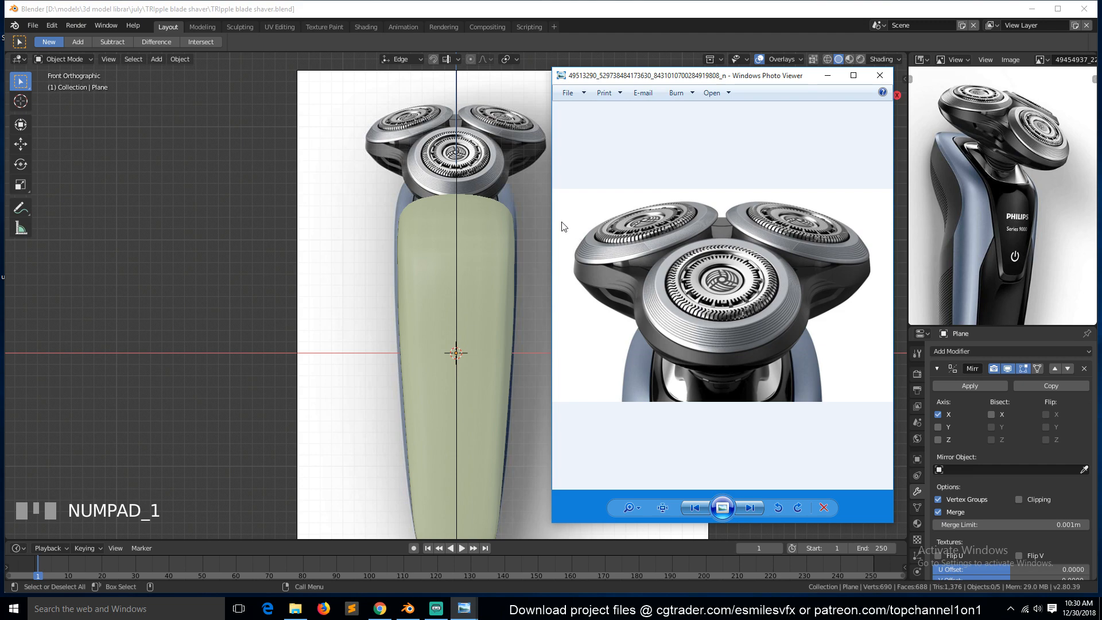
Compare front and side reference views, hide the green body plane to reveal the front reference image, and save the file.
left_click(520, 194)
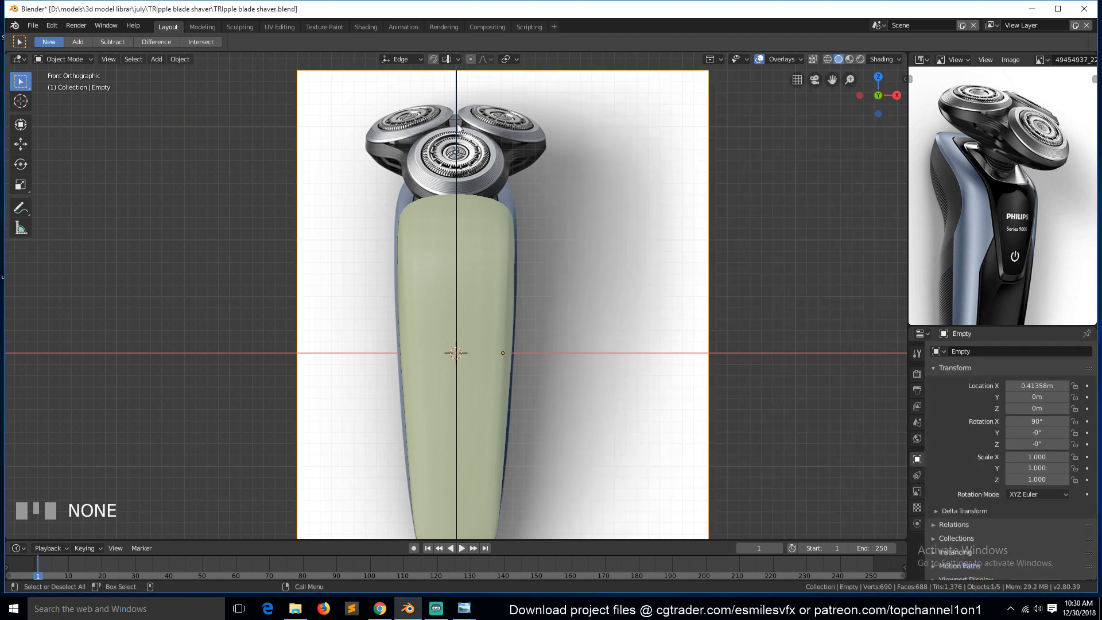
key("KP_3")
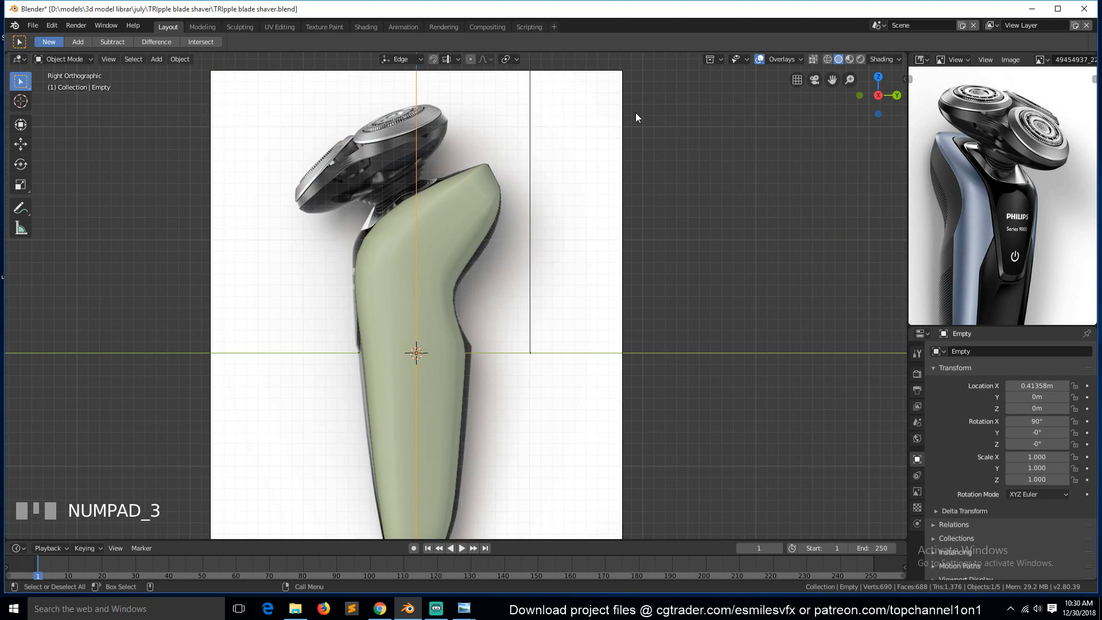
key("KP_1")
key("KP_3")
key("KP_1")
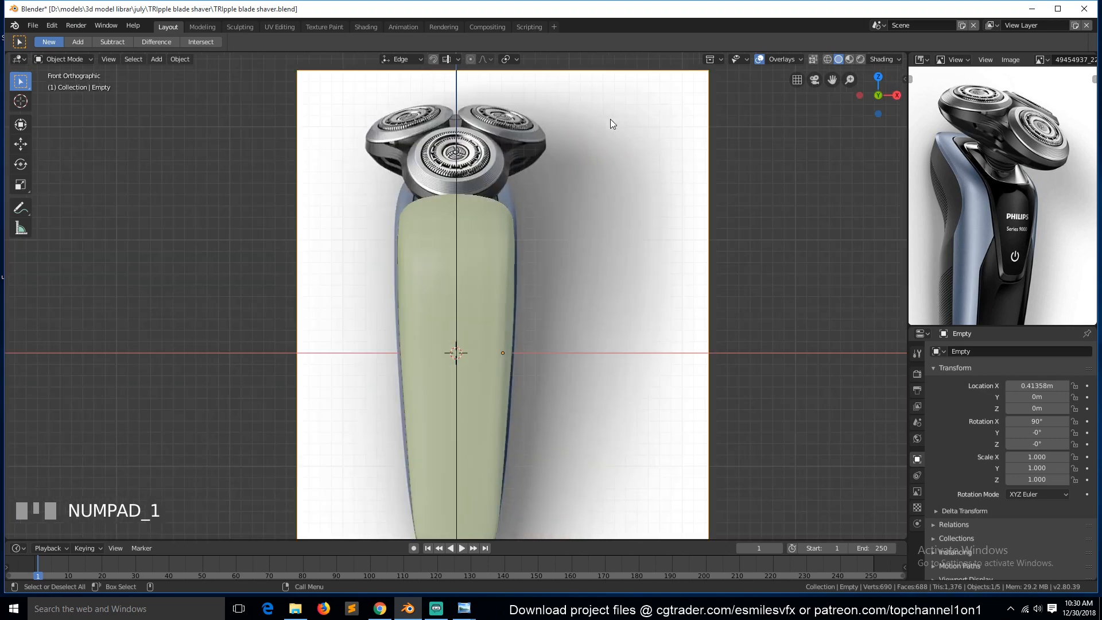
left_click(496, 241)
key("h")
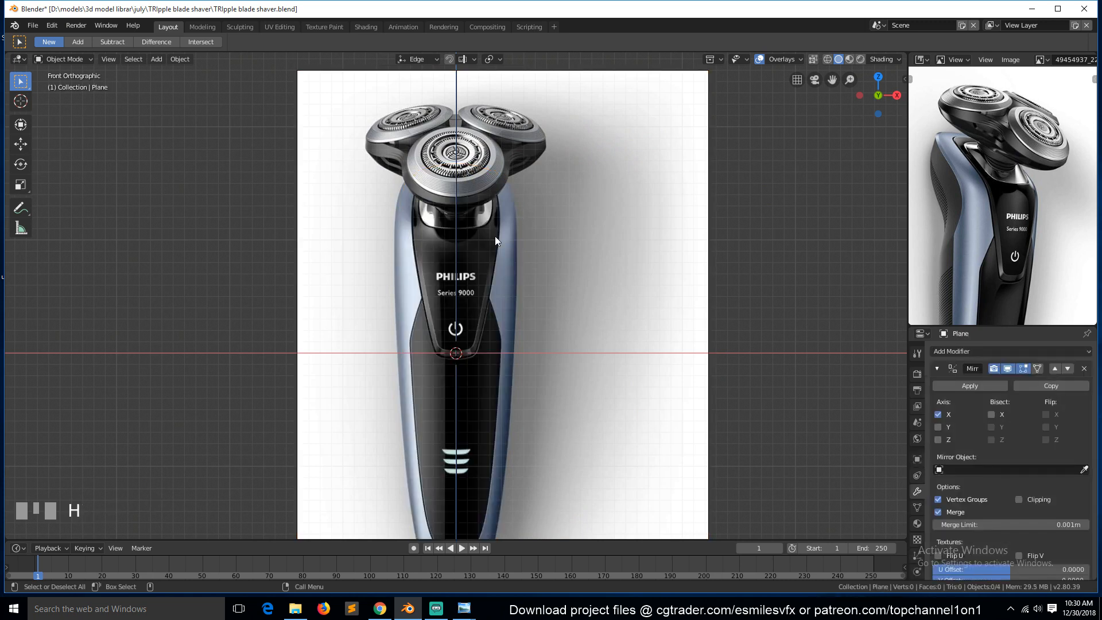
key("ctrl+s")
Zoom in on the shaver heads in front view and add a new plane.
left_click_drag(833, 75, 841, 130)
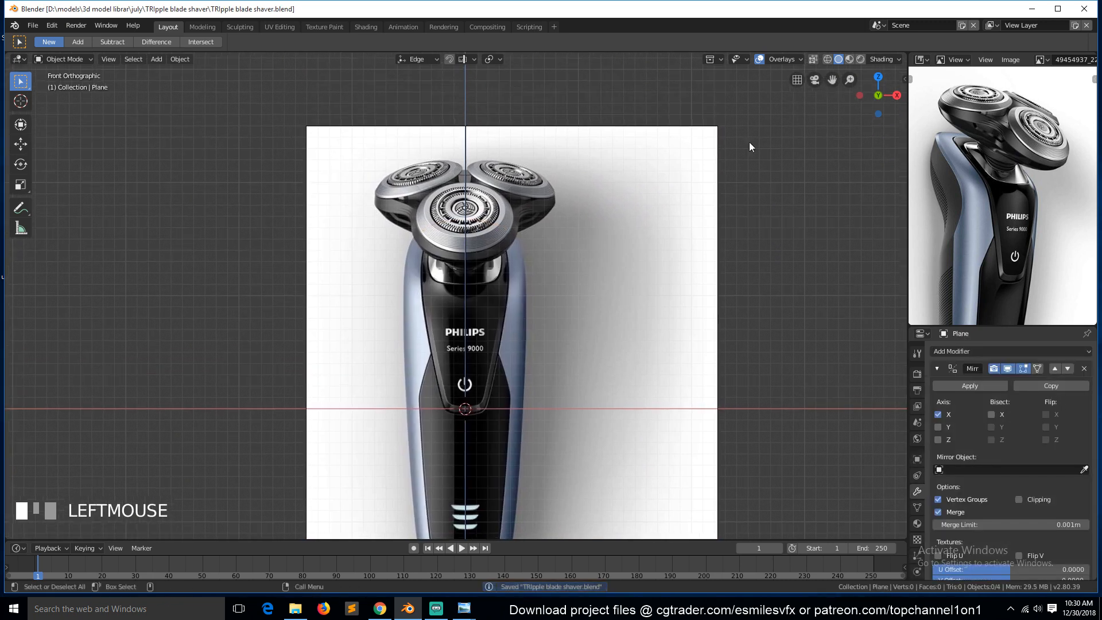
scroll(578, 298, "up", 3)
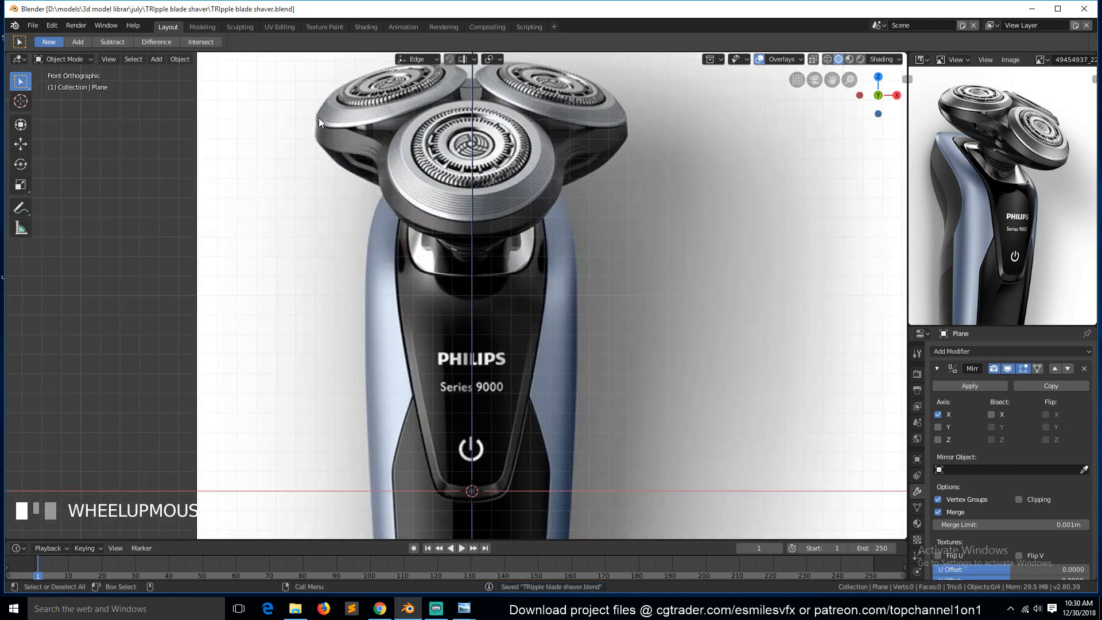
key("KP_3")
key("KP_1")
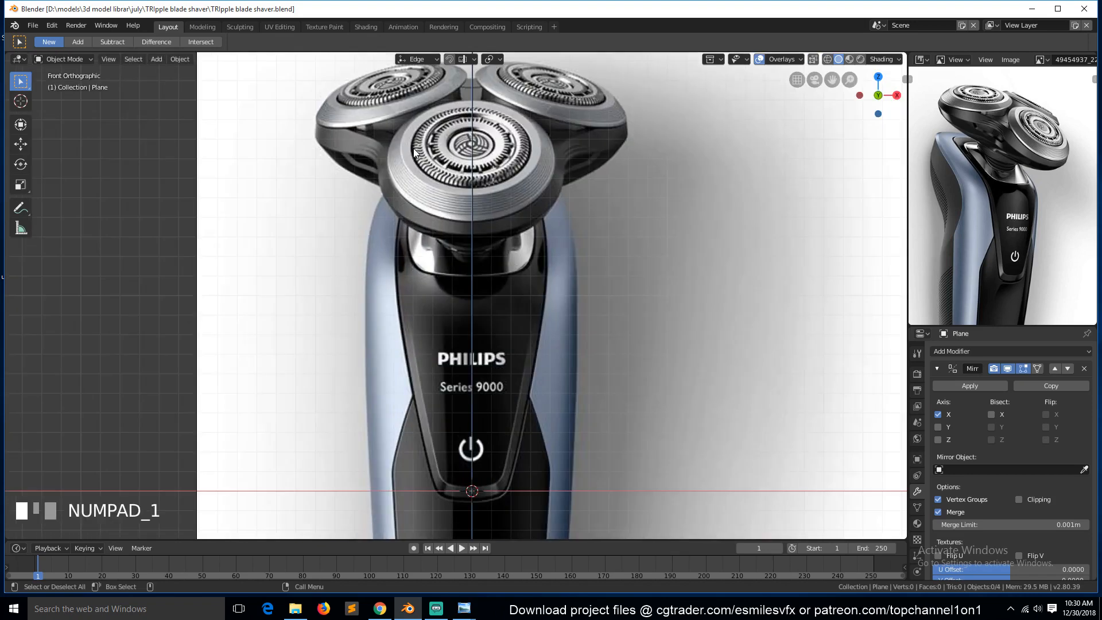
key("shift+a")
left_click(492, 118)
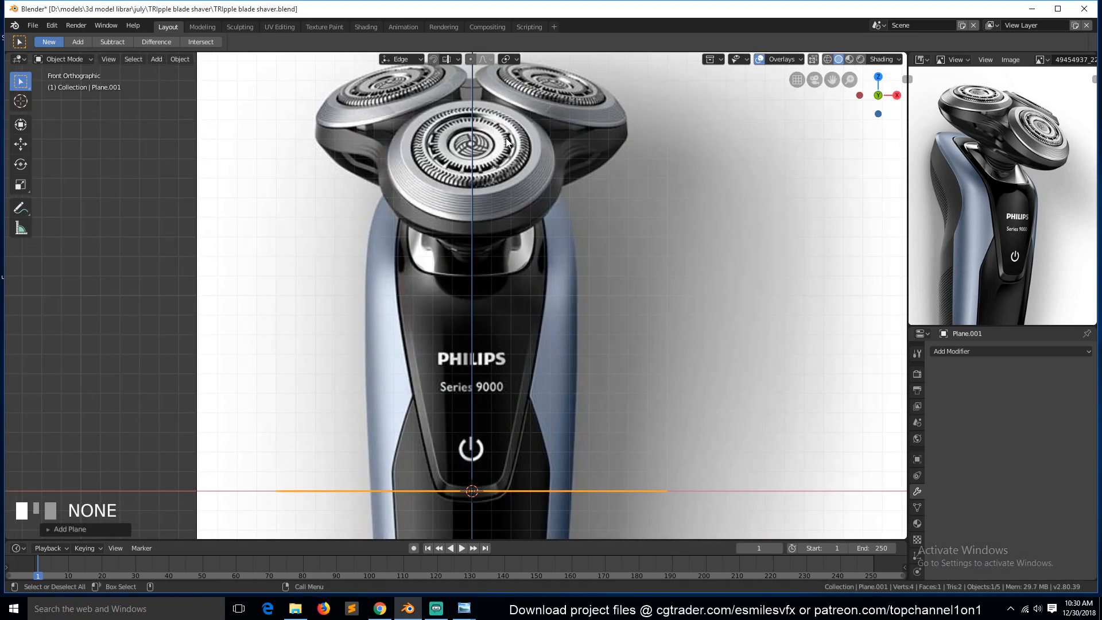
Abandon a Z move of the plane and switch the transform orientation to Global.
key("g")
key("z")
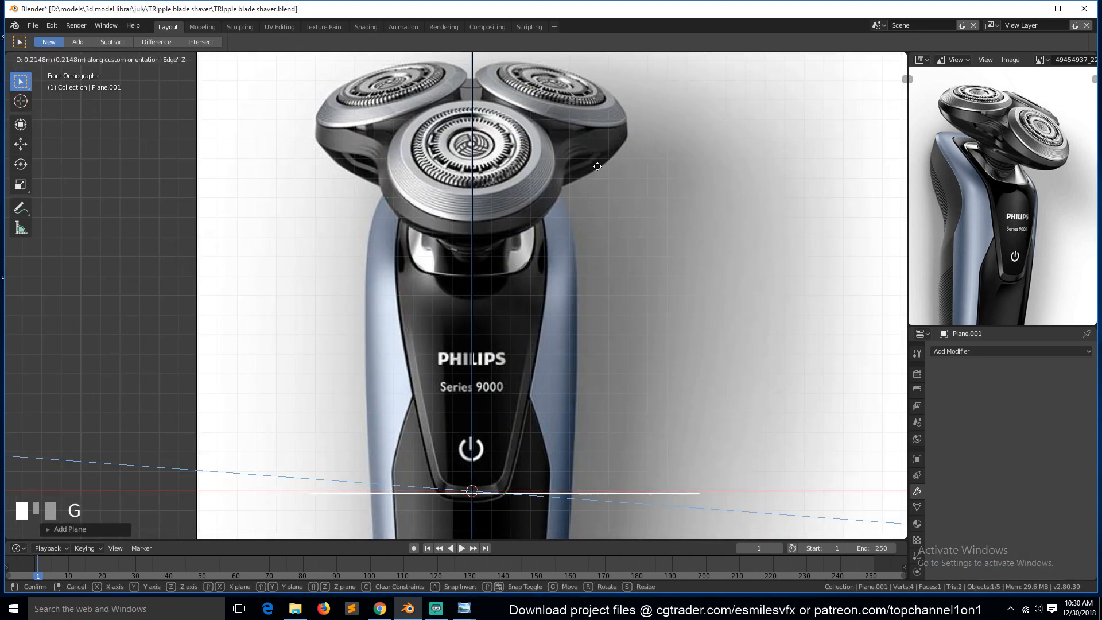
right_click(597, 166)
left_click(414, 59)
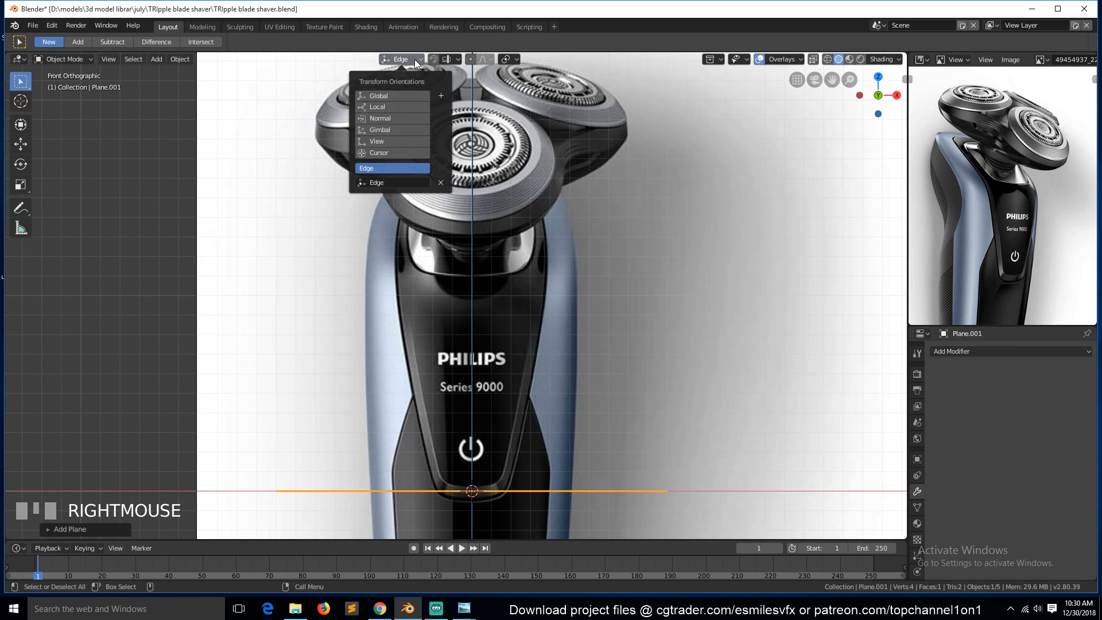
left_click(386, 98)
Move the plane up to the shaver heads and rotate it 90° about the X axis.
key("g")
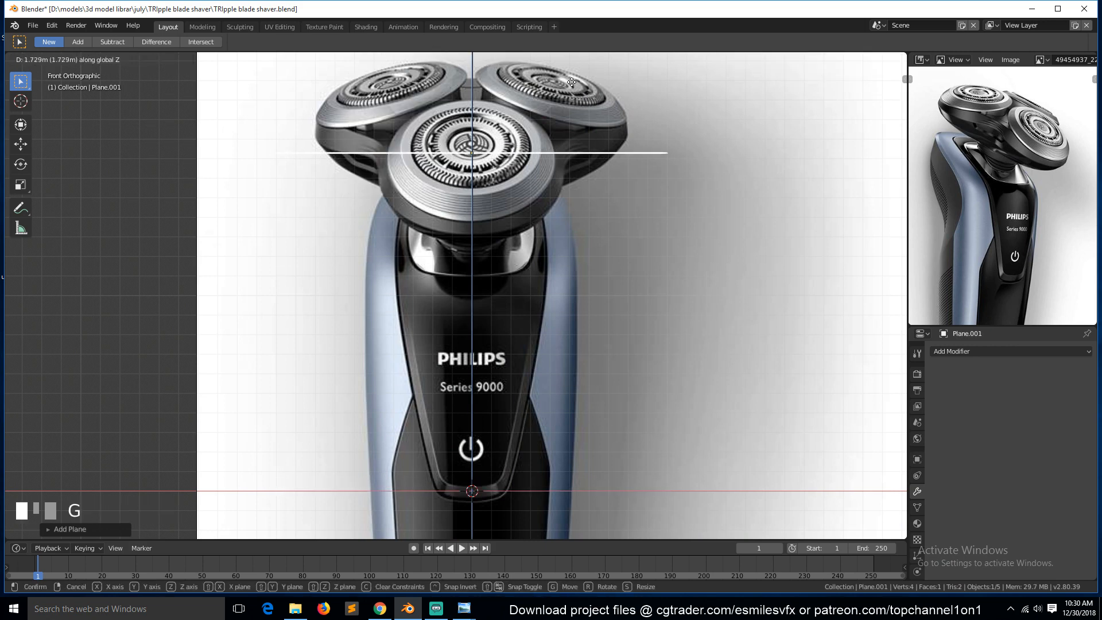
left_click(570, 89)
type("rx9")
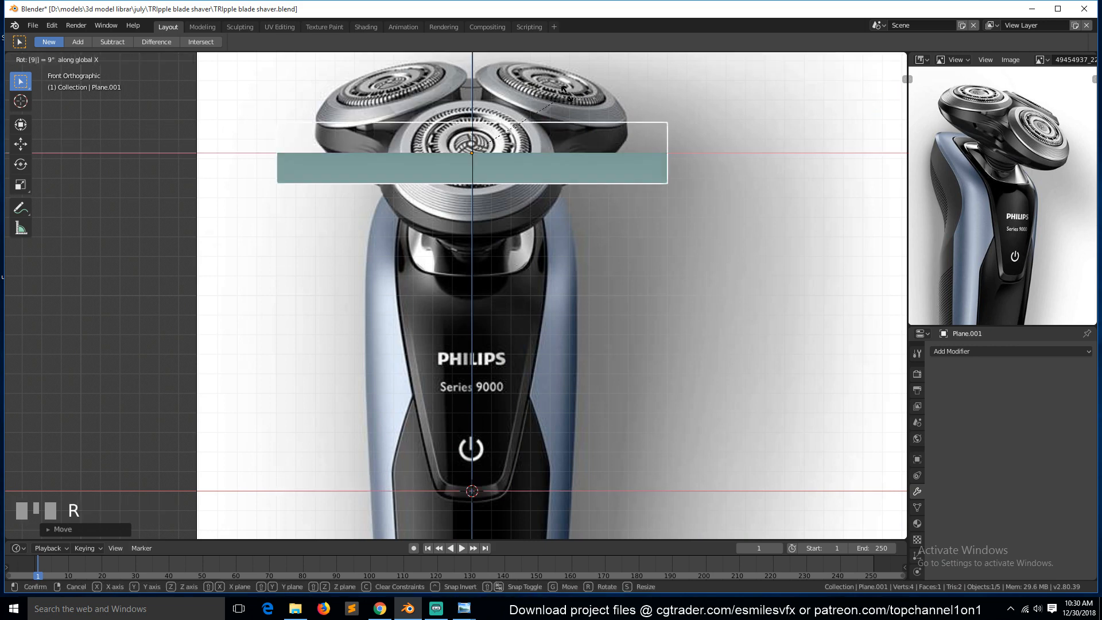
type("0")
left_click(565, 90)
Orbit the view and move the upright plane in front of the shaver.
scroll(625, 142, "down", 3)
middle_click_drag(624, 142, 578, 203)
key("grave")
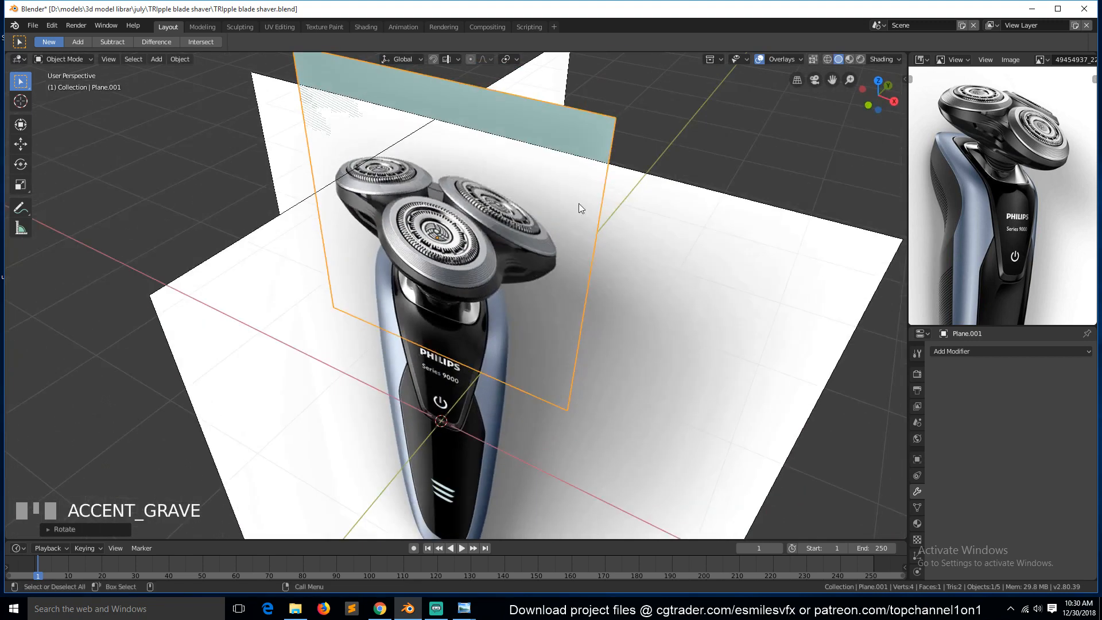
key("g")
left_click(571, 212)
In front view, loop-cut the plane down the middle and delete the vertices of its left half.
key("KP_1")
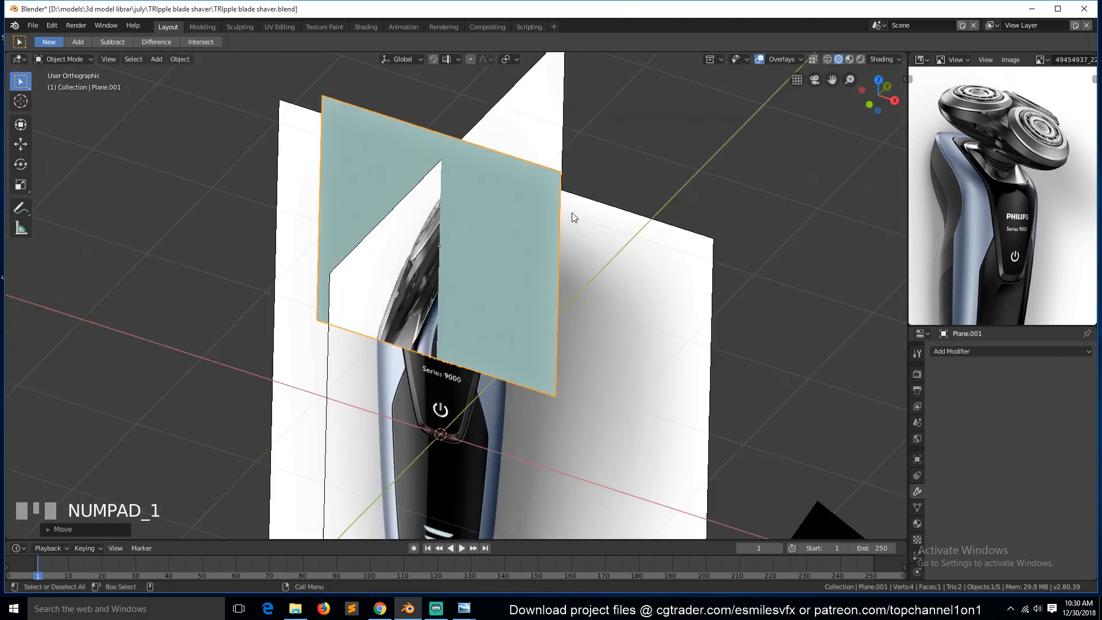
key("Tab")
scroll(571, 219, "down", 4)
key("ctrl+r")
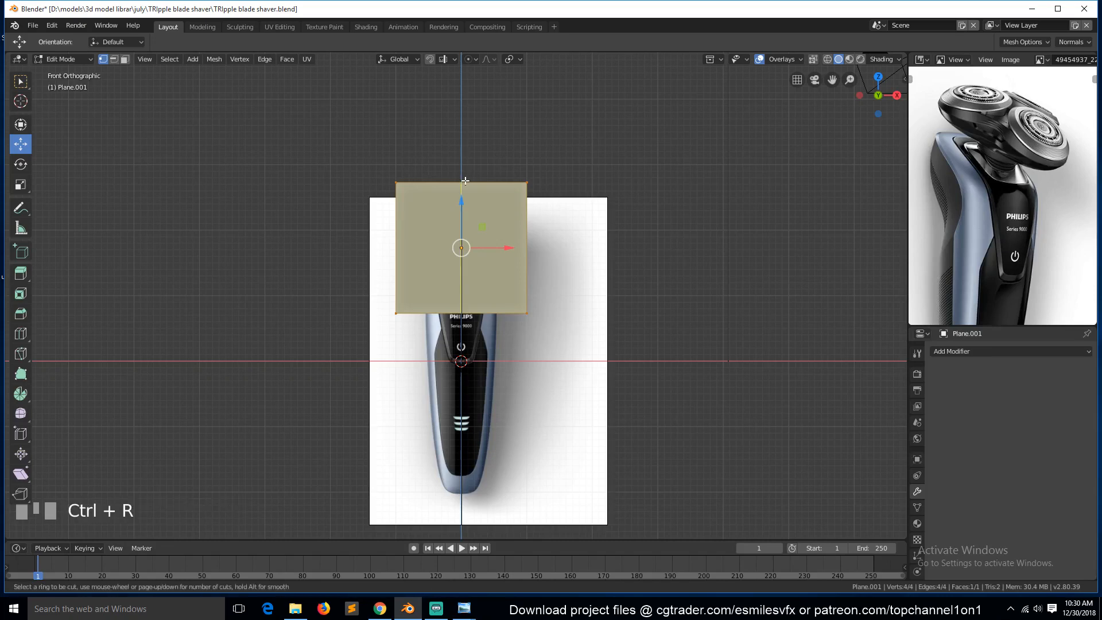
left_click(463, 181)
right_click(464, 181)
left_click(406, 241, "alt")
key("x")
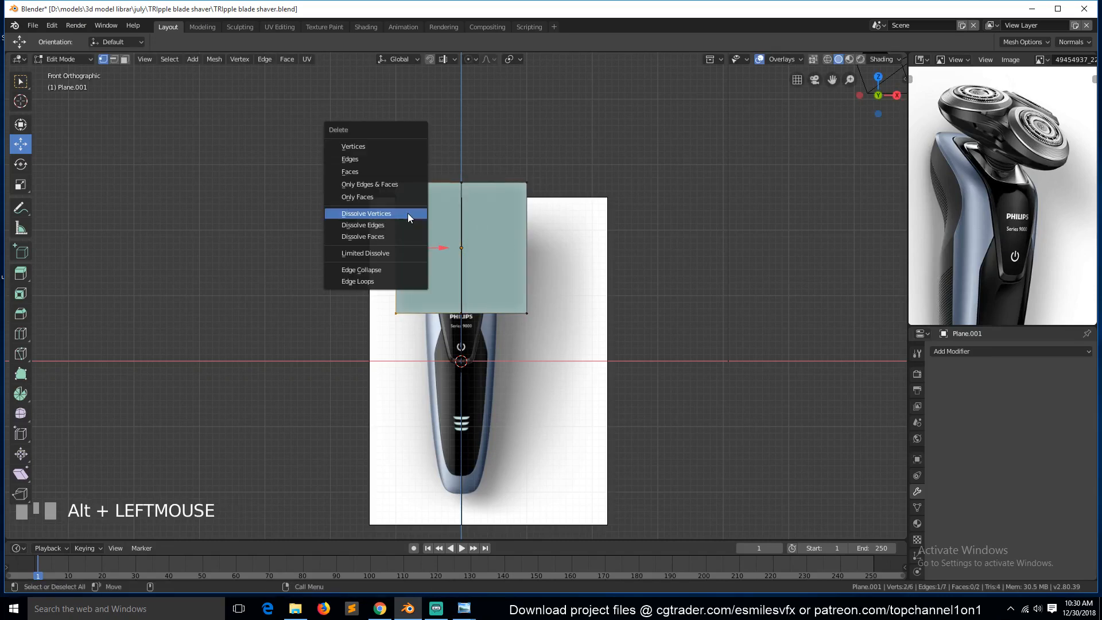
left_click(395, 143)
key("Tab")
Save the file under an incremented name, TRipple blade shaver1.blend.
key("ctrl+shift+s")
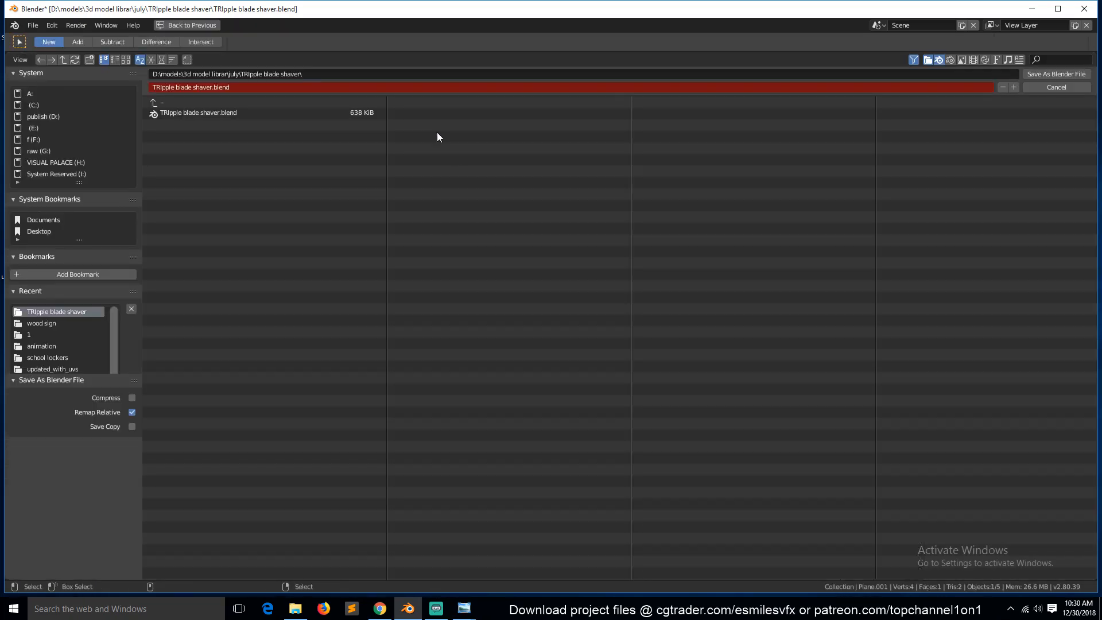
left_click(1013, 87)
left_click(1043, 74)
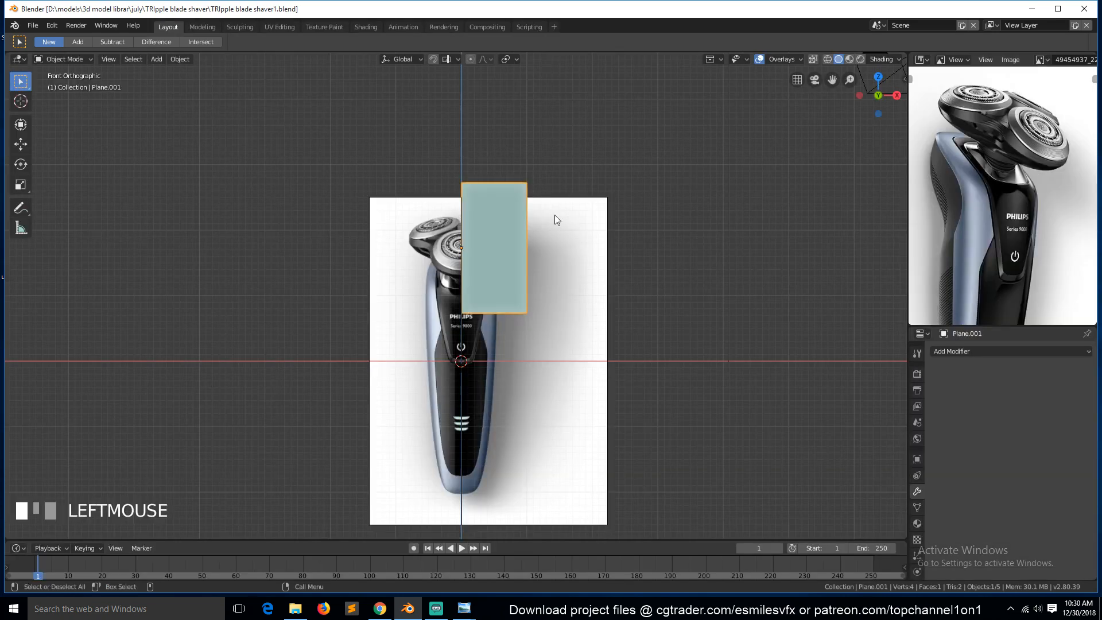
Scale the half plane down to about 0.4 over the shaver heads.
scroll(535, 258, "up", 2)
key("s")
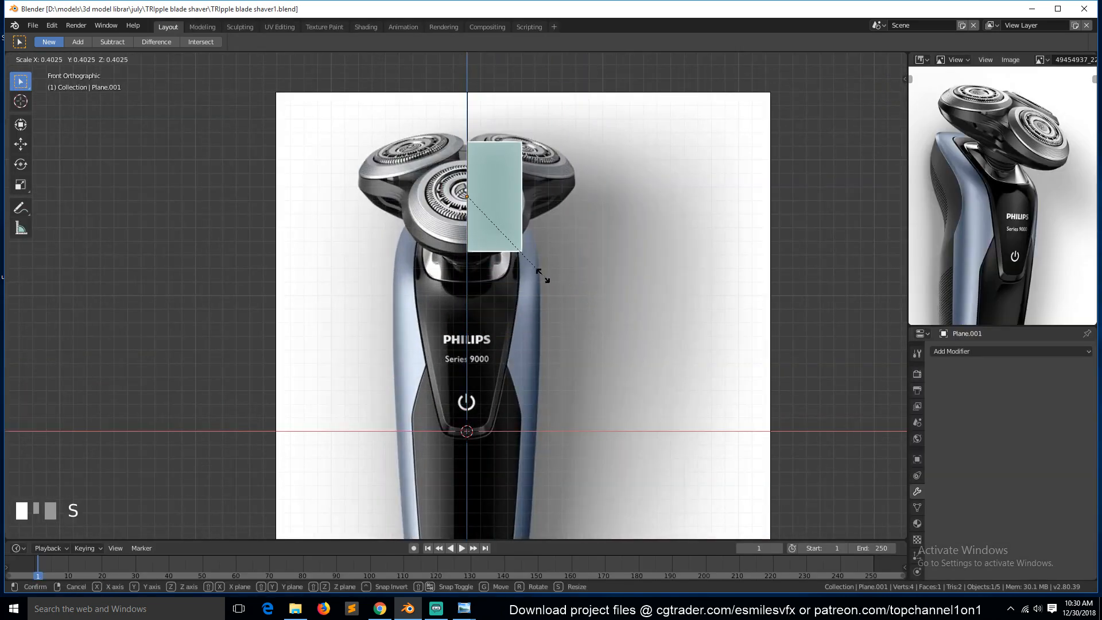
left_click(531, 264)
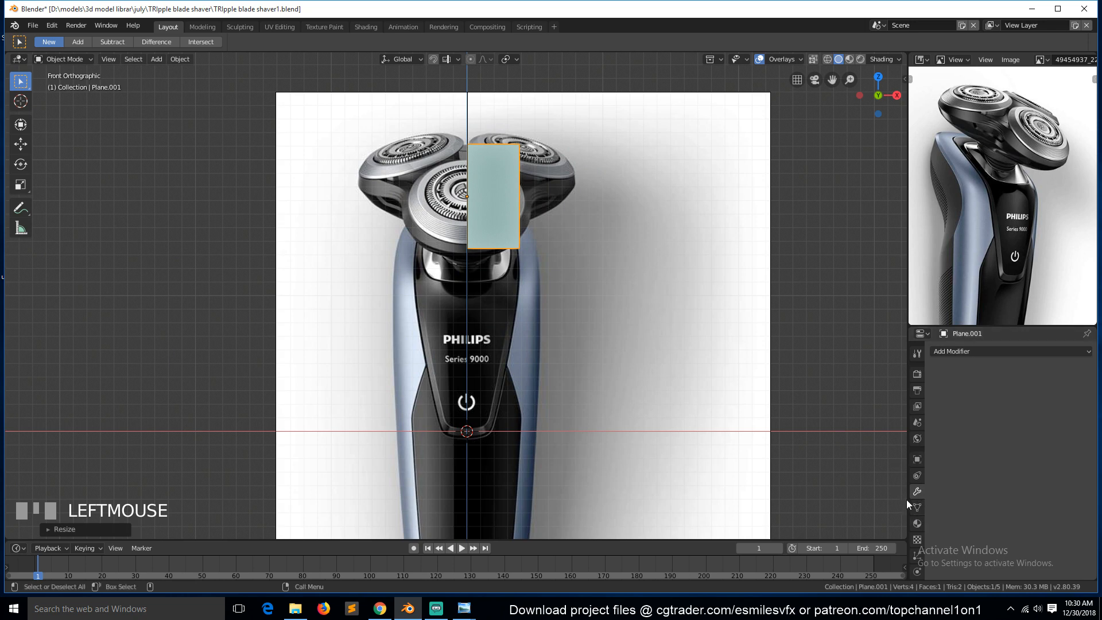
Add a Mirror modifier to the half plane.
left_click(976, 353)
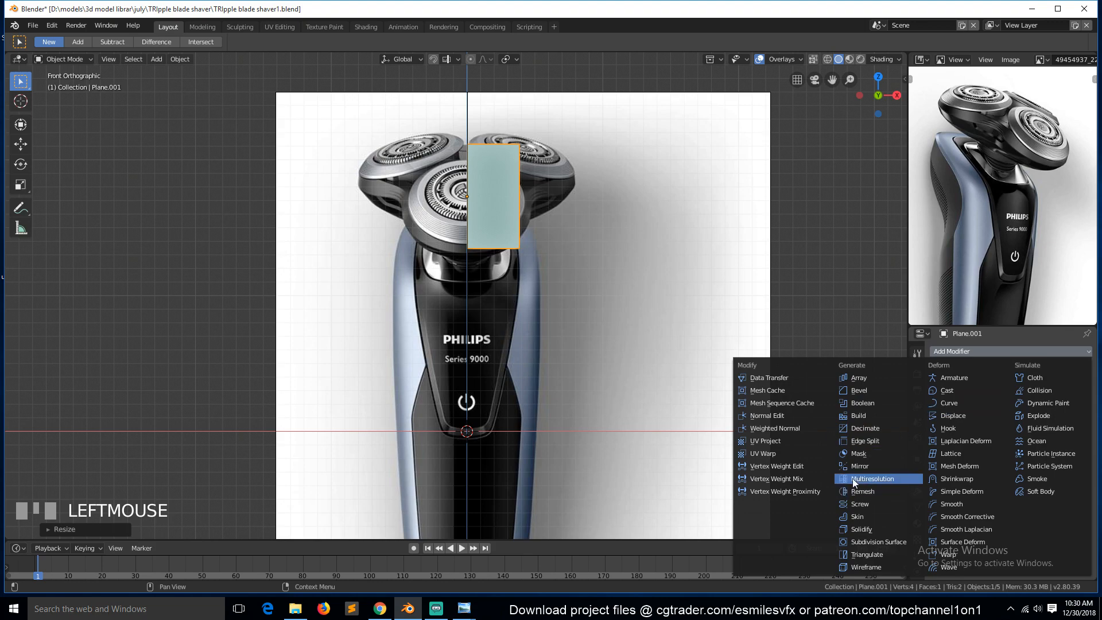
left_click(863, 465)
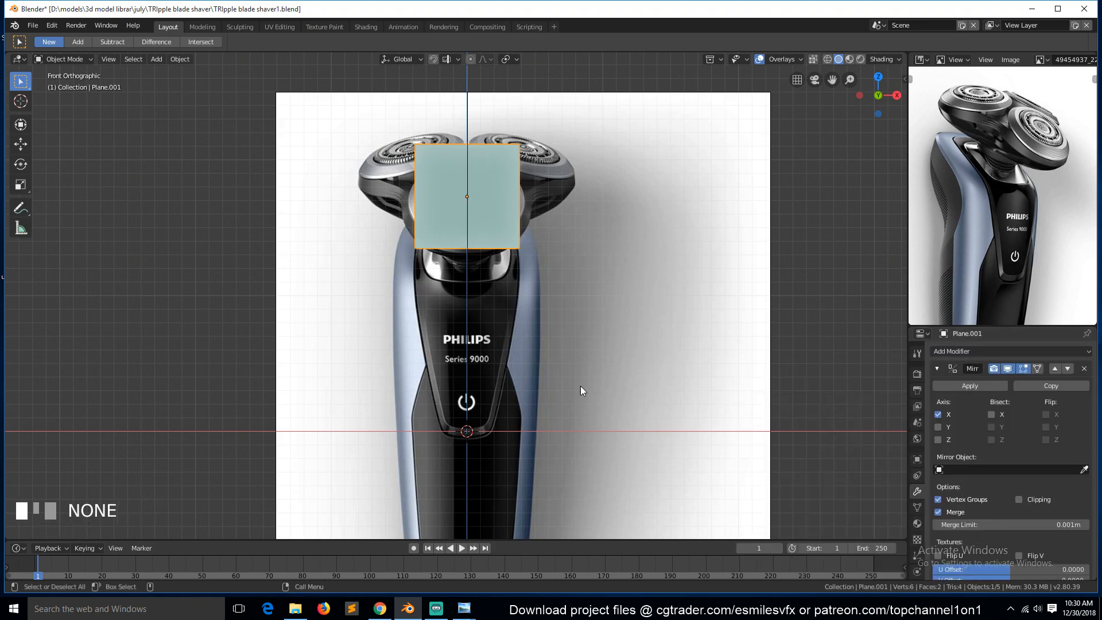
Zoom in on the shaver heads, enter Edit Mode and enable X-ray.
scroll(626, 226, "up", 3)
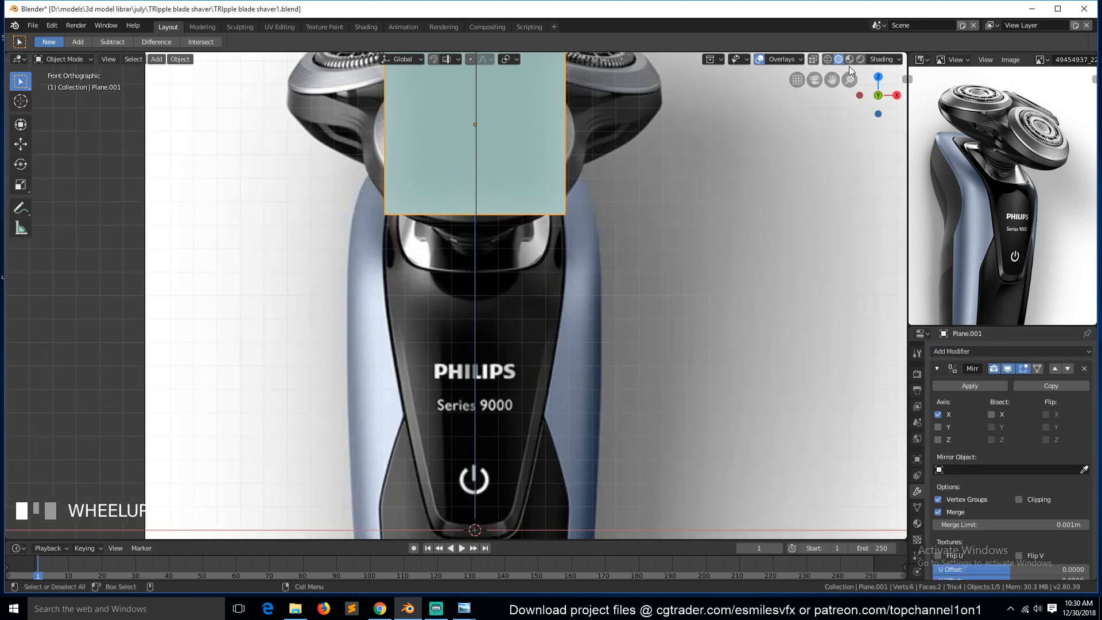
left_click_drag(832, 79, 808, 250)
scroll(438, 292, "up", 2)
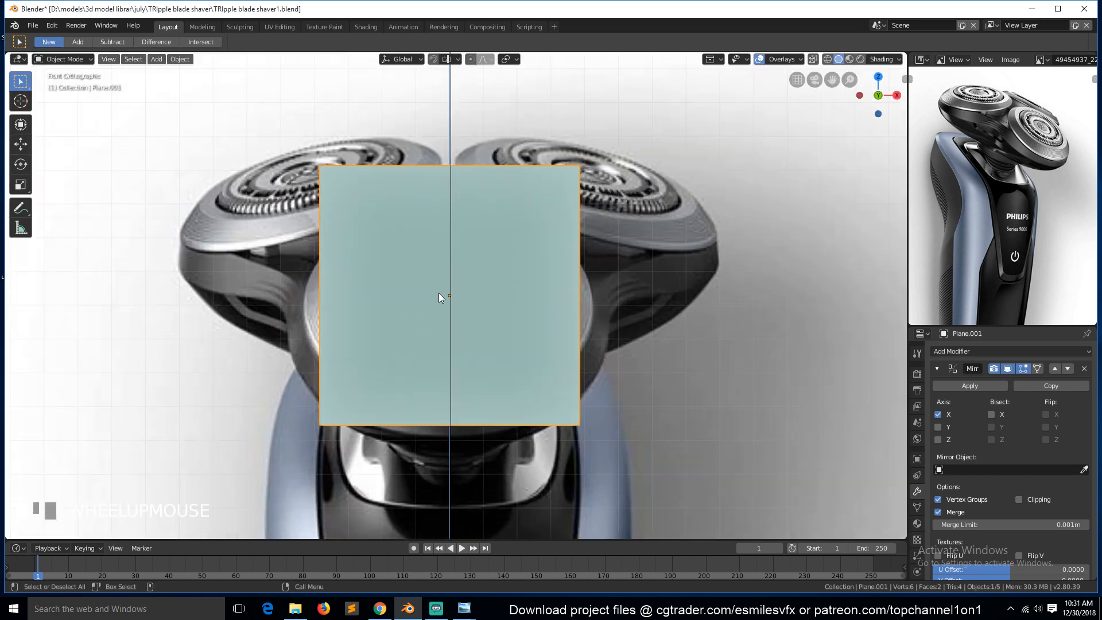
key("Tab")
key("alt+z")
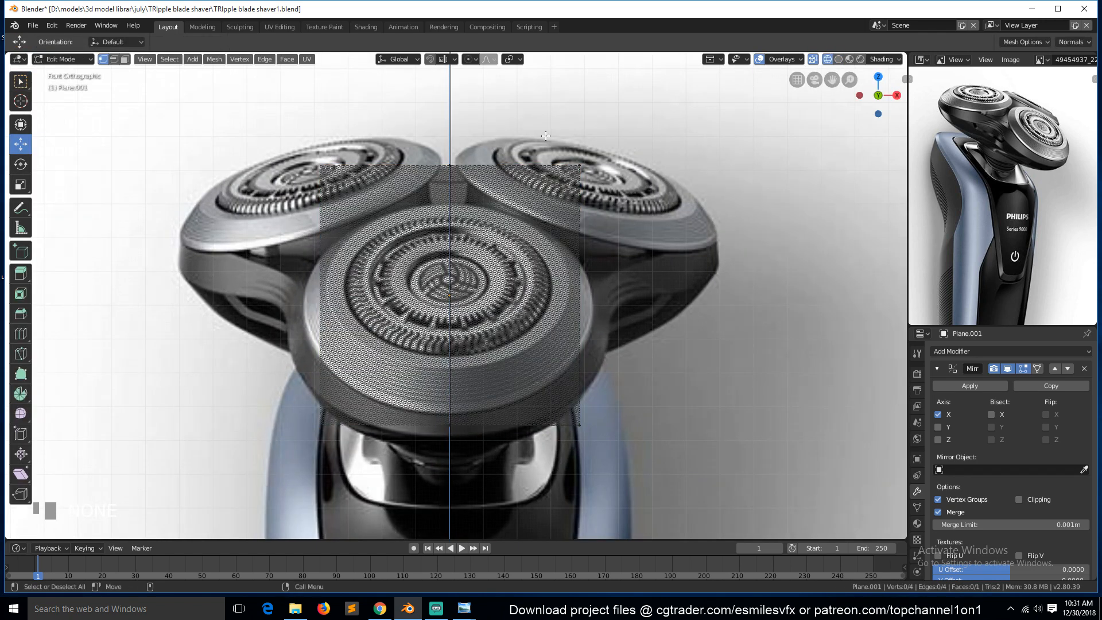
Select the plane's top vertices and delete them.
left_click(586, 156)
left_click(464, 179, "shift")
right_click(465, 179)
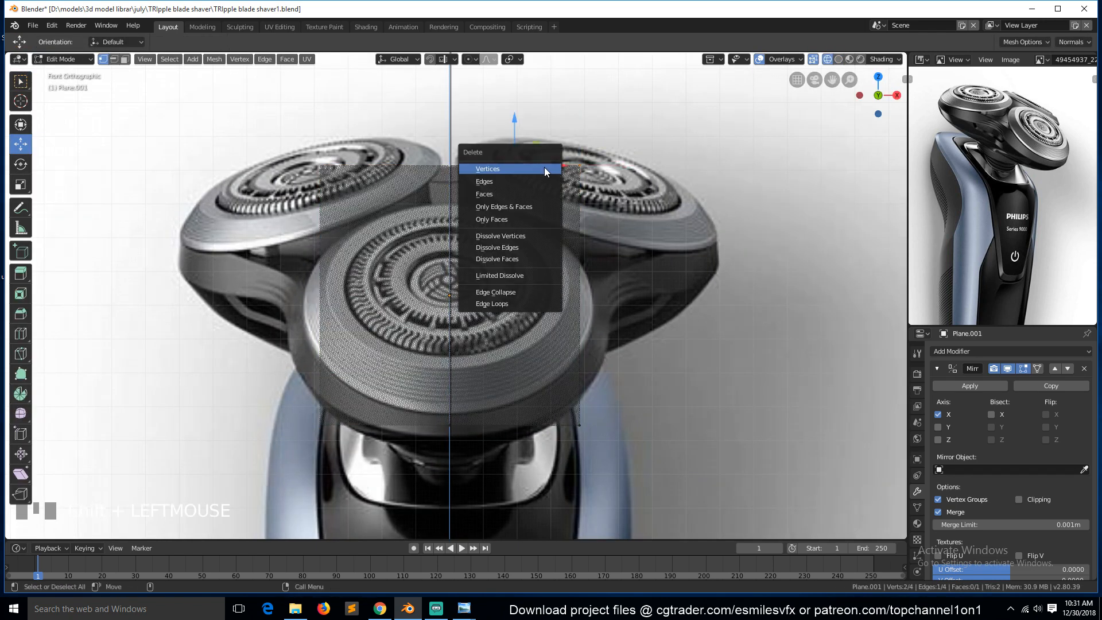
key("Escape")
key("x")
left_click(527, 142)
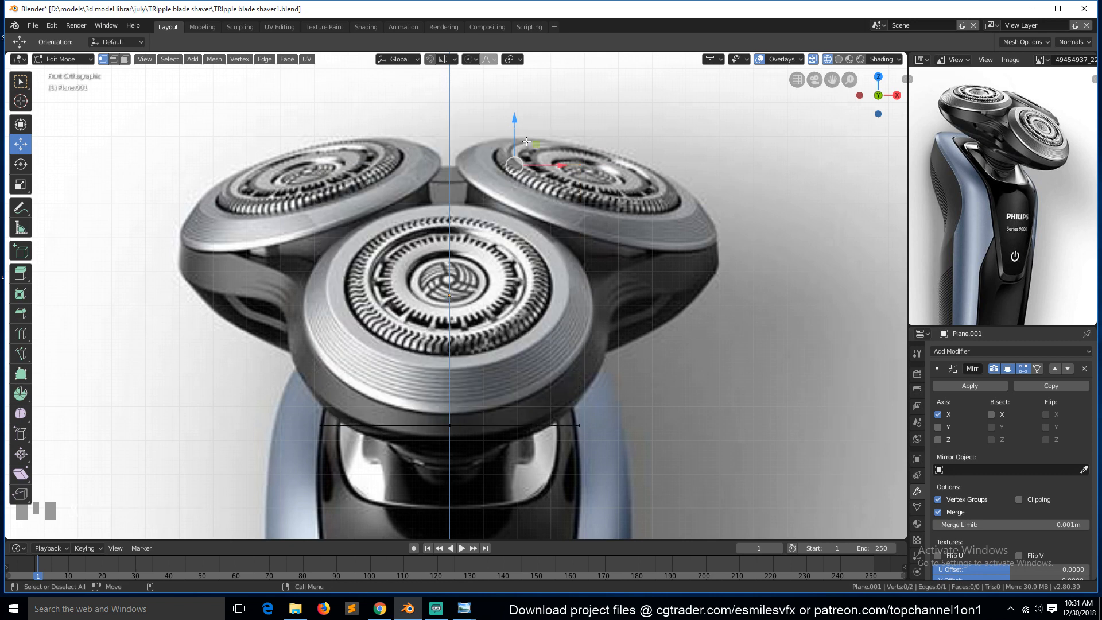
Select the remaining bottom vertices and move them onto the central head's lower outline.
left_click(469, 422)
left_click(542, 422, "shift")
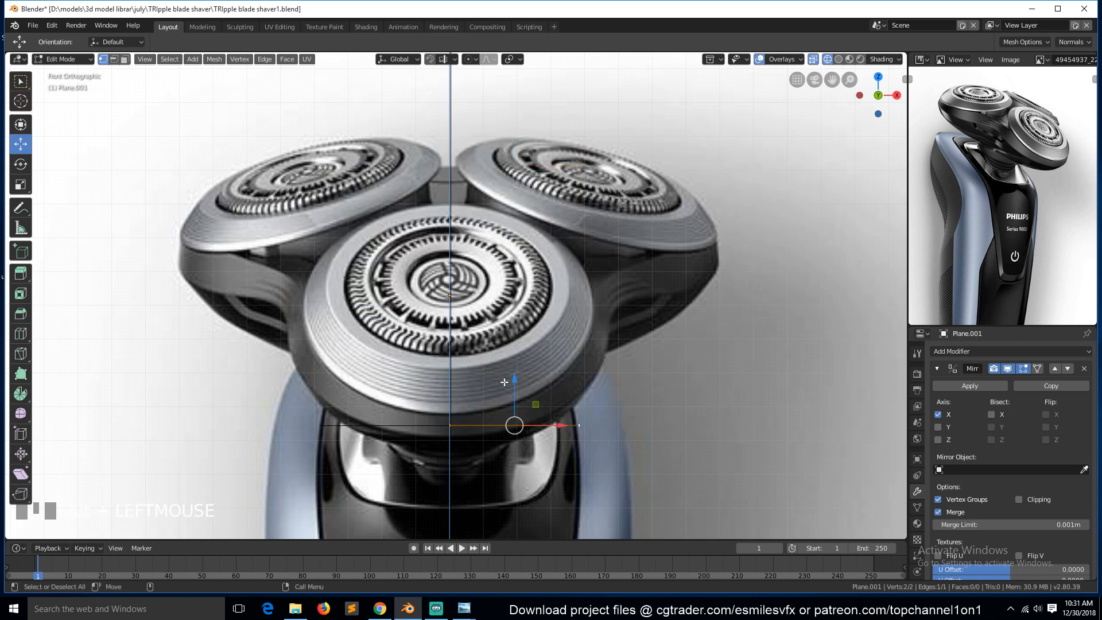
left_click_drag(512, 387, 514, 400)
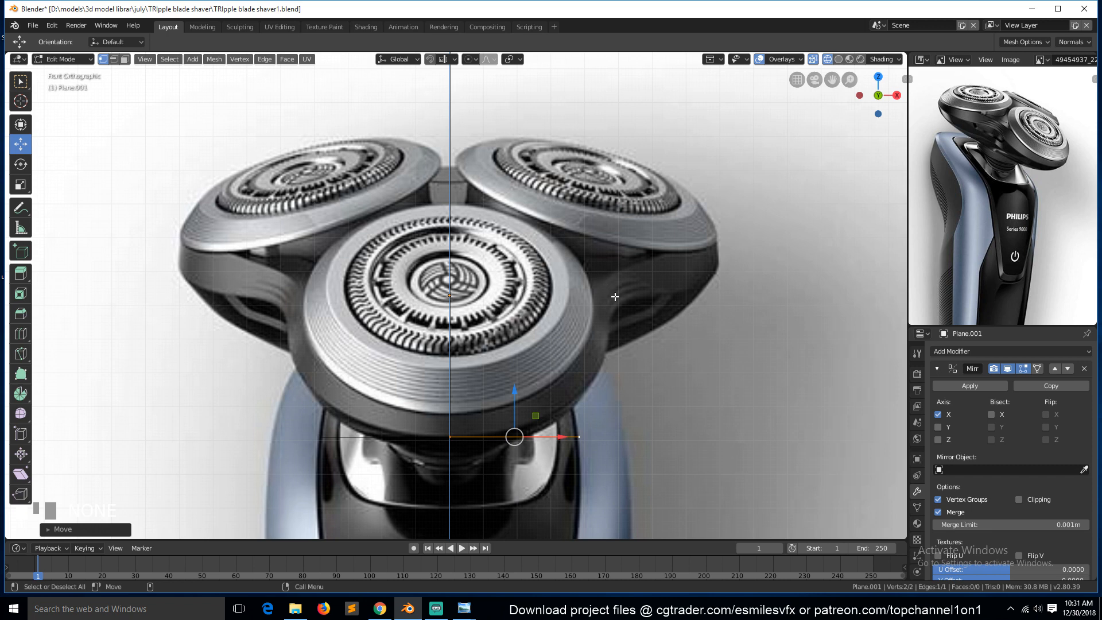
left_click(579, 437)
key("g")
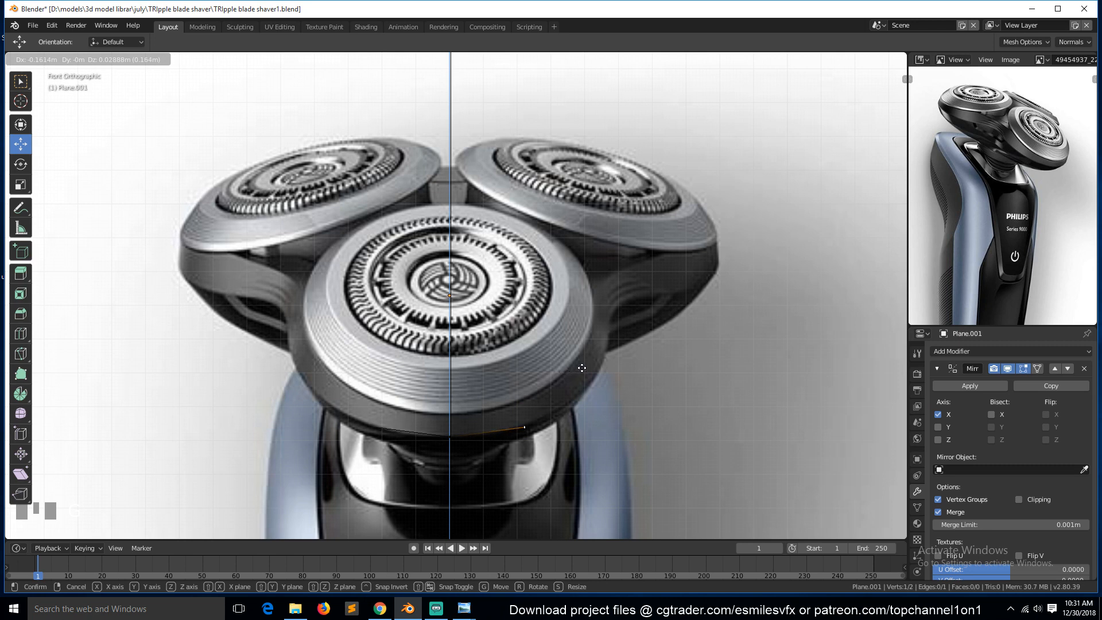
left_click(582, 367)
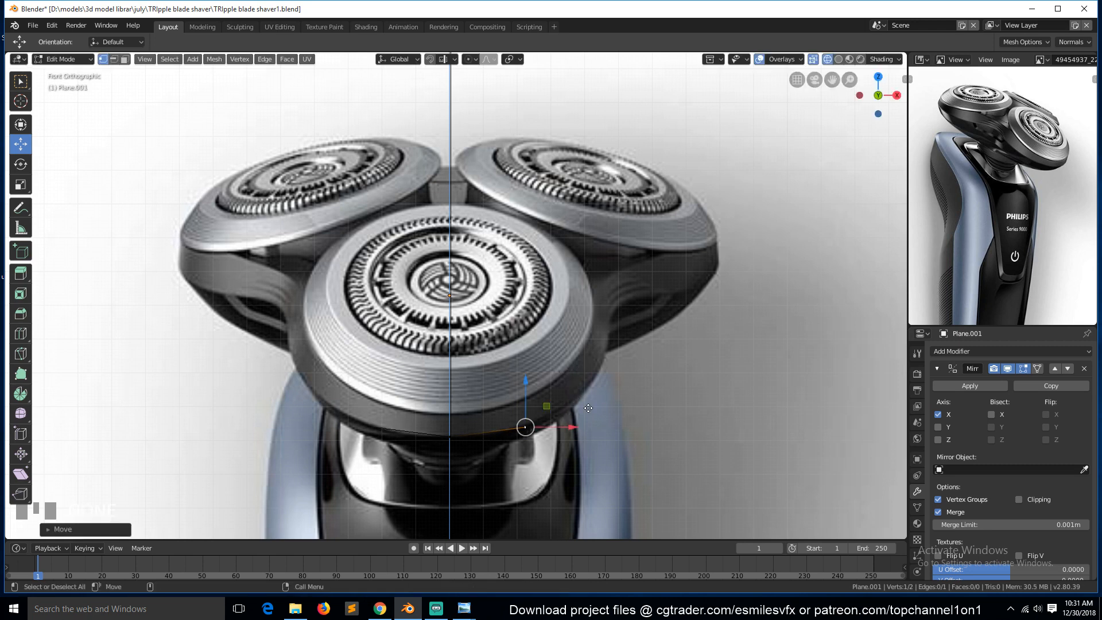
Extrude the outer vertex repeatedly to trace the central head's edge up to the side head, then switch to the right view.
key("e")
left_click(648, 349)
key("e")
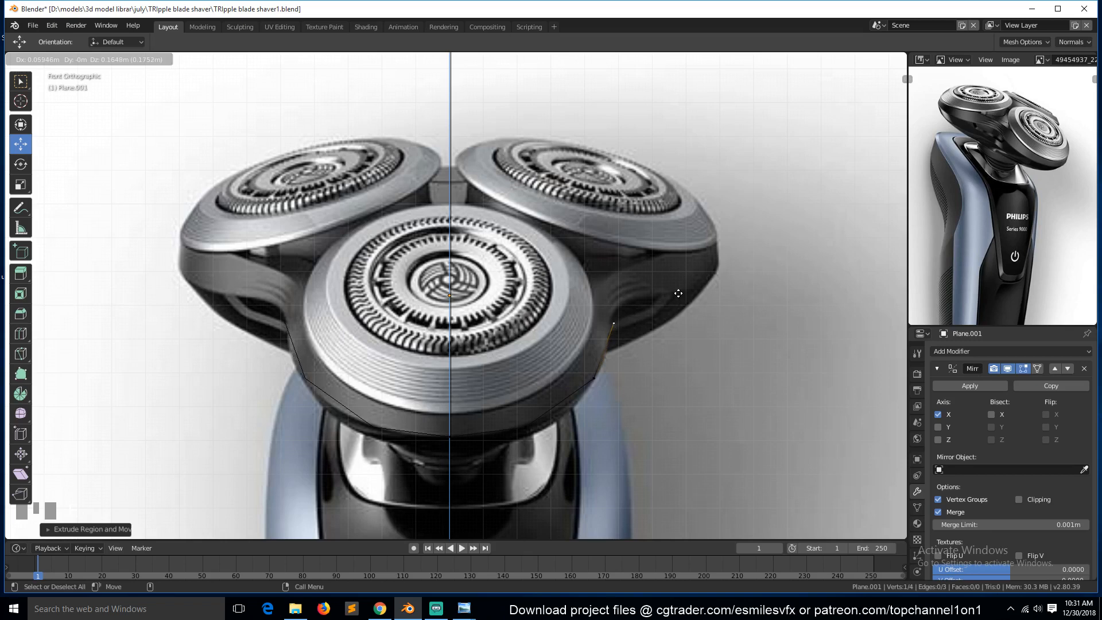
left_click(677, 293)
left_click_drag(655, 322, 653, 322)
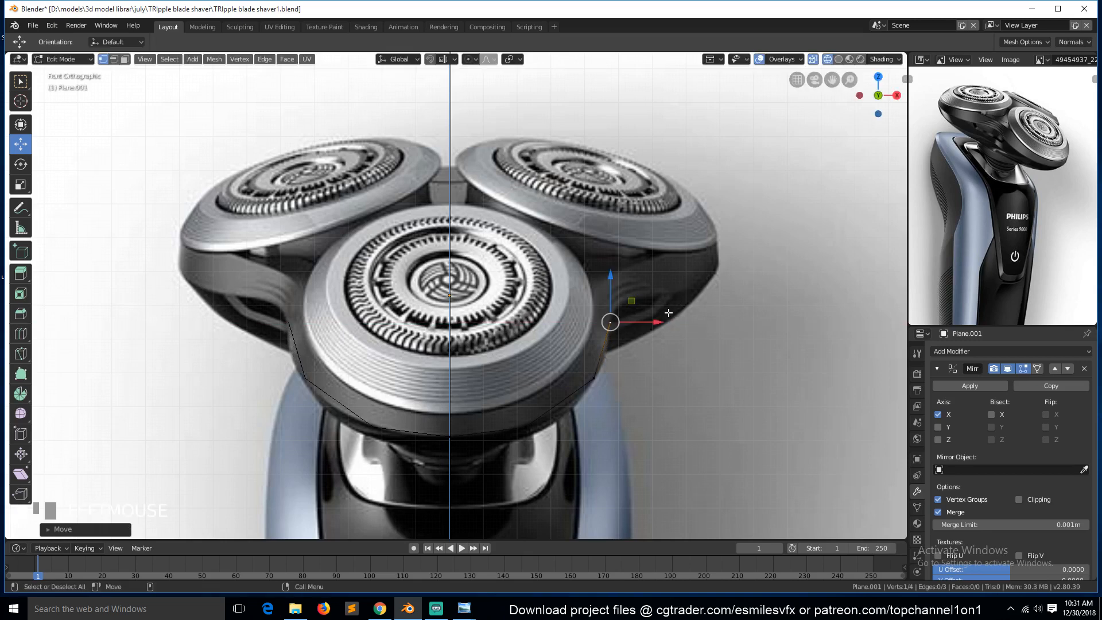
key("e")
left_click(692, 268)
key("e")
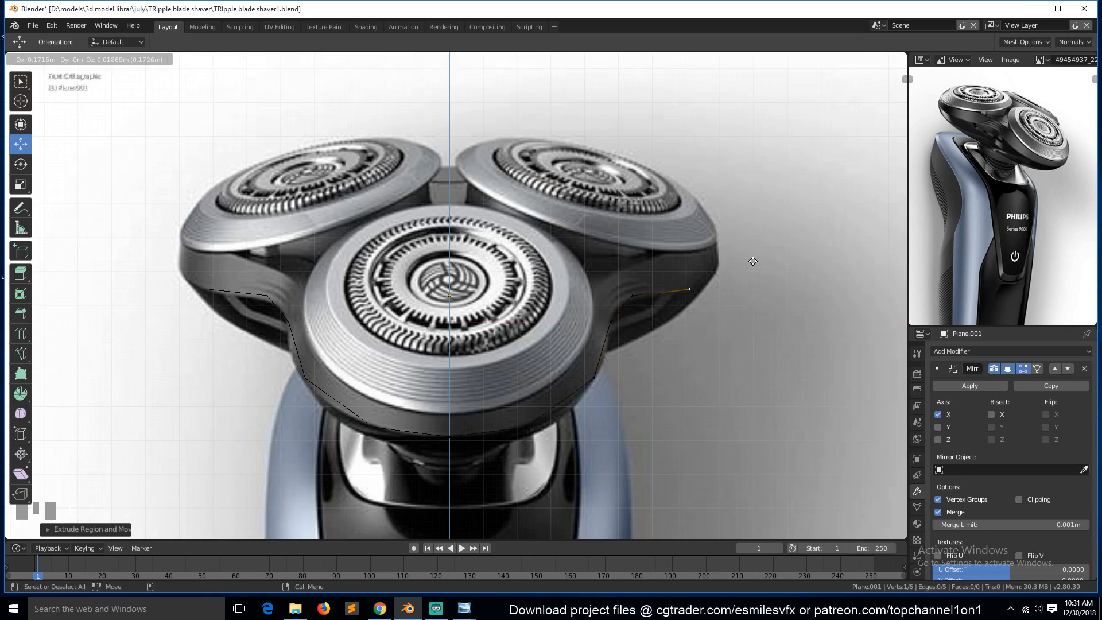
left_click(752, 260)
key("e")
left_click(794, 230)
key("KP_3")
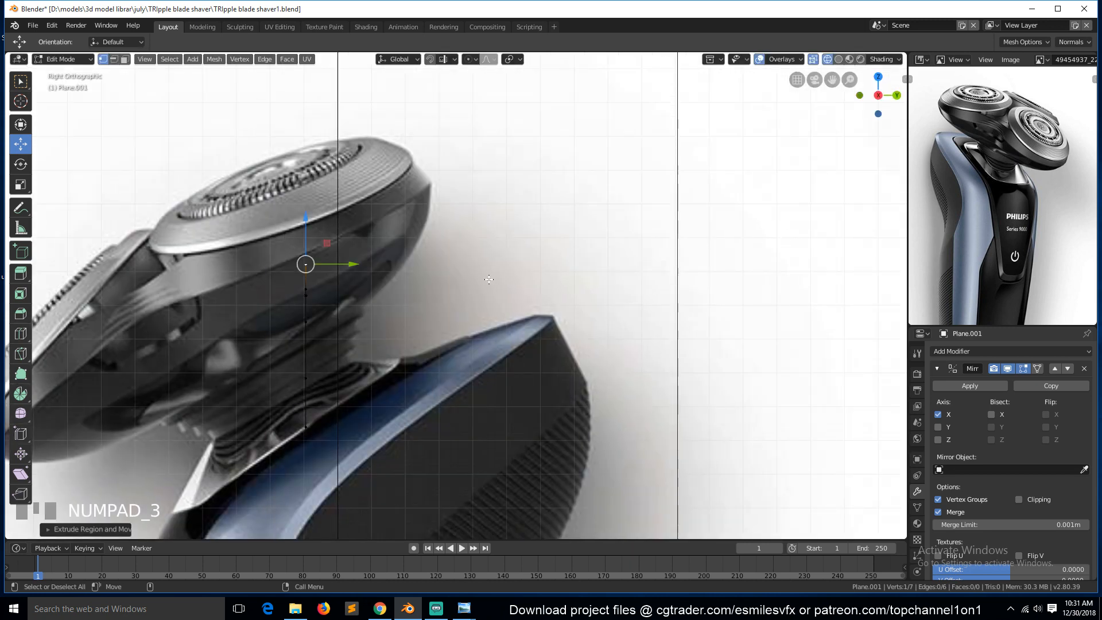
Select all of the traced vertices and nudge them into place, checking them in the front and right views.
key("a")
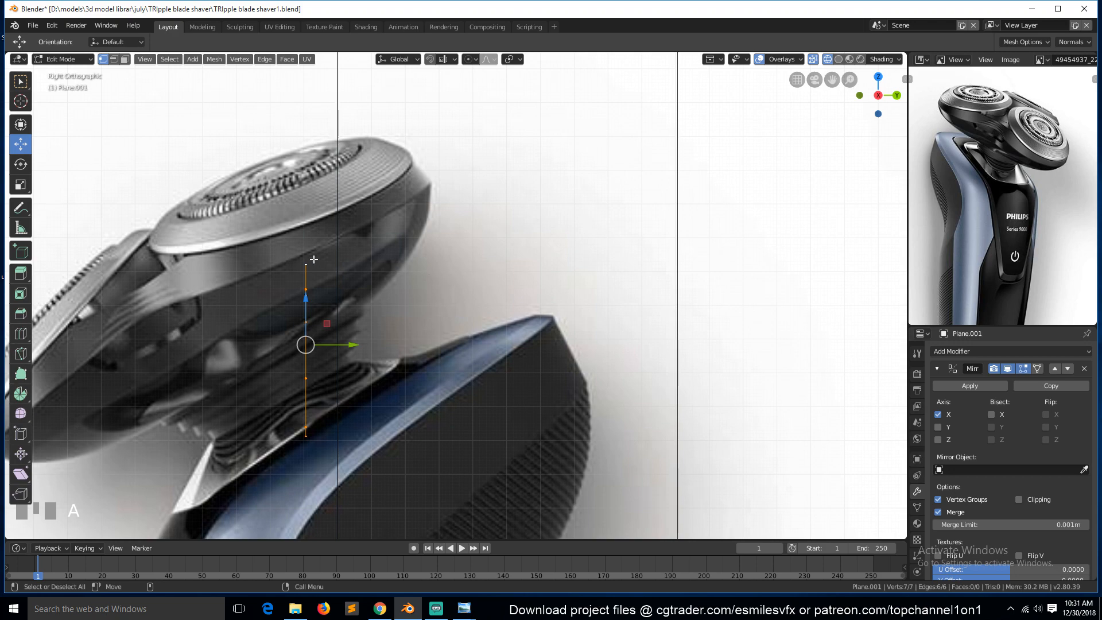
scroll(402, 276, "down", 2)
key("KP_1")
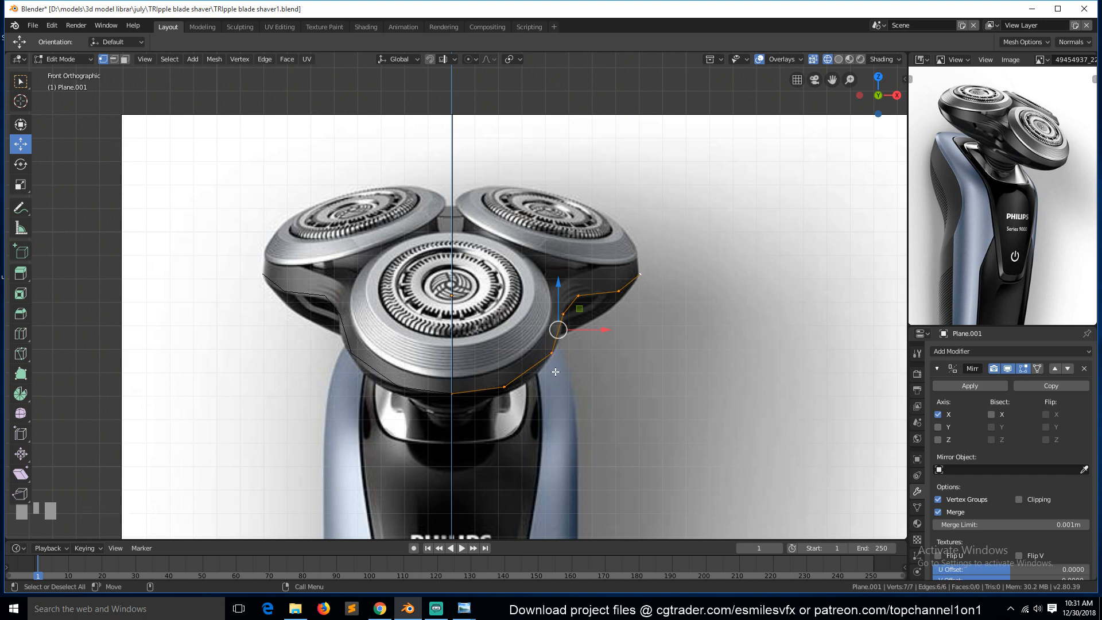
key("KP_3")
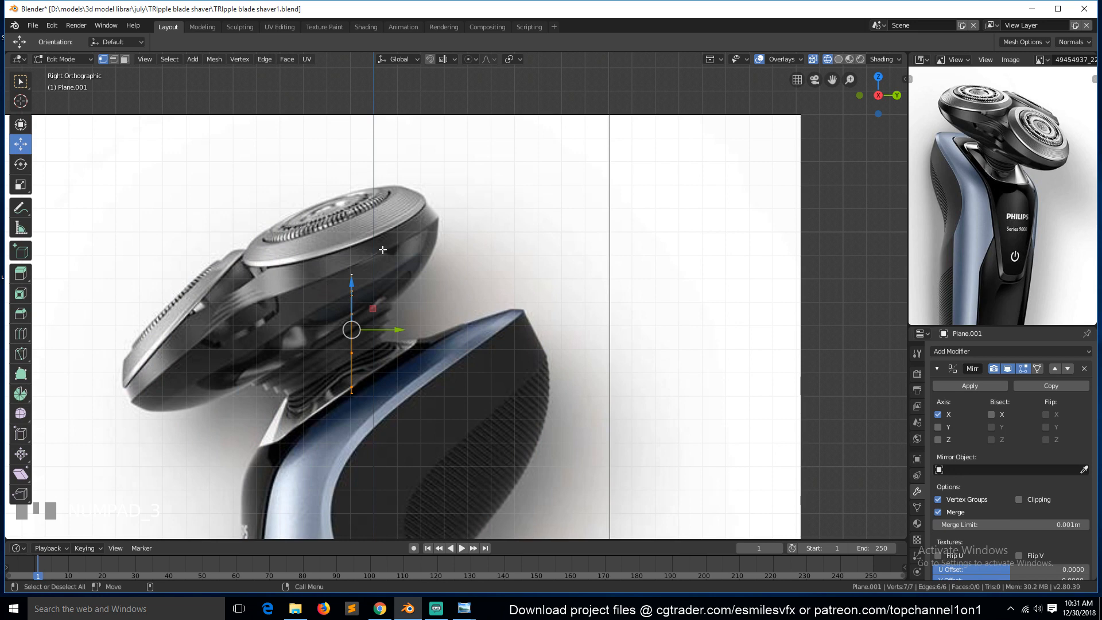
left_click(356, 270)
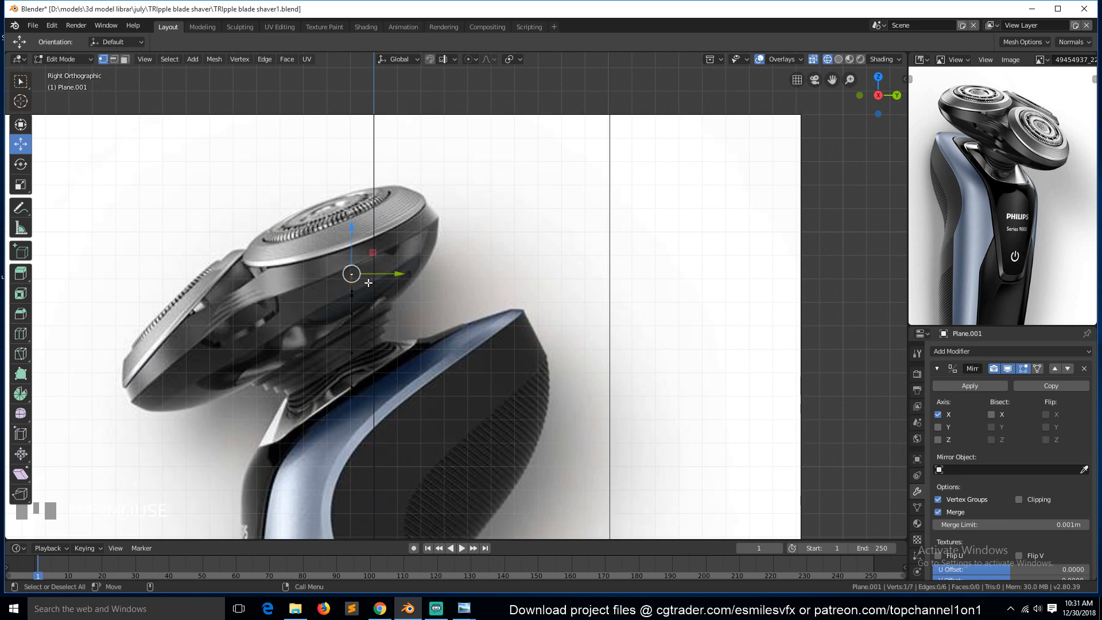
key("KP_1")
key("a")
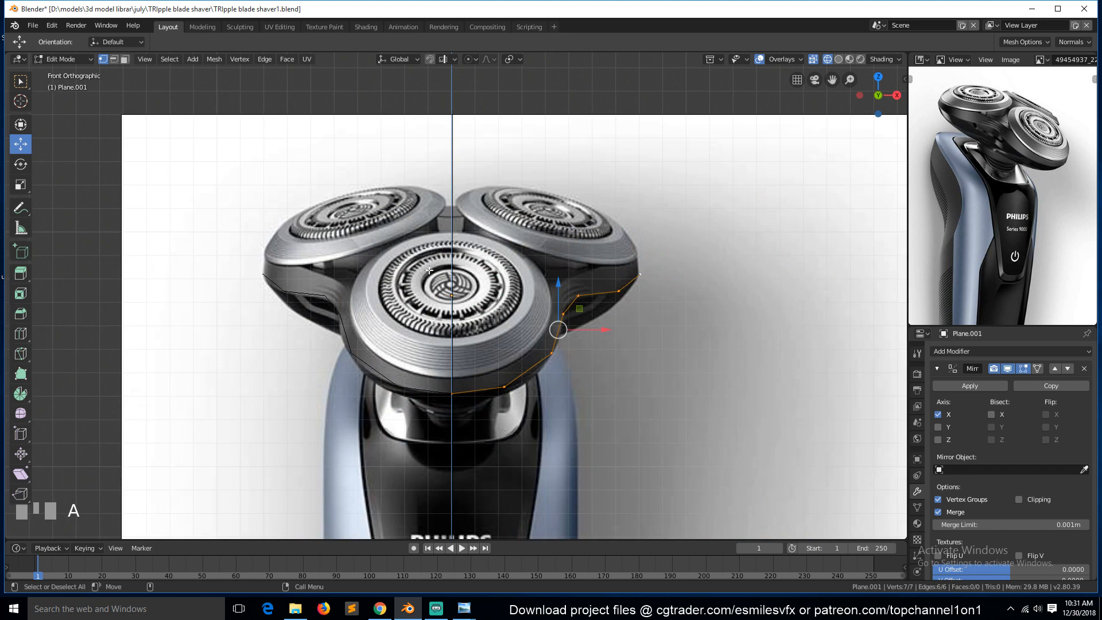
left_click_drag(557, 285, 566, 283)
key("KP_3")
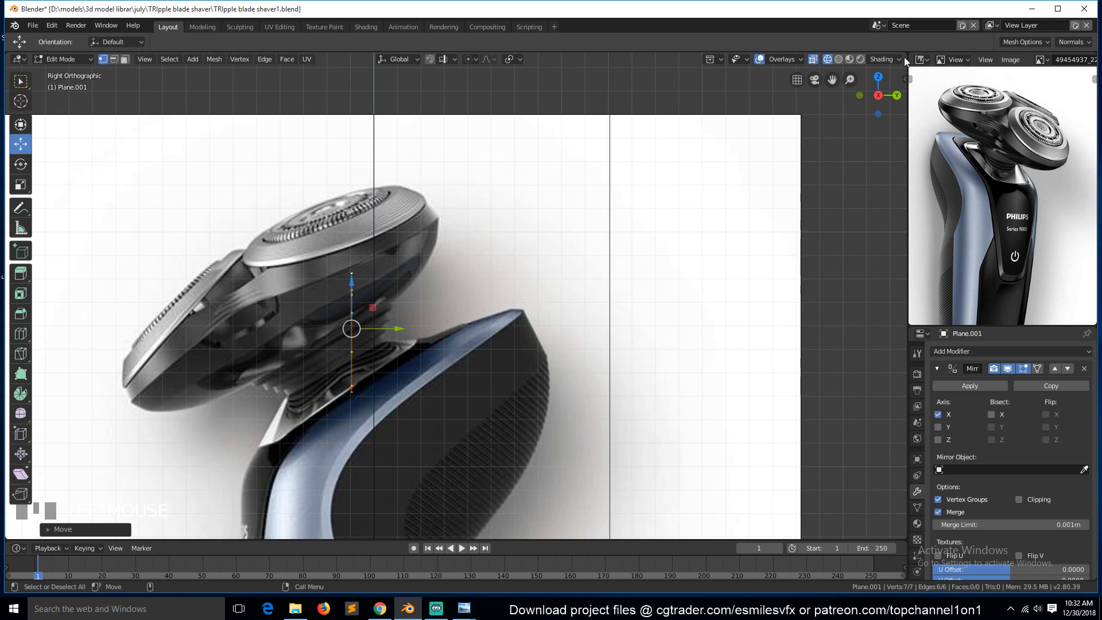
Split the viewport into side-by-side front and right orthographic views.
left_click_drag(903, 56, 503, 111)
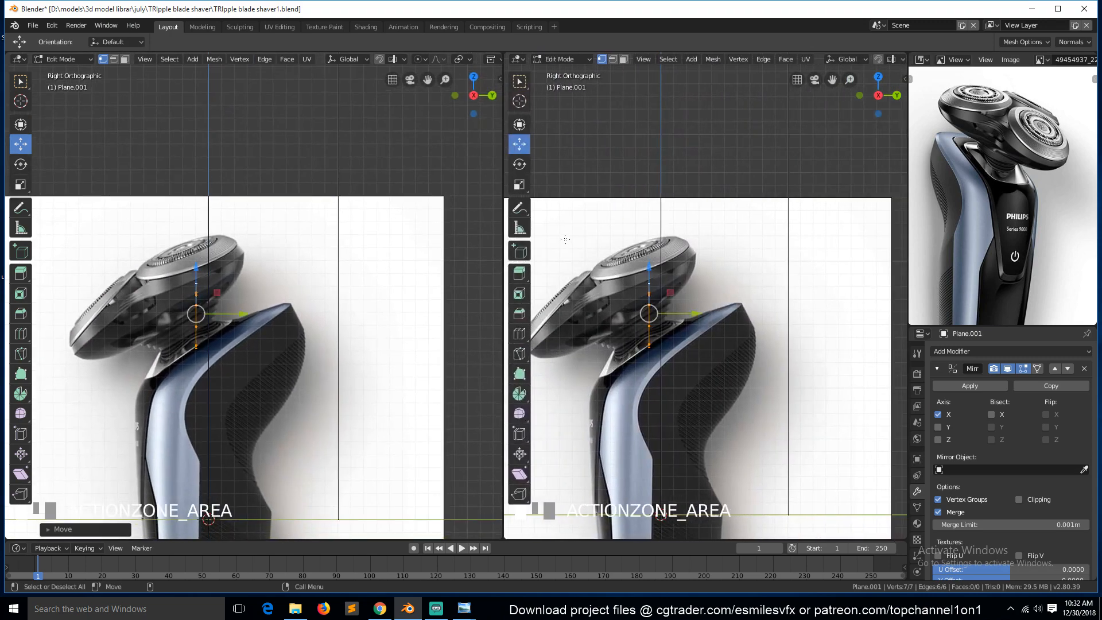
key("KP_1")
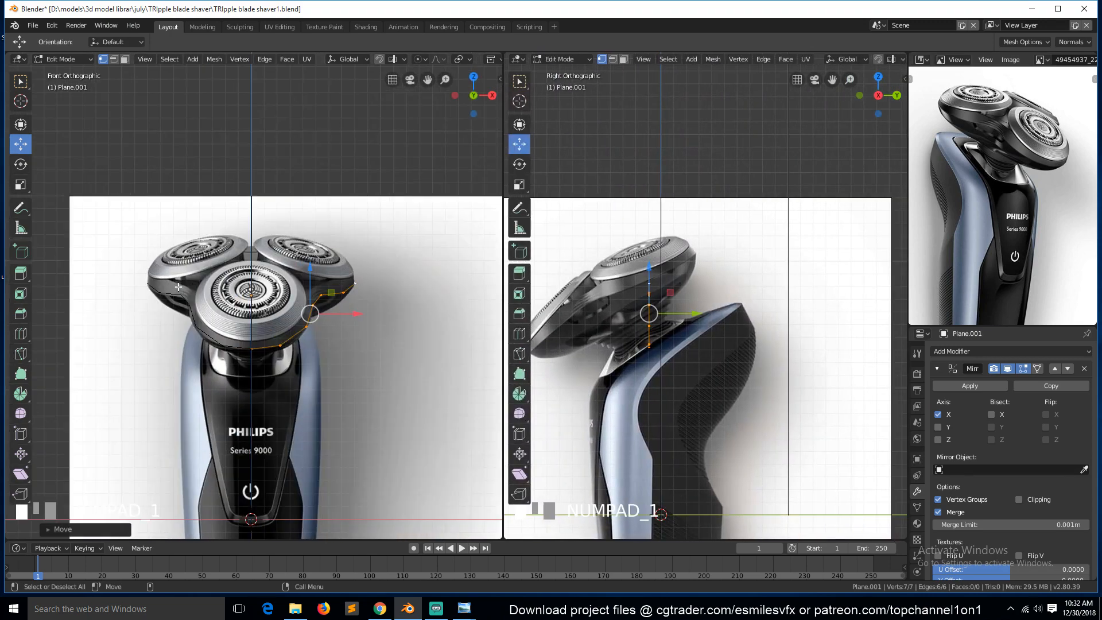
Move the traced vertices in the right view so they follow the central head's side profile.
scroll(701, 311, "up", 4)
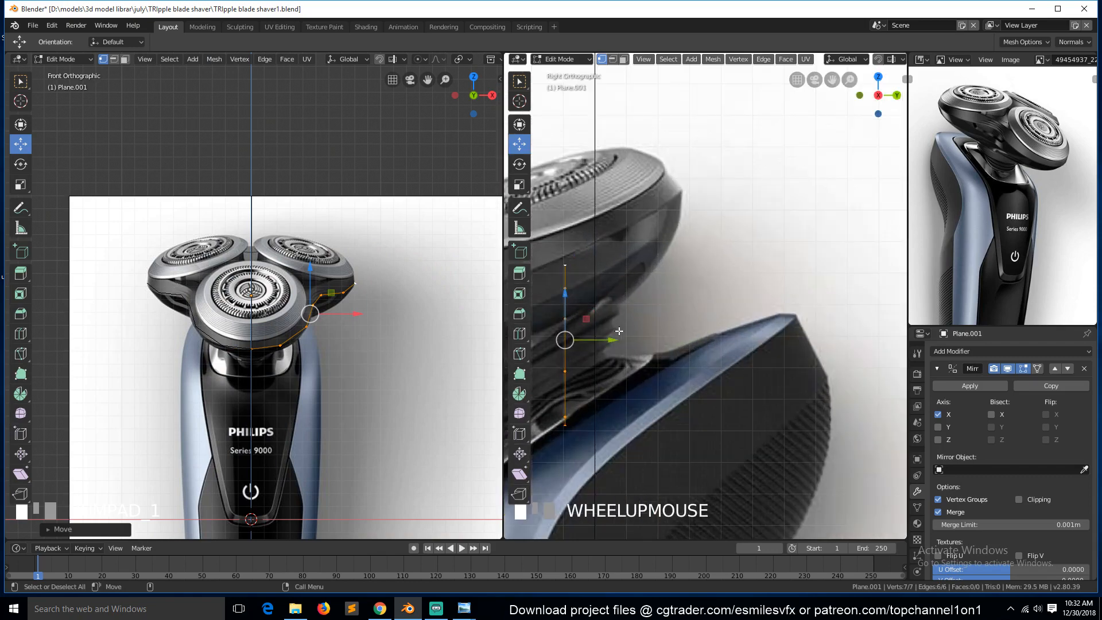
left_click_drag(565, 296, 570, 291)
left_click(570, 256)
left_click_drag(613, 261, 672, 236)
left_click(297, 334, "alt")
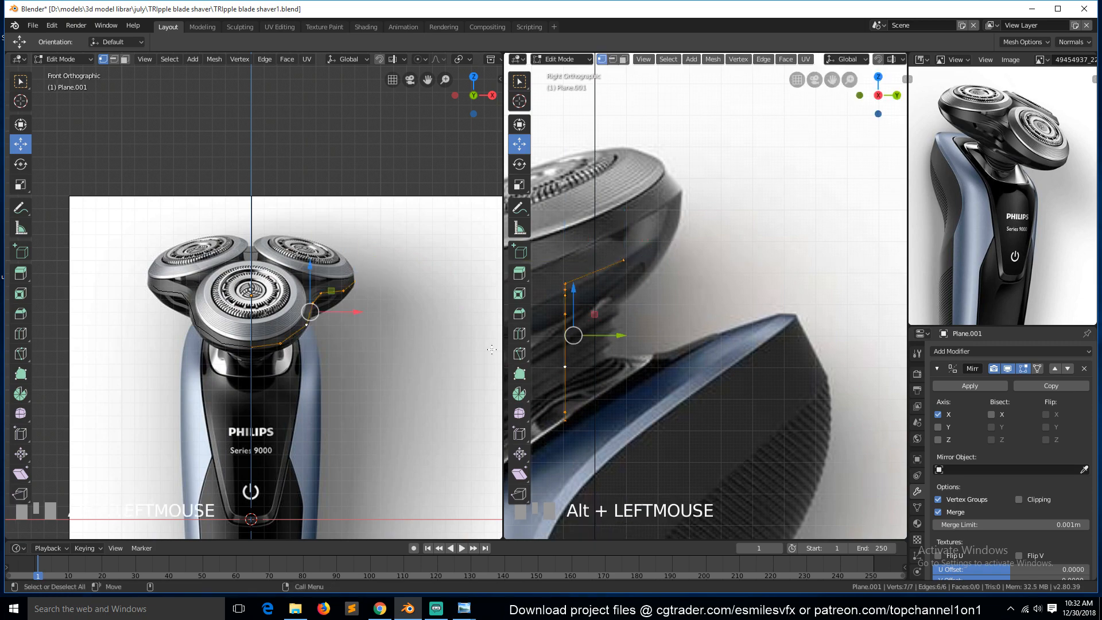
Select the whole traced edge loop and return to Object Mode.
scroll(568, 325, "down", 2)
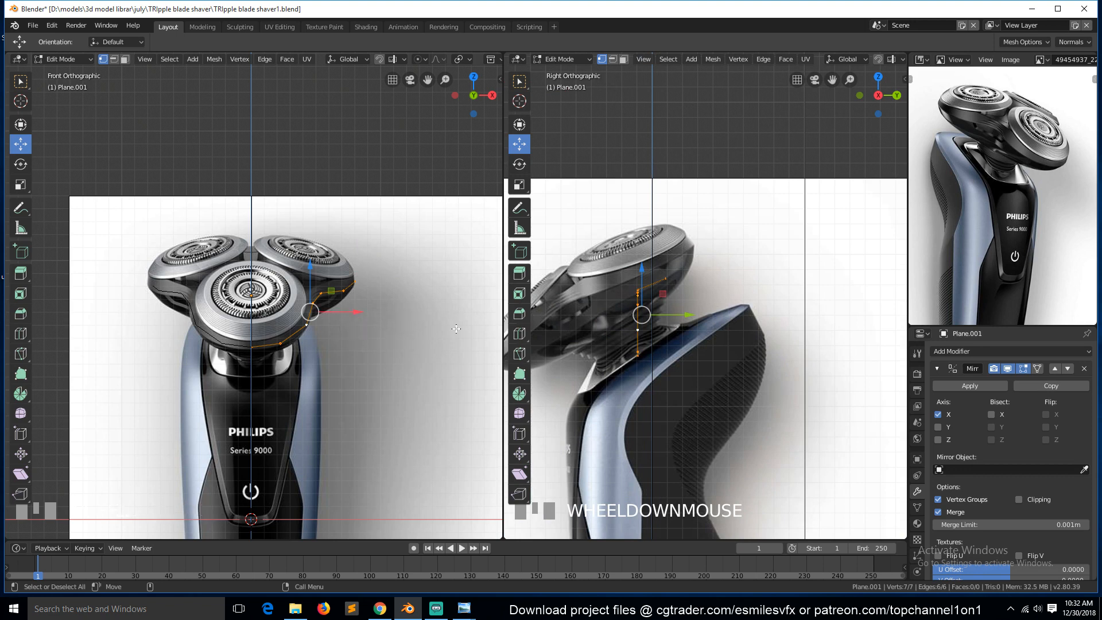
left_click(668, 280)
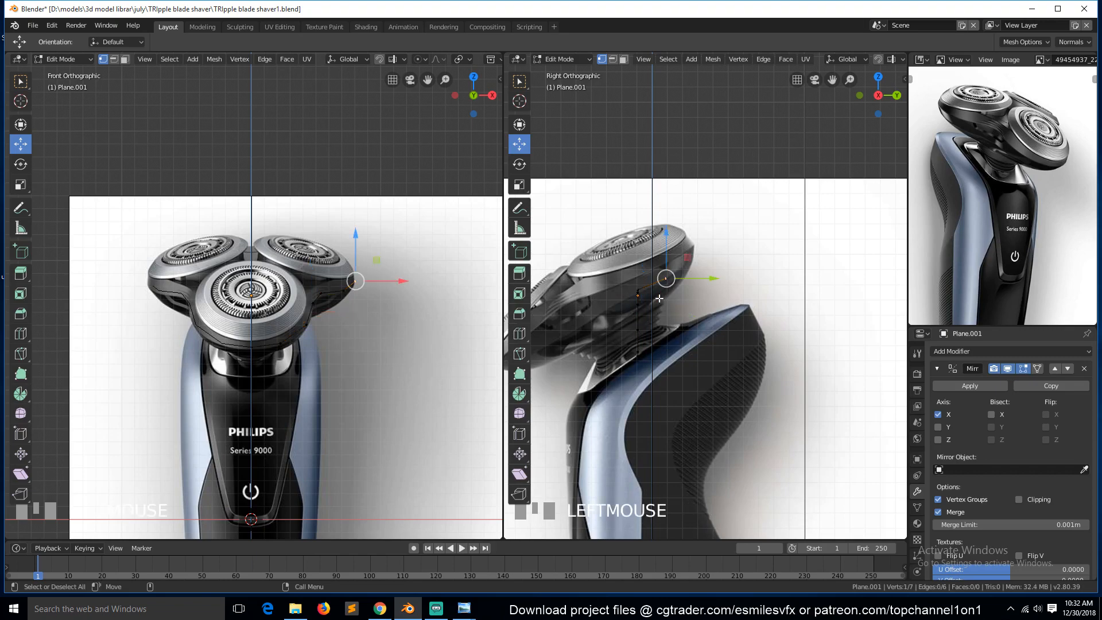
scroll(653, 295, "down", 2)
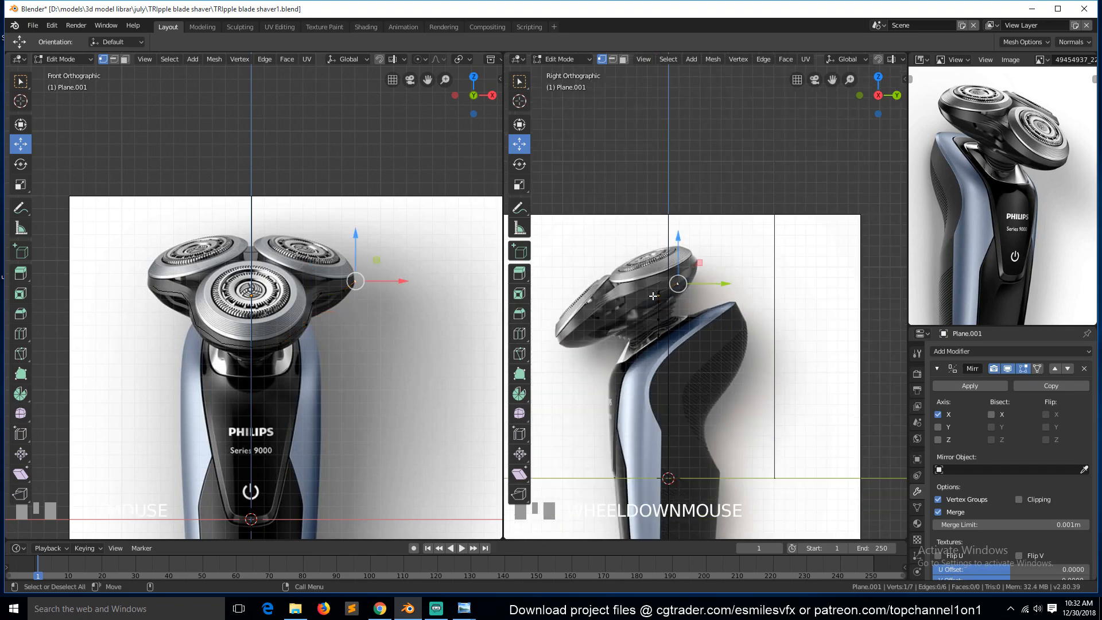
middle_click_drag(286, 227, 166, 250)
key("KP_1")
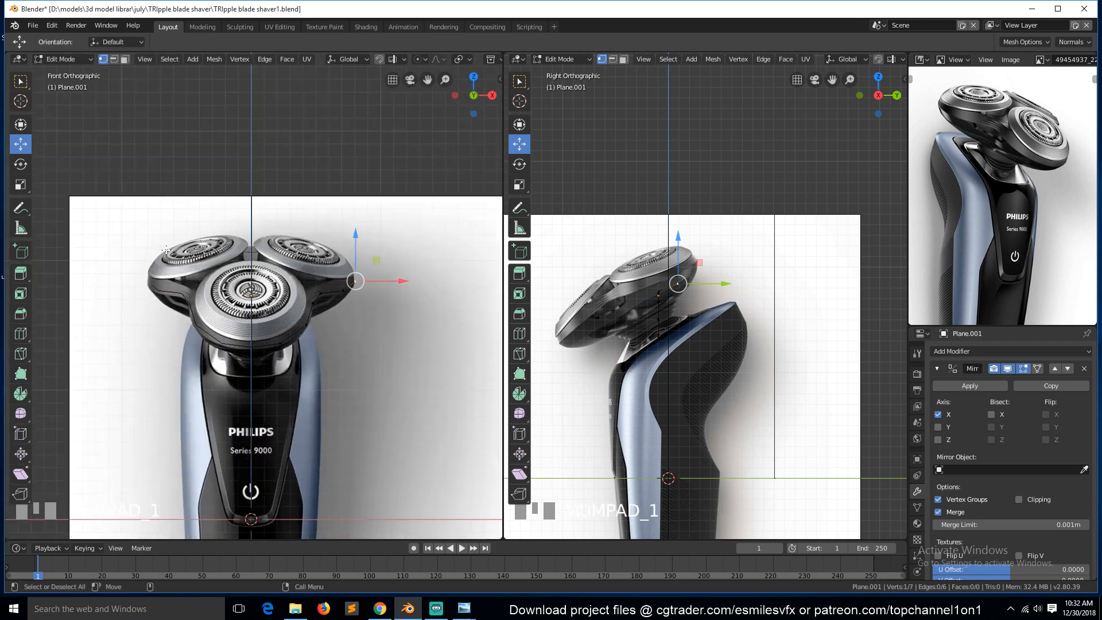
left_click(621, 333, "alt")
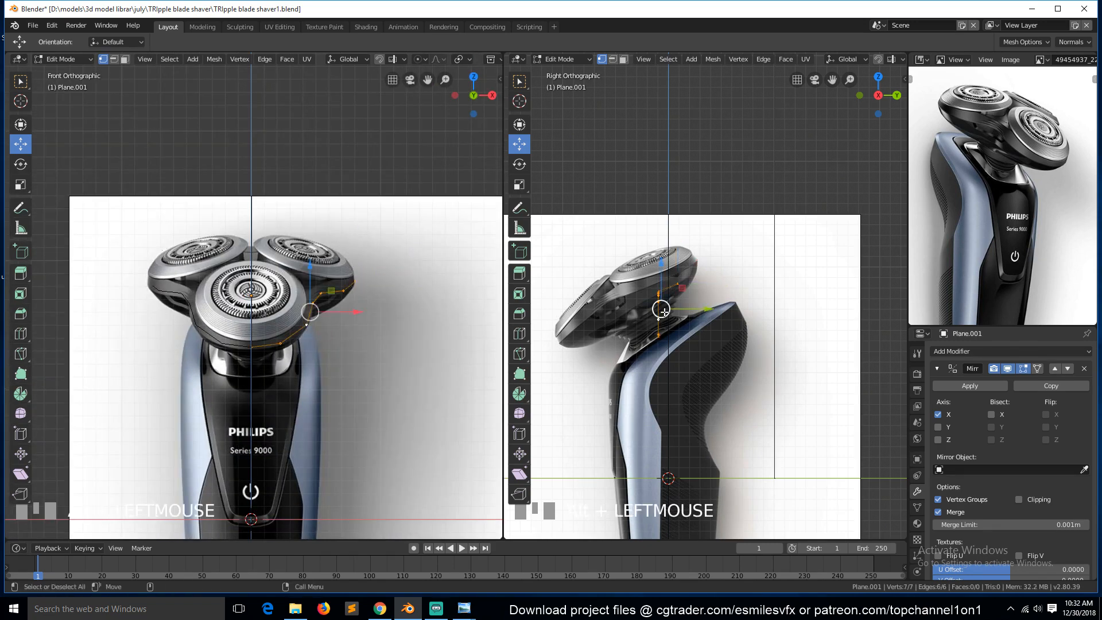
right_click(748, 314)
key("Tab")
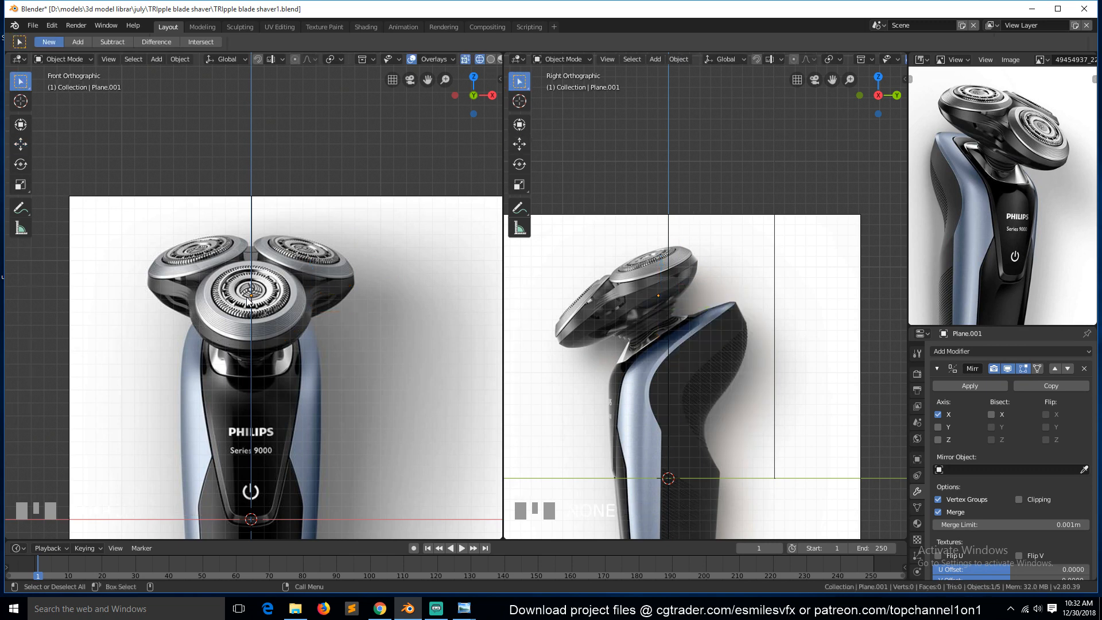
key("shift+a")
mouse_move(226, 281)
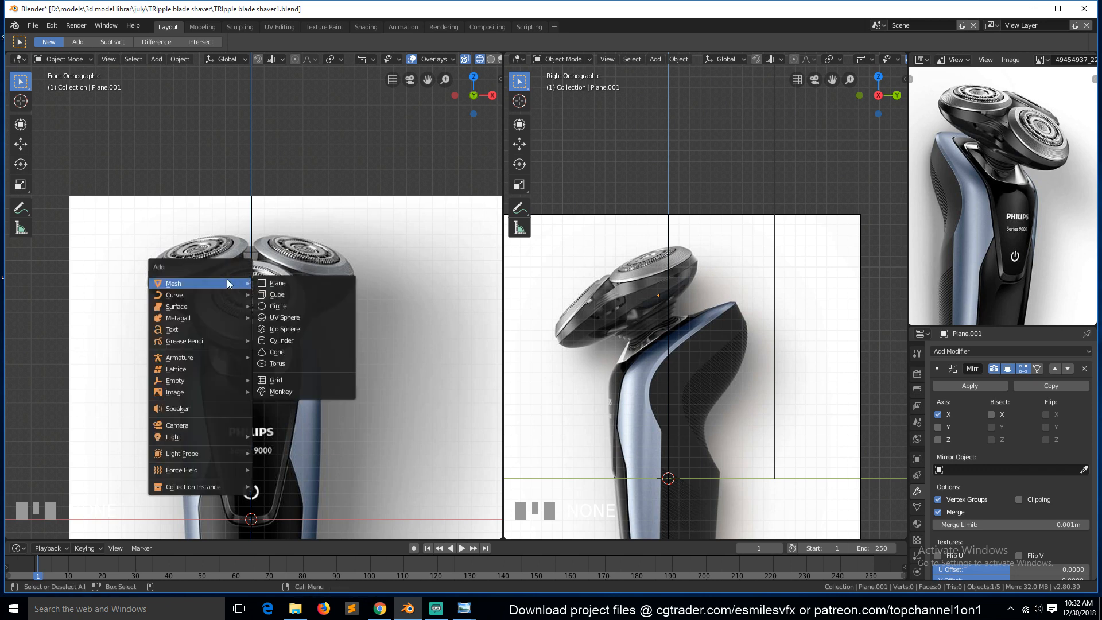
left_click(276, 306)
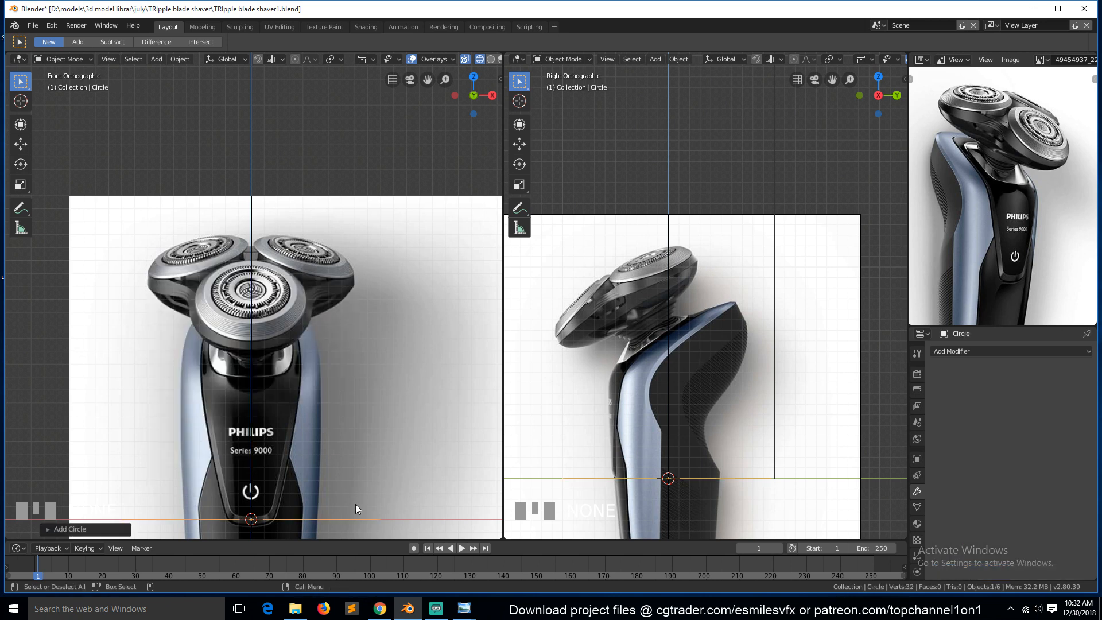
key("g")
key("z")
left_click(390, 313)
key("s")
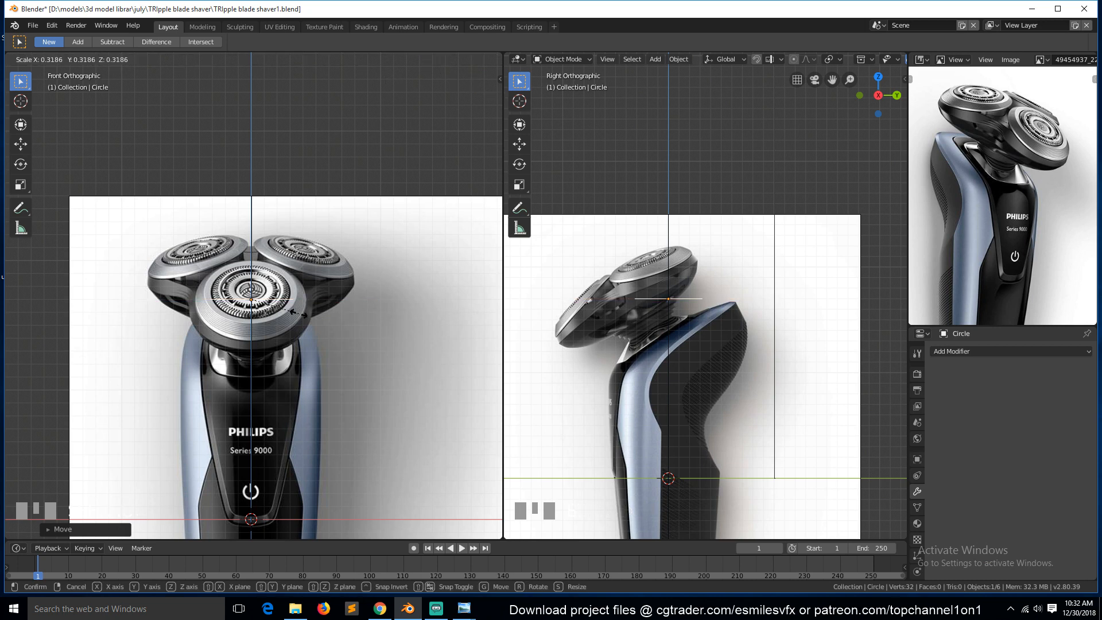
left_click(316, 323)
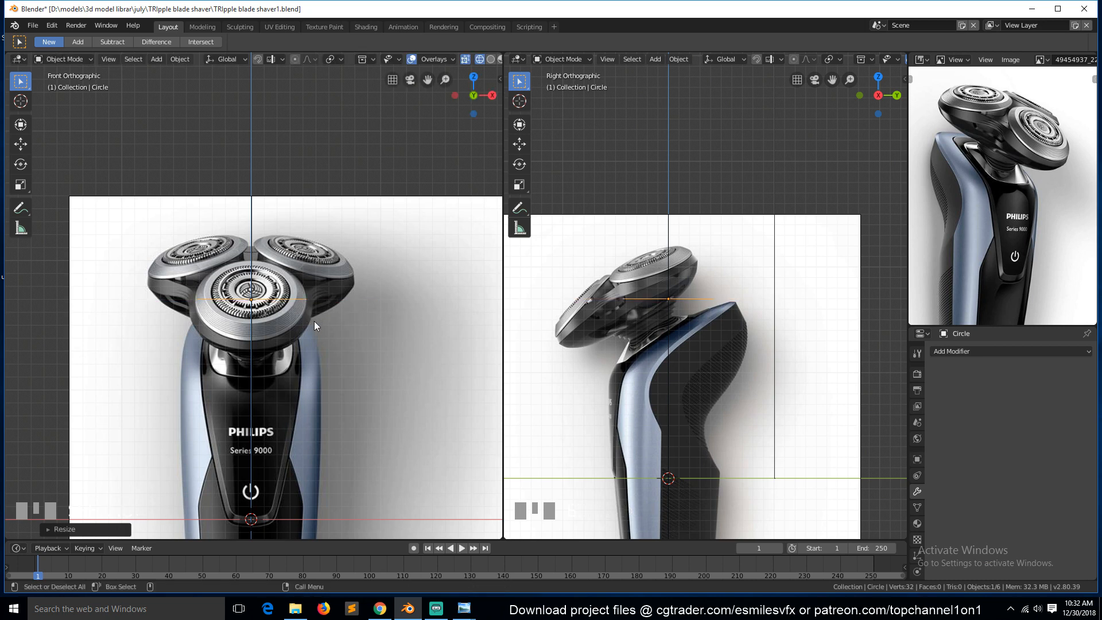
key("g")
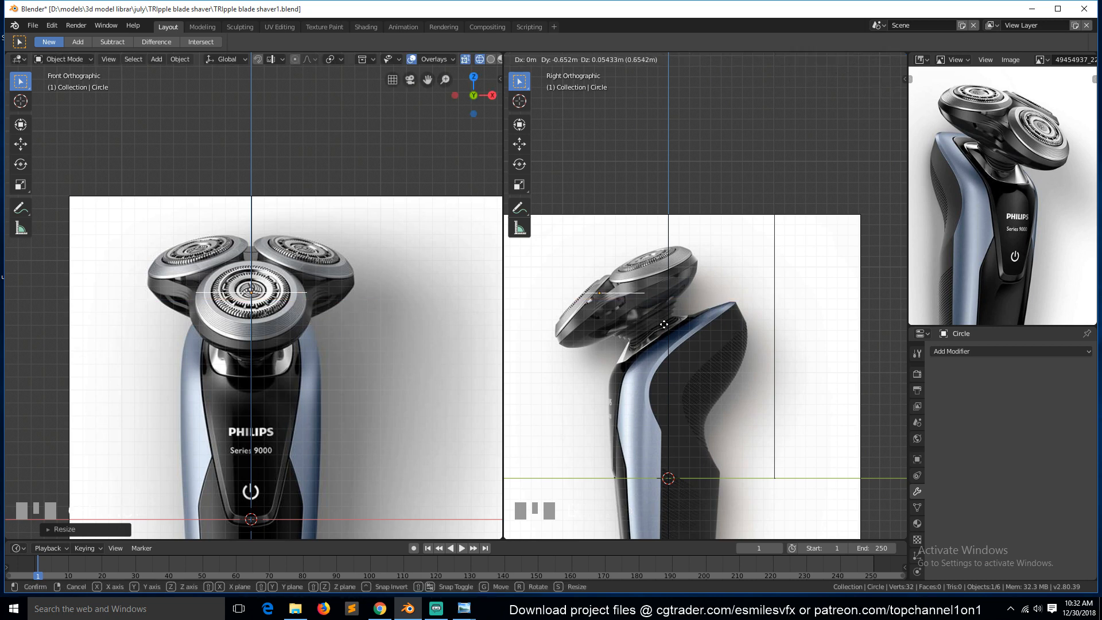
key("x")
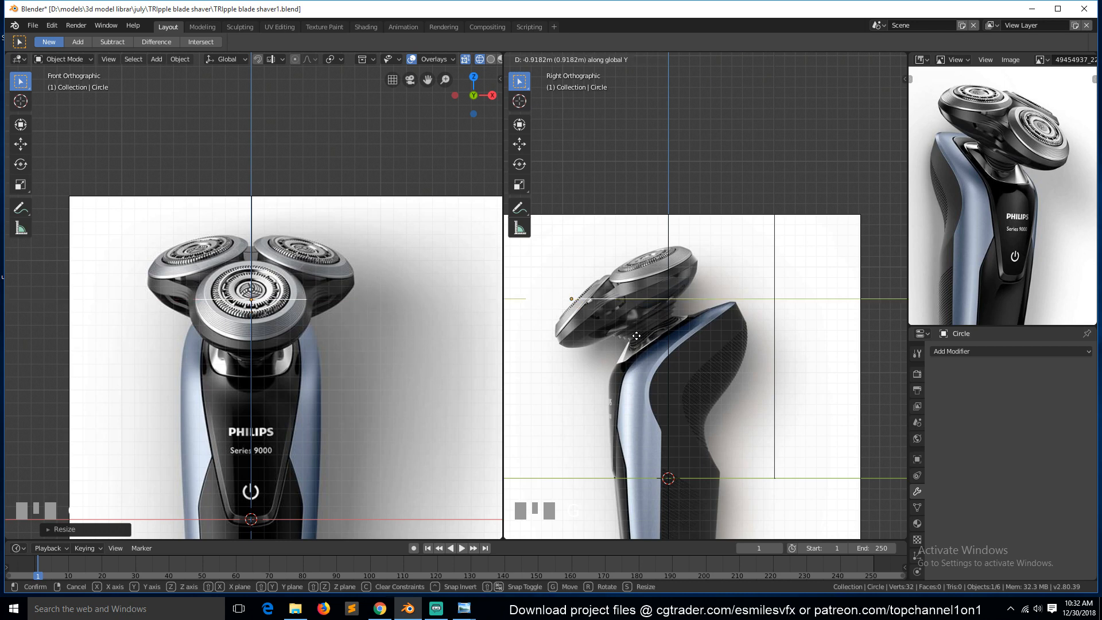
left_click(650, 346)
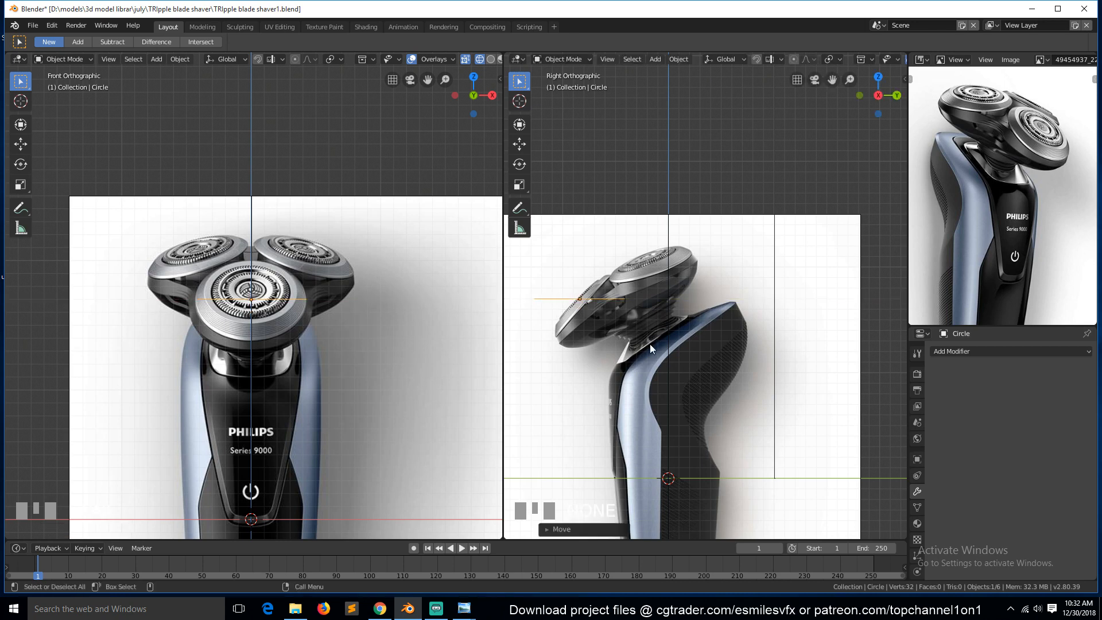
key("x")
left_click(682, 353)
Add a circle aligned to the front view and set it to 8 vertices.
key("shift+a")
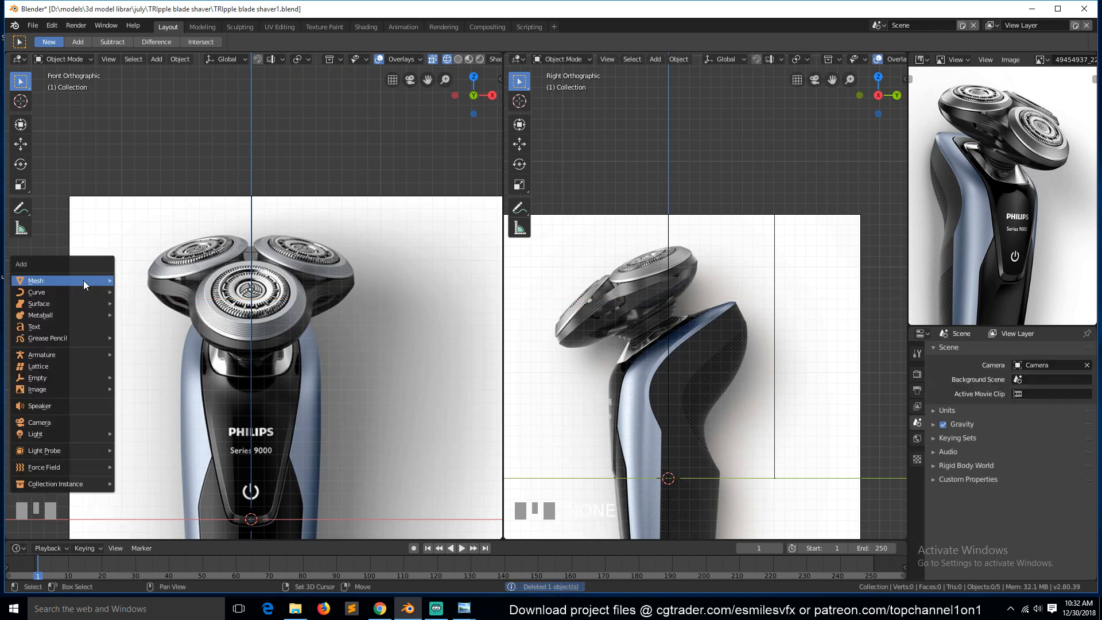
mouse_move(94, 278)
left_click(157, 300)
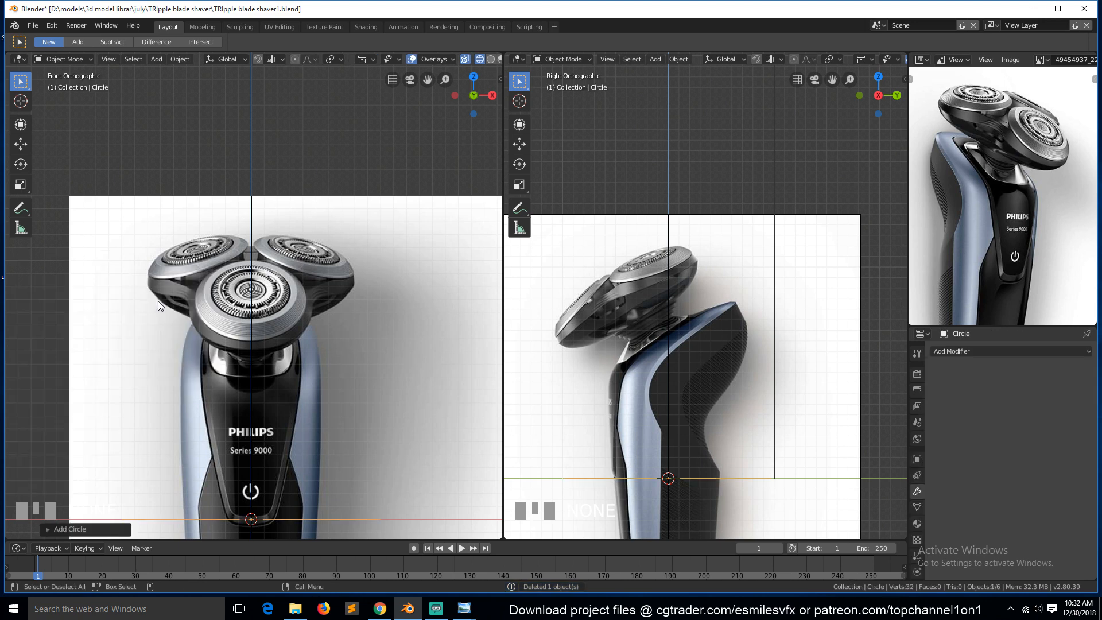
left_click(51, 527)
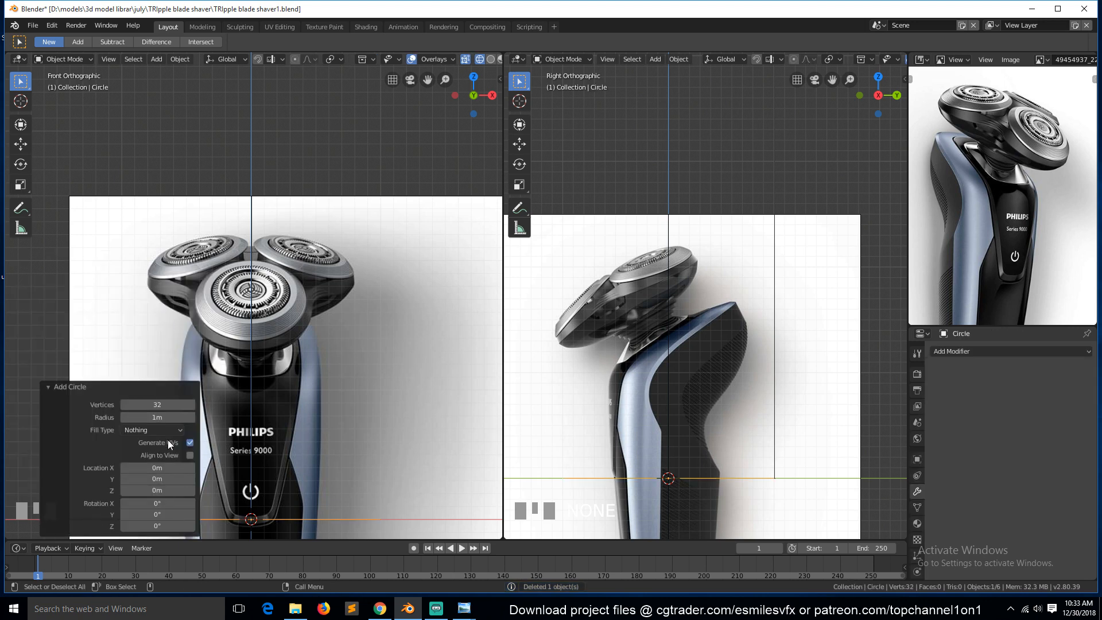
left_click(188, 455)
left_click(153, 404)
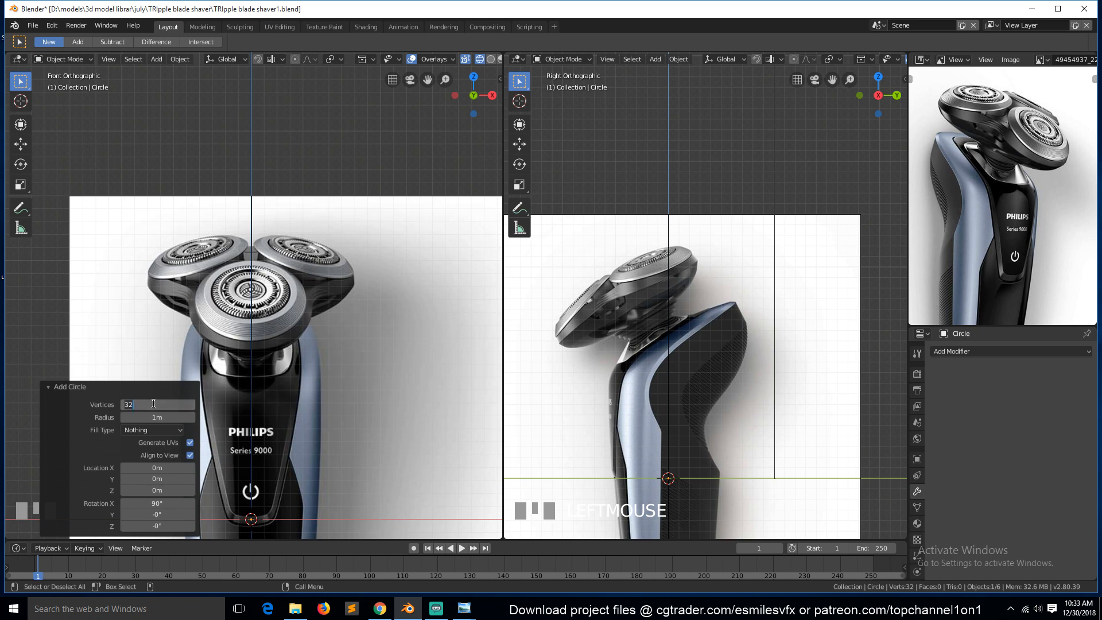
type("8")
key("Return")
Move the circle up along Z above the shaver heads.
key("g")
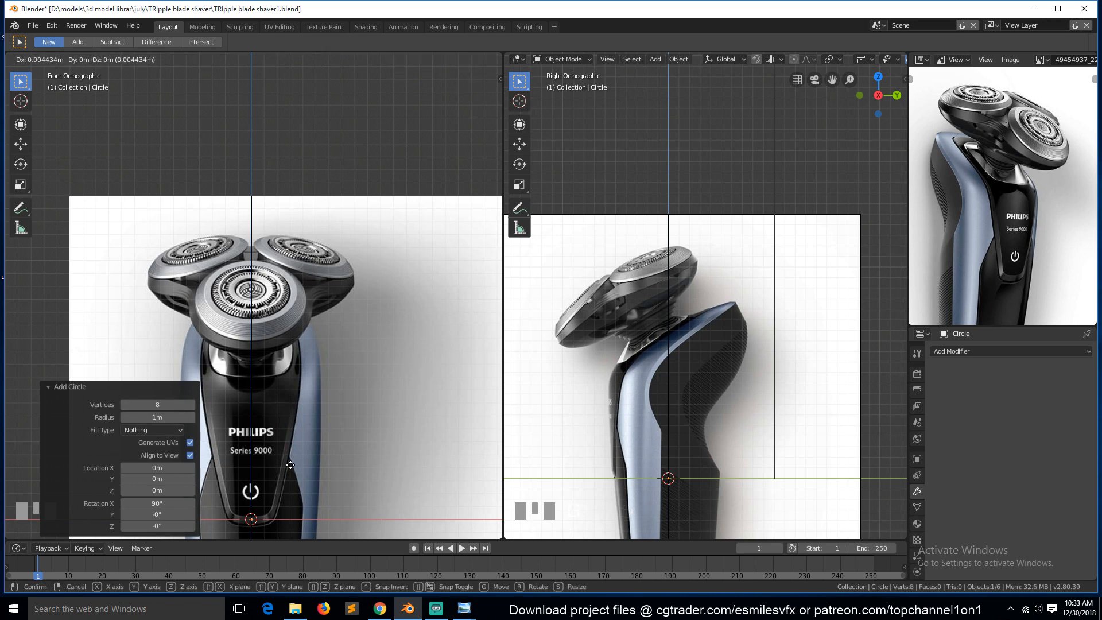
key("z")
left_click(346, 267)
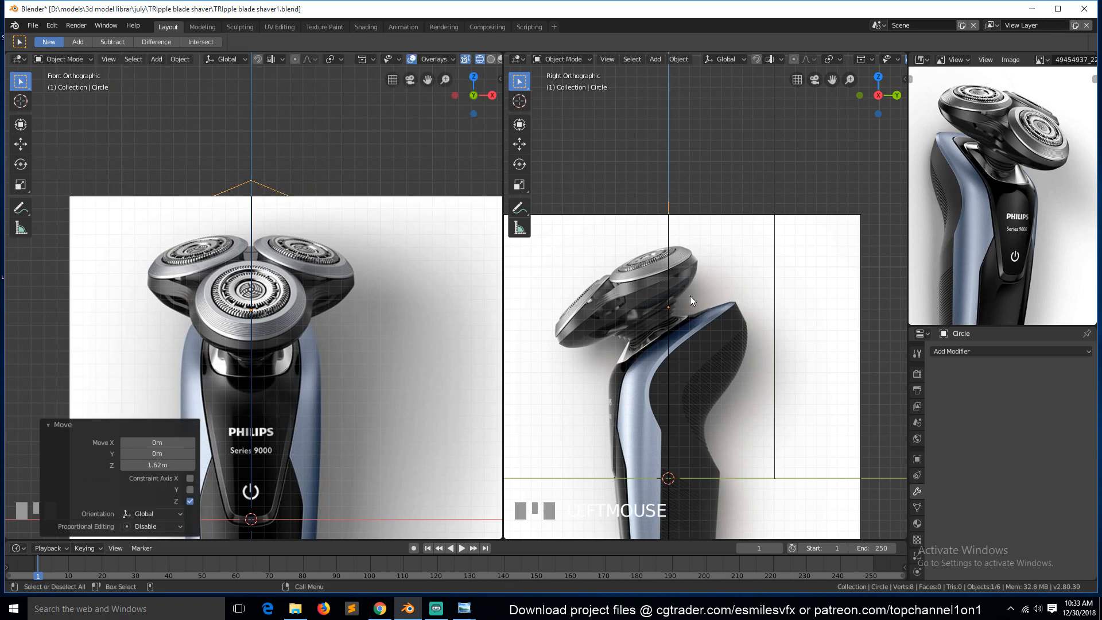
key("y")
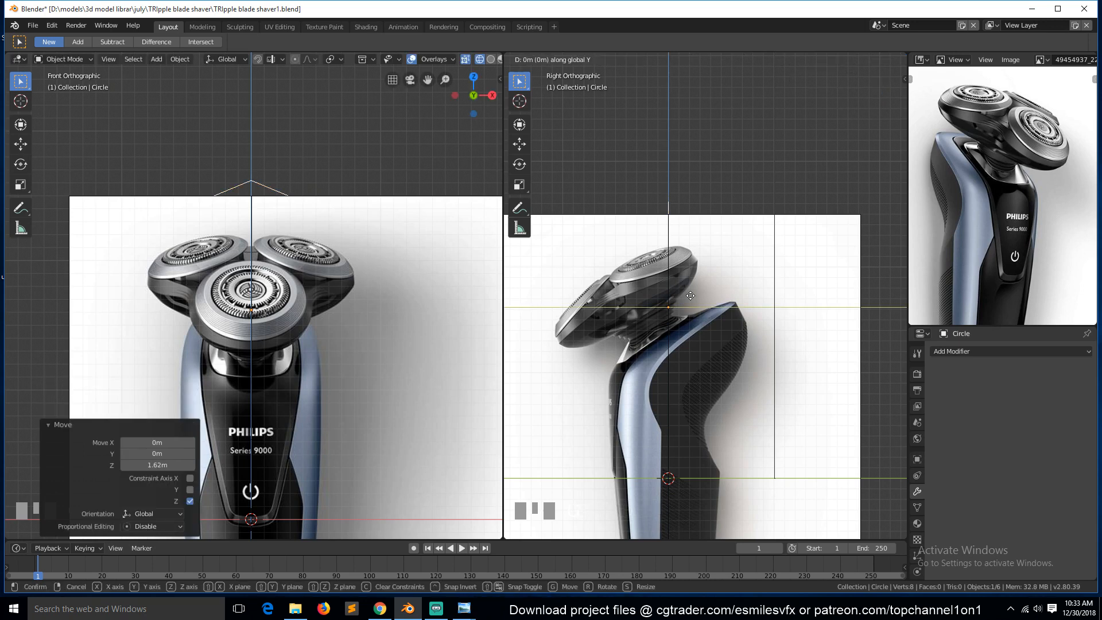
right_click(602, 303)
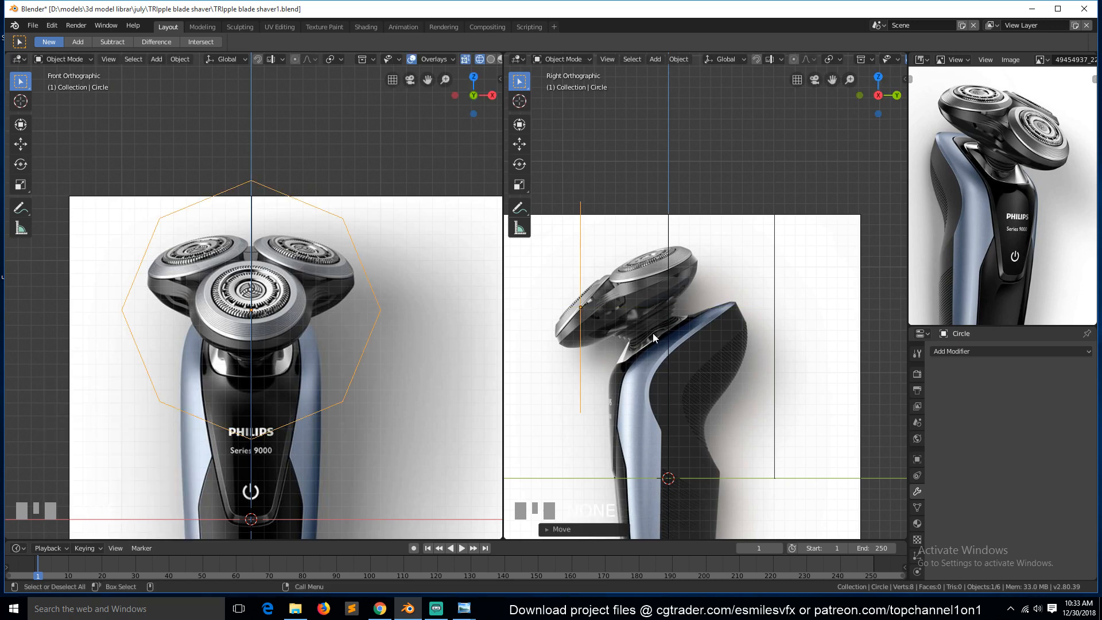
Lower the transparency of both reference images, setting the front image's transparency to about 0.415.
left_click(682, 315)
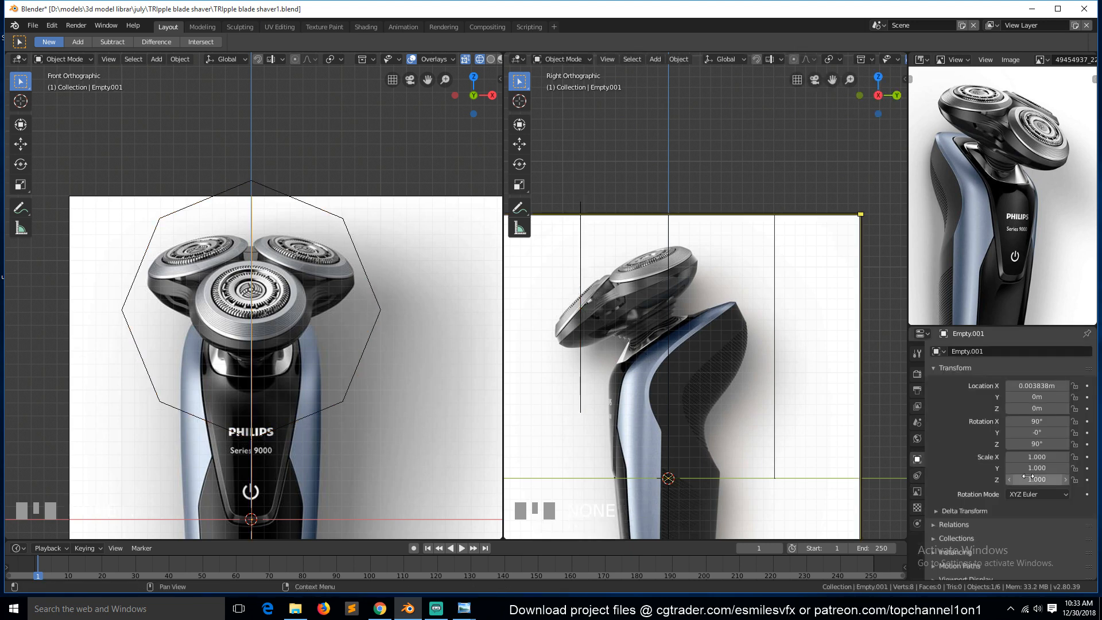
left_click(917, 490)
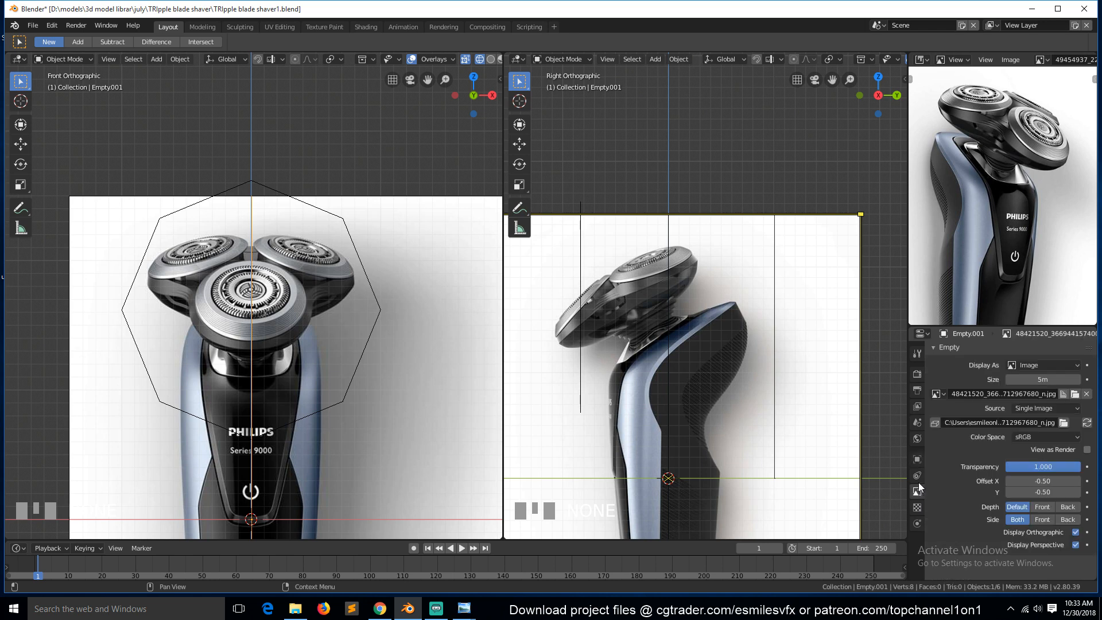
left_click_drag(1056, 464, 1032, 466)
left_click(379, 269)
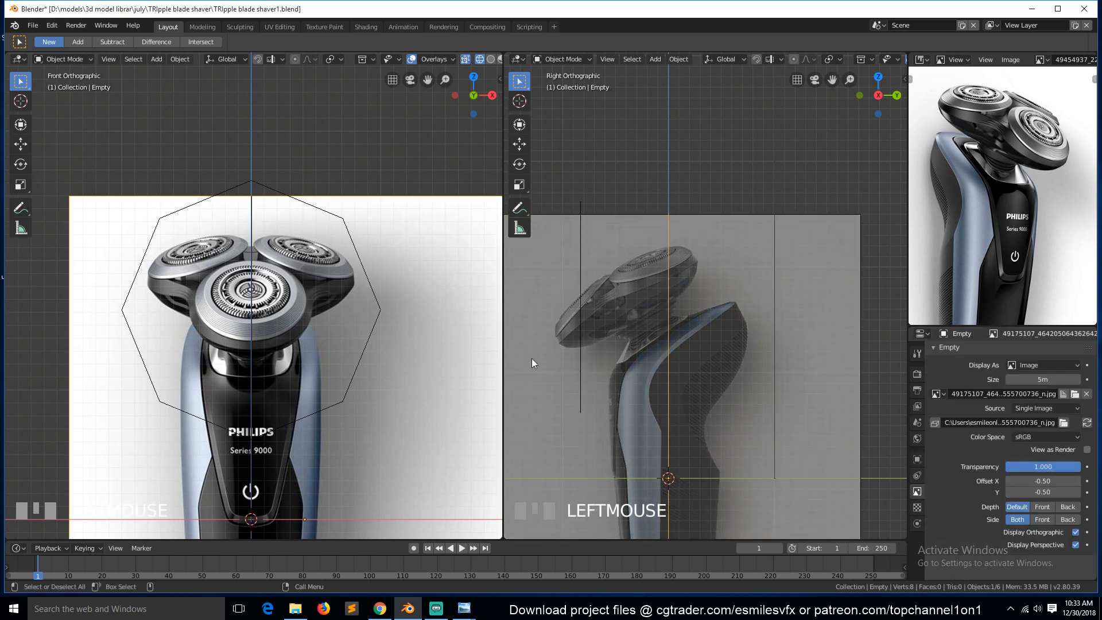
left_click_drag(1053, 466, 1036, 466)
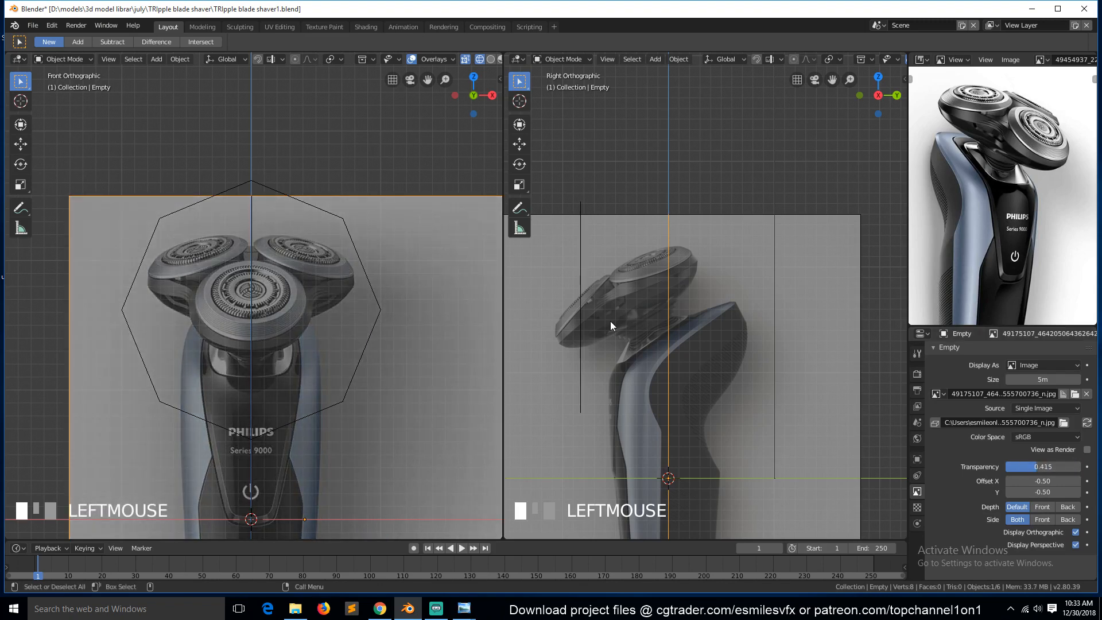
Select the octagon circle and scale it down to roughly the size of the front shaver head.
left_click(274, 184)
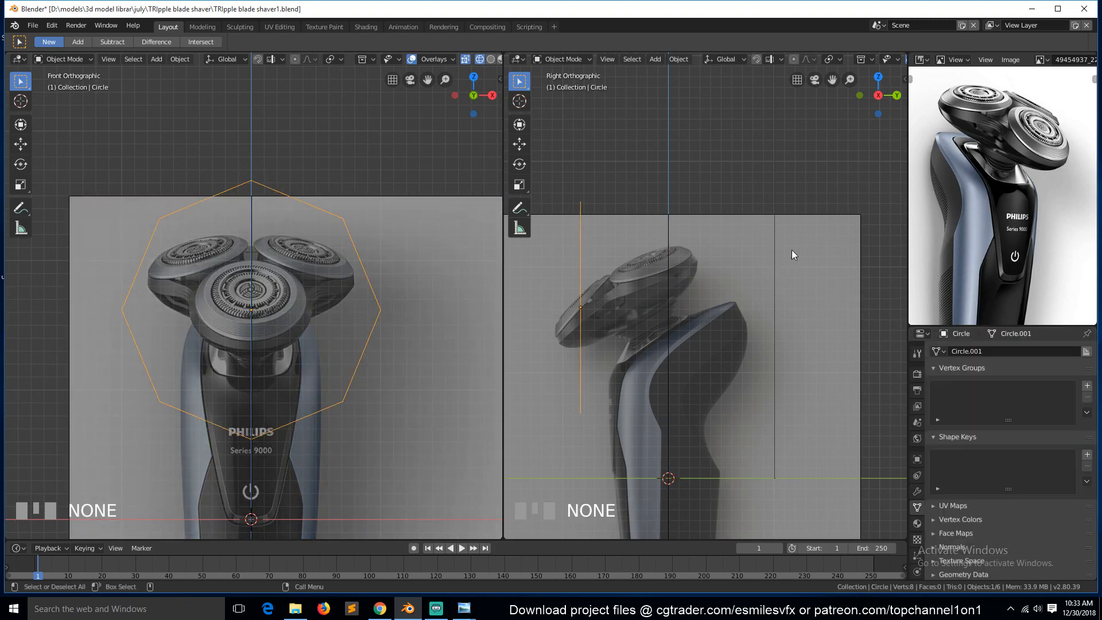
key("s")
left_click(746, 216)
scroll(743, 224, "down", 3)
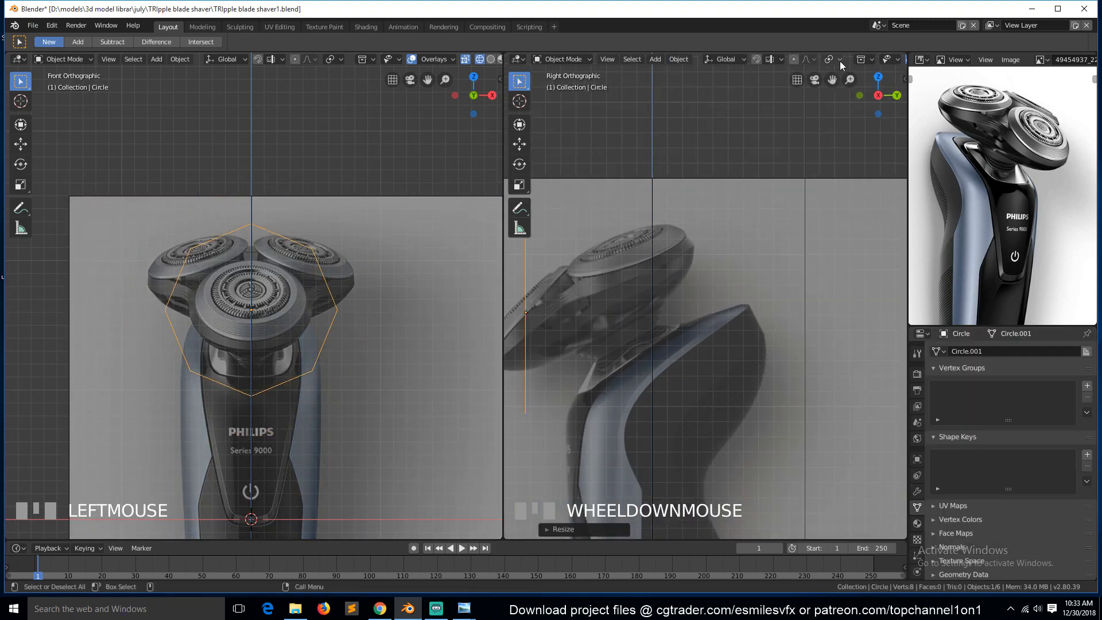
scroll(732, 200, "up", 5)
Rotate the circle about 40° in the side view to match the tilt of the front head.
key("r")
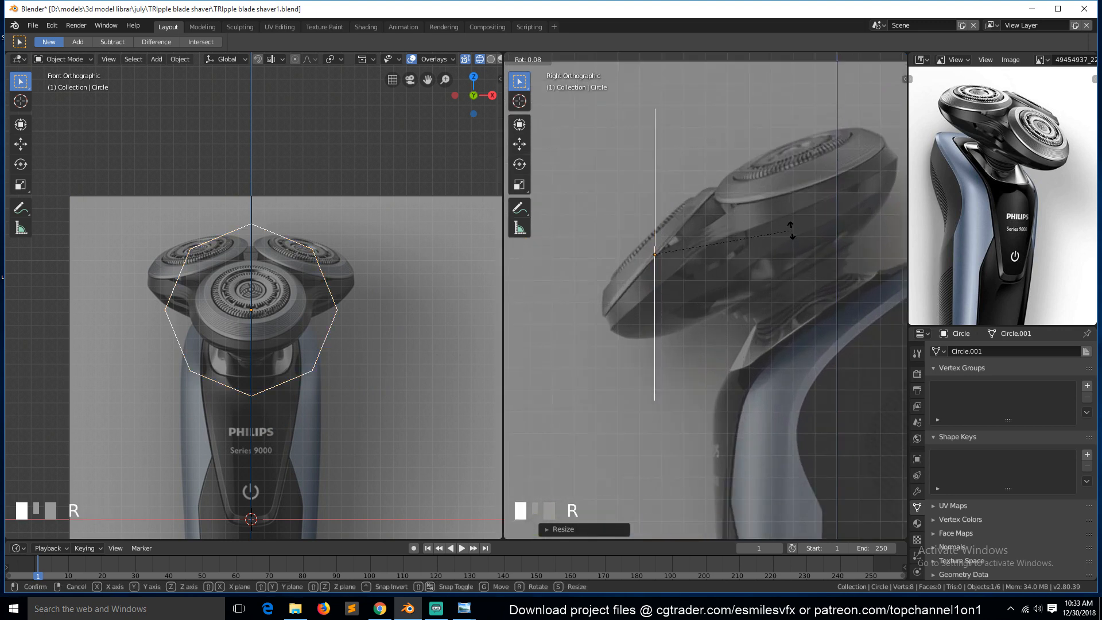
left_click(780, 341, "ctrl")
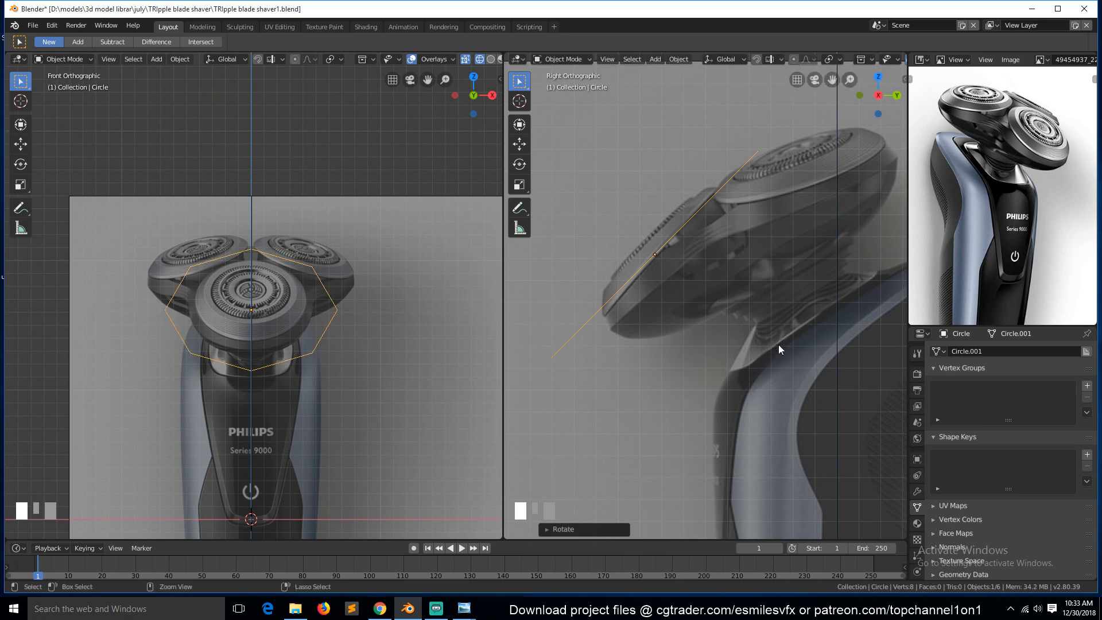
scroll(829, 188, "up", 2)
key("s")
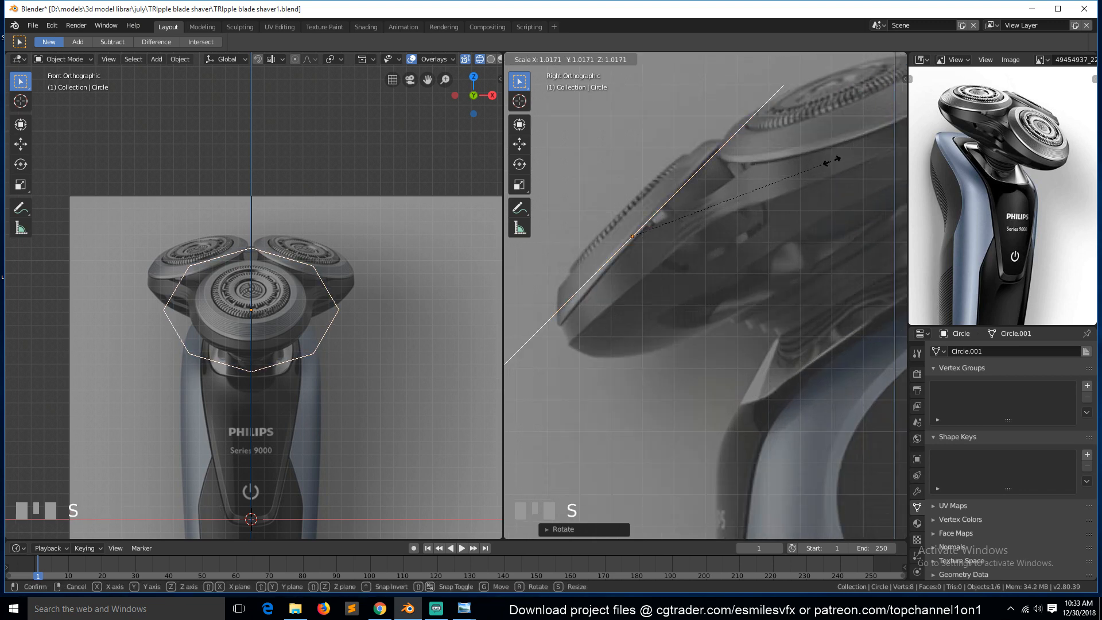
key("Escape")
key("s")
key("Escape")
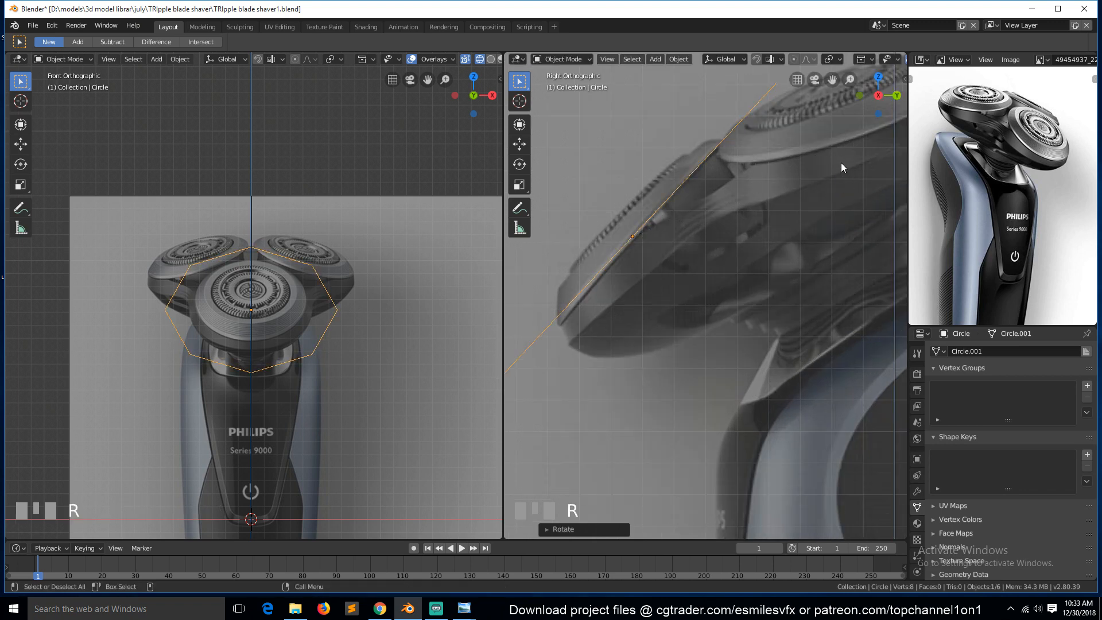
Scale the circle down further to fit the outline of the front shaver head.
key("s")
left_click(748, 201)
key("s")
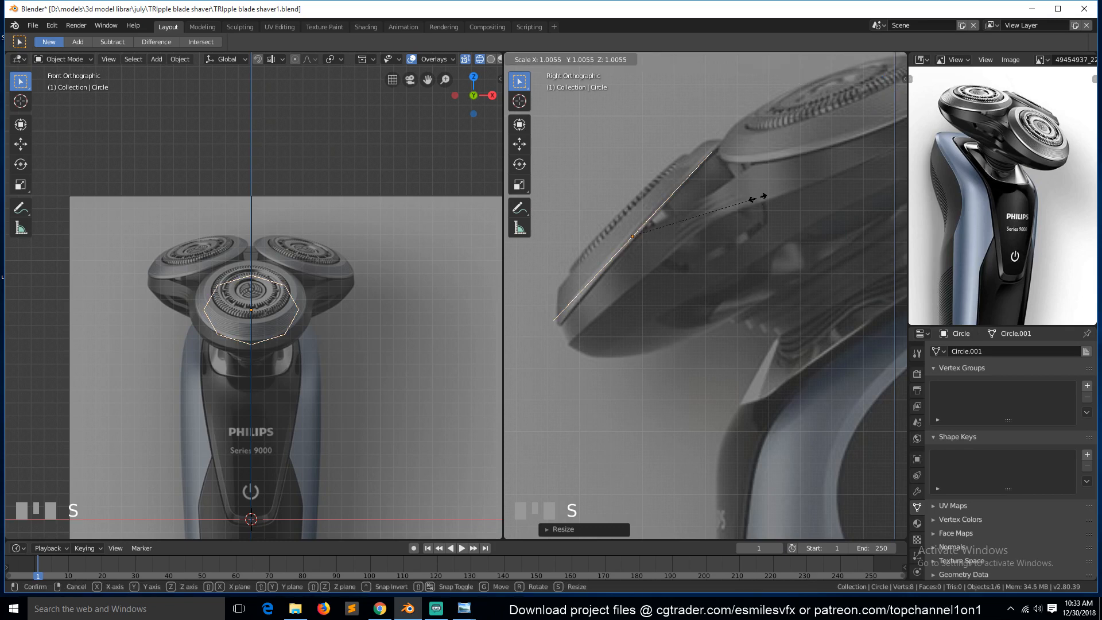
left_click(726, 213)
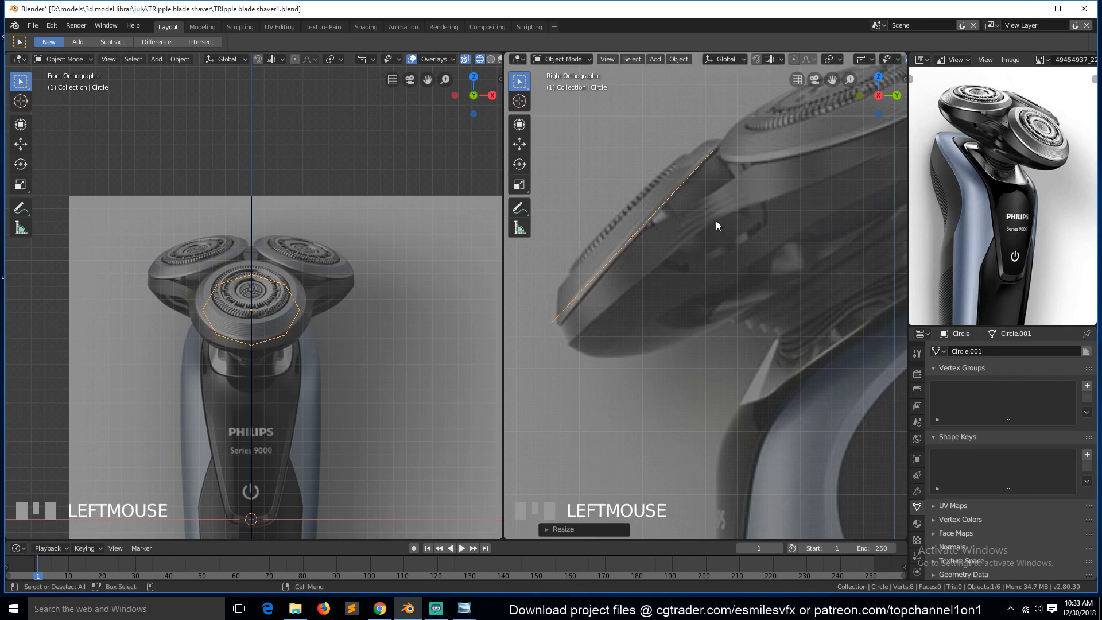
Move the circle onto the front head, raising it about 0.0488 m along Z.
key("g")
left_click(692, 234)
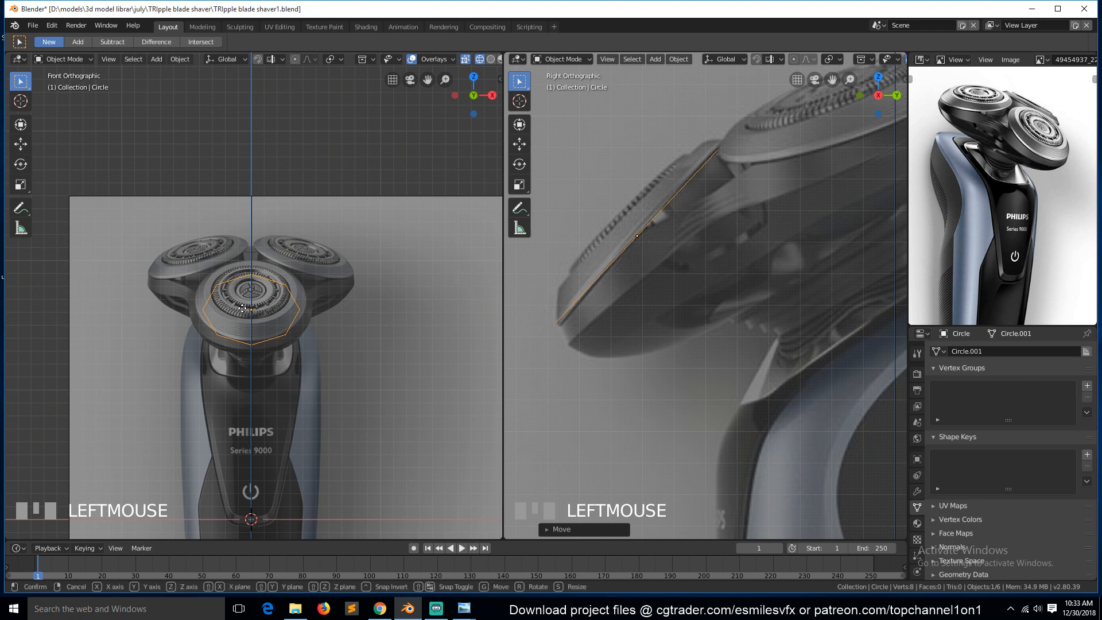
key("g")
left_click(242, 302)
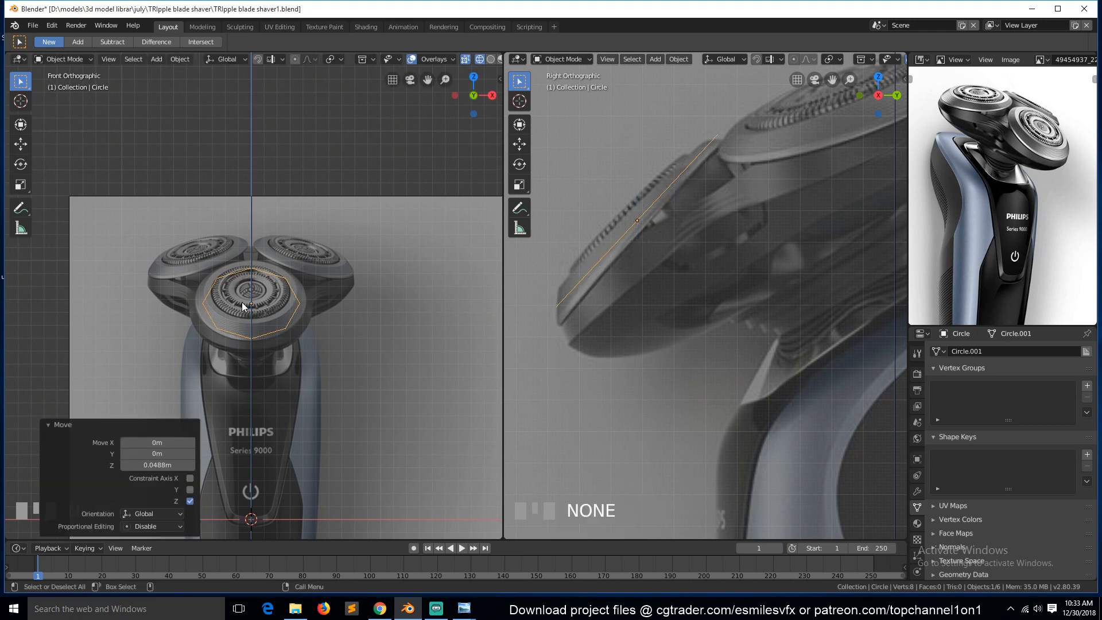
Enlarge the circle slightly and slide it along Y to sit on the head's tilted face.
key("s")
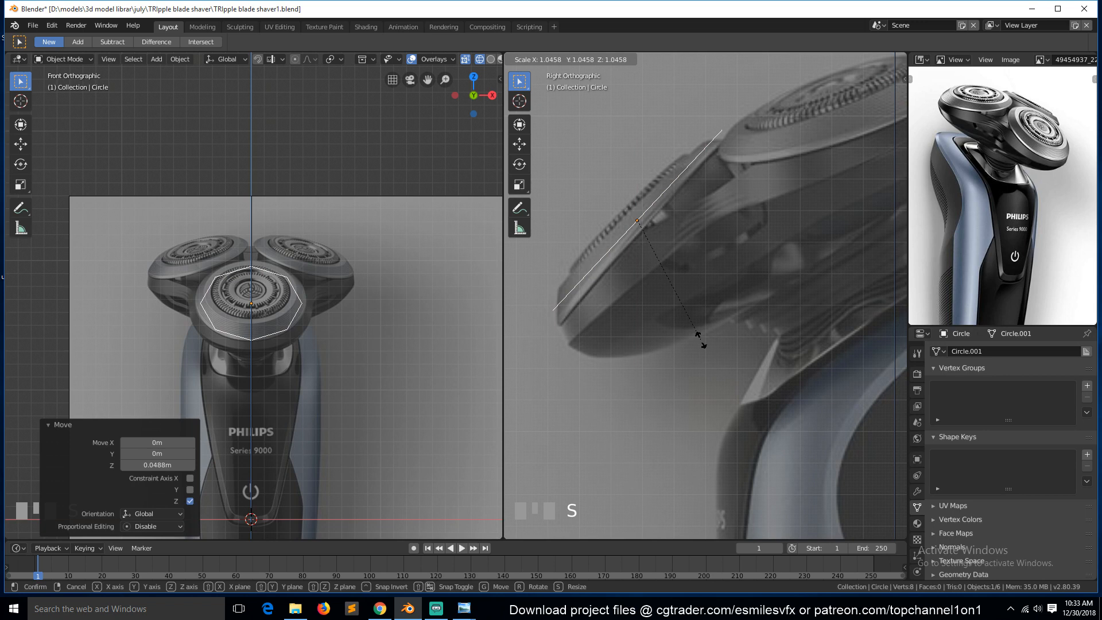
left_click(659, 308)
key("g")
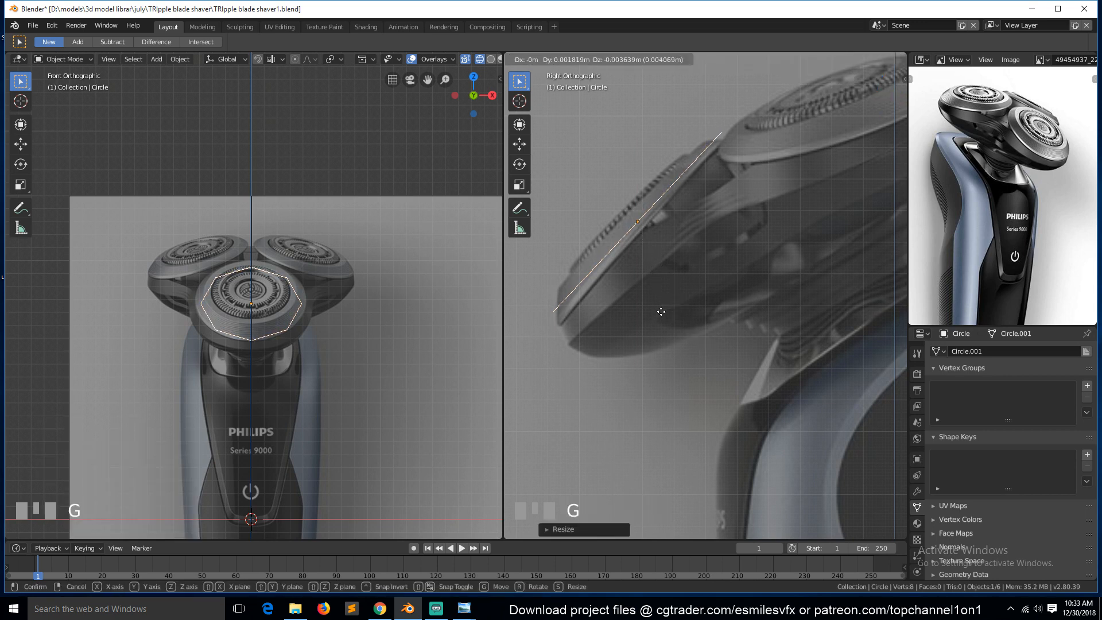
key("y")
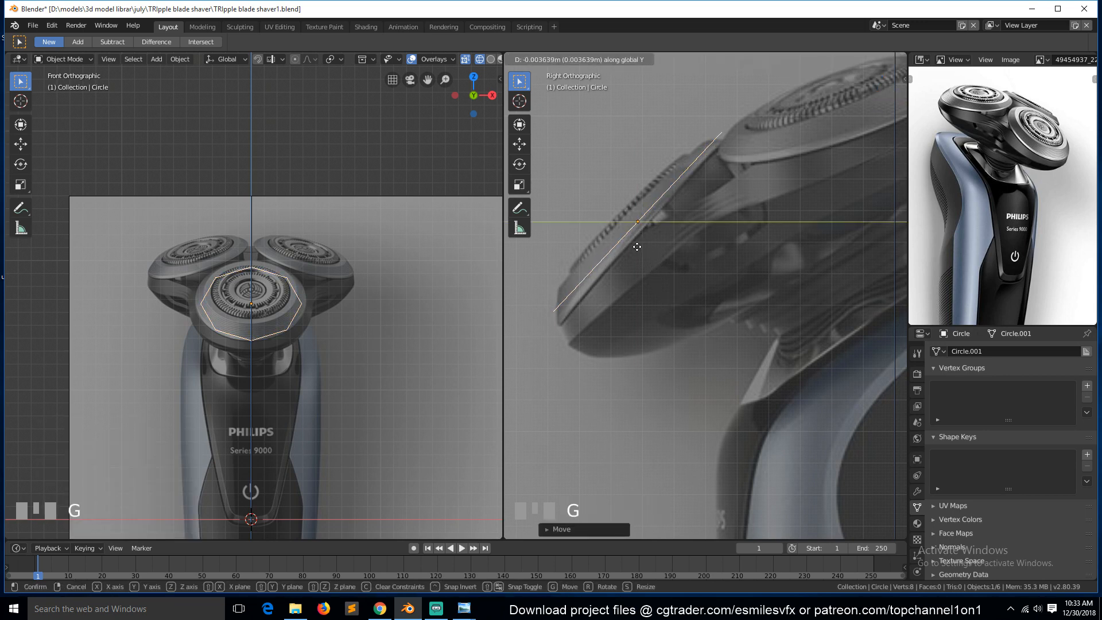
left_click(643, 246)
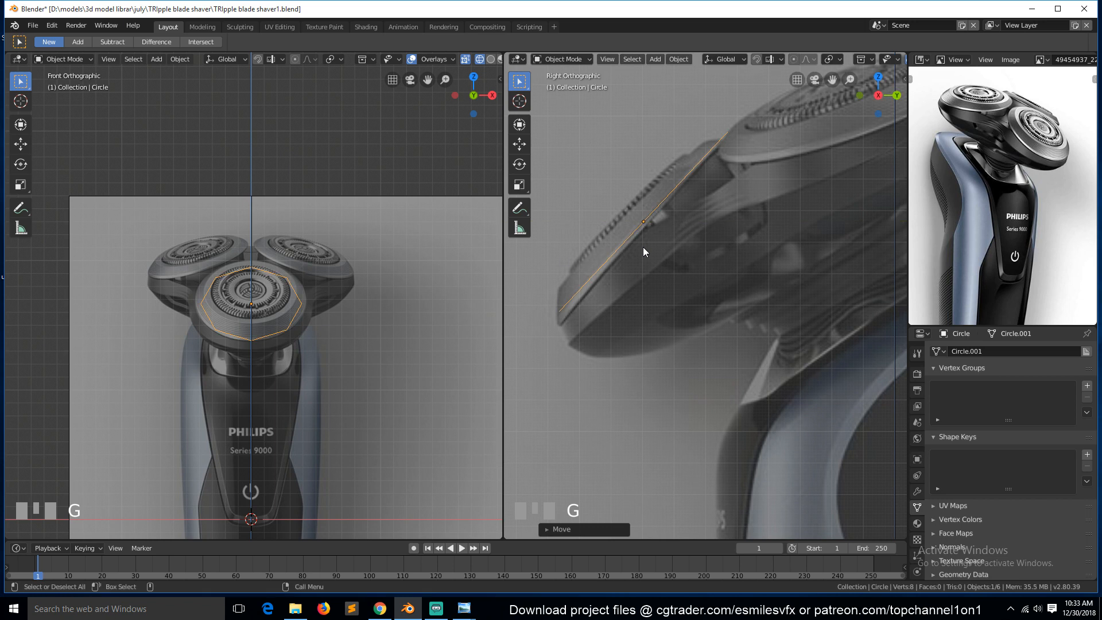
Scale the circle to about 1.049 so it matches the front head's rim.
key("s")
left_click(294, 331)
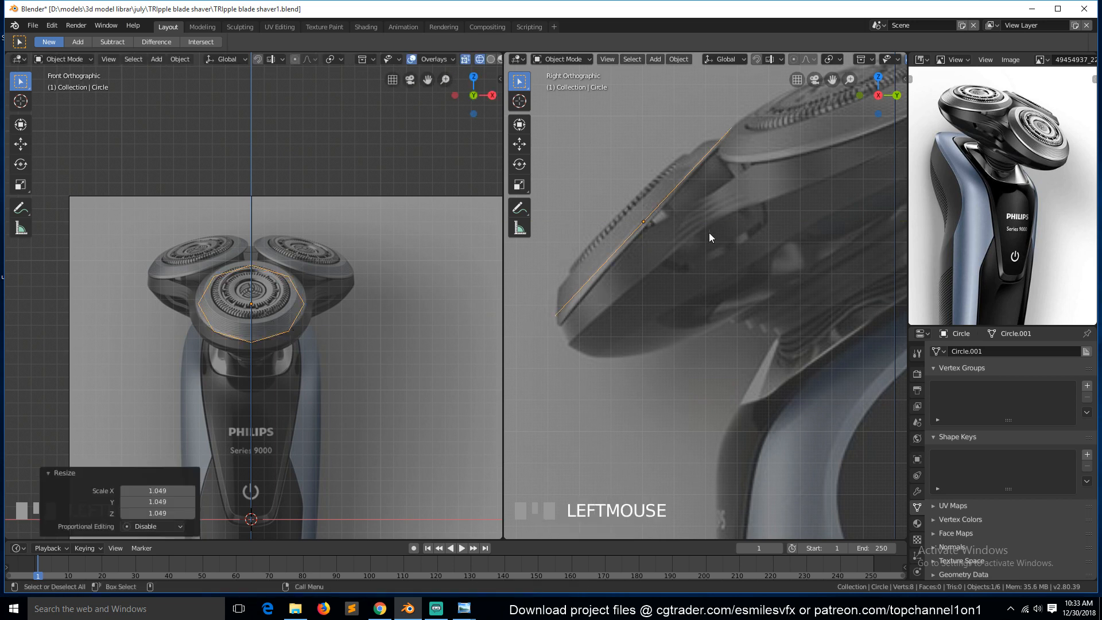
scroll(714, 229, "down", 1)
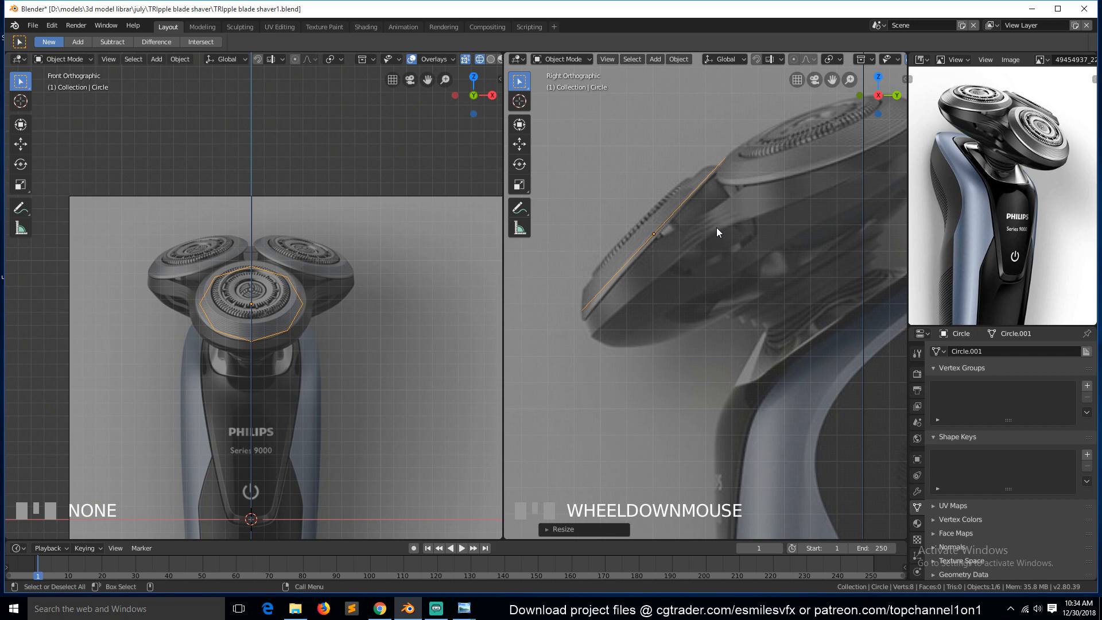
scroll(716, 227, "down", 1)
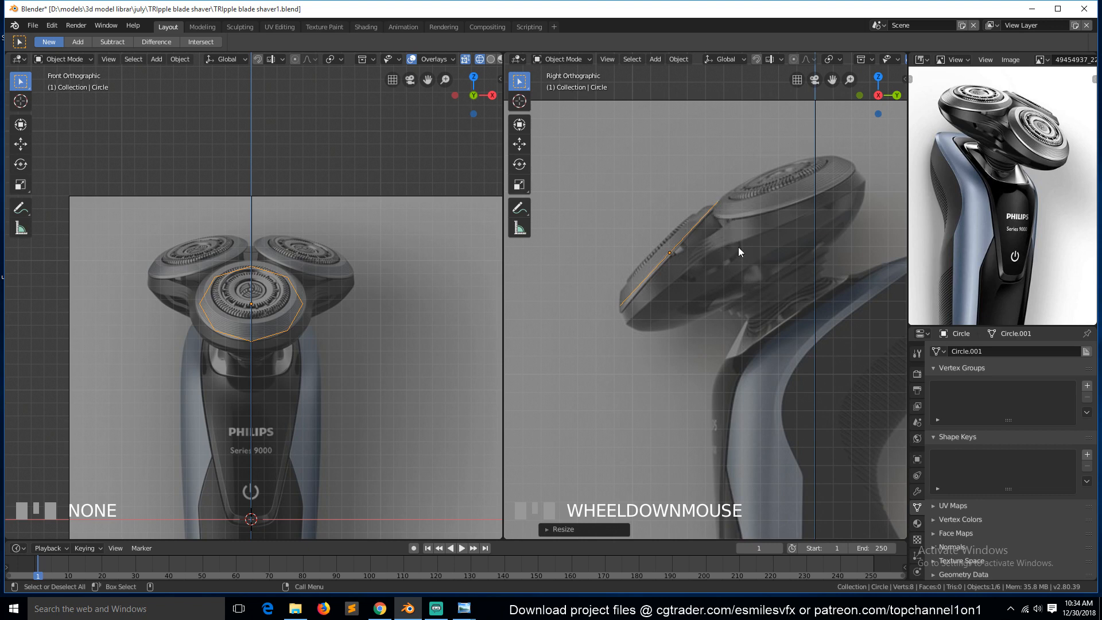
Place the 3D cursor at the centre of the shaver head cluster in the side view and enter Edit Mode.
left_click(519, 101)
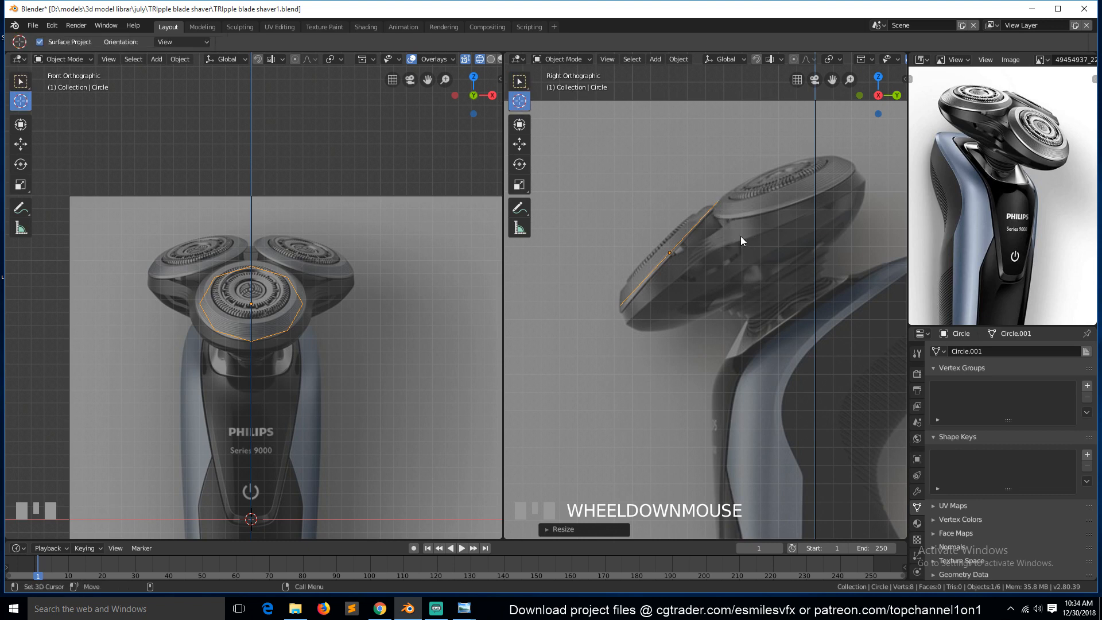
left_click(735, 237)
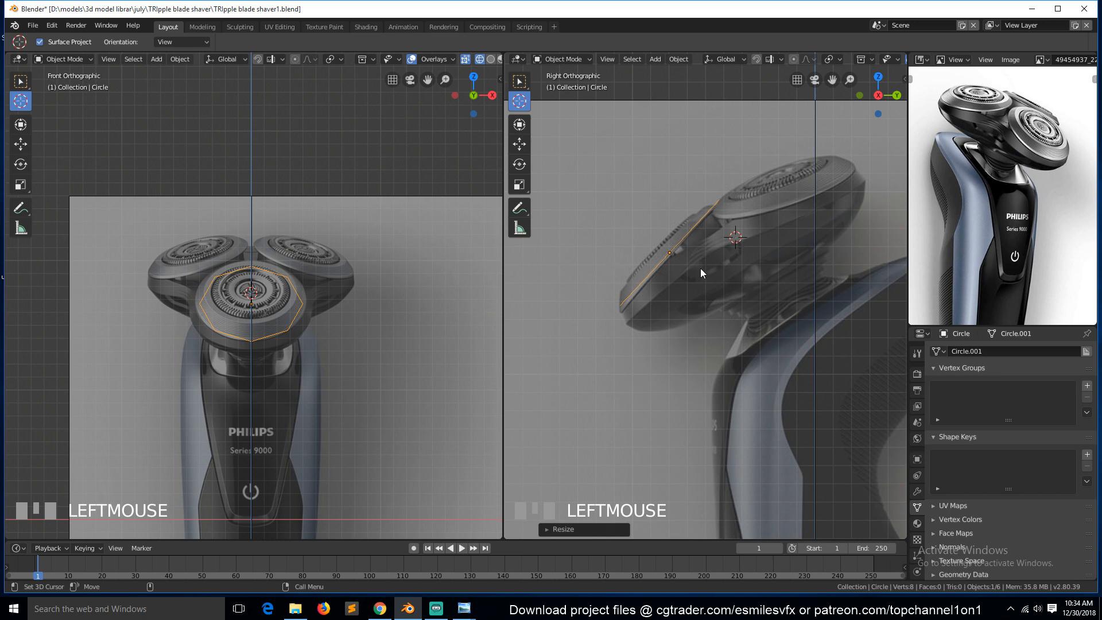
key("Tab")
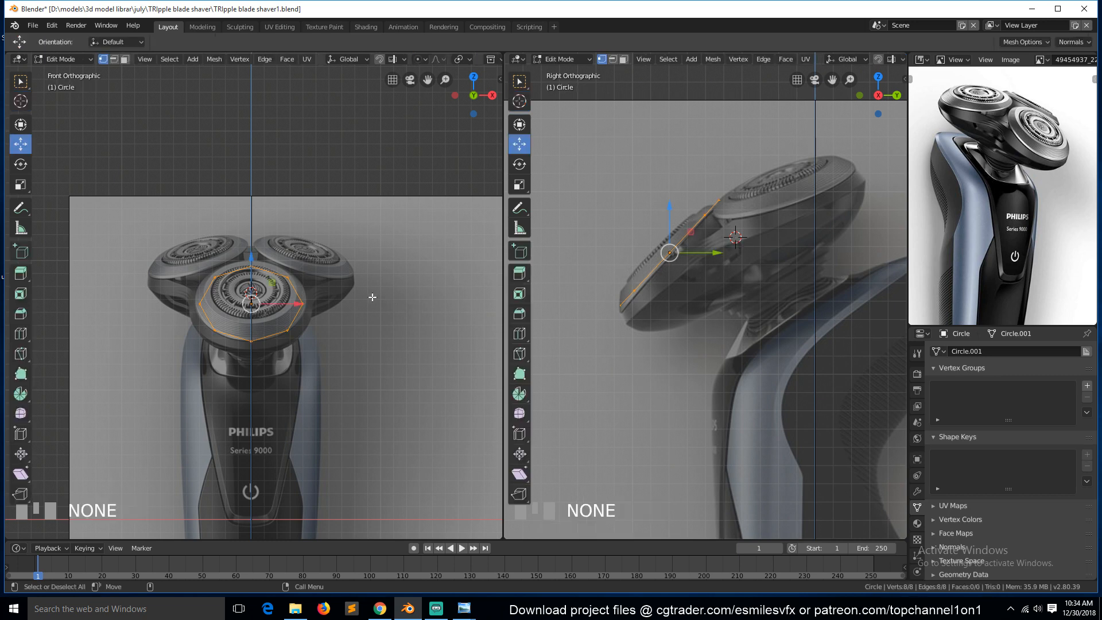
scroll(772, 347, "down", 5)
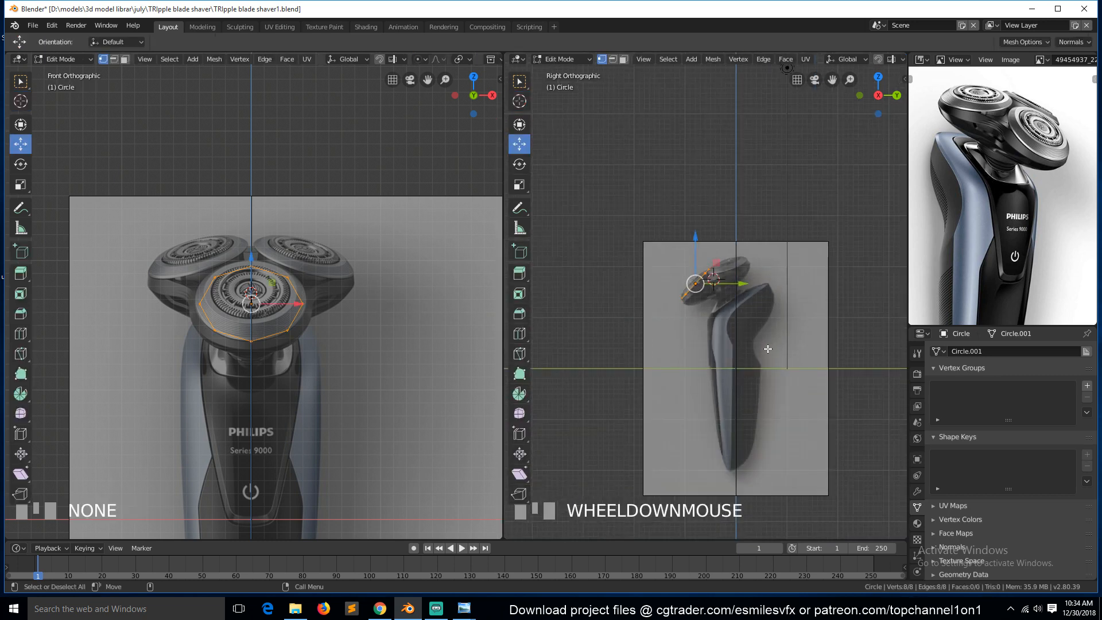
scroll(767, 348, "up", 5)
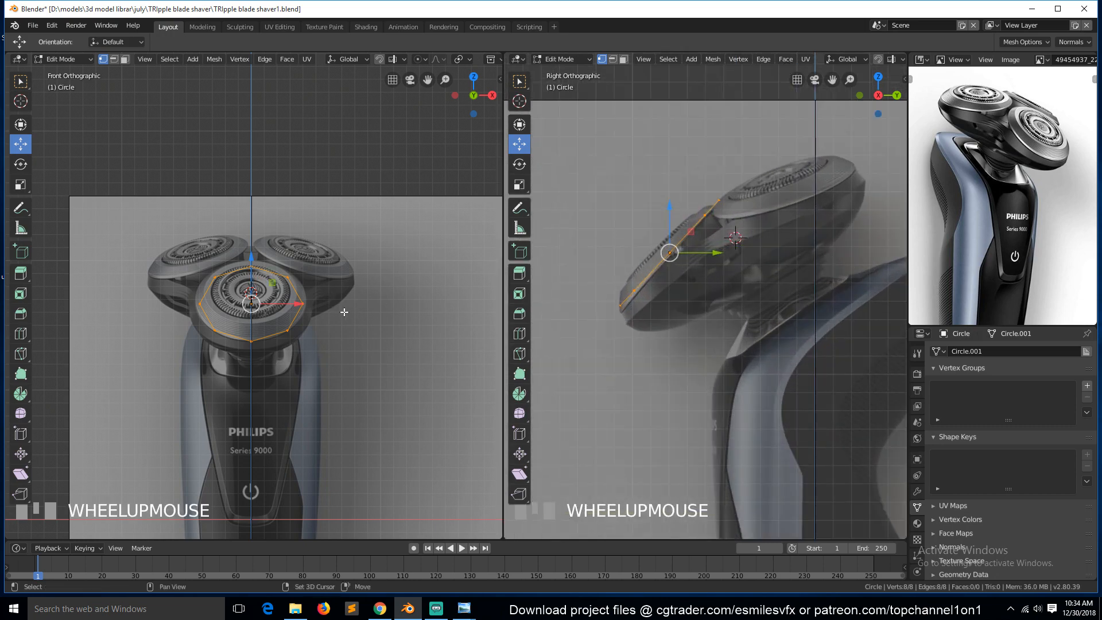
Duplicate the circle's vertices in place and set the pivot point to the 3D Cursor.
key("shift+d")
right_click(468, 260)
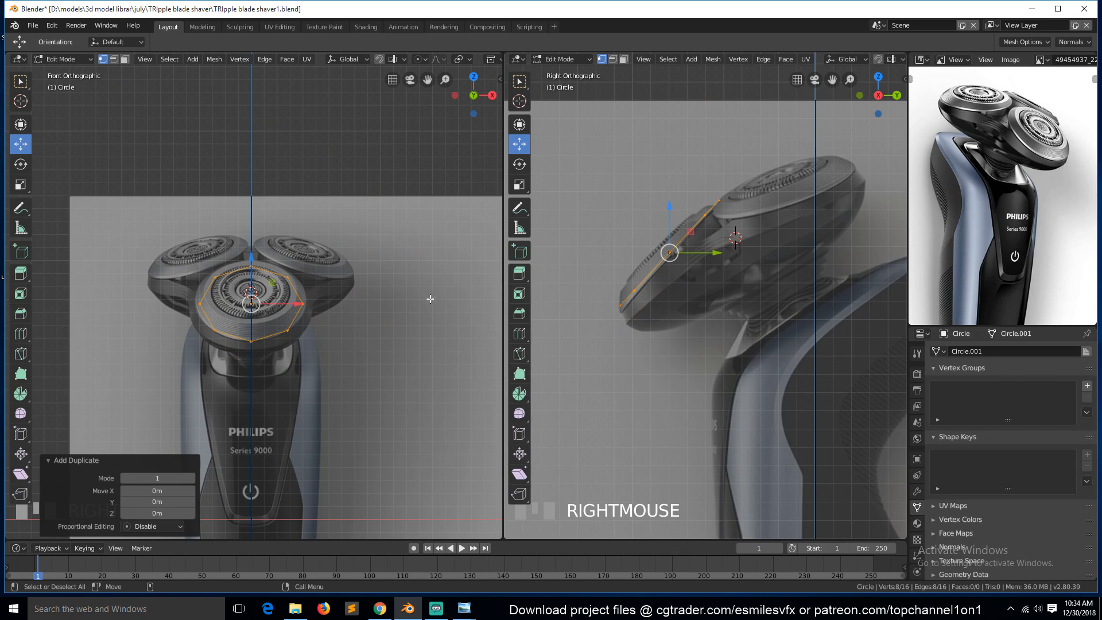
key("period")
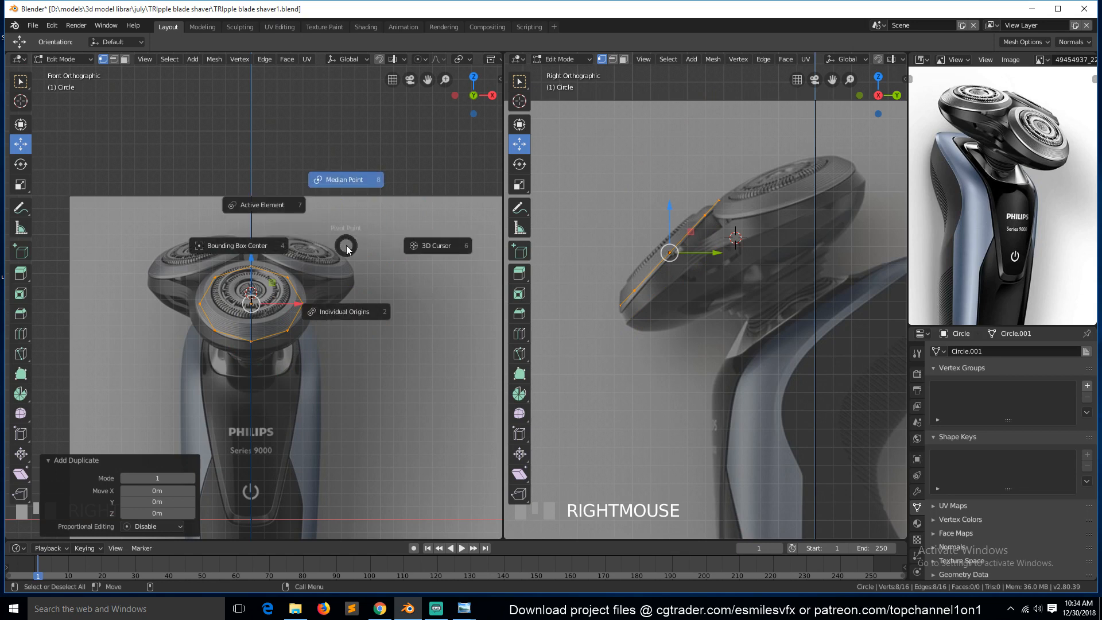
left_click(434, 247)
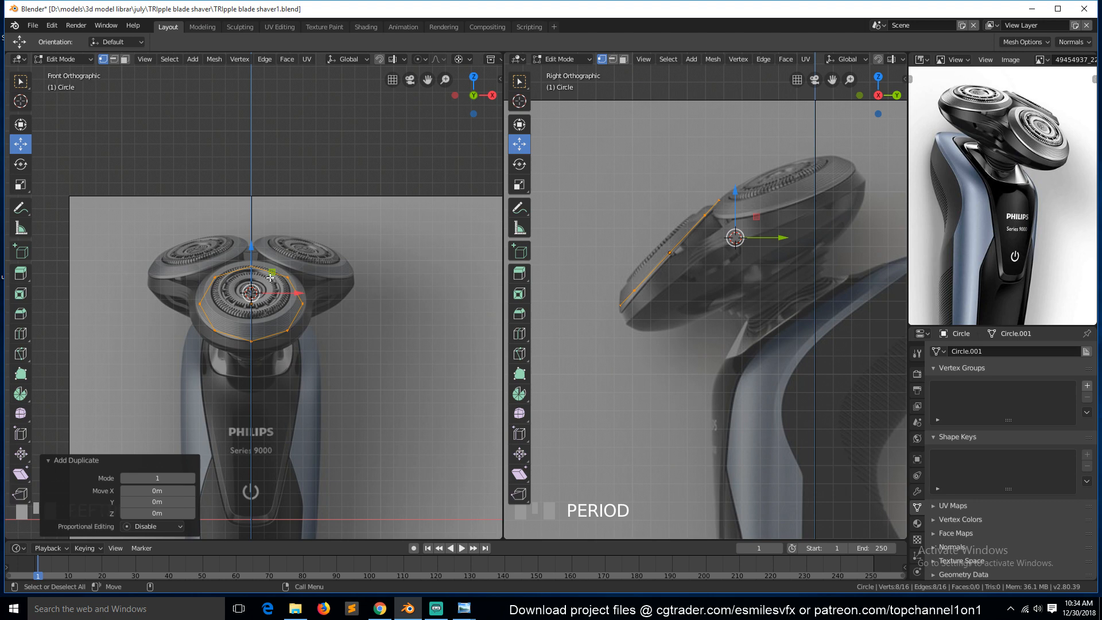
key("r")
key("z")
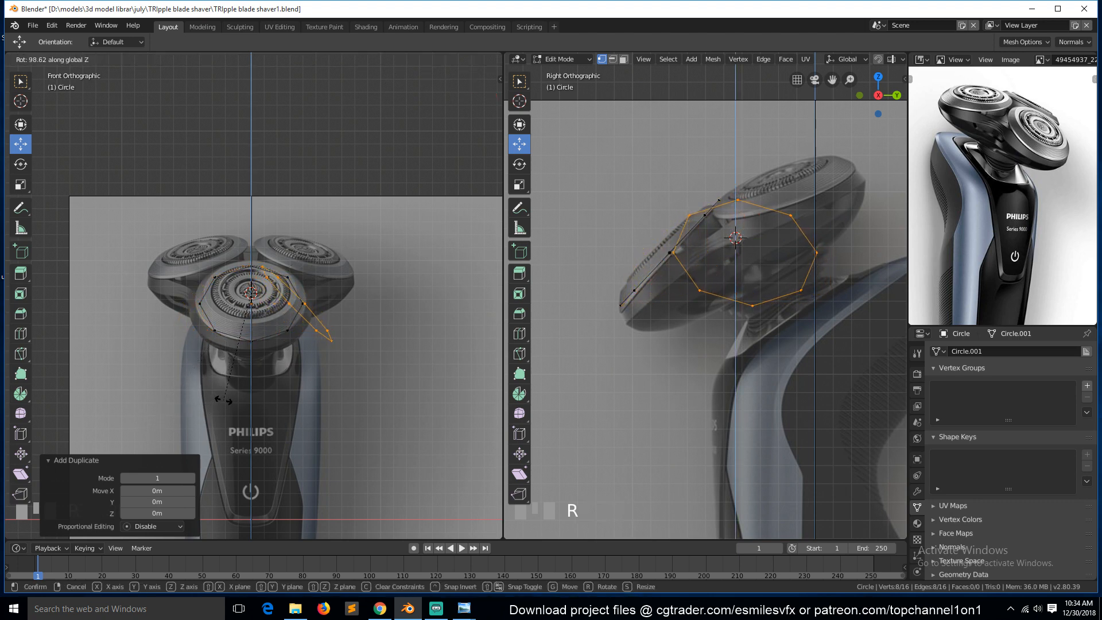
right_click(228, 404)
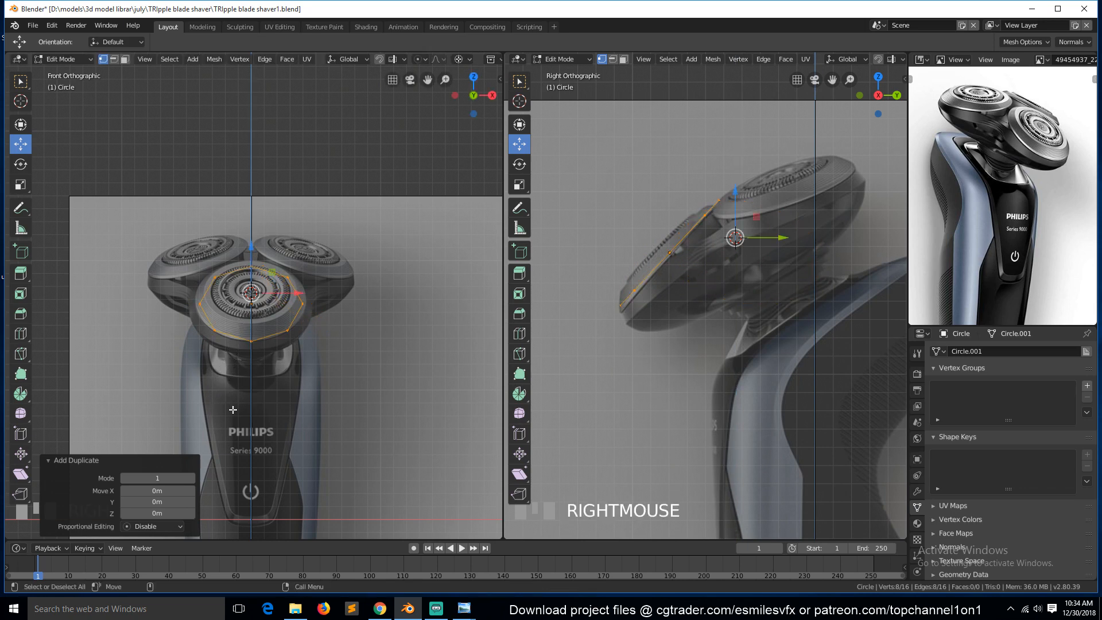
key("r")
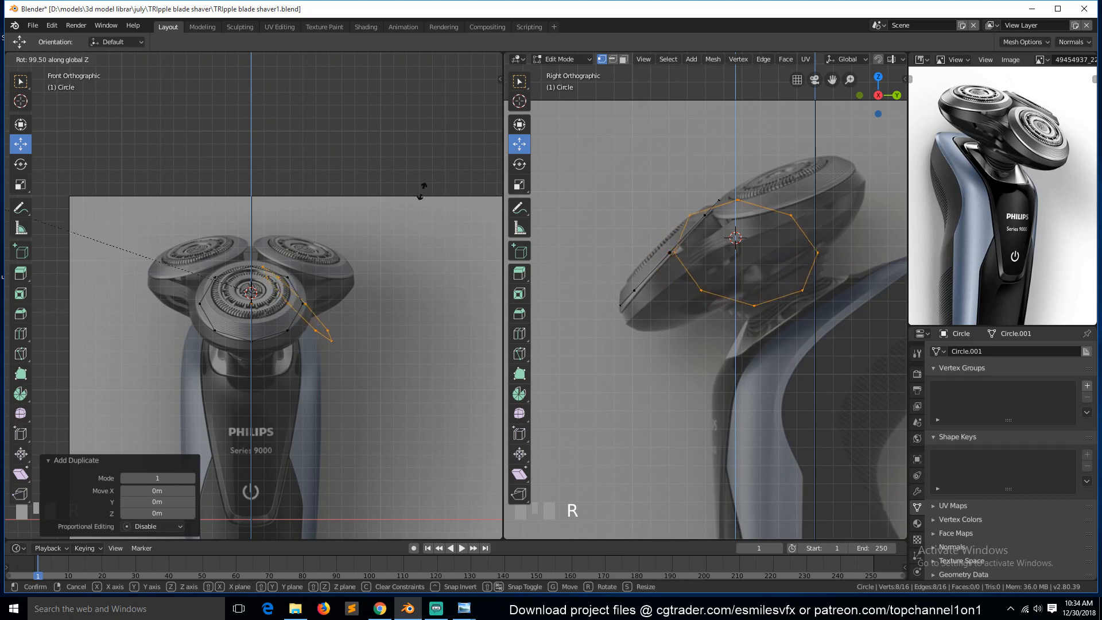
right_click(390, 261)
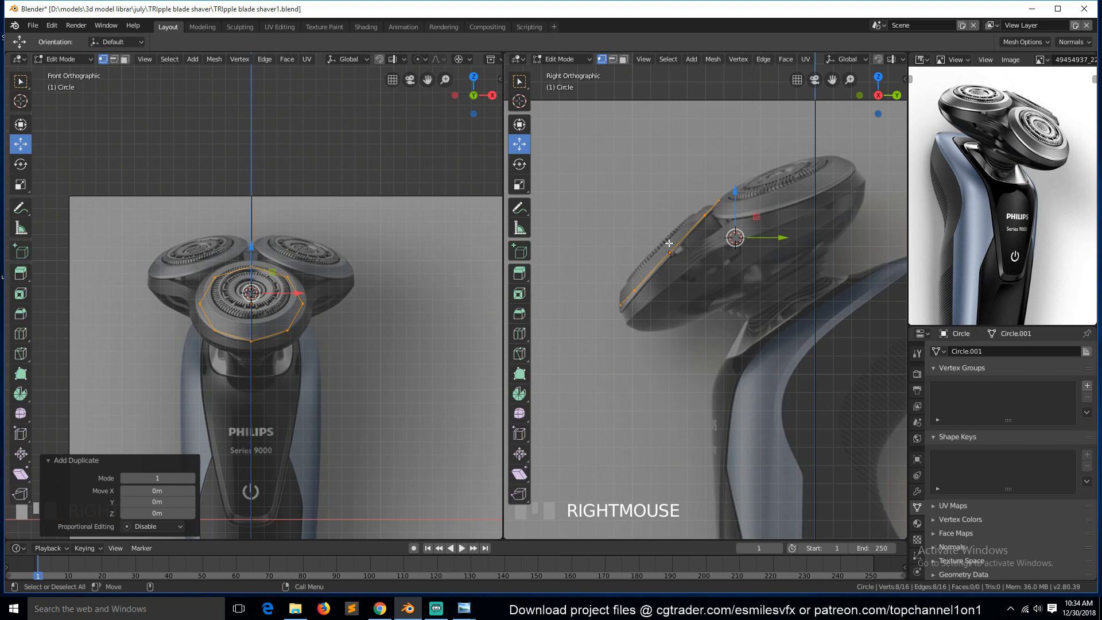
Rotate the duplicated circle 90° around the Z axis about the 3D cursor.
type("r")
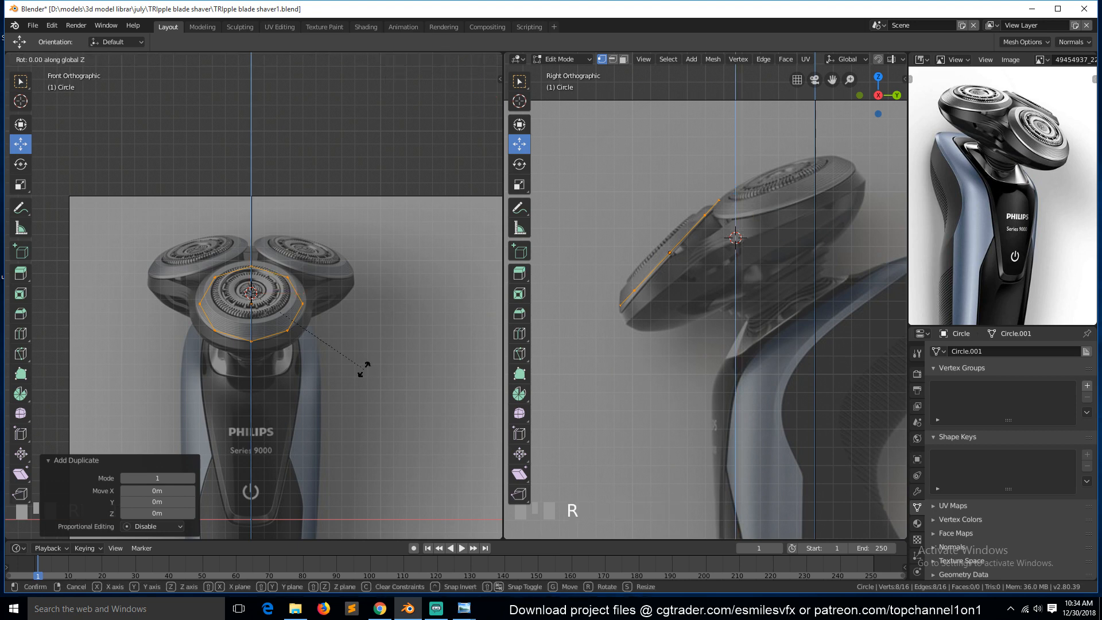
type("90")
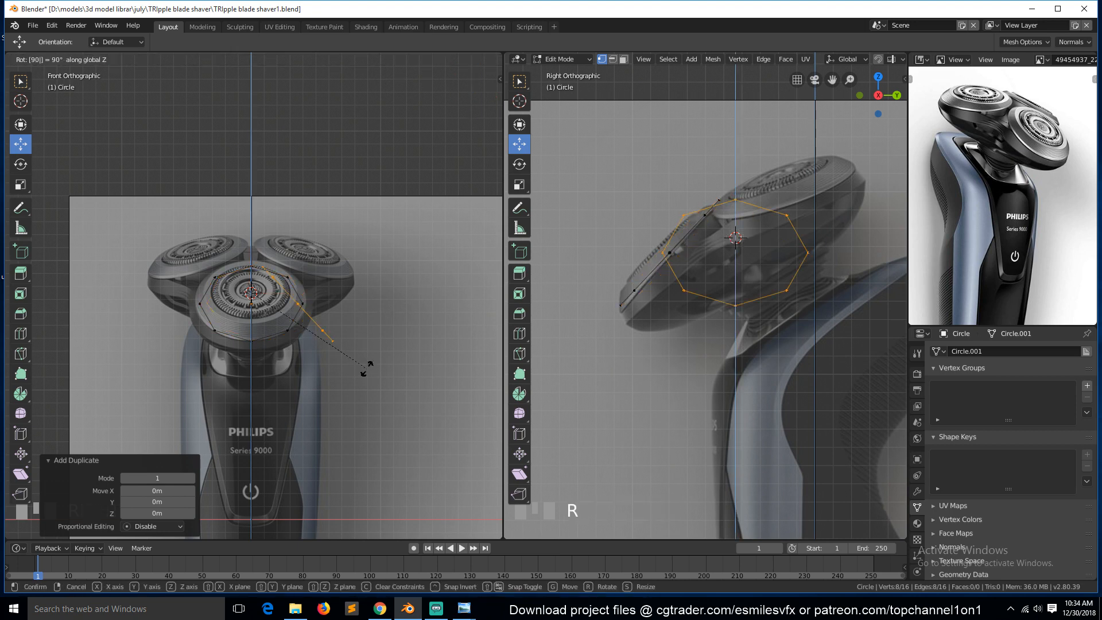
key("Return")
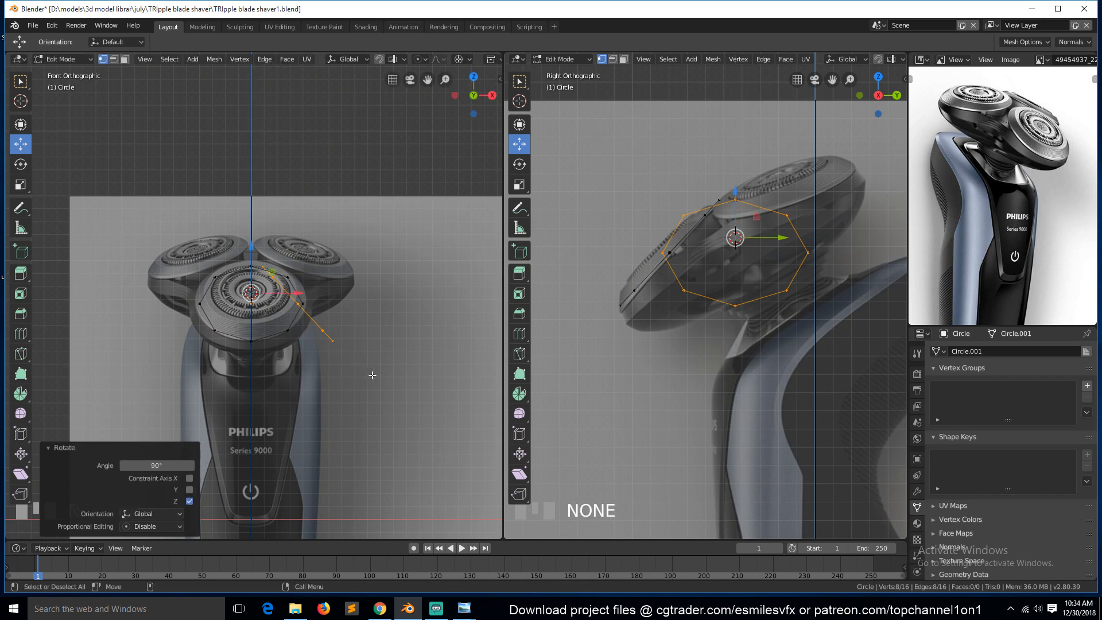
Rotate the duplicate about -22.6° and move it up onto the right rear shaver head.
key("r")
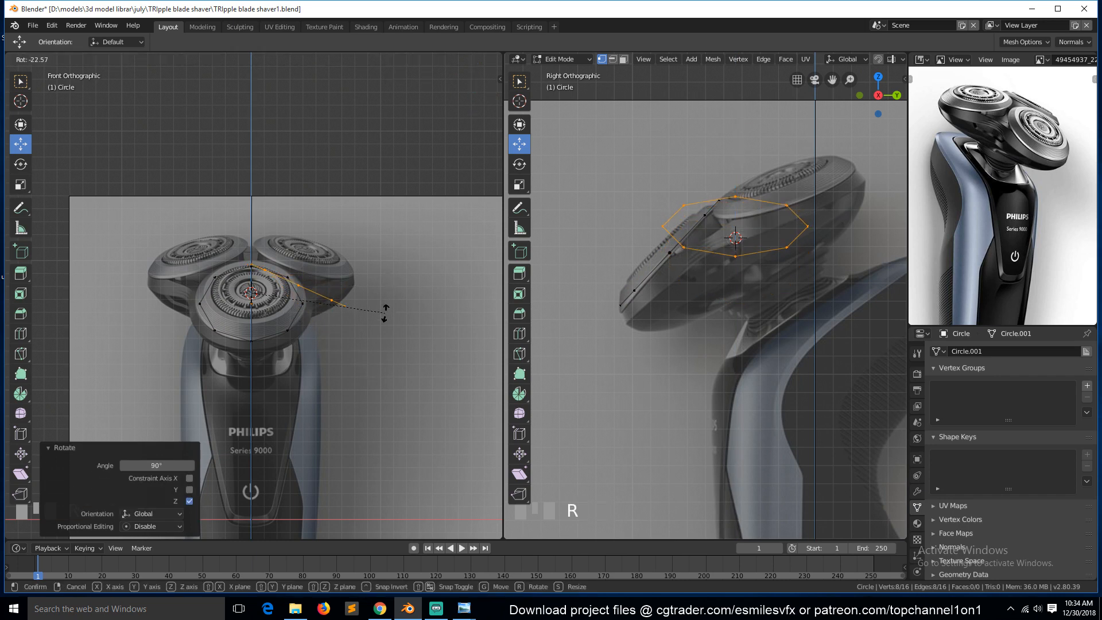
left_click(385, 312)
key("g")
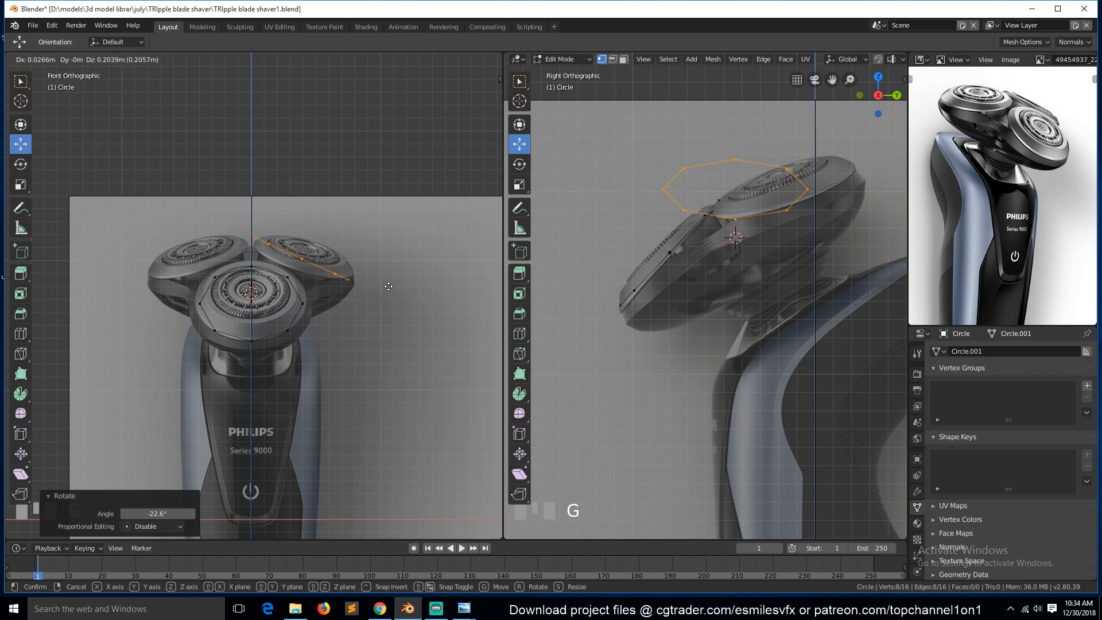
left_click(395, 286)
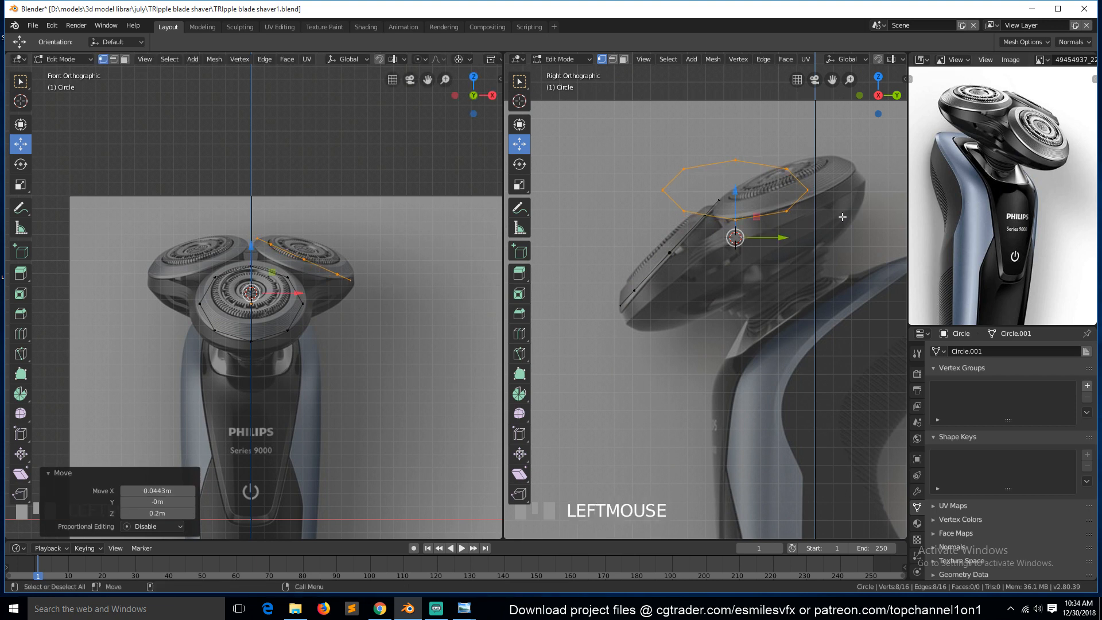
Switch the pivot point back to median point and move the duplicated circle onto the right rear shaver head in the side view.
key("period")
left_click(800, 202)
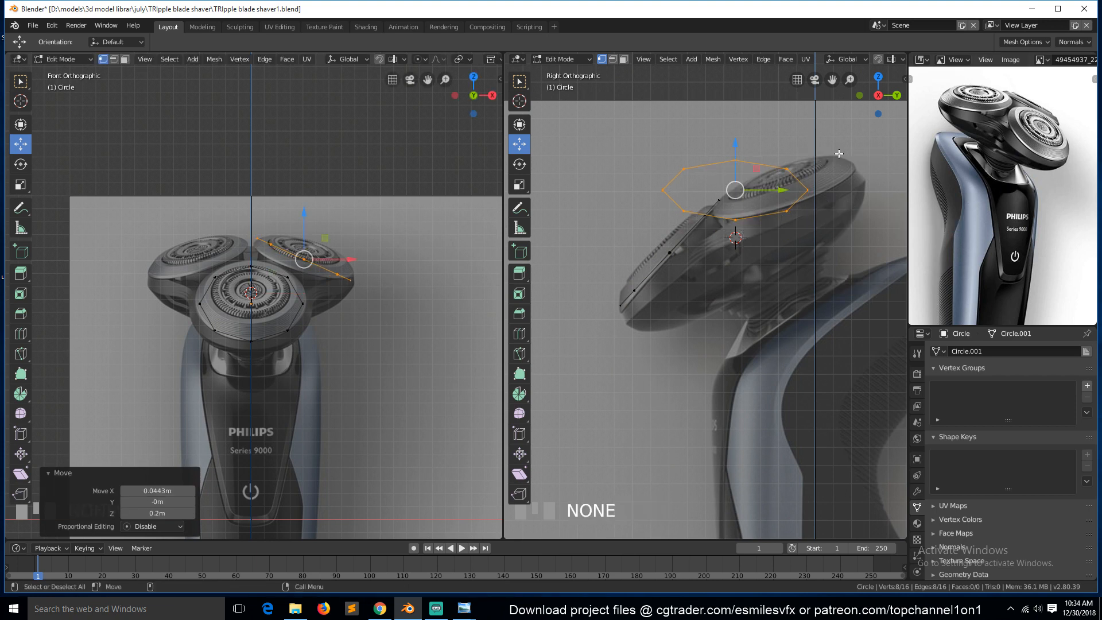
left_click_drag(786, 201, 832, 202)
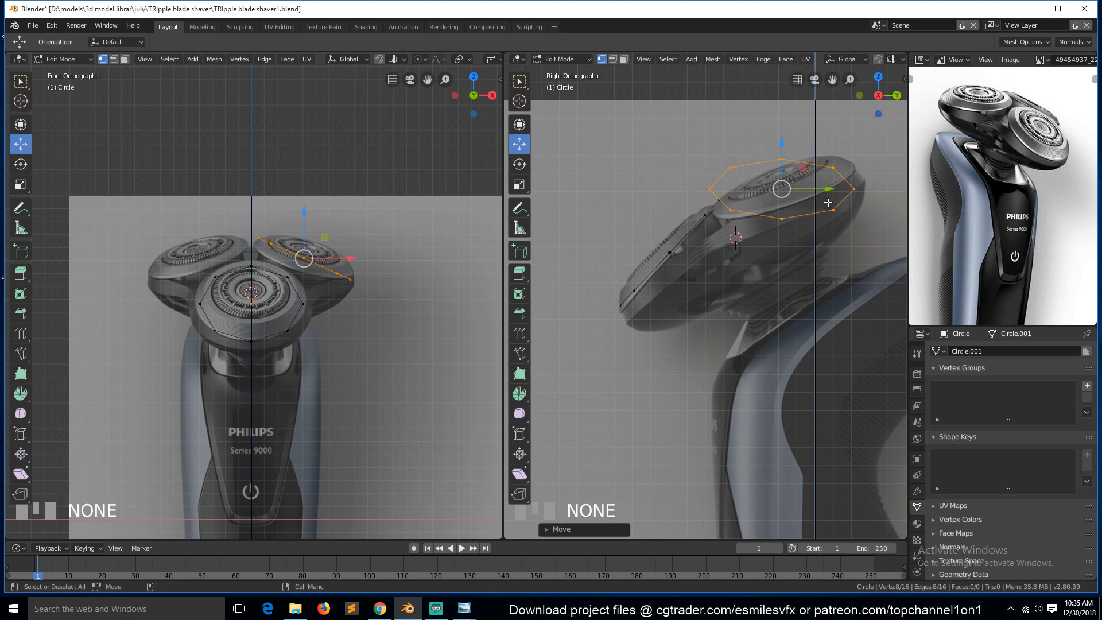
Rotate the duplicated circle about -19.9° in the side view and -11.3° in the front view, then nudge it to fit the rear head.
key("r")
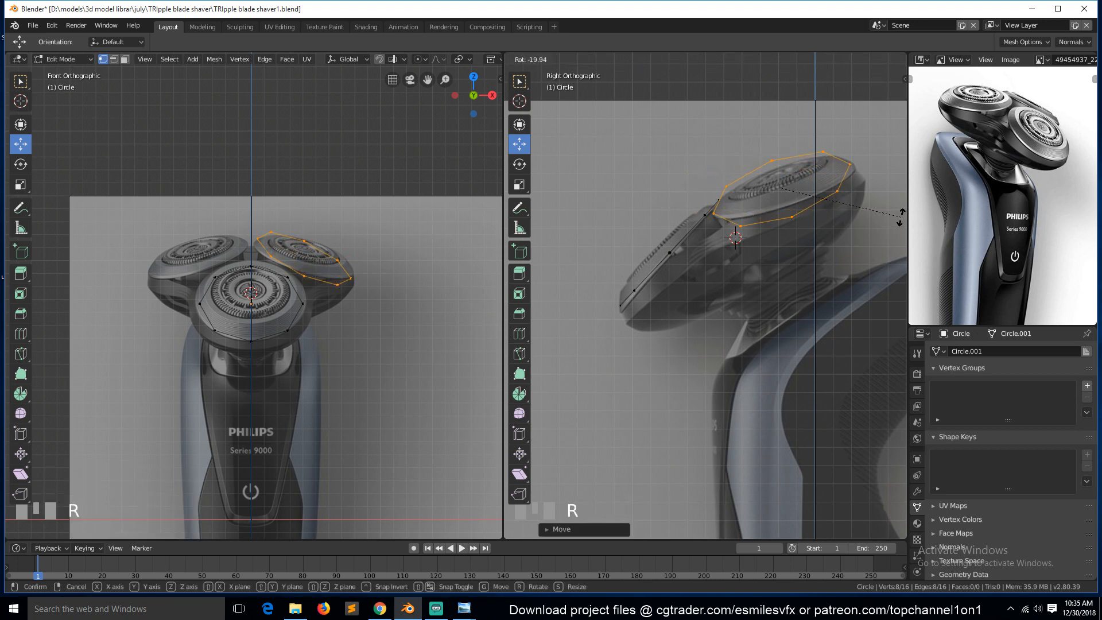
left_click(899, 218)
key("r")
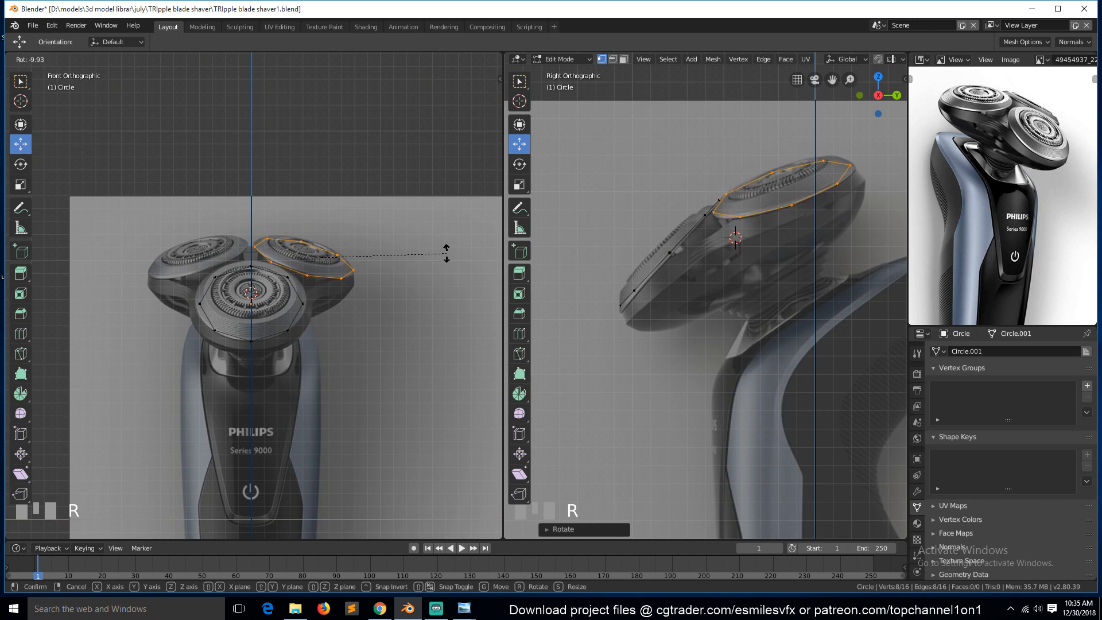
left_click(447, 253)
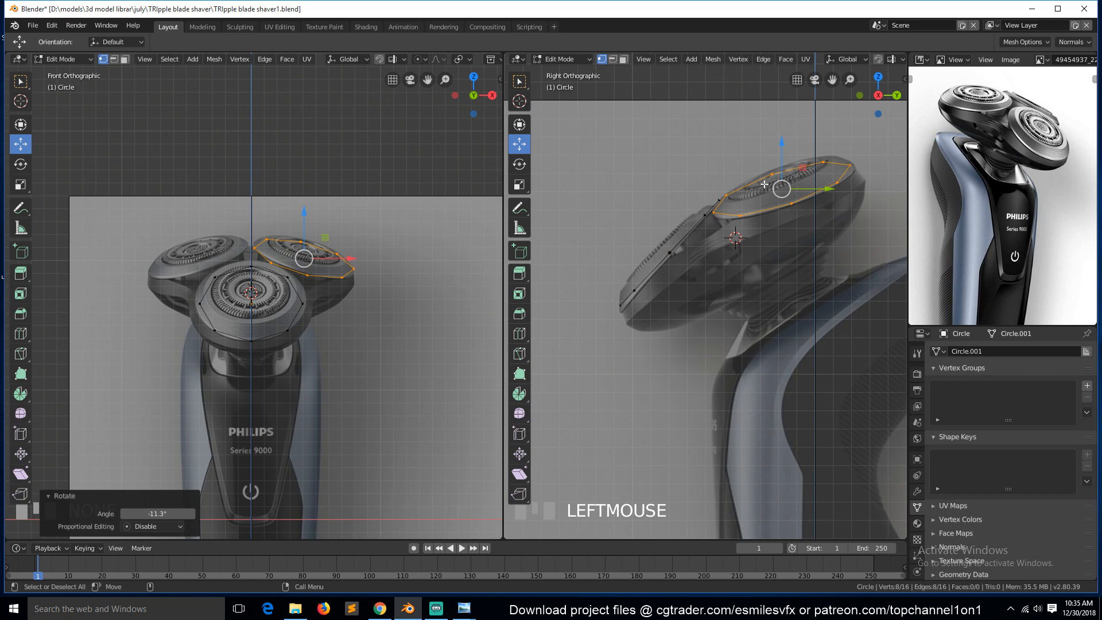
left_click_drag(799, 162, 806, 165)
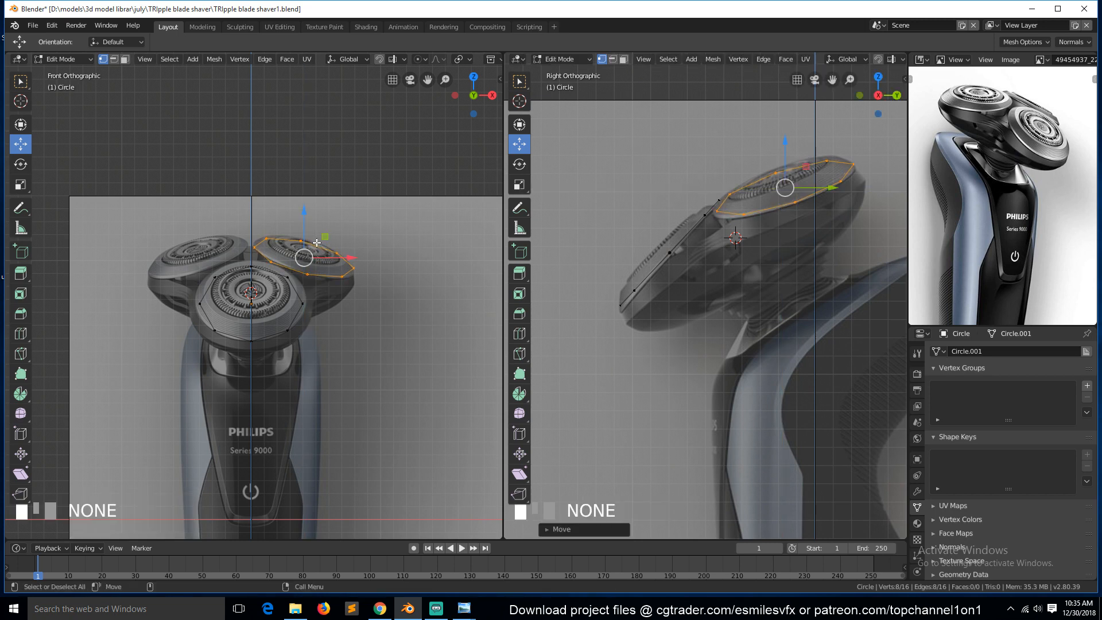
left_click_drag(341, 261, 351, 261)
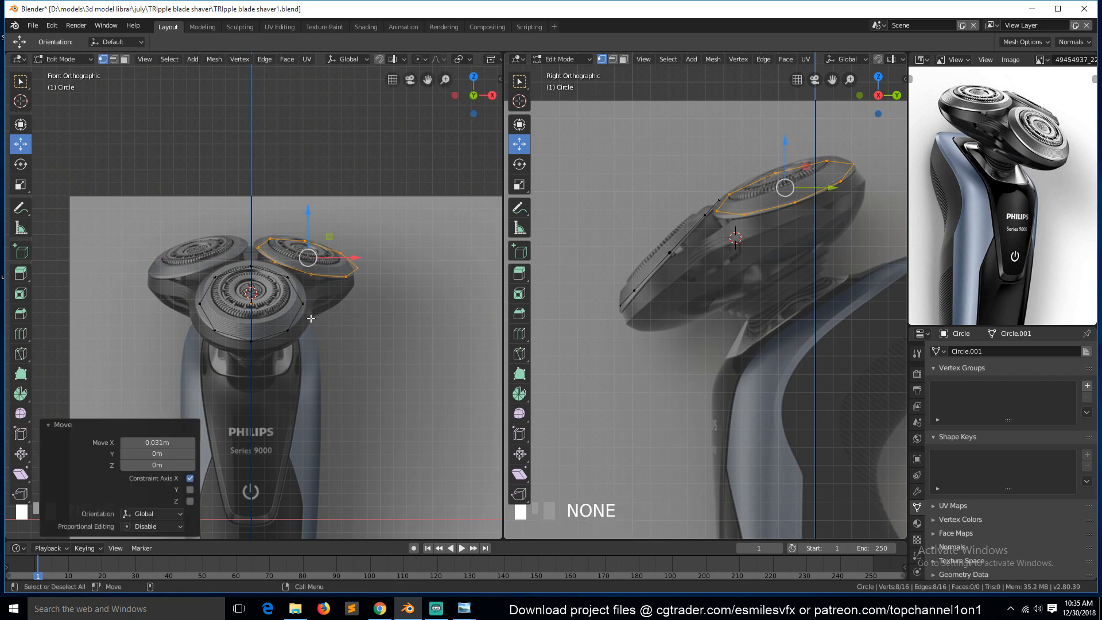
Select the front circle, shift it about 0.006 m along X to centre it on the front head, and deselect.
left_click(292, 284, "alt")
left_click_drag(690, 231, 692, 234)
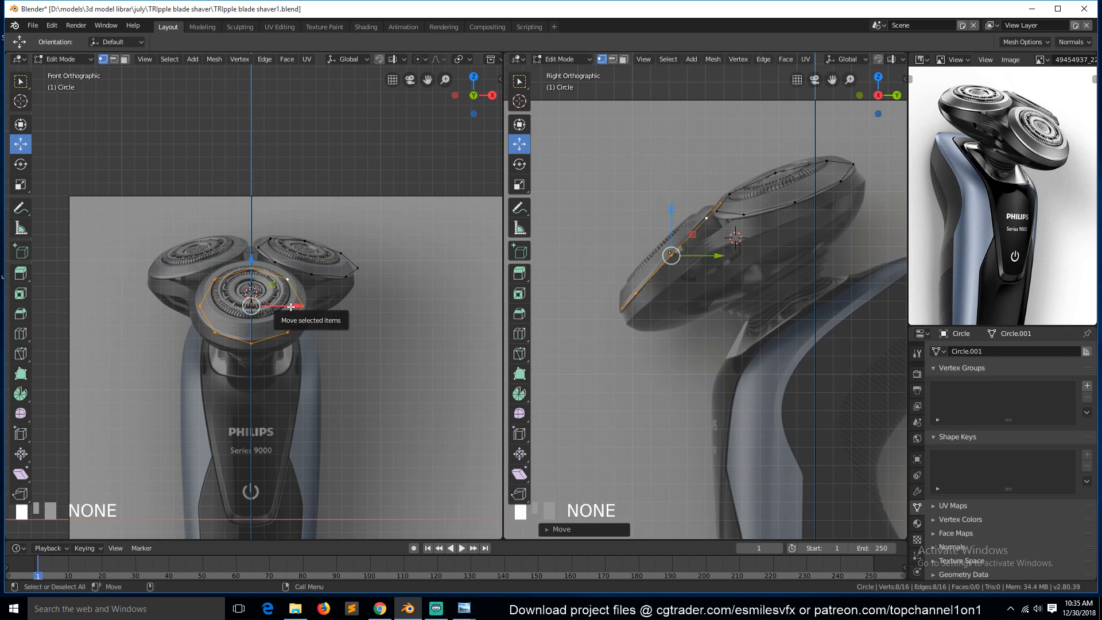
scroll(247, 304, "up", 5)
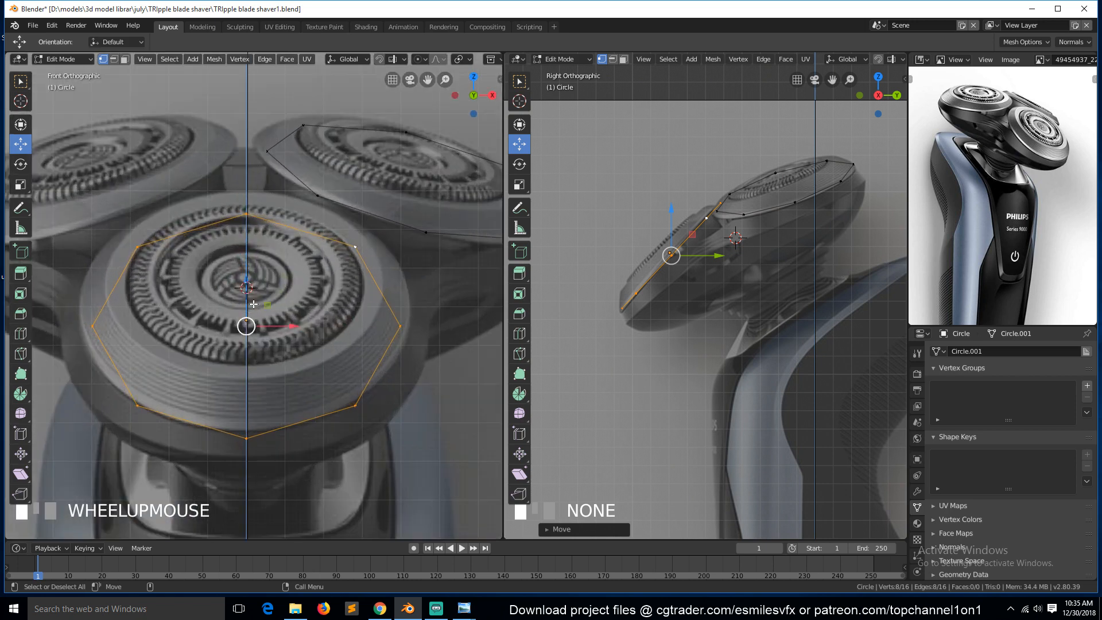
left_click_drag(278, 325, 287, 324)
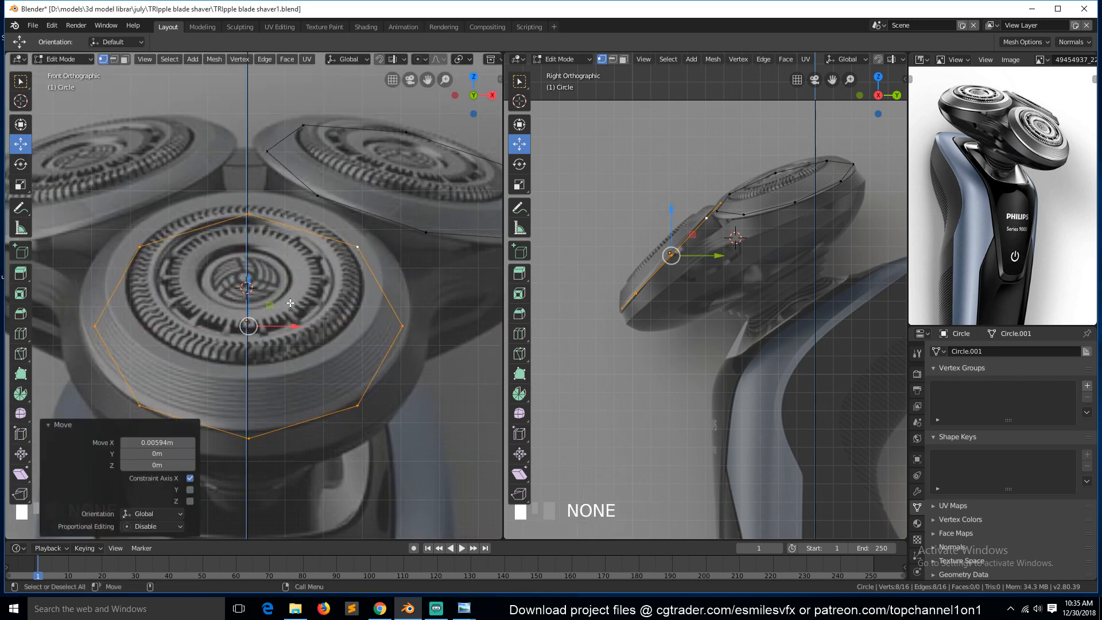
scroll(290, 303, "down", 1)
key("a")
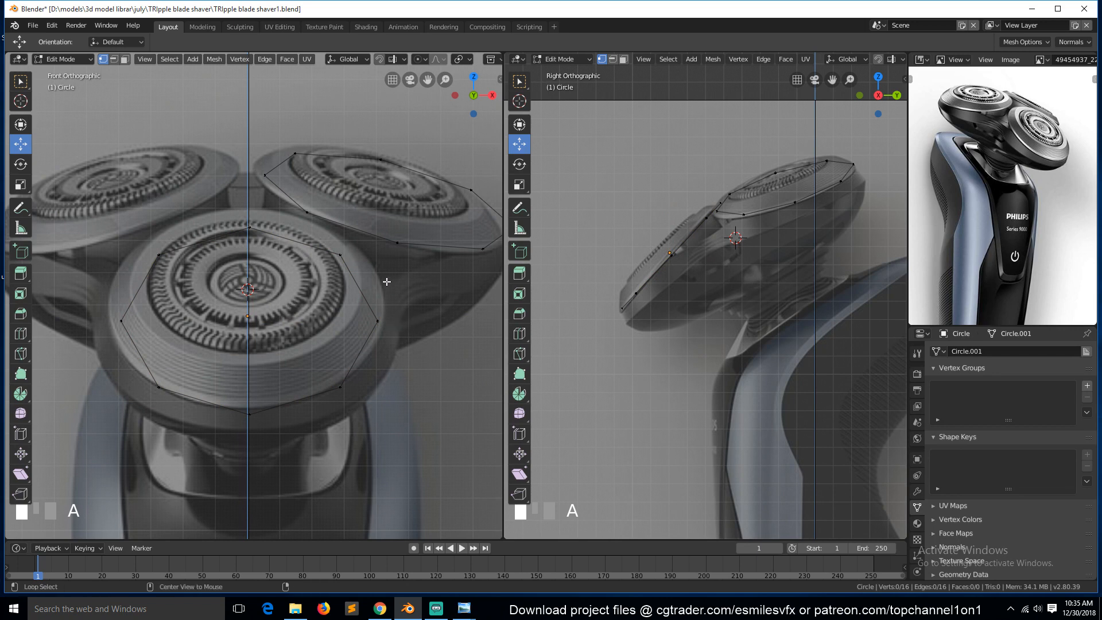
Compare the model against the front reference photo of the three shaver heads in Windows Photo Viewer.
scroll(701, 228, "up", 2)
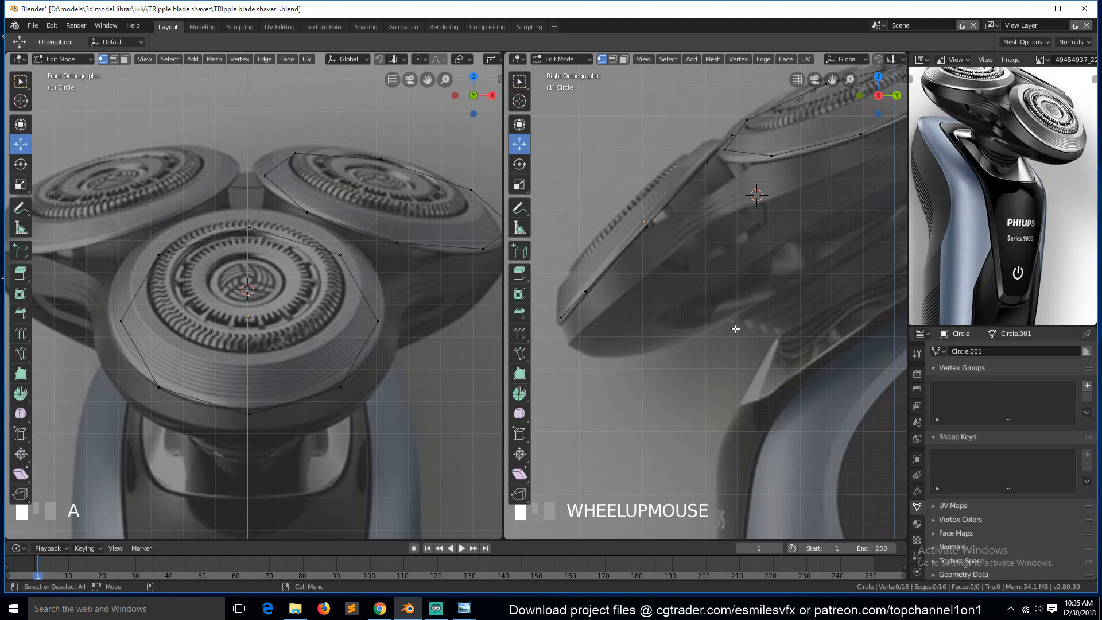
mouse_move(467, 611)
left_click(522, 560)
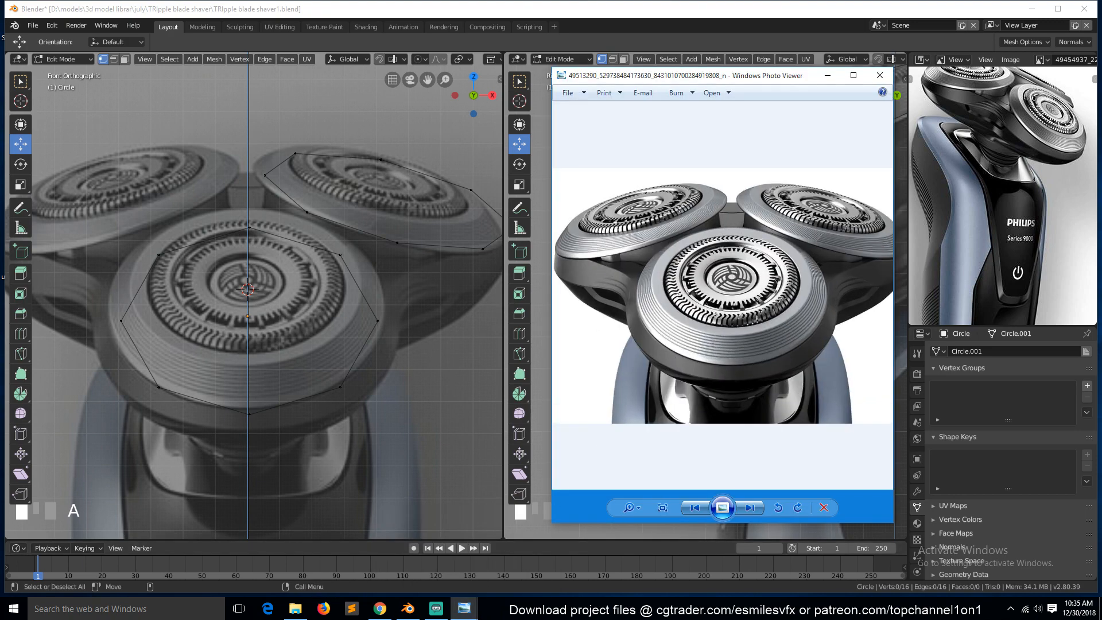
left_click(480, 256)
Select the front circle's edge loop and extrude it downward to form the front head's side wall.
left_click(347, 265, "alt")
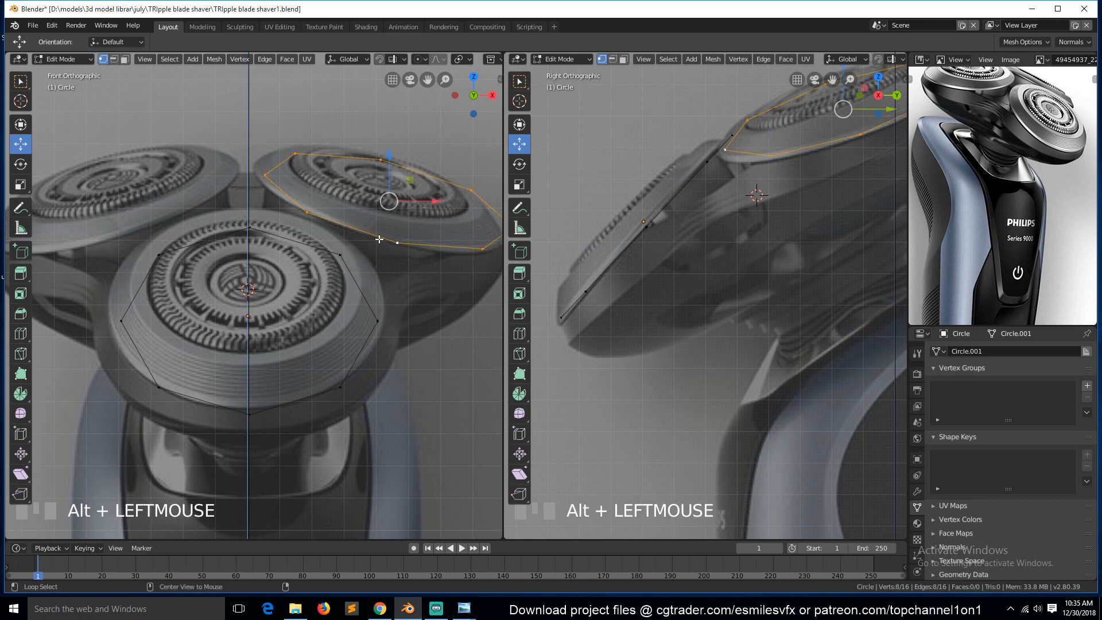
left_click(345, 264, "alt+shift")
scroll(678, 206, "down", 2)
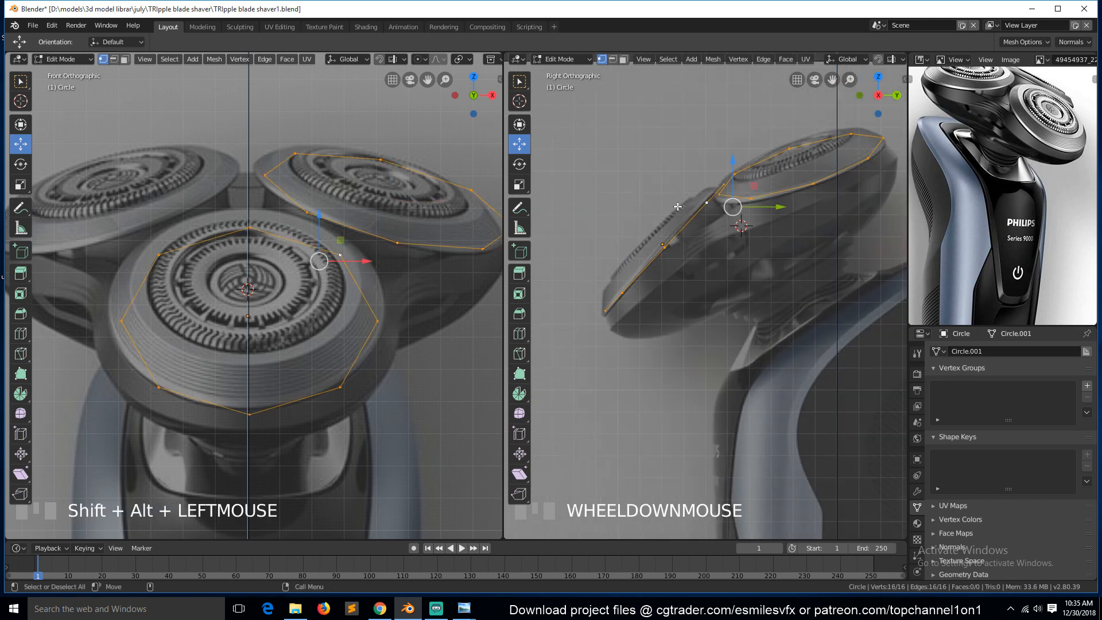
left_click(367, 302, "alt")
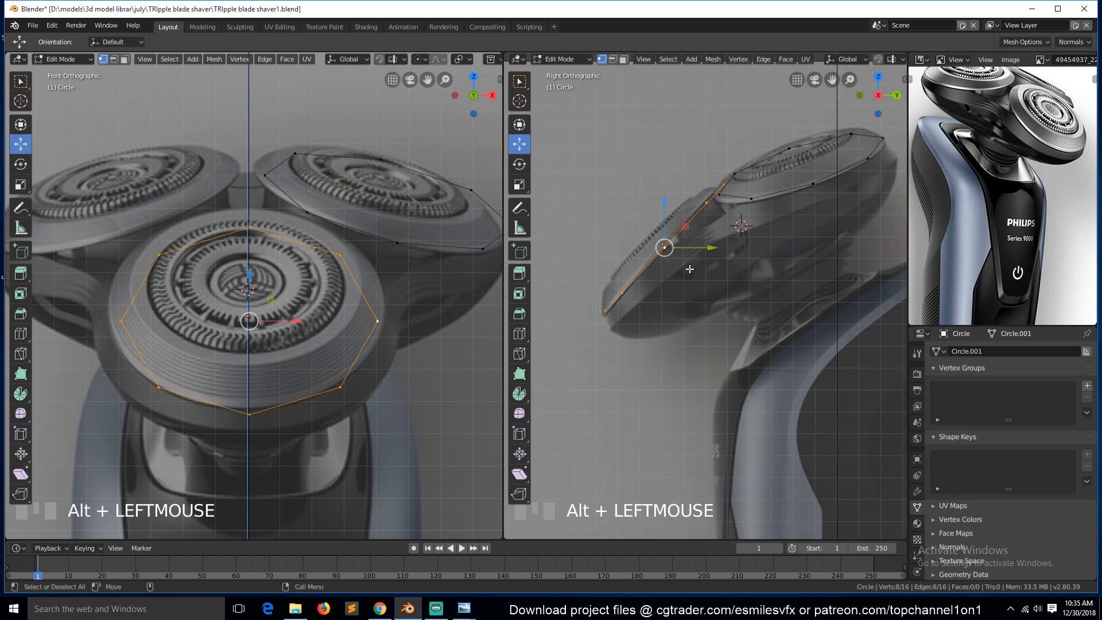
key("e")
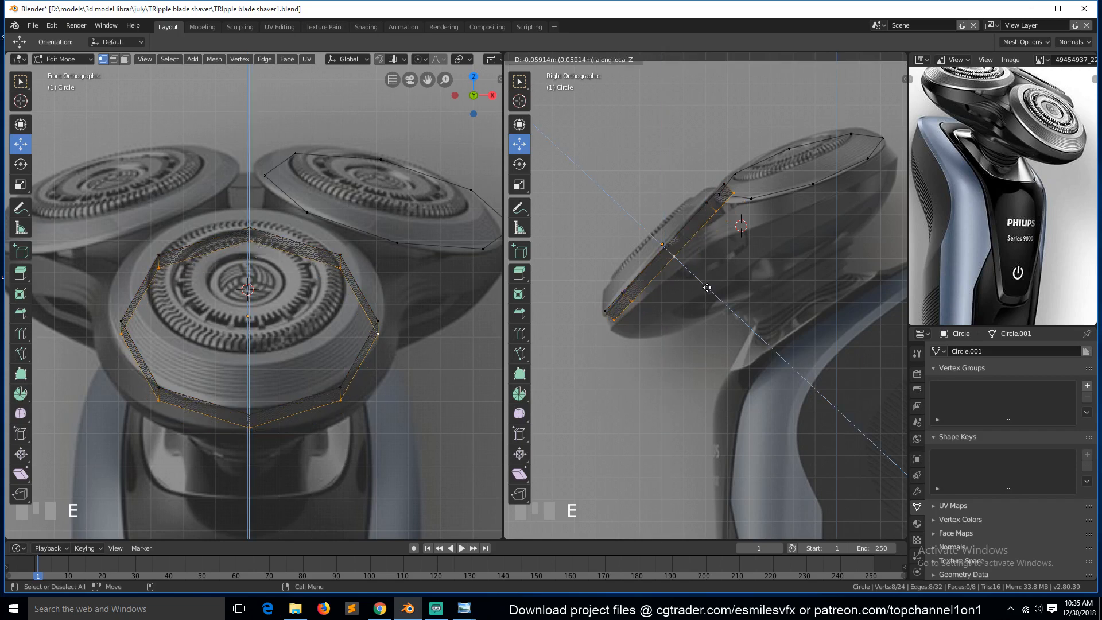
left_click(699, 284)
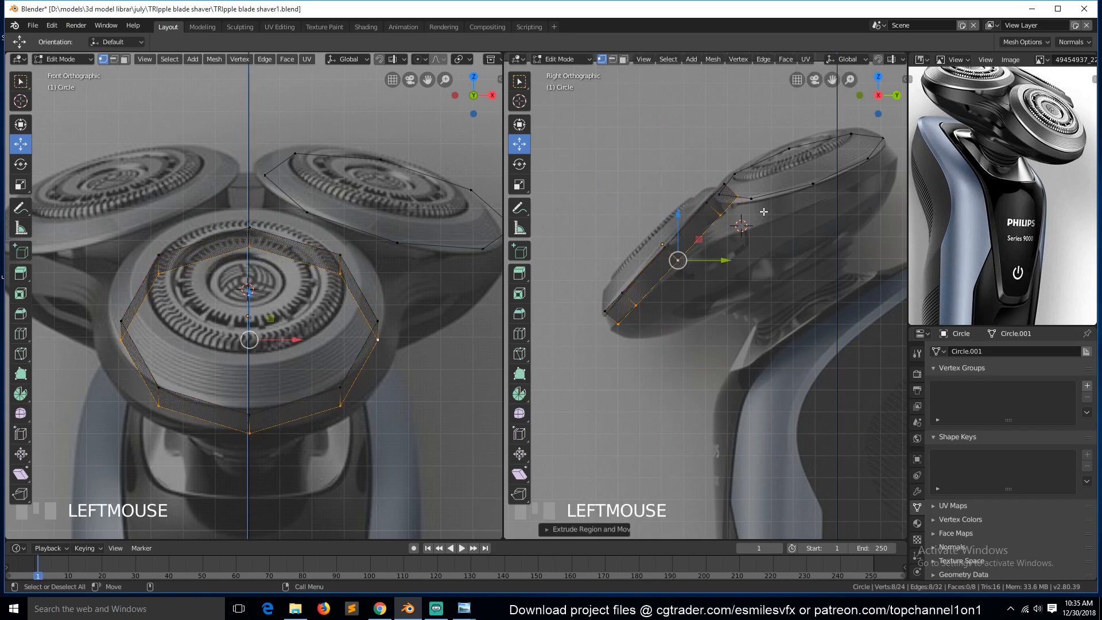
Select the rear circle's edge loop and rotate it about 0.87° in the front view.
left_click(396, 229, "alt")
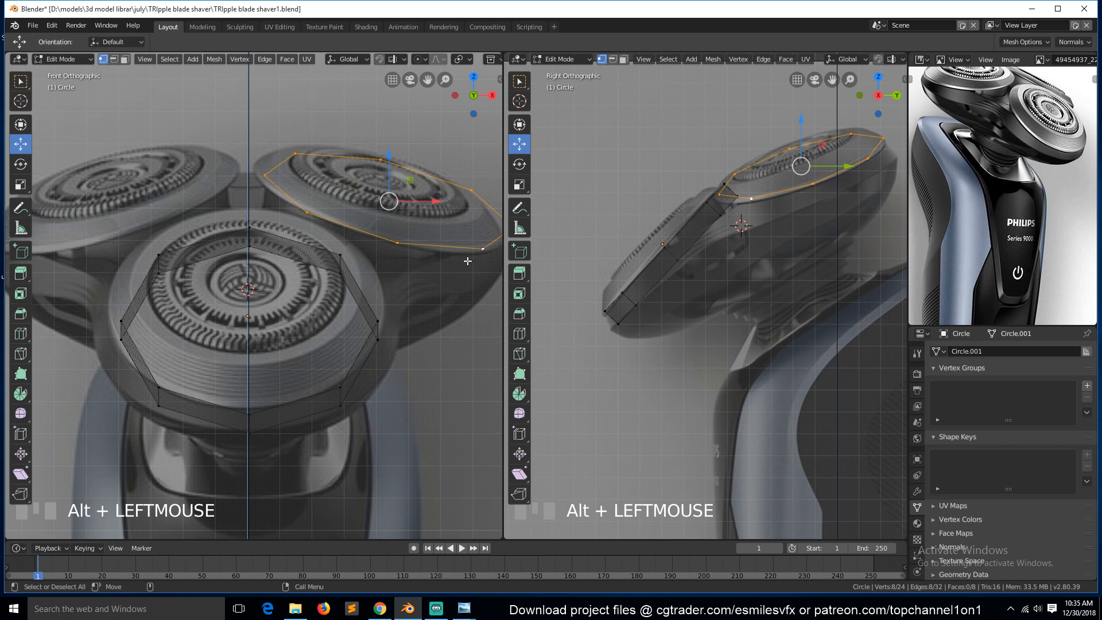
key("r")
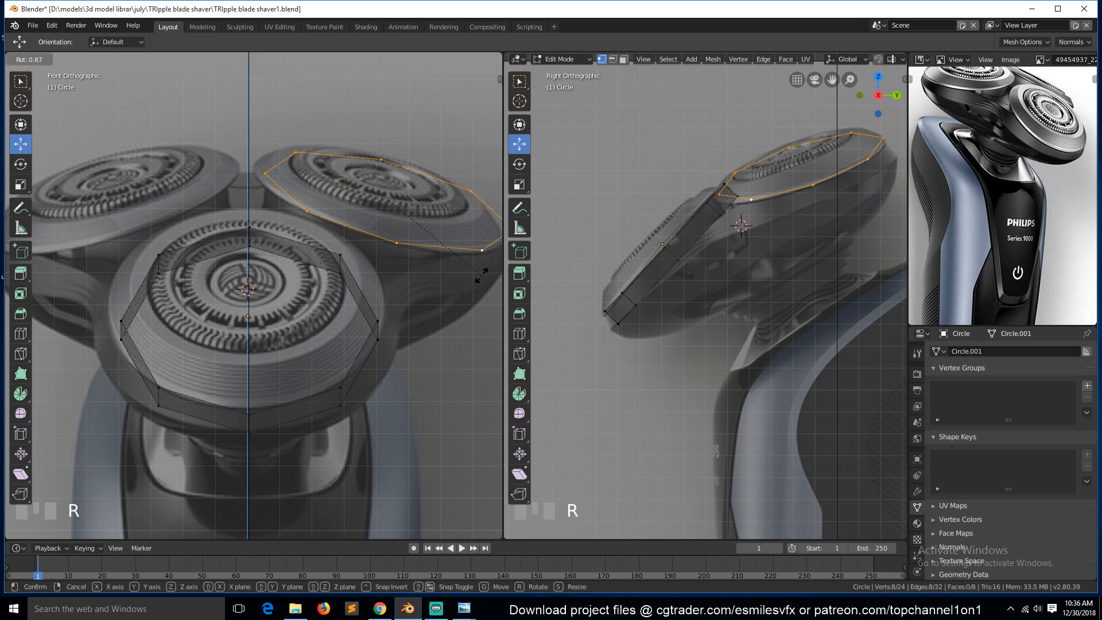
left_click(480, 274)
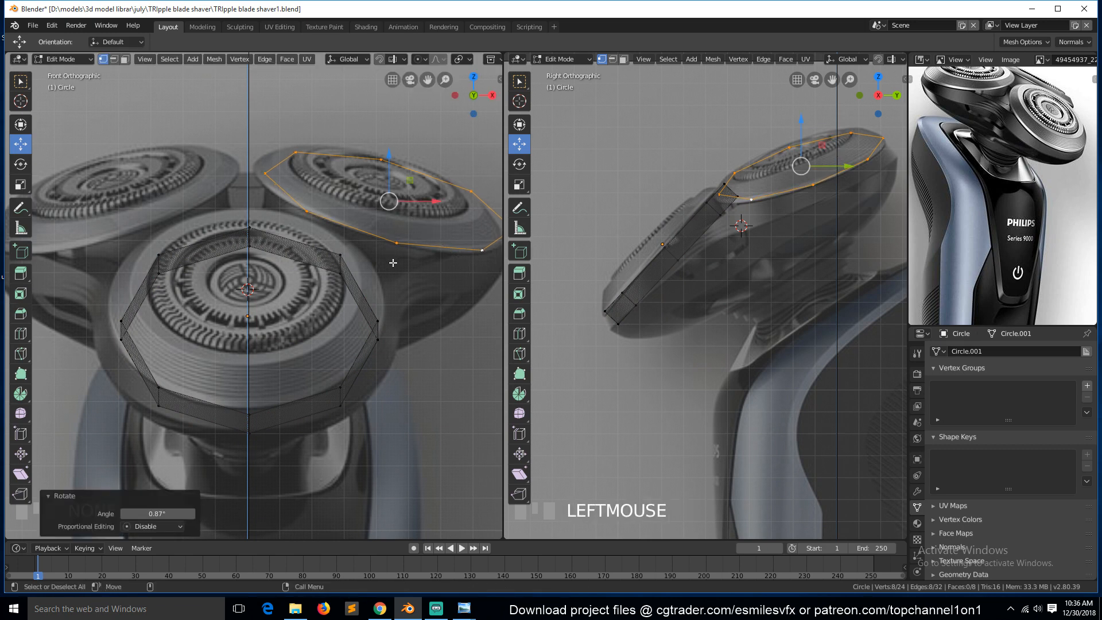
scroll(393, 262, "down", 1)
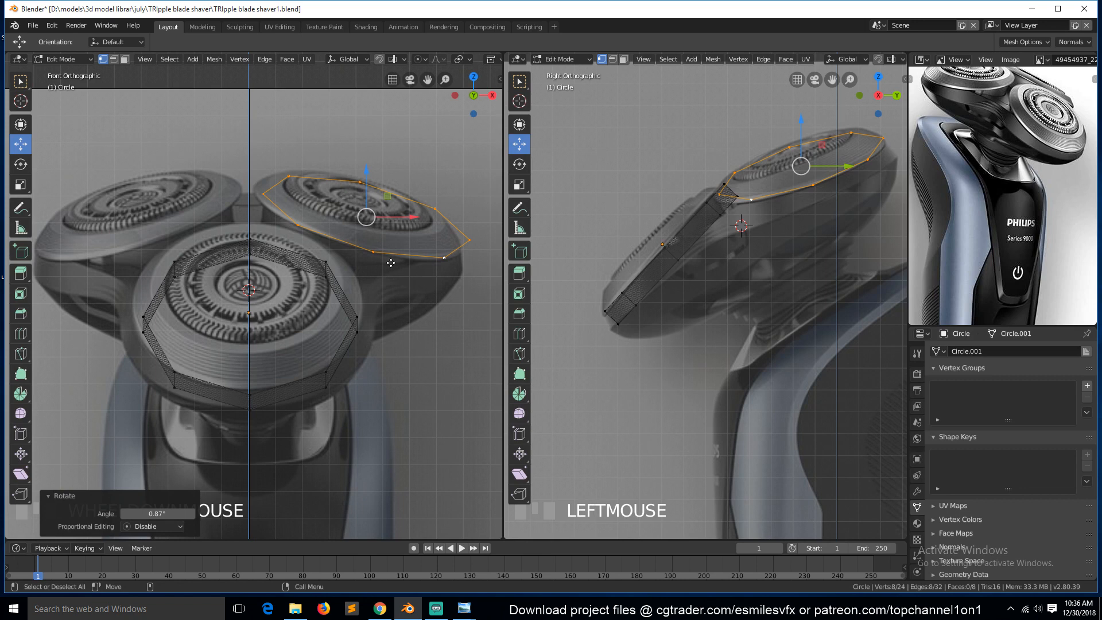
Extrude the rear circle's edge loop in place without moving it.
key("e")
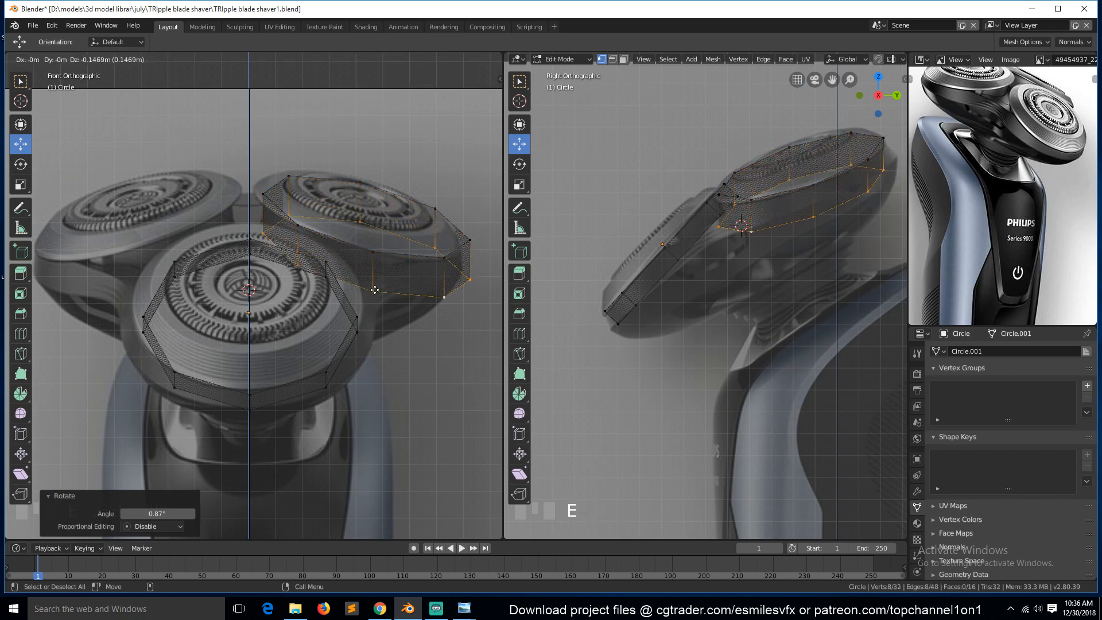
right_click(386, 274)
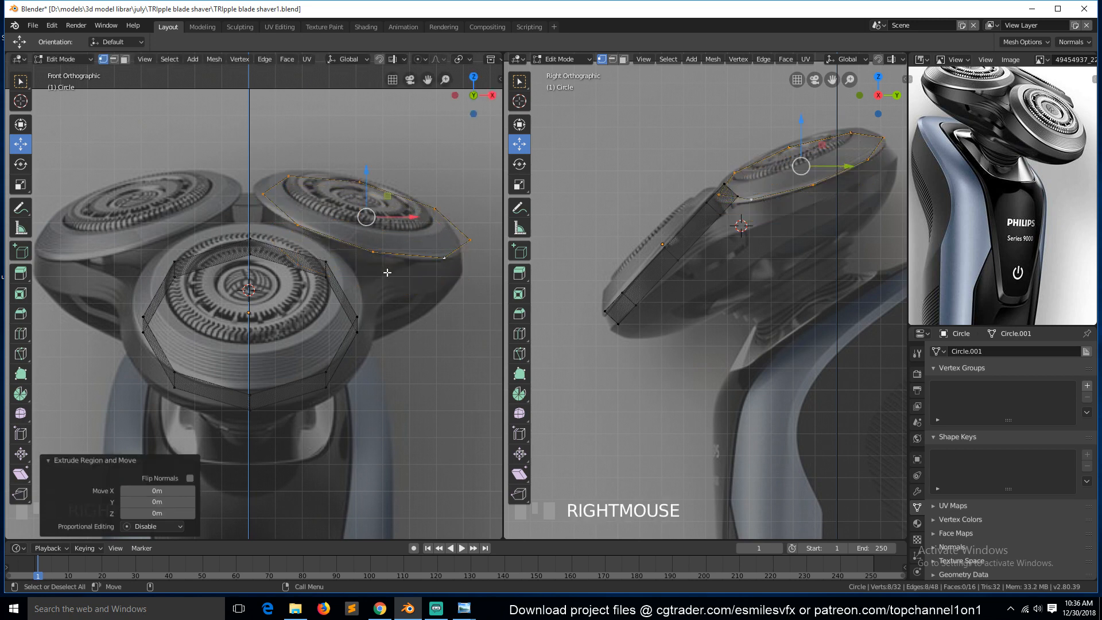
key("g")
key("g")
right_click(385, 276)
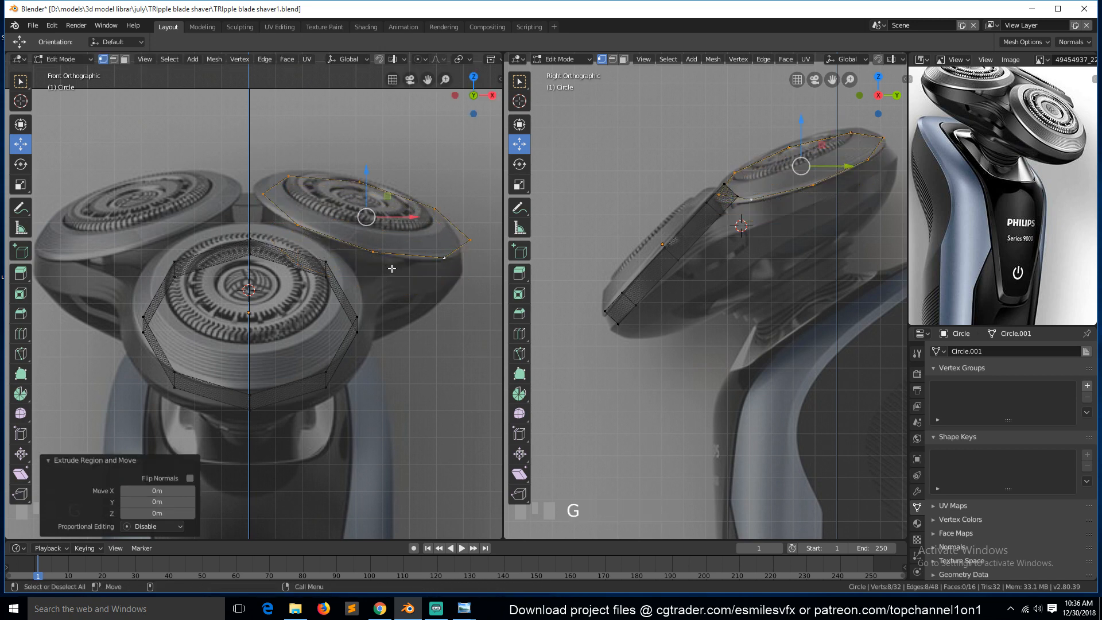
key("e")
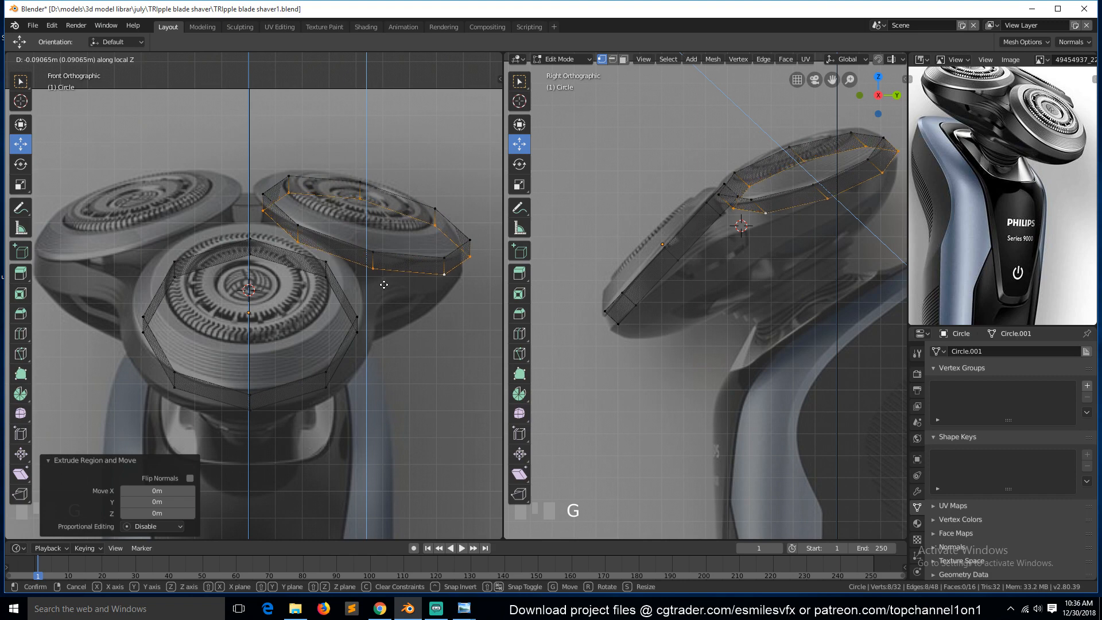
right_click(384, 284)
middle_click_drag(350, 251, 209, 293)
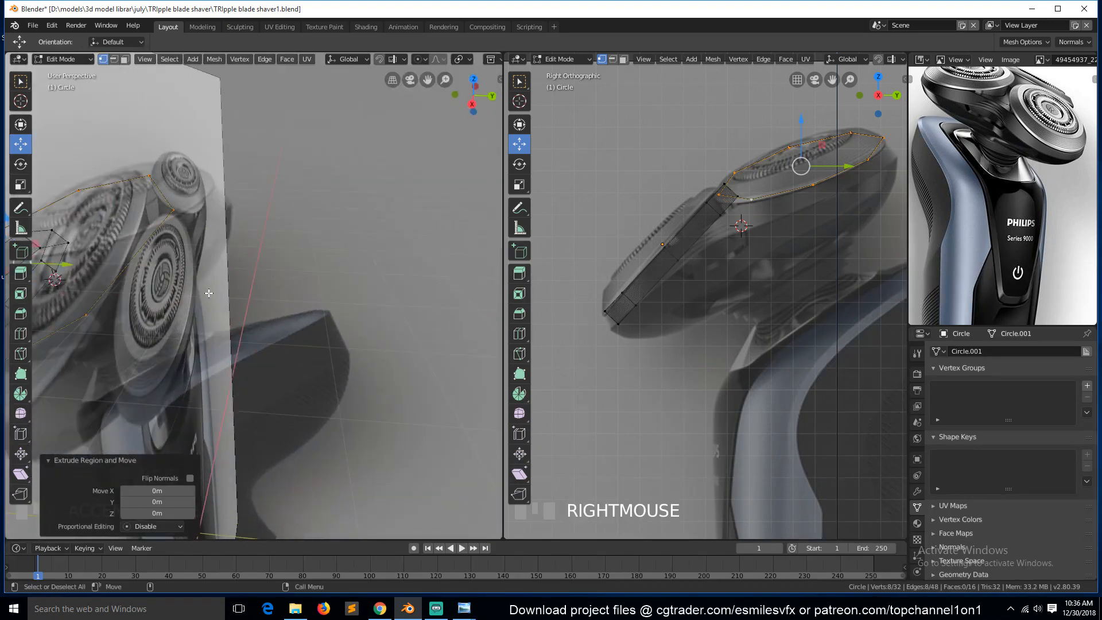
key("KP_1")
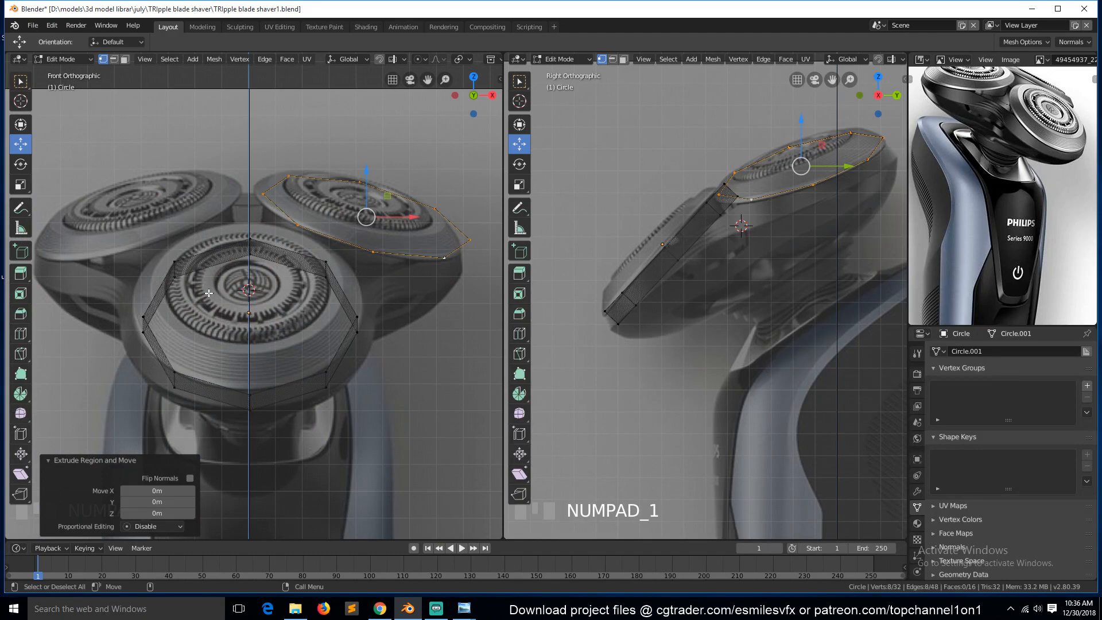
key("g")
key("y")
key("y")
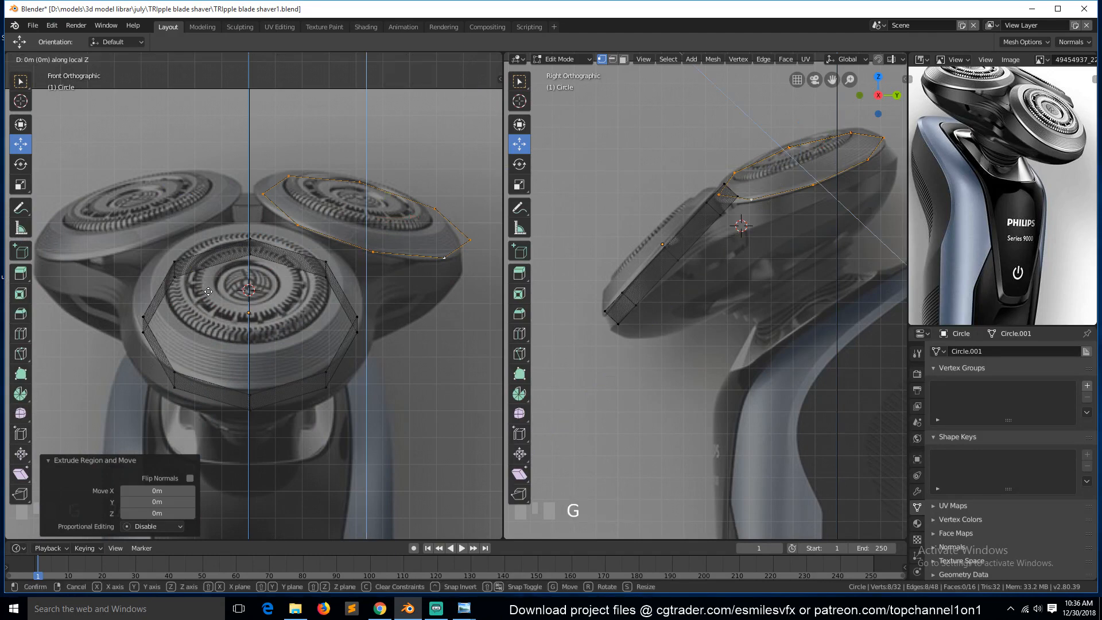
key("y")
key("x")
key("x")
key("Escape")
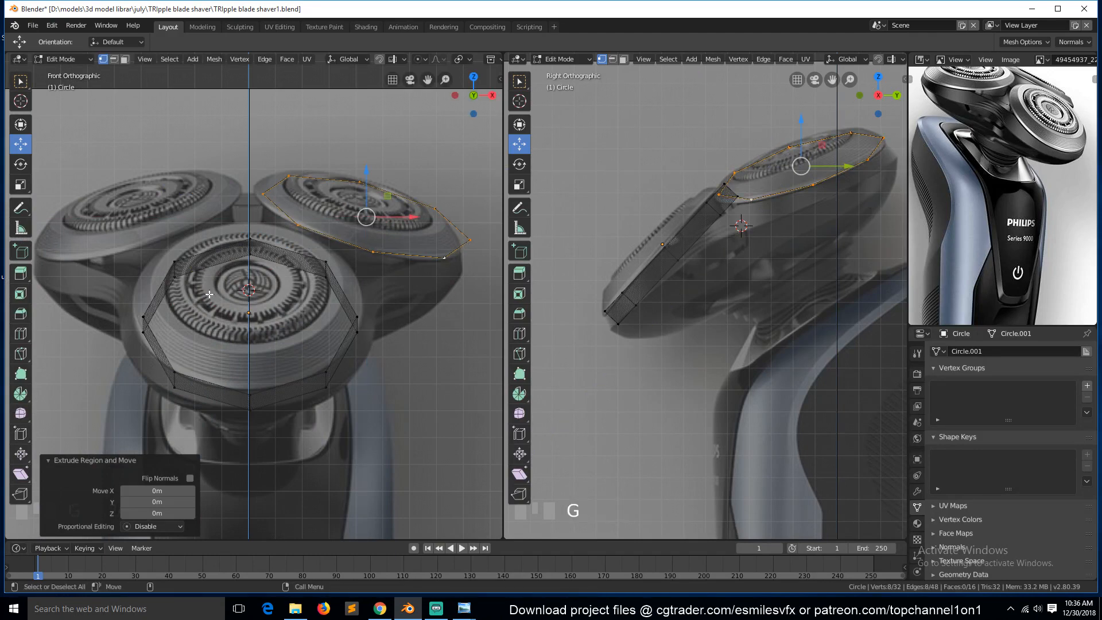
Move the extruded rear loop down about 0.1 m to form the rear head's side wall, then deselect everything.
key("g")
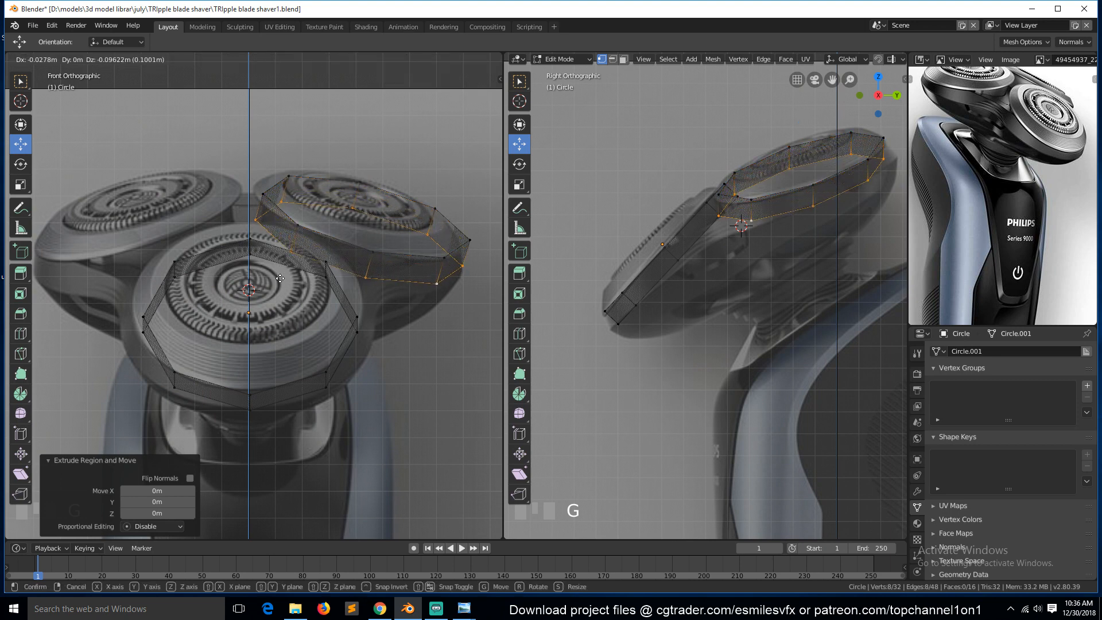
key("z")
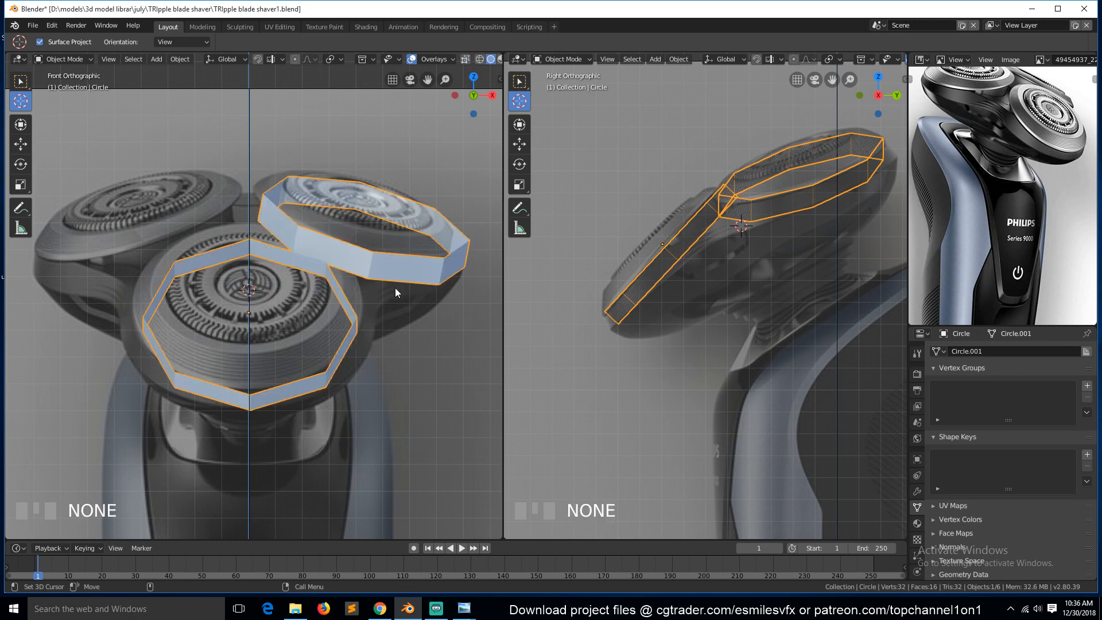
scroll(410, 281, "down", 2)
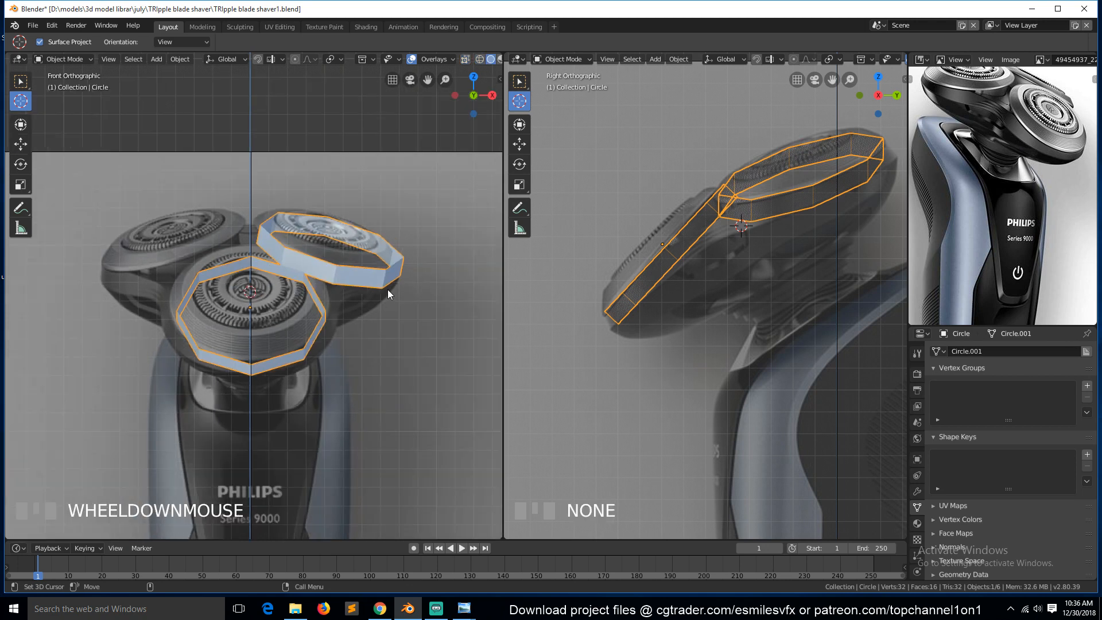
key("Tab")
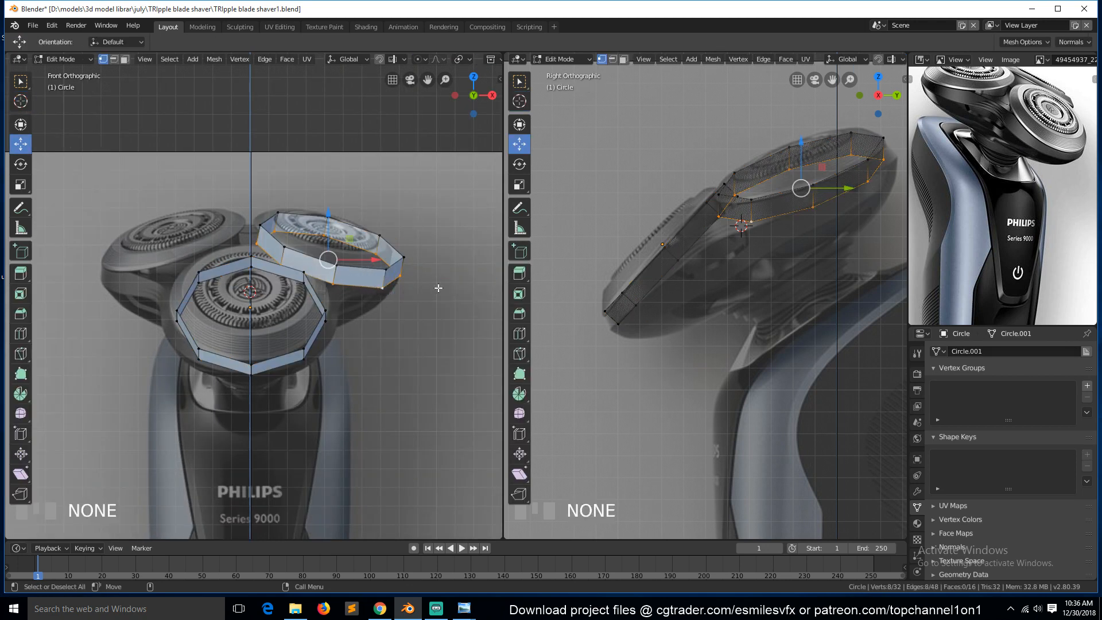
scroll(730, 291, "up", 2)
key("alt+a")
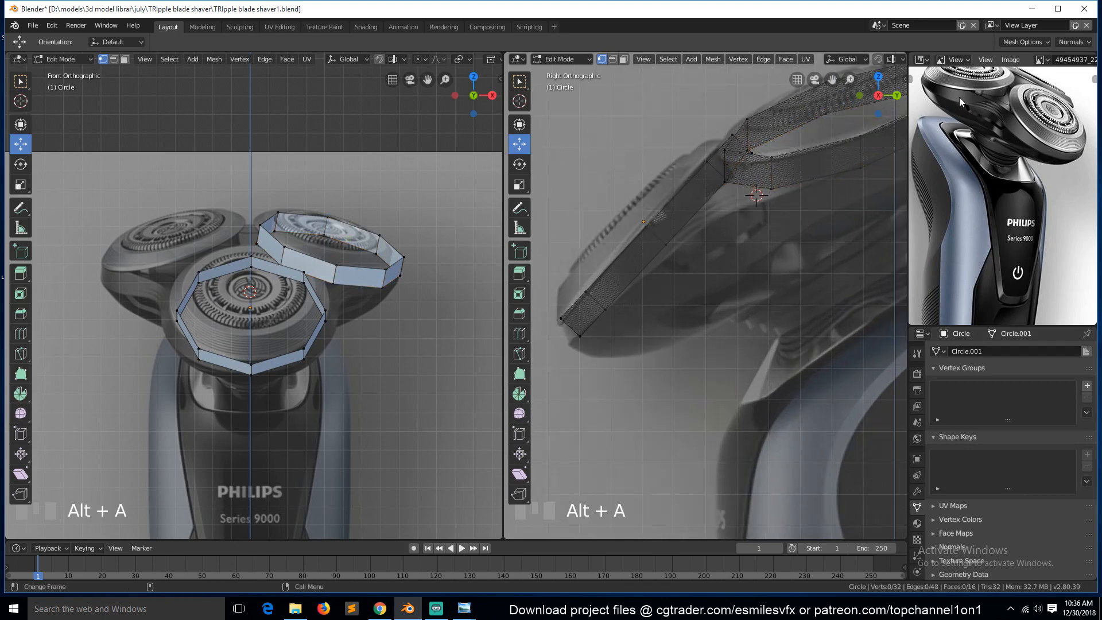
Select the facing edges of the front and rear head walls and fill a face bridging them.
key("a")
left_click(326, 310)
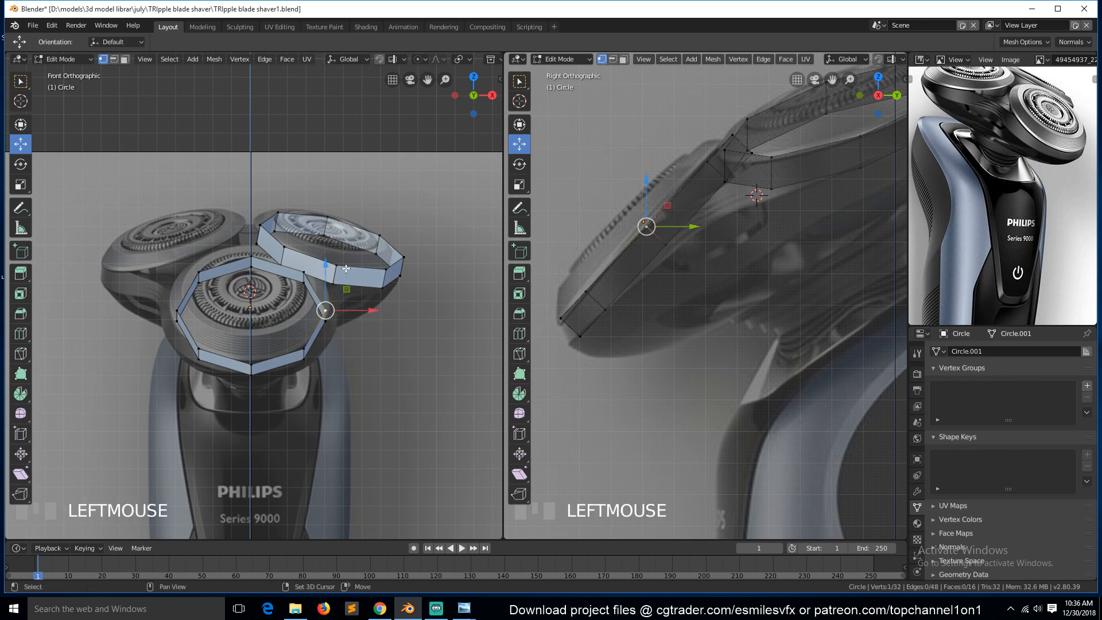
left_click(384, 272, "shift")
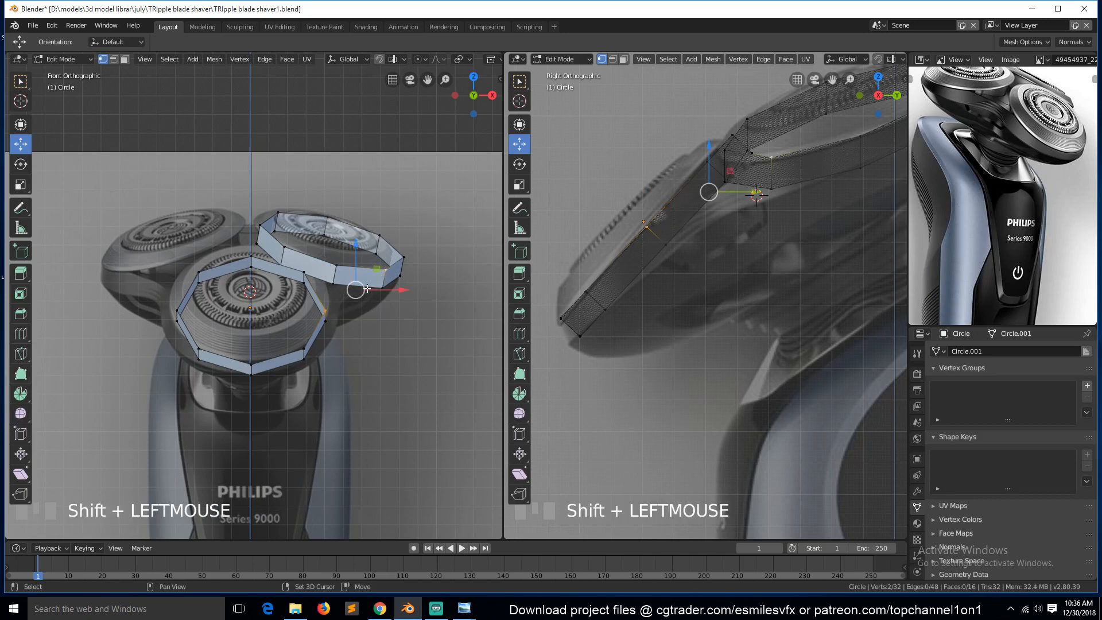
key("3")
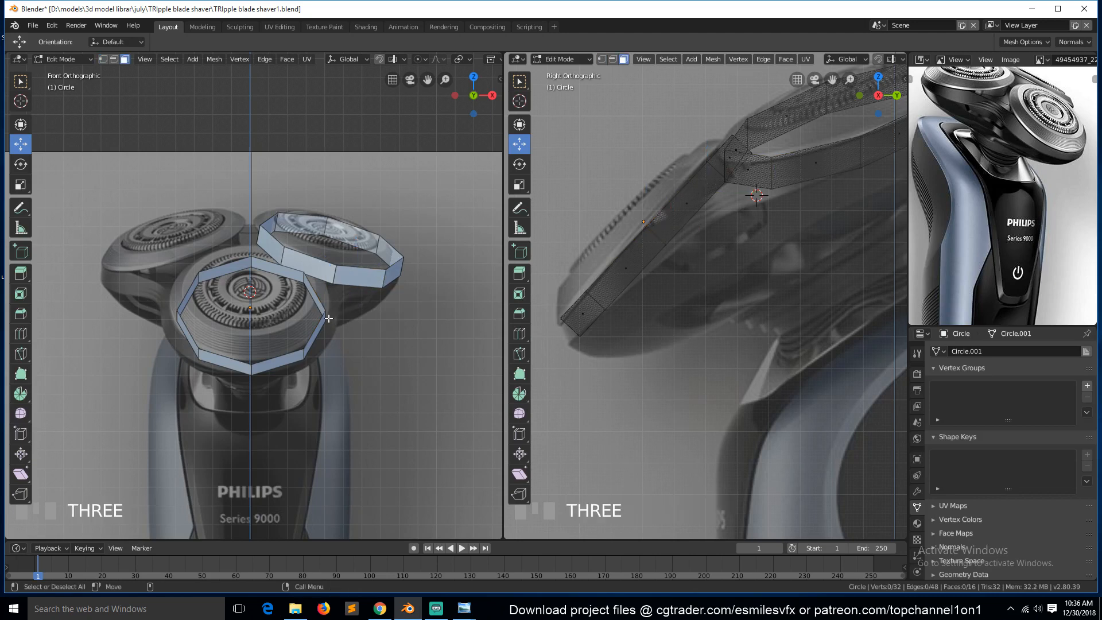
left_click(331, 315)
key("2")
left_click(323, 314)
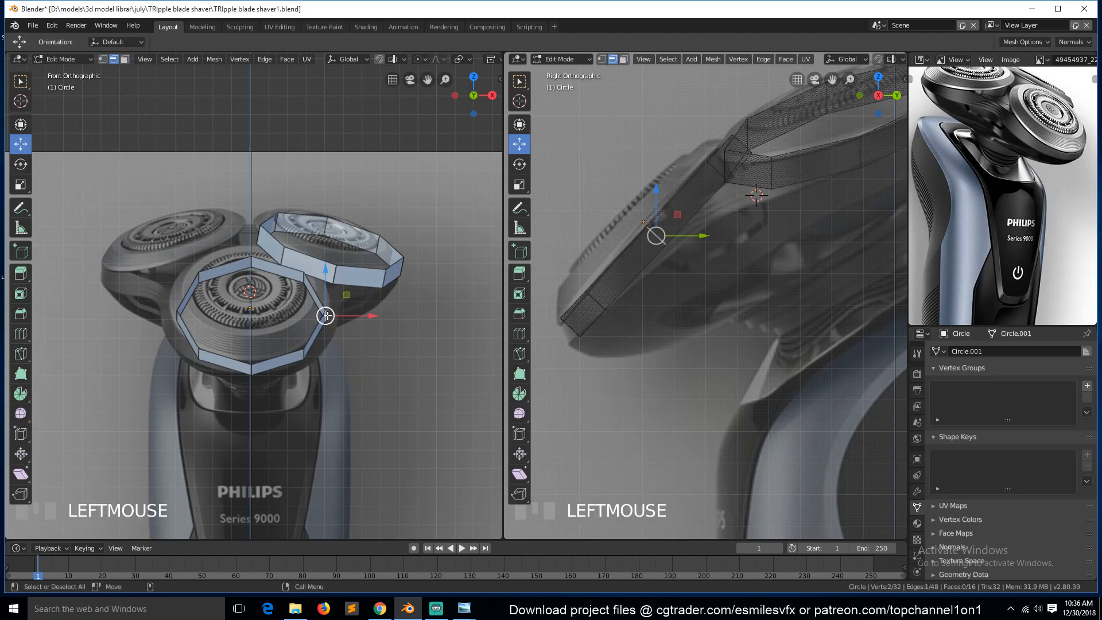
left_click(378, 279, "shift")
key("KP_3")
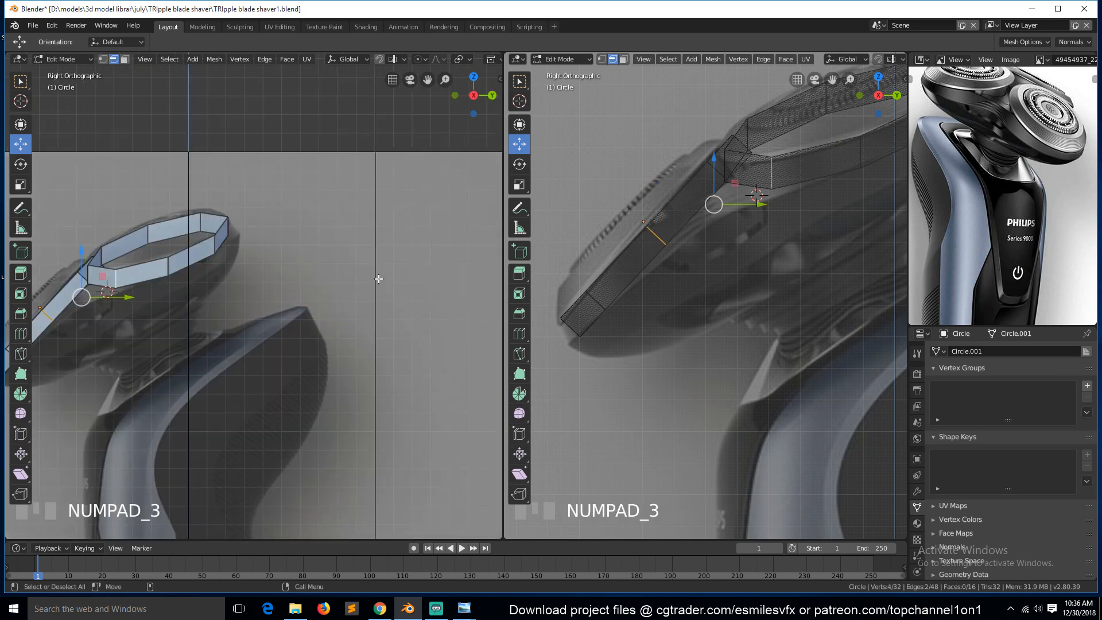
key("KP_Decimal")
scroll(362, 277, "down", 2)
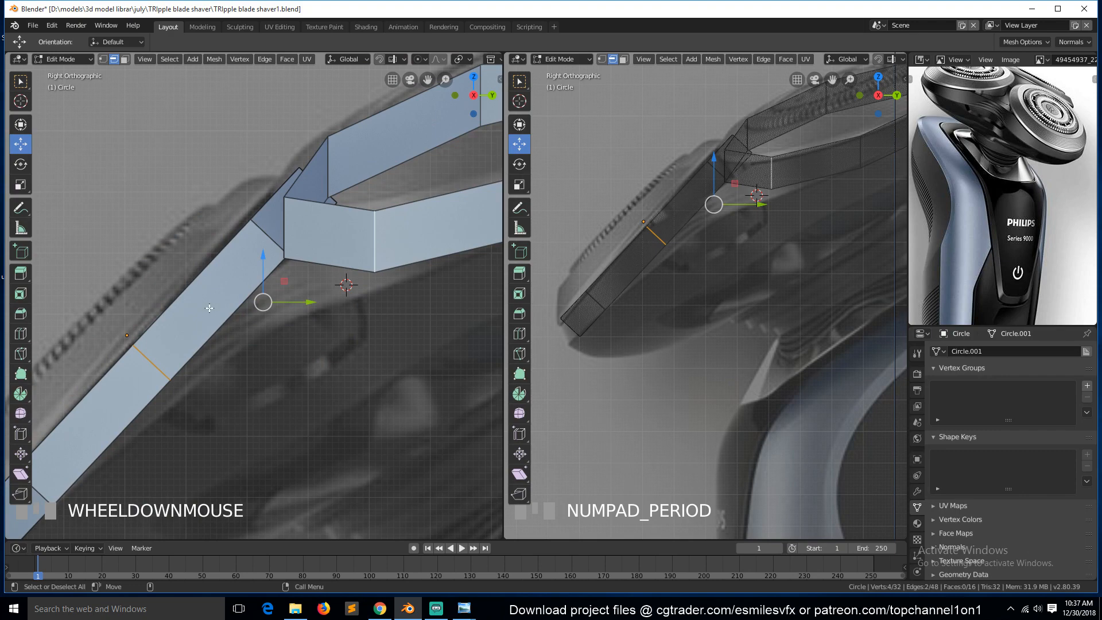
key("KP_1")
key("alt+z")
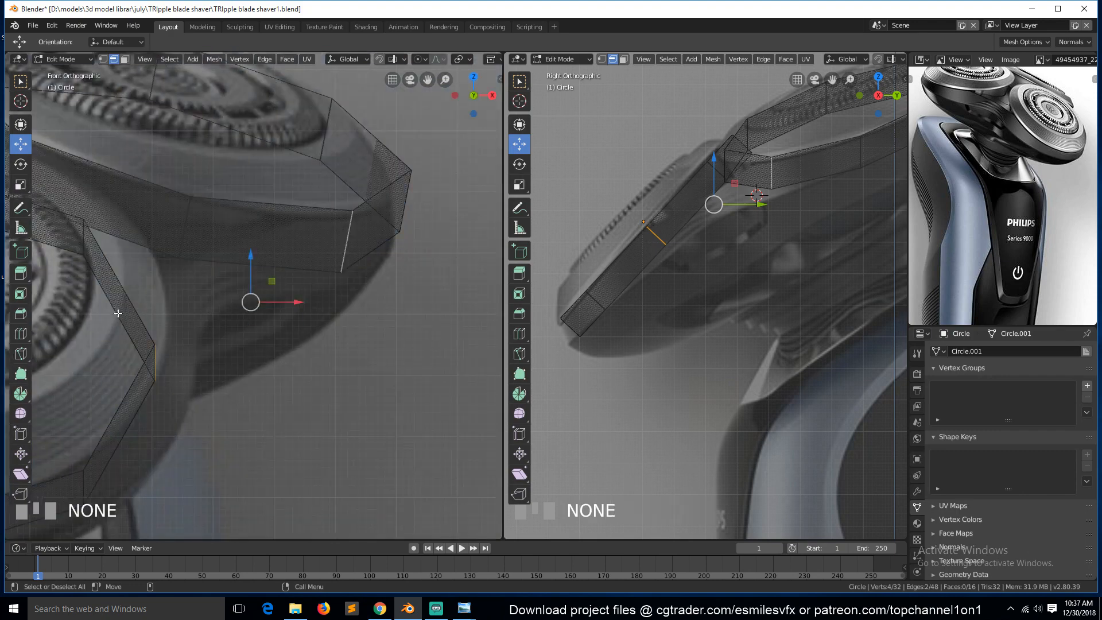
scroll(171, 293, "down", 1)
key("f")
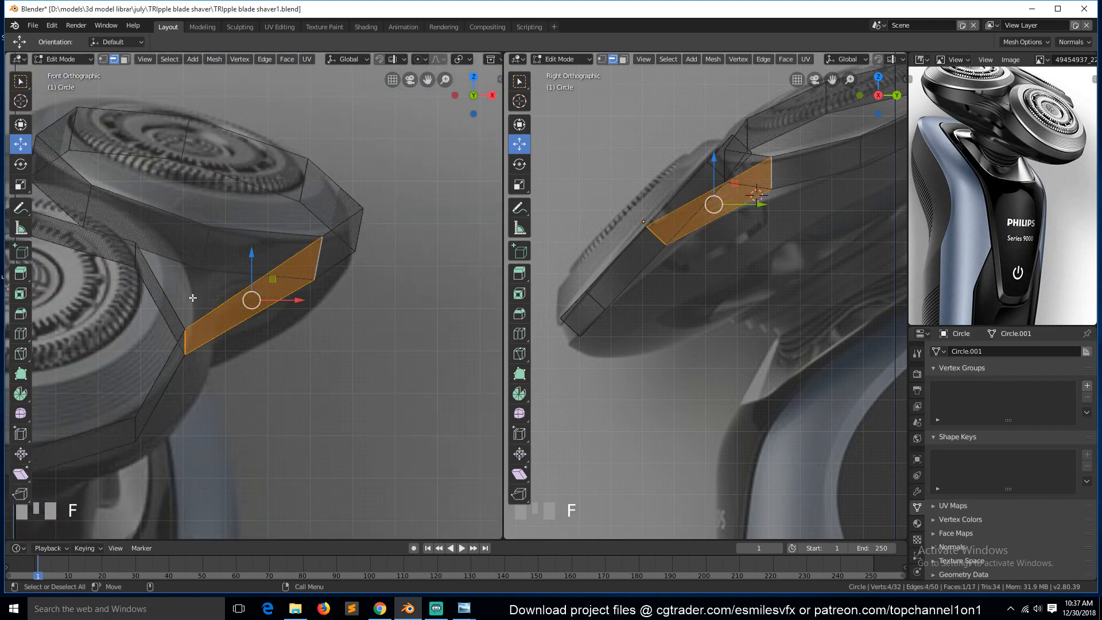
scroll(183, 275, "down", 1)
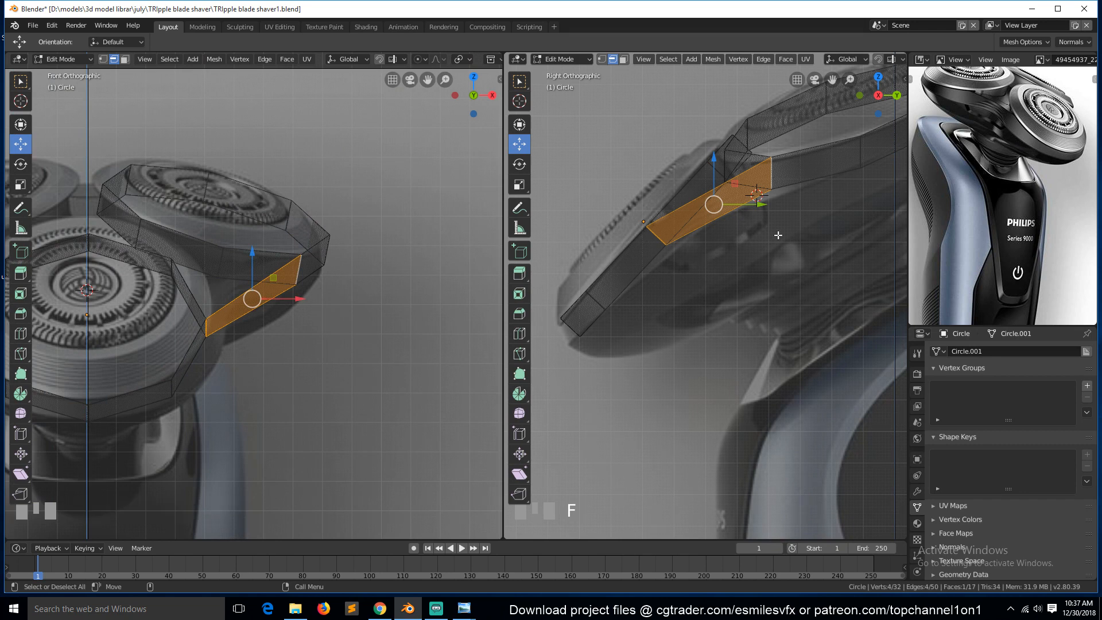
Examine the shaver reference photos in the photo viewer, zooming into the side view of the heads.
mouse_move(466, 610)
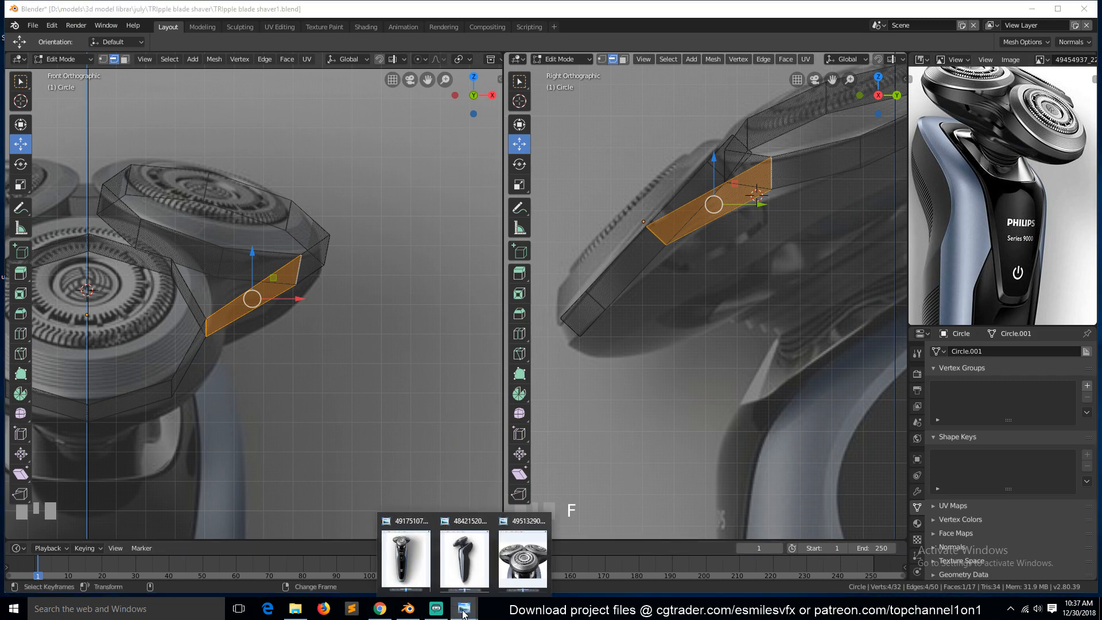
left_click(464, 555)
left_click(415, 545)
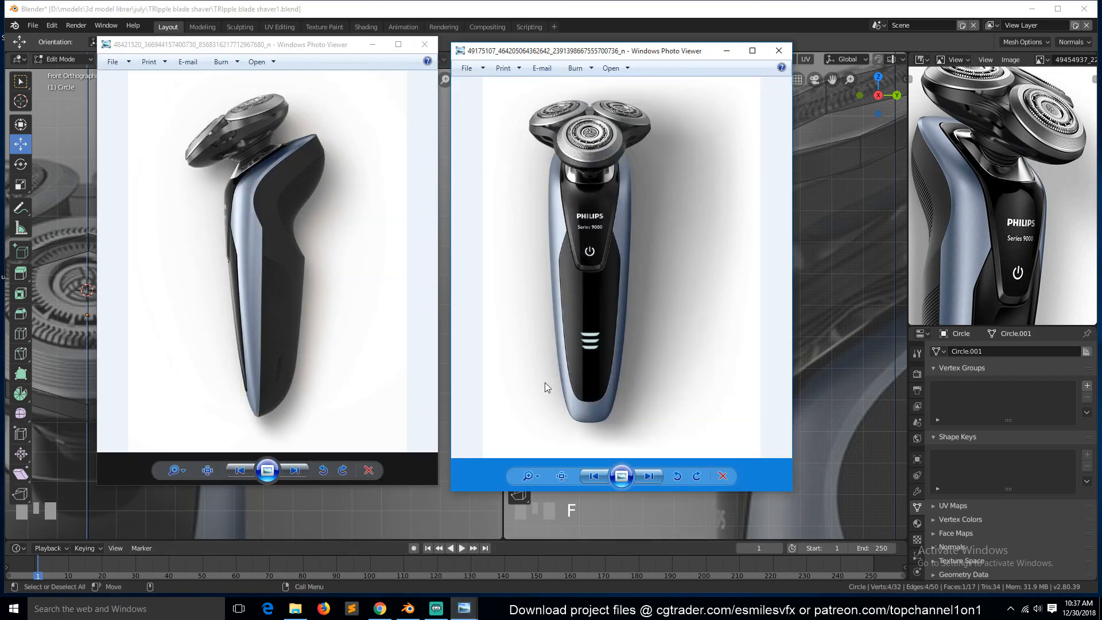
scroll(545, 382, "up", 4)
left_click(259, 136)
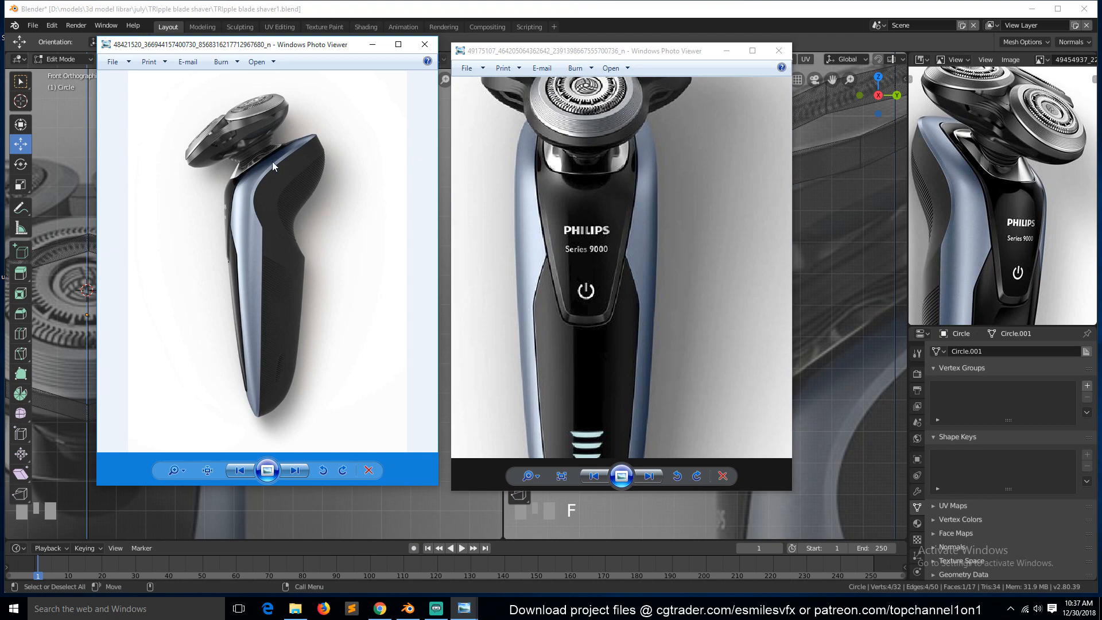
scroll(272, 160, "up", 2)
scroll(302, 254, "up", 3)
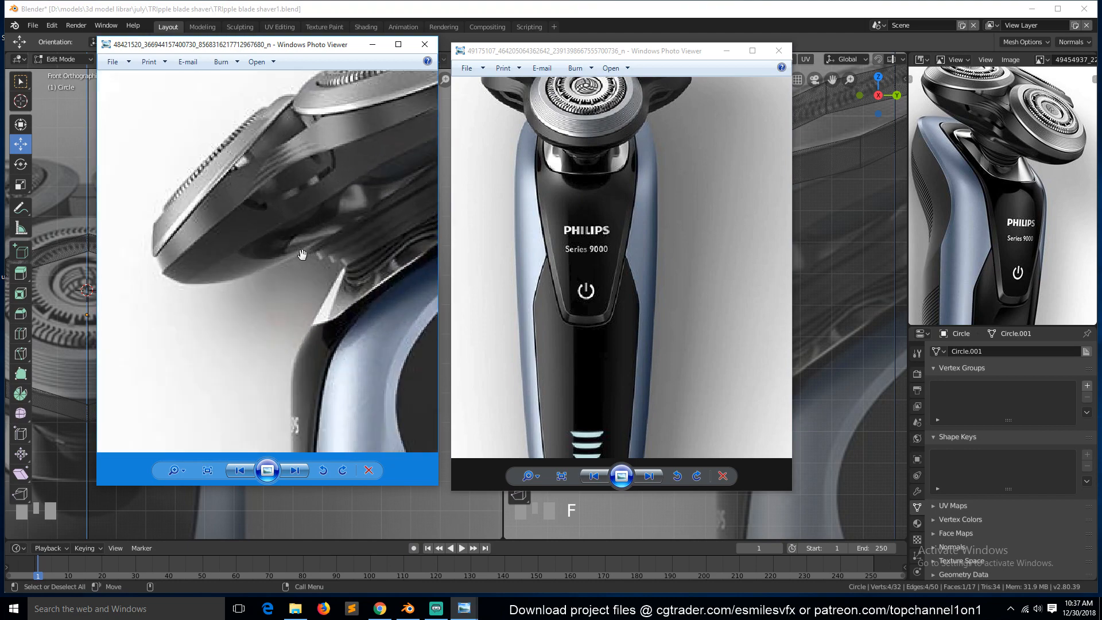
scroll(302, 254, "down", 3)
left_click(277, 513)
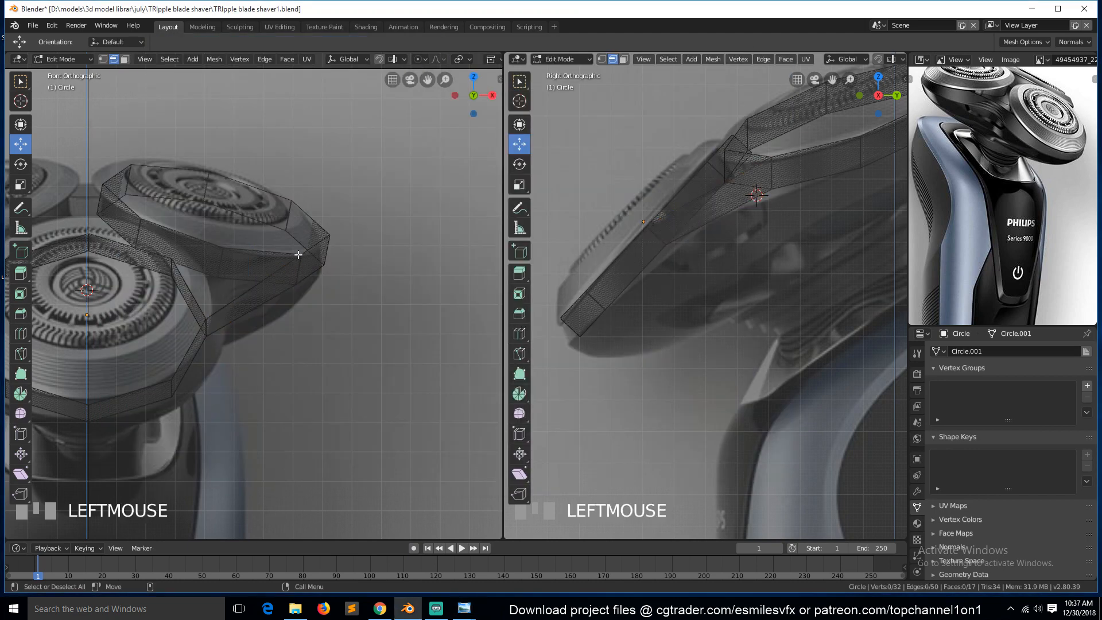
Insert a loop cut across the new connecting face, then deselect everything and return to solid shading.
key("1")
key("ctrl+r")
left_click(248, 299)
right_click(250, 300)
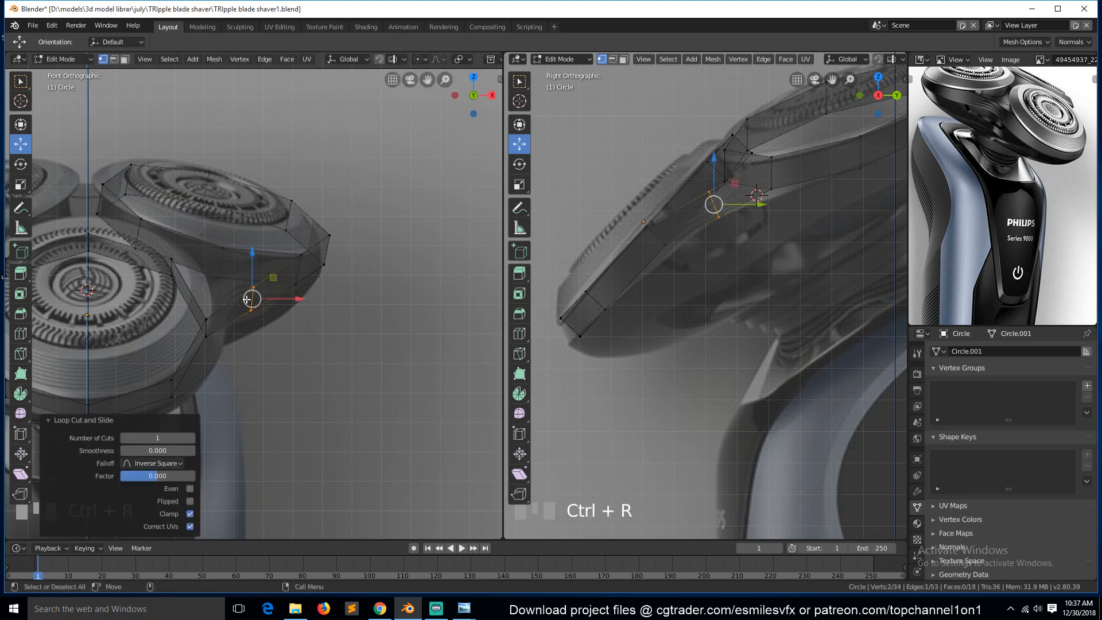
left_click_drag(284, 299, 258, 283)
left_click(229, 287)
key("alt+a")
key("z")
left_click(351, 301)
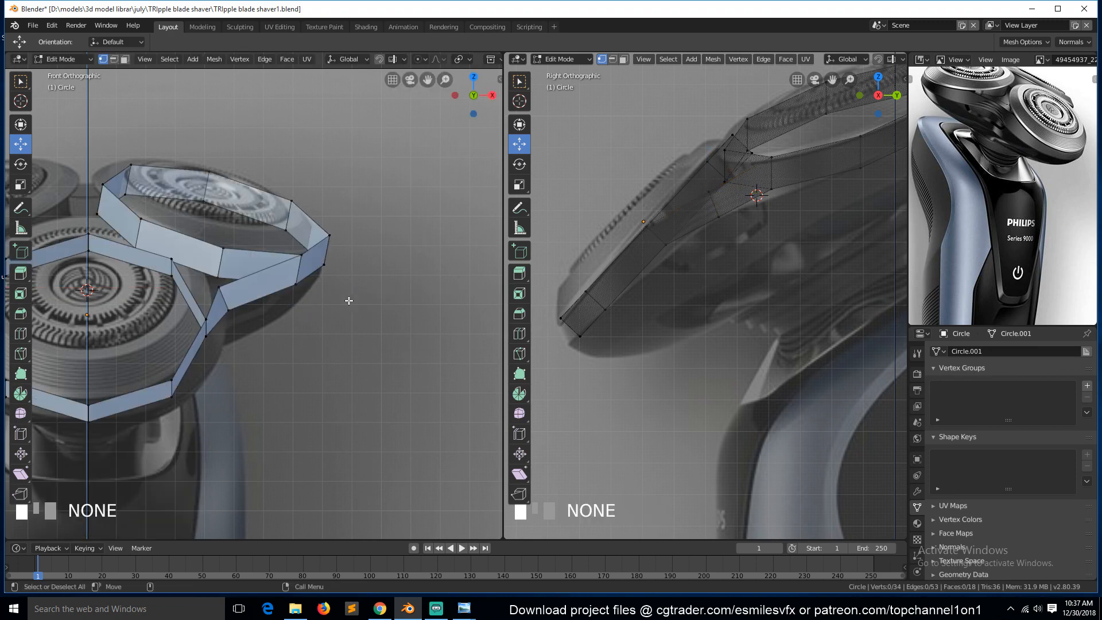
Box-select and delete the vertices left of the centre line in wireframe front view, then leave Edit Mode.
key("grave")
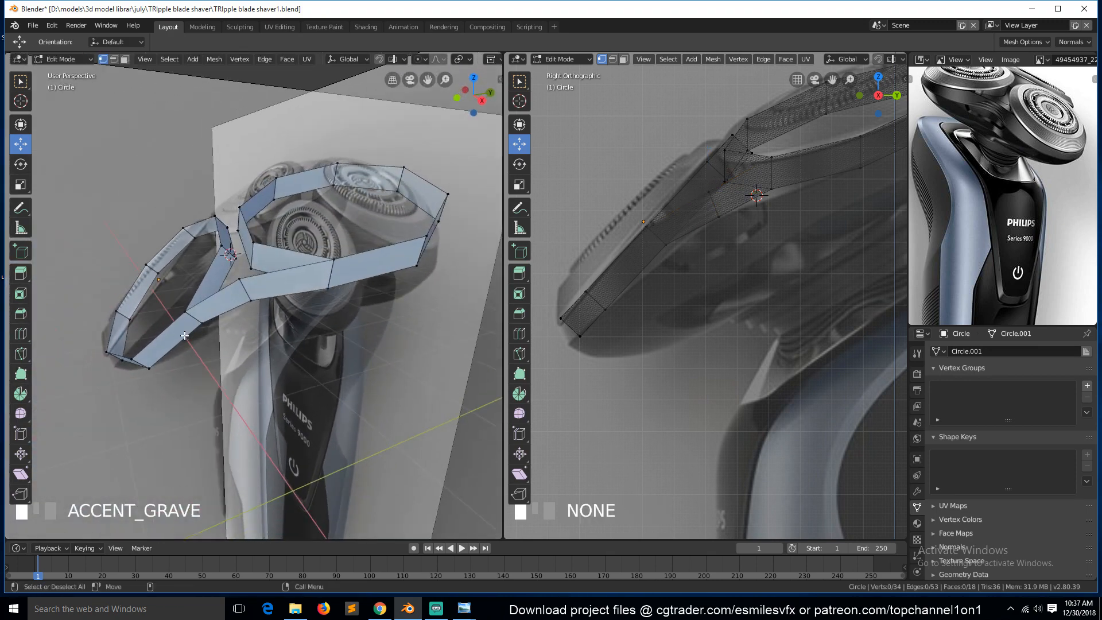
key("KP_1")
scroll(137, 328, "down", 3)
key("z")
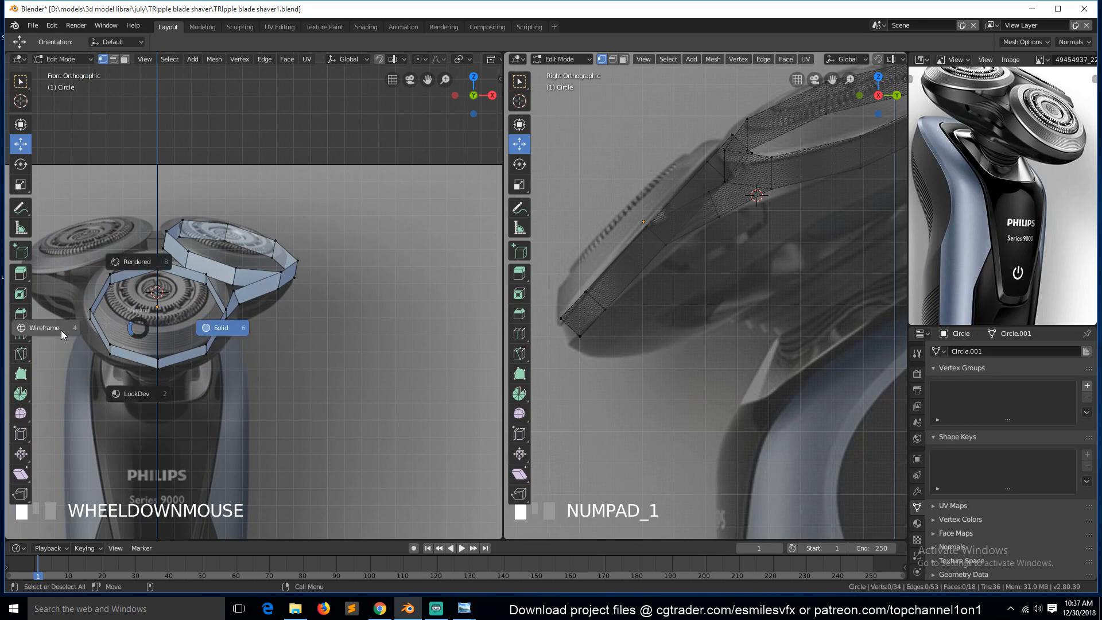
left_click(46, 328)
key("b")
left_click_drag(63, 255, 140, 374)
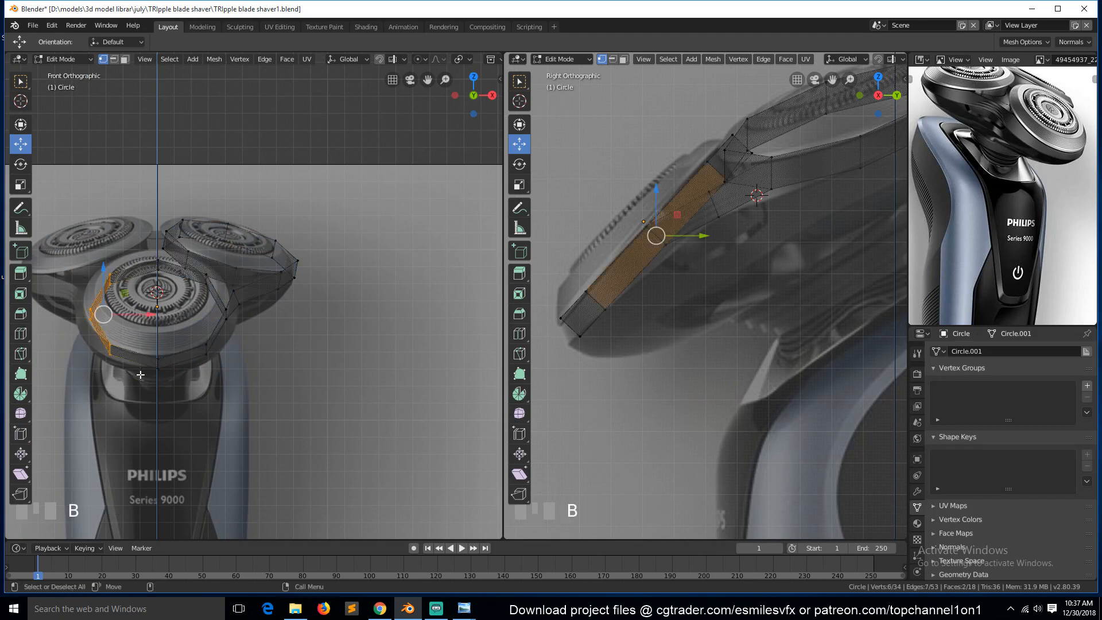
key("x")
left_click(158, 263)
key("Tab")
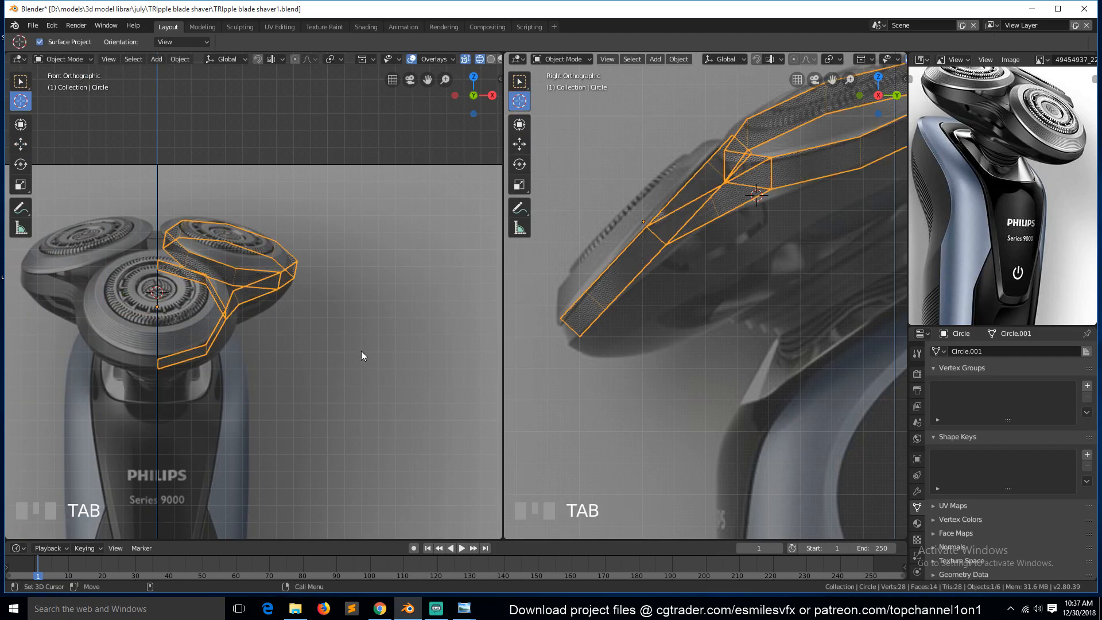
Add a Mirror modifier to the shaver head mesh and view the mirrored result in solid shading.
left_click(917, 493)
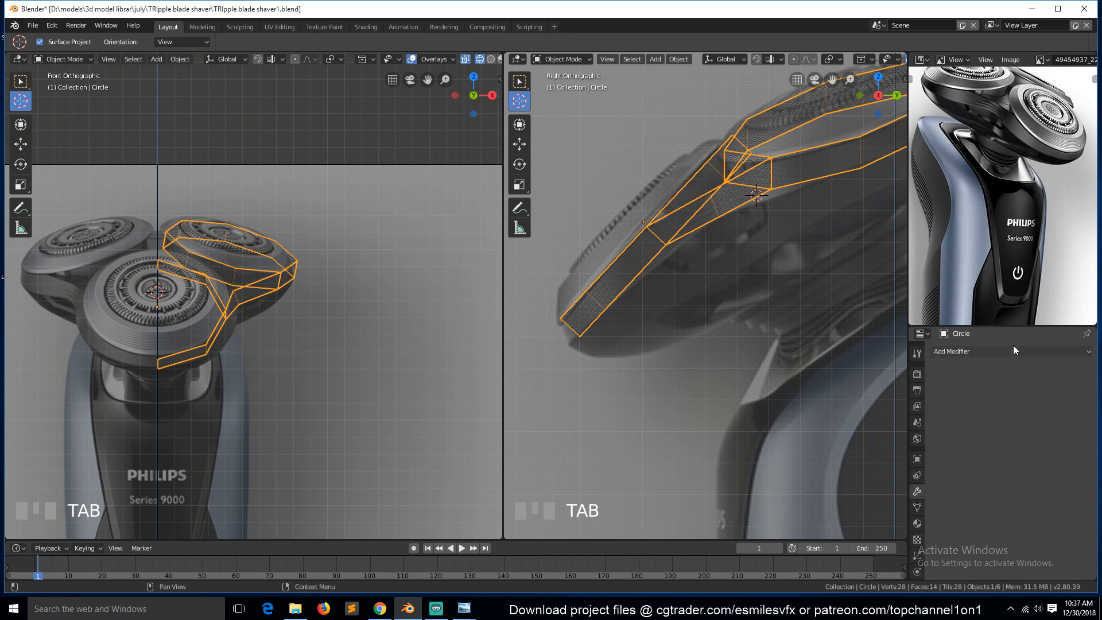
left_click(1011, 352)
left_click(910, 465)
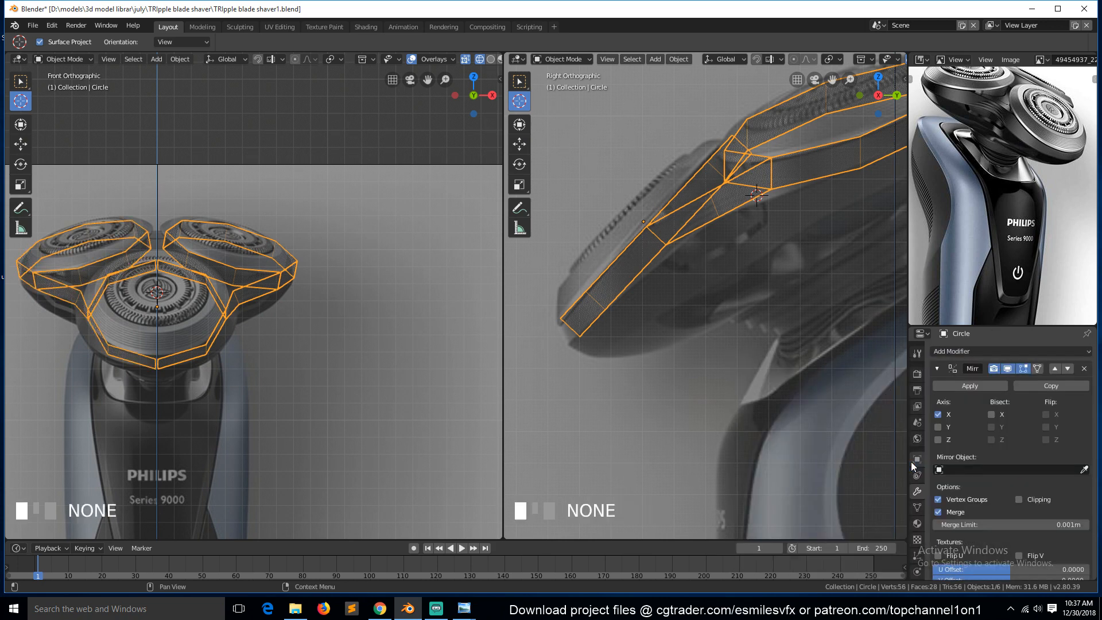
key("z")
left_click(263, 306)
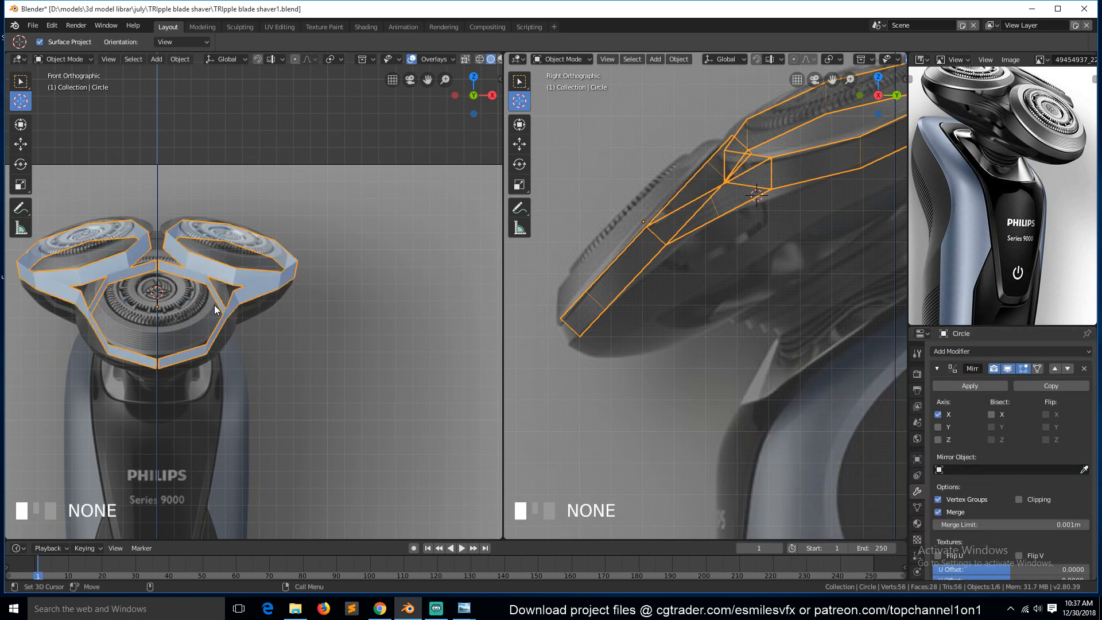
scroll(221, 269, "up", 1)
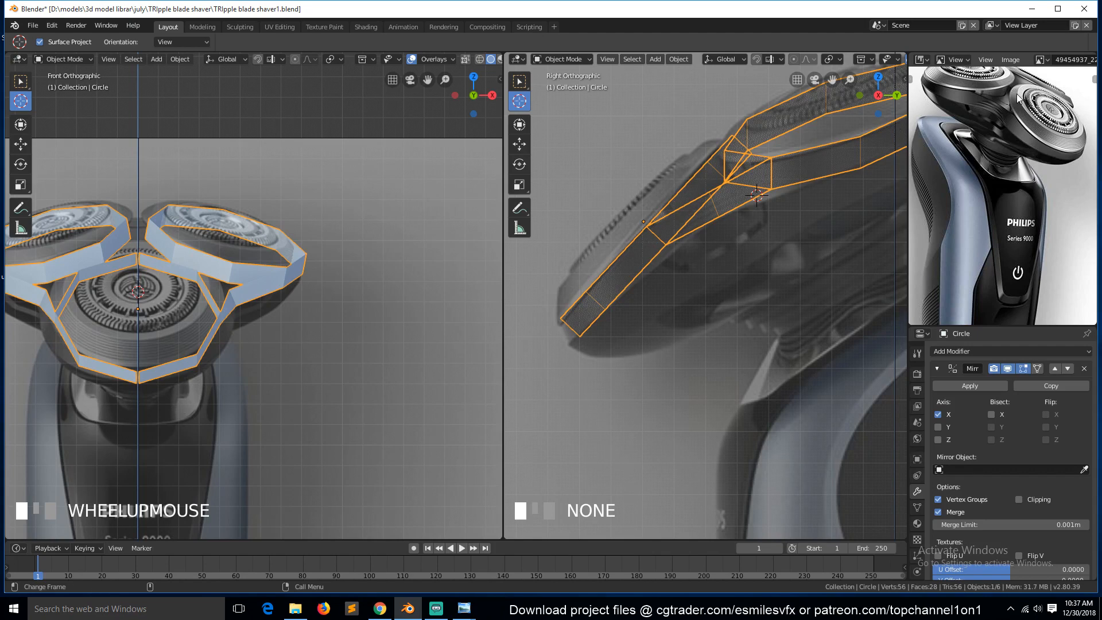
scroll(997, 179, "up", 3)
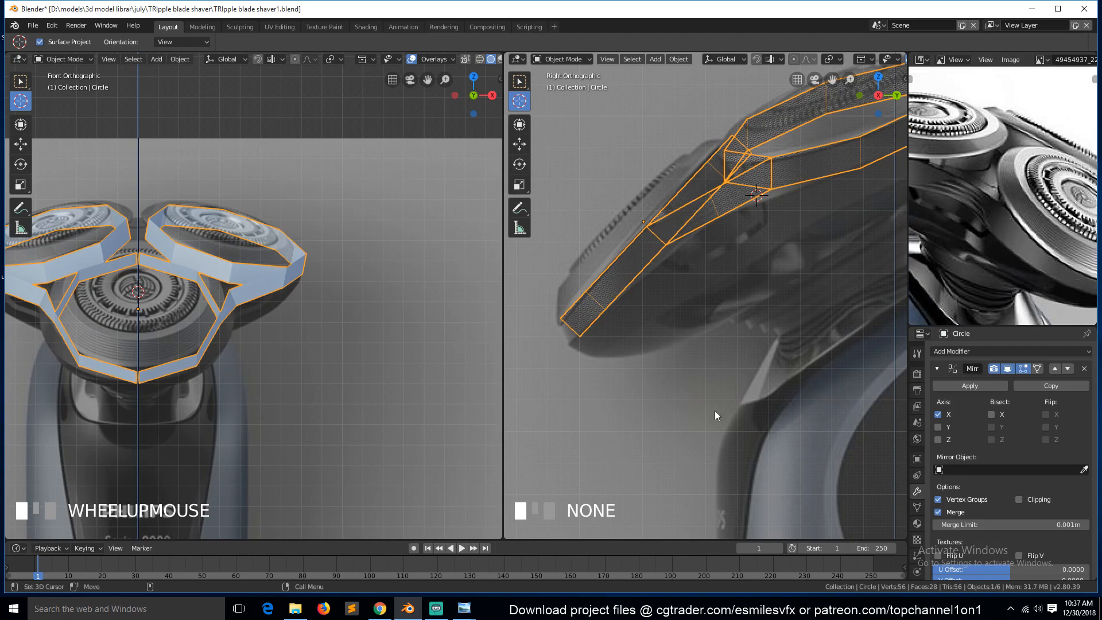
Open the close-up reference photo of the three shaver heads.
mouse_move(468, 607)
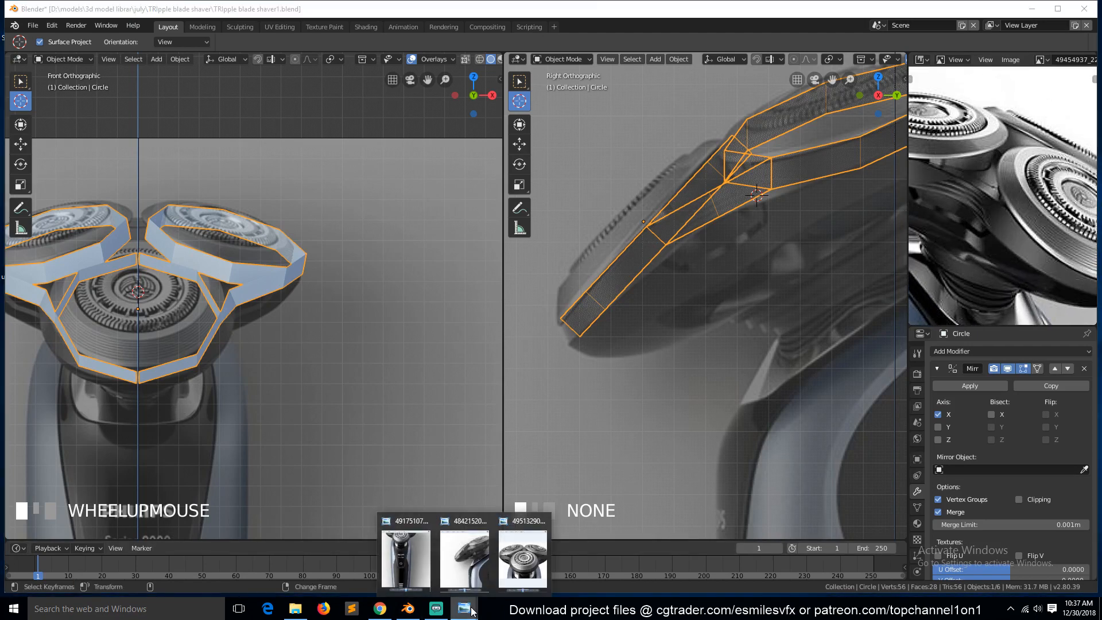
left_click(522, 559)
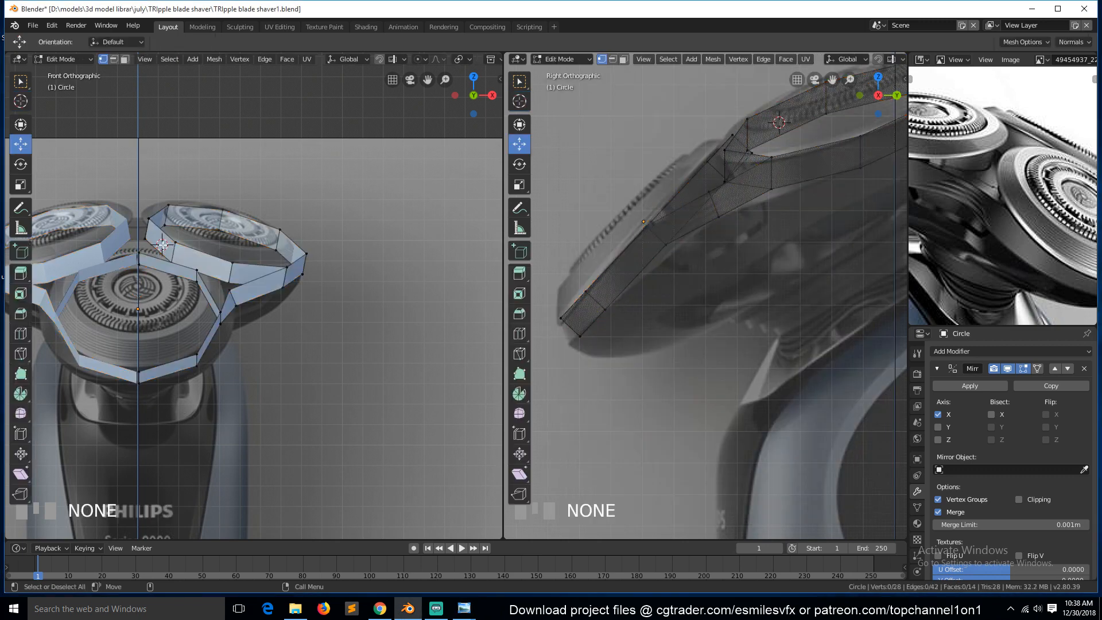
middle_click_drag(160, 298, 207, 252)
Insert a loop cut around the rear head's side wall in edge mode.
key("2")
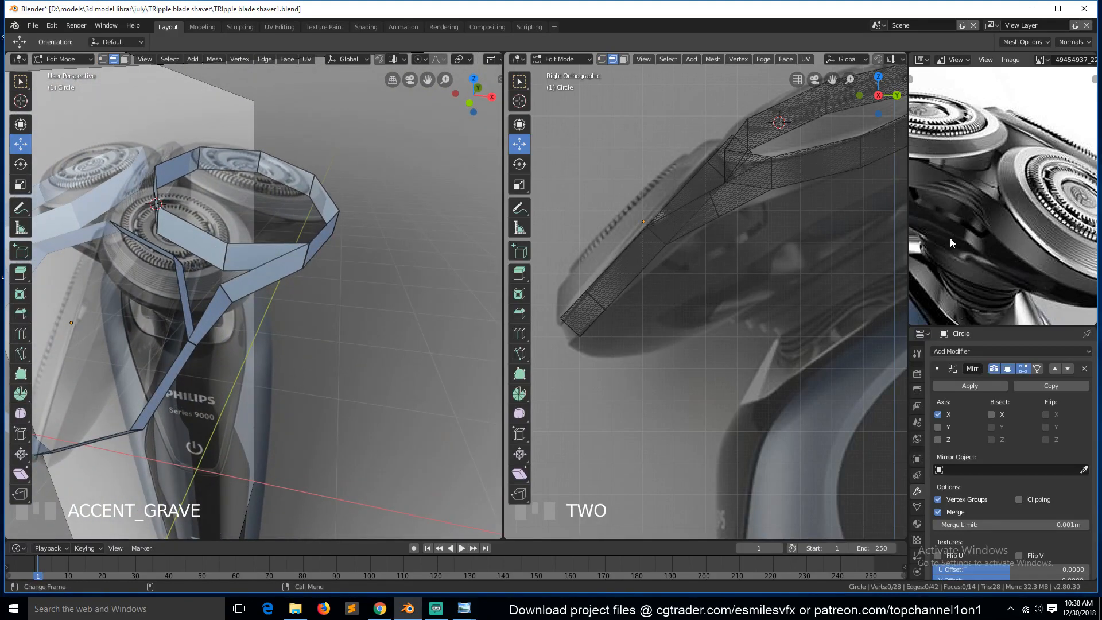
middle_click_drag(241, 311, 188, 276)
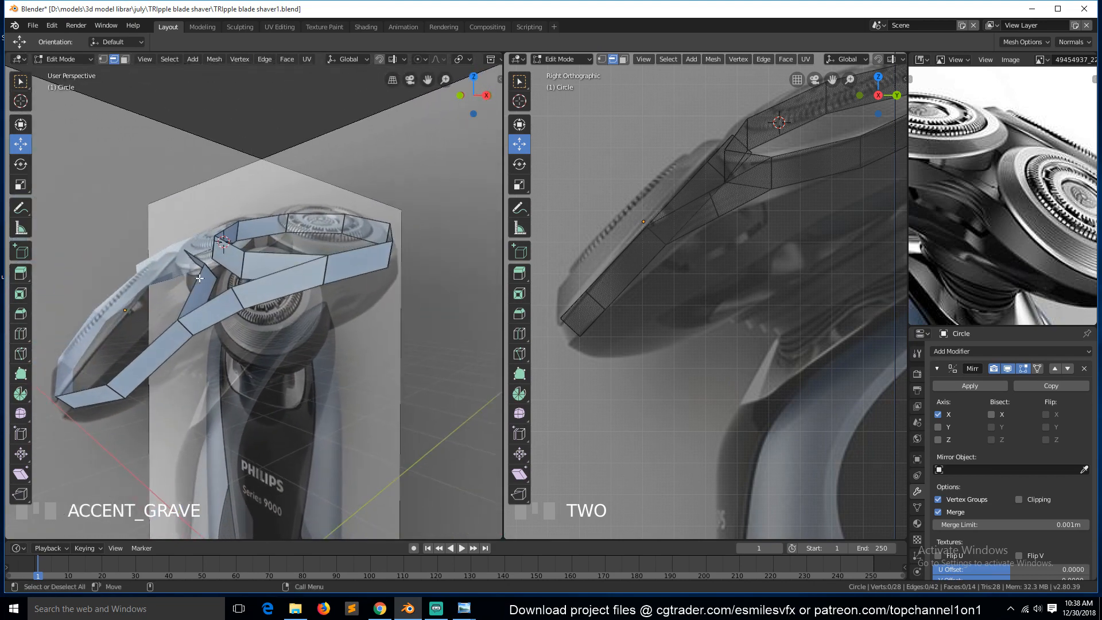
key("ctrl+r")
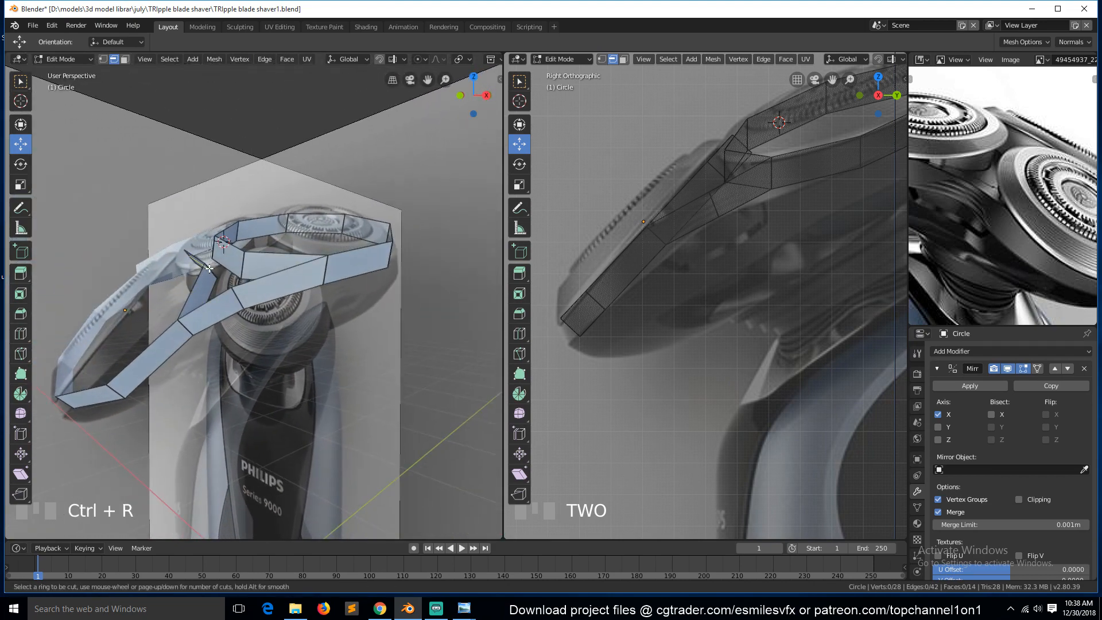
left_click(232, 265)
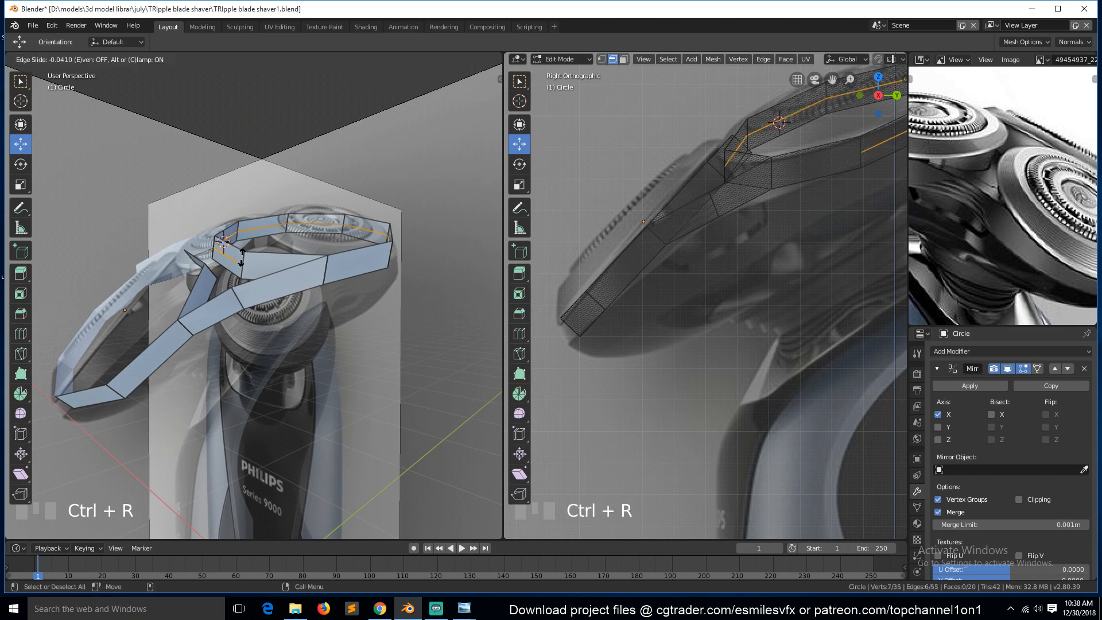
right_click(215, 275)
left_click(213, 276)
right_click(213, 276)
middle_click_drag(213, 276, 204, 296)
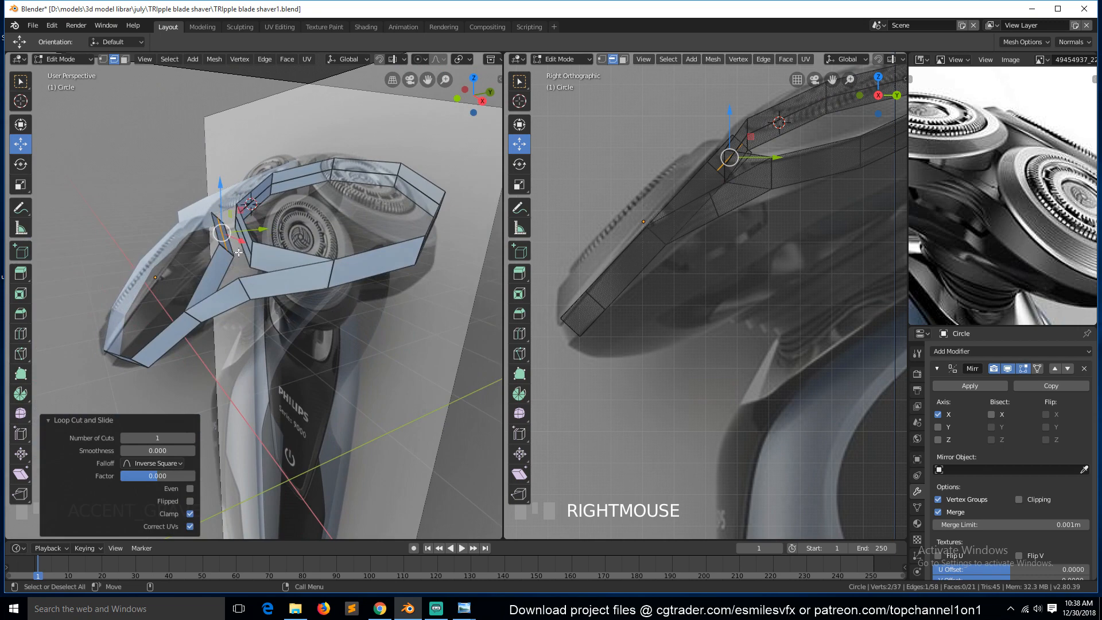
Fill a face between the rear head's new cut edge and the neighbouring connecting edge, then deselect all.
key("KP_Decimal")
scroll(262, 261, "down", 2)
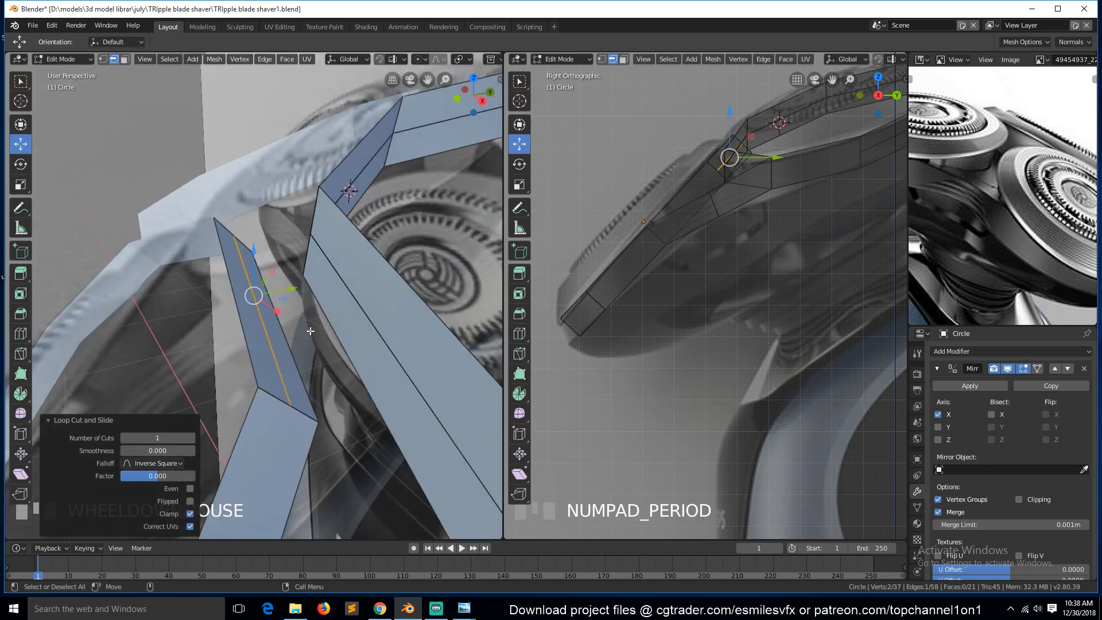
key("grave")
middle_click_drag(334, 353, 382, 367)
left_click(353, 351, "shift")
key("f")
scroll(344, 355, "down", 1)
key("grave")
key("alt+a")
Try to merge two vertices at the rear head's junction at the first selected vertex.
scroll(321, 380, "down", 1)
scroll(370, 385, "down", 2)
scroll(373, 404, "up", 1)
scroll(372, 404, "down", 1)
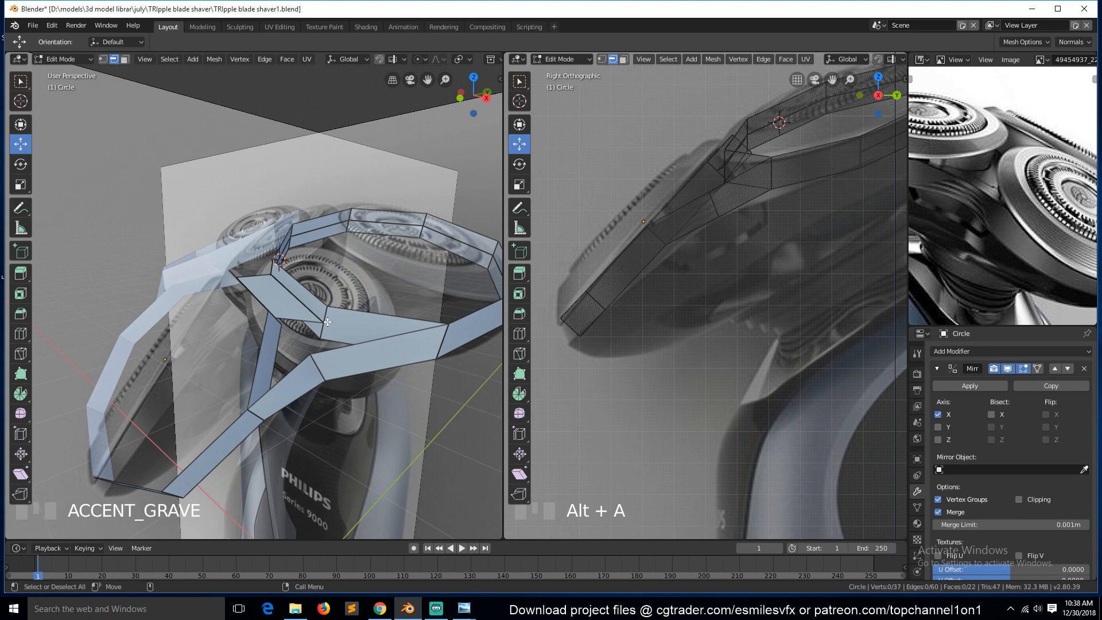
left_click(328, 310)
left_click(324, 321, "shift")
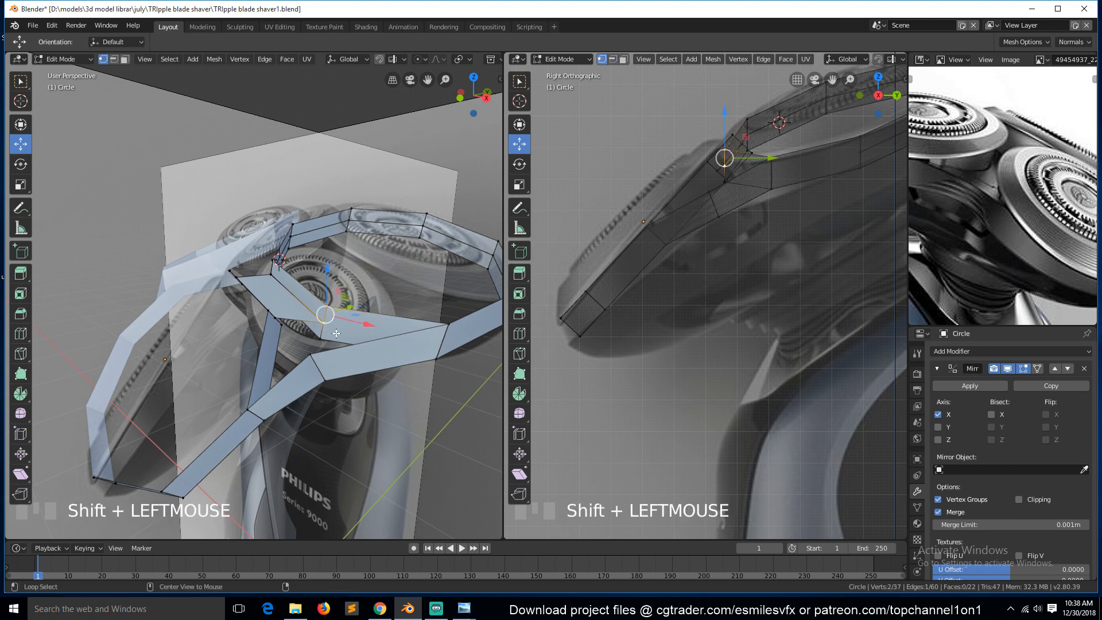
key("alt+m")
left_click(336, 333)
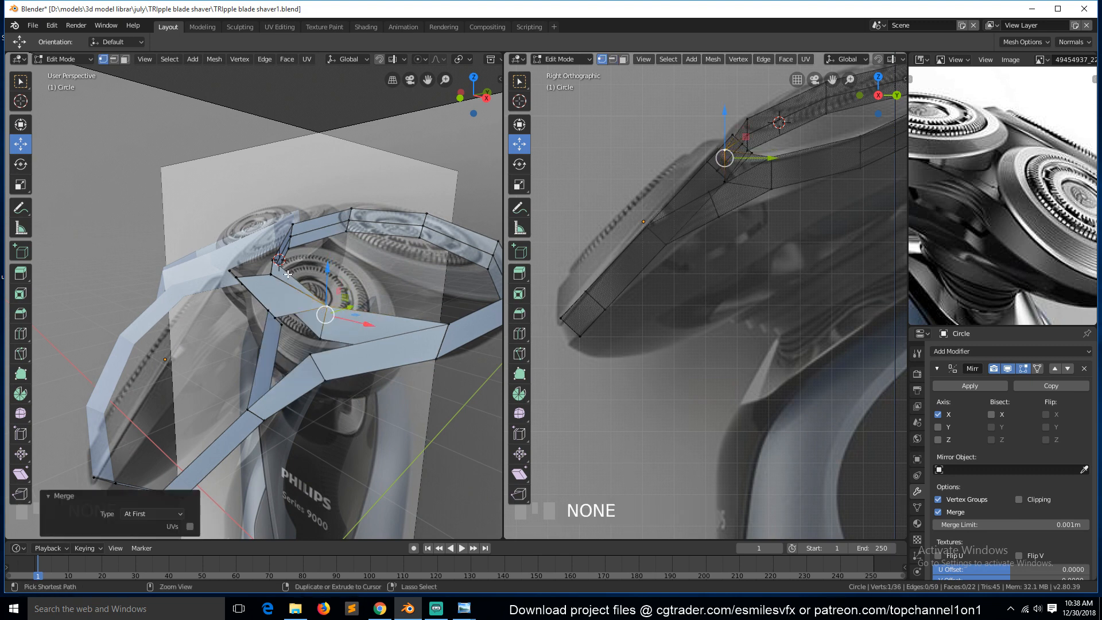
key("ctrl+z")
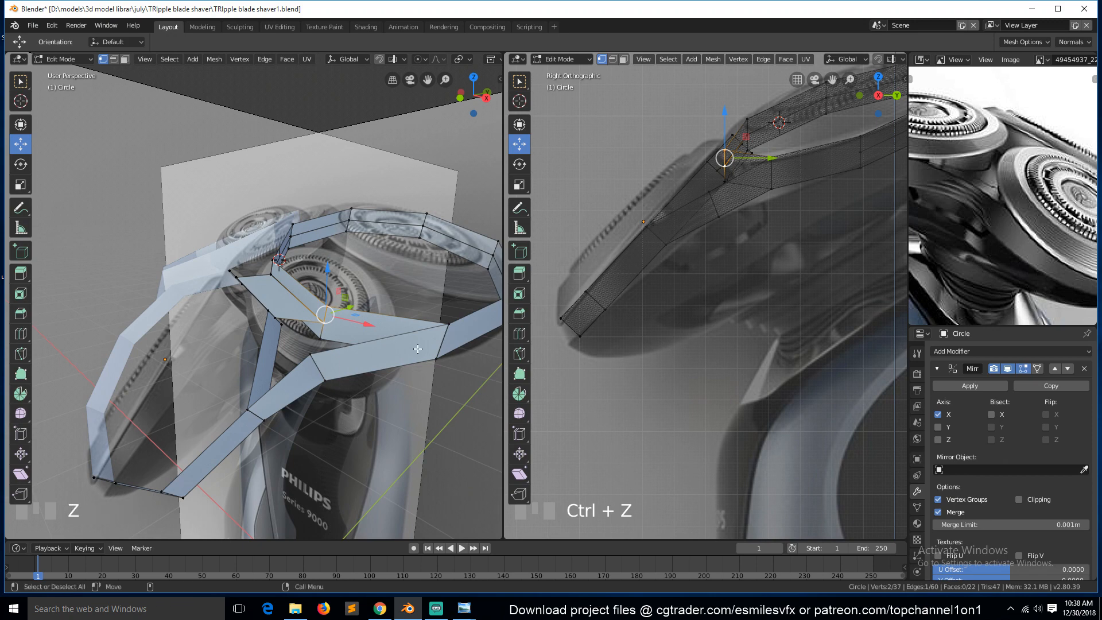
Merge a pair of vertices where the rear head meets the connecting bridge at the last selected vertex.
key("alt+a")
key("grave")
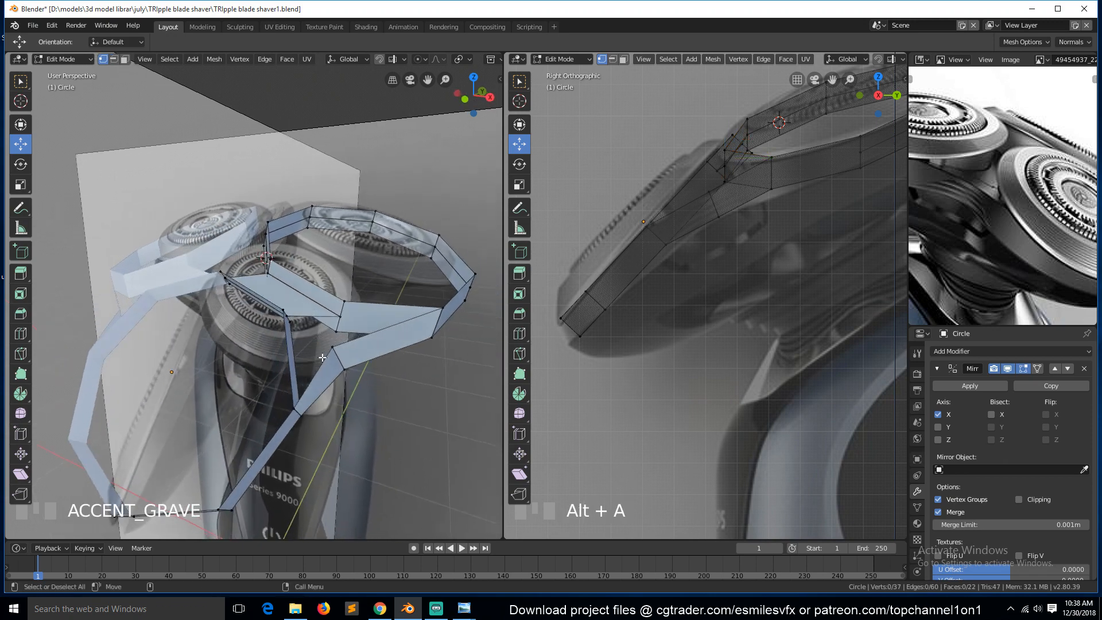
left_click(349, 300)
left_click(341, 327, "shift")
key("alt+a")
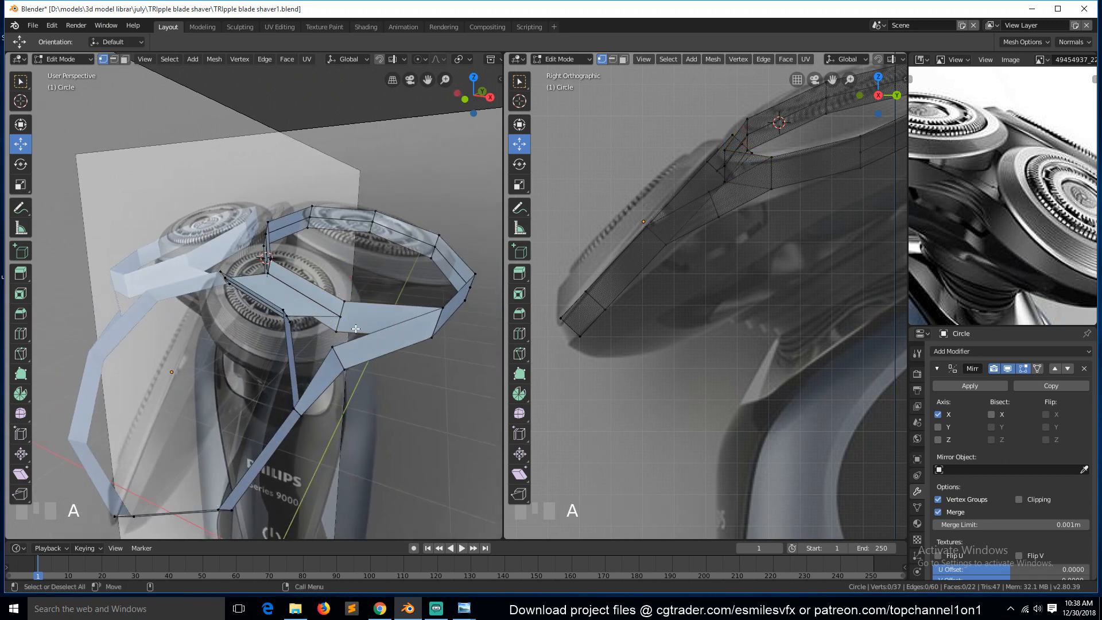
scroll(367, 324, "up", 2)
left_click(393, 305)
left_click(396, 327, "shift")
key("m")
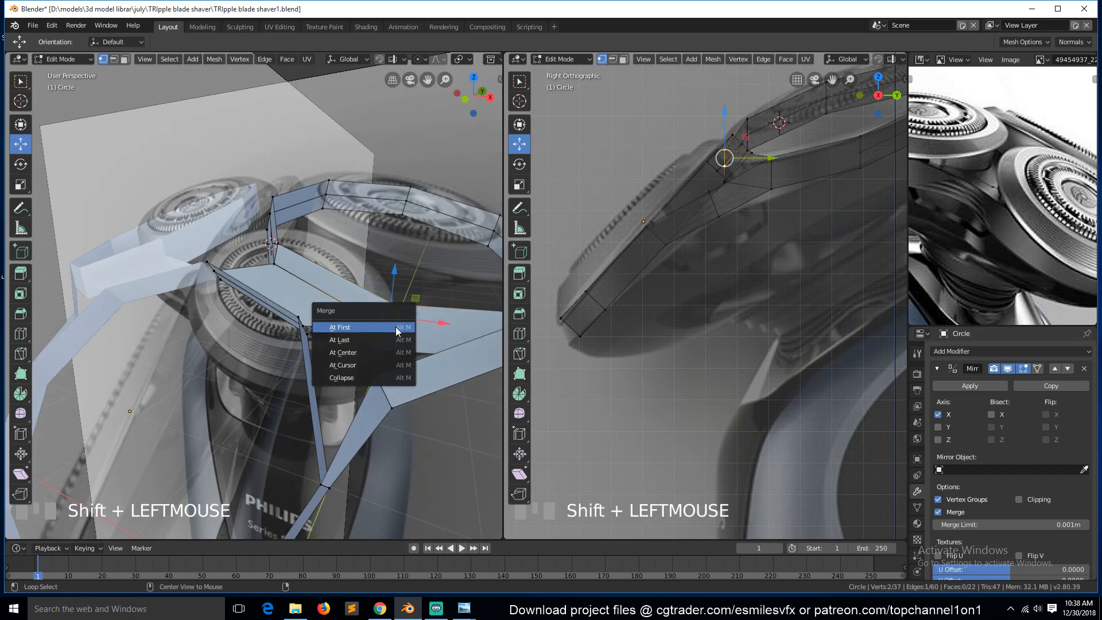
left_click(395, 327)
key("ctrl+z")
key("m")
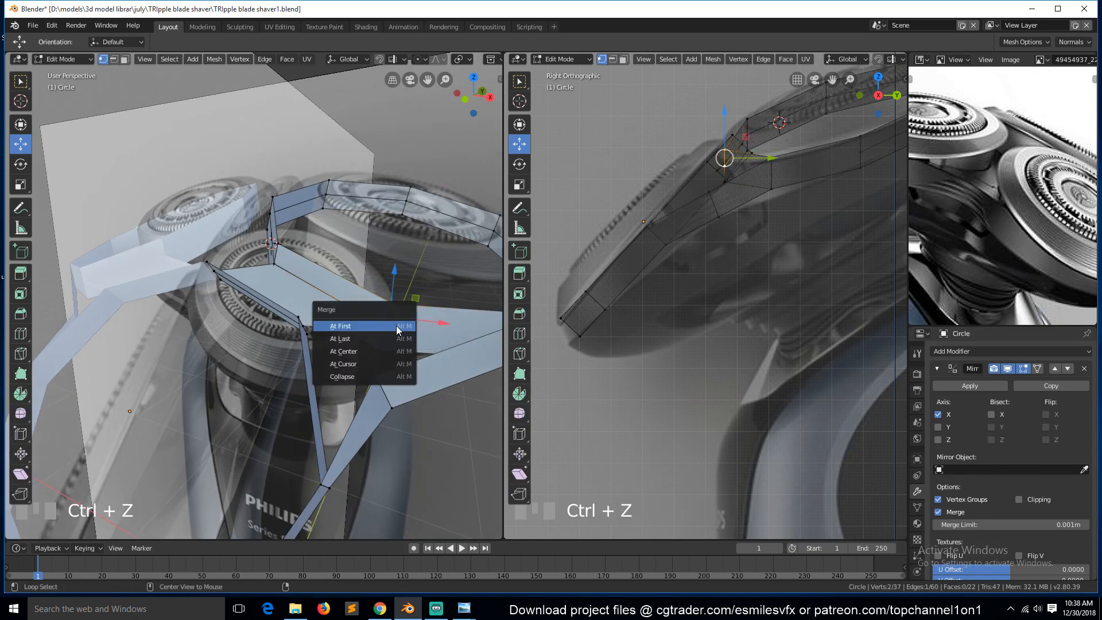
left_click(391, 336)
Merge another pair of junction vertices near the rear head's inner corner.
left_click(265, 241)
left_click(273, 264, "shift")
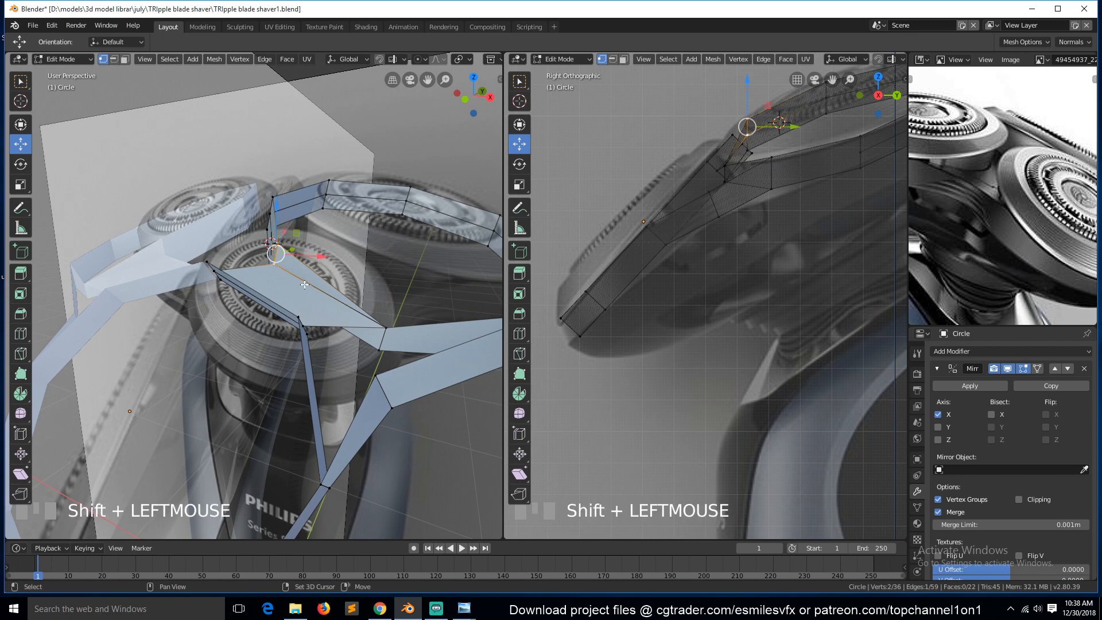
key("m")
left_click(269, 290)
Undo the two vertex merges.
key("a")
scroll(344, 350, "down", 3)
middle_click_drag(349, 374, 281, 362)
scroll(949, 241, "down", 3)
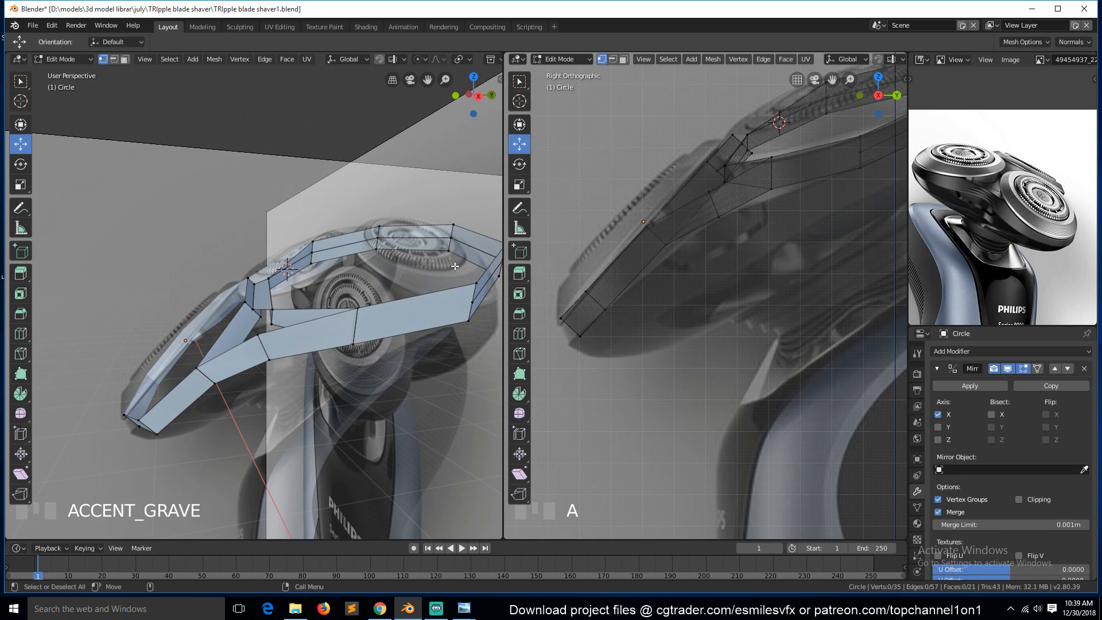
key("ctrl+z")
key("ctrl+z")
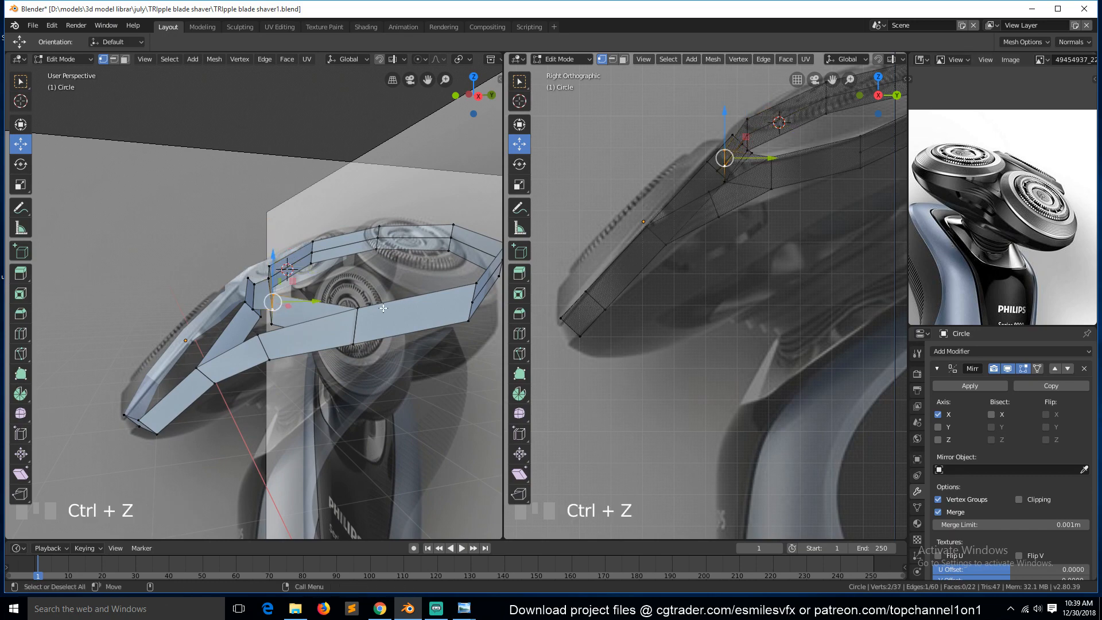
Select the rear head's top edge at the centre seam and enable Clipping on the Mirror modifier.
key("KP_1")
key("alt+a")
scroll(218, 288, "up", 2)
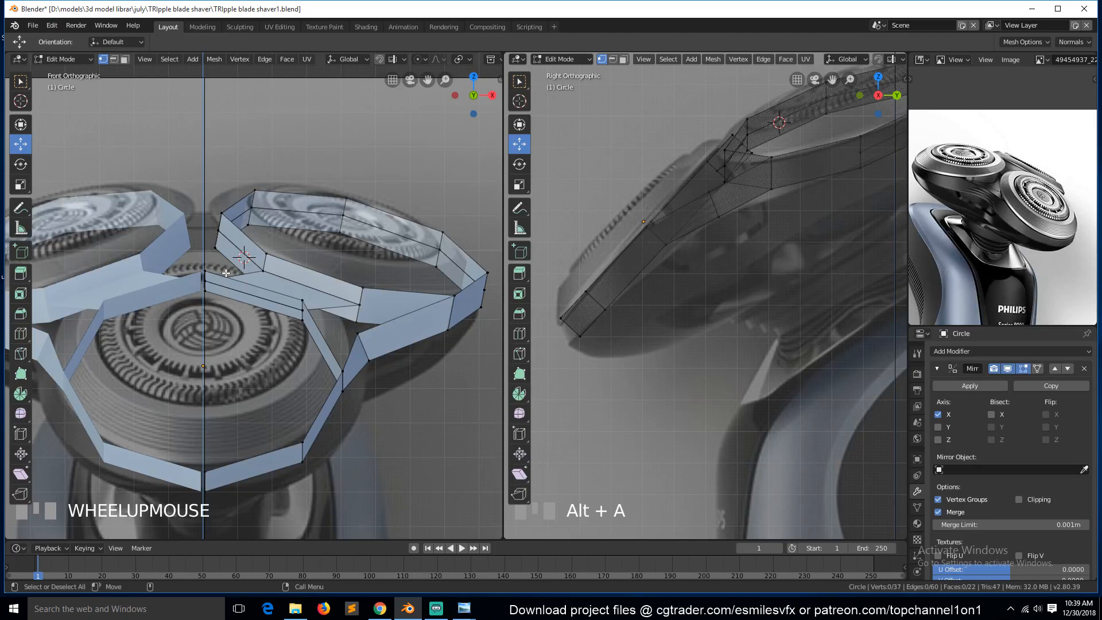
key("3")
left_click(247, 260)
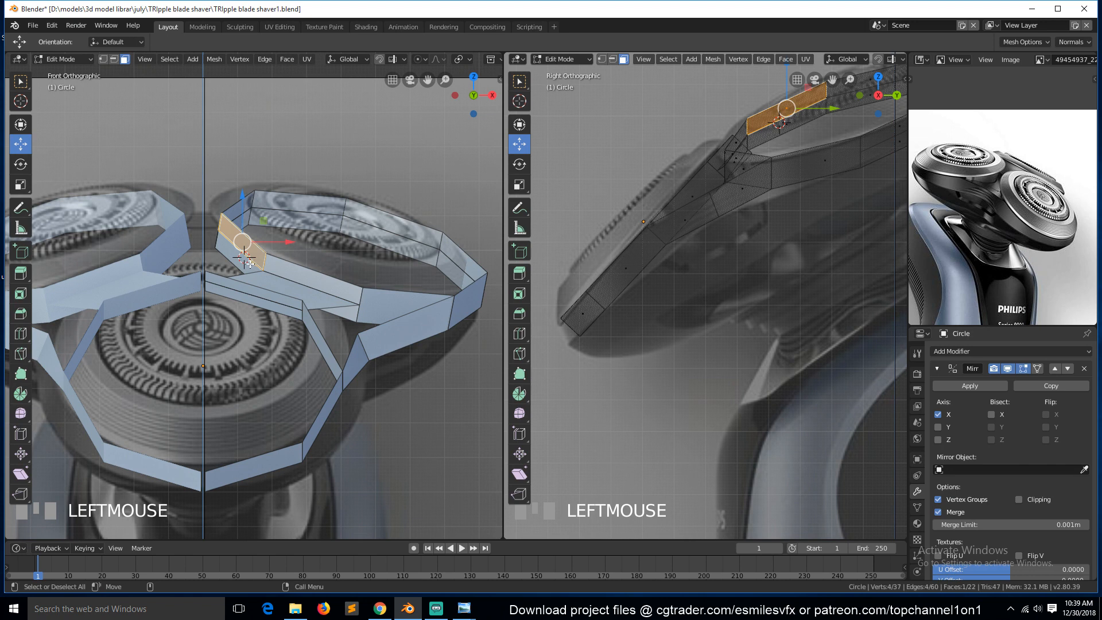
key("2")
left_click(249, 260)
scroll(981, 494, "down", 1)
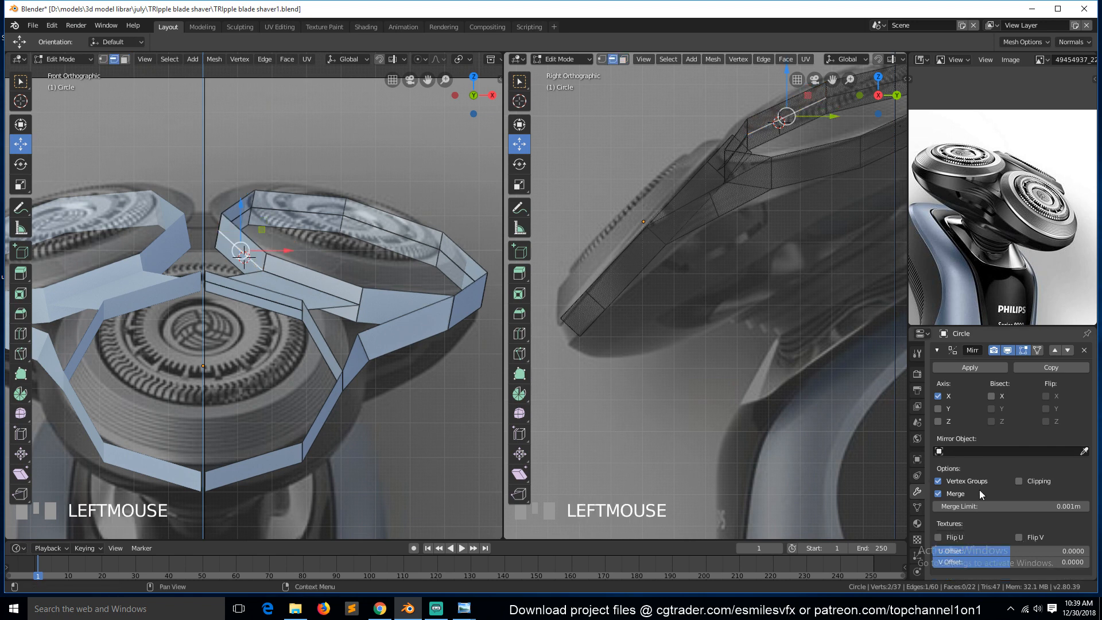
left_click(1019, 482)
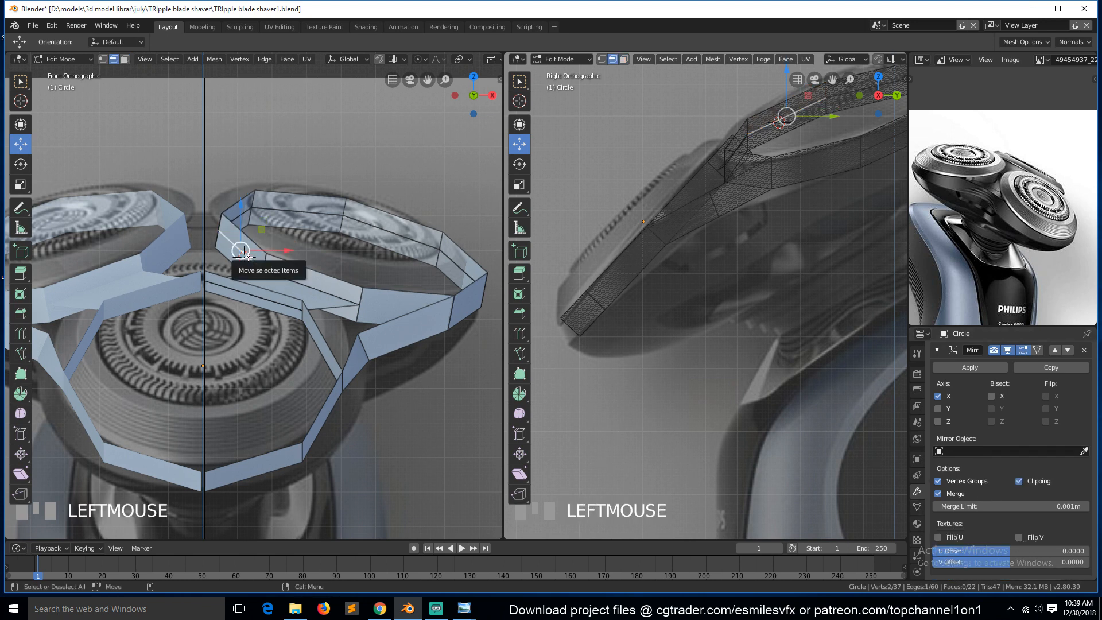
Extrude the seam edge in place and fill a face toward the neighbouring vertex.
key("e")
right_click(259, 265)
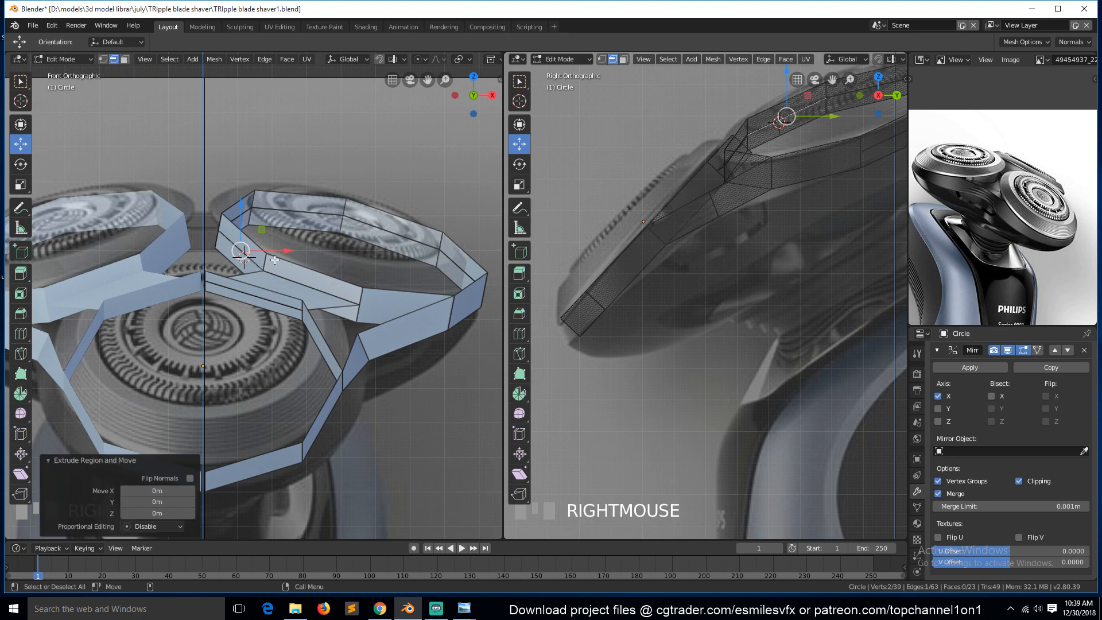
left_click_drag(281, 251, 184, 261)
middle_click_drag(185, 261, 249, 268)
left_click(253, 257)
left_click(264, 257, "shift")
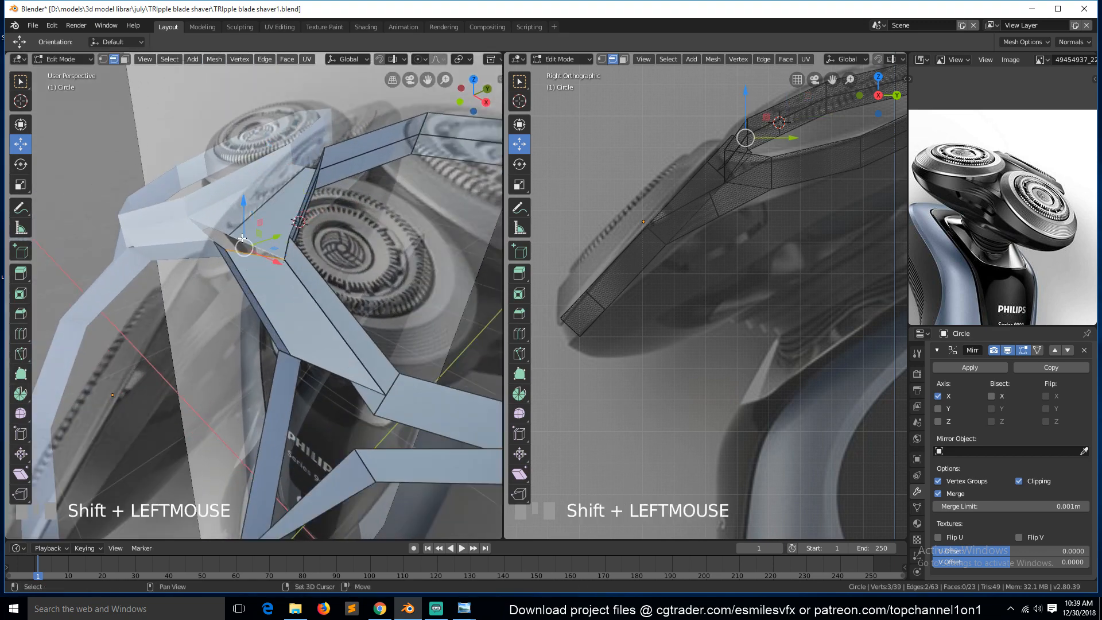
key("f")
Delete the newly extruded vertices at the seam.
middle_click_drag(323, 376, 235, 297)
left_click(327, 277)
key("x")
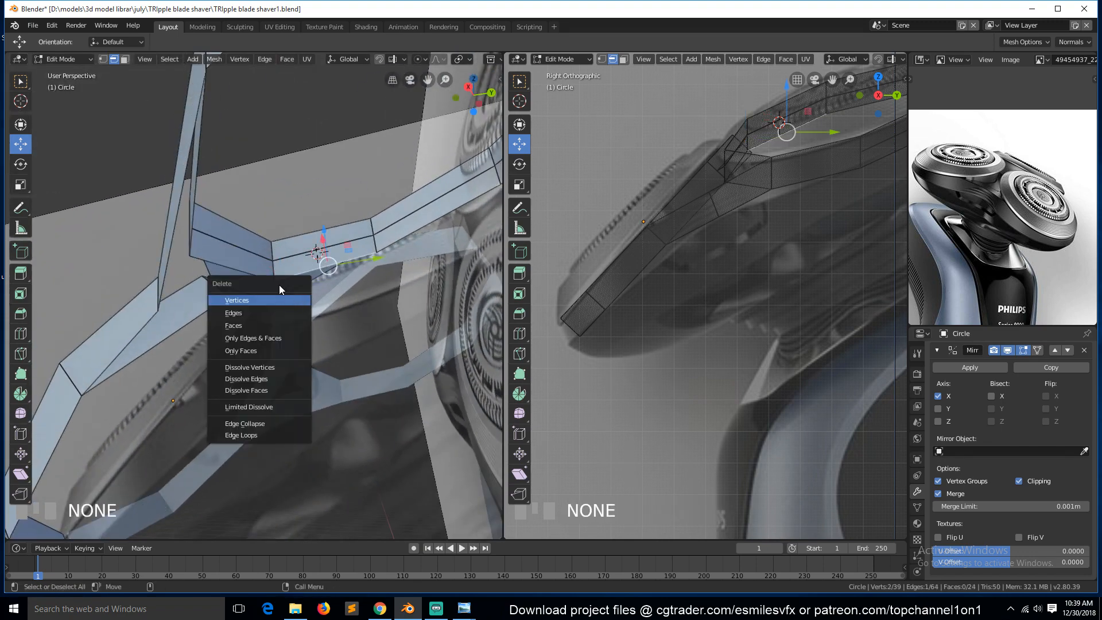
left_click(280, 294)
Connect two vertices across the bridge face with a vertex path cut in vertex mode.
key("grave")
middle_click_drag(278, 294, 347, 318)
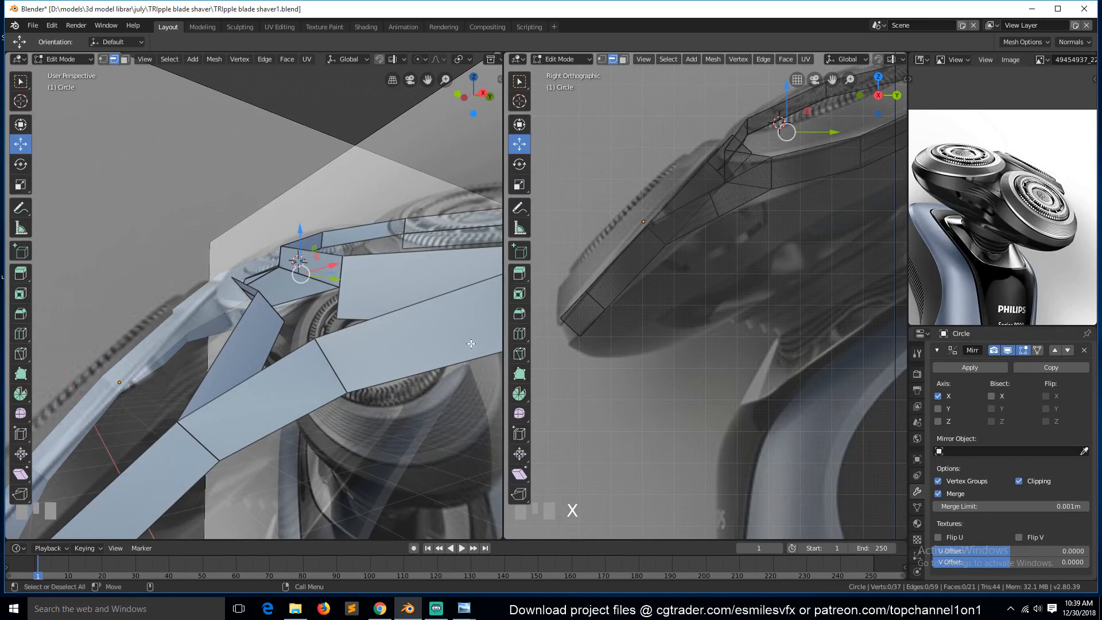
middle_click_drag(285, 324, 258, 328)
key("1")
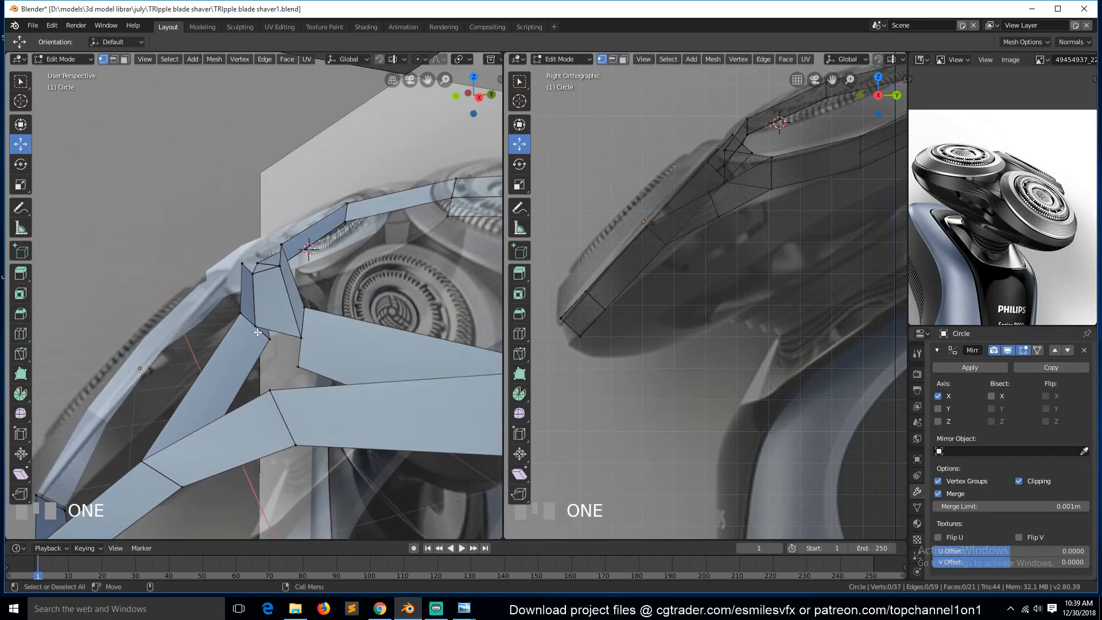
left_click(255, 326)
left_click(158, 458, "shift")
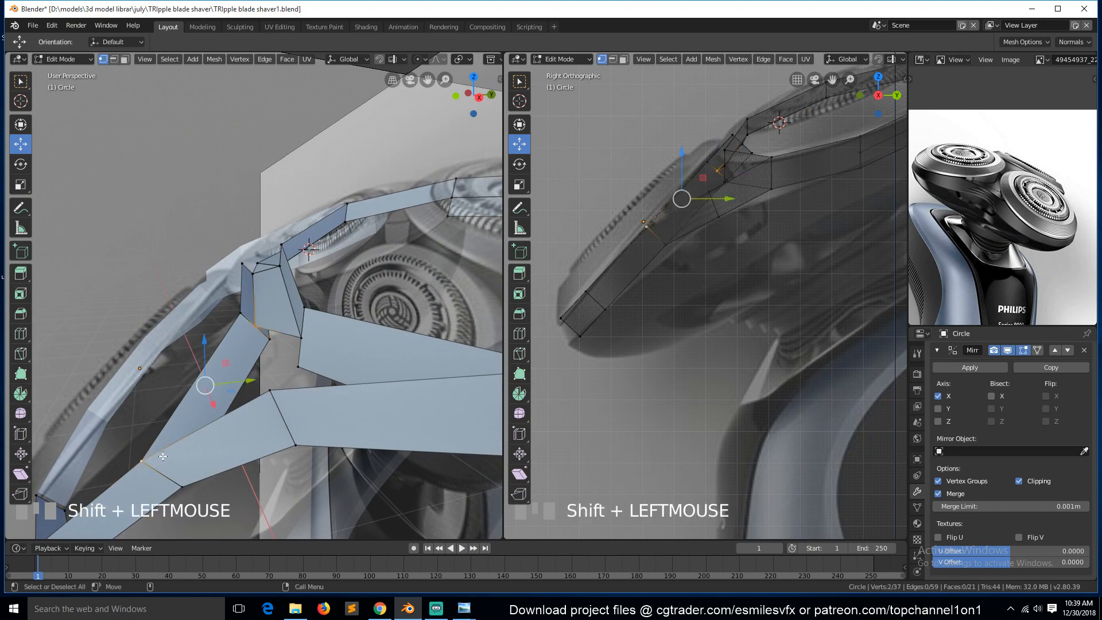
key("j")
Connect another pair of vertices on the front bridge with a vertex path cut, then deselect all.
left_click(302, 337)
scroll(387, 361, "down", 4)
middle_click_drag(382, 336, 407, 339)
key("grave")
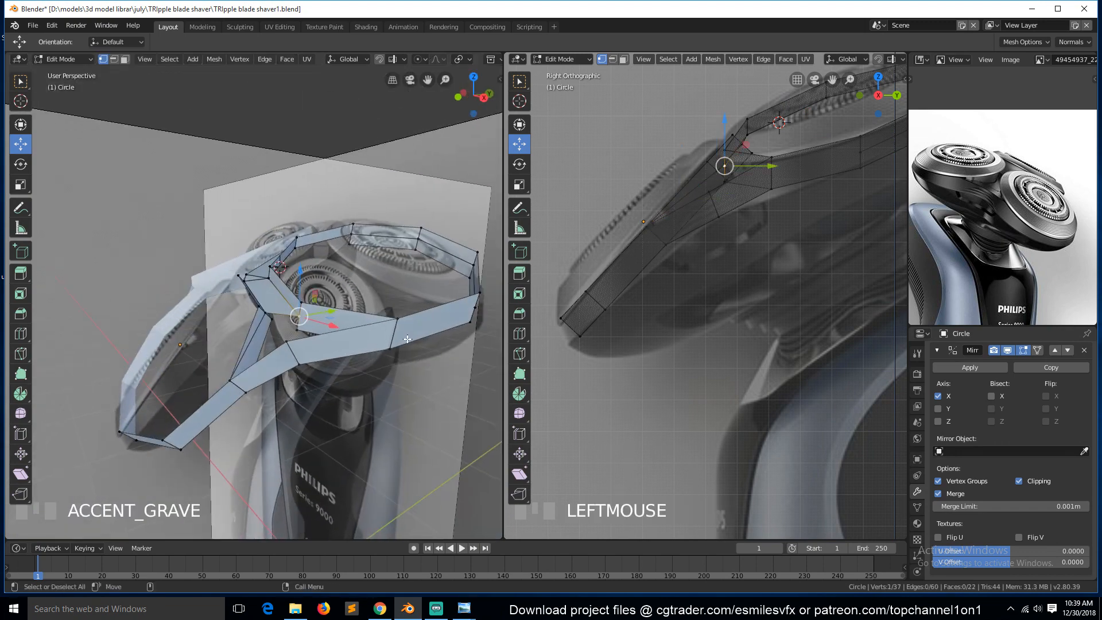
left_click(396, 316, "shift")
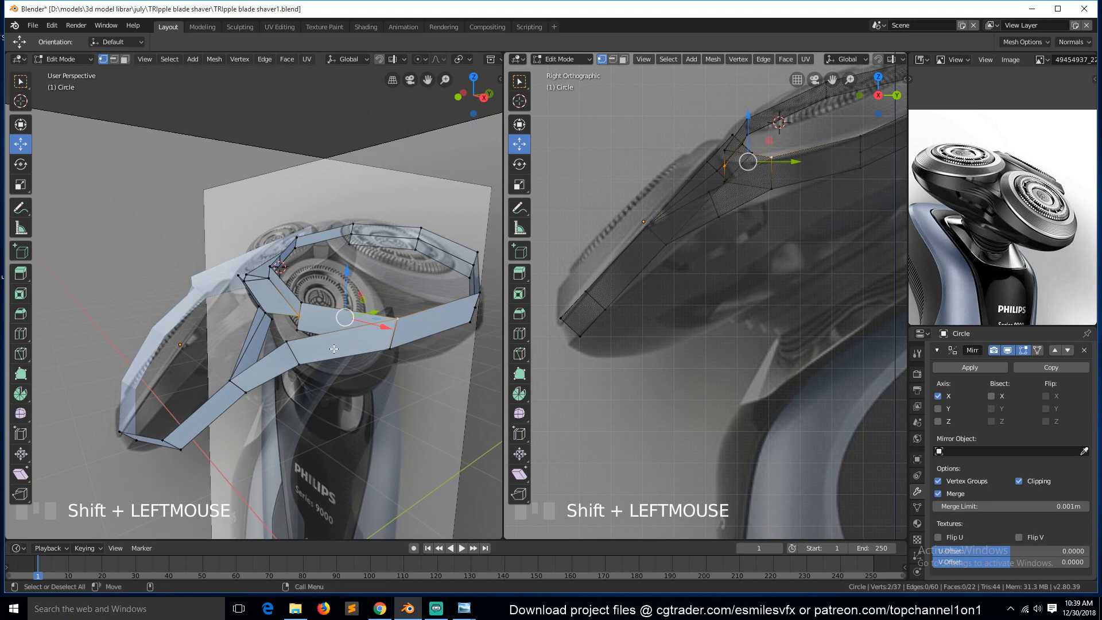
key("g")
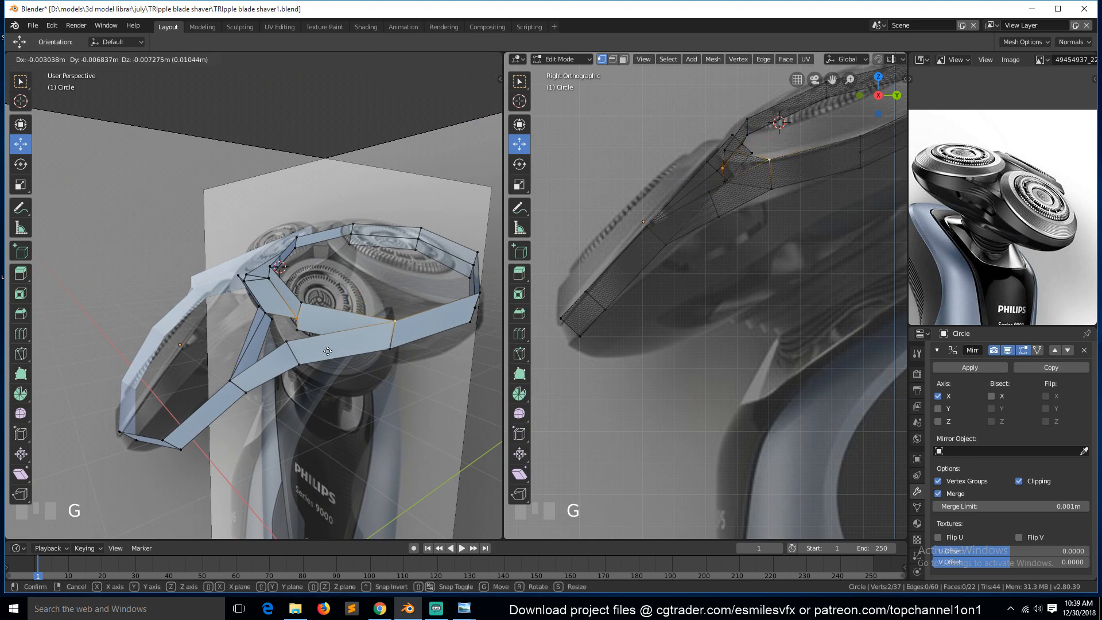
right_click(327, 351)
key("j")
key("alt+a")
Extrude the top seam edge of the rear head in place and check the mirrored result in object mode.
key("grave")
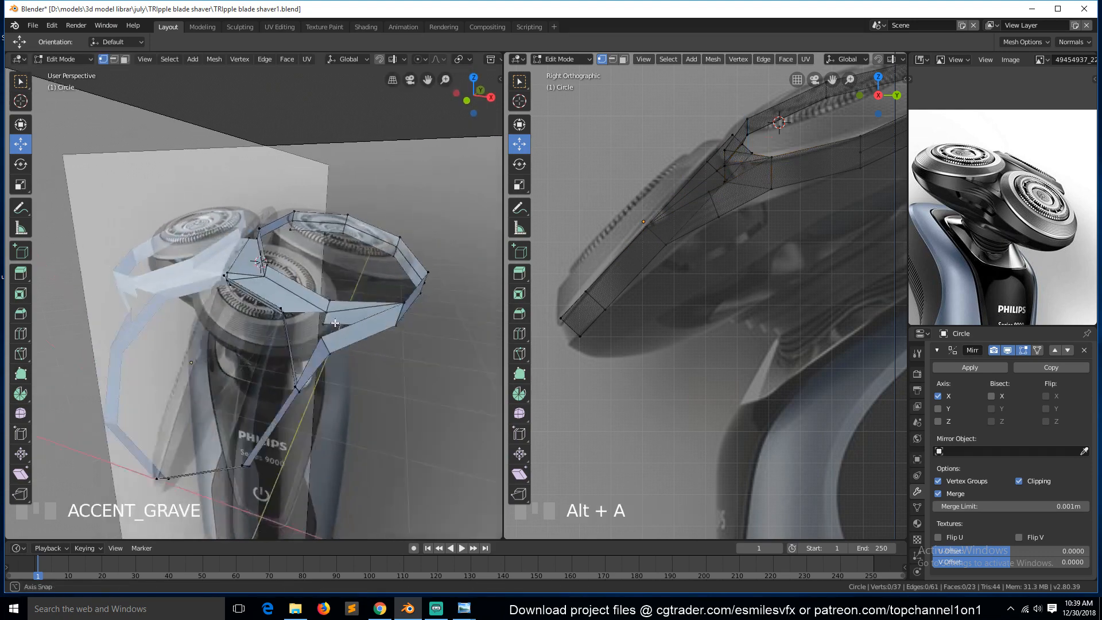
mouse_move(340, 327)
middle_mouse_down()
mouse_move(294, 333)
mouse_move(324, 325)
middle_mouse_up()
middle_click_drag(309, 324, 252, 382)
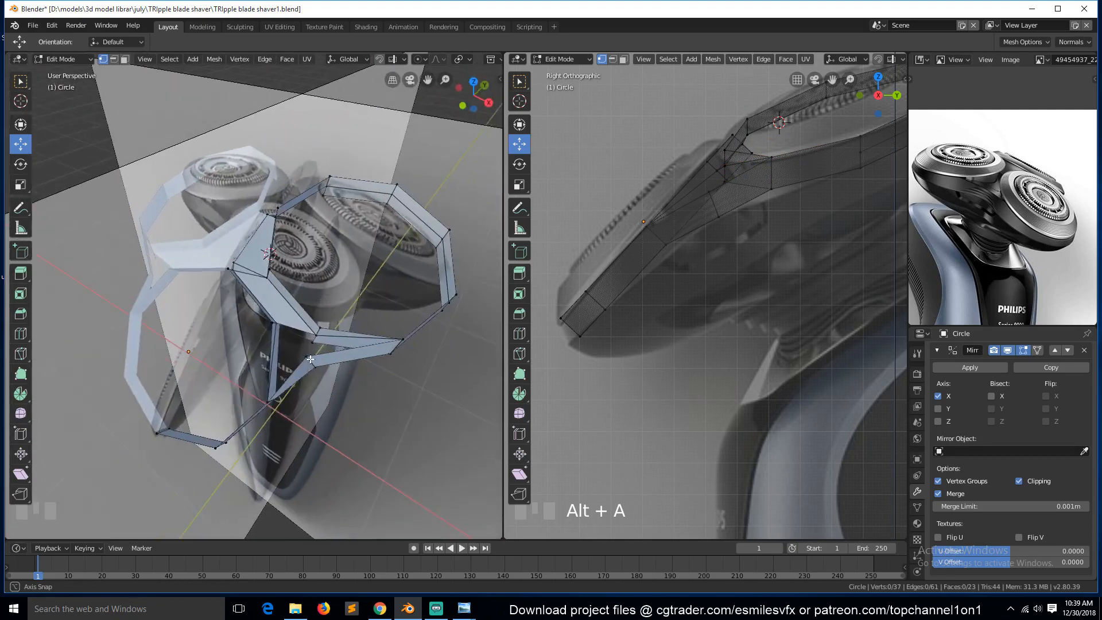
key("2")
left_click(319, 210)
middle_click_drag(319, 210, 344, 205)
key("e")
right_click(341, 200)
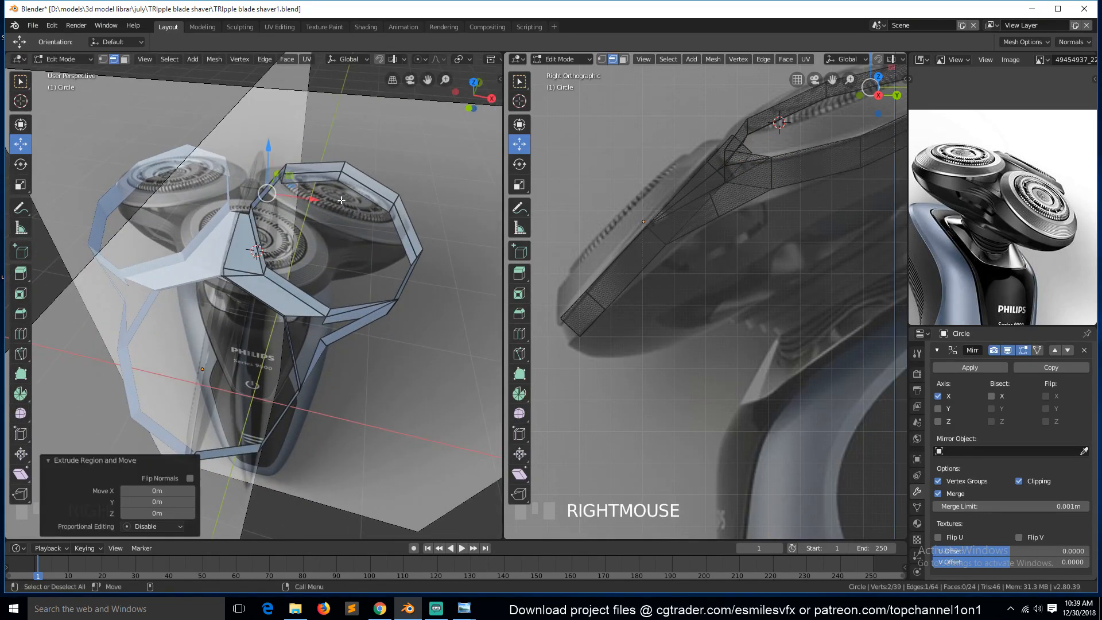
left_click_drag(301, 199, 233, 197)
key("Tab")
middle_click_drag(349, 321, 342, 288)
key("Tab")
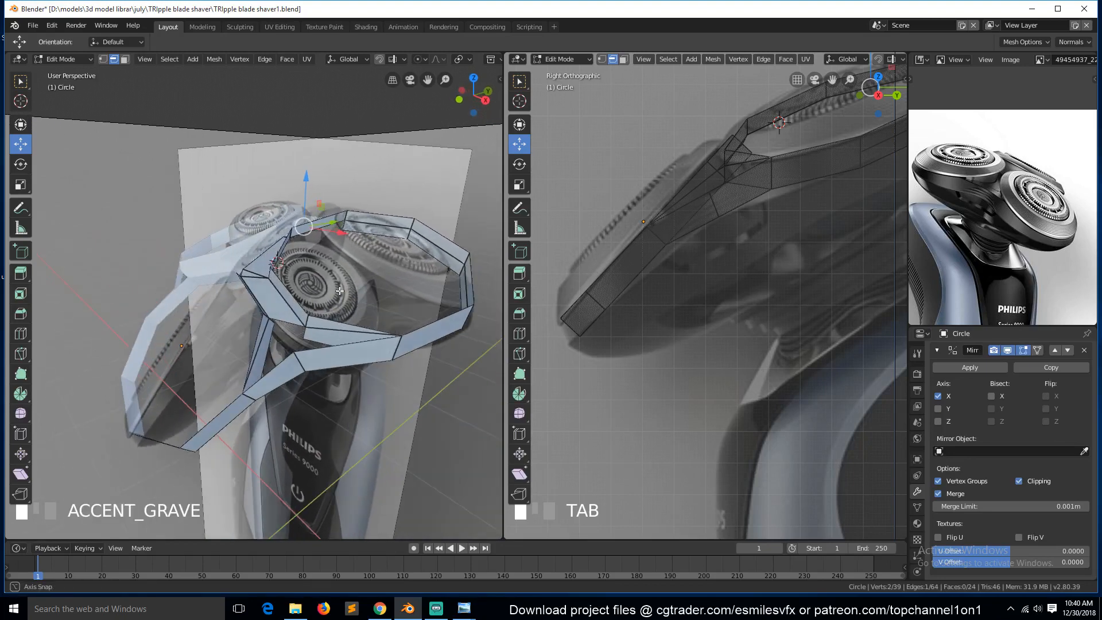
Fill two faces between the seam vertices and the neighbouring bridge vertices.
left_click(341, 329)
left_click(337, 347, "shift")
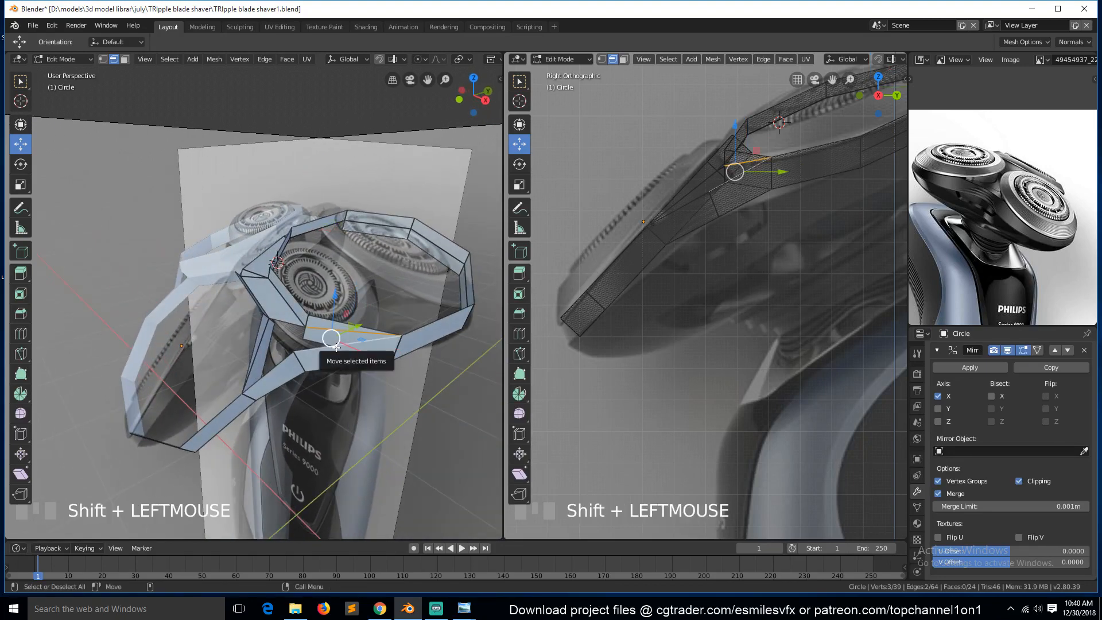
key("f")
left_click(292, 326)
left_click(273, 368, "shift")
key("f")
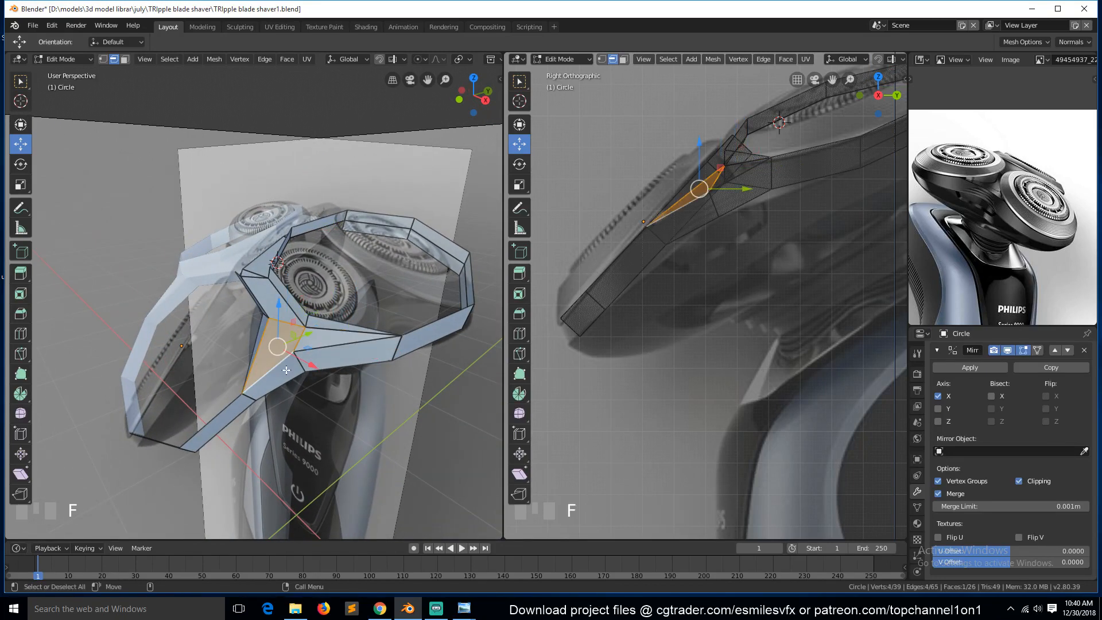
Delete two unwanted vertices near the rear head's junction in vertex mode.
key("grave")
middle_click_drag(272, 368, 244, 273)
key("1")
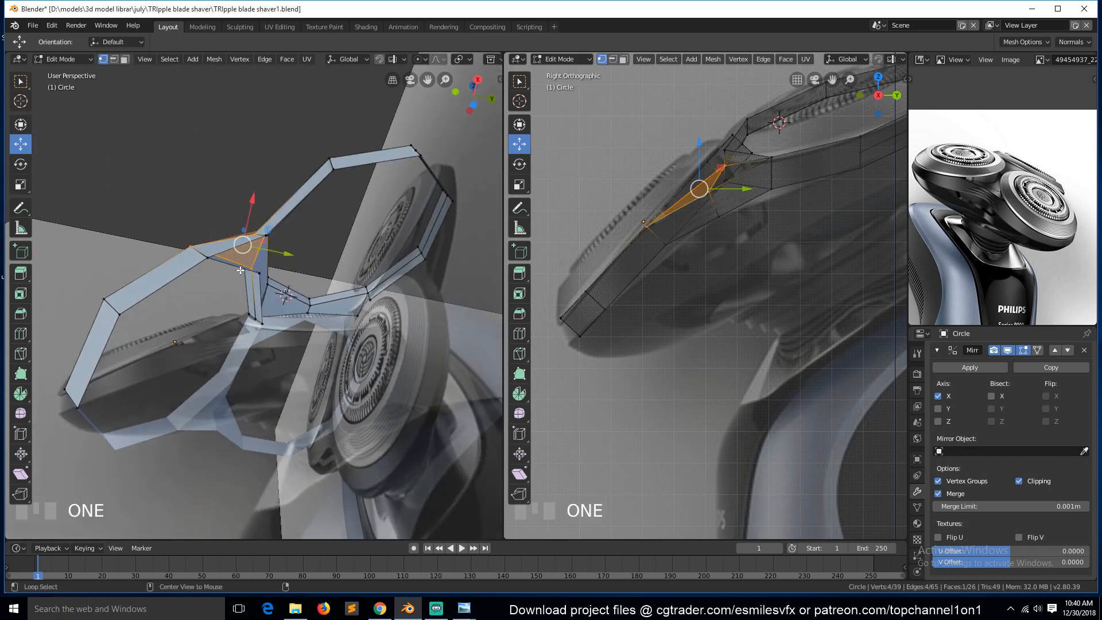
left_click(241, 270, "alt")
left_click(211, 260, "shift")
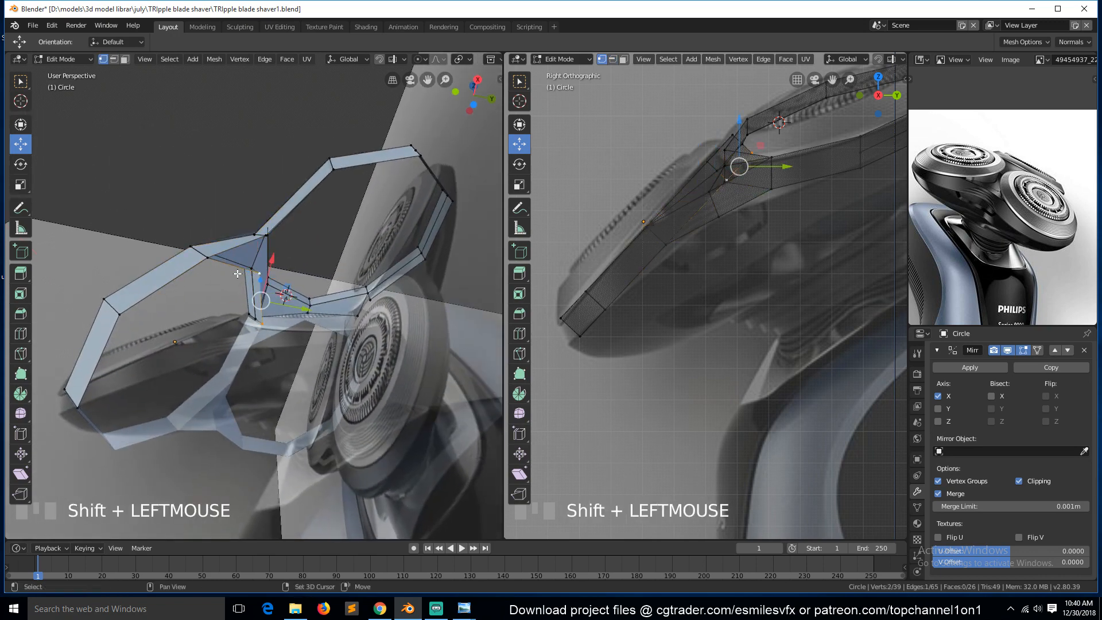
key("x")
left_click(292, 297)
Return to object mode, switch to the front view and save the file.
key("Tab")
key("grave")
middle_click_drag(265, 253, 343, 366)
key("KP_1")
key("ctrl+s")
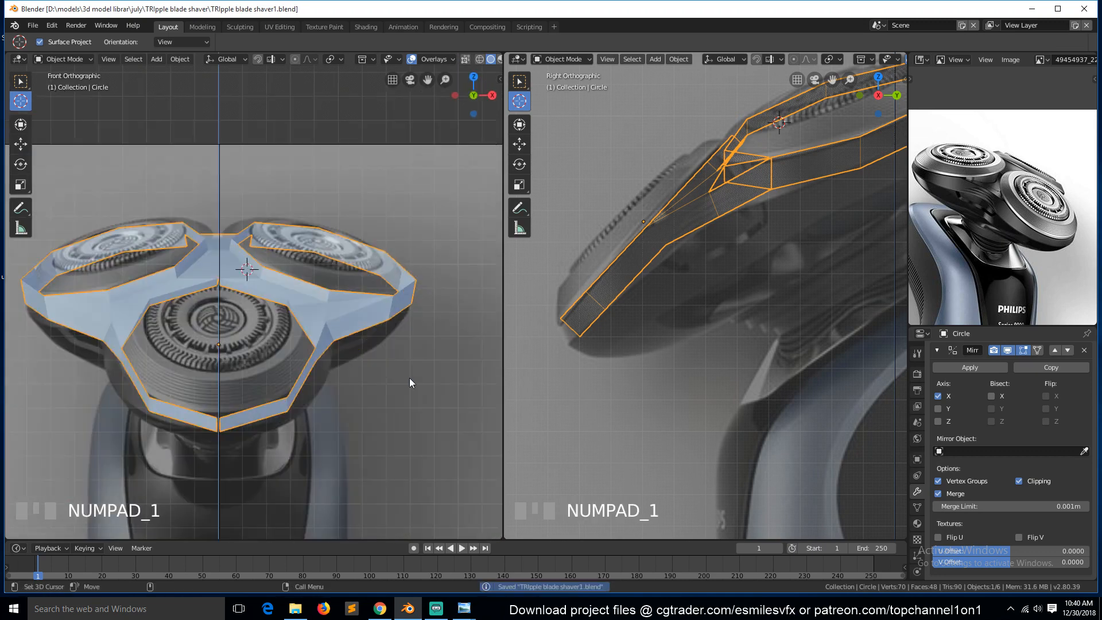
Add a Subdivision Surface modifier to the shaver head below the Mirror modifier.
left_click(938, 349)
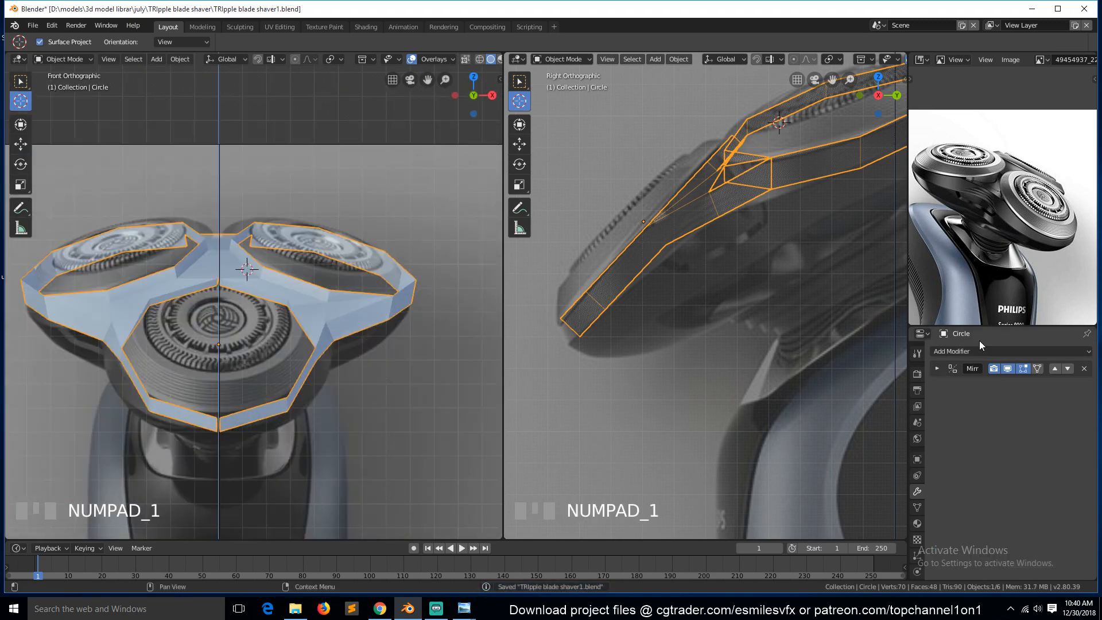
left_click(980, 351)
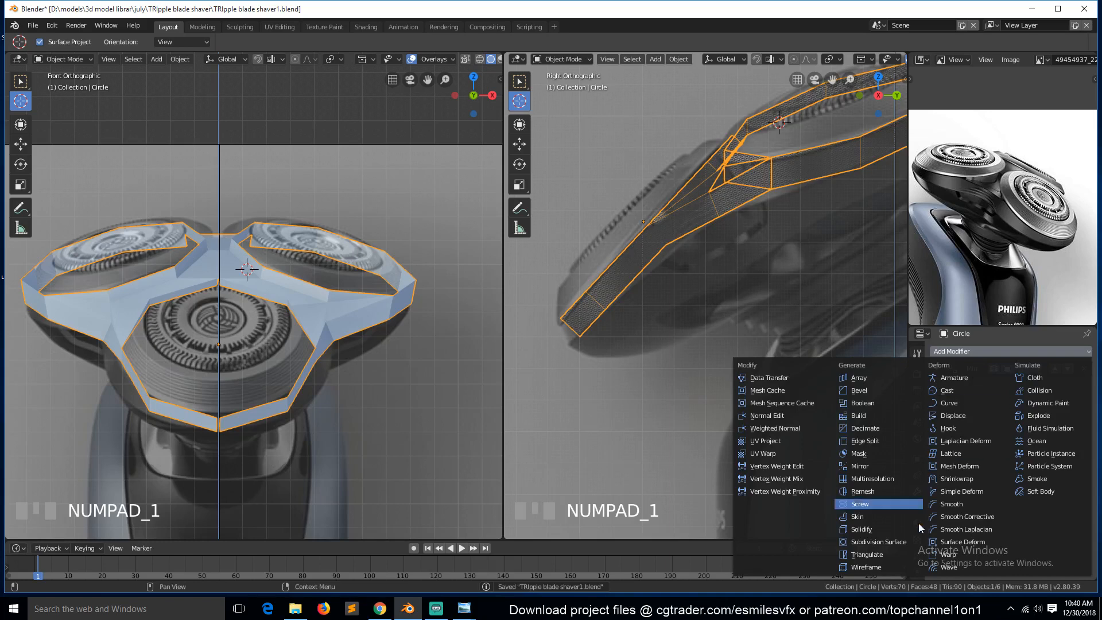
left_click(884, 539)
scroll(219, 267, "up", 2)
scroll(220, 267, "down", 1)
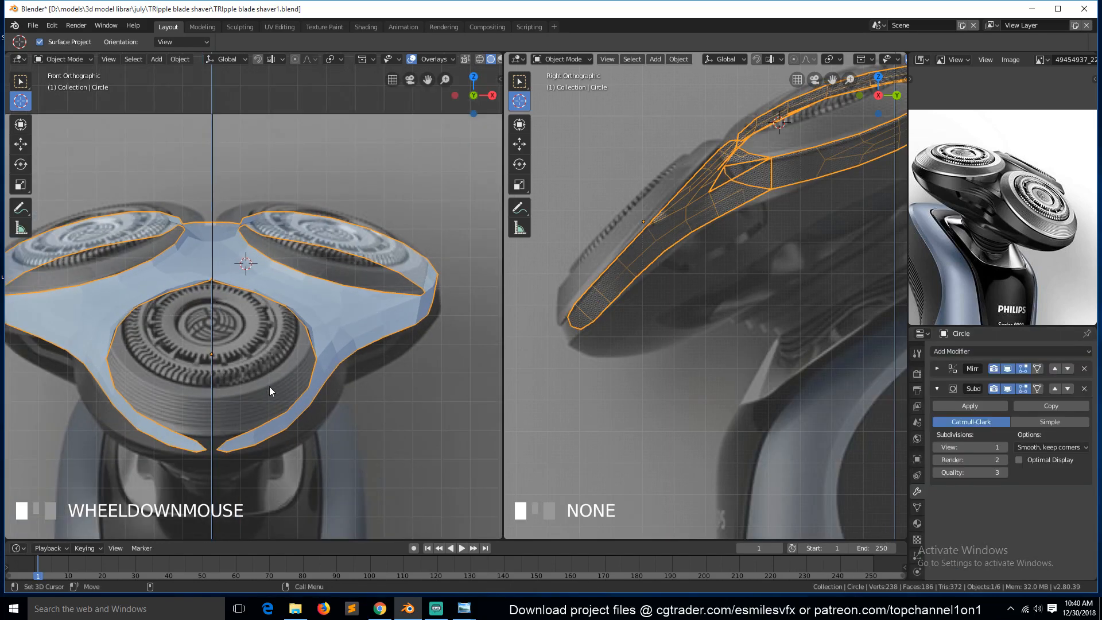
Examine the subdivided shaver head from several angles, toggling between edit and object mode.
key("Tab")
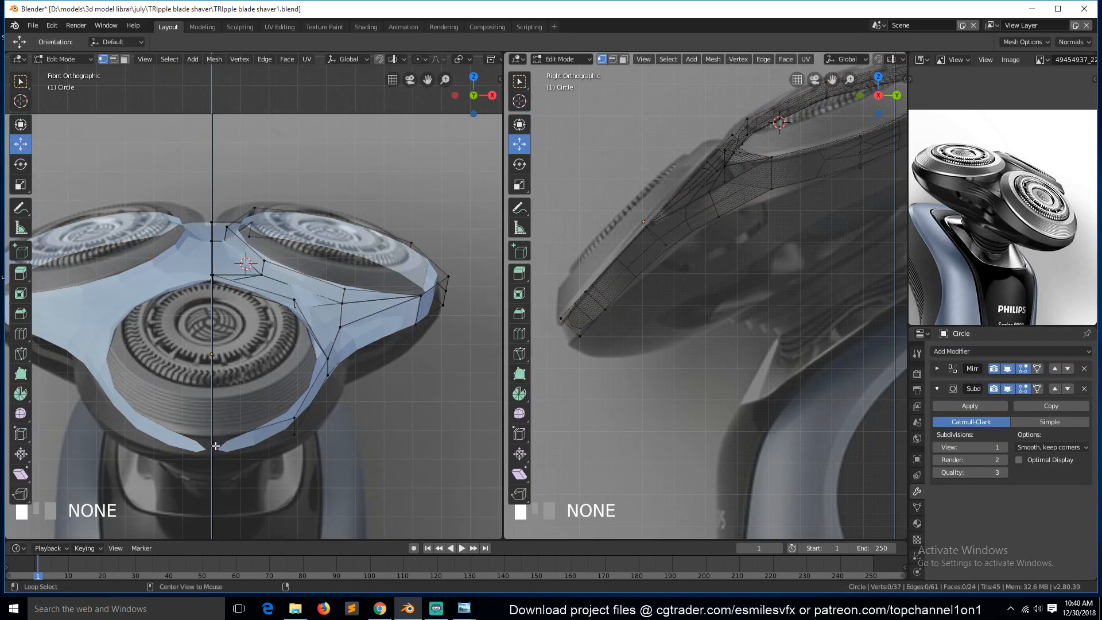
left_click(216, 450, "alt")
left_click_drag(216, 449, 243, 454)
key("Tab")
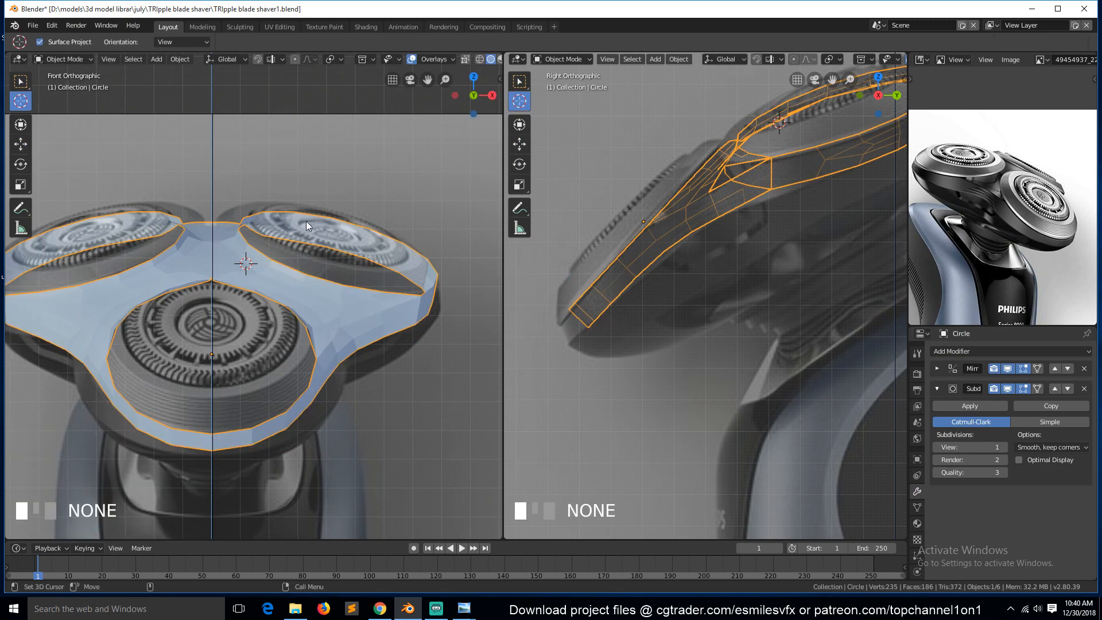
middle_click_drag(311, 222, 287, 257)
key("Tab")
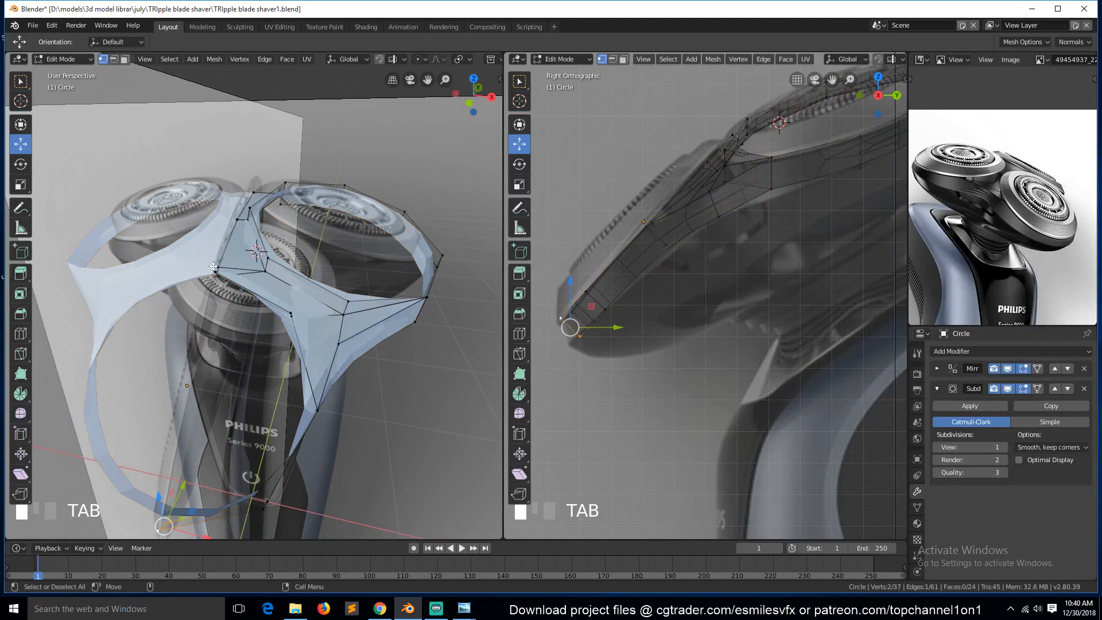
left_click(215, 271, "ctrl")
key("KP_Decimal")
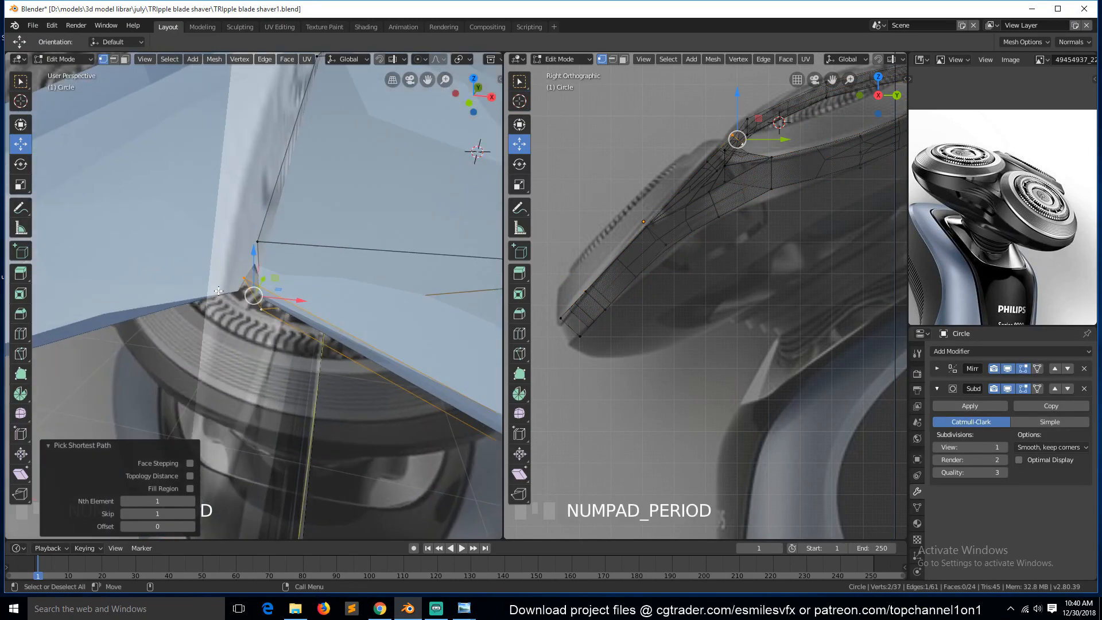
left_click_drag(293, 299, 232, 296)
key("Tab")
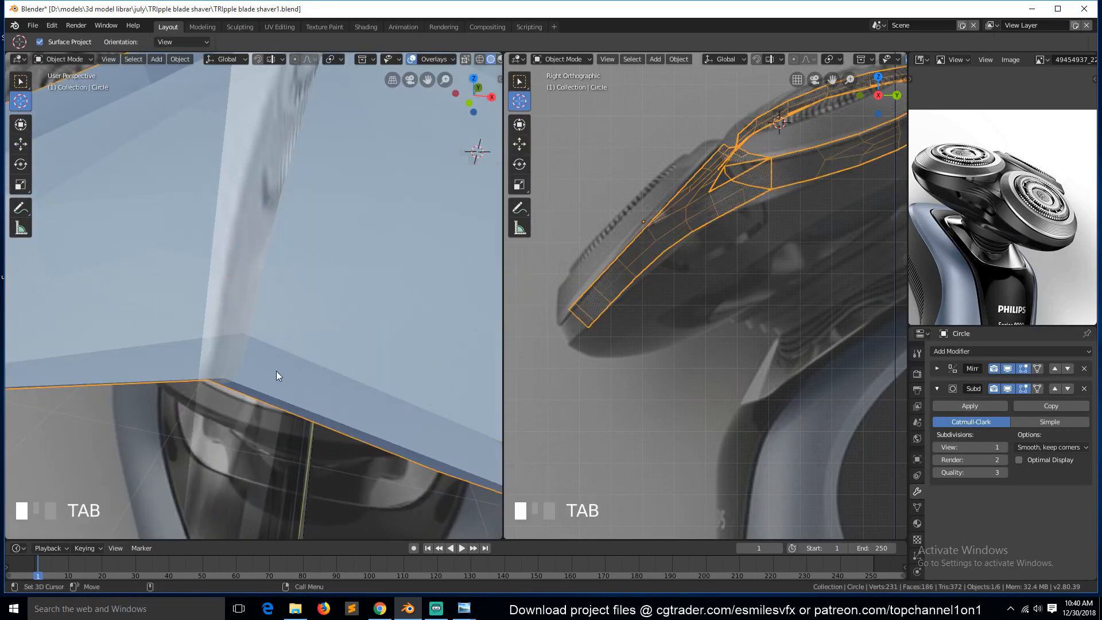
scroll(276, 390, "down", 14)
Save the file and return to the front view of the shaver head.
key("ctrl+s")
key("KP_1")
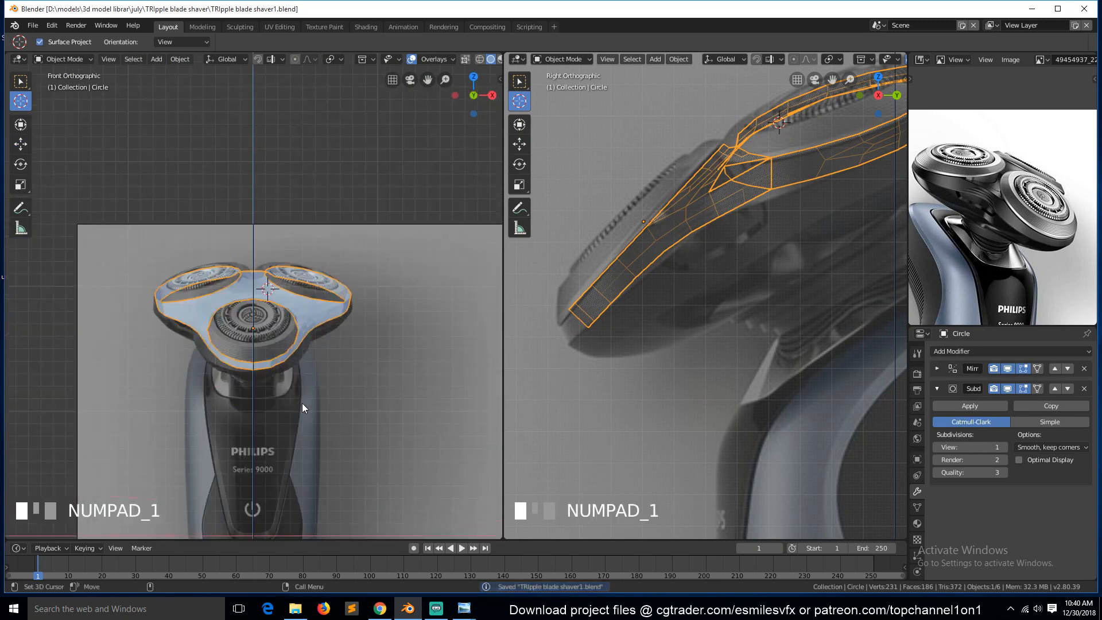
scroll(319, 404, "up", 4)
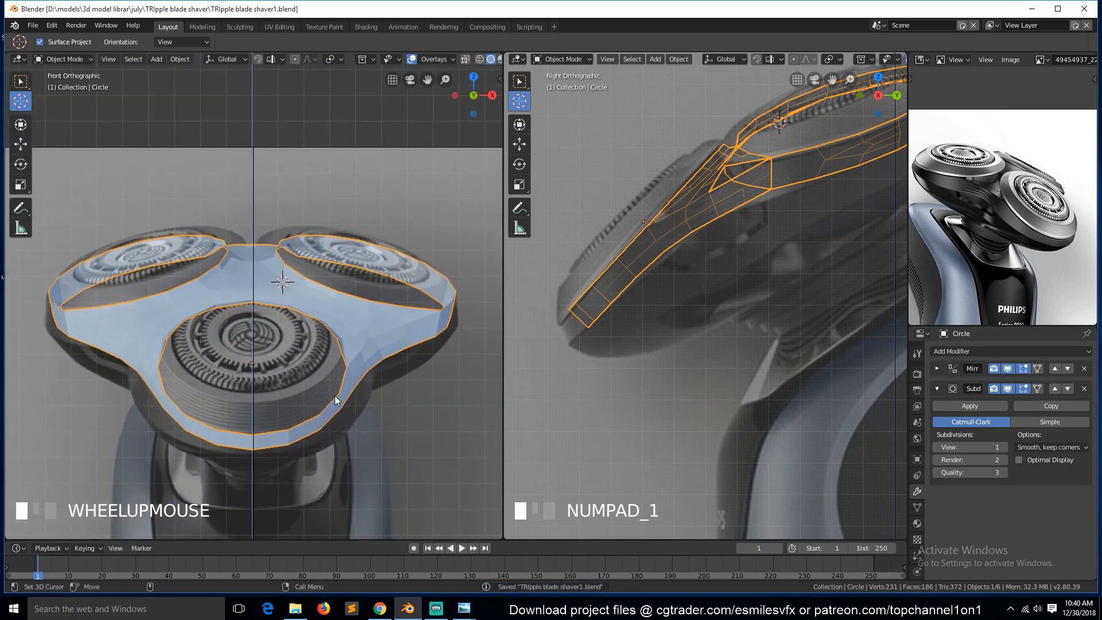
Enter edit mode with nothing selected and switch to wireframe shading in the right side view.
key("Tab")
key("alt+a")
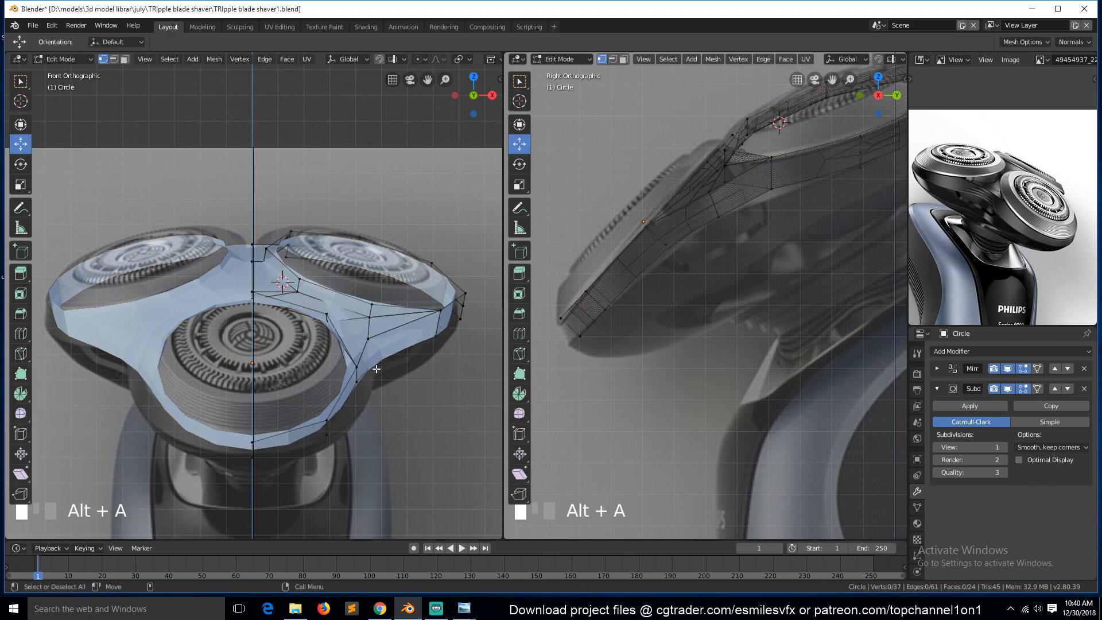
key("KP_3")
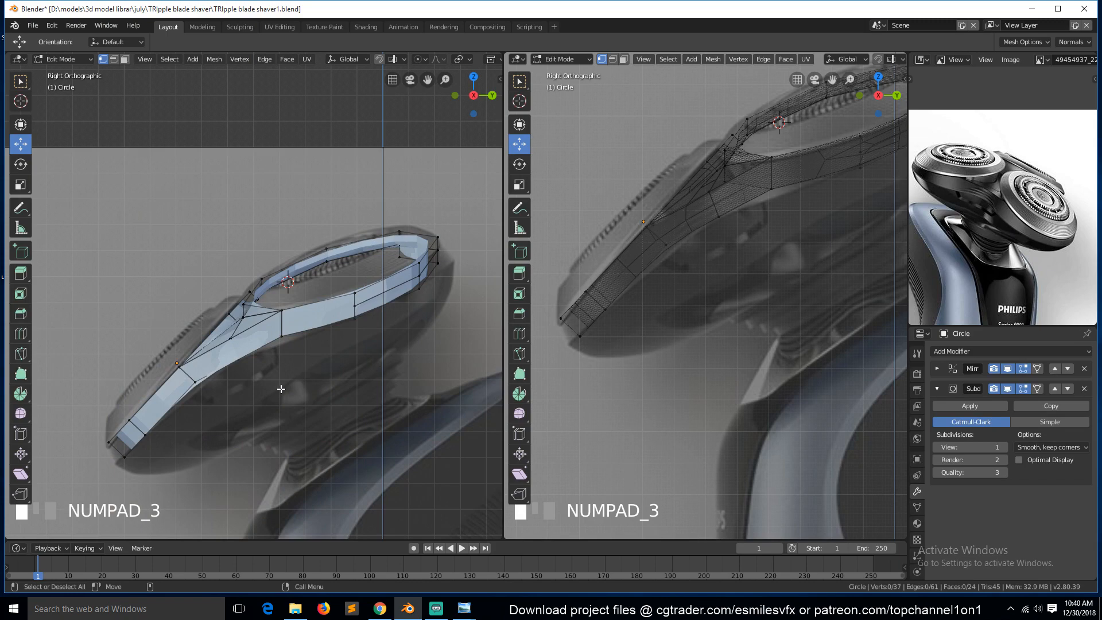
key("z")
left_click(196, 399)
left_click(195, 386)
key("z")
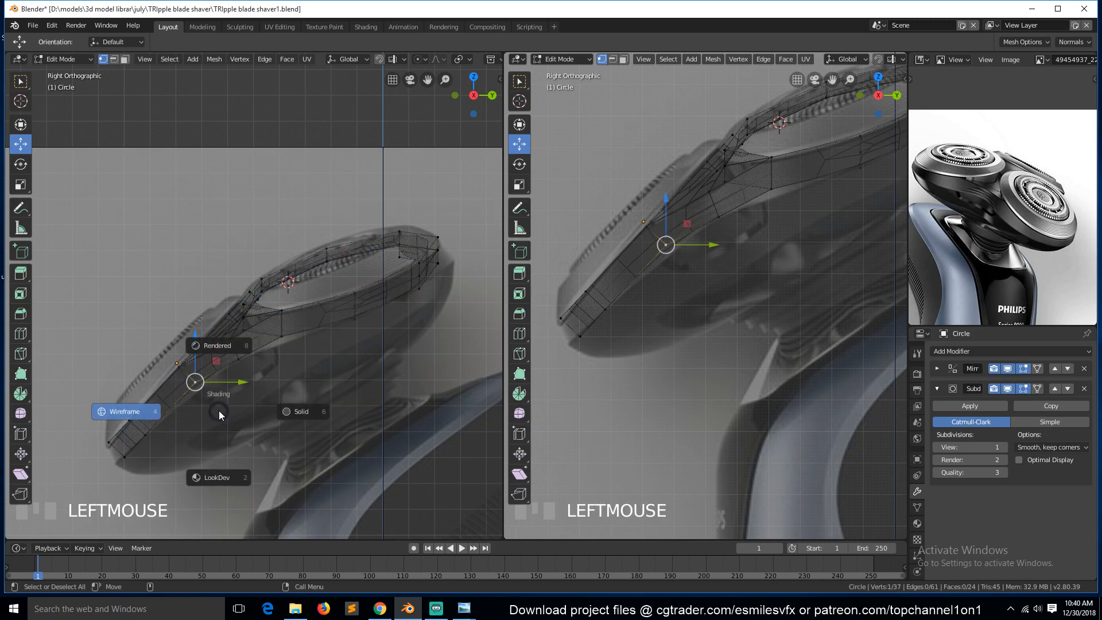
left_click(163, 416)
scroll(208, 423, "up", 2)
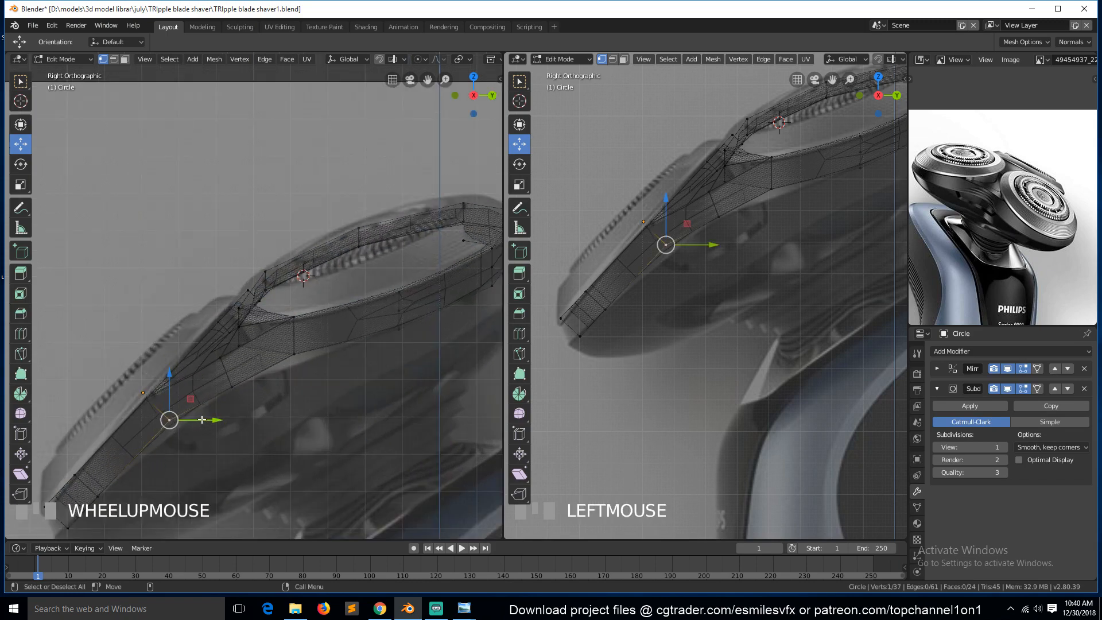
Hide the subdivision in edit mode and move the front head's lower rim vertices to match the side reference.
left_click(1010, 388)
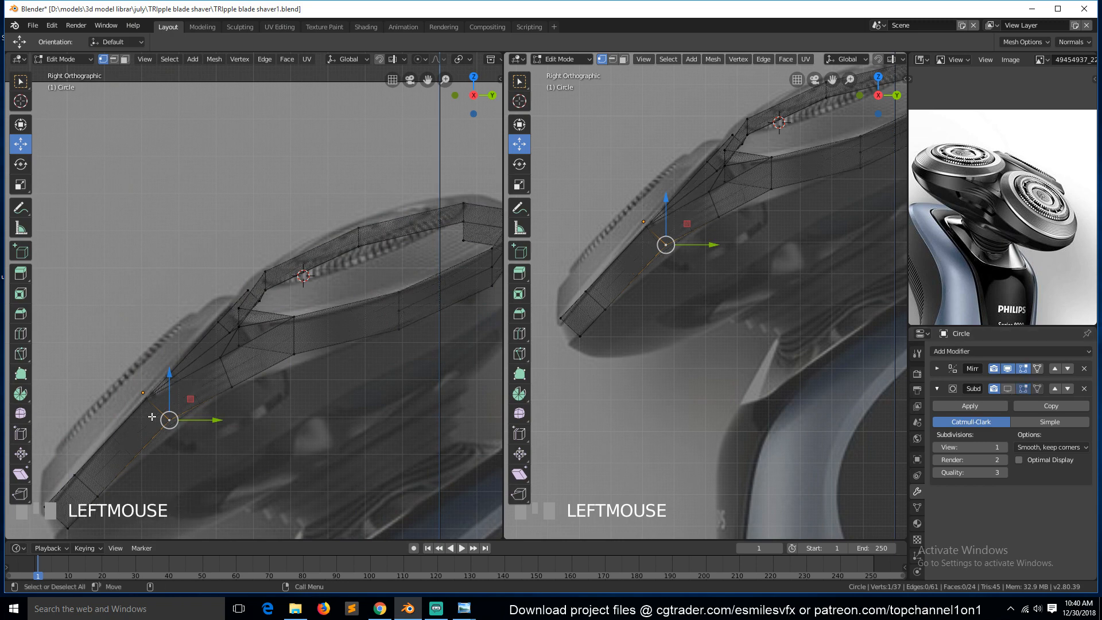
scroll(167, 401, "down", 1)
key("g")
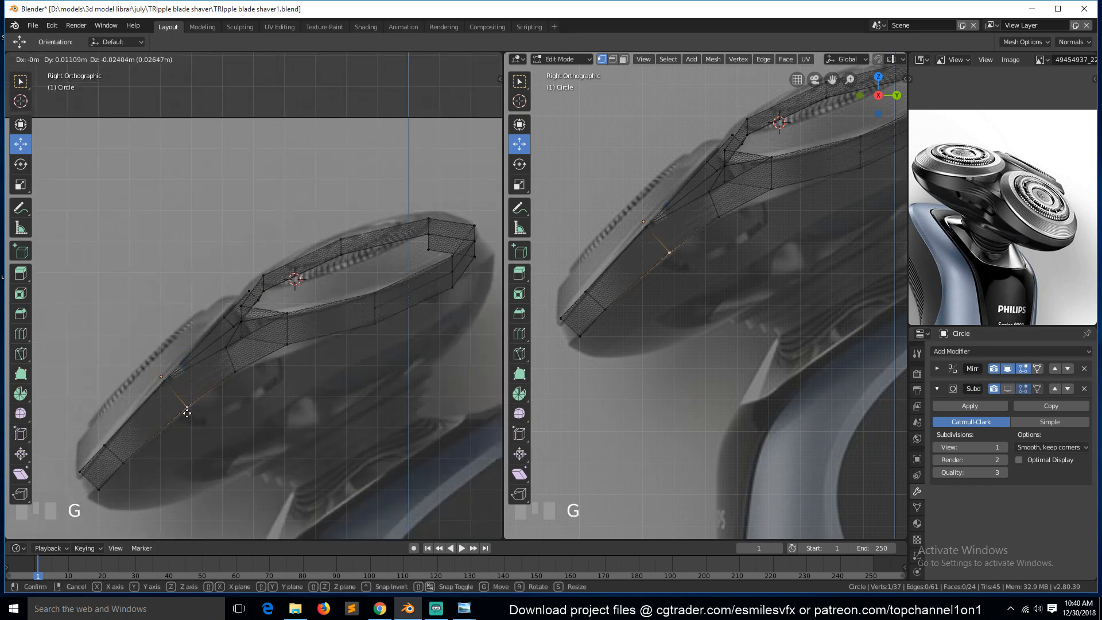
left_click(187, 412)
left_click(291, 345)
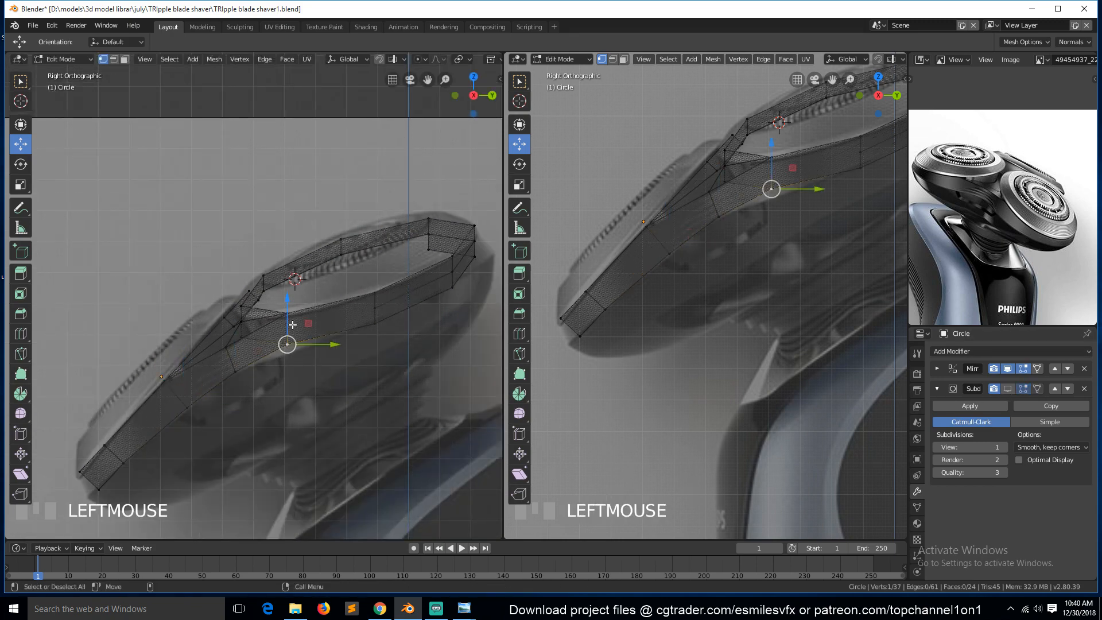
key("g")
left_click(299, 328)
key("g")
left_click(301, 331)
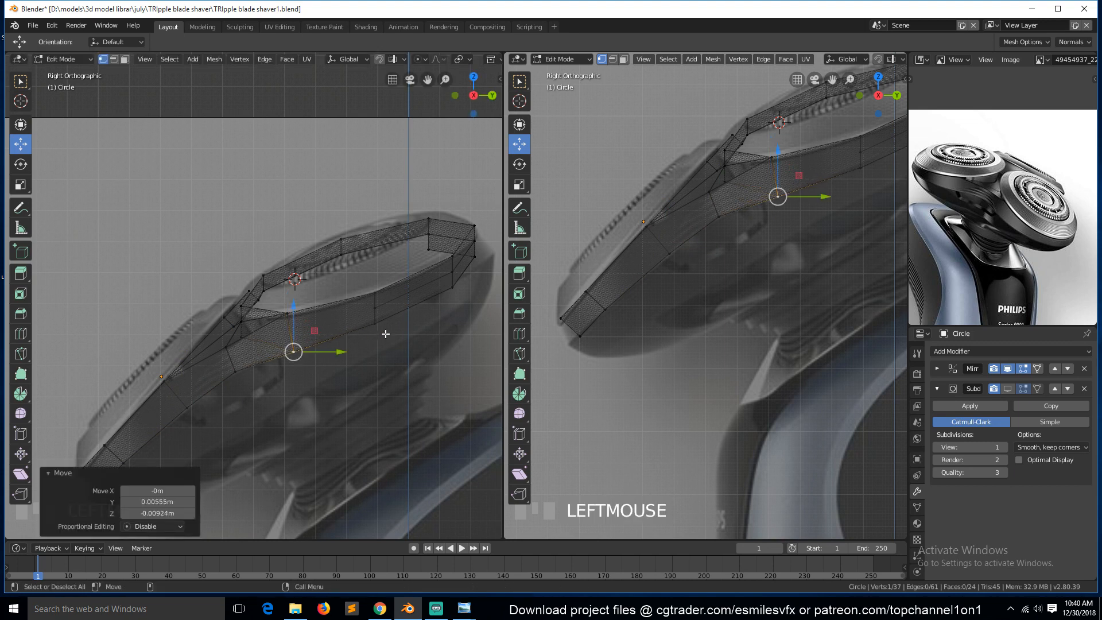
left_click(381, 328)
key("g")
left_click(379, 315)
left_click(447, 294)
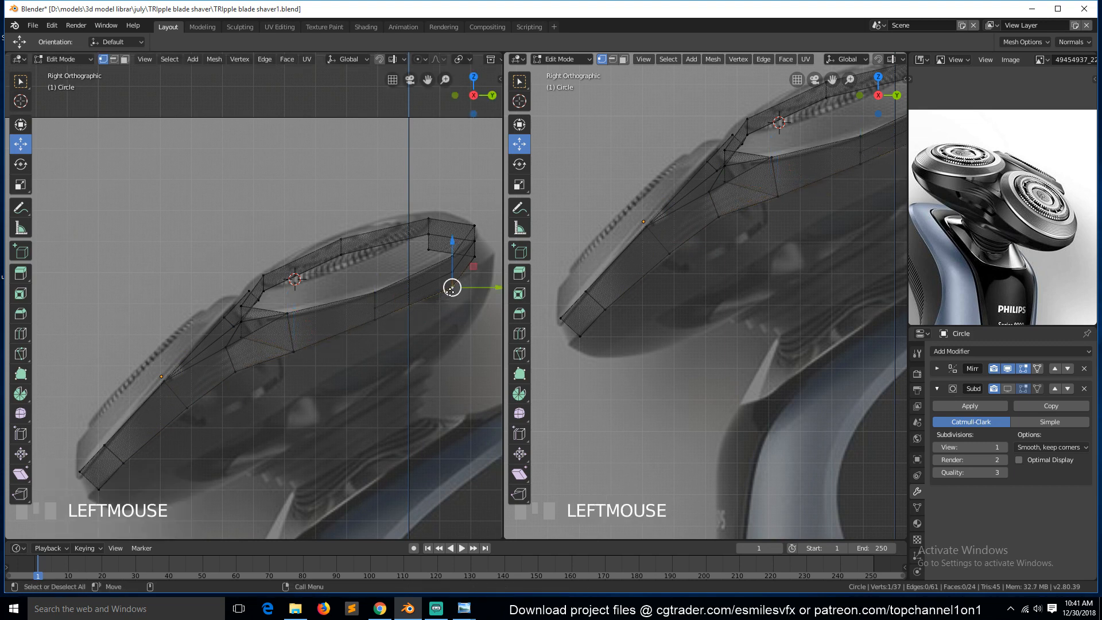
key("g")
left_click(448, 291)
Return to solid shading, select the front head's inner seam edge and extrude it about 0.24 m along X.
key("z")
left_click(505, 296)
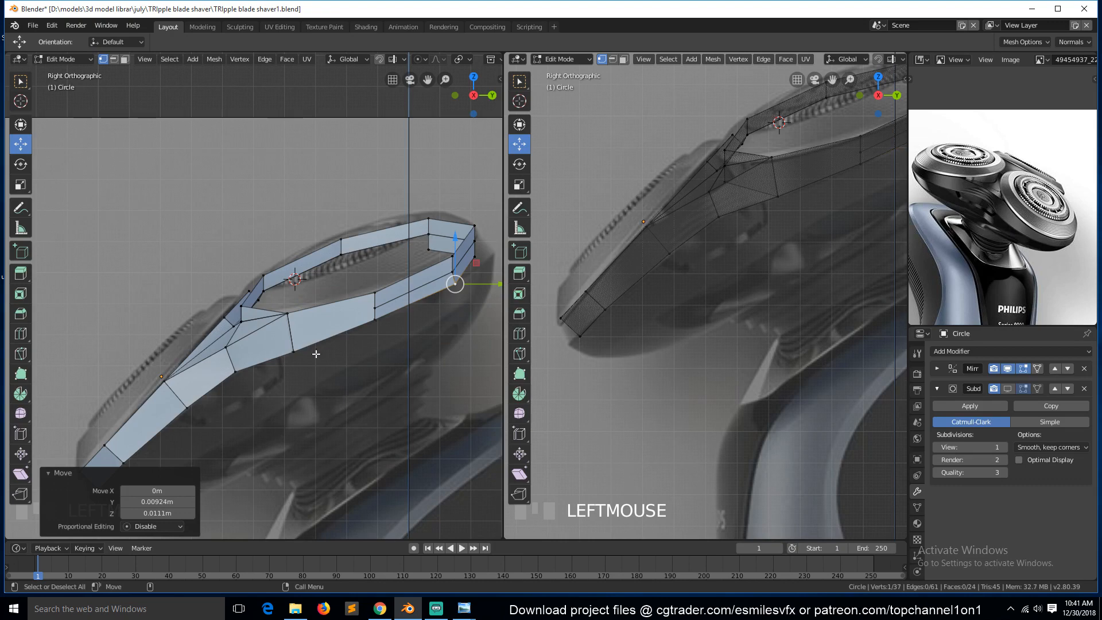
middle_click_drag(316, 354, 226, 343)
left_click(198, 310, "alt")
key("alt+a")
key("2")
left_click(225, 343)
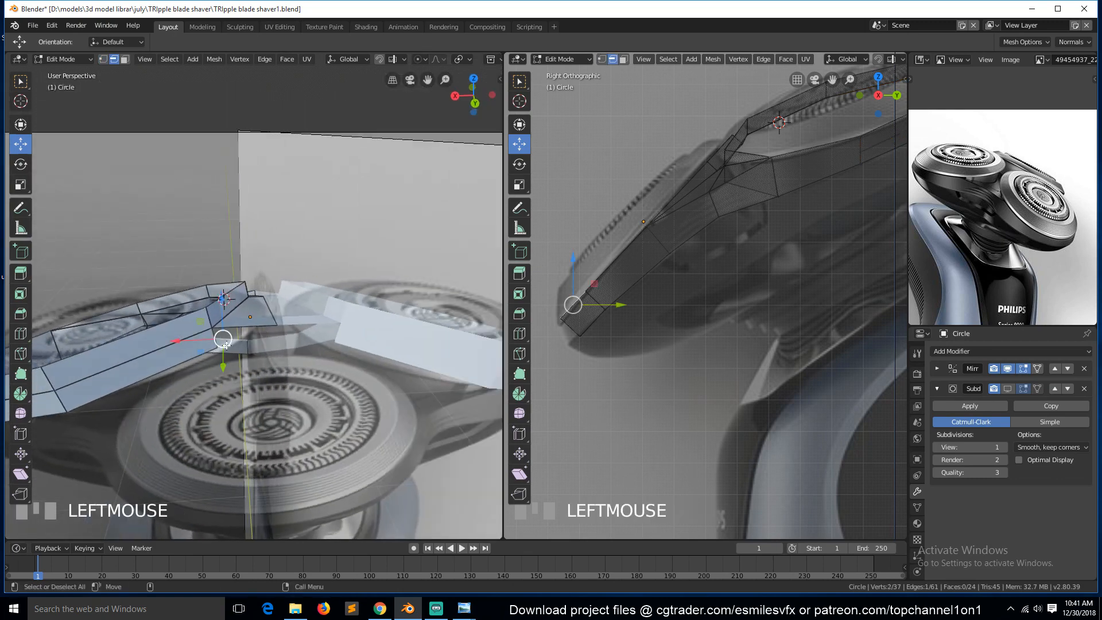
key("alt+a")
left_click(214, 336)
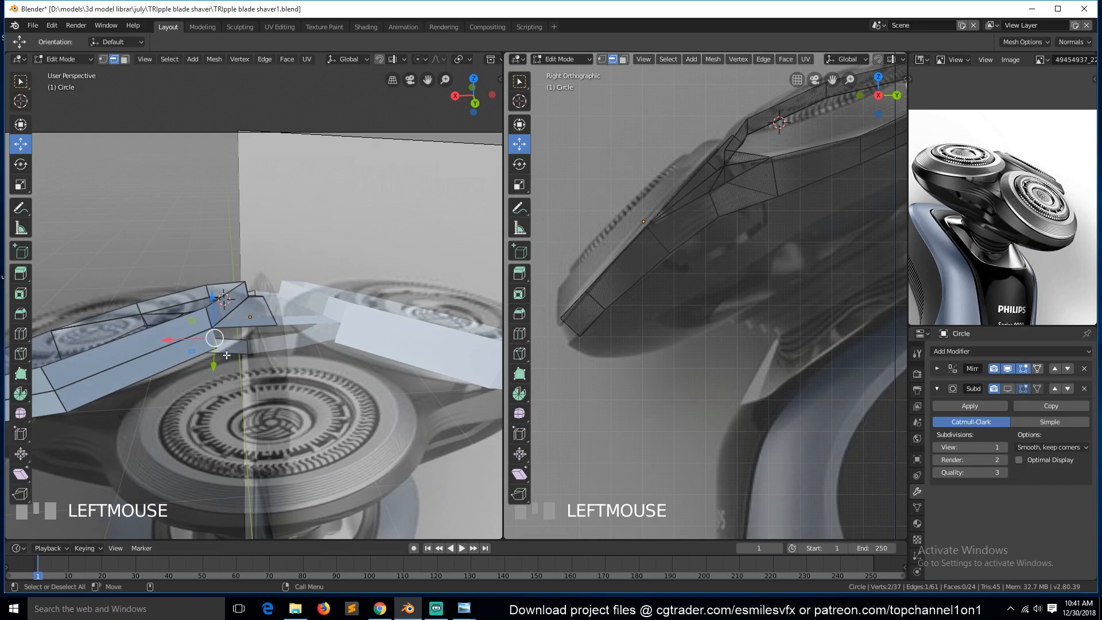
right_click(226, 355)
key("e")
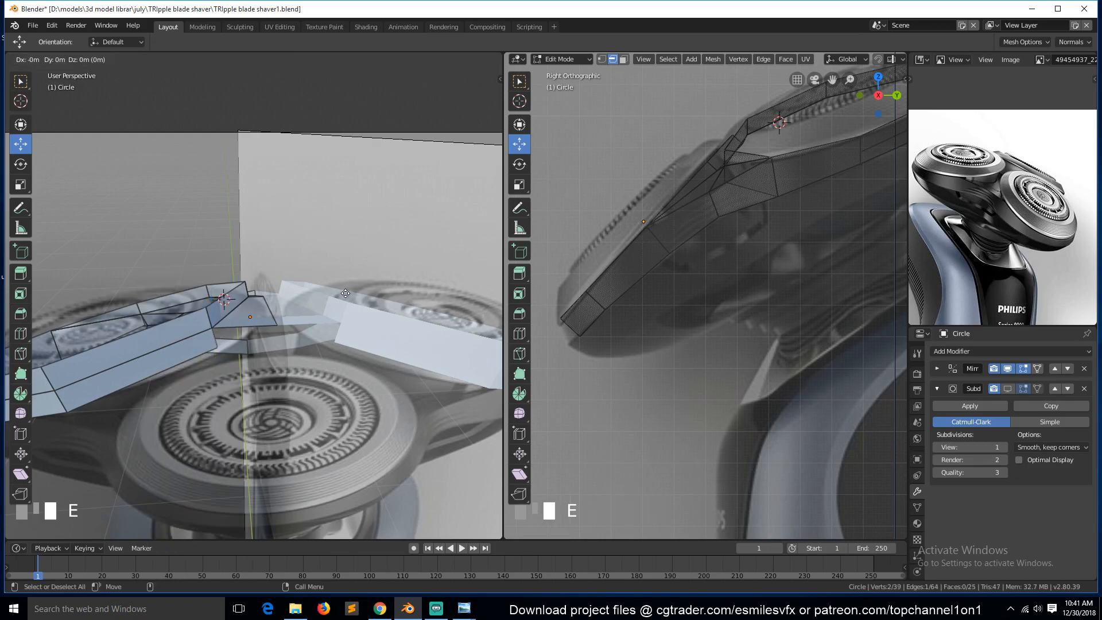
right_click(207, 329)
left_click_drag(208, 328, 270, 327)
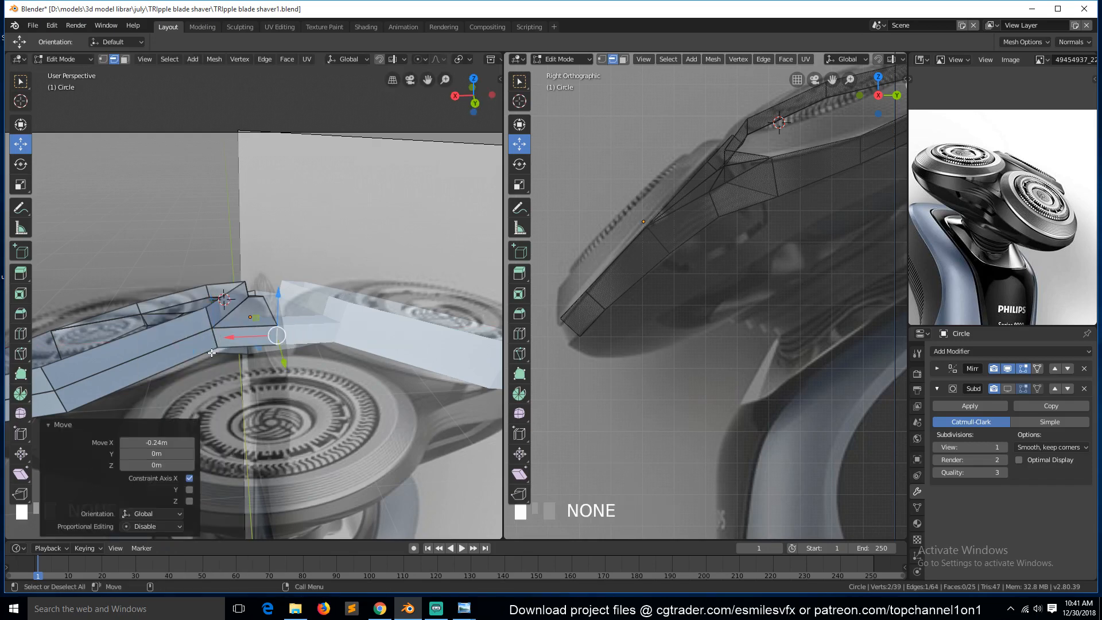
Select all vertices and remove double vertices.
key("1")
key("a")
right_click(215, 332)
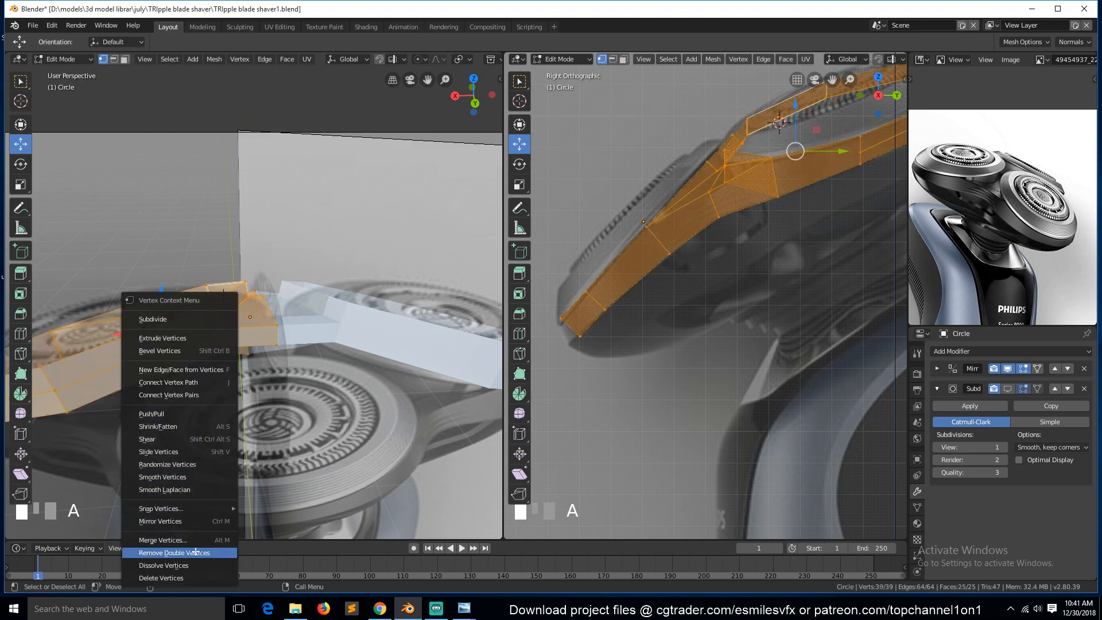
left_click(172, 553)
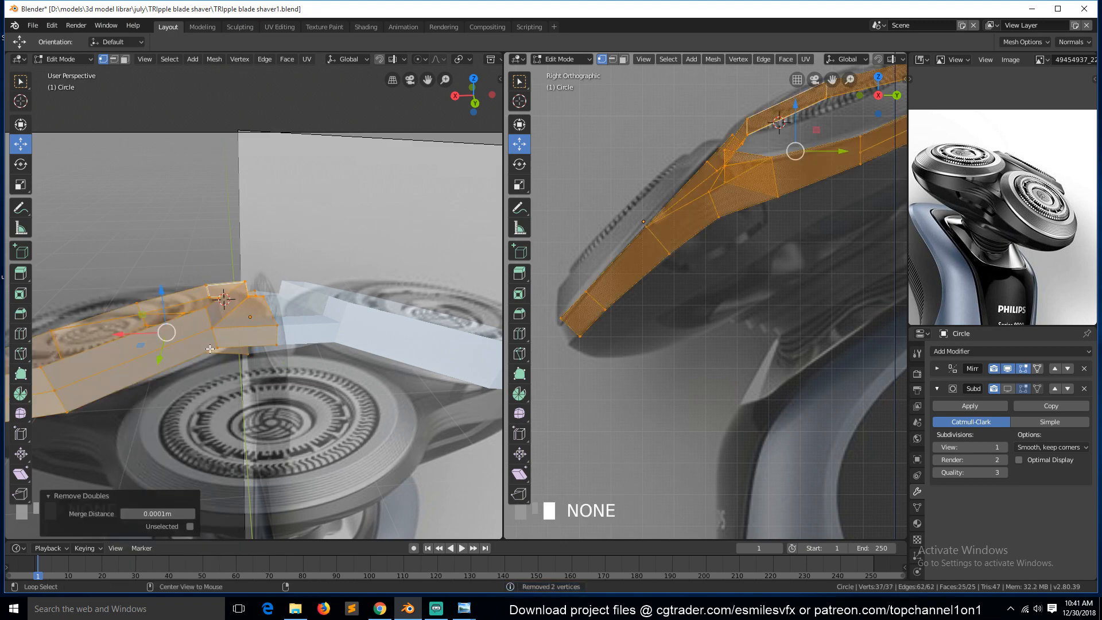
Connect a rim vertex of the front head to a bridge vertex with a new edge.
key("alt+a")
key("grave")
middle_click_drag(222, 314, 375, 315)
scroll(198, 351, "down", 3)
key("grave")
left_click(461, 285)
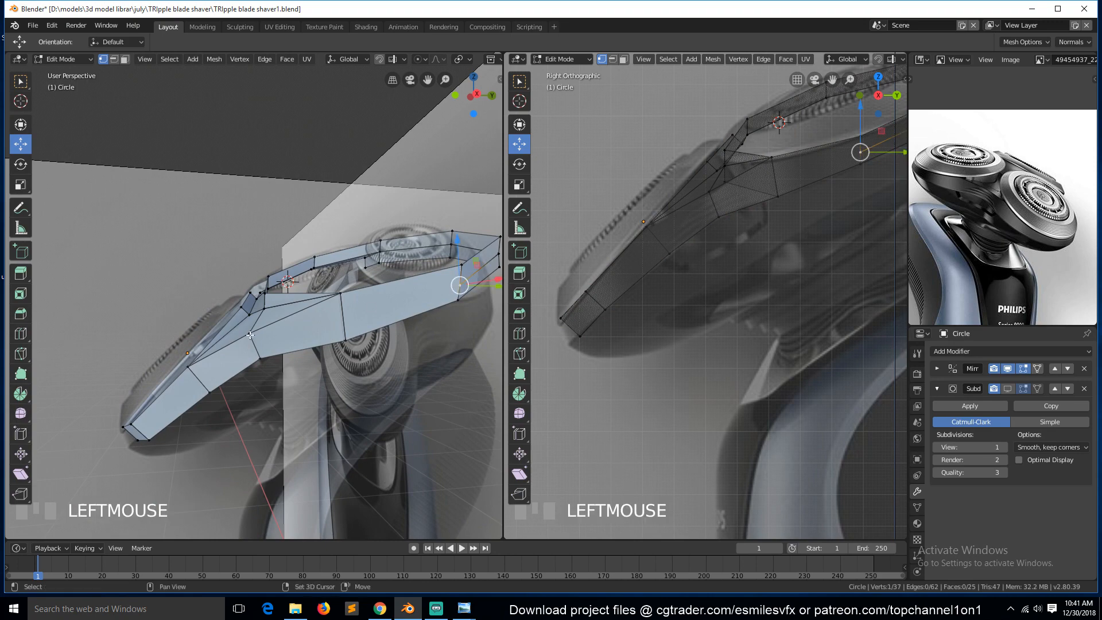
left_click(254, 332, "shift")
key("j")
key("alt+a")
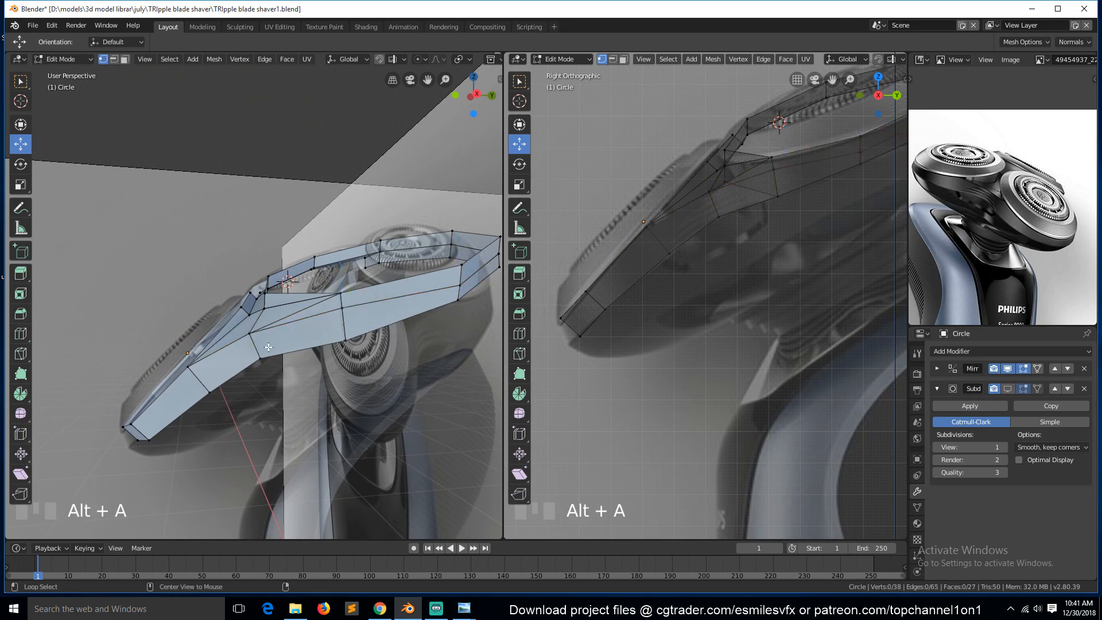
Inspect the triangular face beside the new edge of the front head in face mode.
key("grave")
middle_click_drag(254, 333, 379, 324)
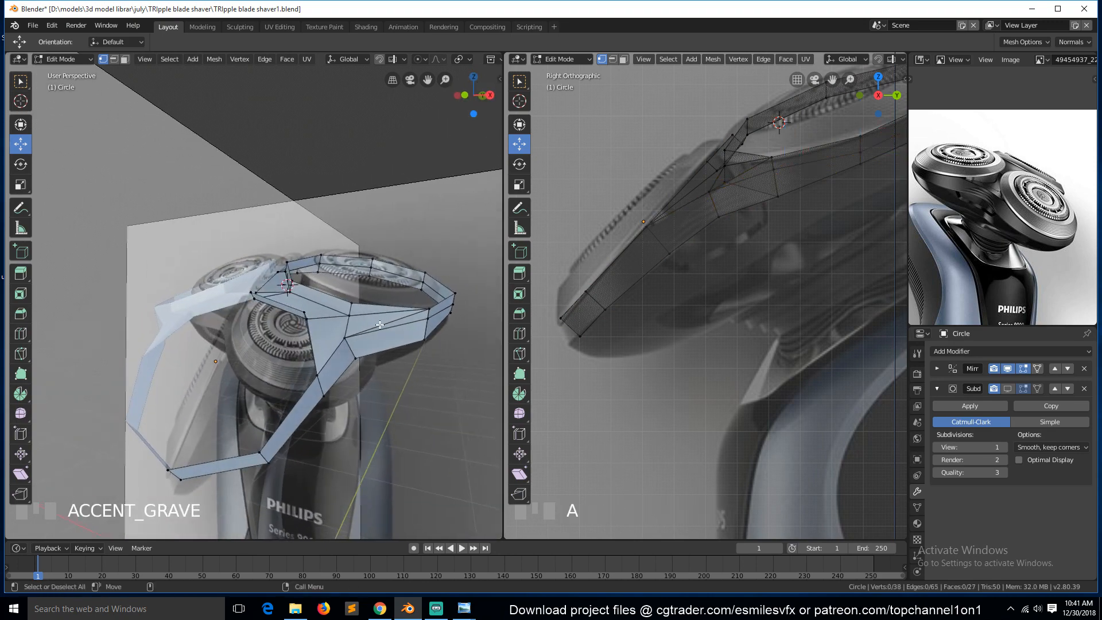
key("3")
left_click(412, 317)
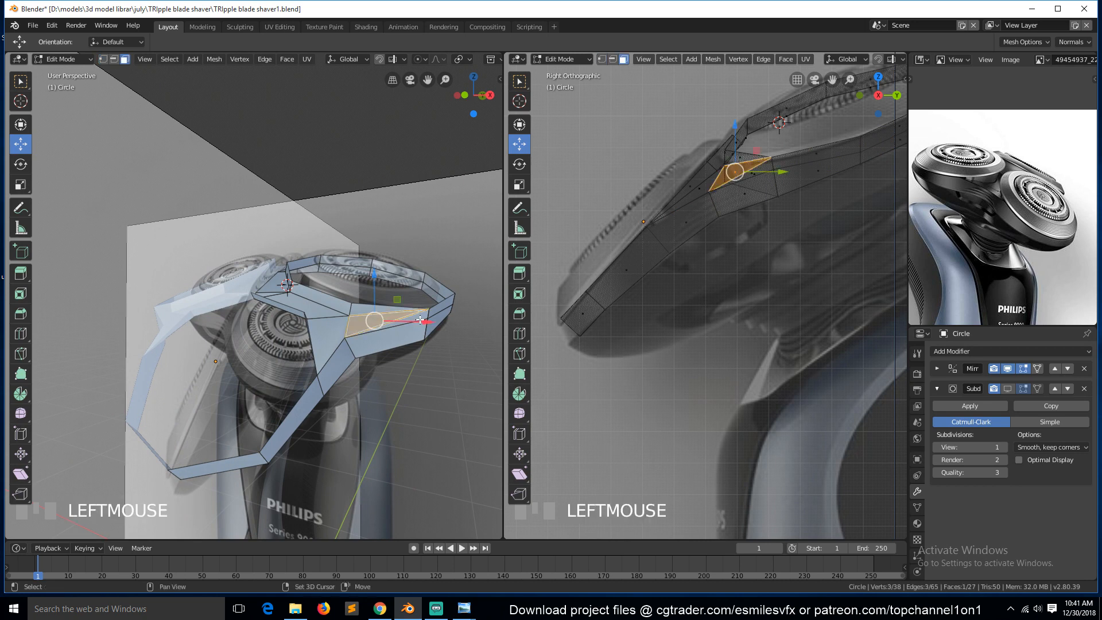
left_click(426, 322, "shift")
key("alt+a")
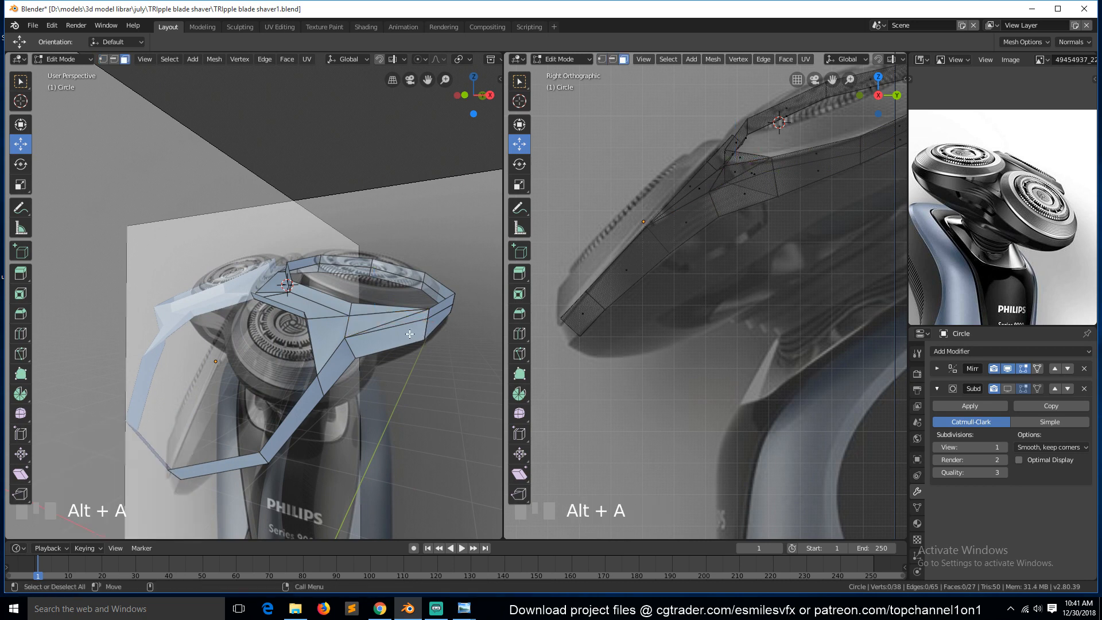
left_click(386, 320)
key("w")
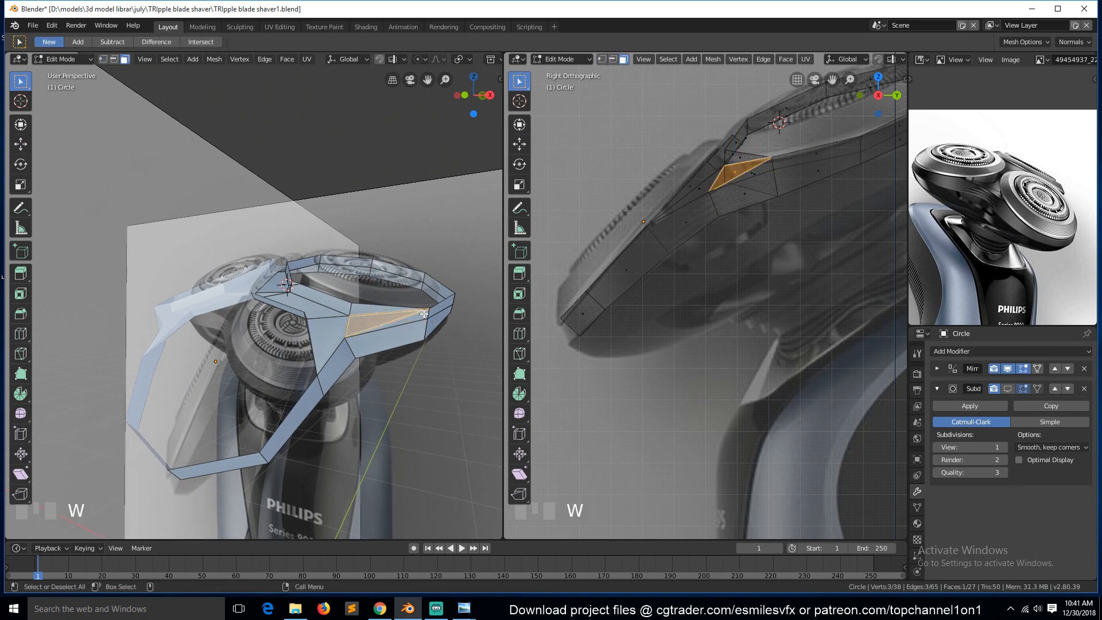
left_click(423, 321, "shift")
Check the model in object mode, return to the right view in vertex mode and save the file.
key("Tab")
middle_click_drag(415, 339, 357, 361)
key("ctrl+s")
key("Tab")
key("a")
key("KP_3")
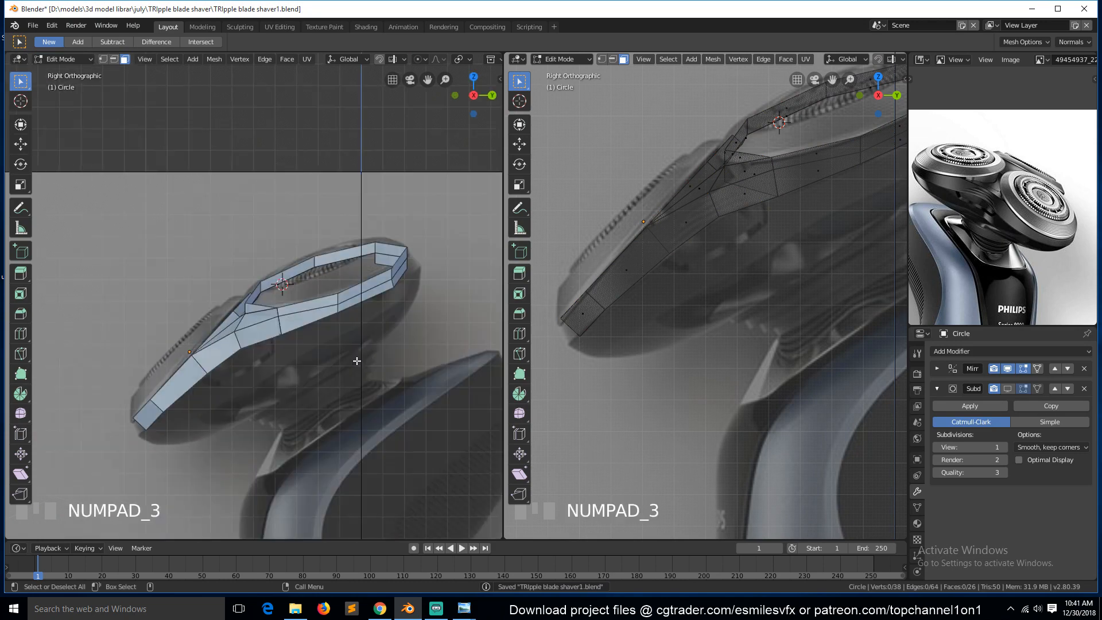
key("1")
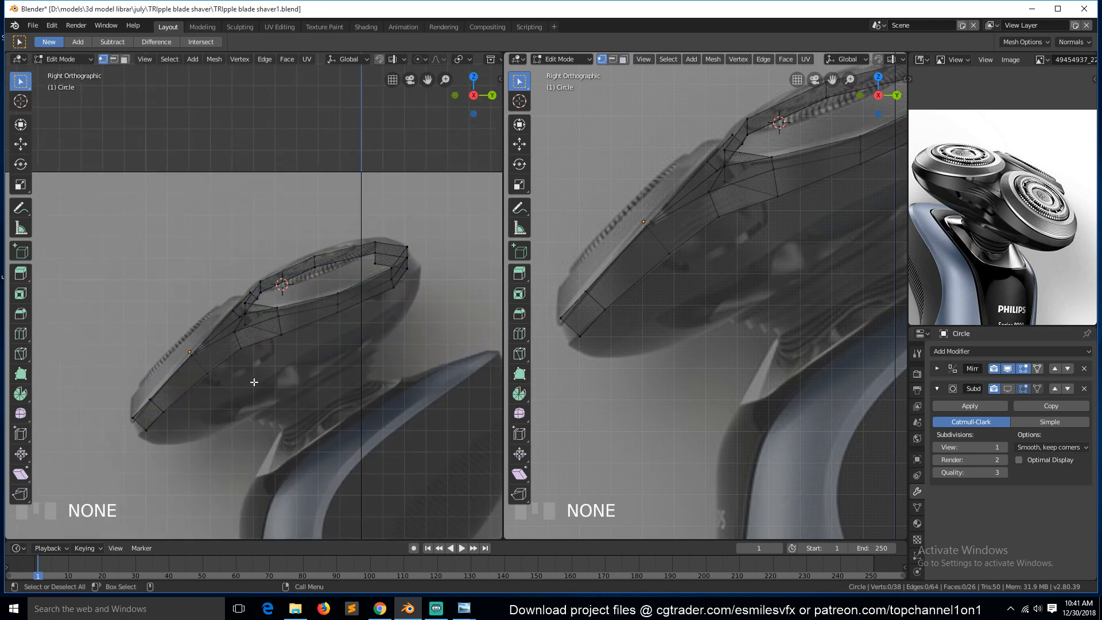
key("ctrl+s")
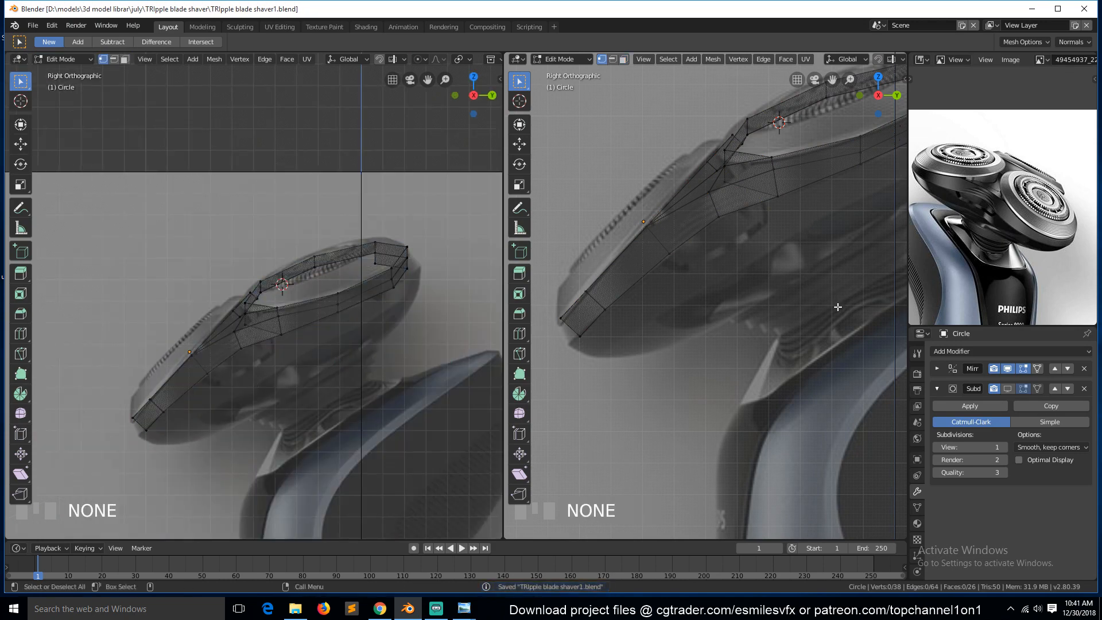
In object mode, select the side reference image and set its transparency to 1.000.
scroll(941, 255, "down", 2)
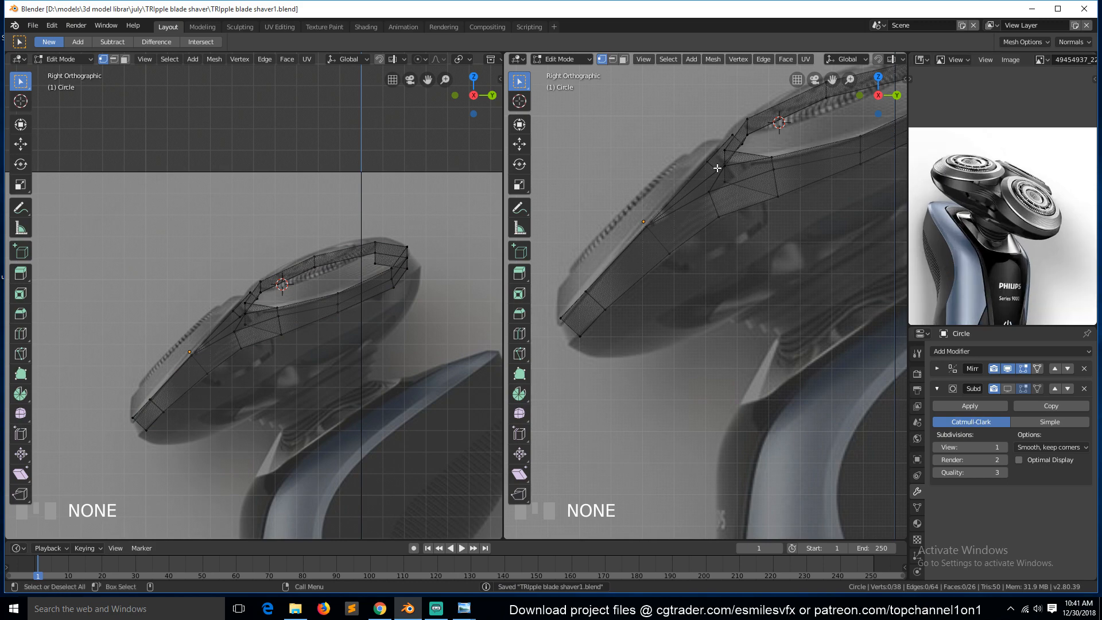
key("Tab")
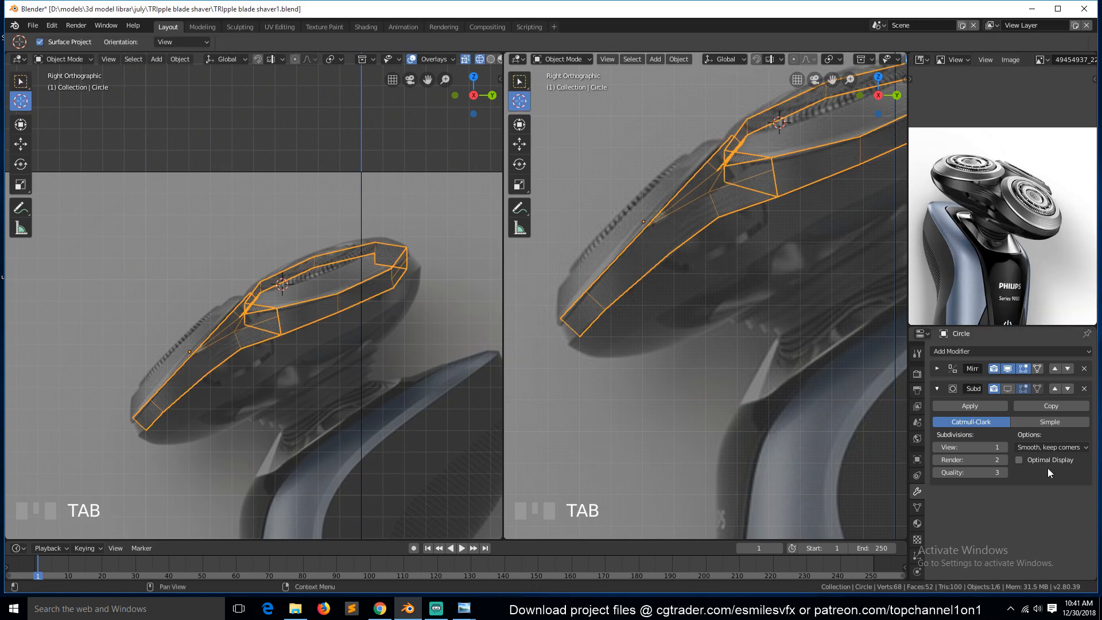
left_click(526, 261)
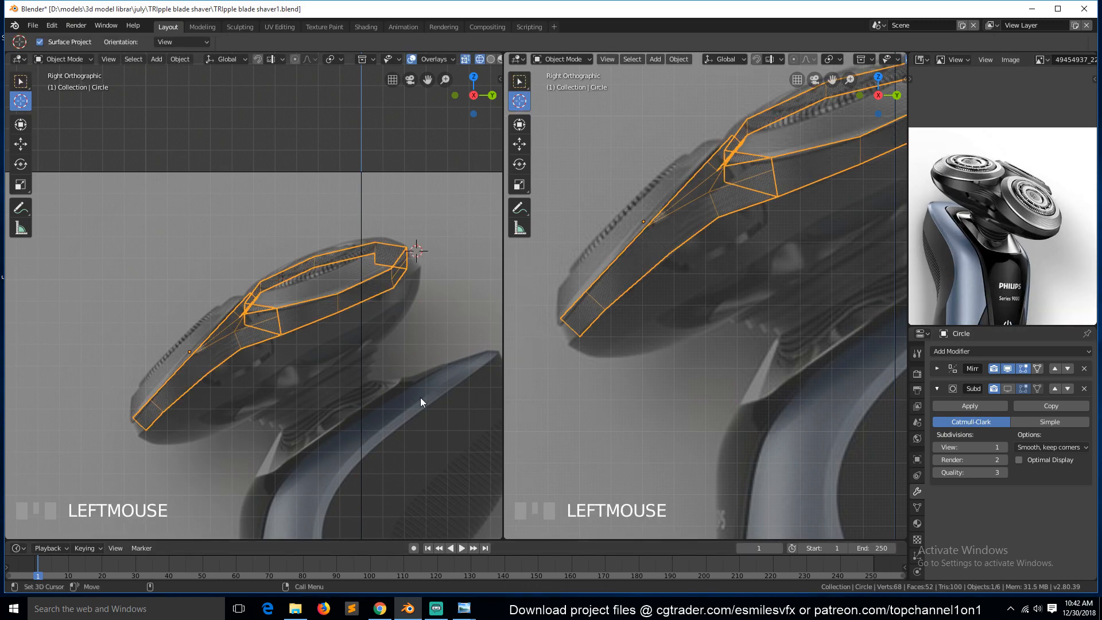
key("w")
left_click(154, 212)
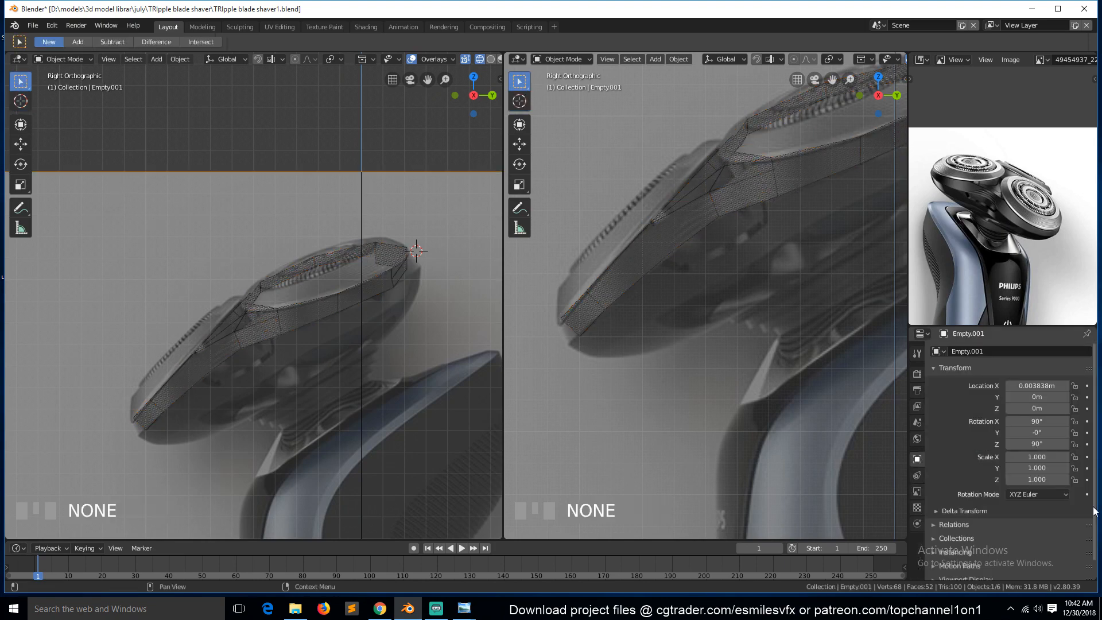
left_click(918, 494)
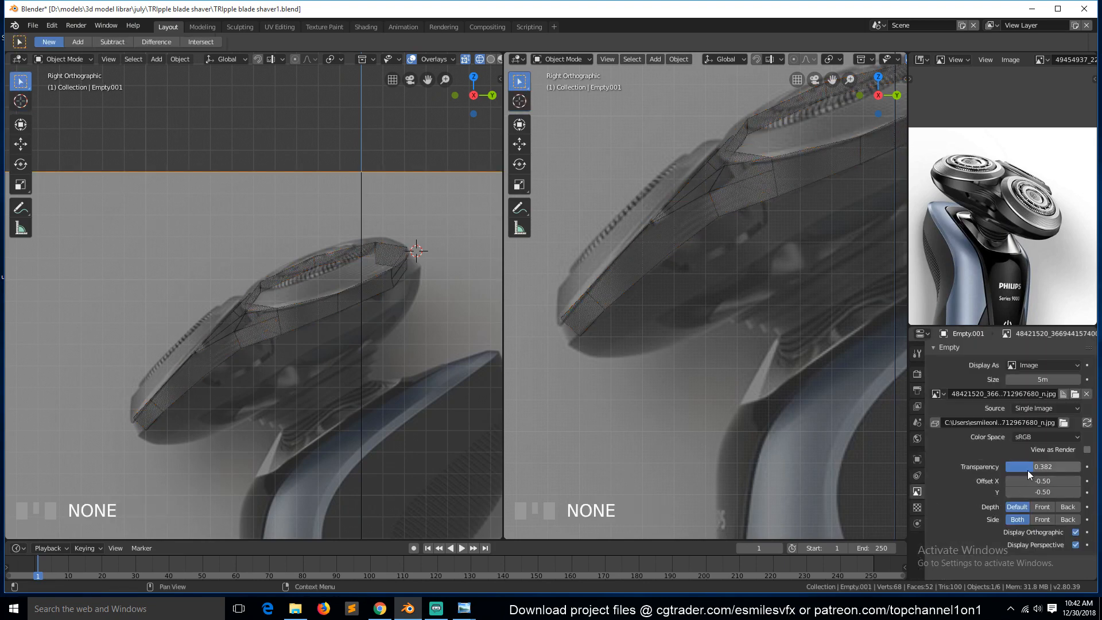
left_click_drag(1027, 468, 1072, 468)
Switch the second viewport to front view and set the front reference image's transparency to 1.000.
scroll(609, 266, "down", 3)
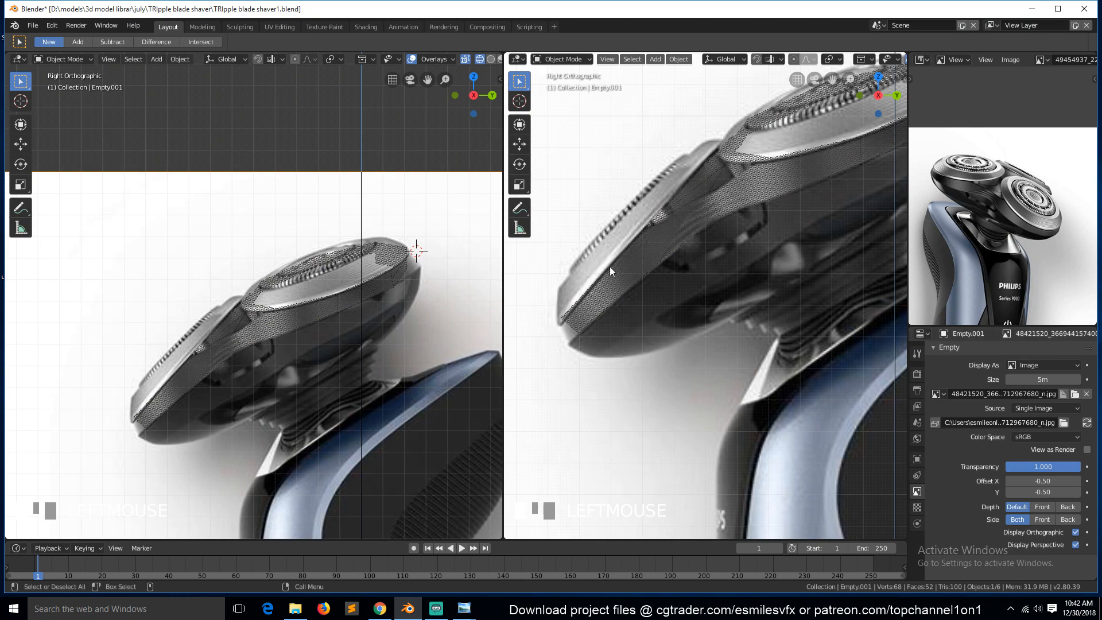
scroll(591, 281, "up", 2)
scroll(590, 281, "down", 2)
key("KP_1")
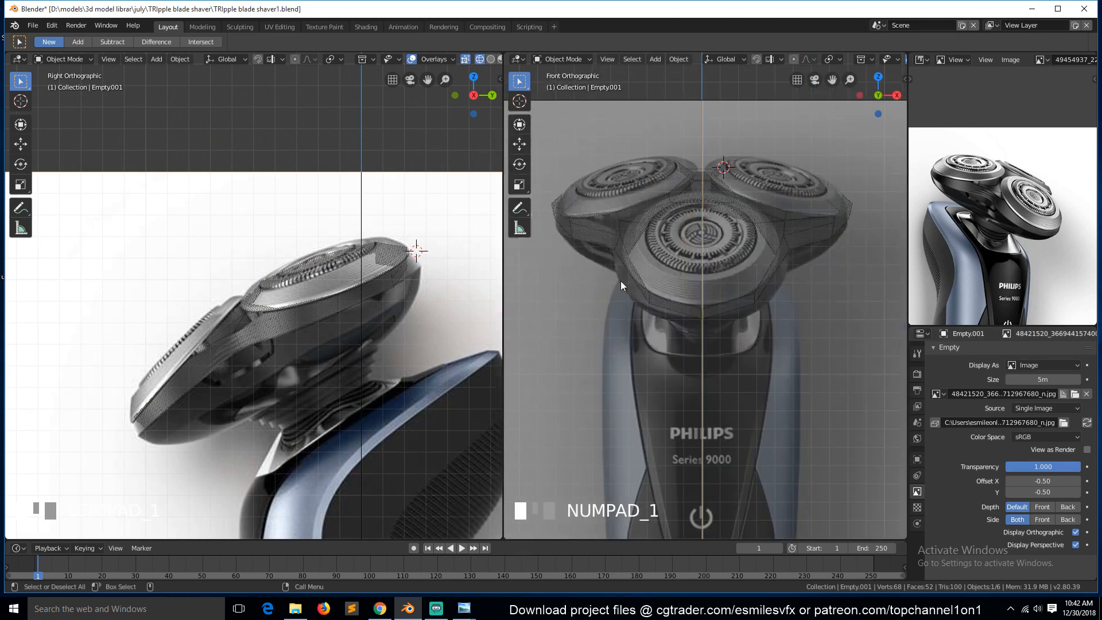
left_click(594, 275)
left_click_drag(1059, 466, 1082, 465)
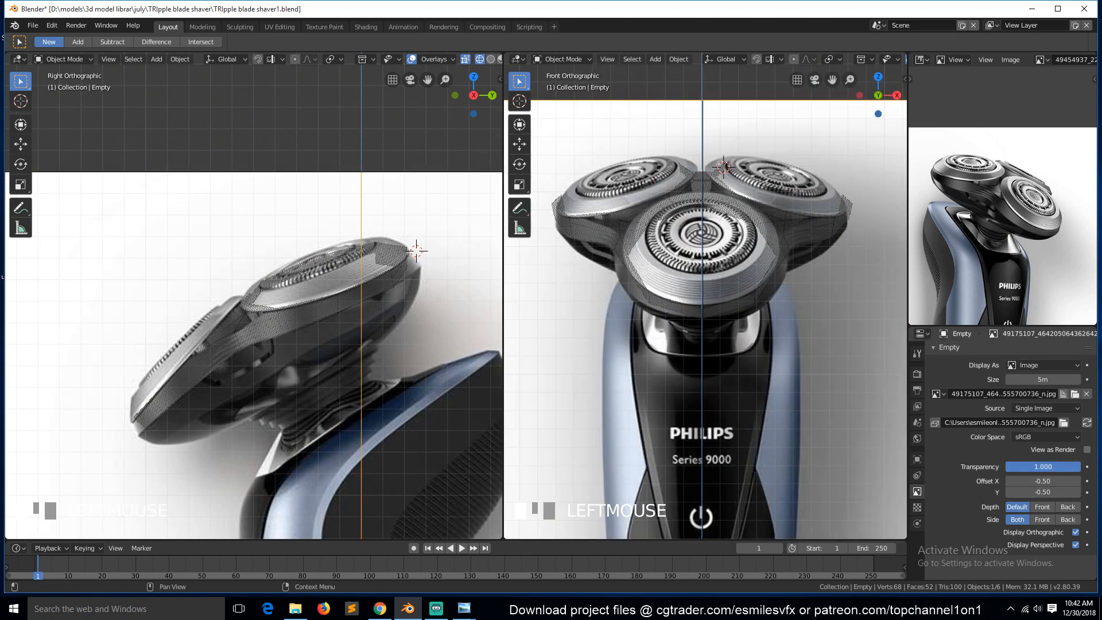
Select the shaver head mesh, save the file and enter edit mode.
left_click(228, 336)
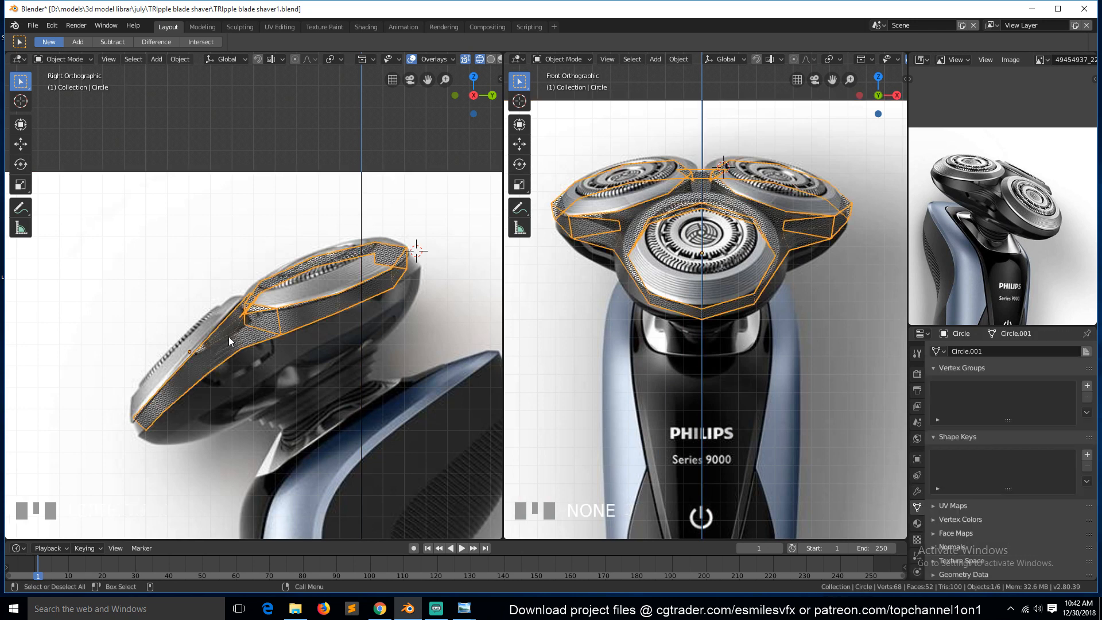
key("ctrl+s")
key("Tab")
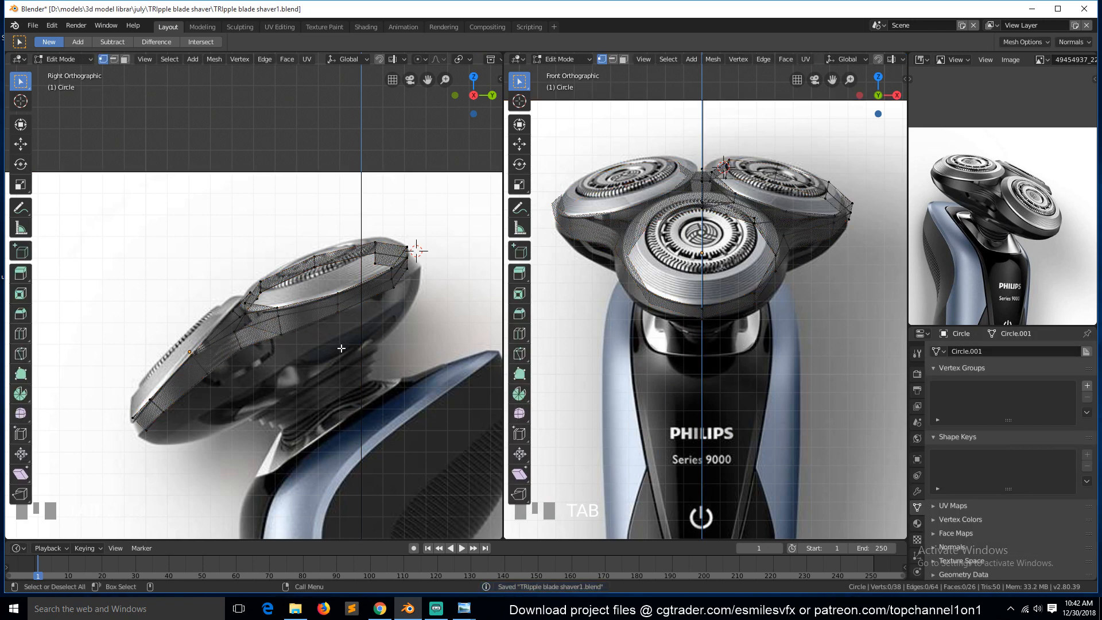
Try moving the rear rim vertices of the head in the side view and undo the change.
scroll(342, 349, "up", 1)
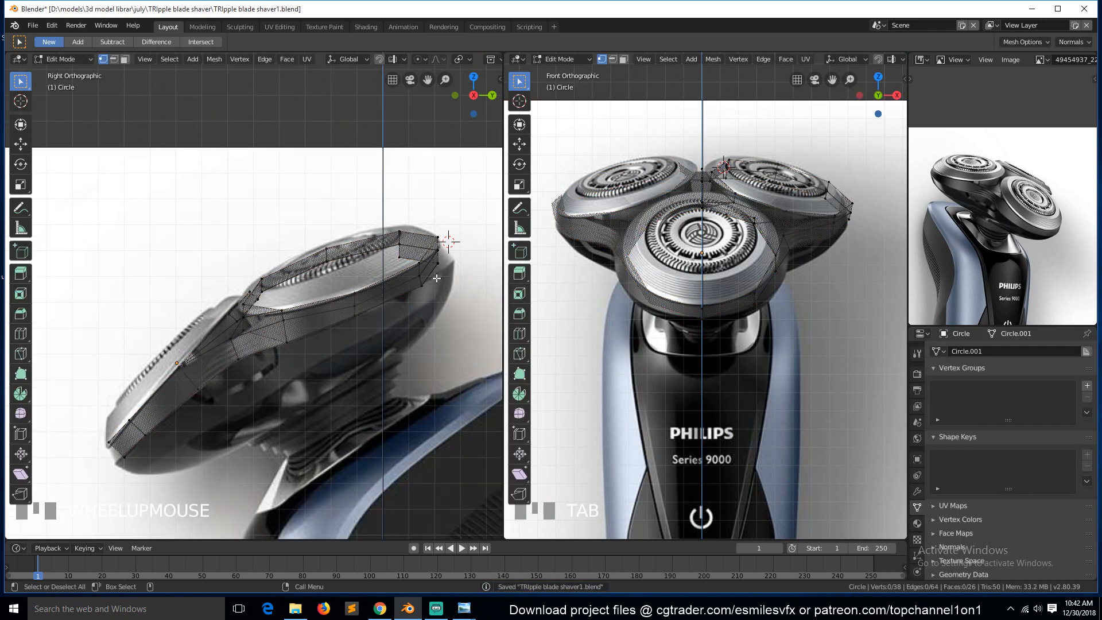
left_click(420, 275)
left_click(441, 261, "ctrl")
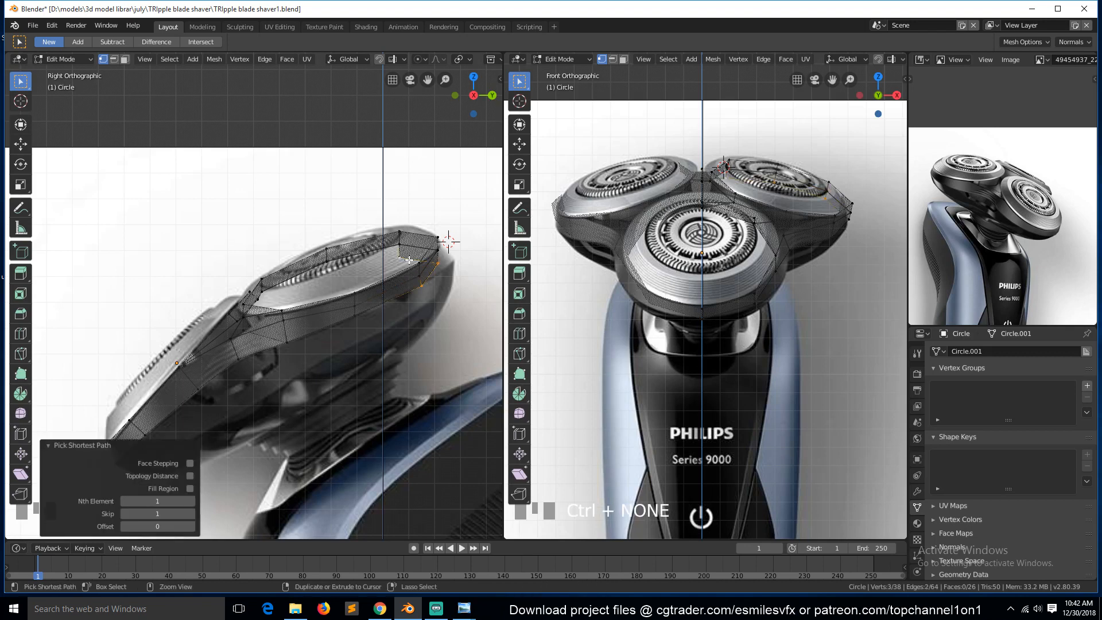
left_click(451, 260)
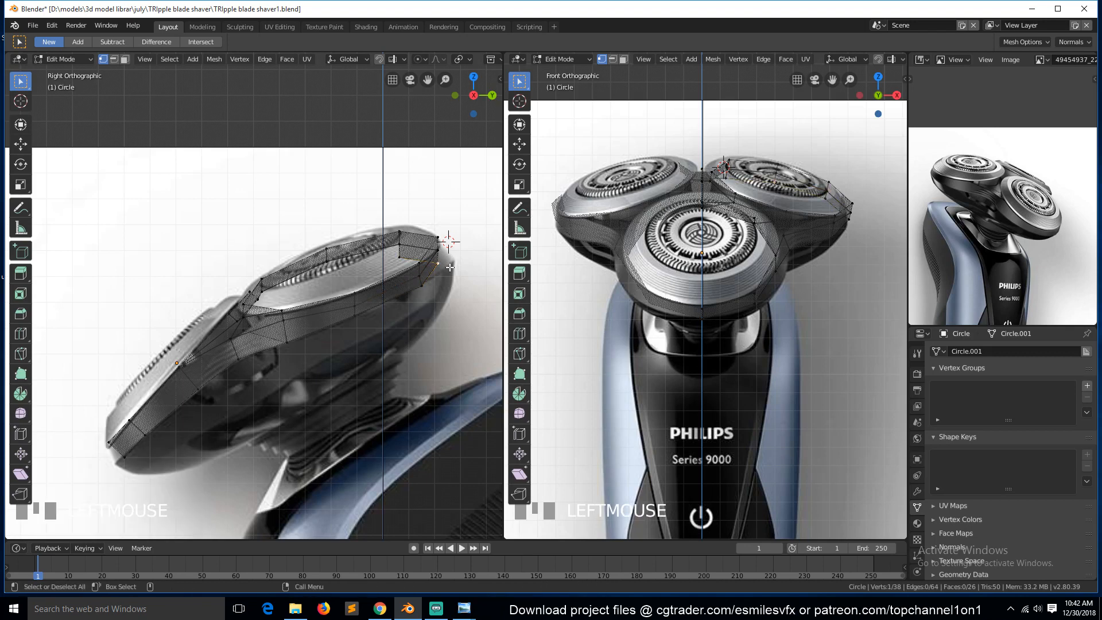
key("g")
left_click(474, 260)
left_click(399, 256)
key("g")
right_click(459, 249)
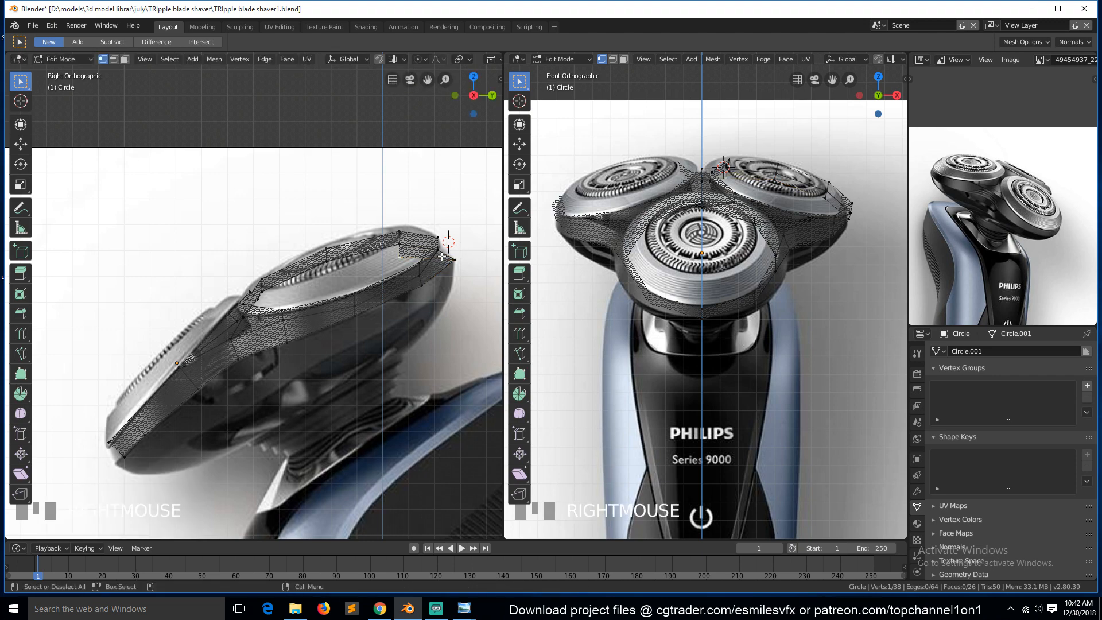
key("KP_7")
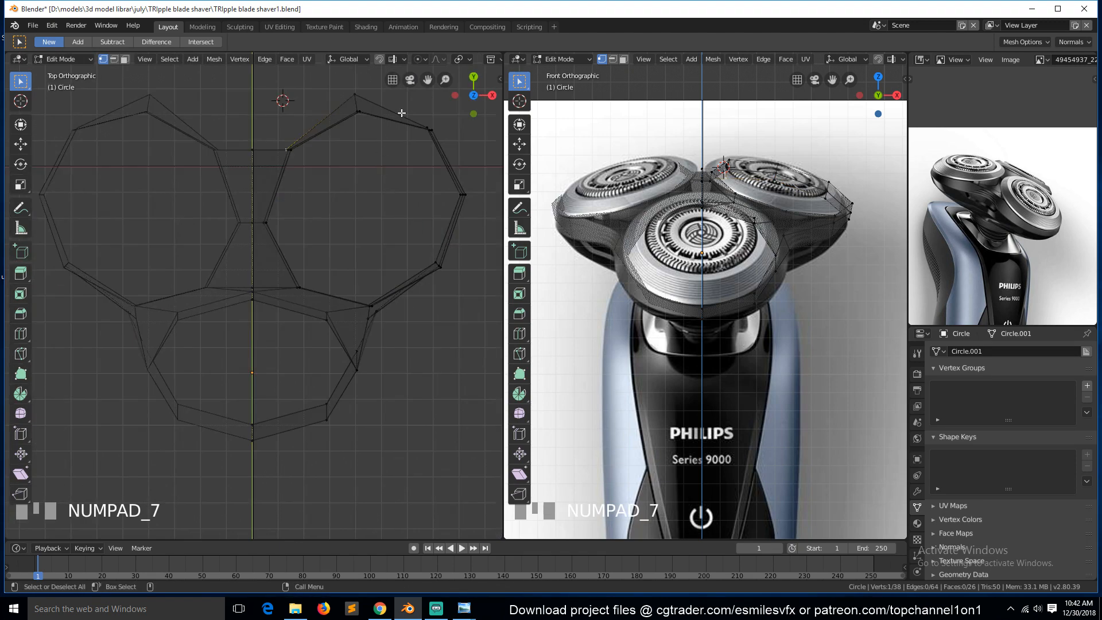
key("ctrl+z")
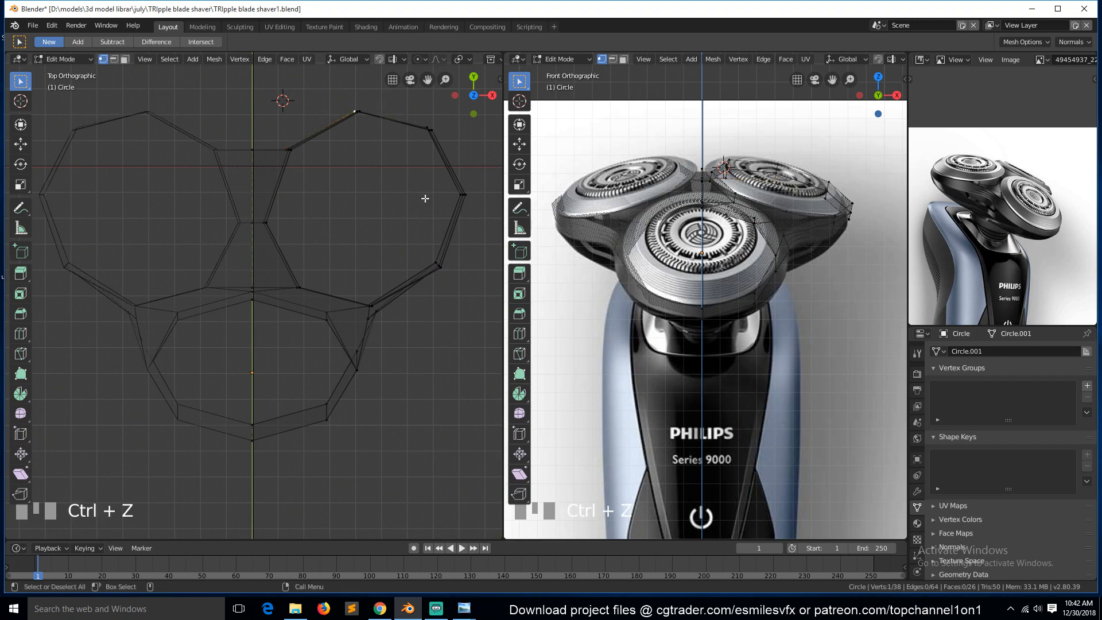
key("grave")
key("KP_1")
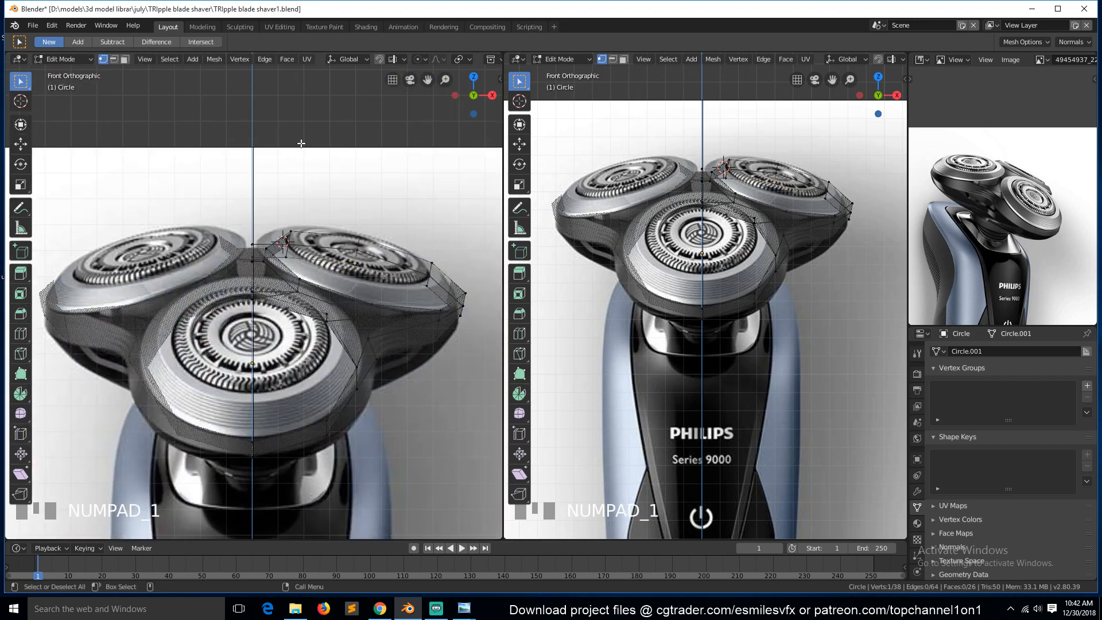
key("KP_3")
left_click(422, 281)
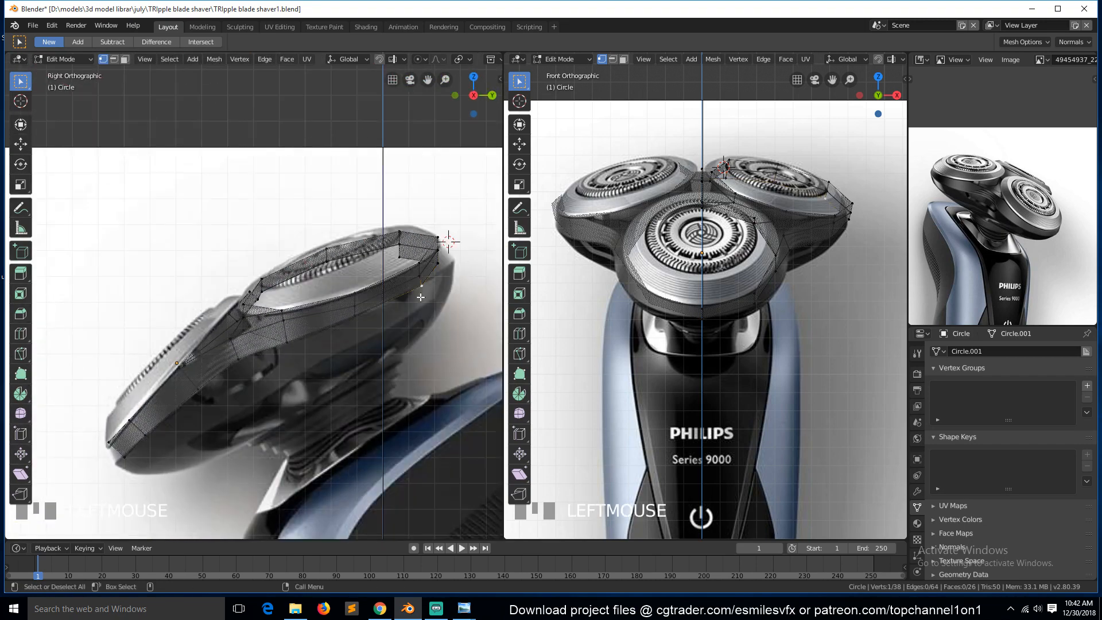
left_click(403, 261, "ctrl")
key("g")
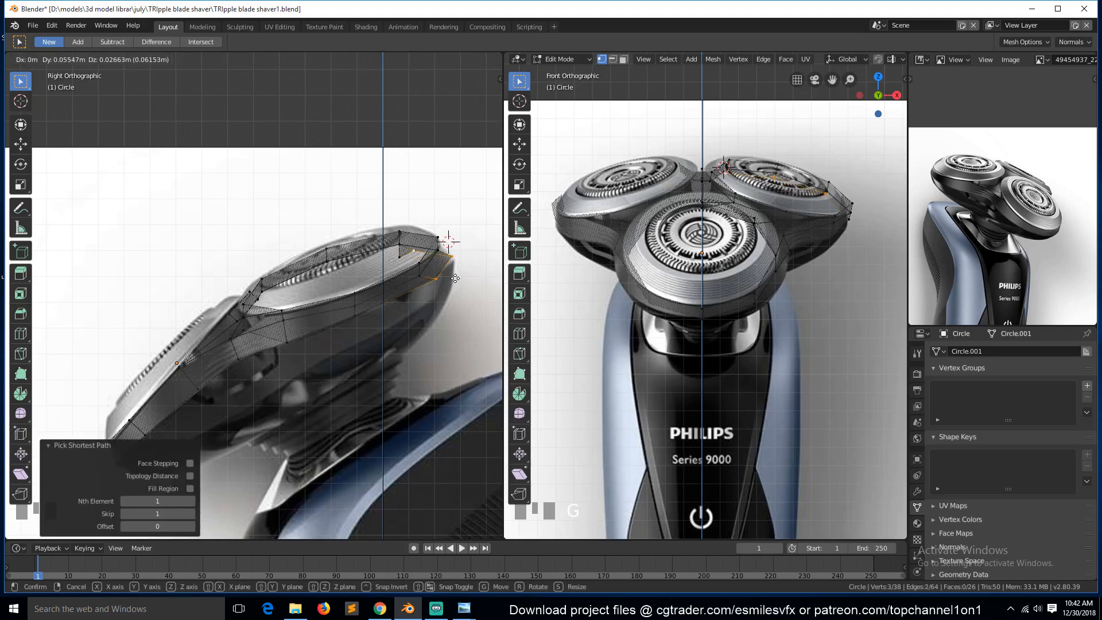
right_click(457, 279)
Select the outer edge loop of the right head and snap the 3D cursor to the selection.
key("KP_7")
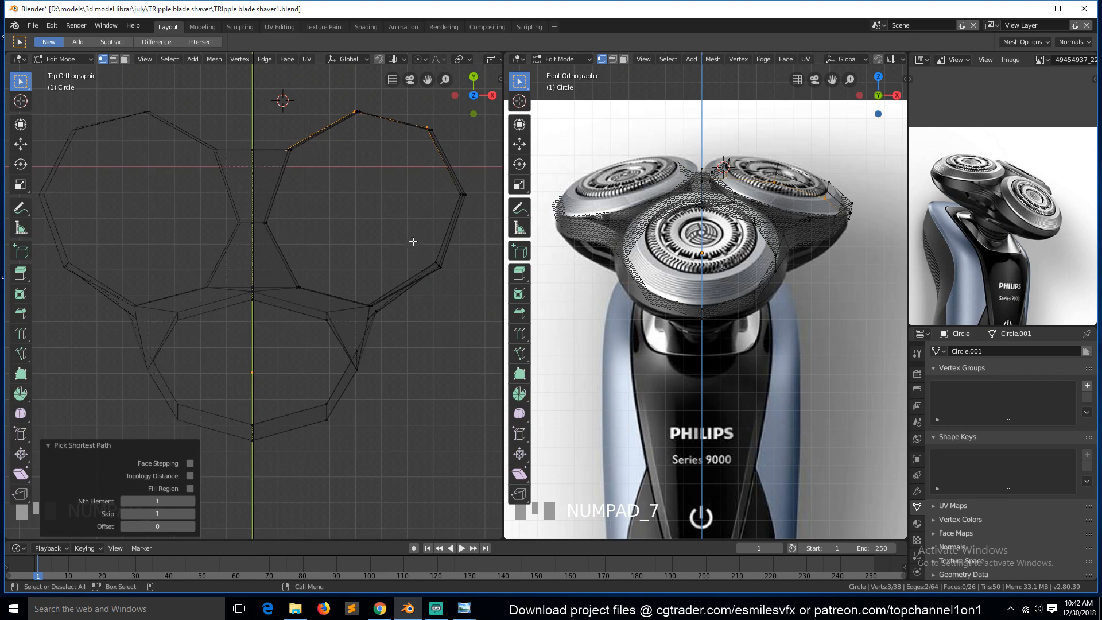
middle_click_drag(462, 211, 376, 196)
left_click(377, 195, "alt")
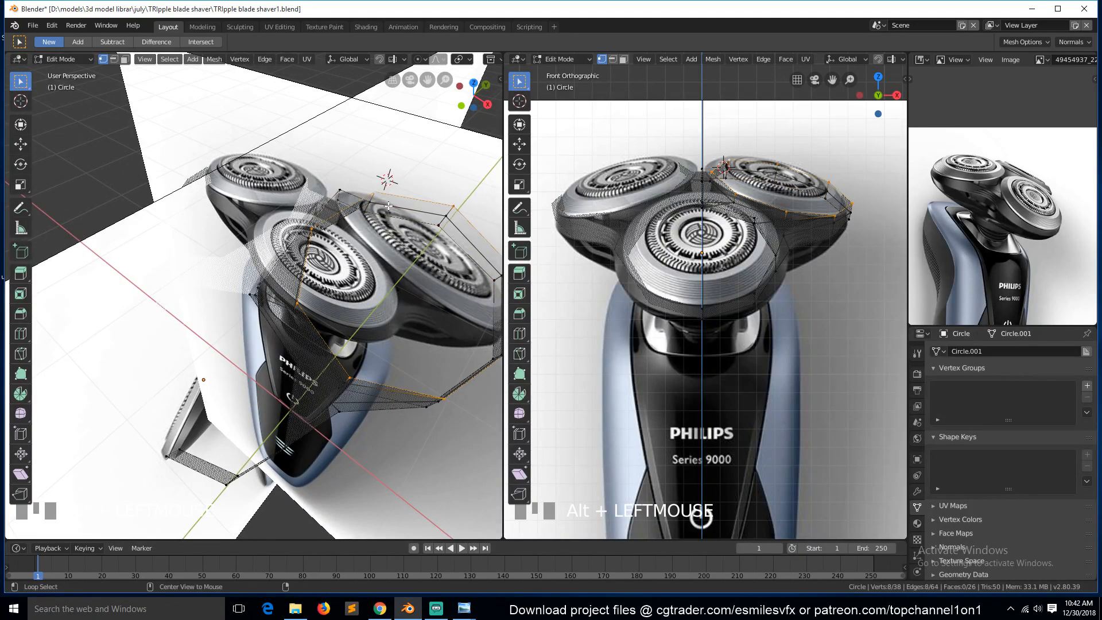
key("KP_7")
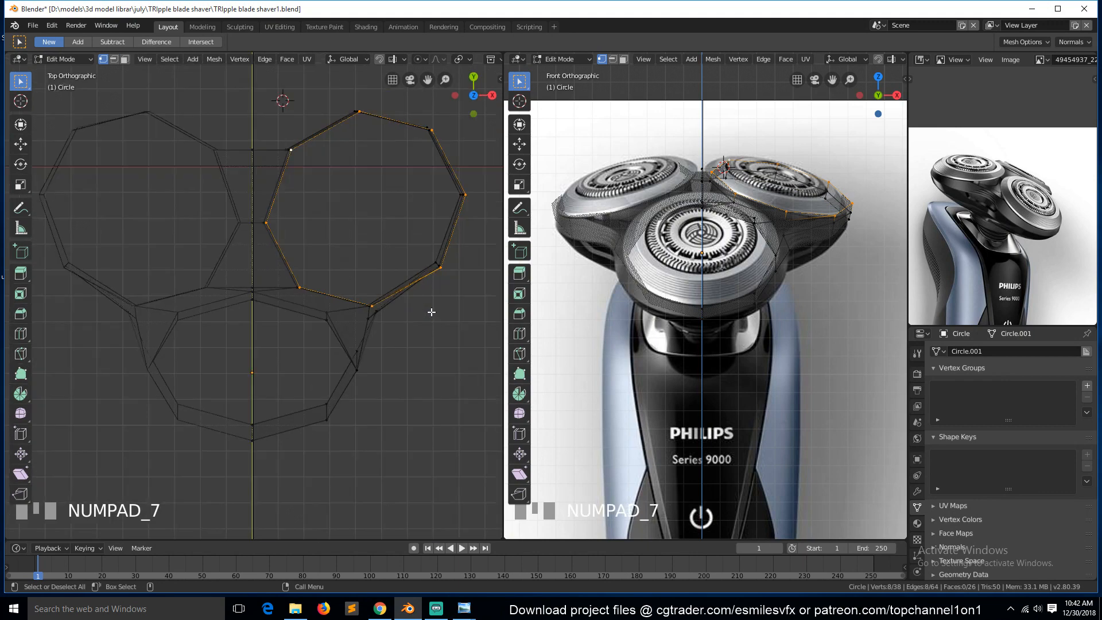
key("shift+s")
left_click(432, 348)
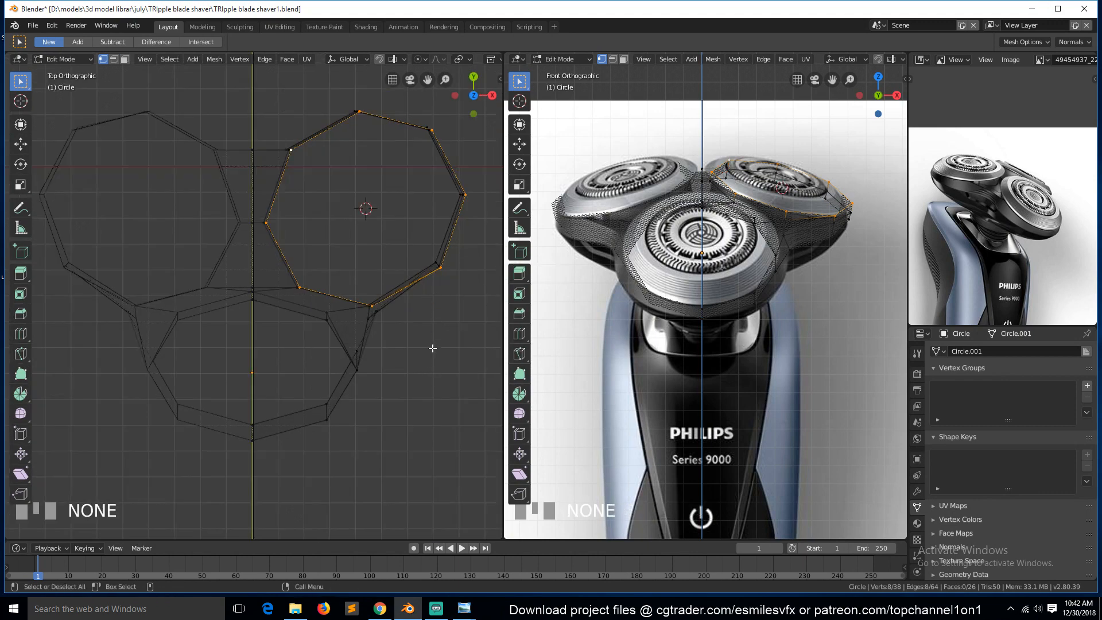
Select the upper rim vertices of the right head and scale them by 1.084 around the 3D cursor pivot.
middle_click_drag(449, 294, 389, 417)
left_click(423, 287)
scroll(423, 289, "down", 4)
middle_click_drag(344, 335, 246, 293)
left_click(241, 318, "ctrl")
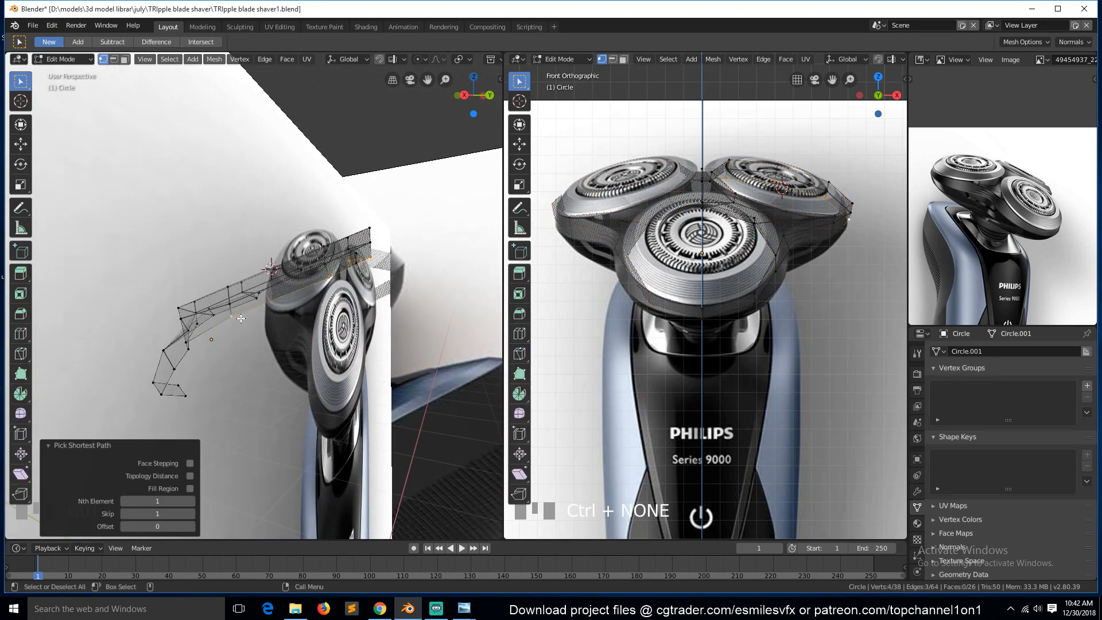
key("KP_7")
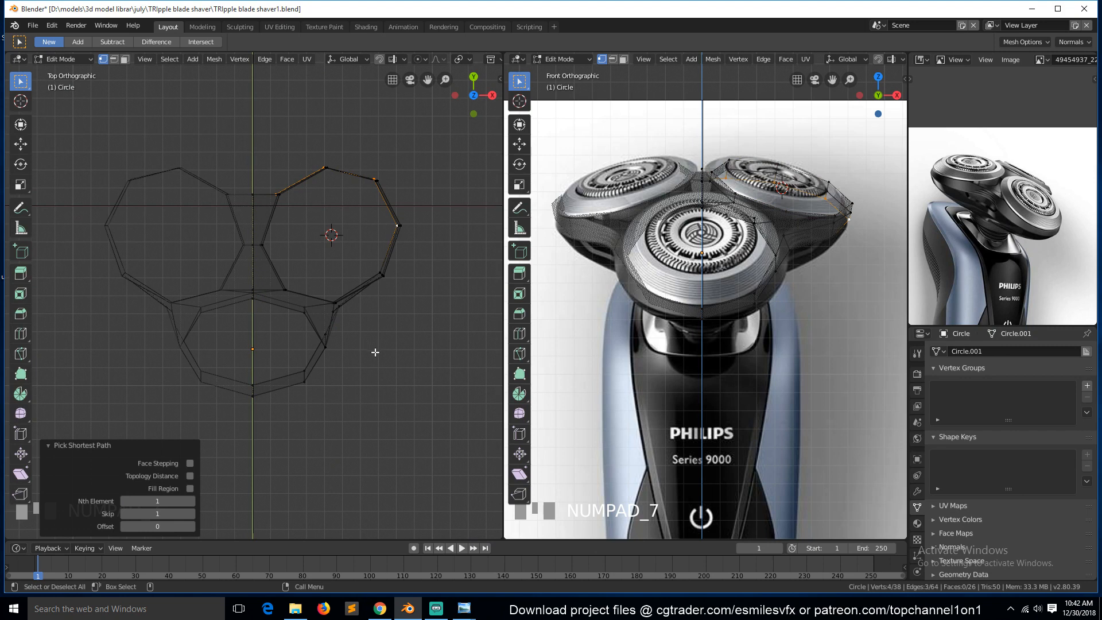
key("period")
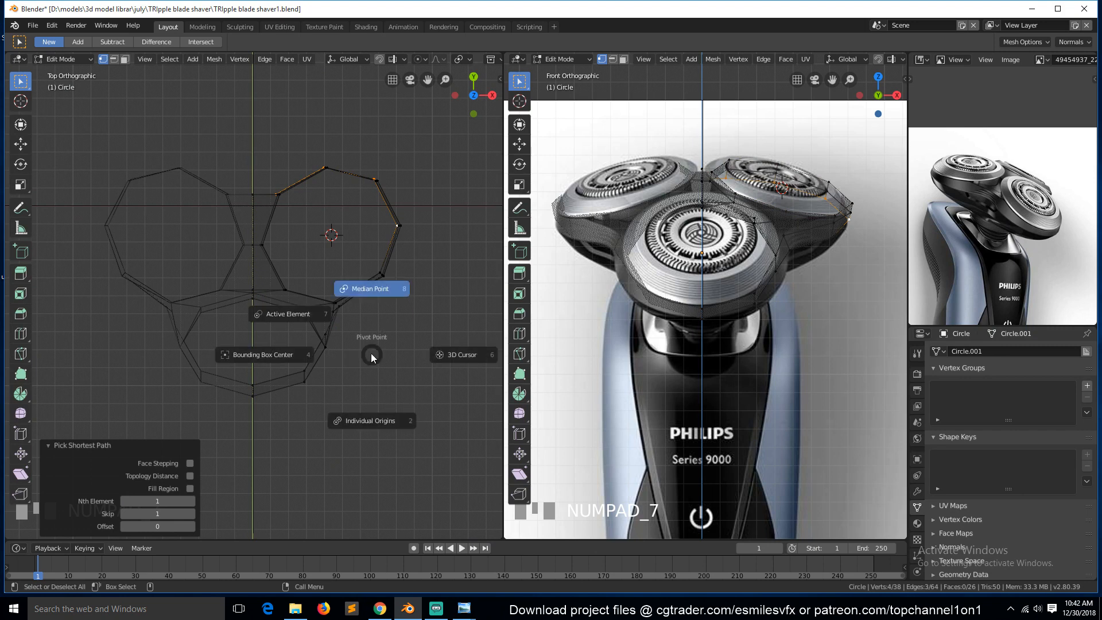
left_click(445, 357)
key("s")
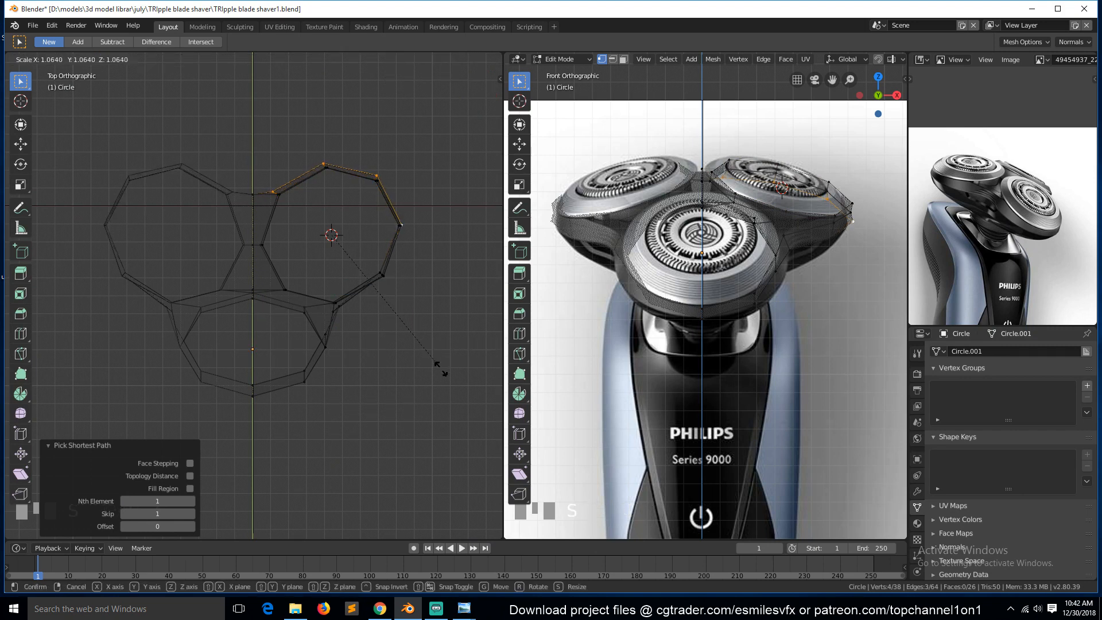
left_click(443, 373)
In side view, scale the selected rim vertices by 1.036.
key("KP_3")
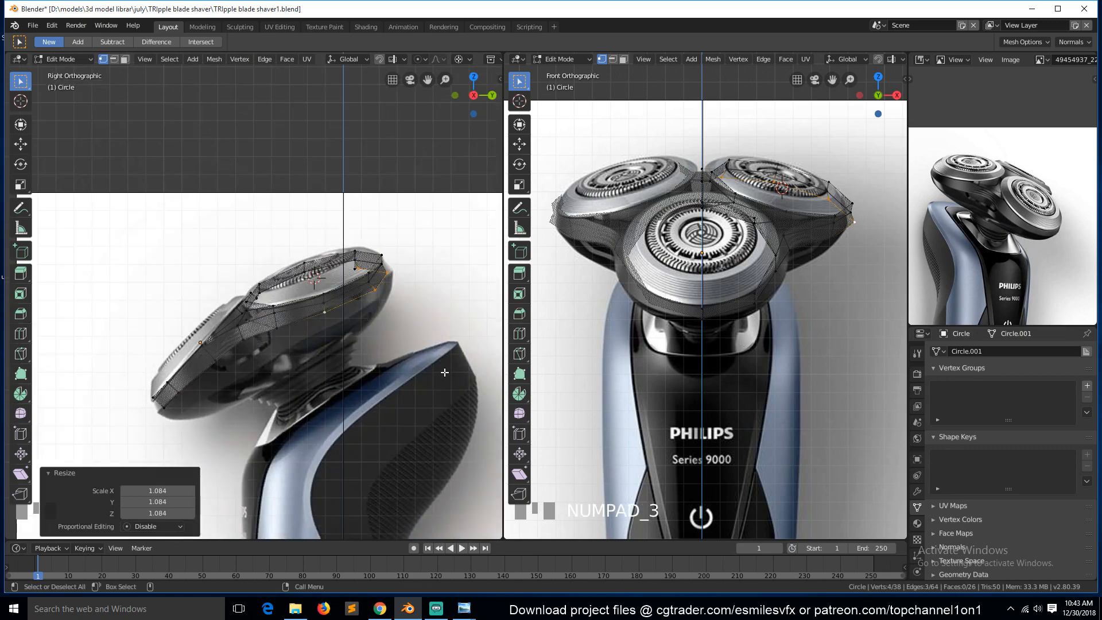
scroll(366, 254, "up", 1)
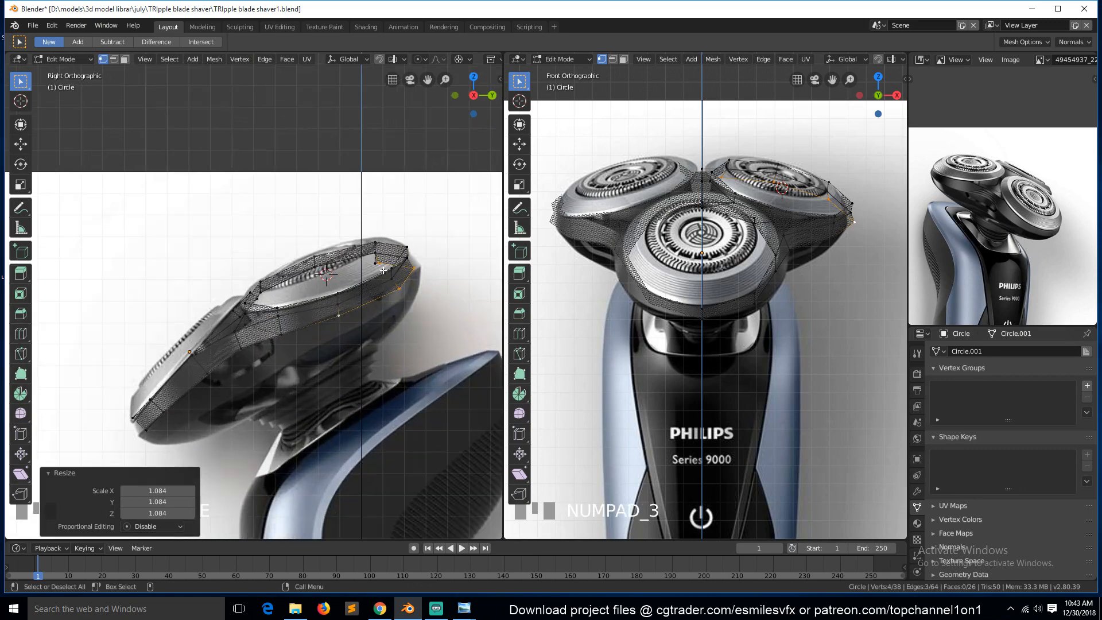
key("s")
left_click(439, 324)
Rotate the selected rim vertices slightly and move them 0.0213 m in Y and Z.
key("r")
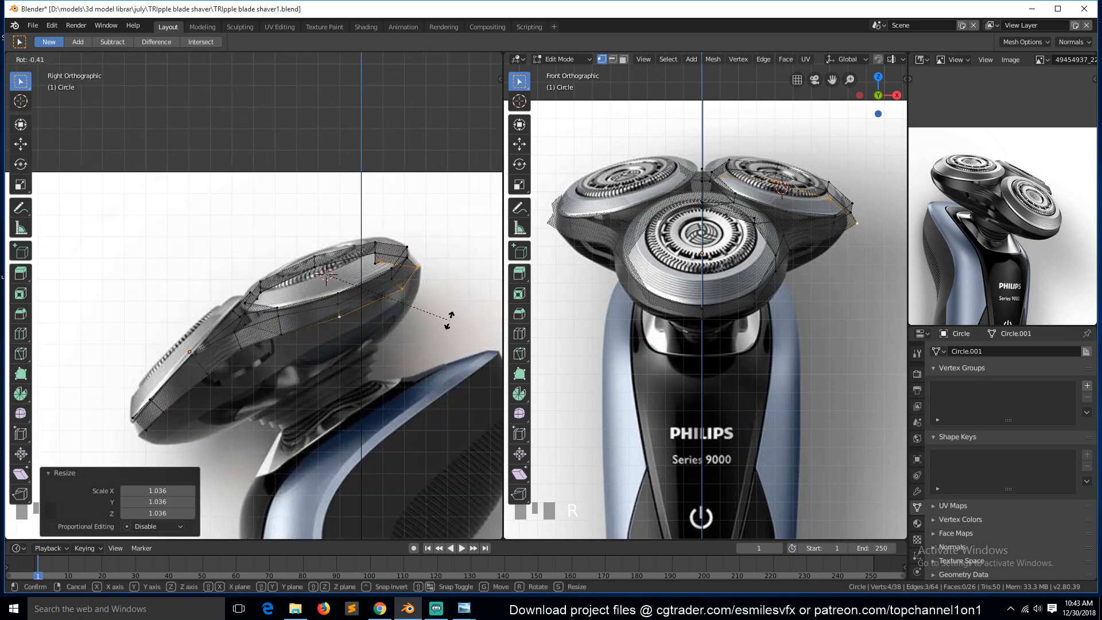
left_click(453, 315)
key("g")
left_click(456, 313)
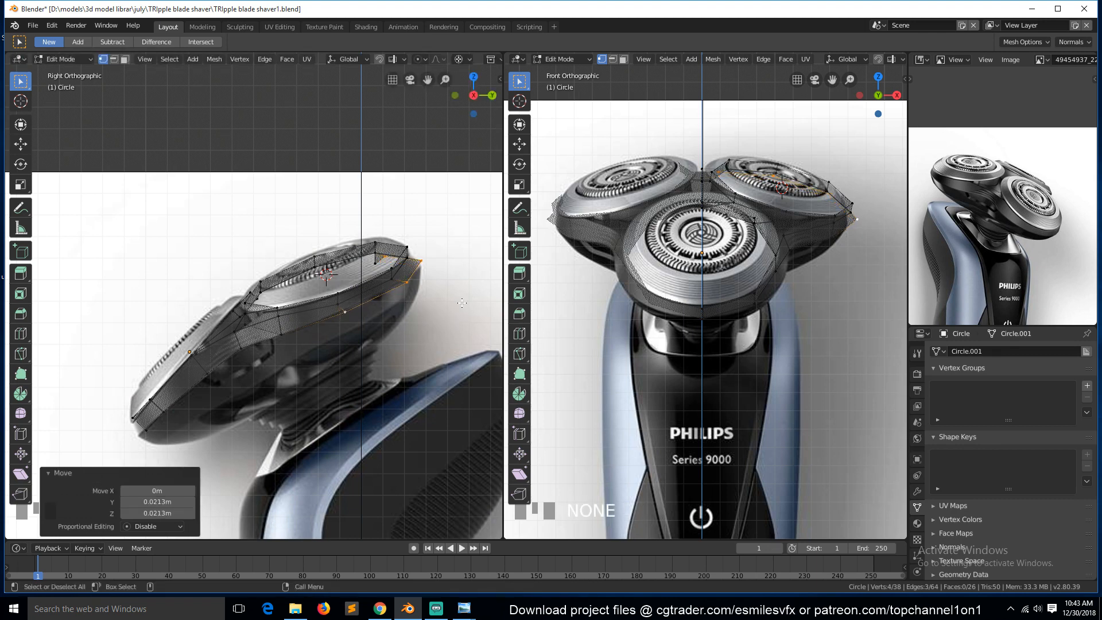
Move a single rear rim vertex 0.00799 m in Y and -0.0213 m in Z.
left_click(426, 260)
key("g")
left_click(428, 268)
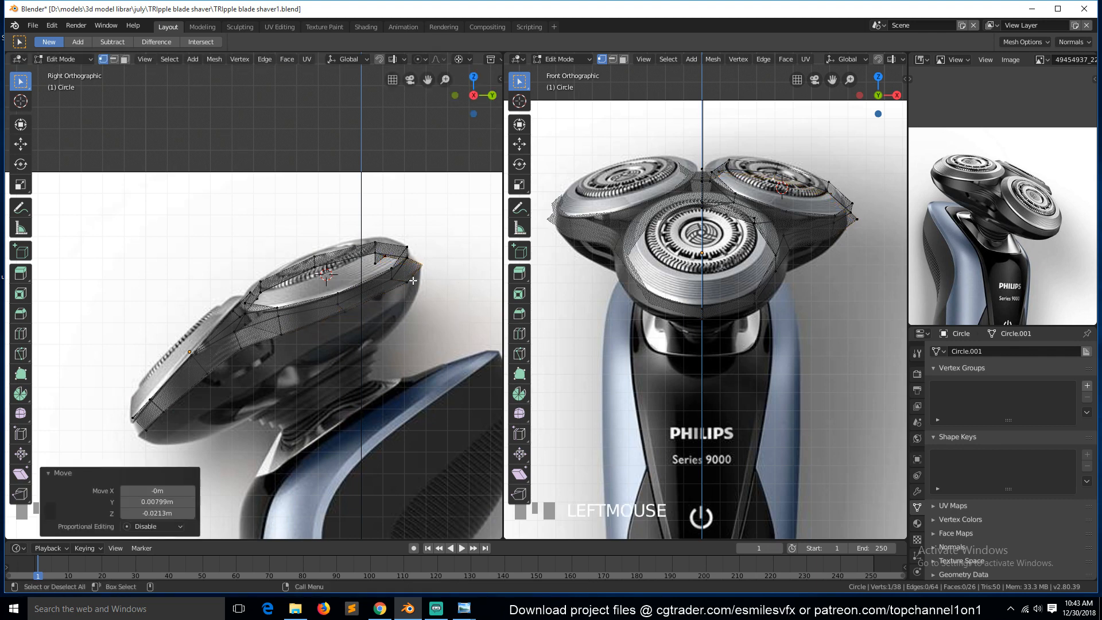
Select a path of rear rim vertices on the right head and scale them by 1.077.
left_click(406, 281)
left_click_drag(405, 282, 398, 282)
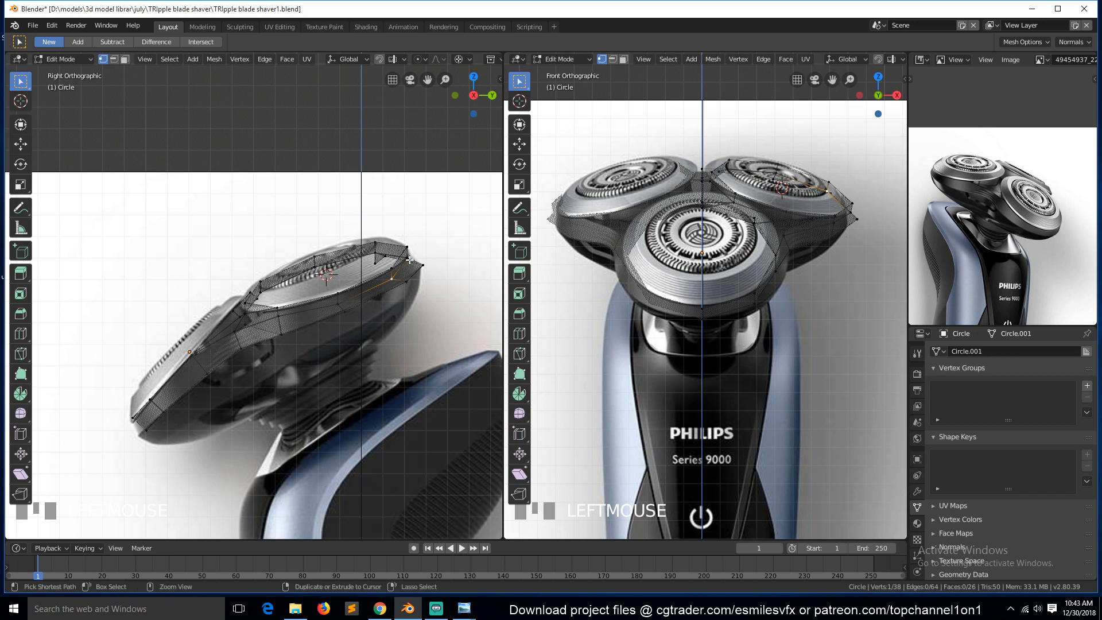
left_click(407, 258, "ctrl")
left_click(376, 253, "ctrl")
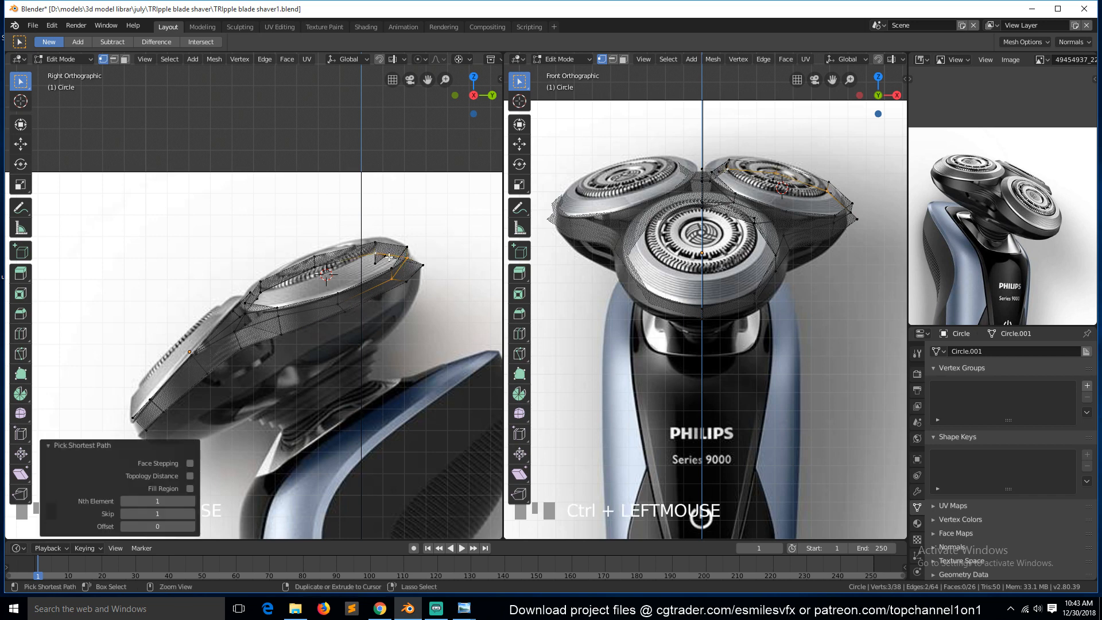
key("s")
left_click(464, 291)
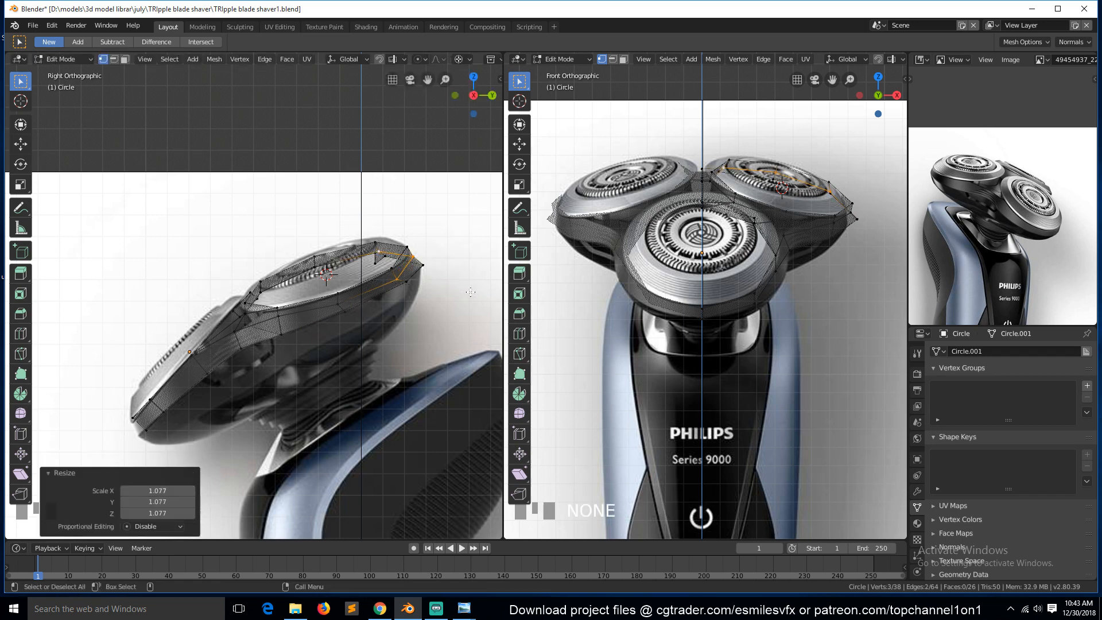
left_click(380, 271)
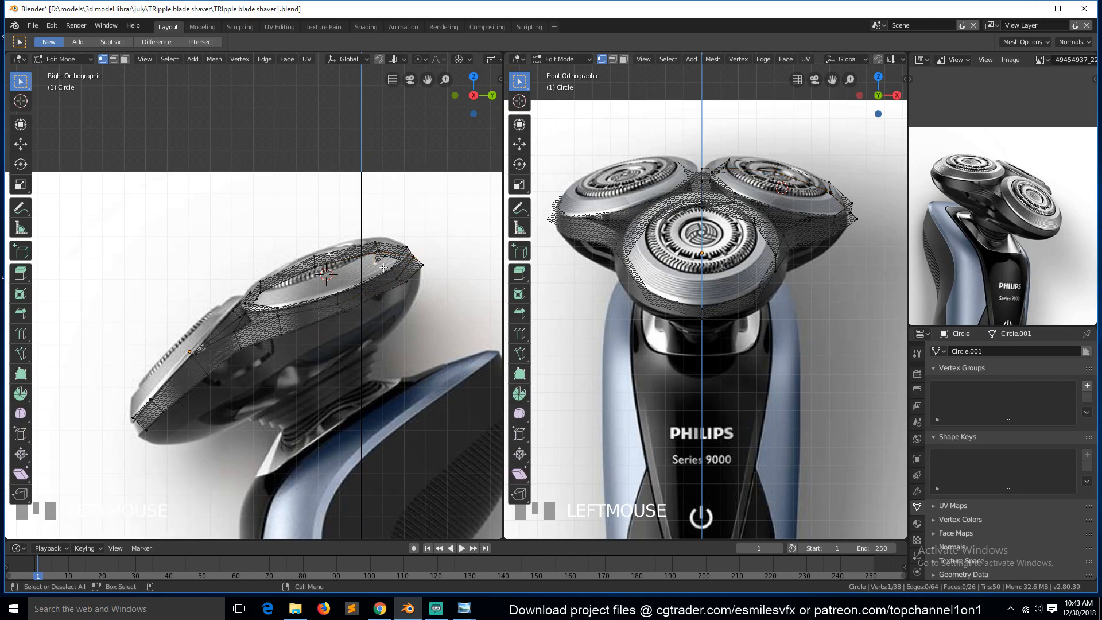
left_click(379, 259)
key("grave")
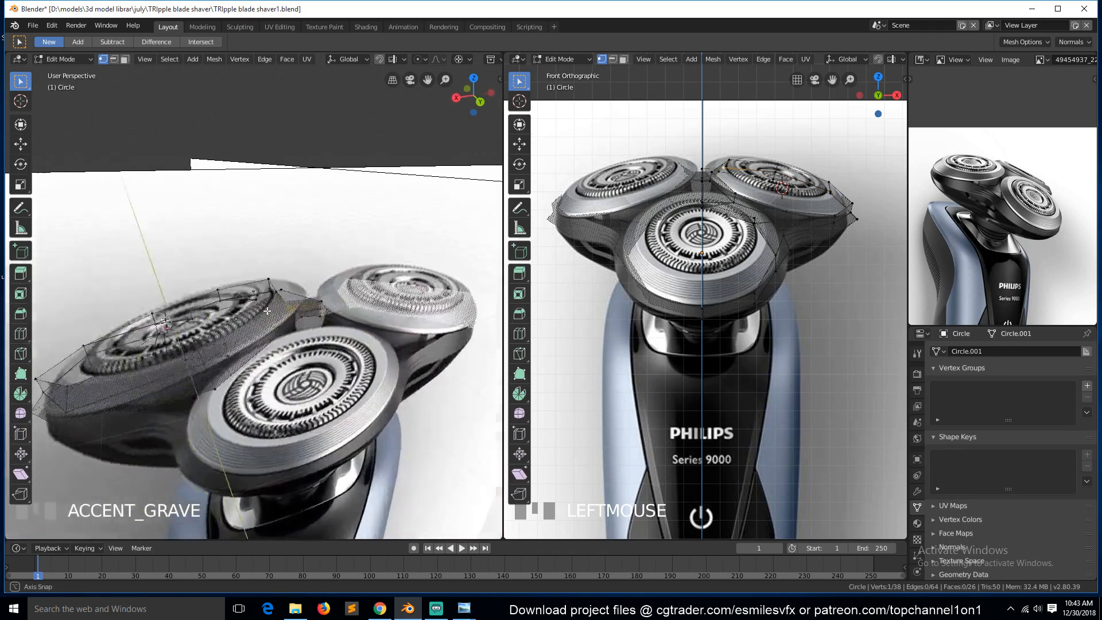
left_click(355, 343, "shift")
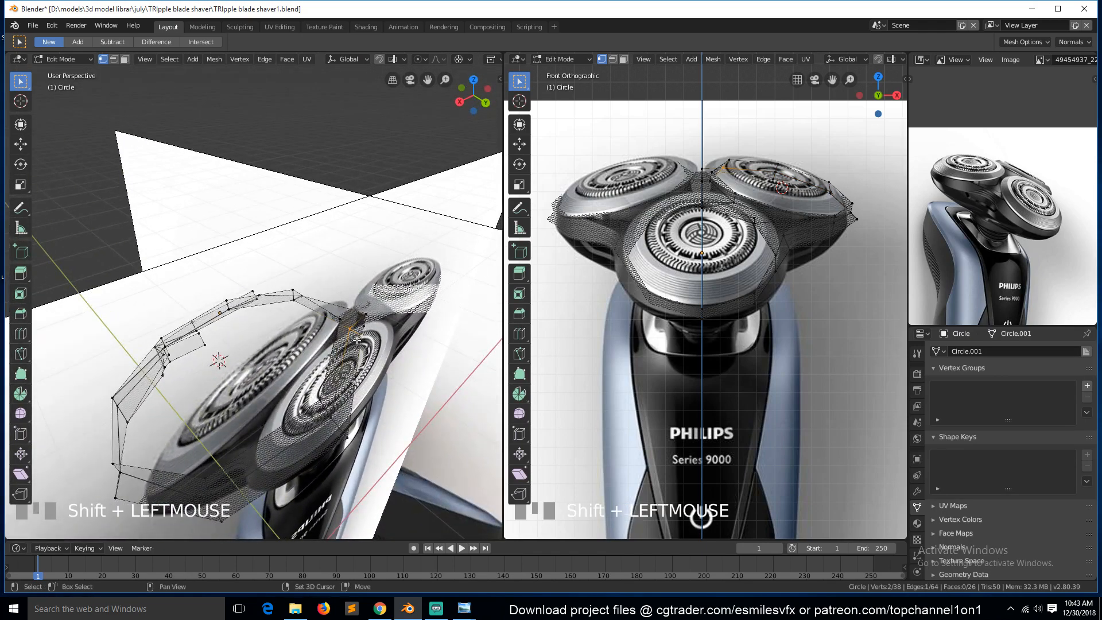
key("KP_3")
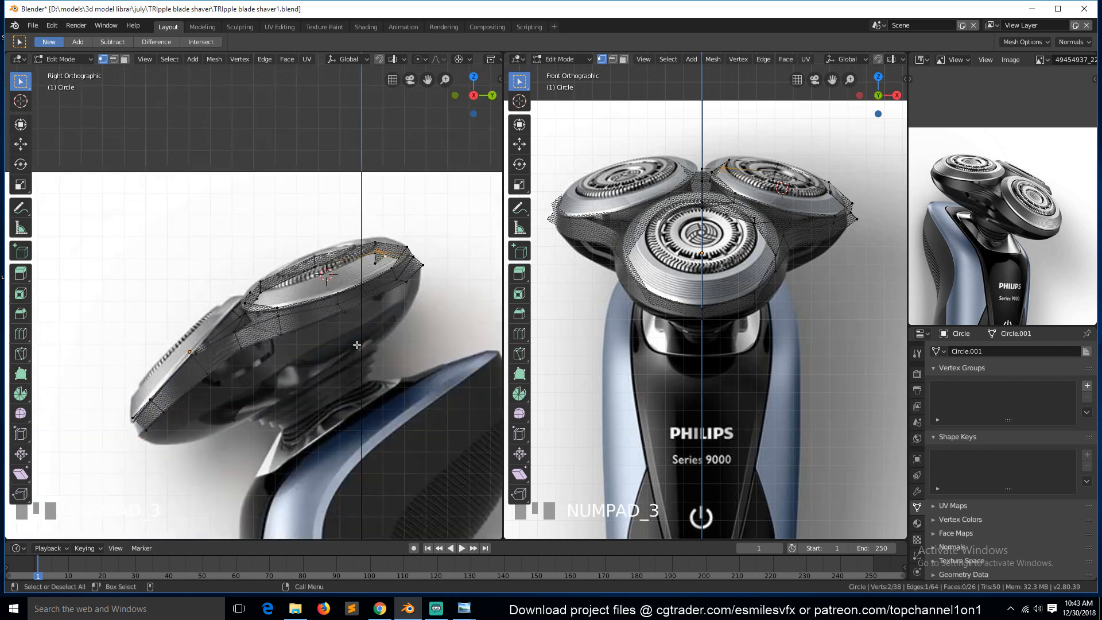
key("s")
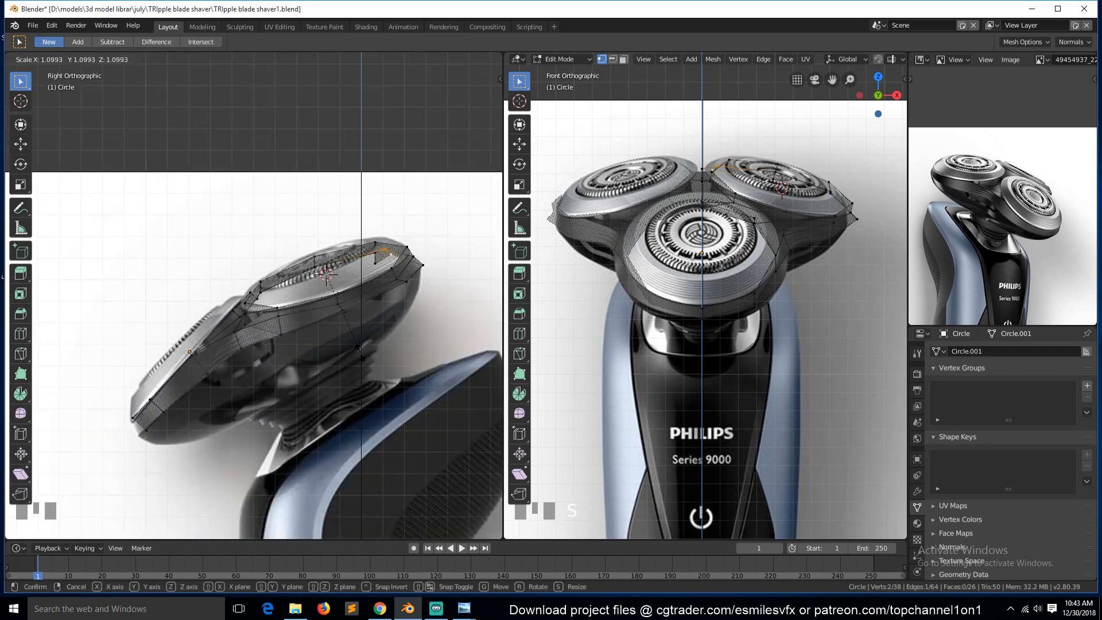
right_click(364, 349)
Deselect all, switch the viewport shading, leave Edit Mode and save the file.
scroll(391, 298, "down", 1)
key("a")
key("z")
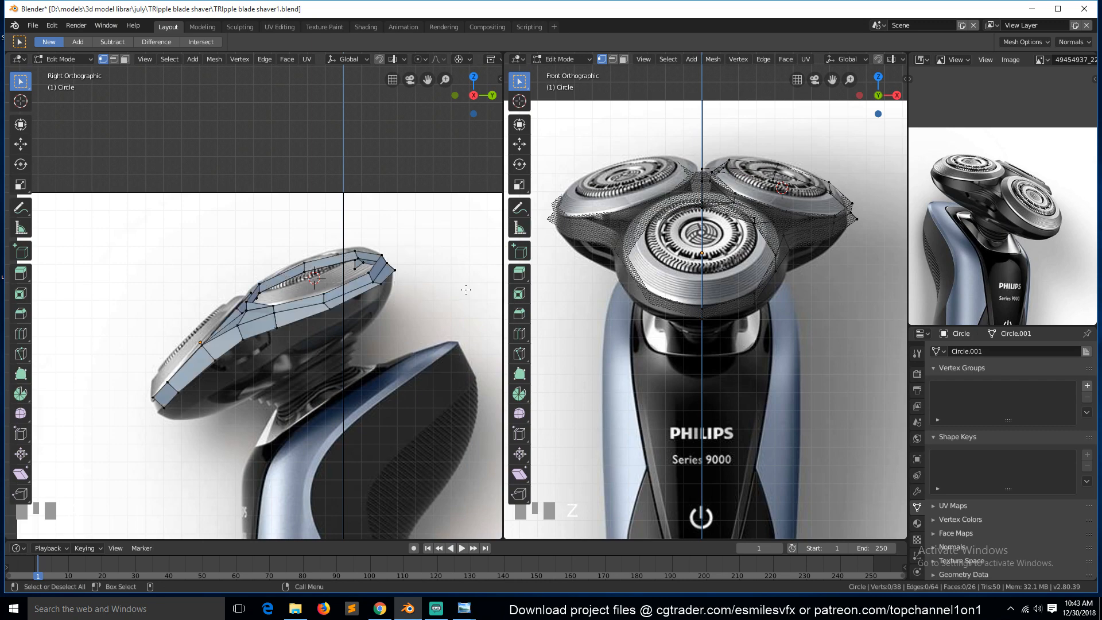
mouse_move(350, 298)
middle_mouse_down()
mouse_move(334, 335)
mouse_move(409, 324)
middle_mouse_up()
key("Tab")
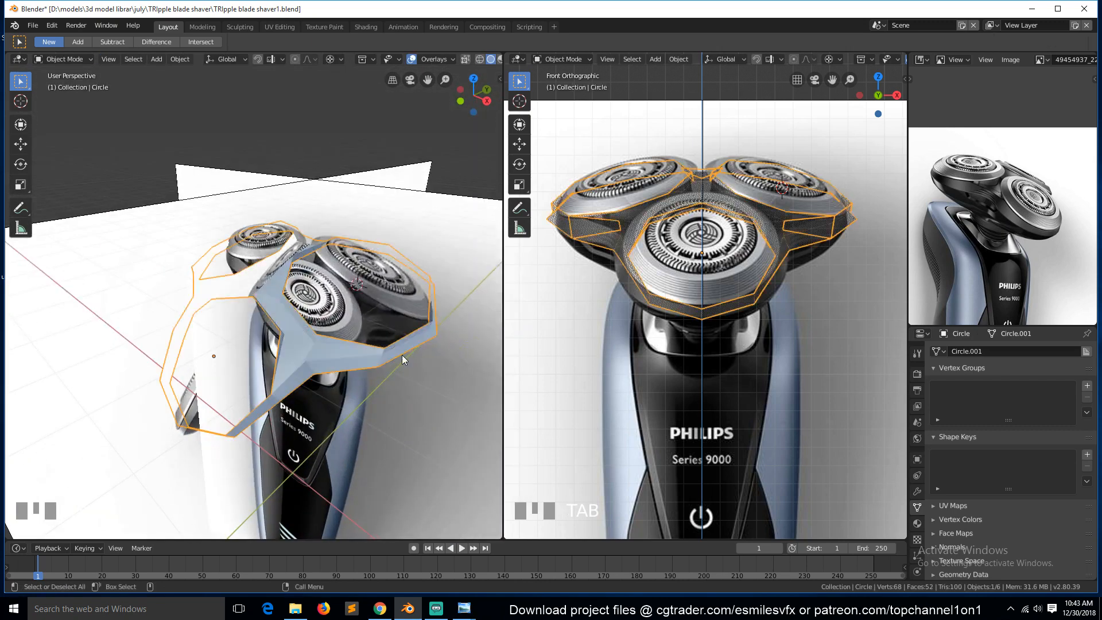
key("ctrl+s")
In side view, re-enter Edit Mode, select two front rim vertices on the right head and scale them by 1.044.
key("KP_3")
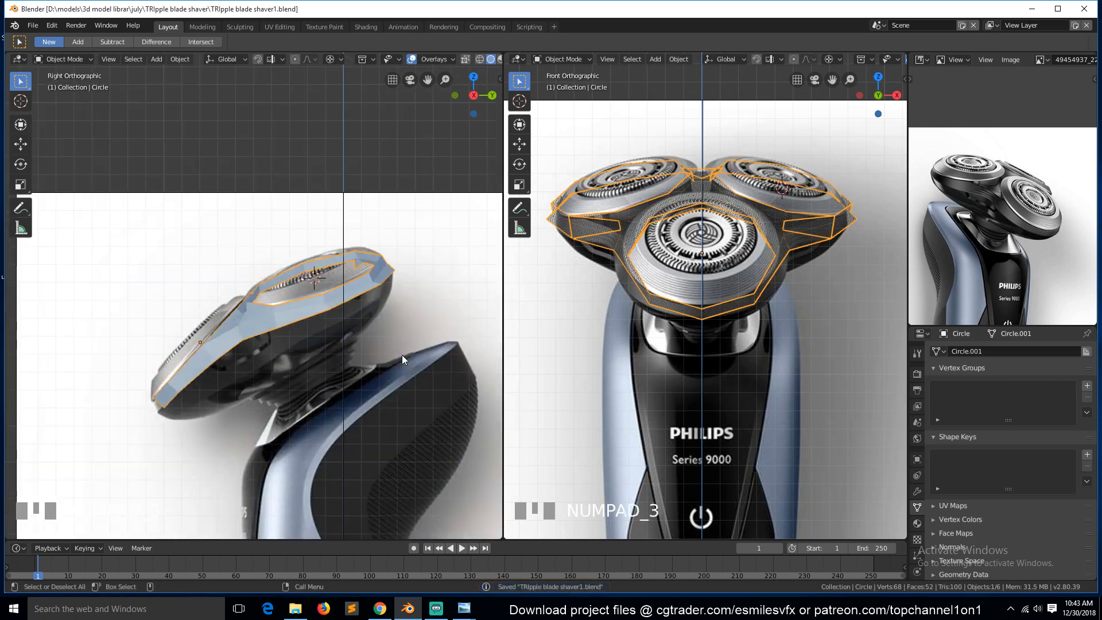
key("Tab")
left_click(404, 259)
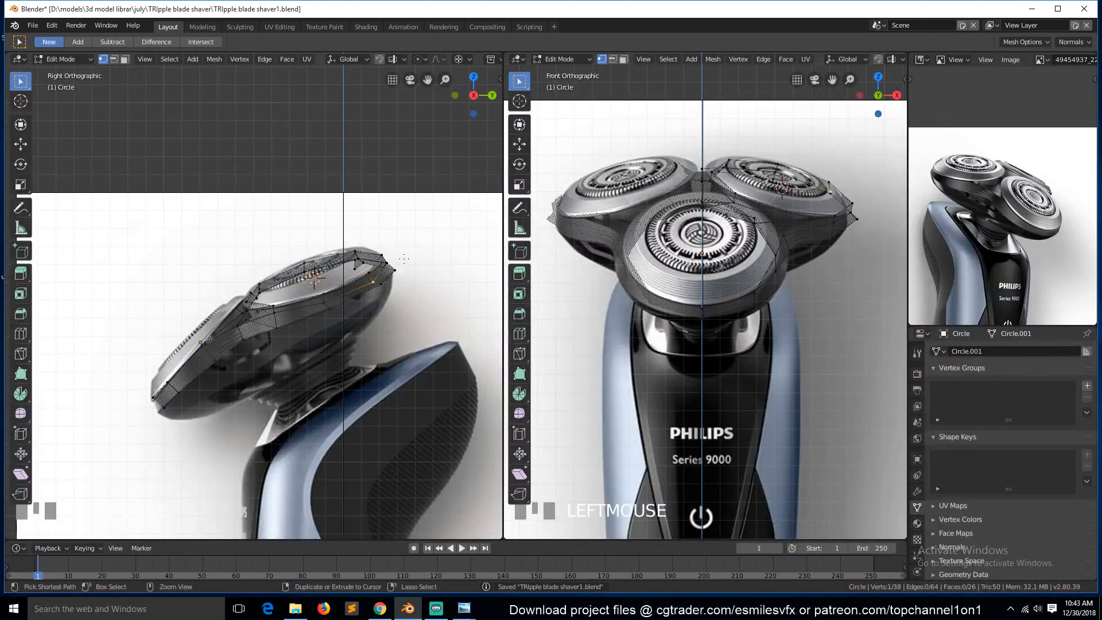
left_click(405, 274, "ctrl")
left_click(391, 264)
left_click(372, 282, "shift")
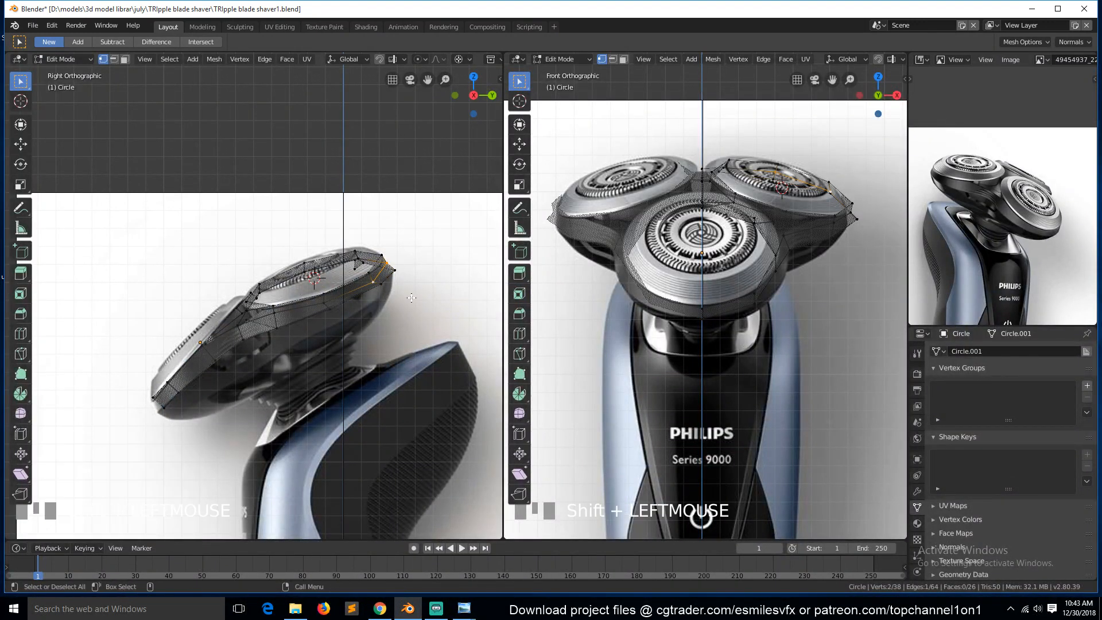
key("s")
left_click(416, 310)
Edge-slide the two selected rim vertices slightly along the rim.
key("g")
key("g")
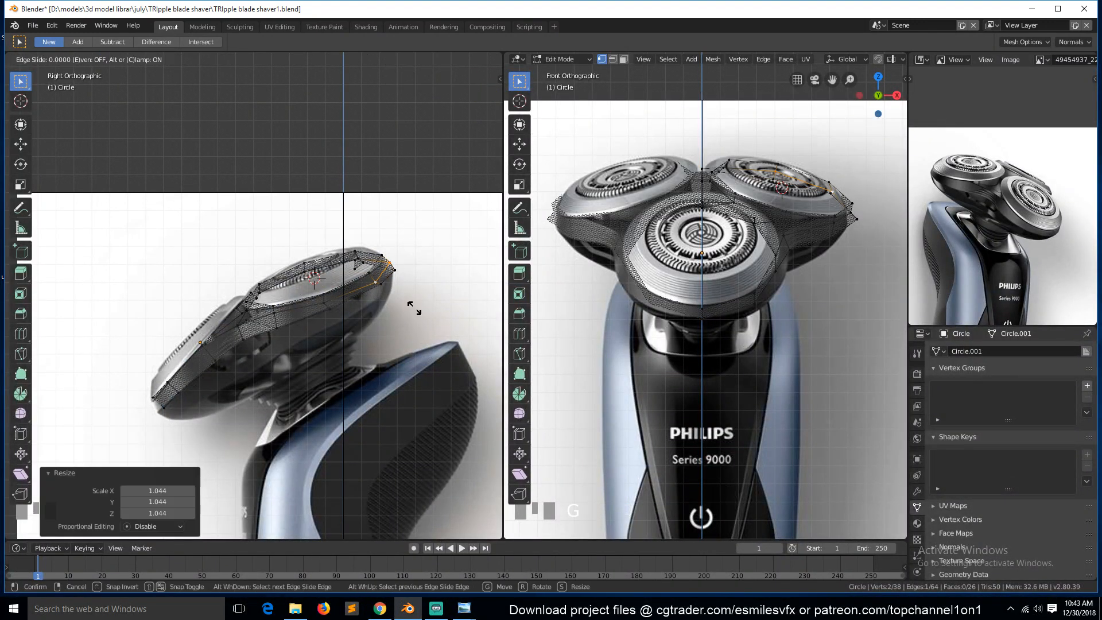
left_click(413, 308)
Deselect all vertices, toggle X-ray and save the file.
key("alt+a")
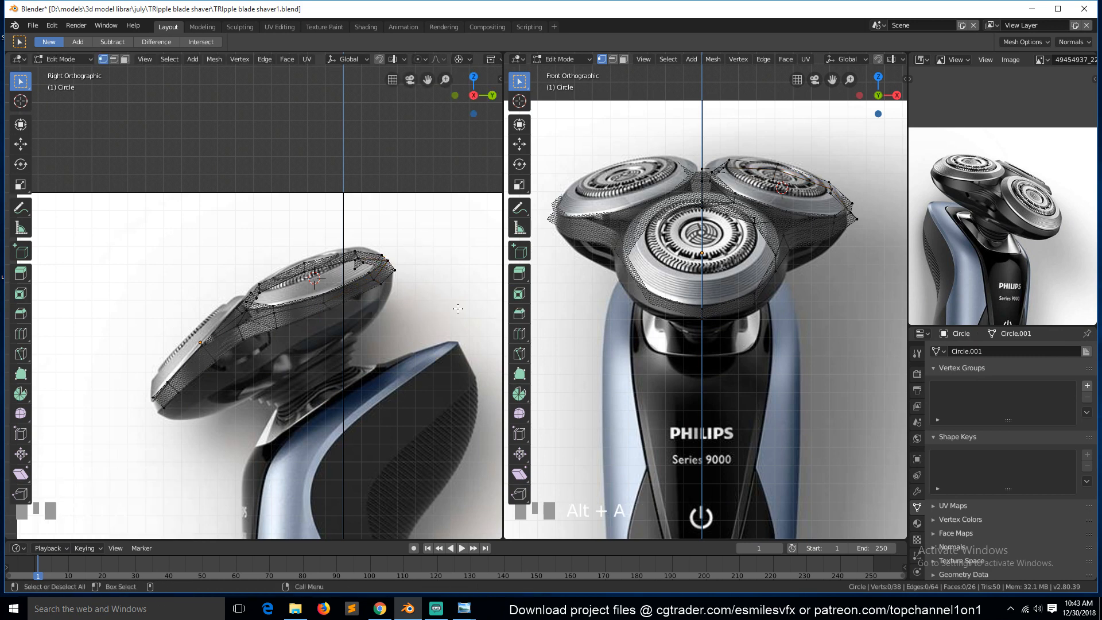
key("alt+z")
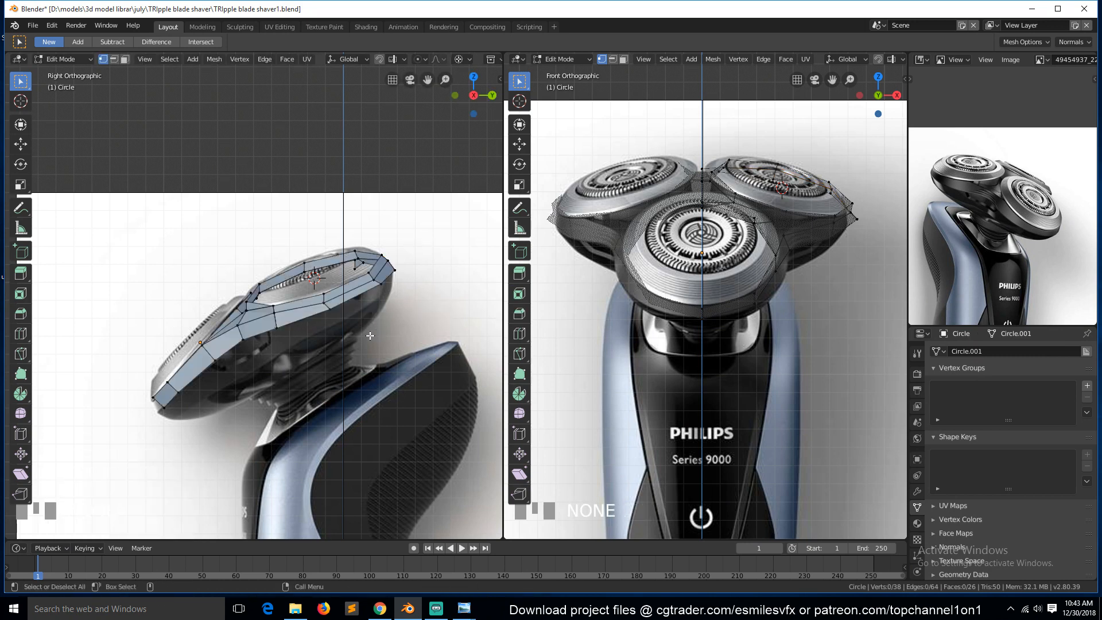
scroll(268, 342, "up", 1)
key("ctrl+s")
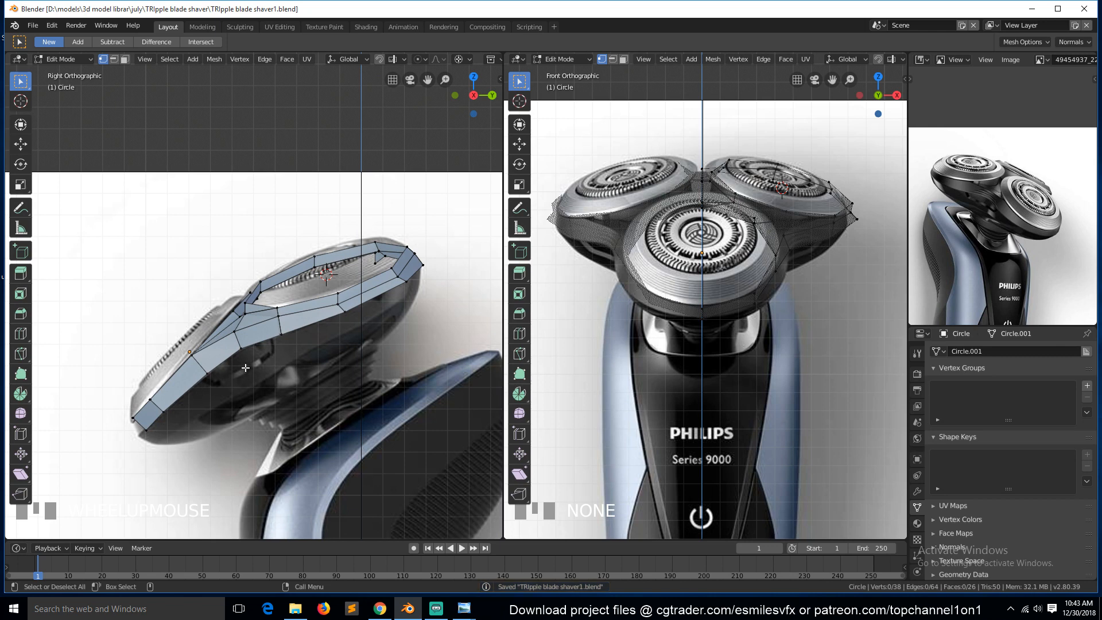
In side view, set the pivot to Median Point and move the head's lower rim vertices onto the reference outline.
left_click(145, 440)
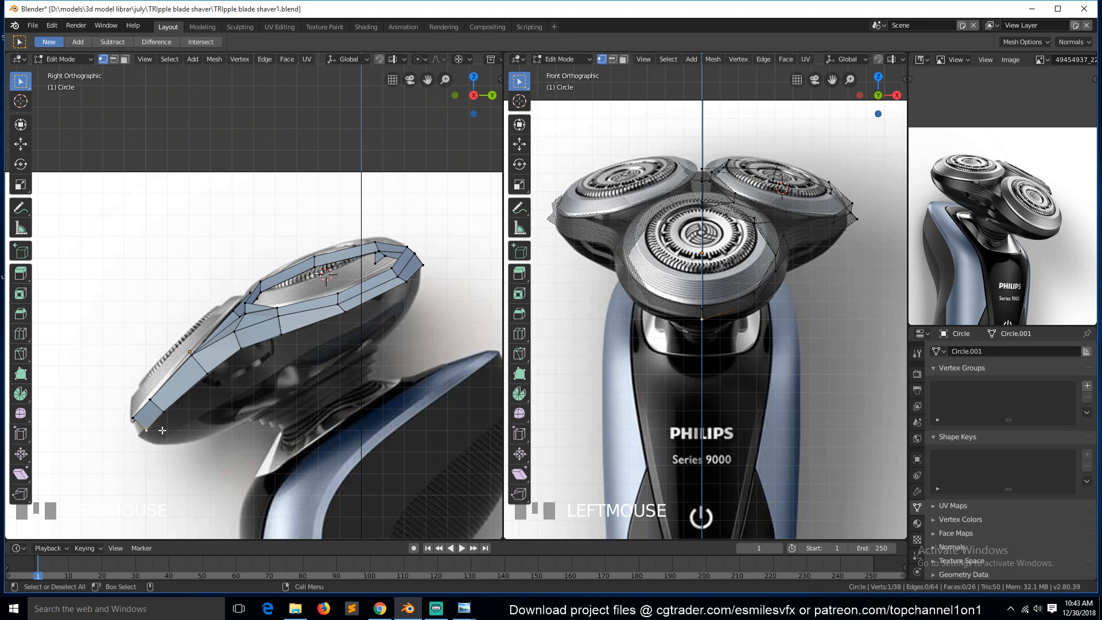
key("period")
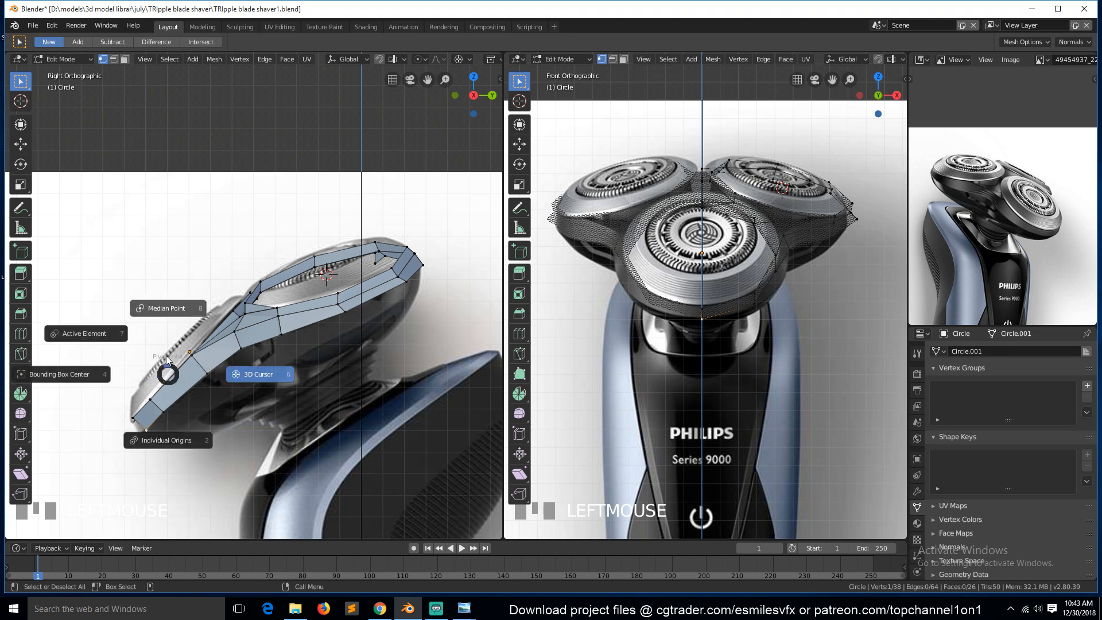
left_click(169, 317)
key("g")
left_click(141, 435)
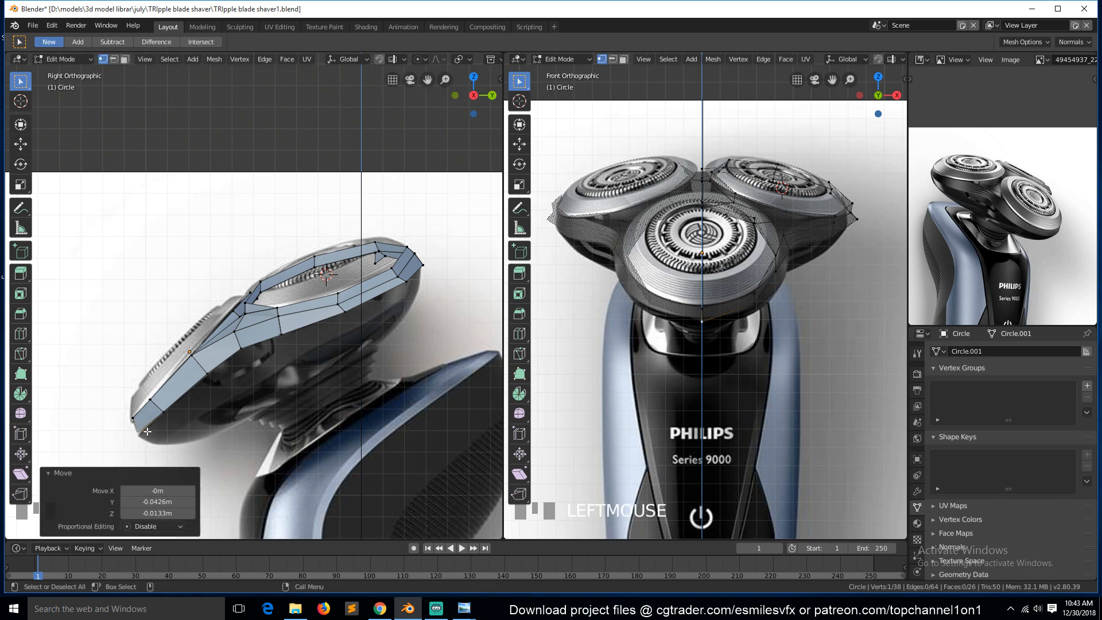
left_click(160, 420)
key("g")
key("g")
left_click(155, 422)
key("g")
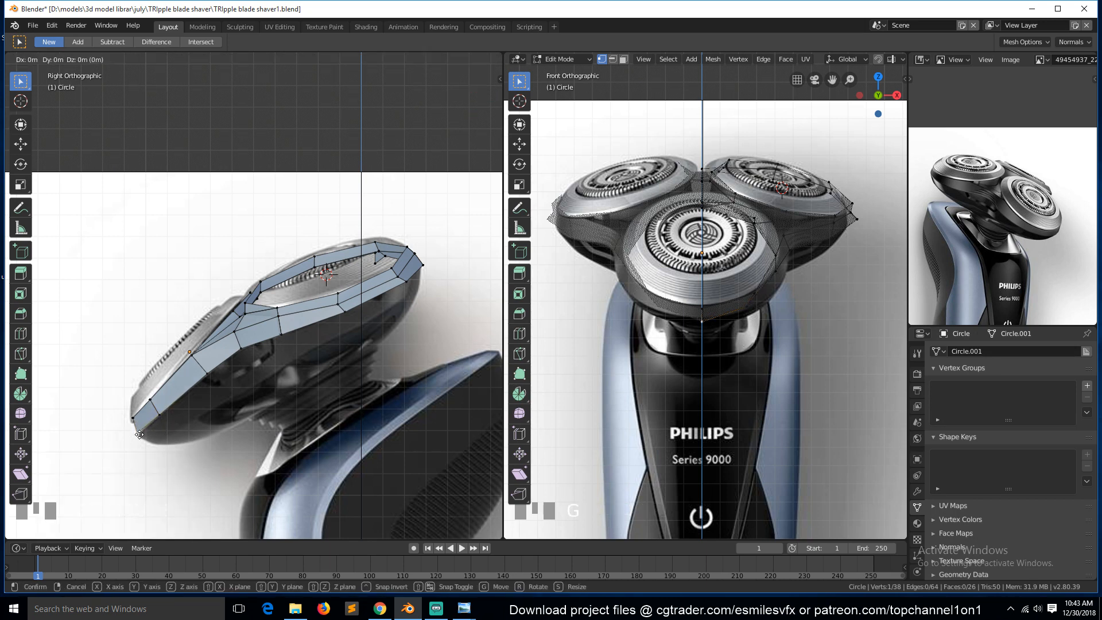
left_click(140, 435)
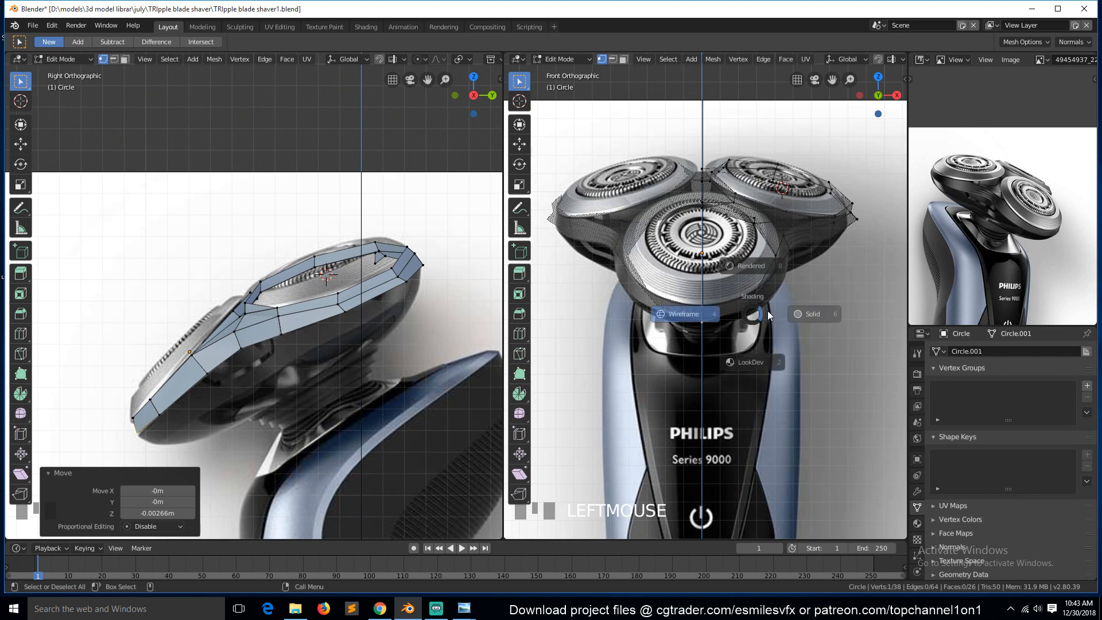
With solid shading in front view, move several lower rim vertices of the right head to follow the reference.
left_click(762, 306)
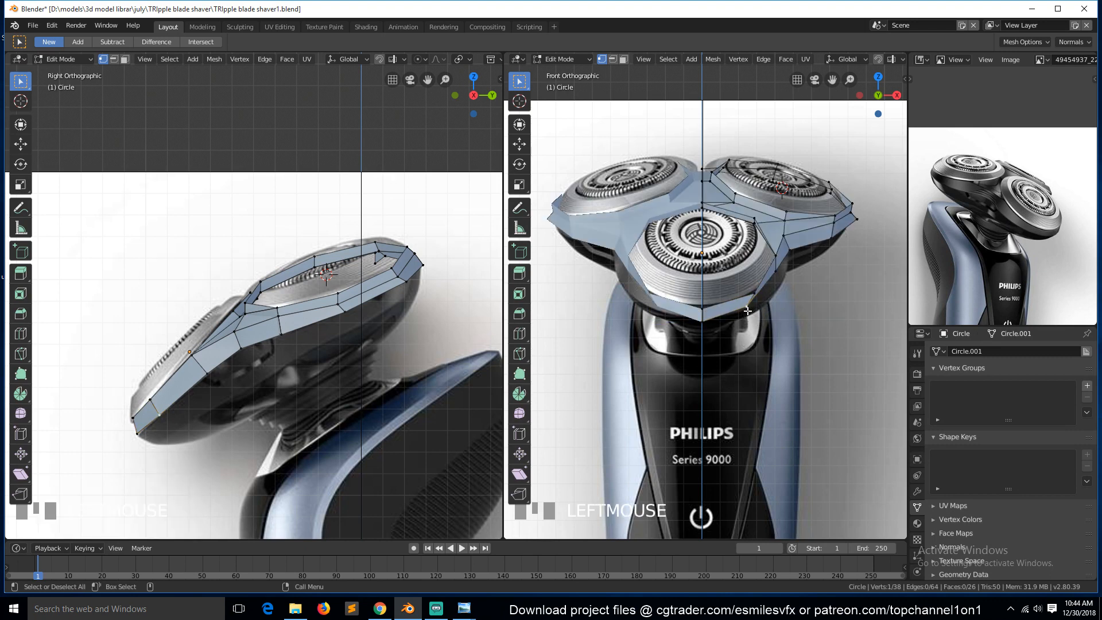
key("g")
key("g")
right_click(757, 314)
key("g")
left_click(769, 316)
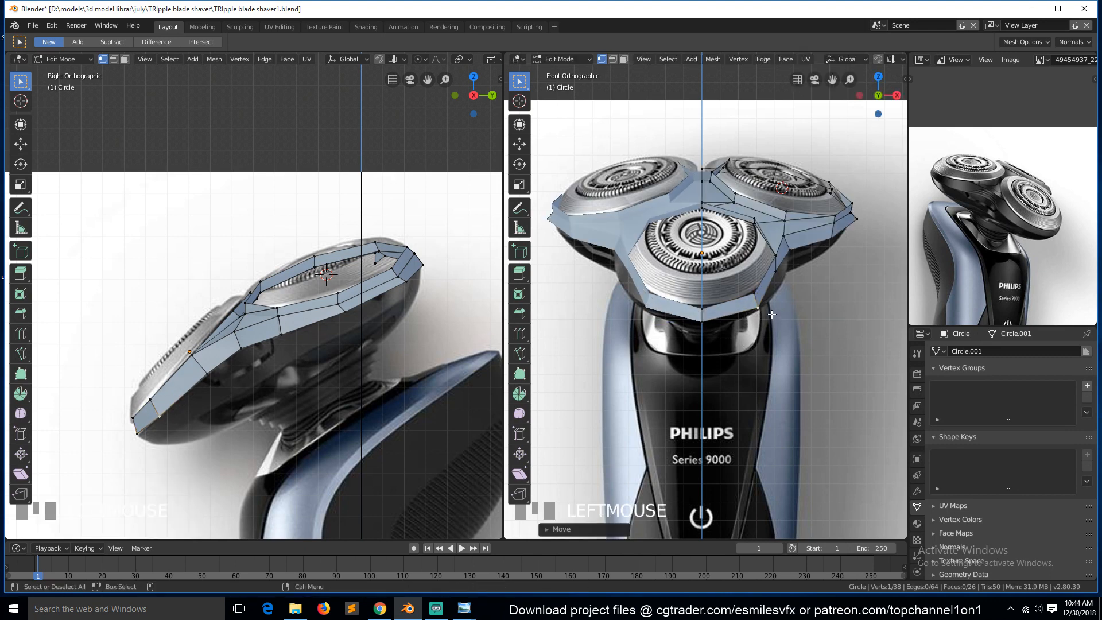
left_click(783, 278)
key("g")
left_click(791, 285)
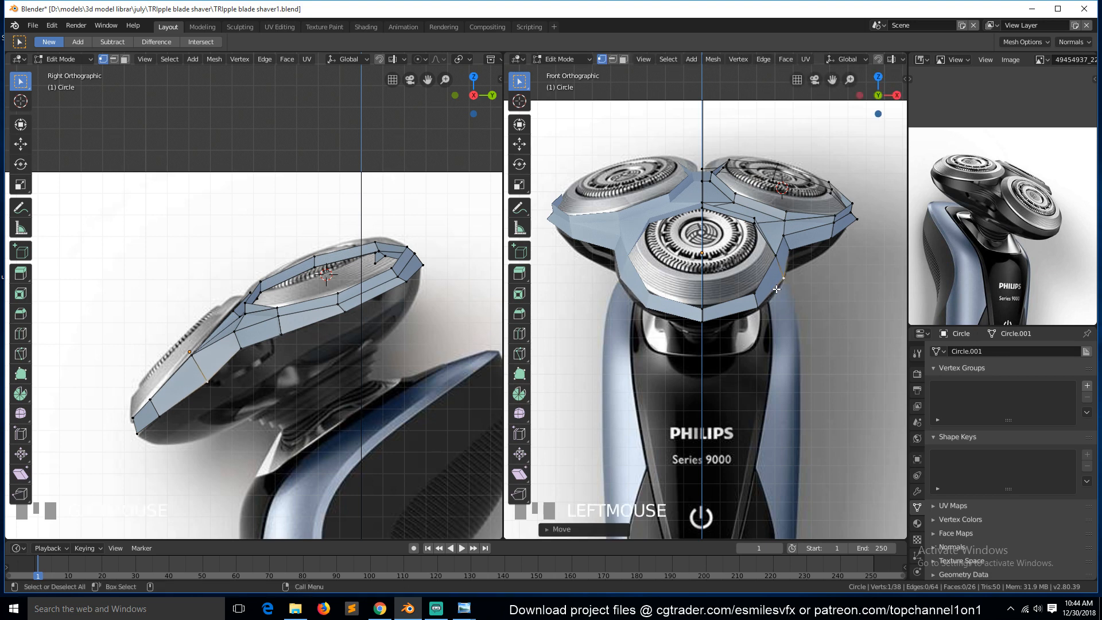
left_click(754, 296)
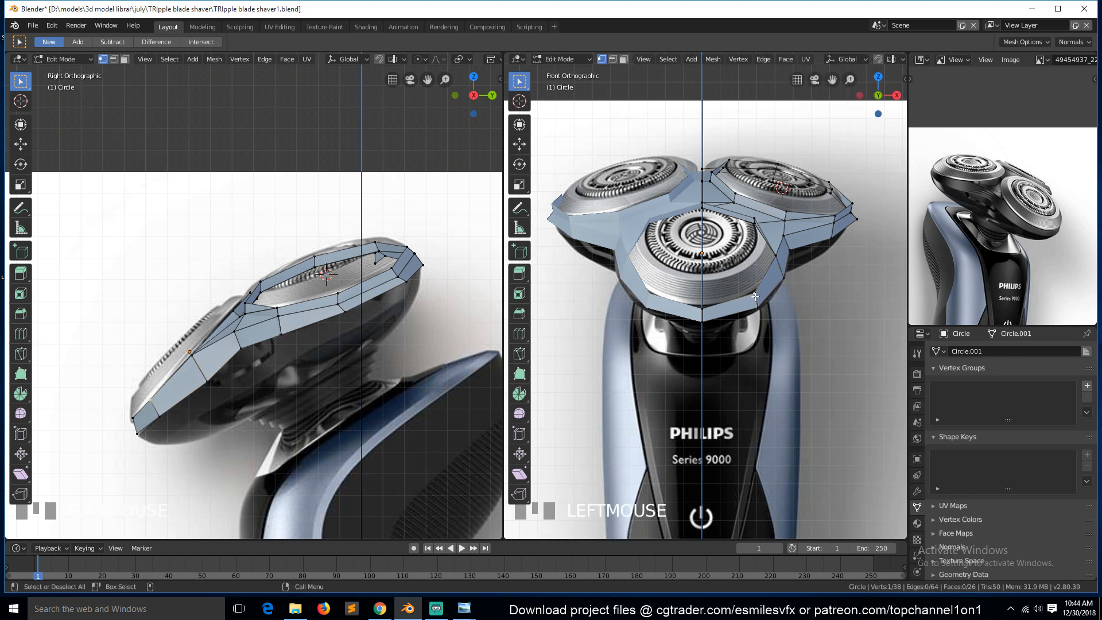
left_click(704, 307)
key("g")
left_click(708, 298)
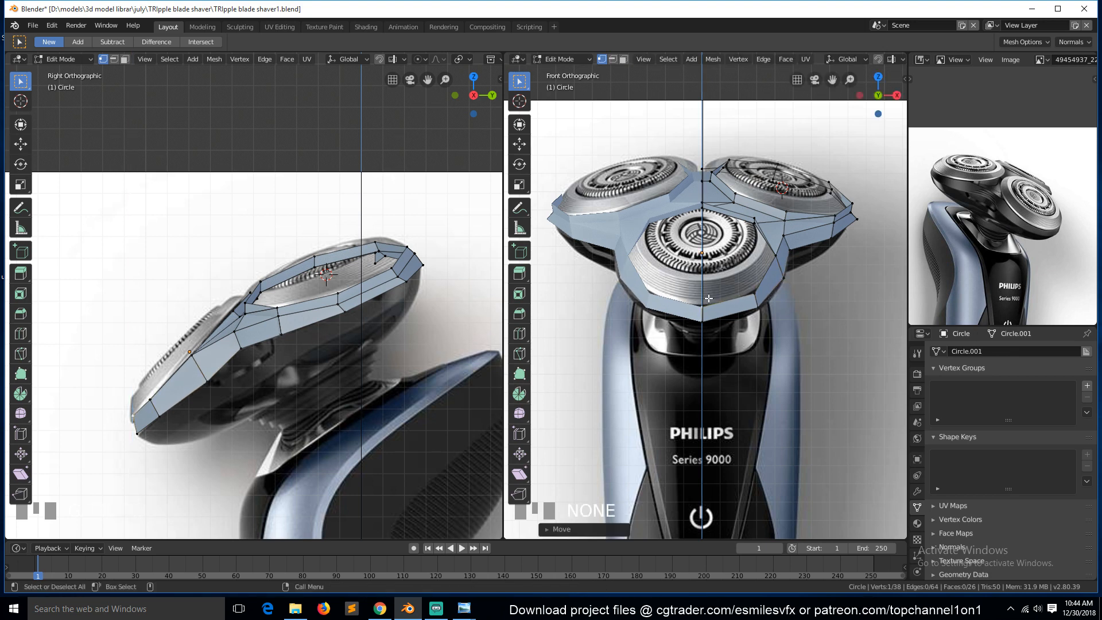
Leave Edit Mode, save the file and return to the right side view.
key("Tab")
key("ctrl+s")
key("grave")
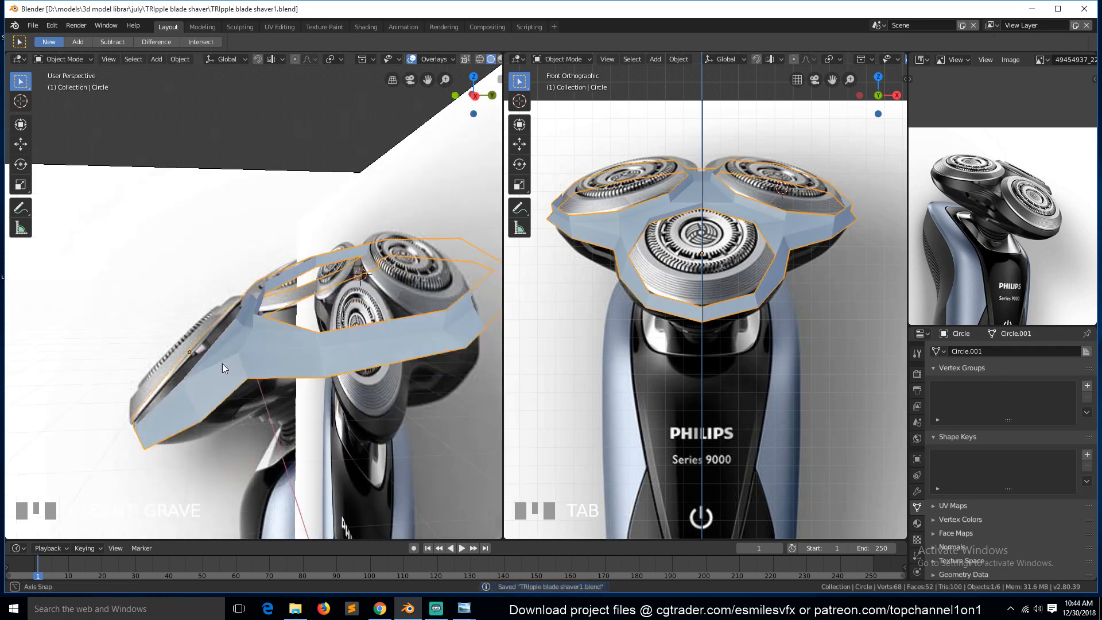
middle_click_drag(222, 363, 298, 360)
key("KP_3")
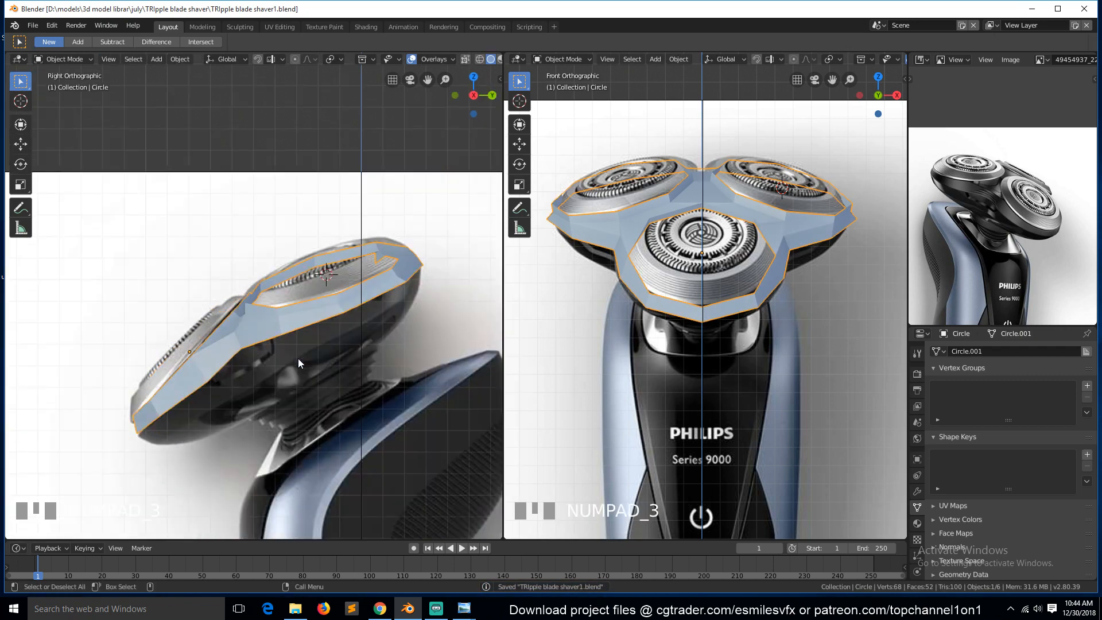
Re-enter Edit Mode, select the bottom rim loop, extrude it and move it by Y 0.0772 m, Z -0.0586 m, then toggle X-ray.
key("Tab")
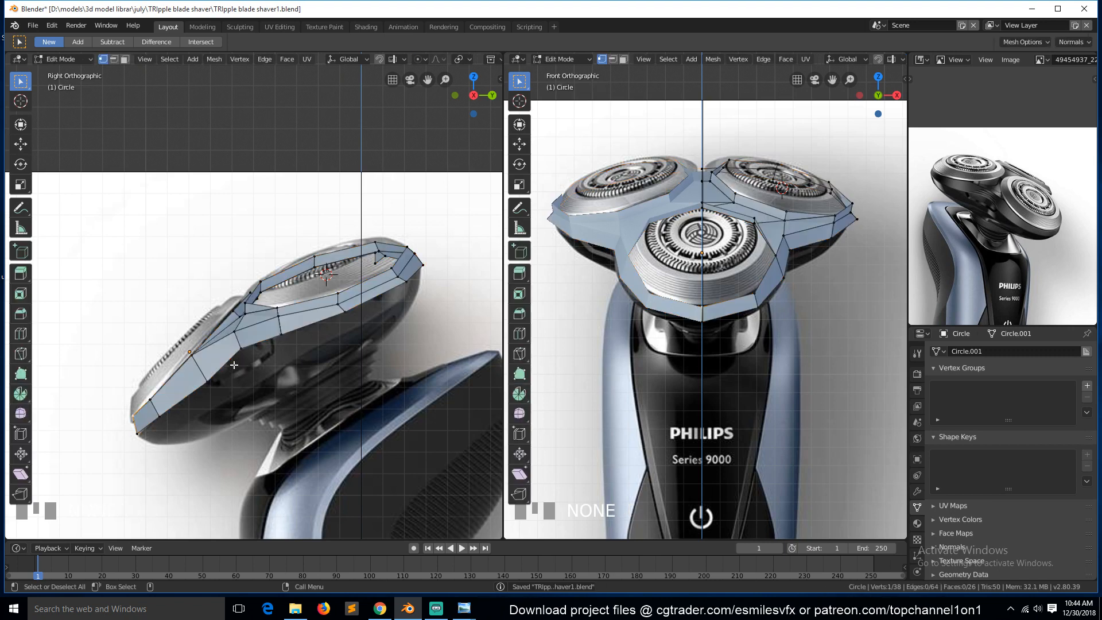
left_click(221, 374, "alt+shift")
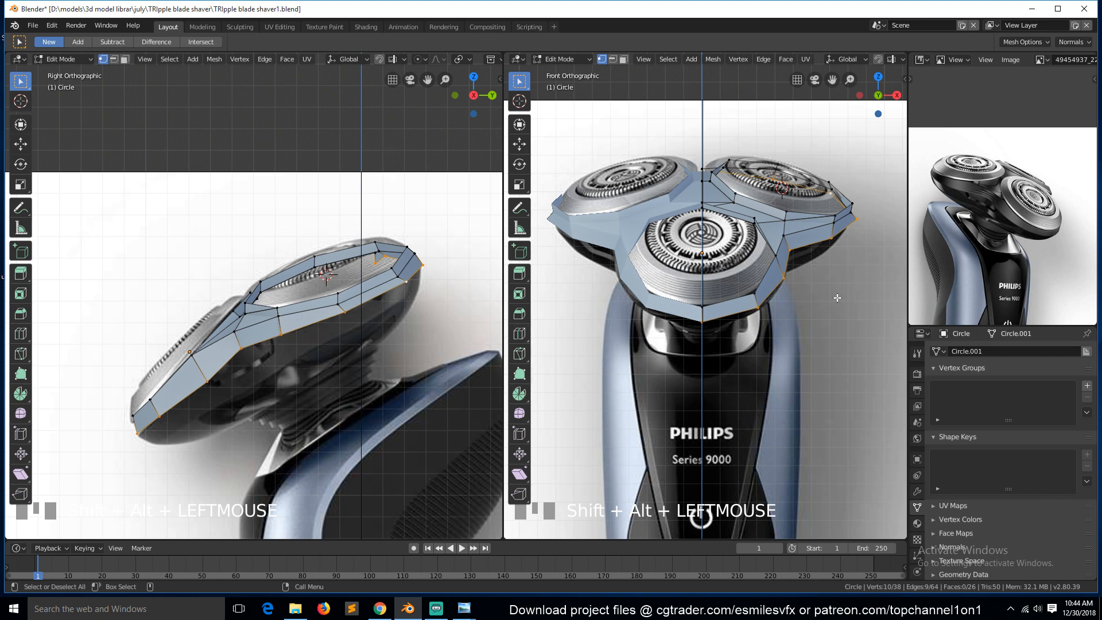
key("e")
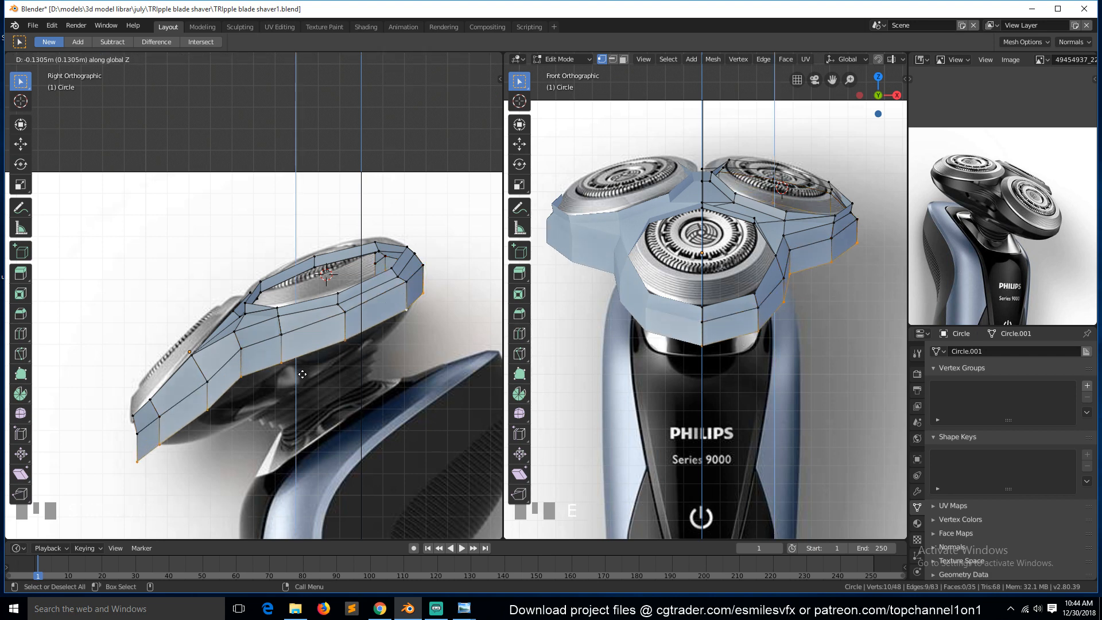
right_click(312, 377)
key("g")
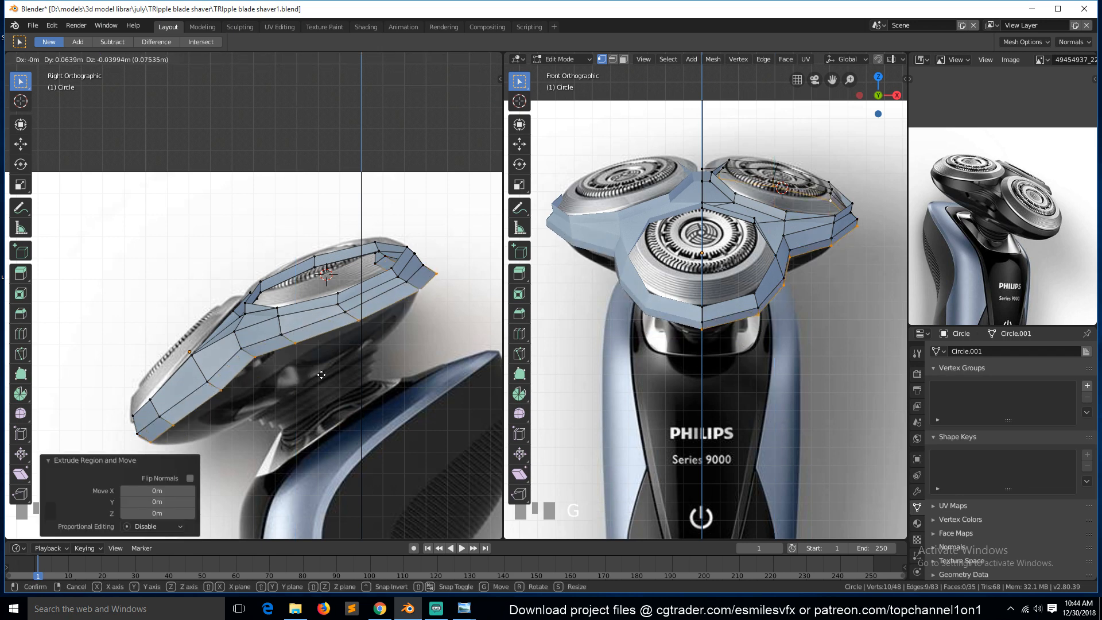
left_click(321, 382)
key("alt+z")
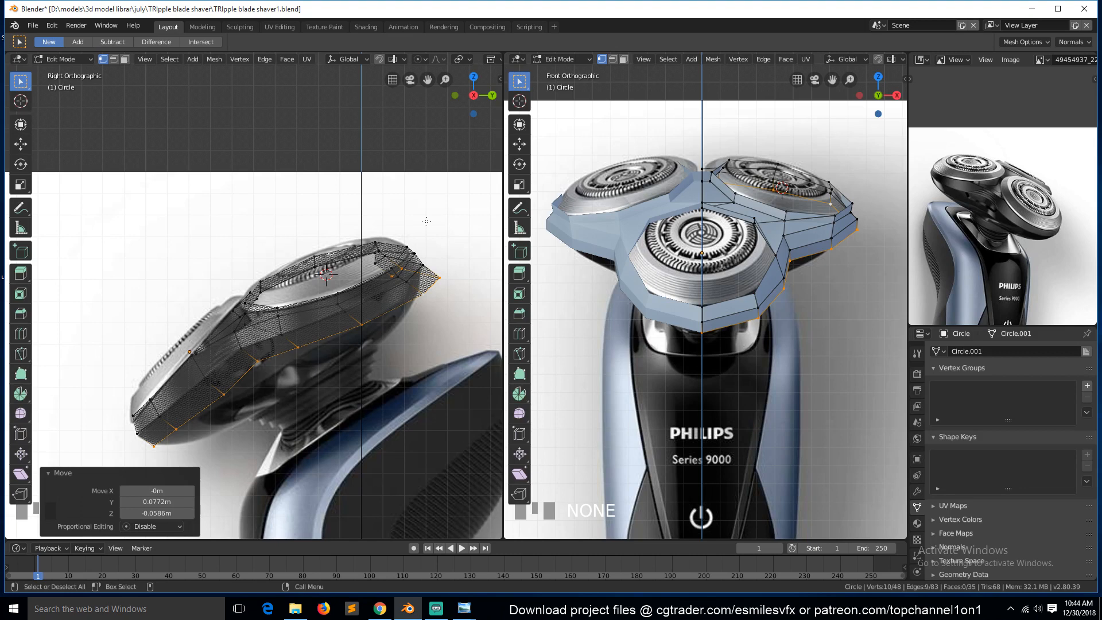
Leave Edit Mode, disable the viewport grid overlay and hide the selected object.
key("Tab")
left_click(453, 59)
left_click(370, 128)
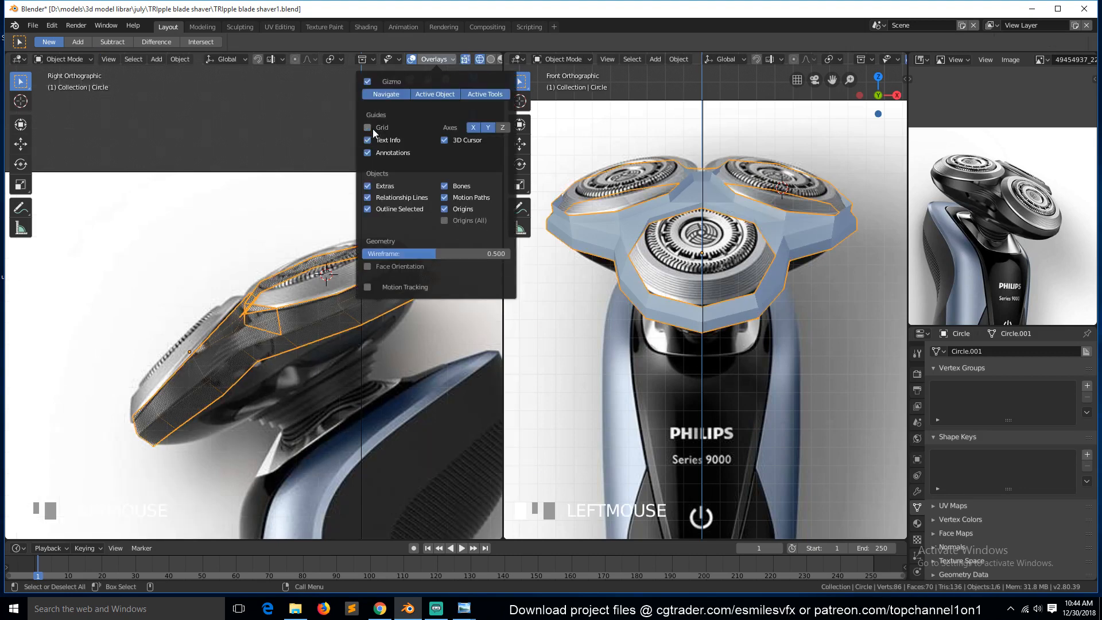
key("h")
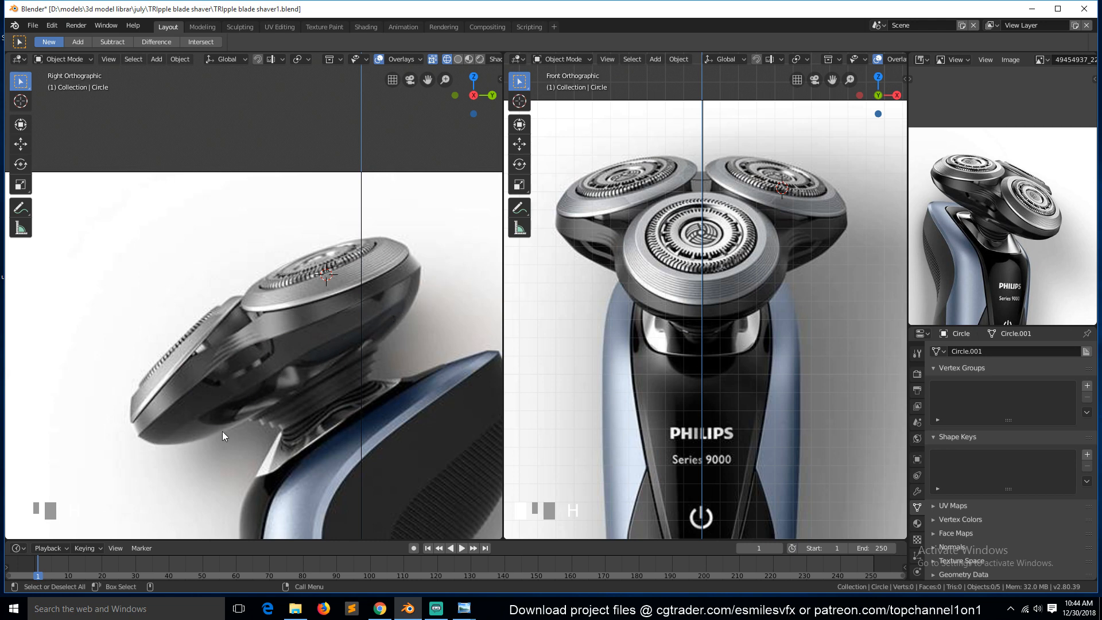
Re-enter Edit Mode and move the extruded loop's lower vertices in side view to hug the head's underside.
key("Tab")
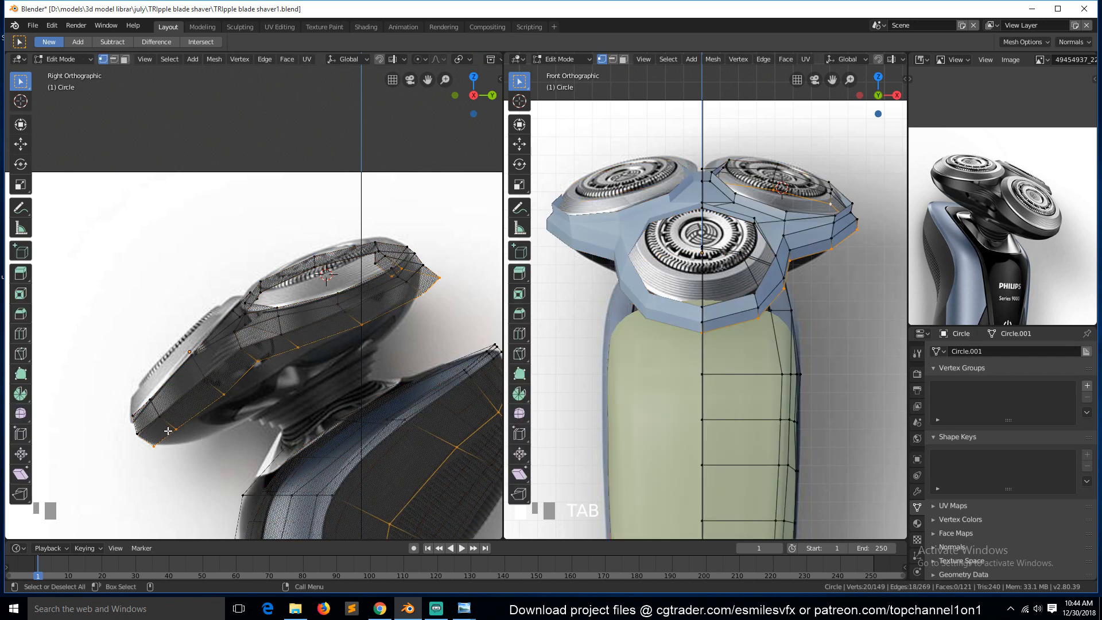
left_click(177, 431)
key("g")
left_click(183, 429)
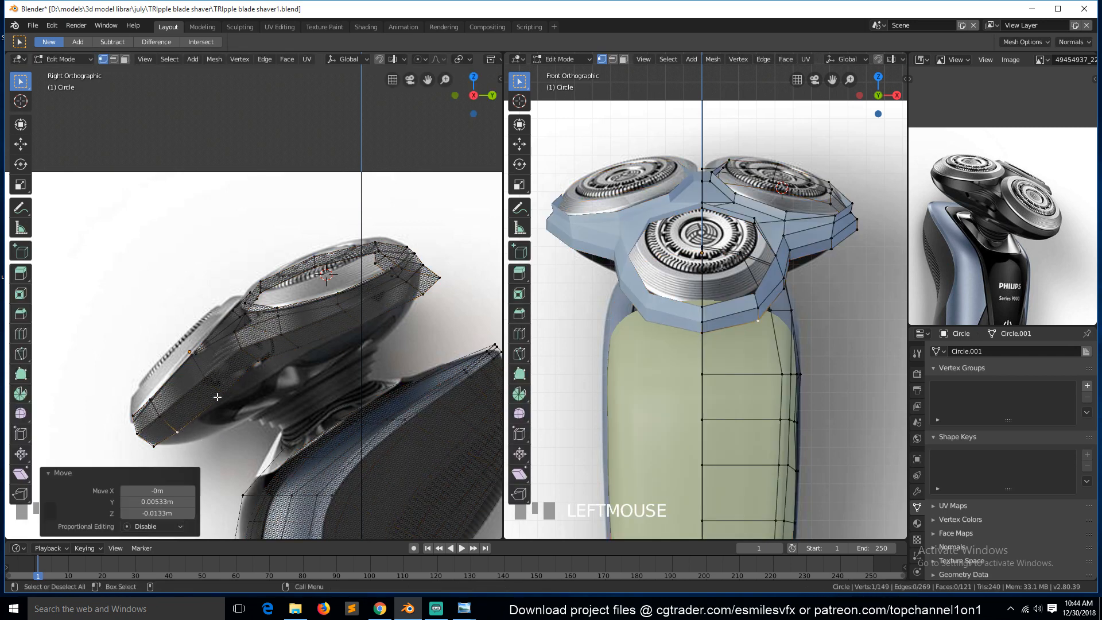
left_click(220, 395)
key("g")
left_click(221, 408)
left_click(259, 362)
key("g")
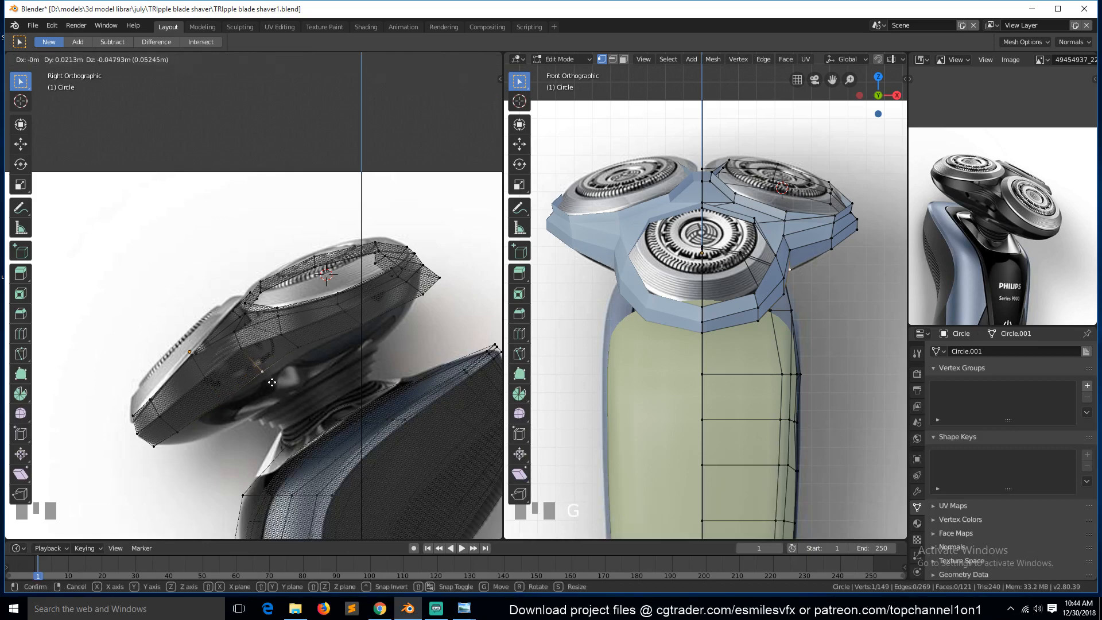
left_click(269, 379)
left_click(297, 348)
key("g")
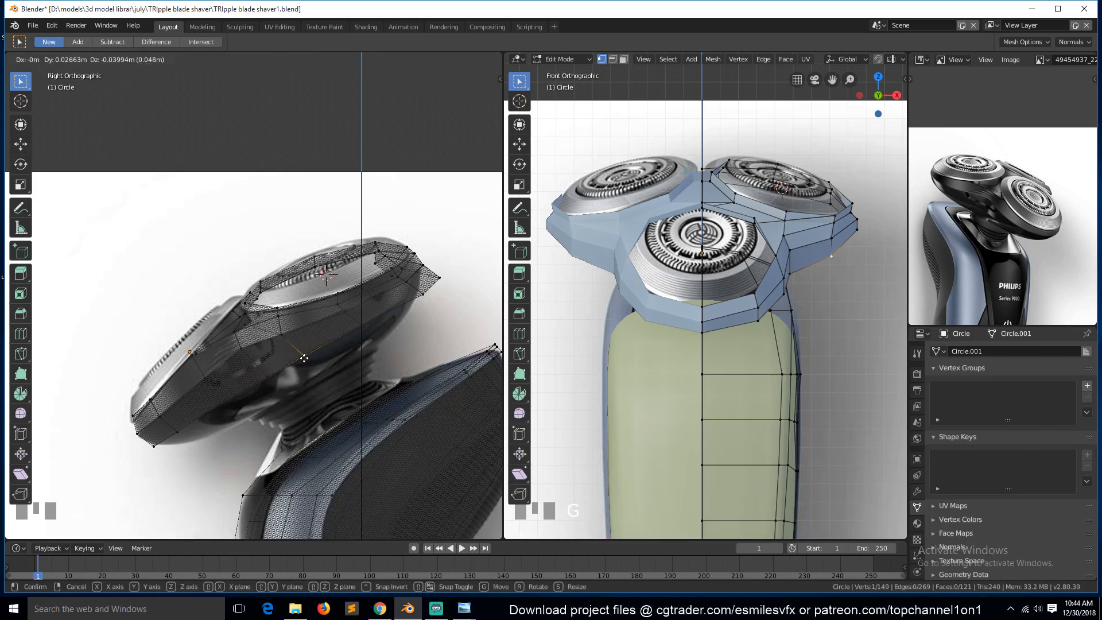
left_click(304, 355)
Move the extruded loop's upper vertices in side view to match the head's rear rim in the reference.
left_click(354, 324)
key("g")
left_click(370, 325)
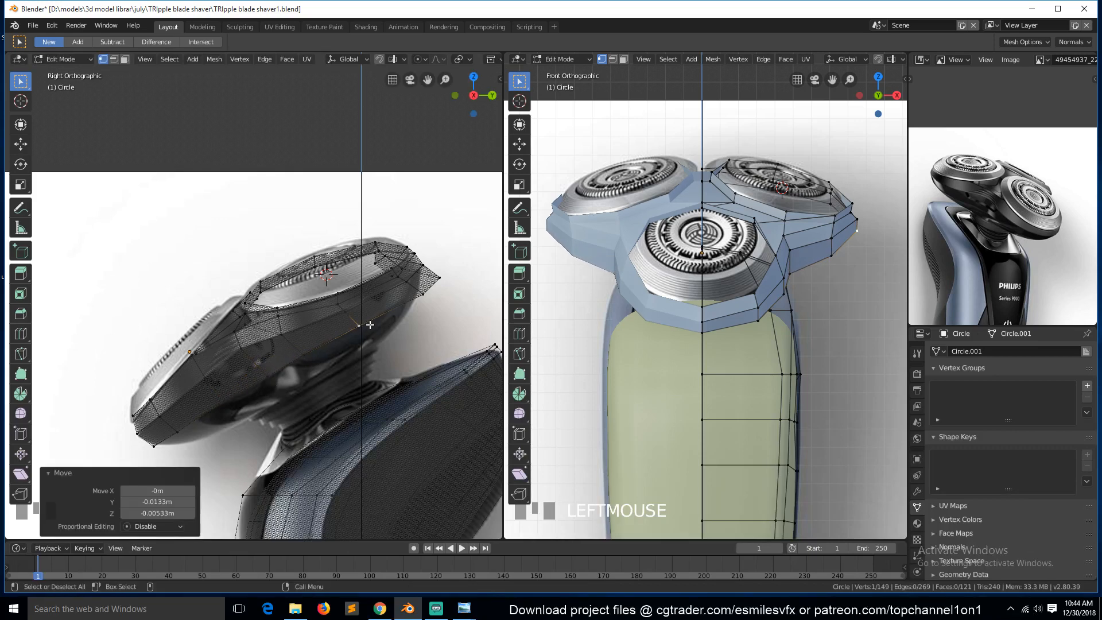
left_click(426, 297)
key("g")
left_click(413, 299)
left_click(444, 278)
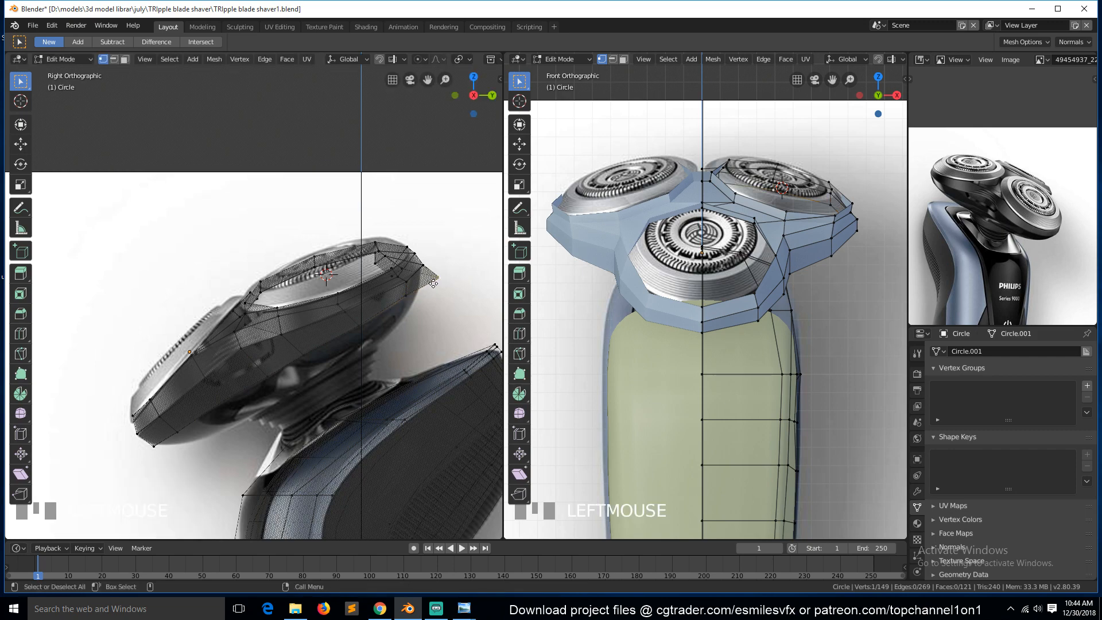
key("g")
left_click(419, 292)
left_click(406, 282)
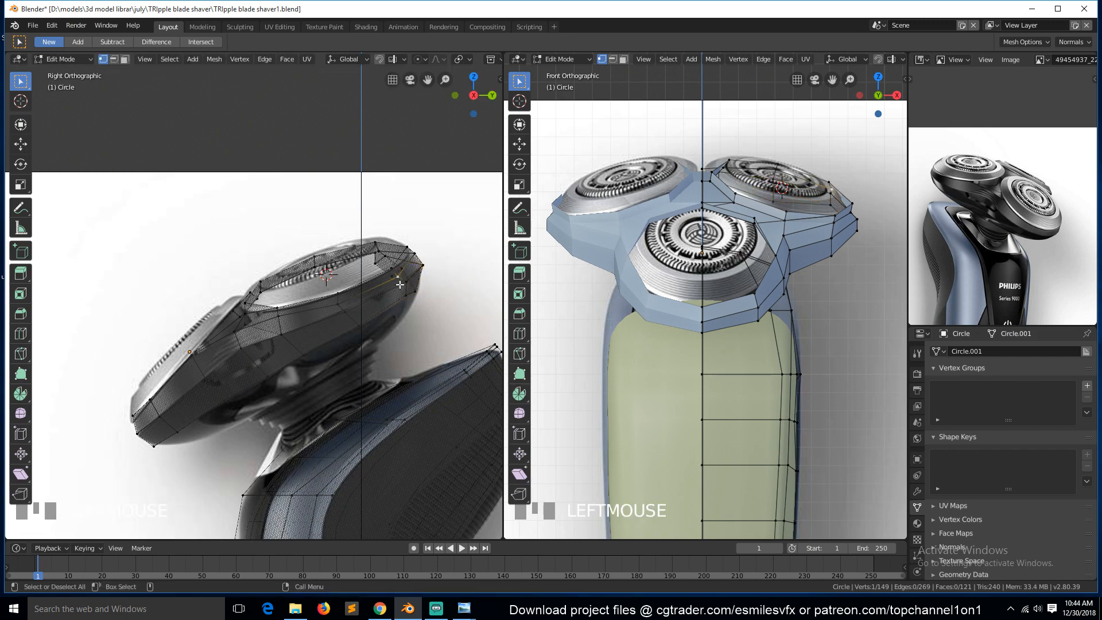
key("g")
left_click(407, 282)
Select further extruded vertices and move them in side view to follow the head's underside outline.
middle_click_drag(407, 282, 352, 296)
left_click(326, 291)
left_click(327, 291, "shift")
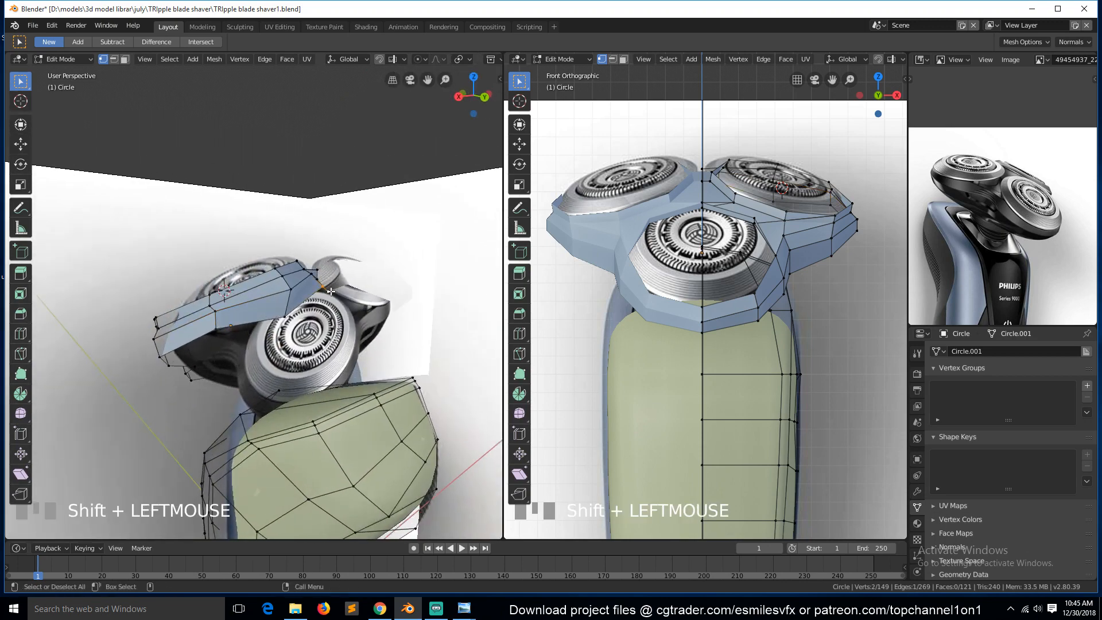
key("KP_1")
key("KP_3")
key("z")
left_click(287, 299)
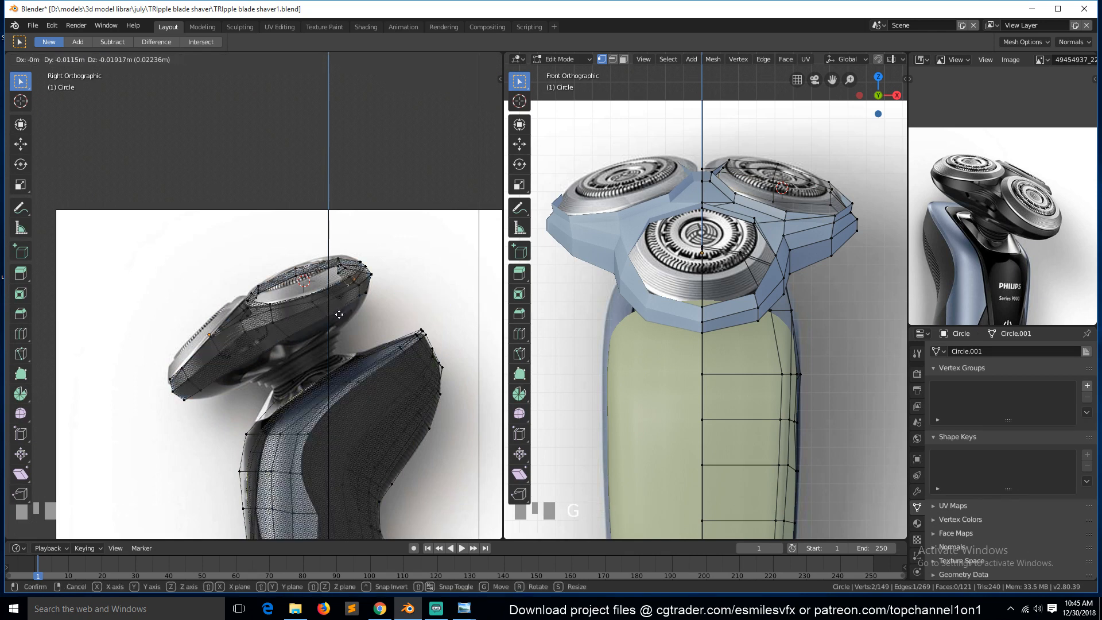
left_click(354, 280)
key("g")
left_click(362, 296)
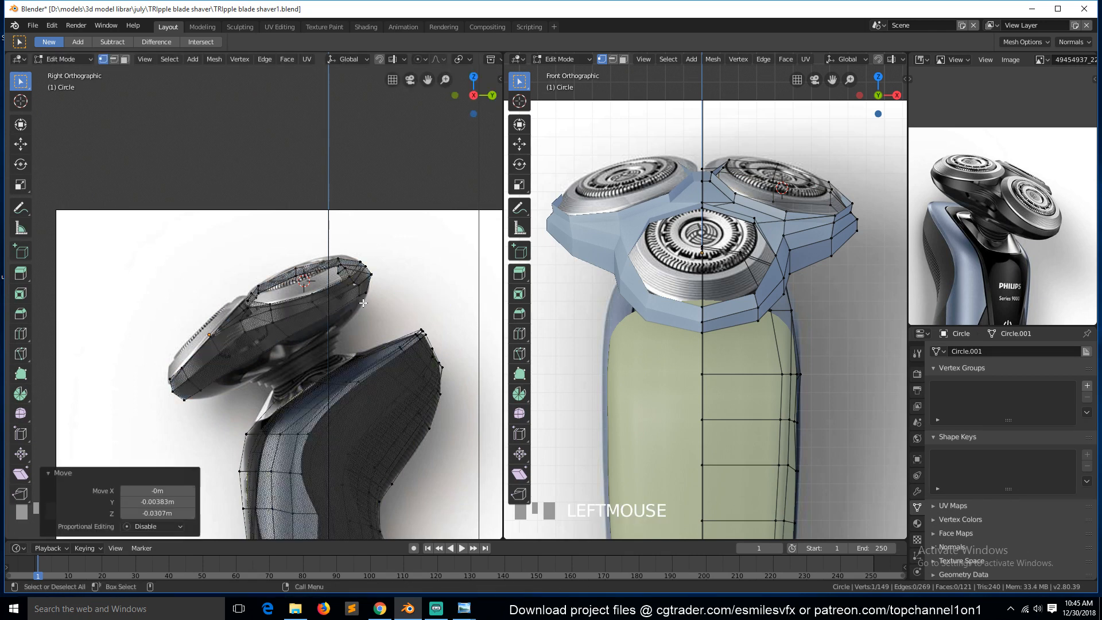
left_click(327, 322, "alt")
key("KP_7")
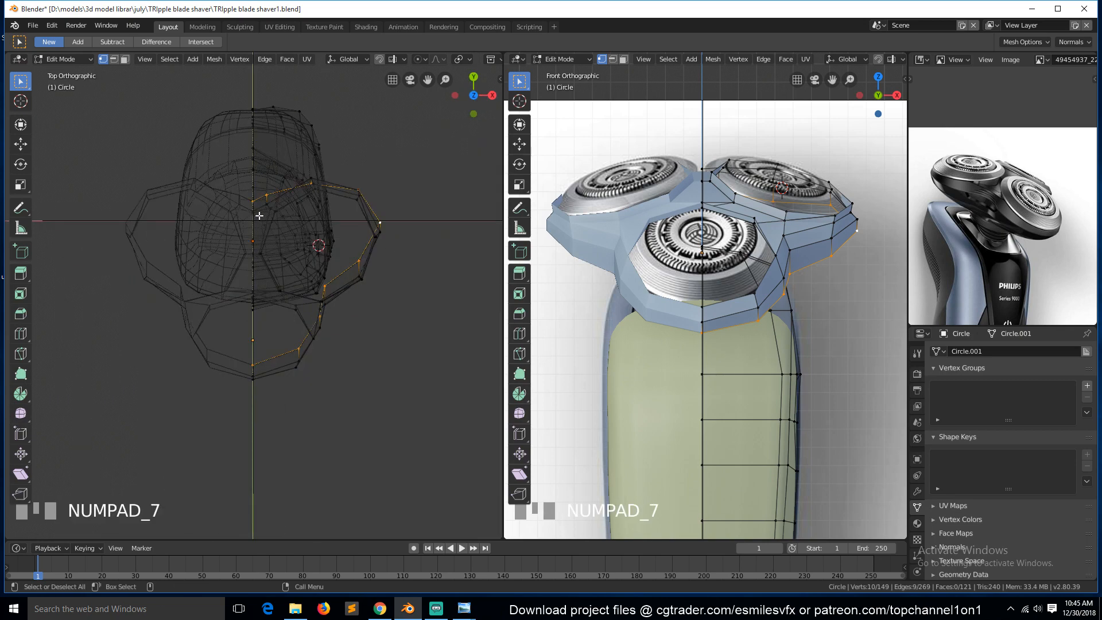
key("s")
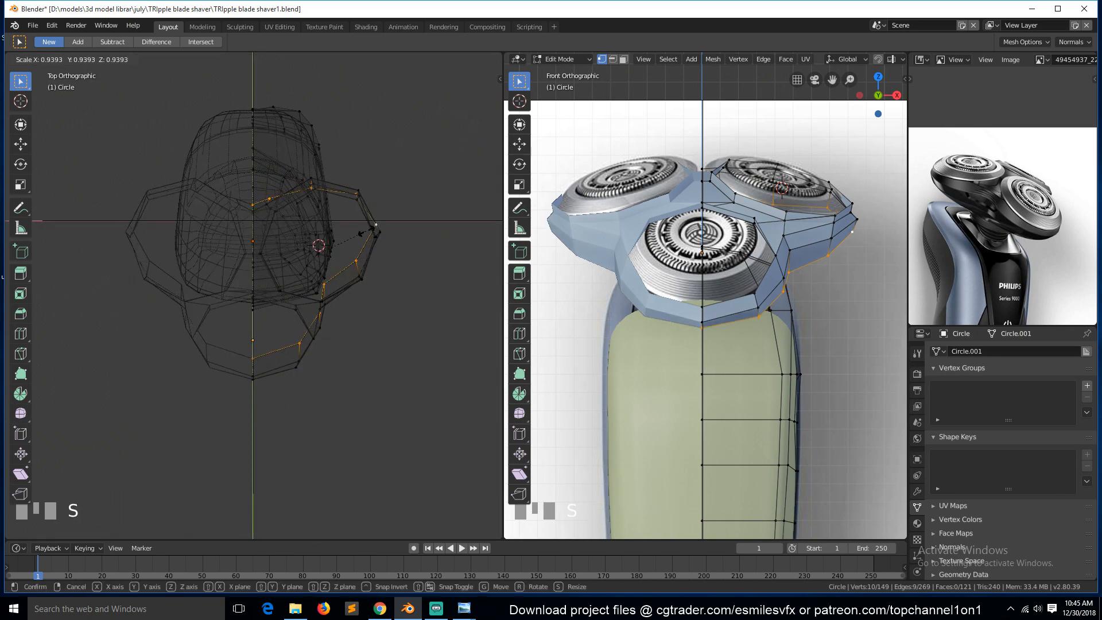
right_click(361, 234)
Leave Edit Mode, select the head object and snap the 3D cursor to it.
key("Tab")
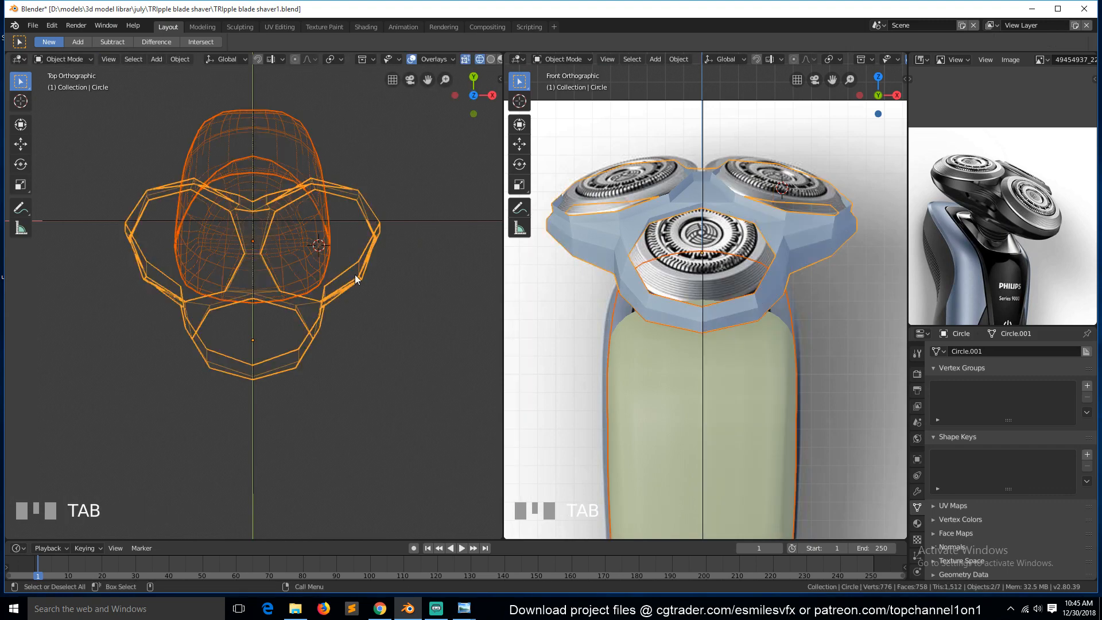
left_click(359, 277)
key("shift+s")
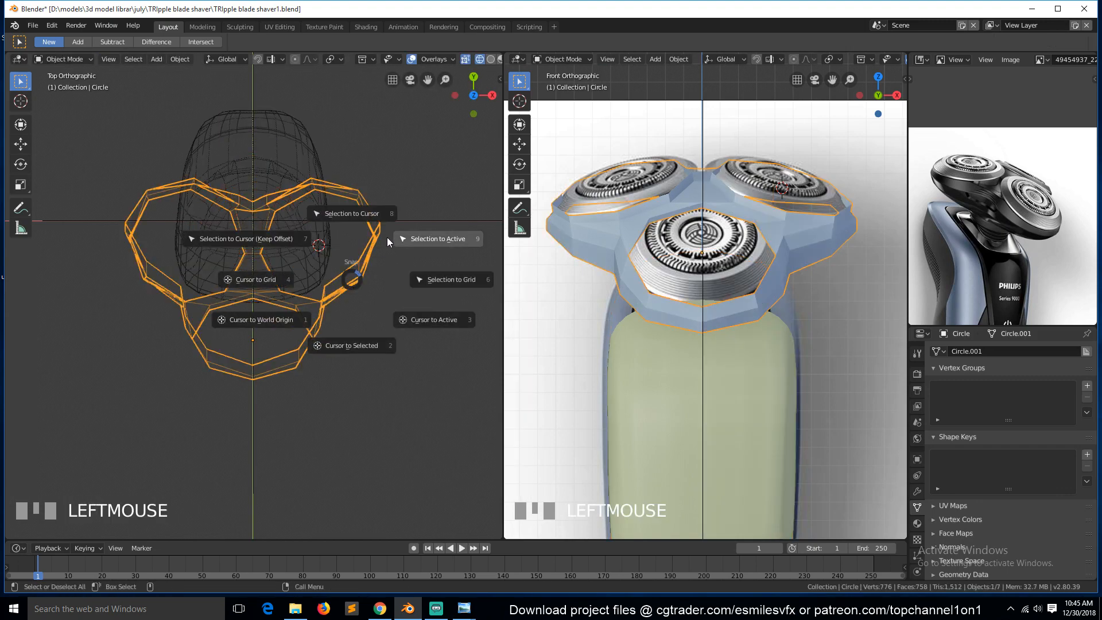
left_click(362, 342)
Re-enter Edit Mode and move the selected loop vertices along the Y axis in top view.
key("Tab")
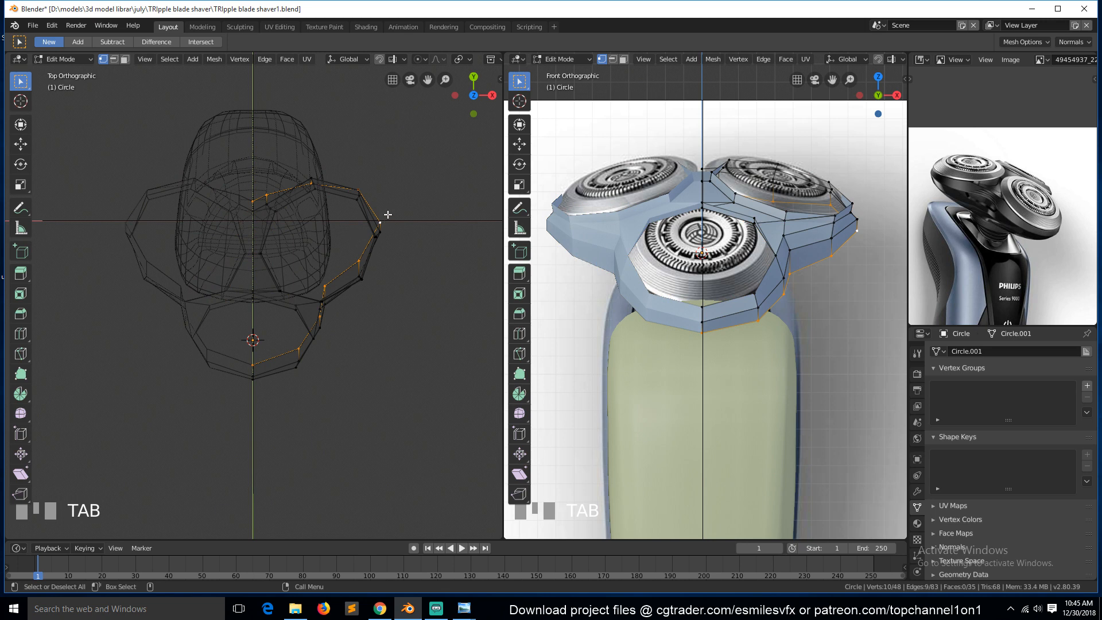
key("s")
right_click(337, 226)
key("g")
key("y")
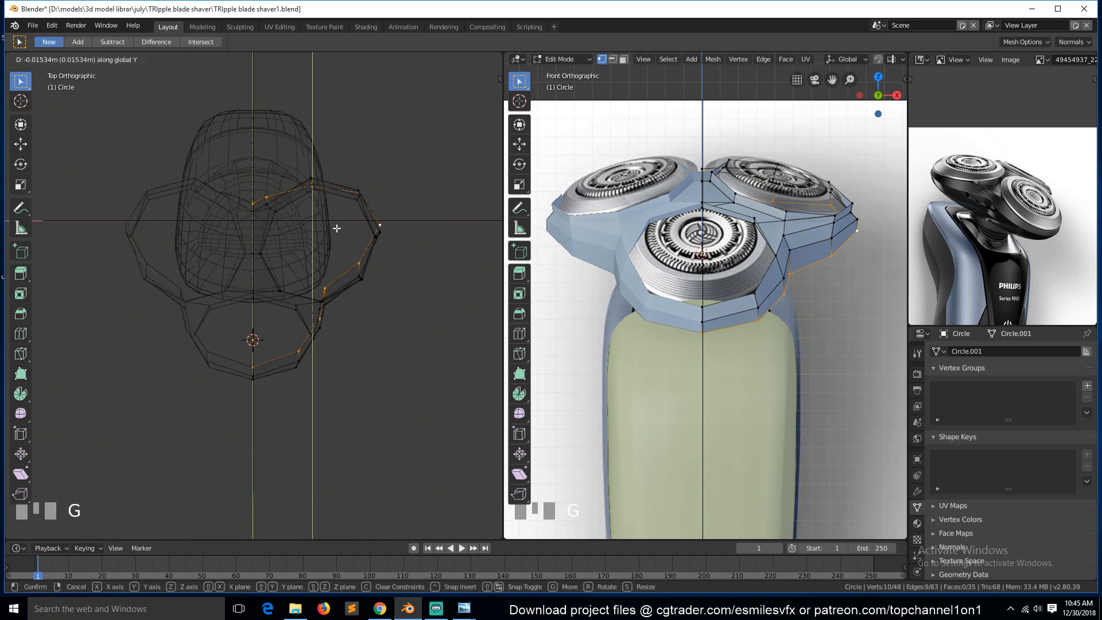
left_click(337, 228)
Select the two vertices near the head's centre and move them along the Y axis in top view.
left_click(262, 195)
left_click(279, 178, "shift")
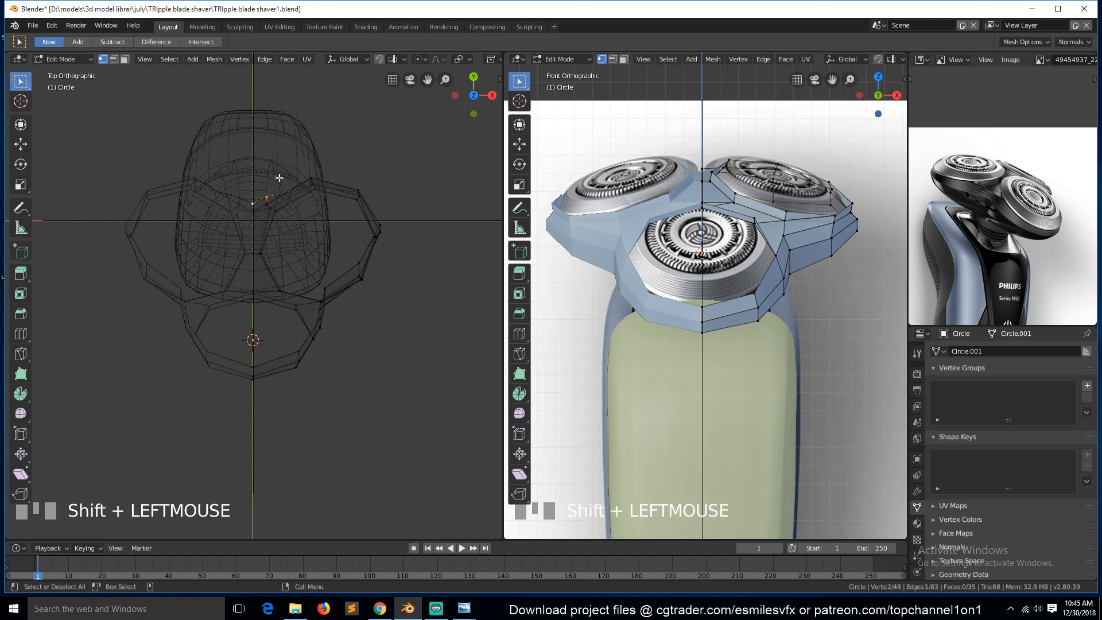
key("g")
key("y")
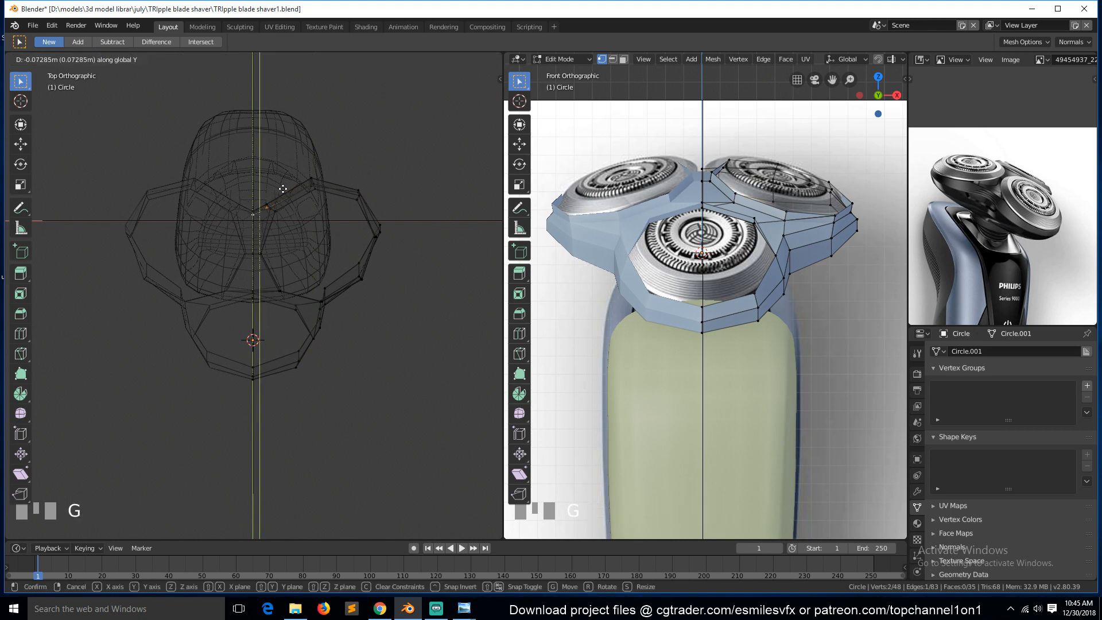
left_click(276, 195)
Leave Edit Mode, switch to side view and save the file.
key("Tab")
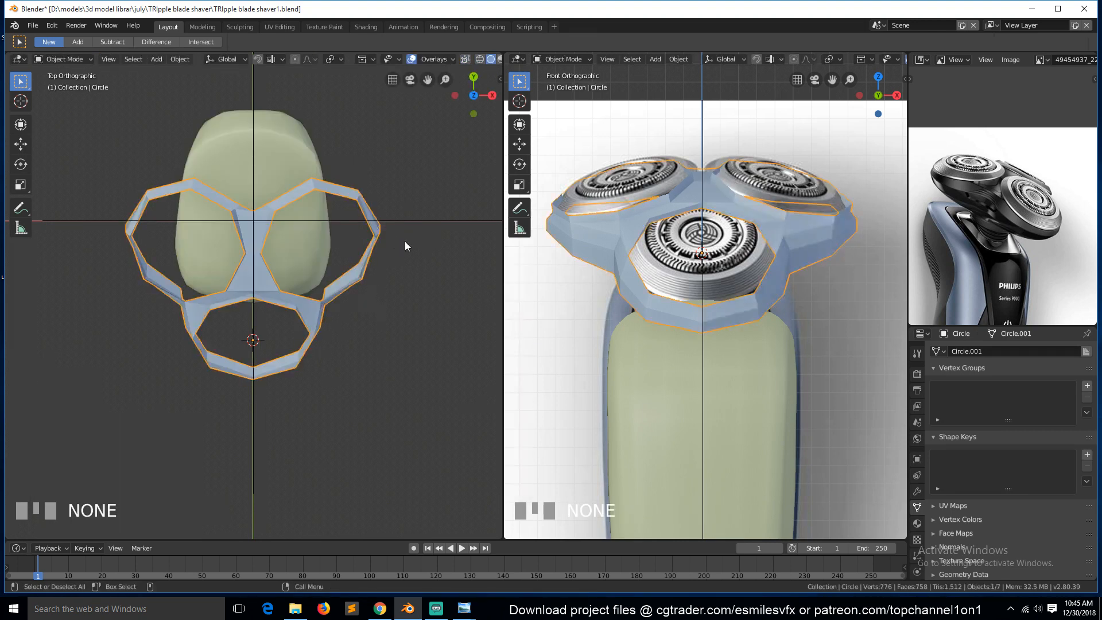
key("KP_3")
key("ctrl+s")
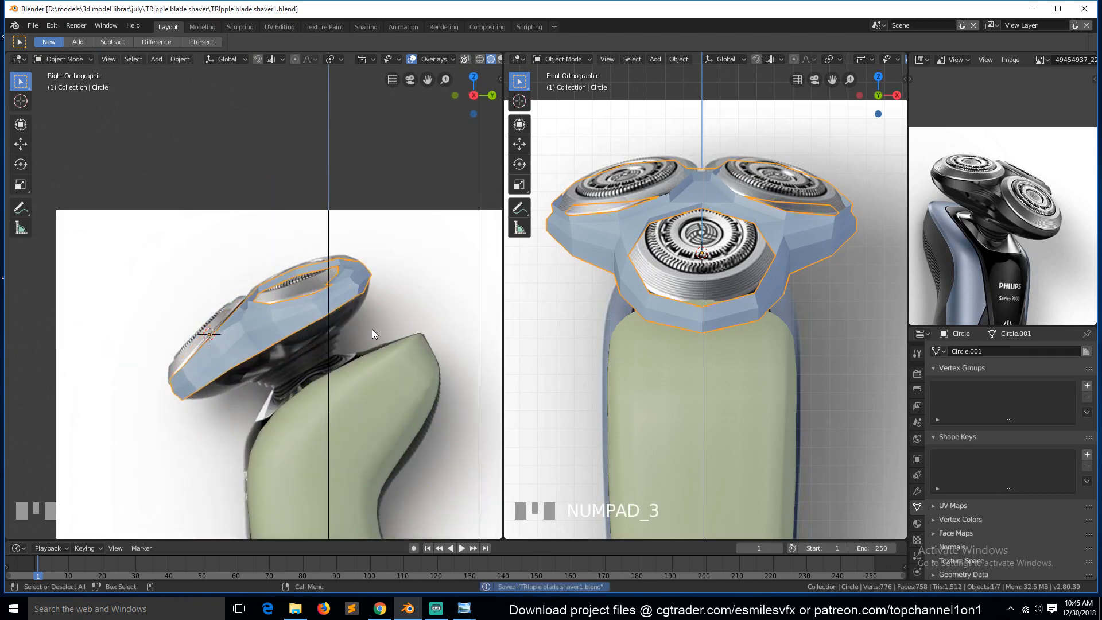
Switch the side viewport's shading to Wireframe.
scroll(371, 339, "up", 2)
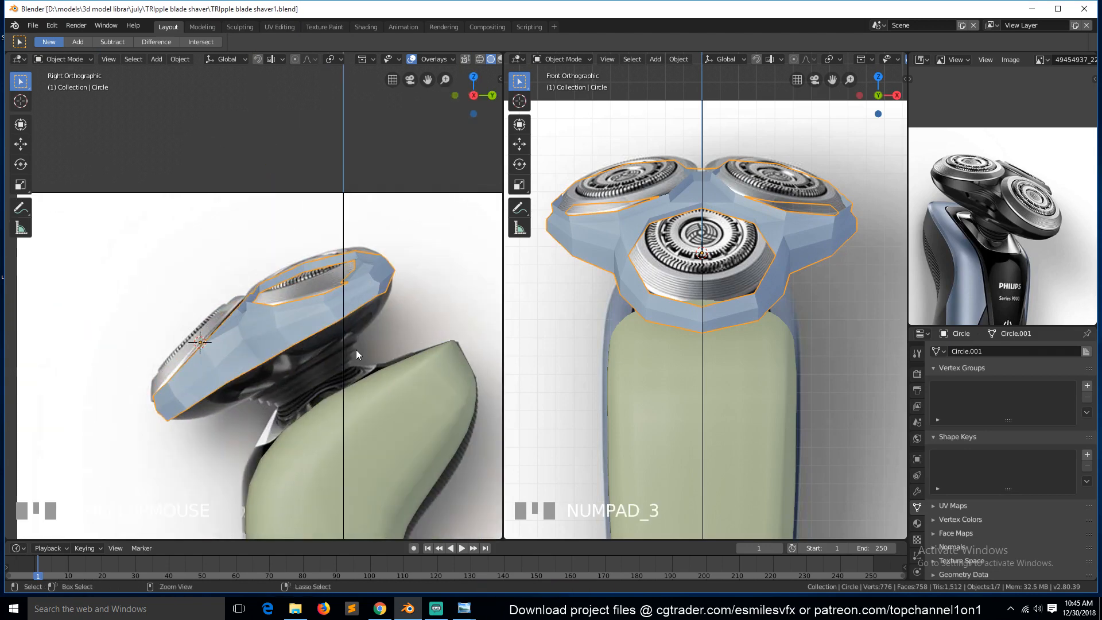
key("z")
left_click(264, 397)
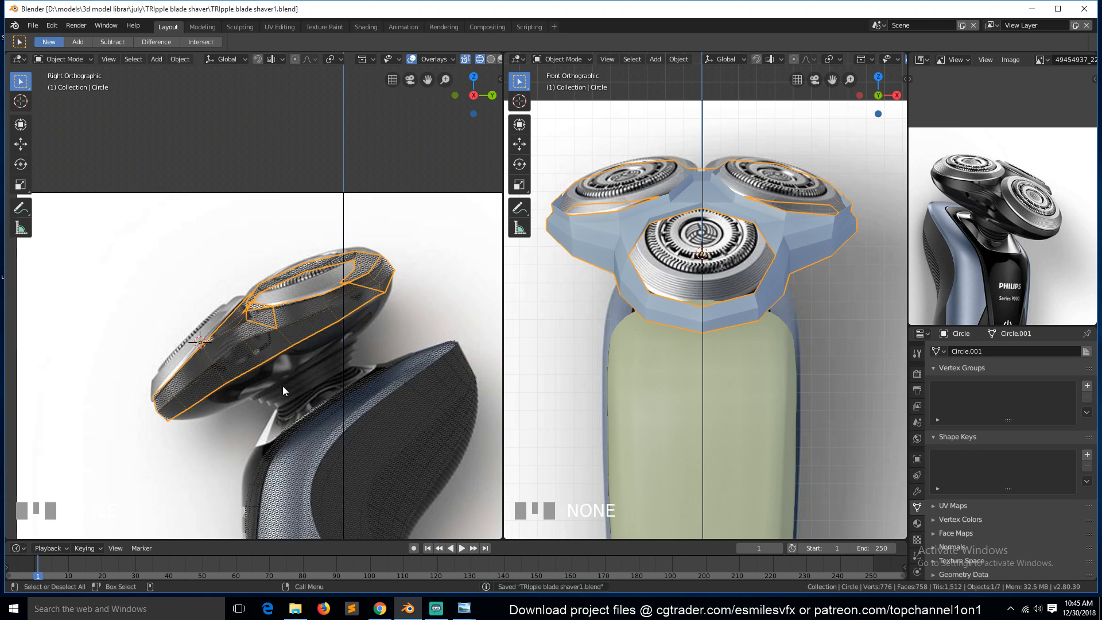
scroll(287, 385, "up", 2)
scroll(298, 389, "down", 1)
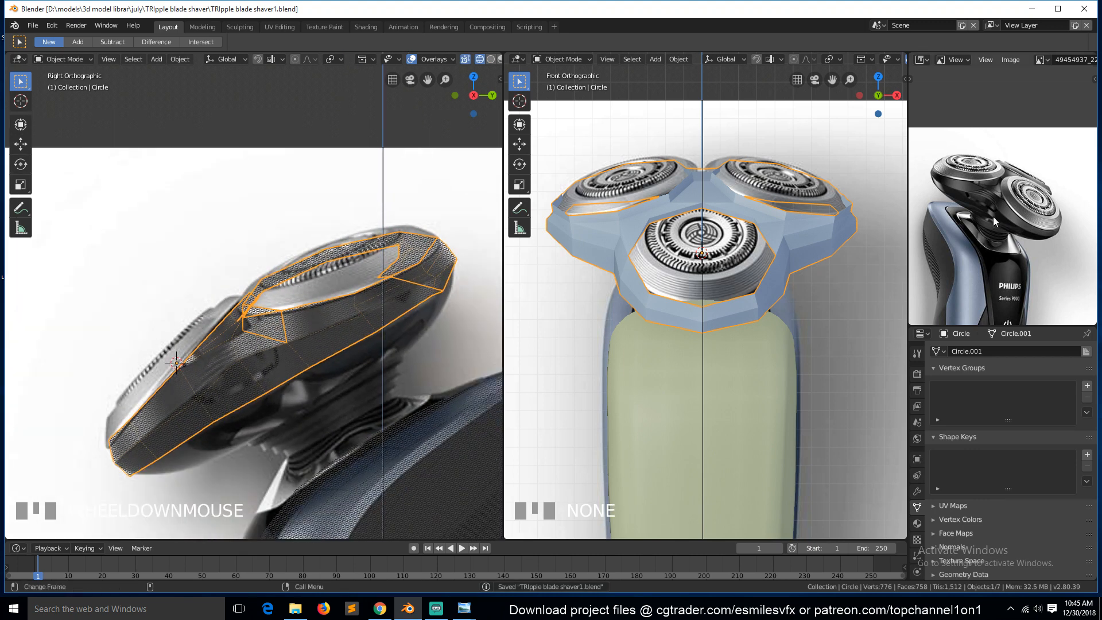
Loop-select the head's bottom edge loop in Edit Mode, check it from top and side, and save.
key("Tab")
left_click(392, 322, "alt")
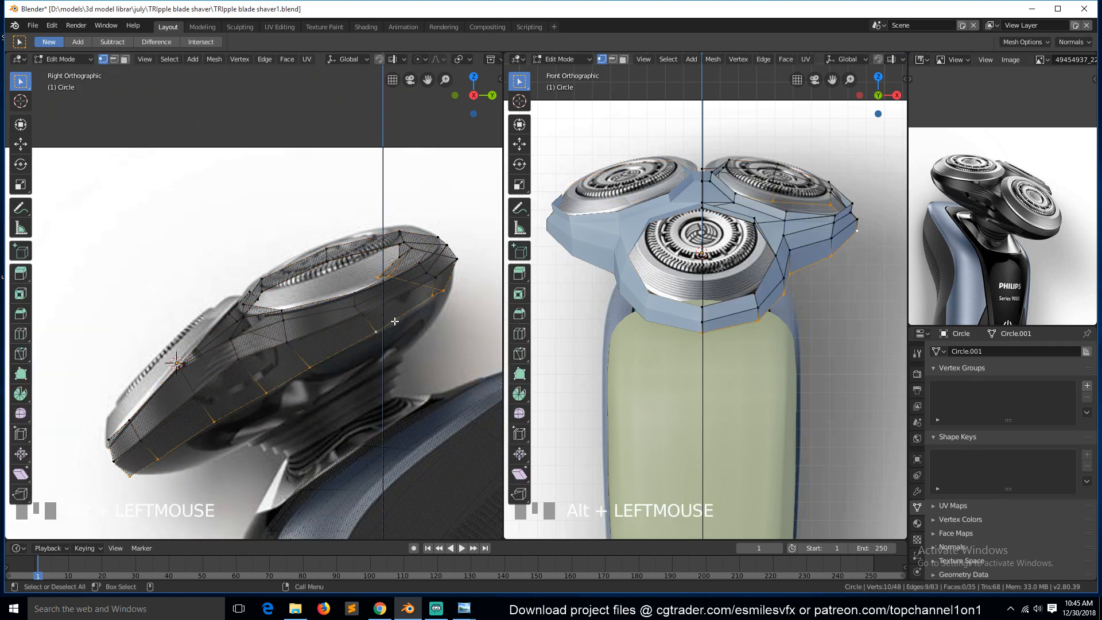
key("KP_7")
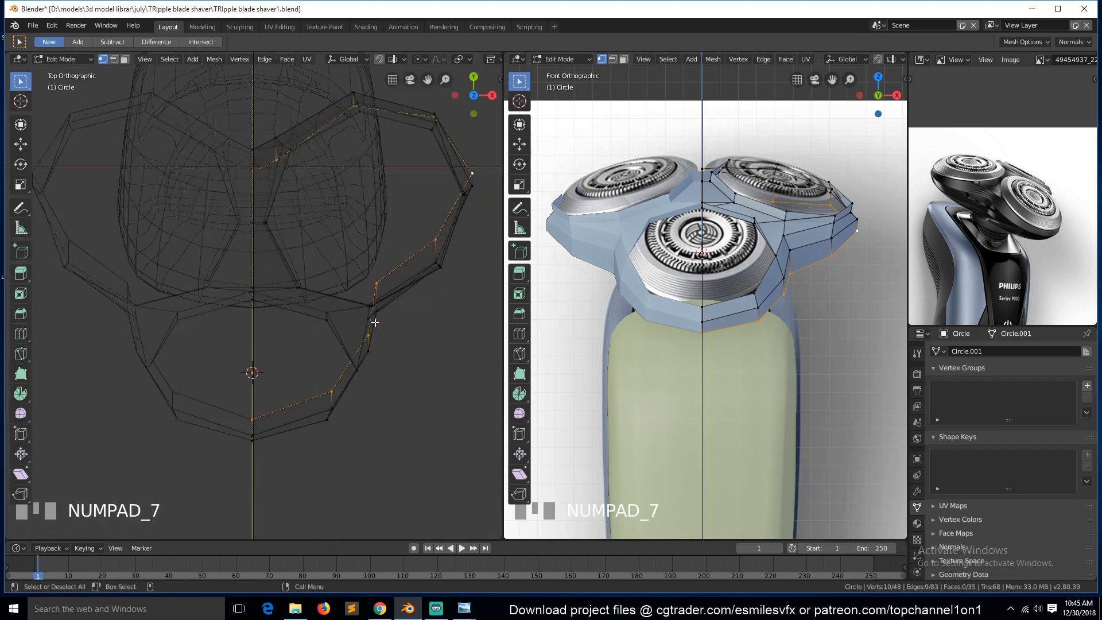
key("KP_3")
key("Tab")
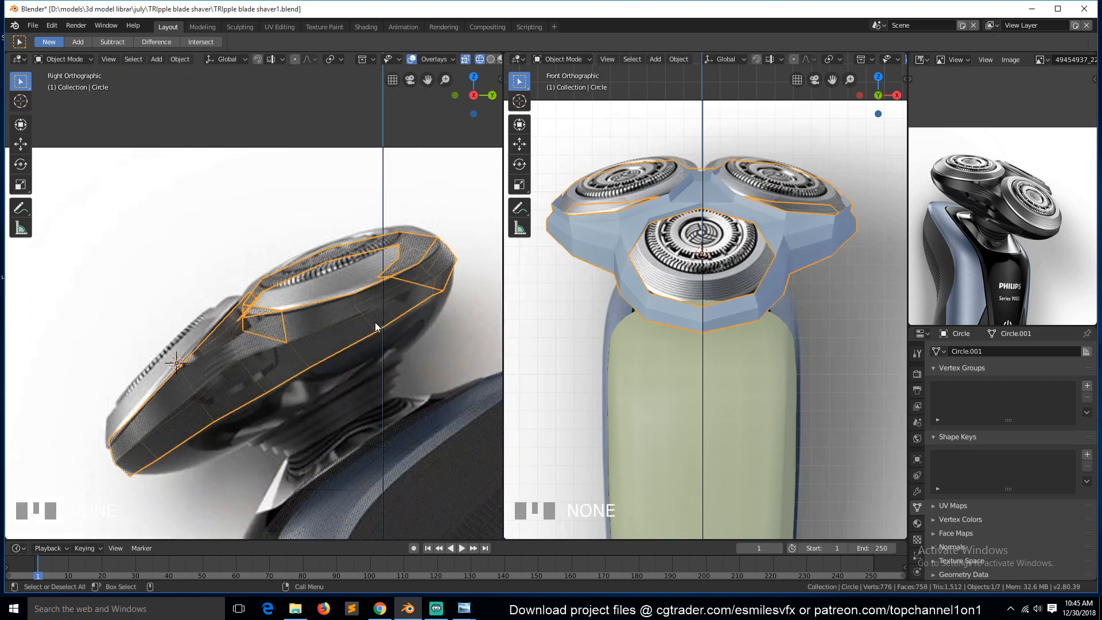
key("ctrl+s")
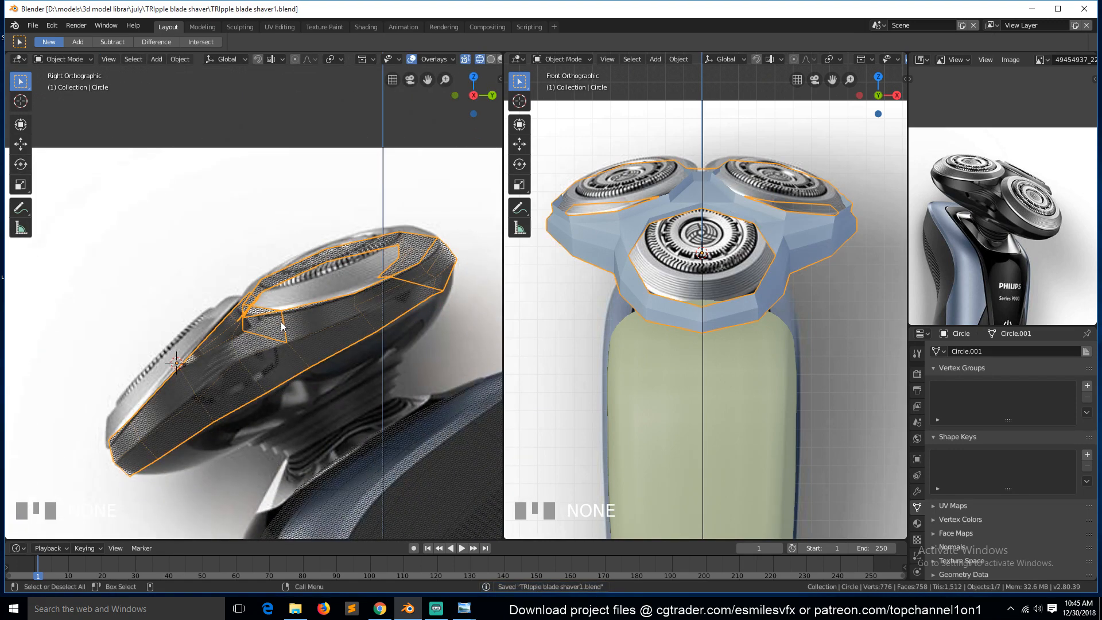
key("KP_7")
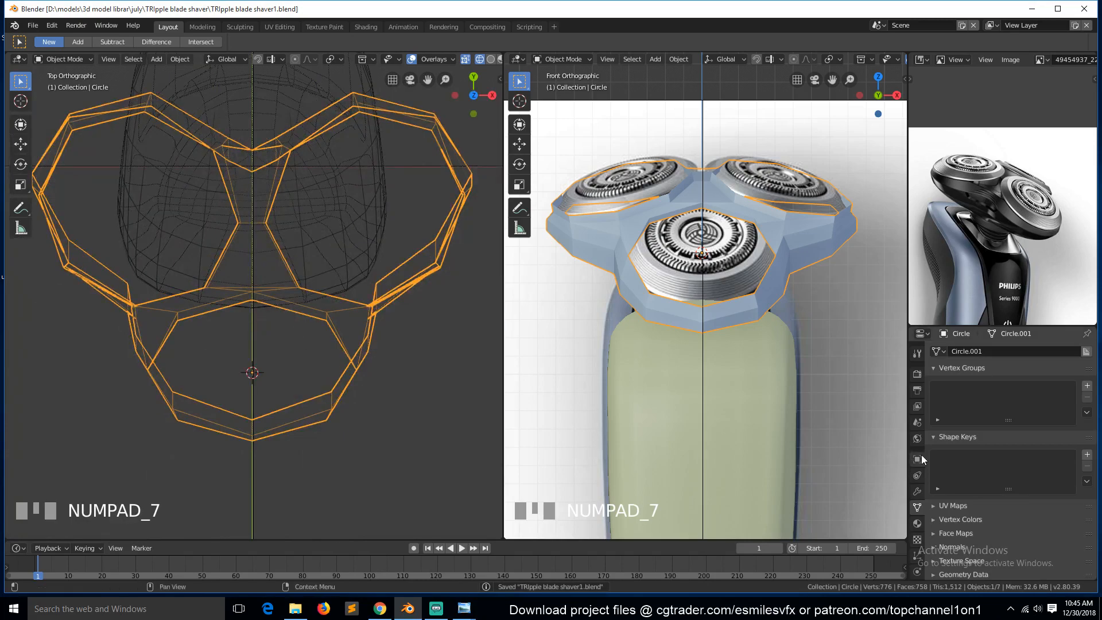
Apply the Mirror modifier on the head object.
left_click(916, 488)
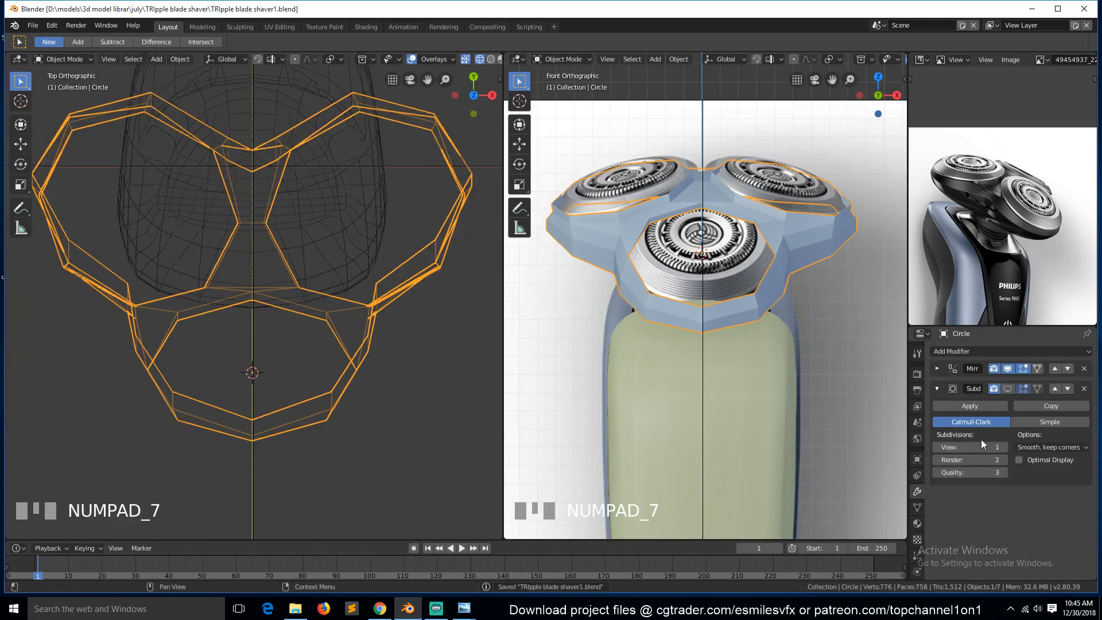
left_click(936, 369)
left_click(958, 384)
Extrude the bottom edge loop about 0.09 m along Y and -0.12 m along Z, then scale it to about 0.47.
key("Tab")
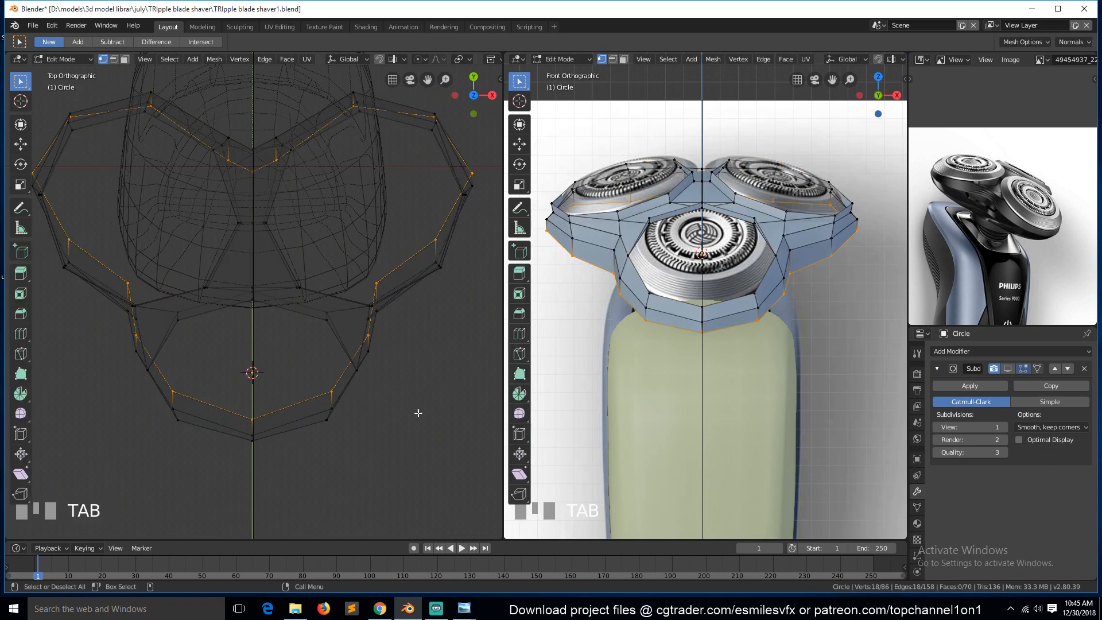
key("grave")
key("KP_1")
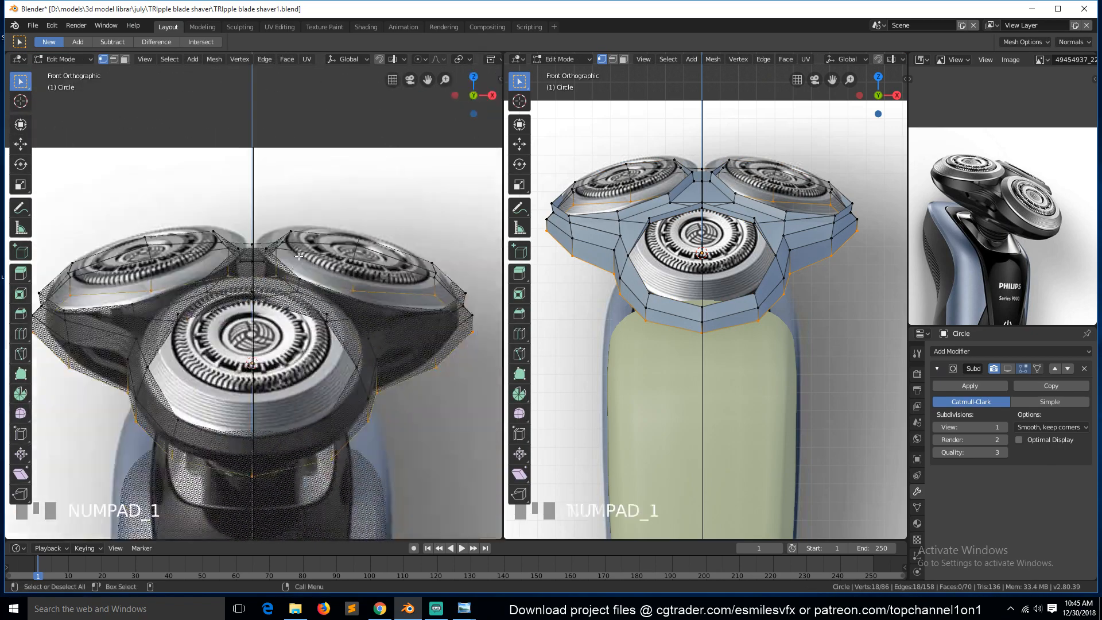
key("KP_3")
key("ctrl+s")
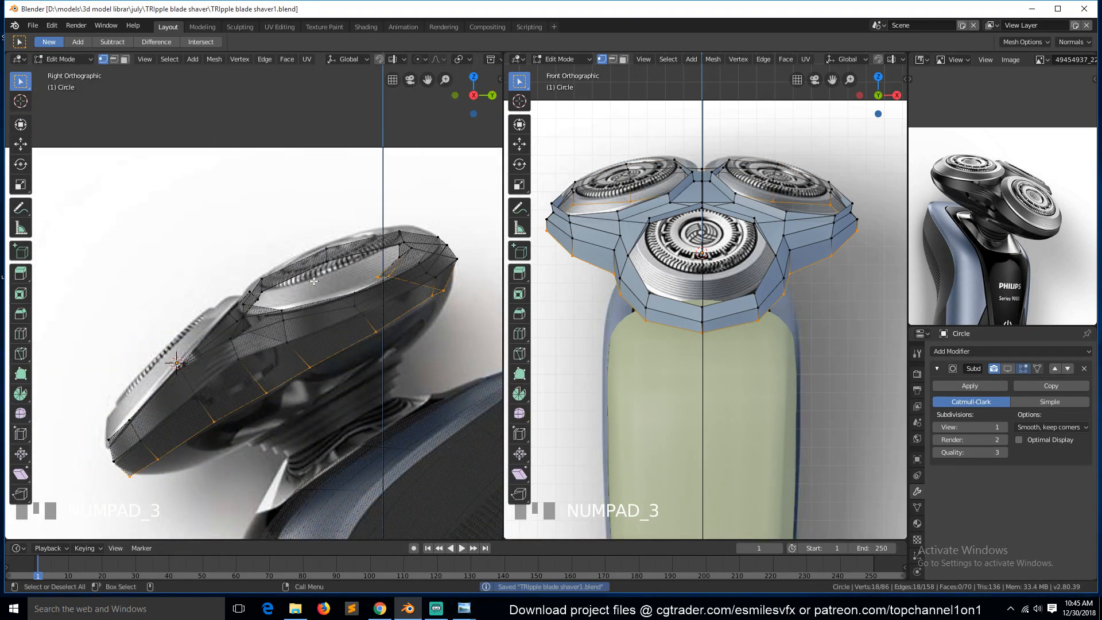
key("e")
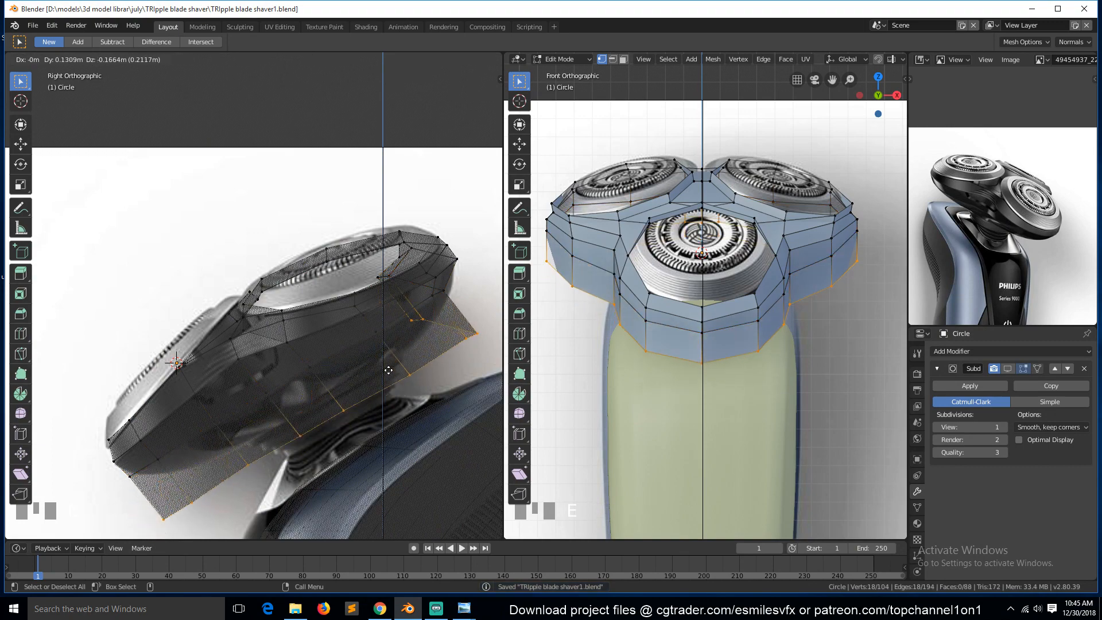
left_click(451, 399)
key("s")
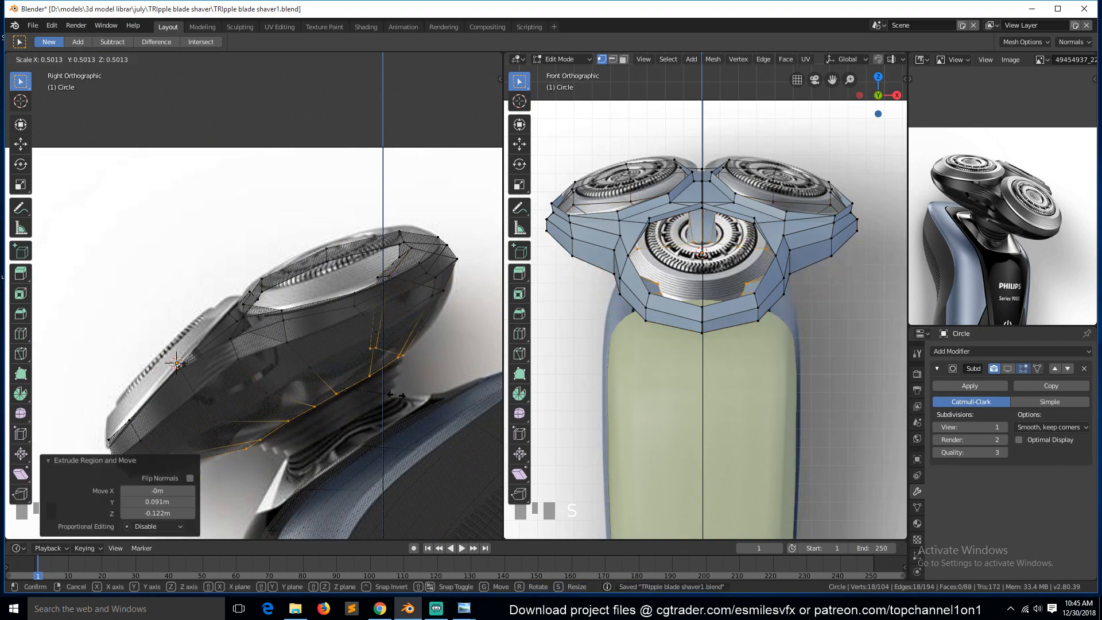
left_click(388, 396)
Move the extruded loop about -0.04 m along Y in top view.
key("KP_7")
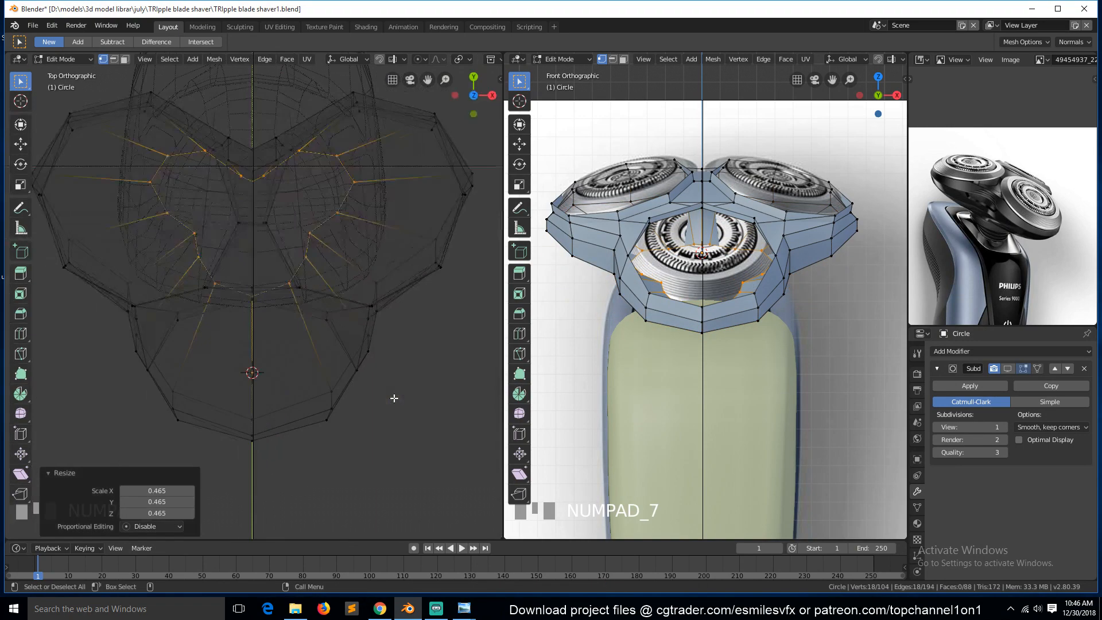
key("g")
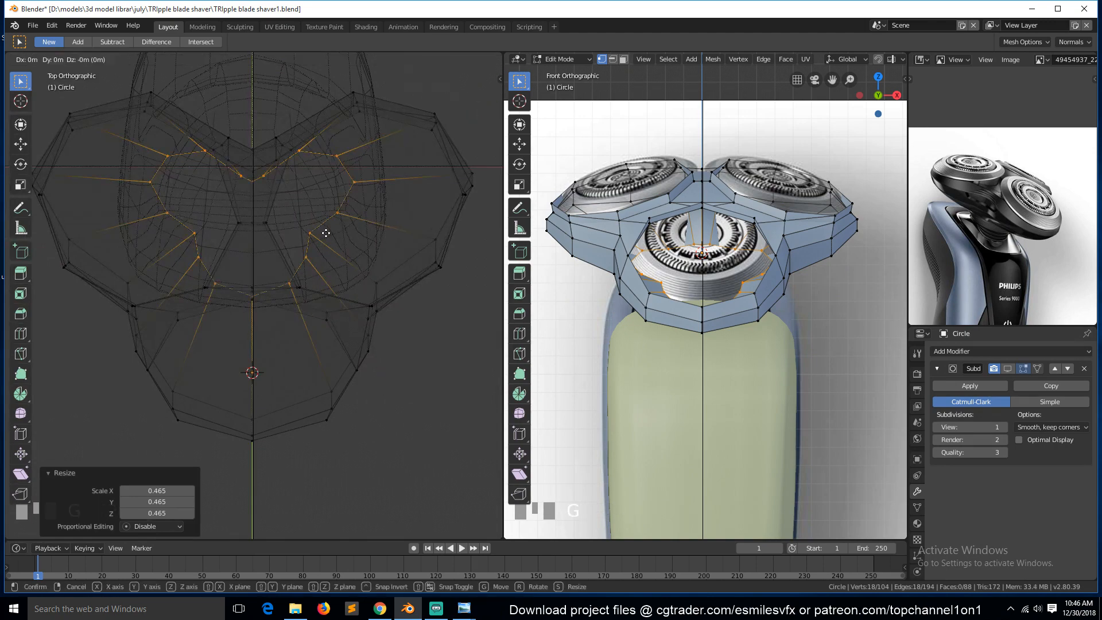
key("y")
left_click(332, 244)
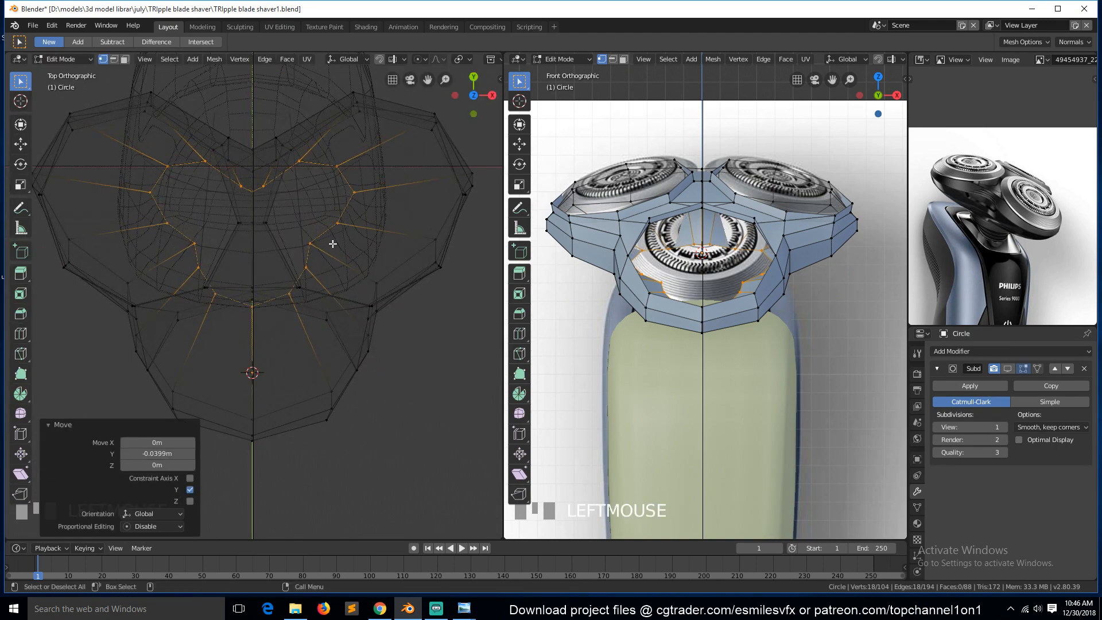
key("KP_3")
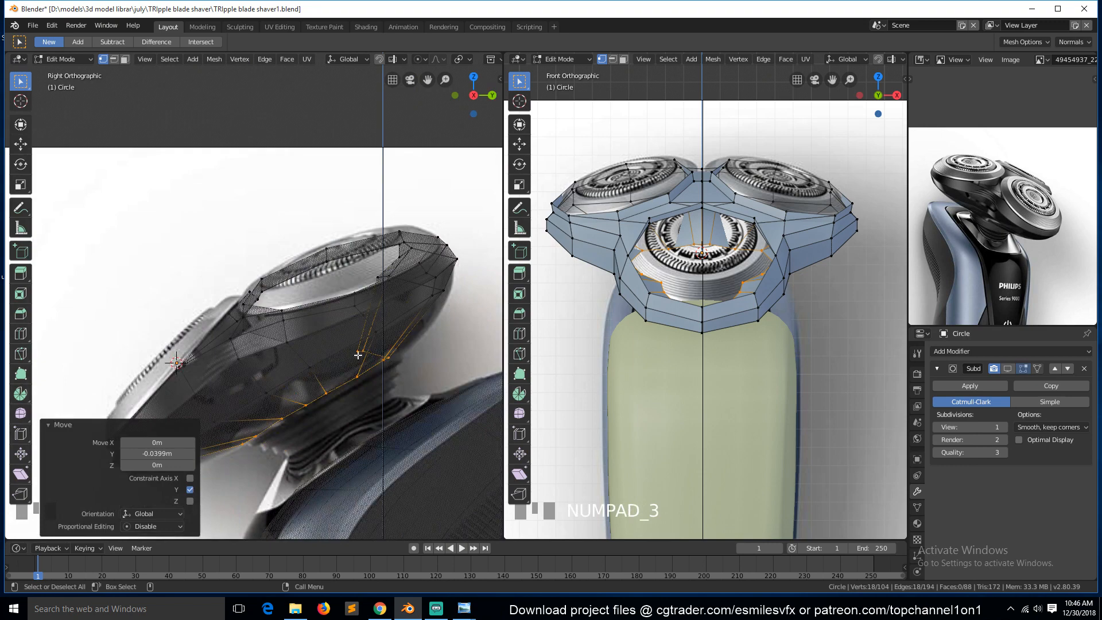
key("KP_7")
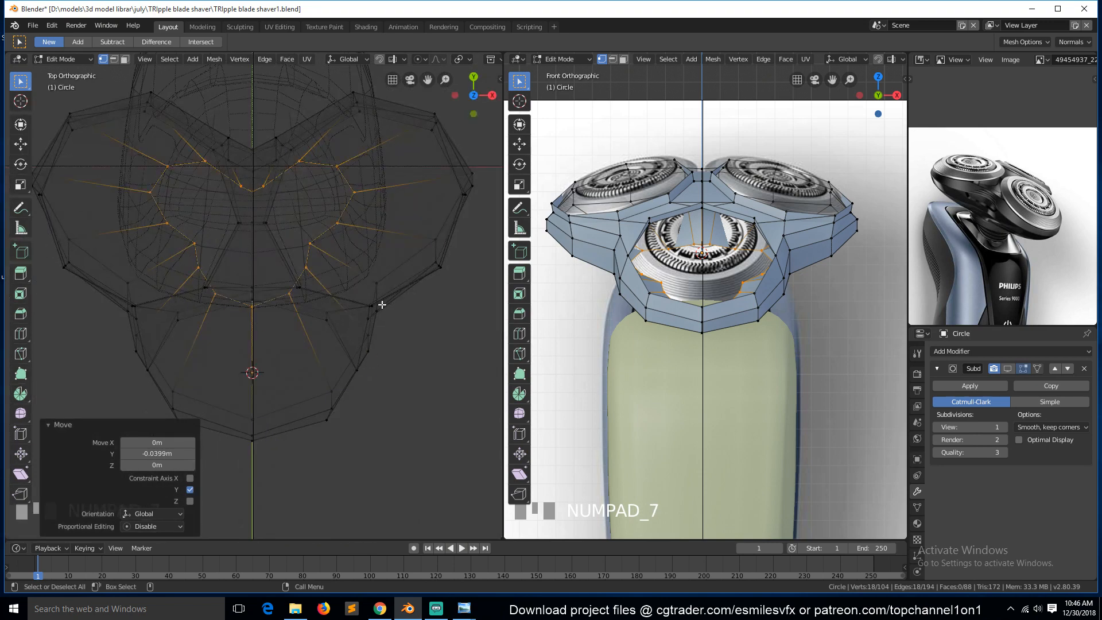
key("alt+s")
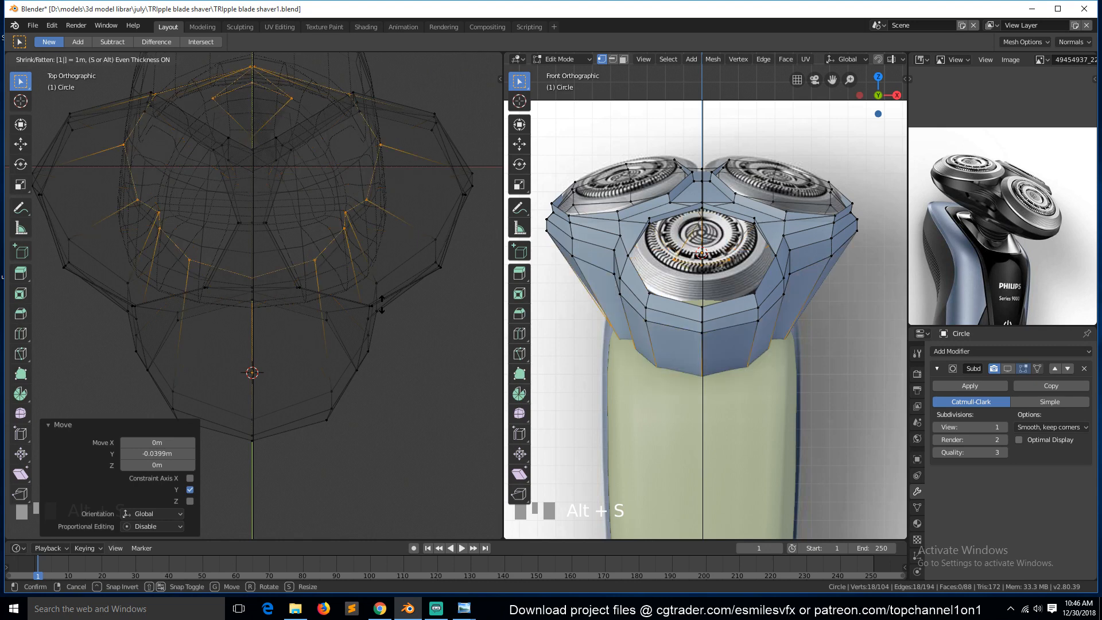
key("Escape")
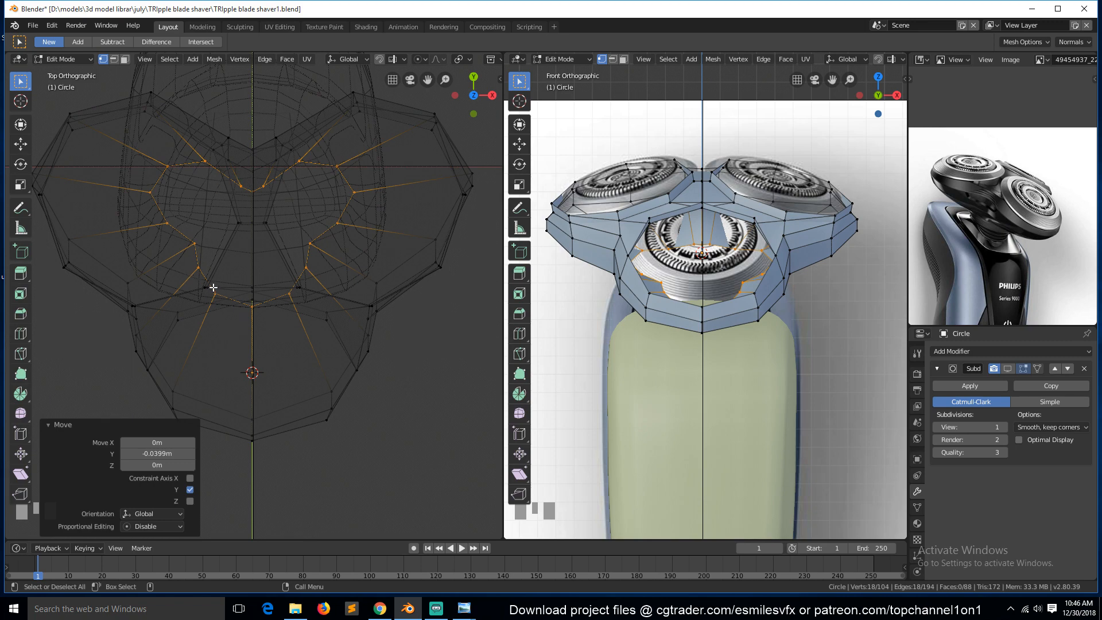
key("KP_1")
key("KP_3")
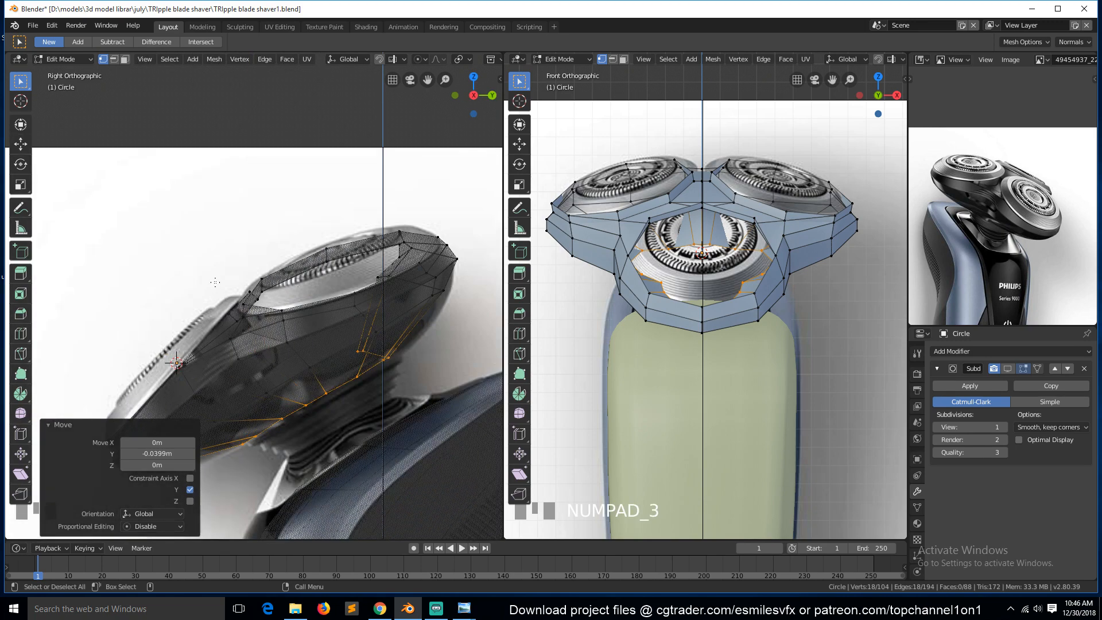
left_click(263, 429)
key("g")
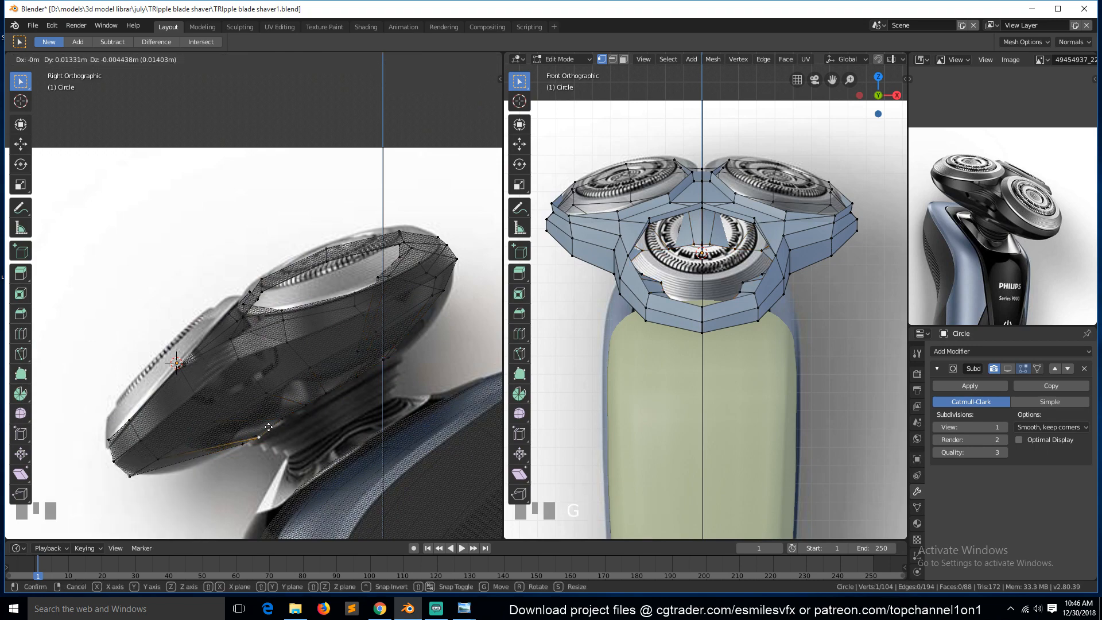
right_click(273, 425)
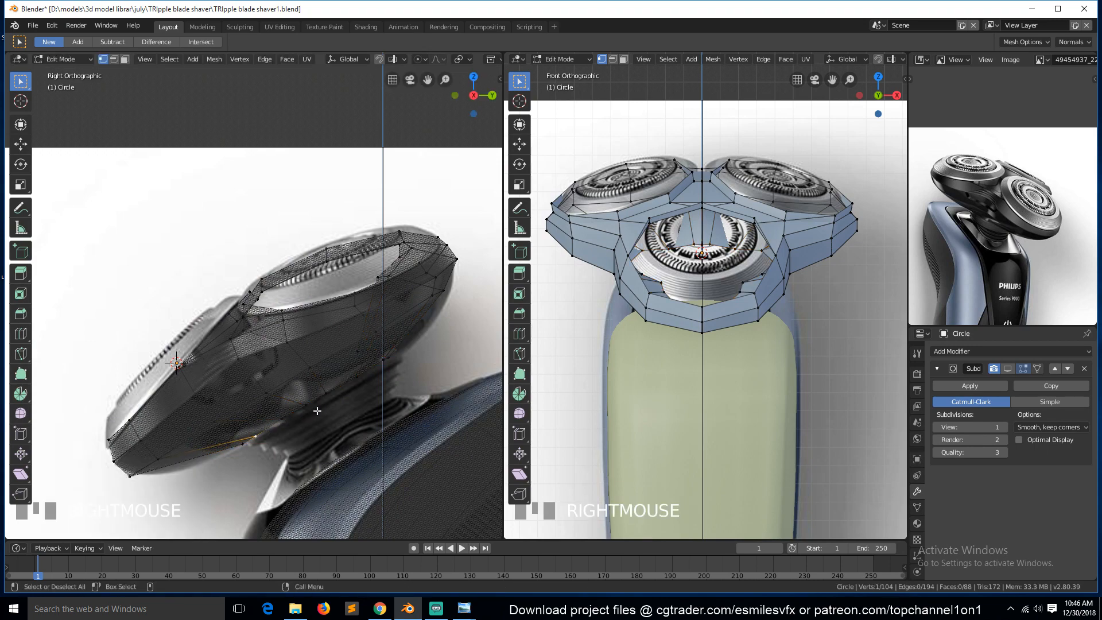
key("KP_7")
key("Tab")
key("Tab")
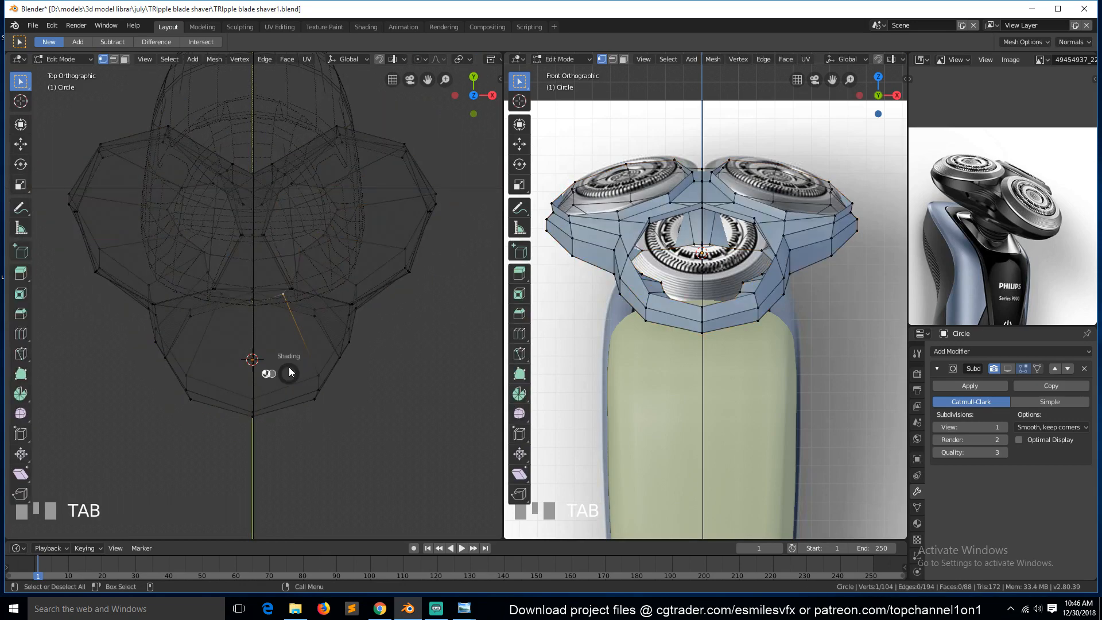
Box-select the left half of the head mesh in top wireframe view and delete those vertices.
key("shift+z")
middle_click_drag(178, 213, 178, 164)
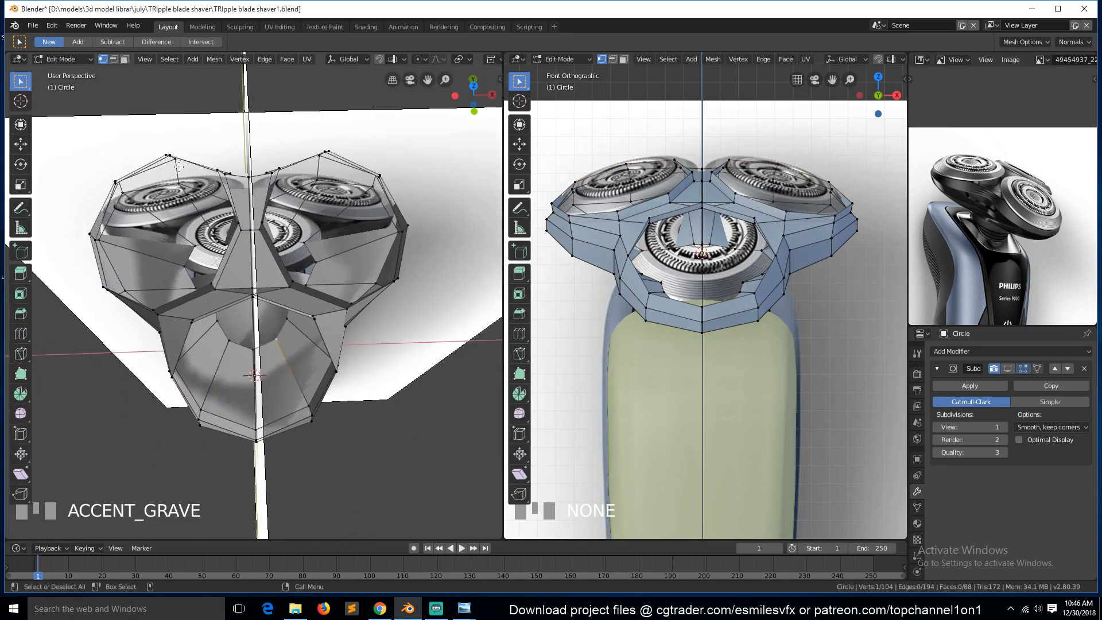
key("KP_7")
key("z")
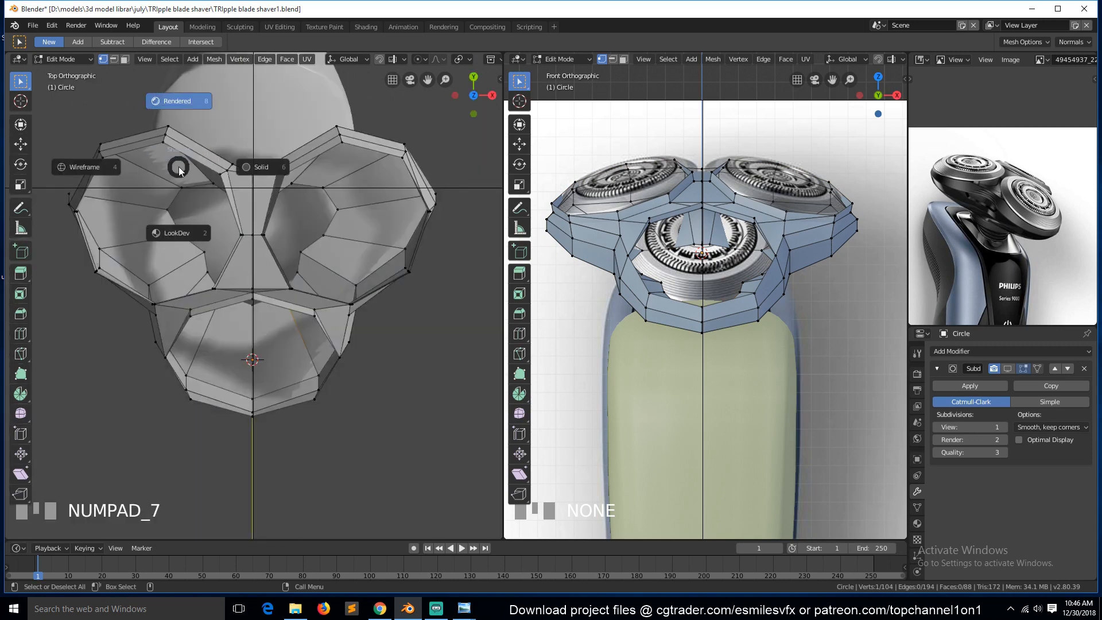
left_click(103, 162)
scroll(103, 162, "down", 2)
key("b")
left_click_drag(74, 123, 260, 441)
key("x")
left_click(301, 408)
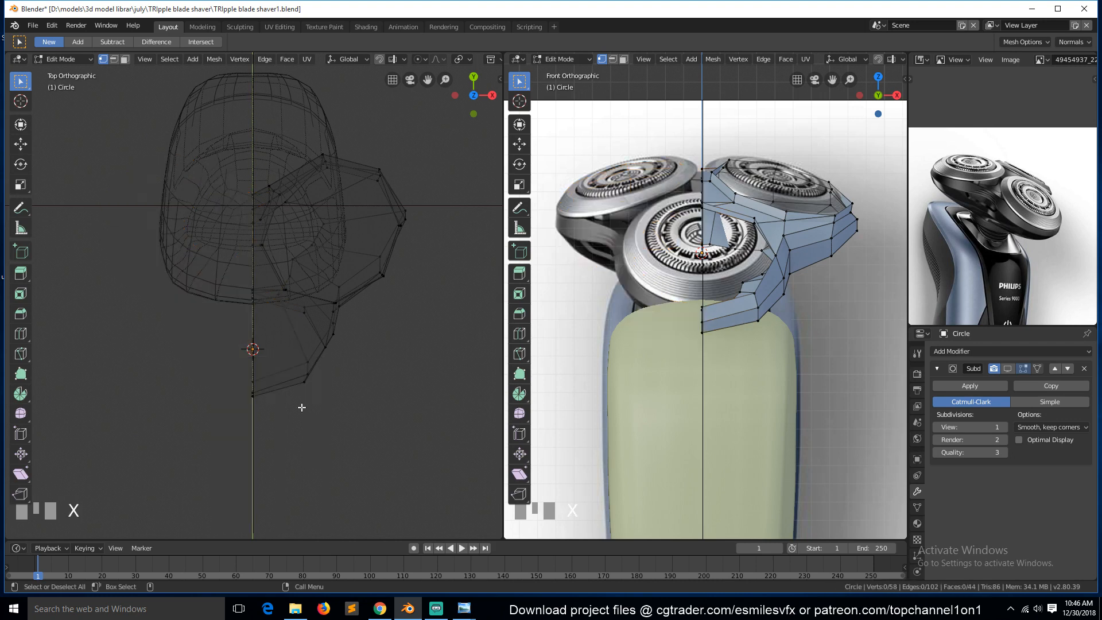
key("Tab")
key("Tab")
scroll(356, 287, "up", 2)
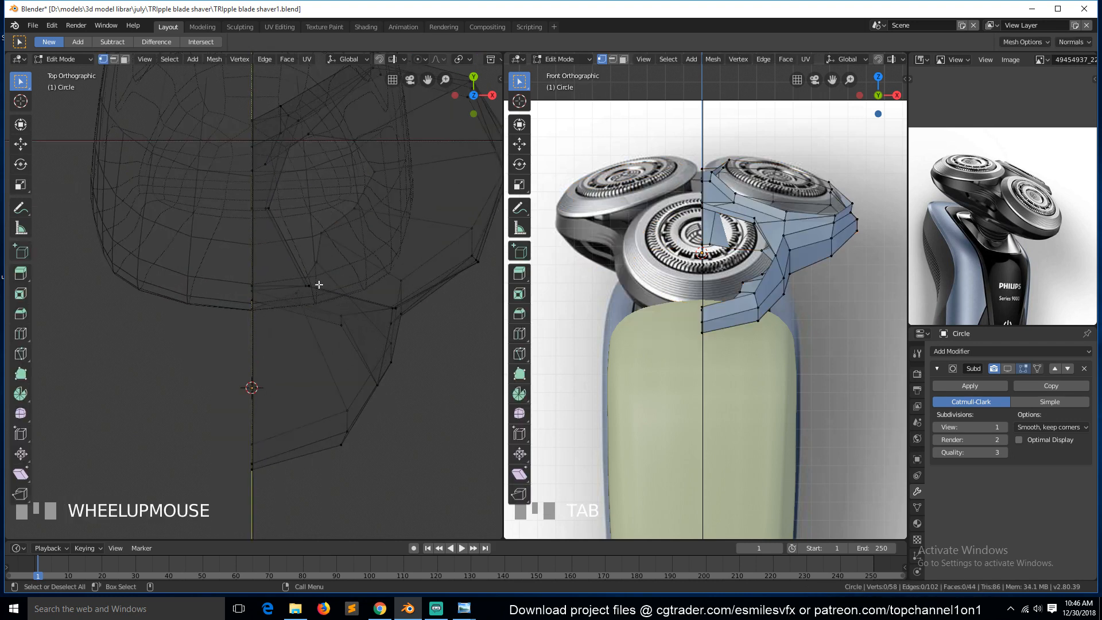
Reposition vertices around the central opening one by one in top view to trace the reference outline.
left_click(295, 298)
key("g")
left_click(310, 308)
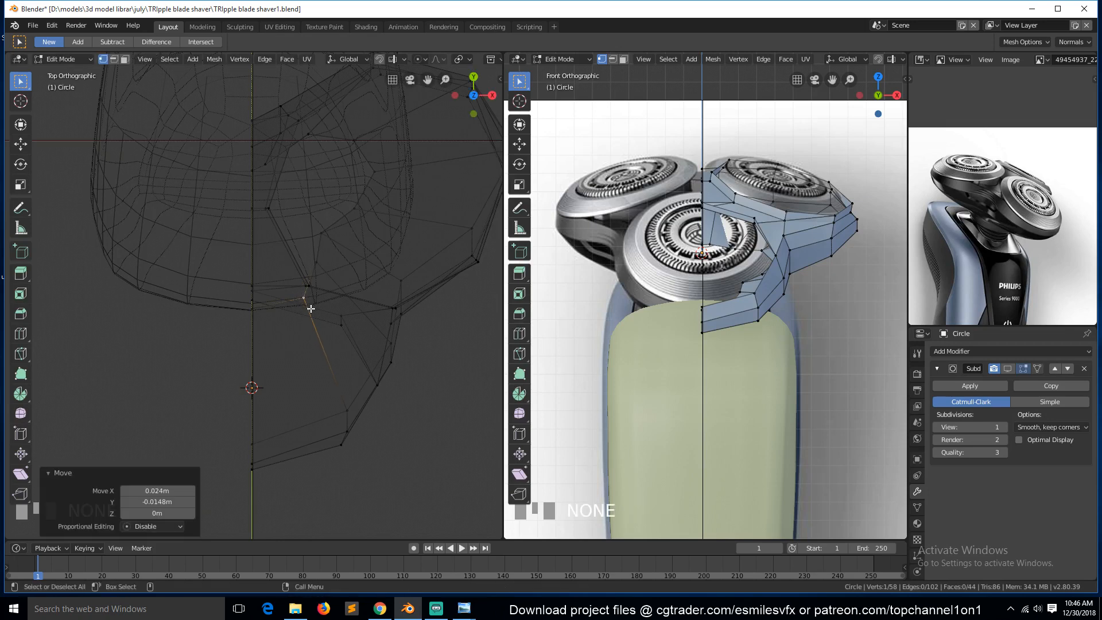
left_click(318, 270)
key("g")
left_click(327, 234)
key("g")
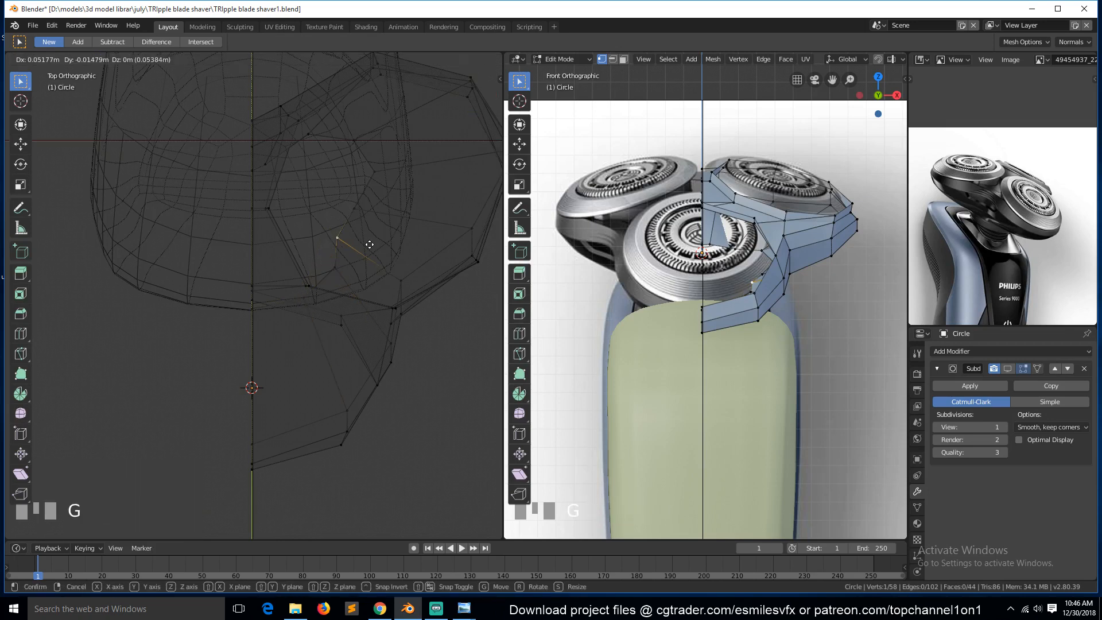
left_click(376, 245)
left_click(353, 203)
left_click(346, 234)
key("g")
left_click(351, 235)
key("g")
left_click(369, 172)
key("g")
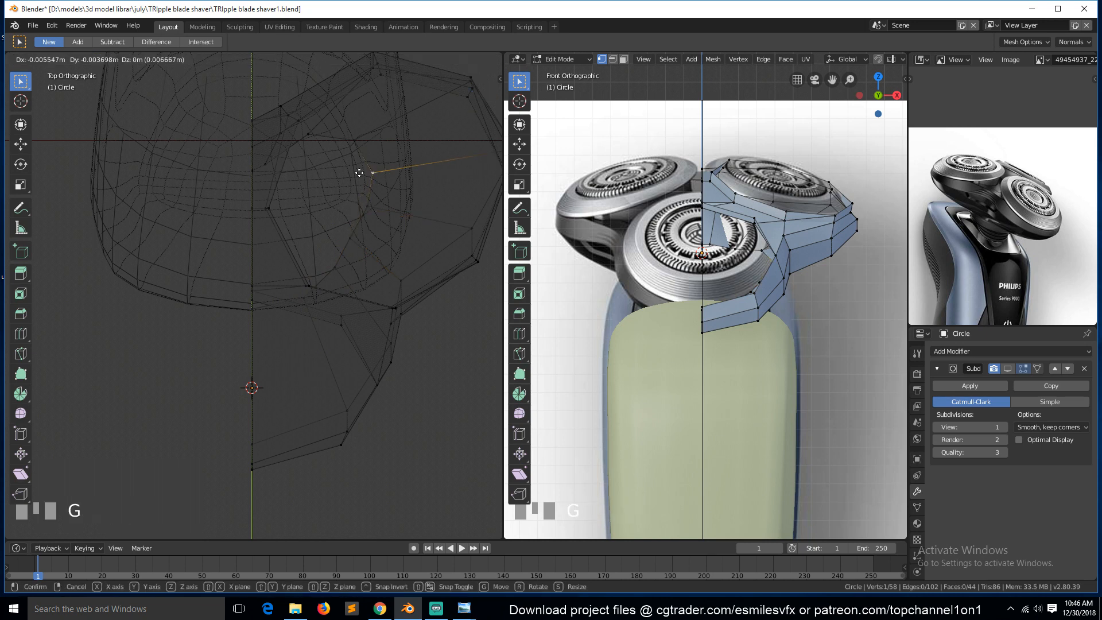
left_click(358, 148)
left_click(354, 141)
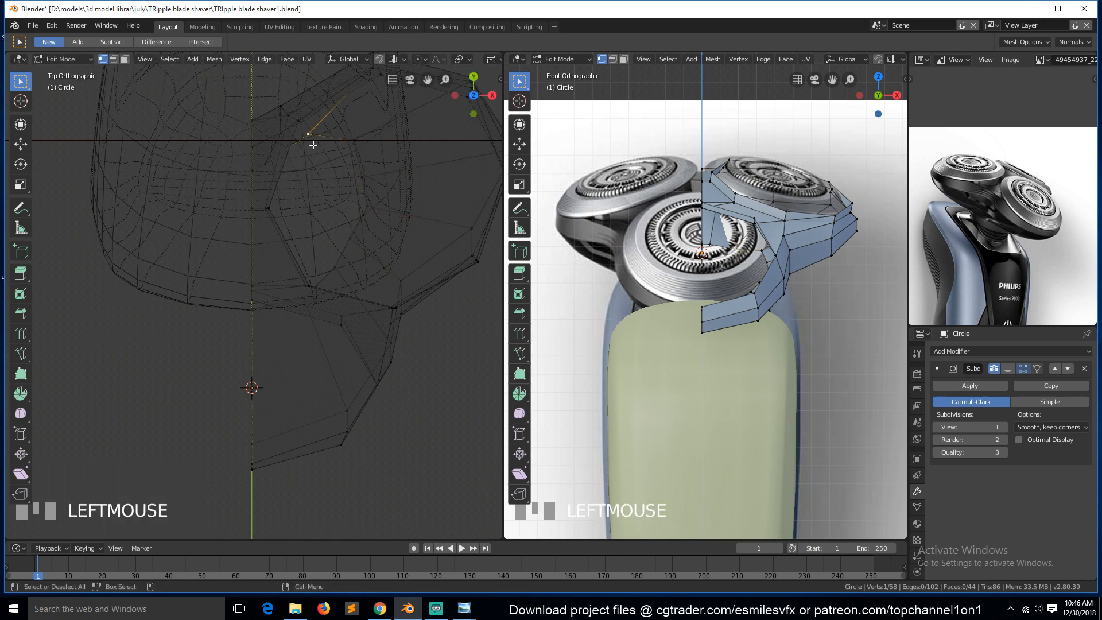
key("g")
left_click(337, 159)
key("g")
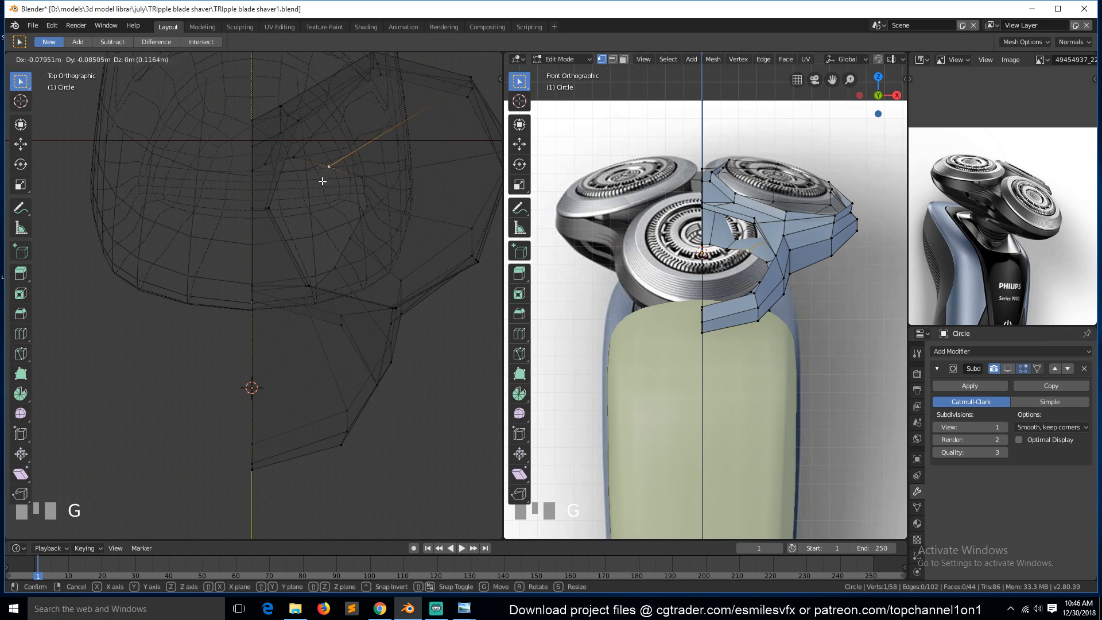
left_click(369, 184)
key("g")
left_click(364, 211)
key("g")
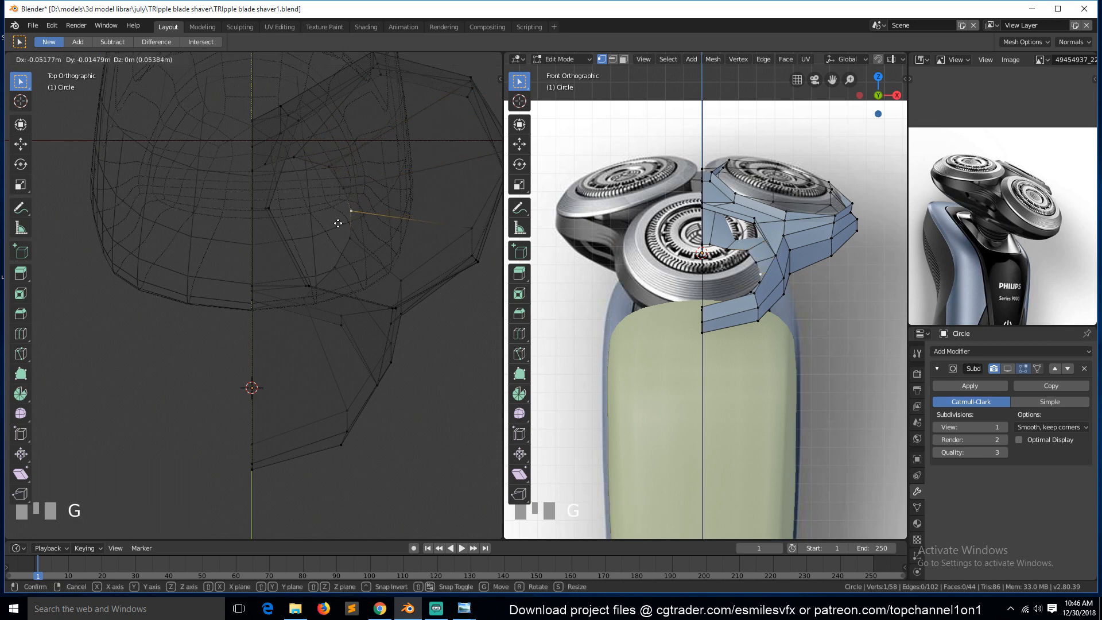
left_click(336, 225)
left_click(350, 242)
key("g")
left_click(344, 248)
left_click(333, 272)
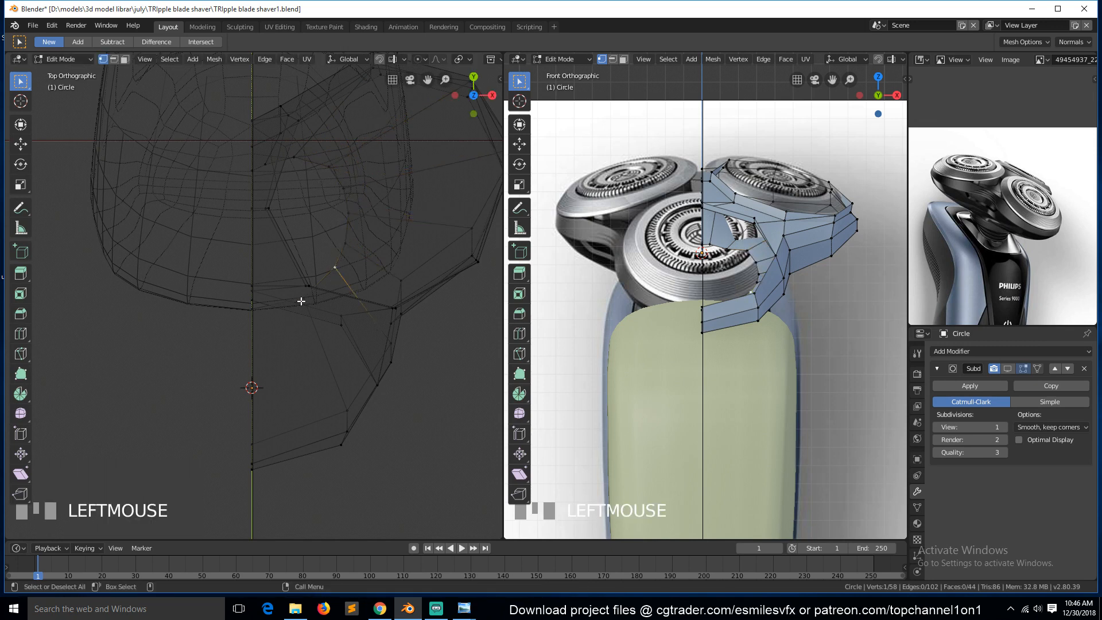
Refine more vertices along the opening's edge in top view, then leave Edit Mode and save the file.
key("g")
left_click(258, 163)
key("g")
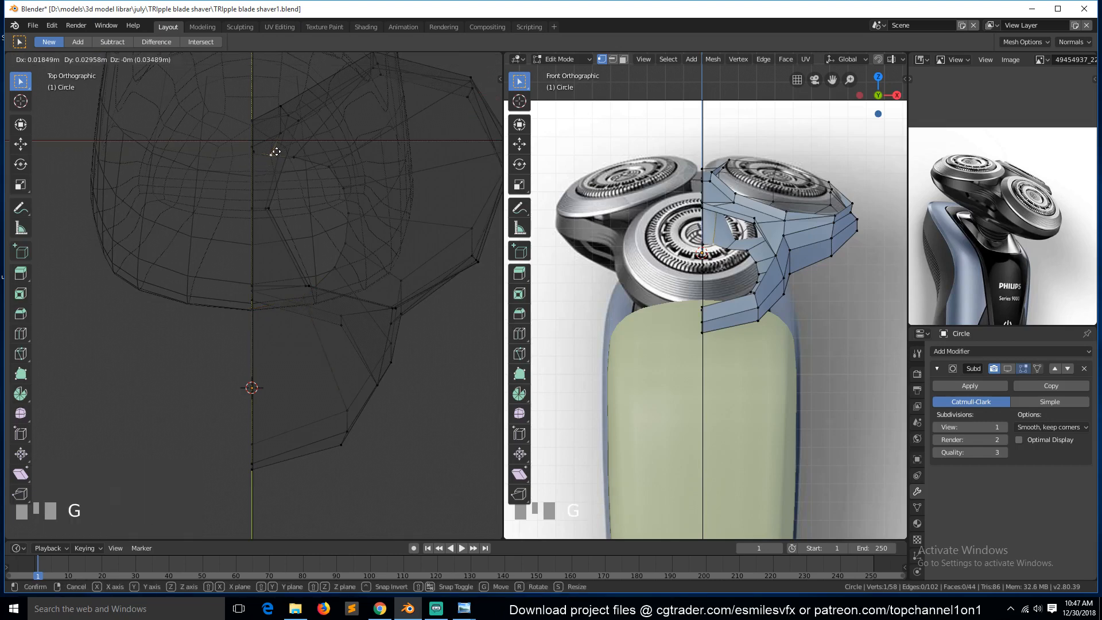
left_click(278, 150)
left_click(298, 157)
key("g")
left_click(300, 155)
left_click(336, 177)
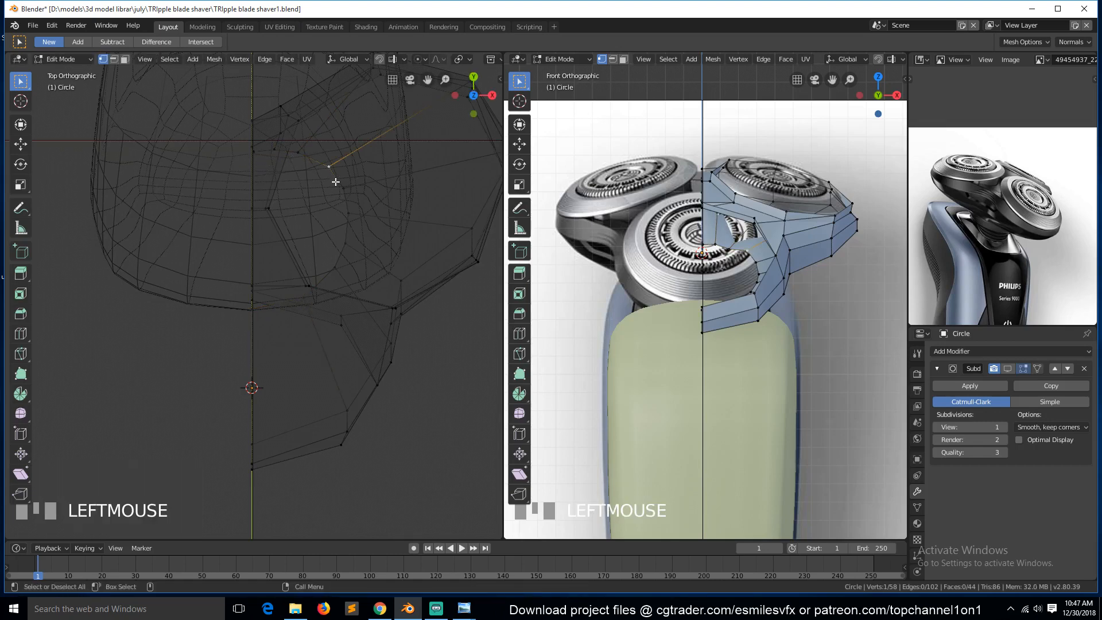
key("g")
left_click(337, 195)
left_click(347, 199)
key("g")
left_click(351, 225)
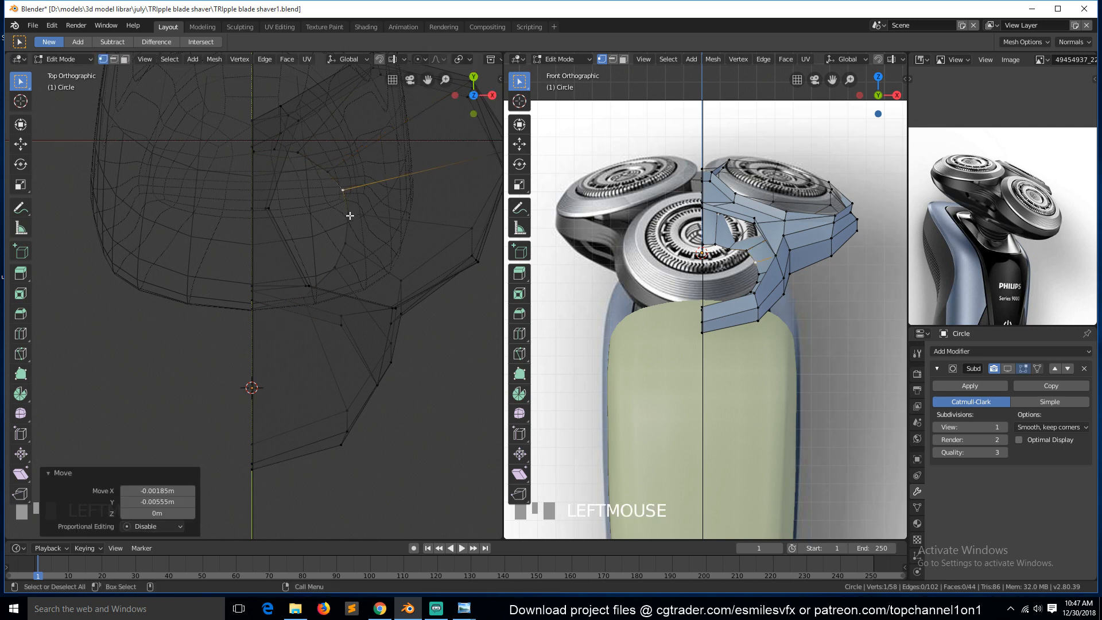
left_click(349, 220)
key("g")
left_click(341, 247)
left_click(334, 274)
key("g")
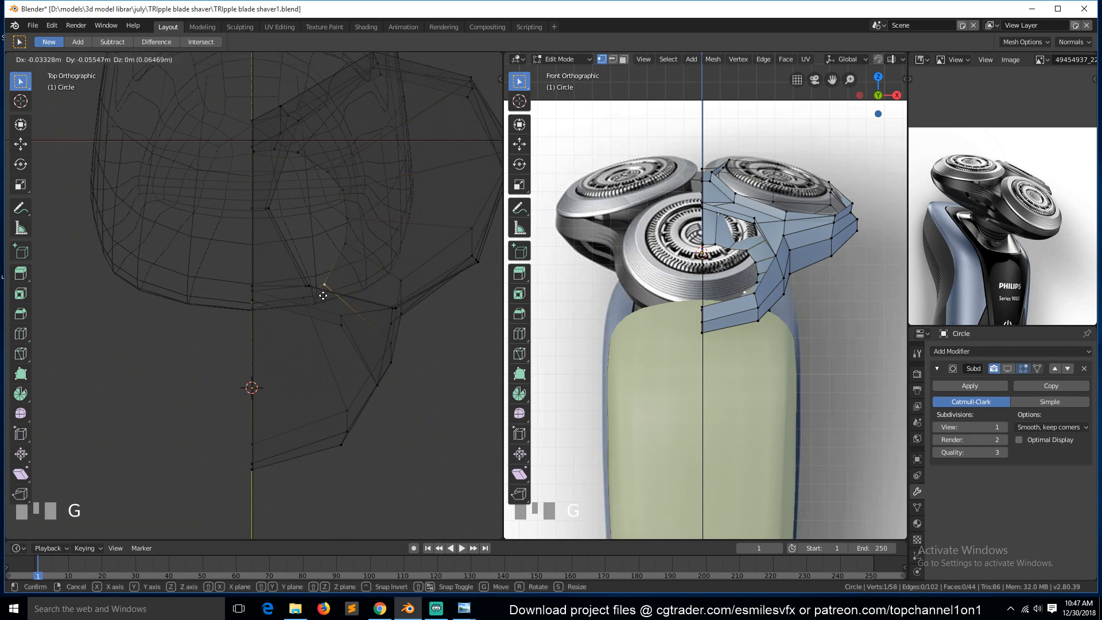
left_click(321, 298)
left_click(303, 304)
key("g")
left_click(292, 311)
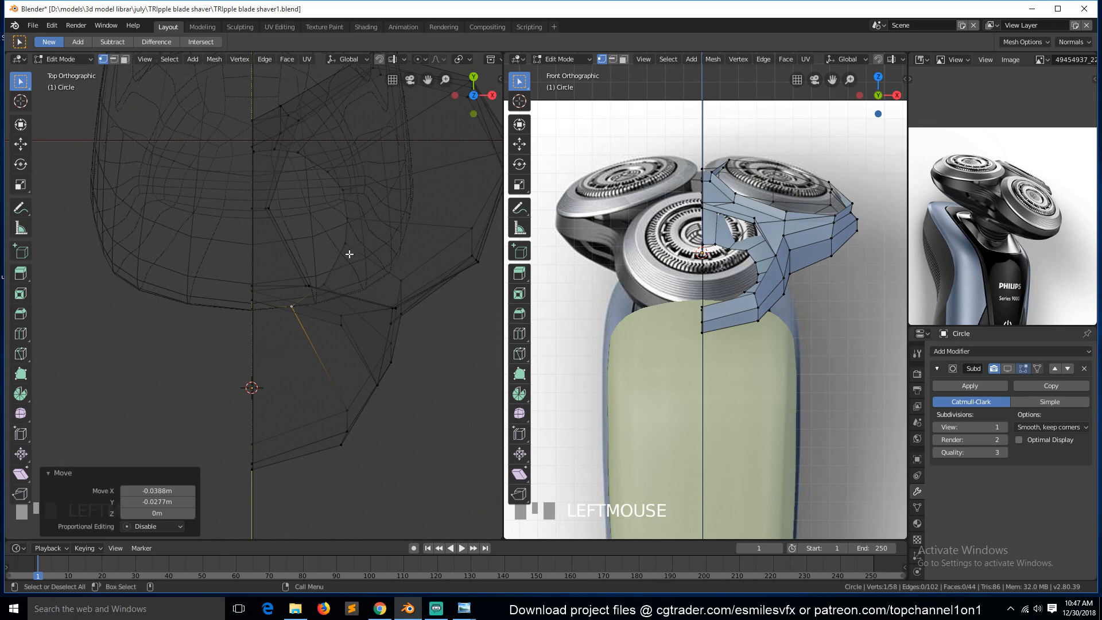
left_click(346, 251)
left_click(339, 191)
key("g")
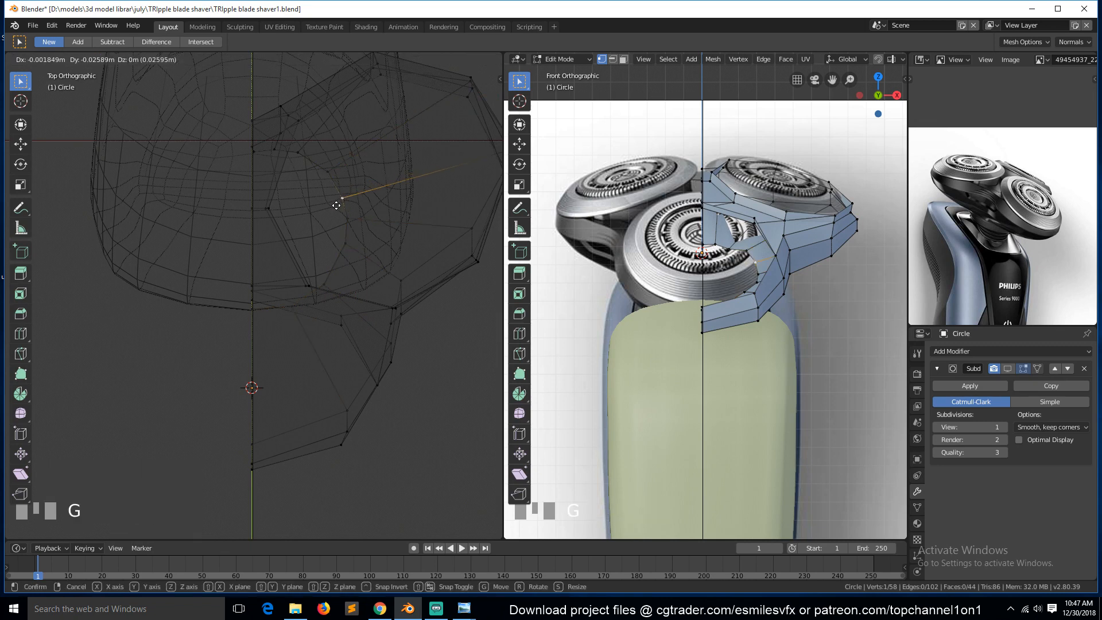
left_click(338, 196)
key("Tab")
key("ctrl+s")
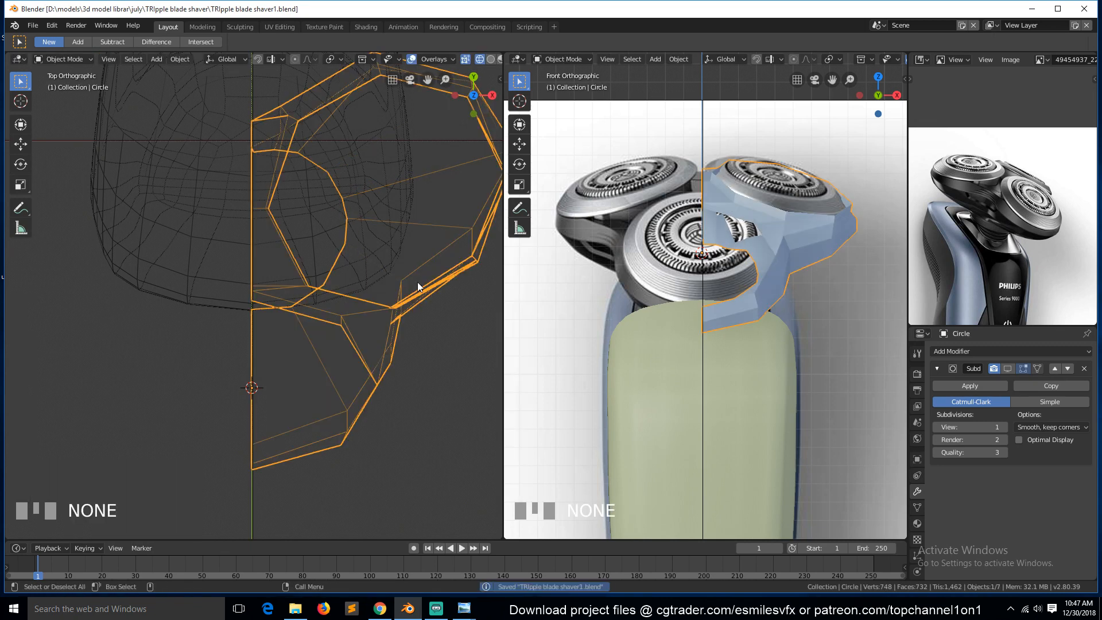
Add a Mirror modifier, place it above the Subdivision modifier, and display the head in solid shading.
left_click(990, 351)
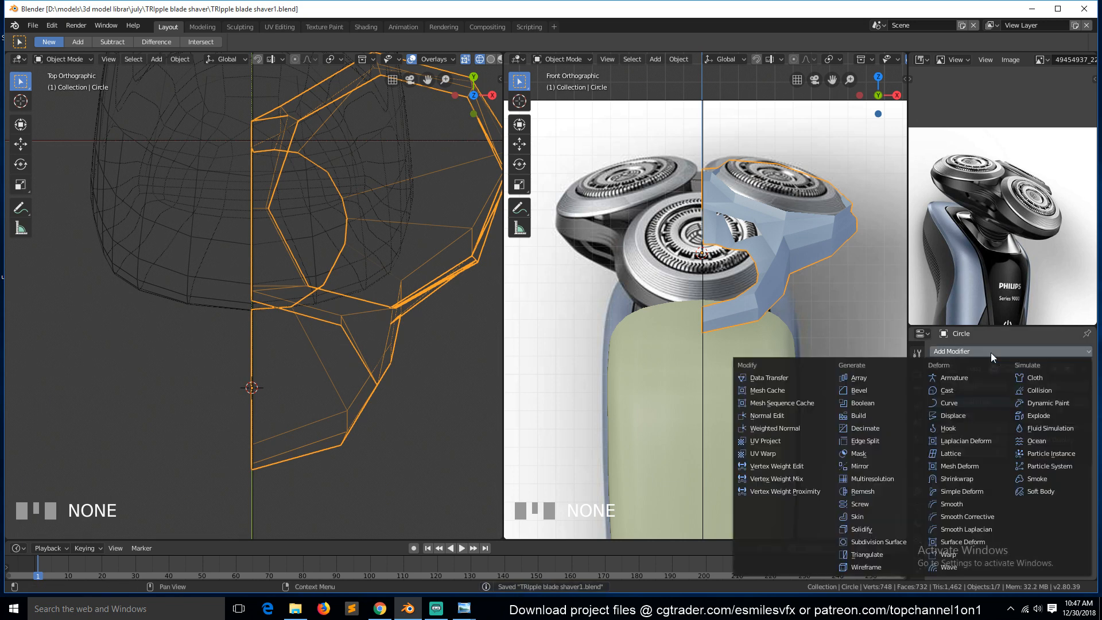
left_click(876, 468)
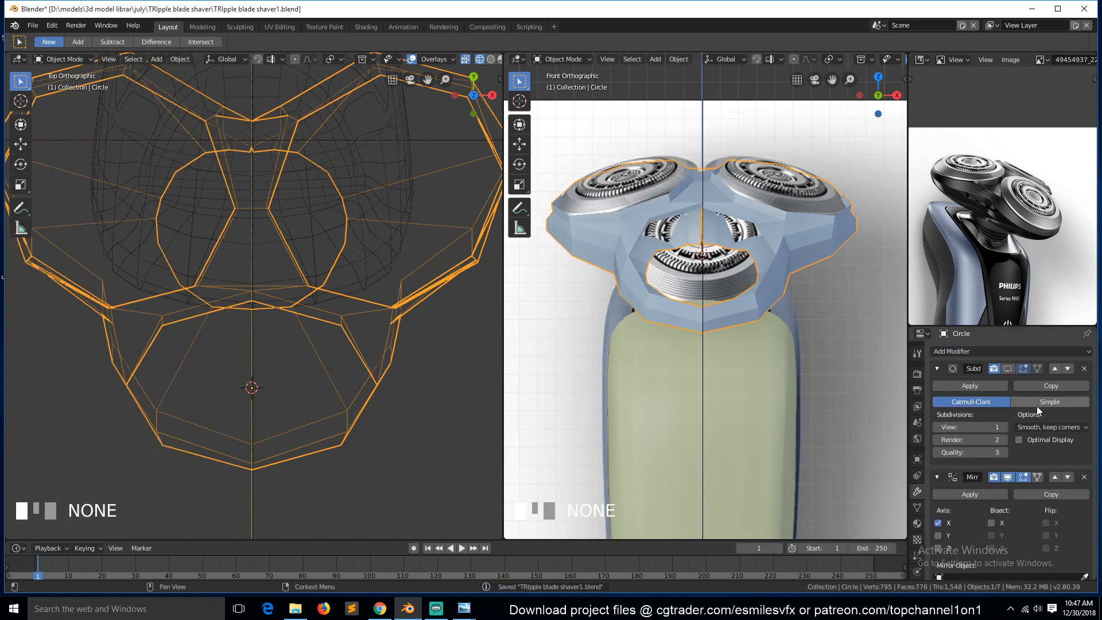
left_click(1068, 369)
key("z")
left_click(457, 287)
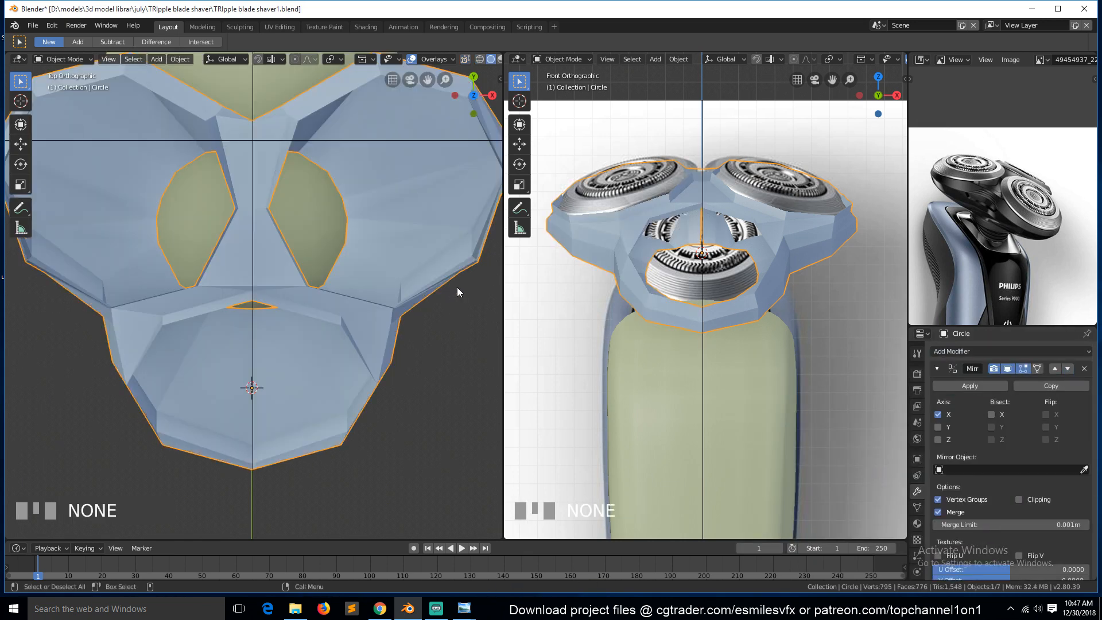
Collapse the Mirror modifier panel and turn on the Subdivision modifier's display in the viewport.
key("grave")
middle_click_drag(350, 316, 233, 157)
scroll(239, 178, "down", 4)
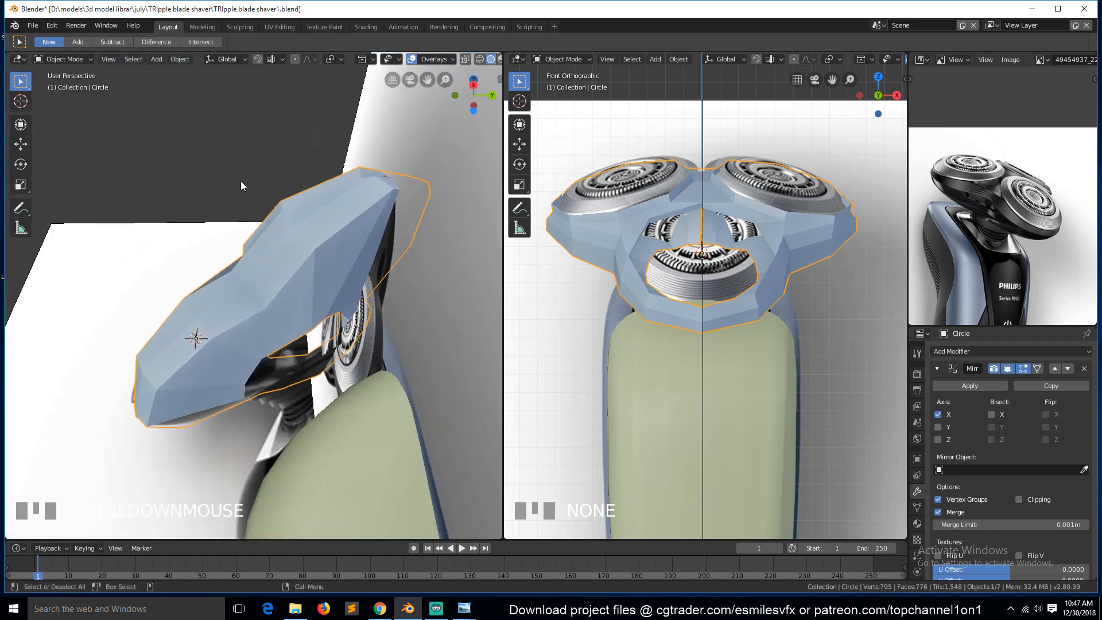
key("Tab")
key("Tab")
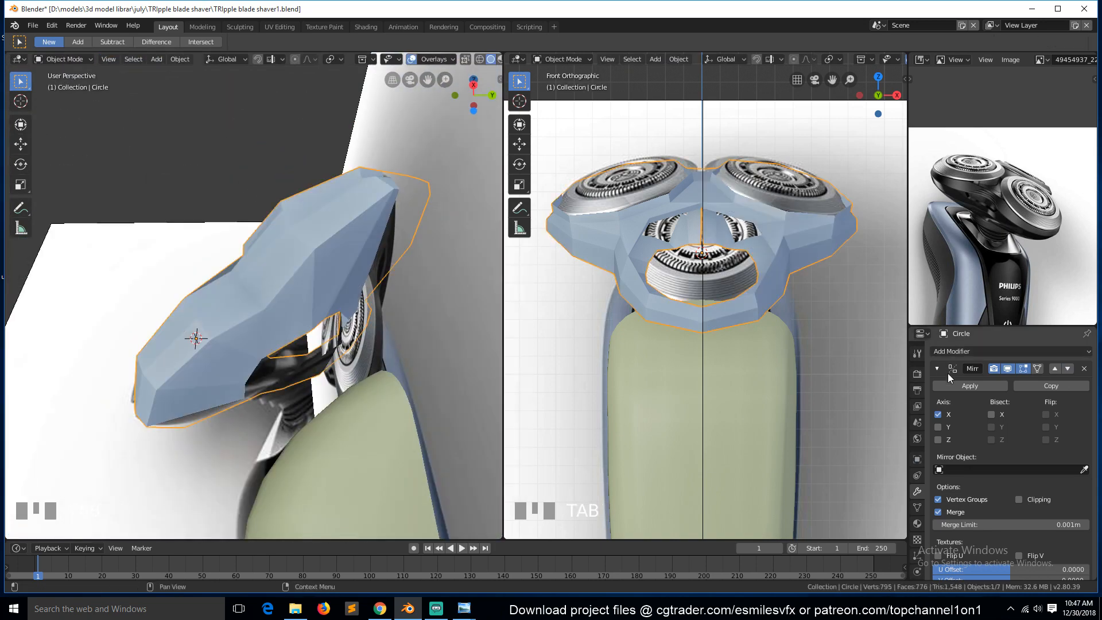
left_click(938, 368)
left_click(1007, 389)
middle_click_drag(241, 327, 212, 339)
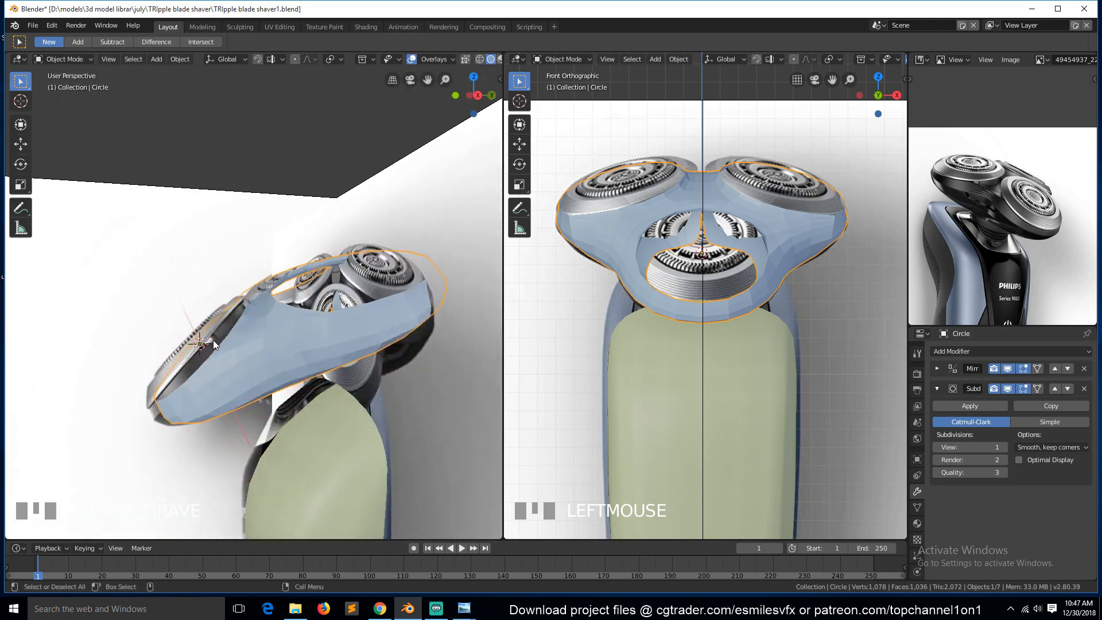
Select the bottom edge loop in right view, save, and move the loop about 0.04 m along Y and -0.005 m along Z.
key("KP_3")
scroll(352, 384, "up", 3)
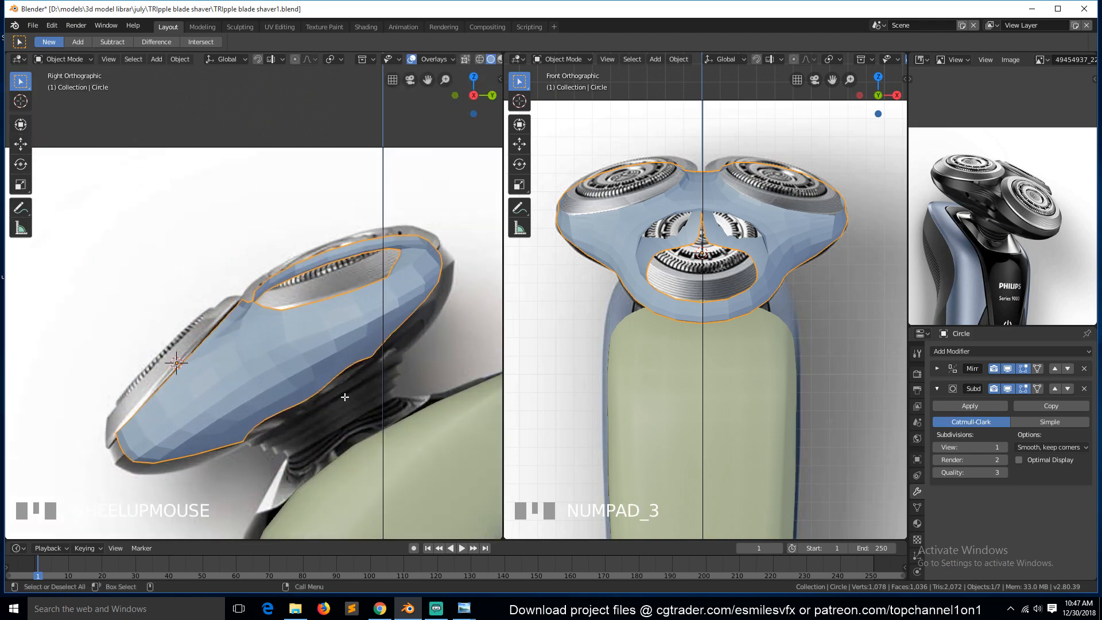
key("Tab")
left_click(335, 389, "alt")
key("z")
left_click(247, 398)
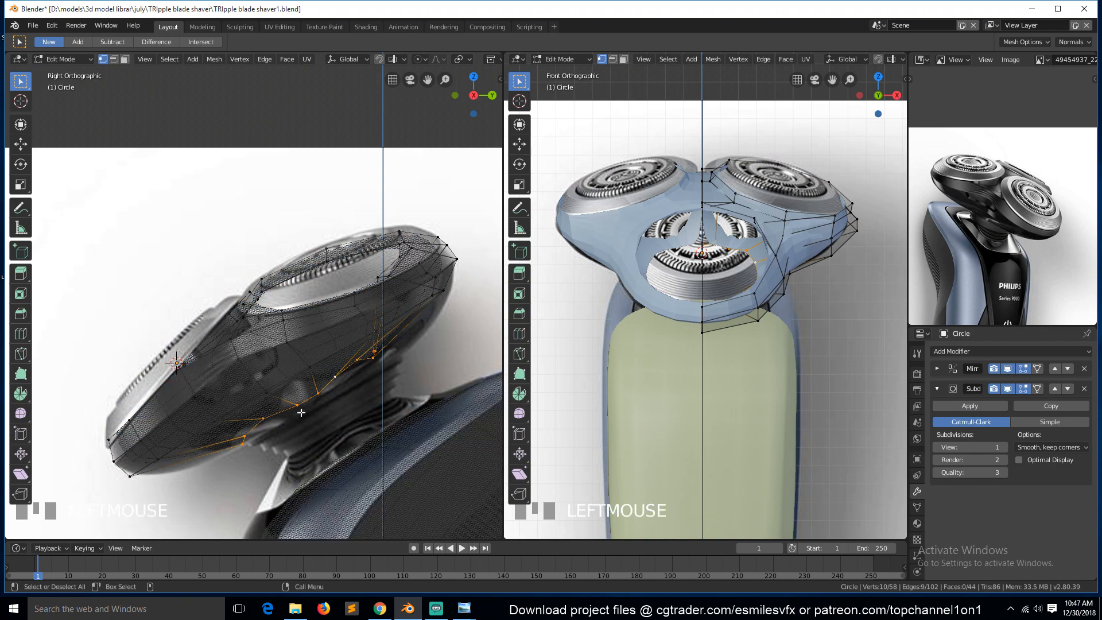
key("s")
key("z")
right_click(339, 414)
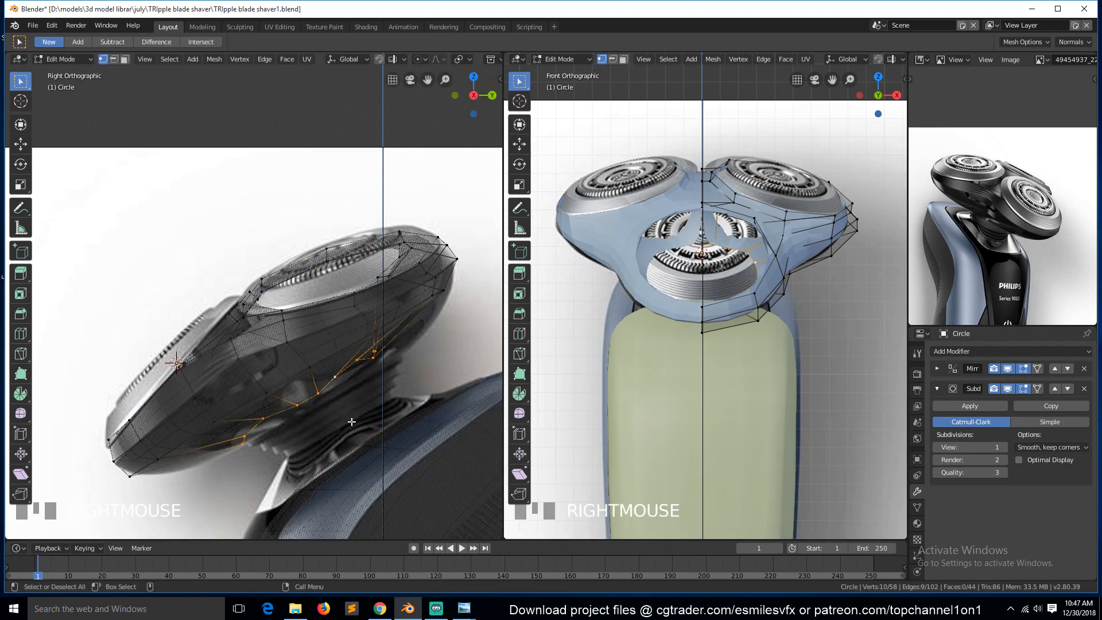
scroll(356, 421, "up", 1)
key("KP_Decimal")
scroll(330, 415, "down", 1)
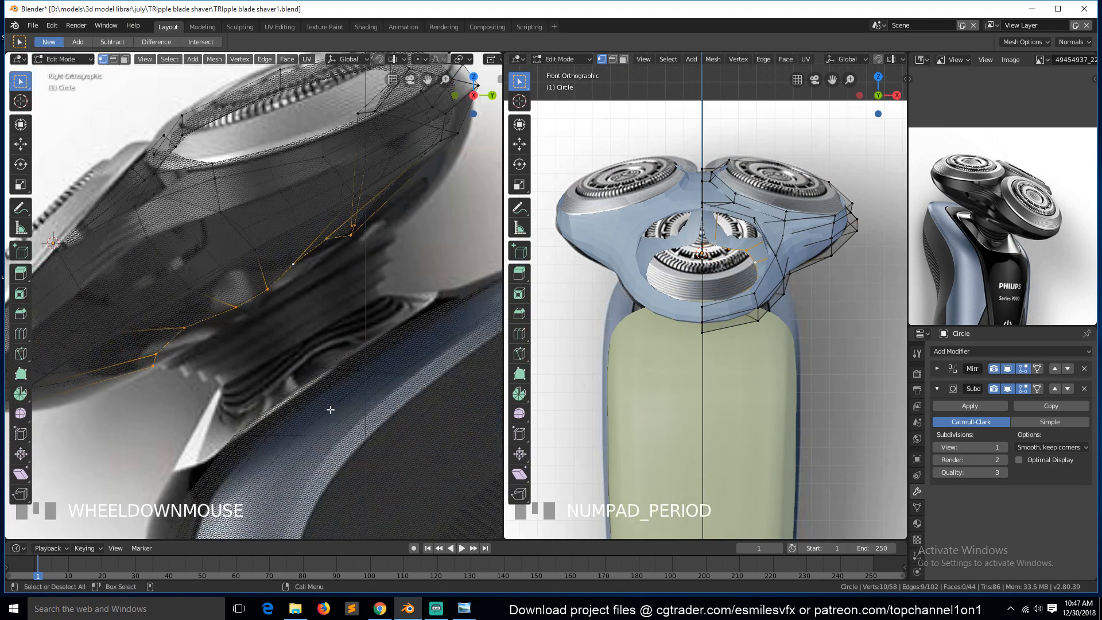
key("ctrl+s")
scroll(337, 353, "down", 1)
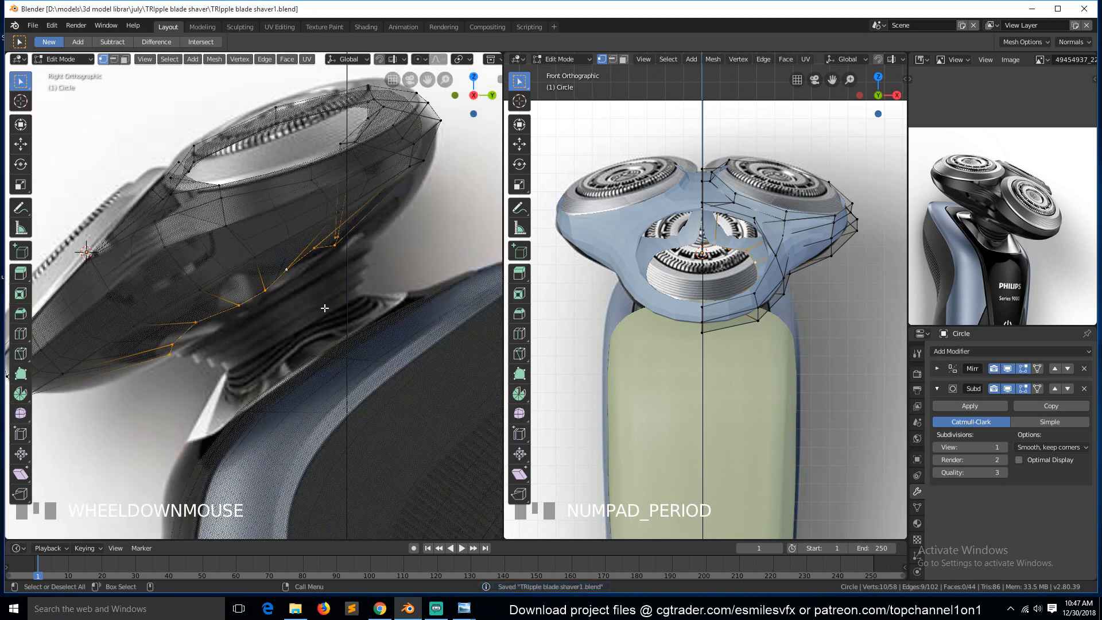
key("g")
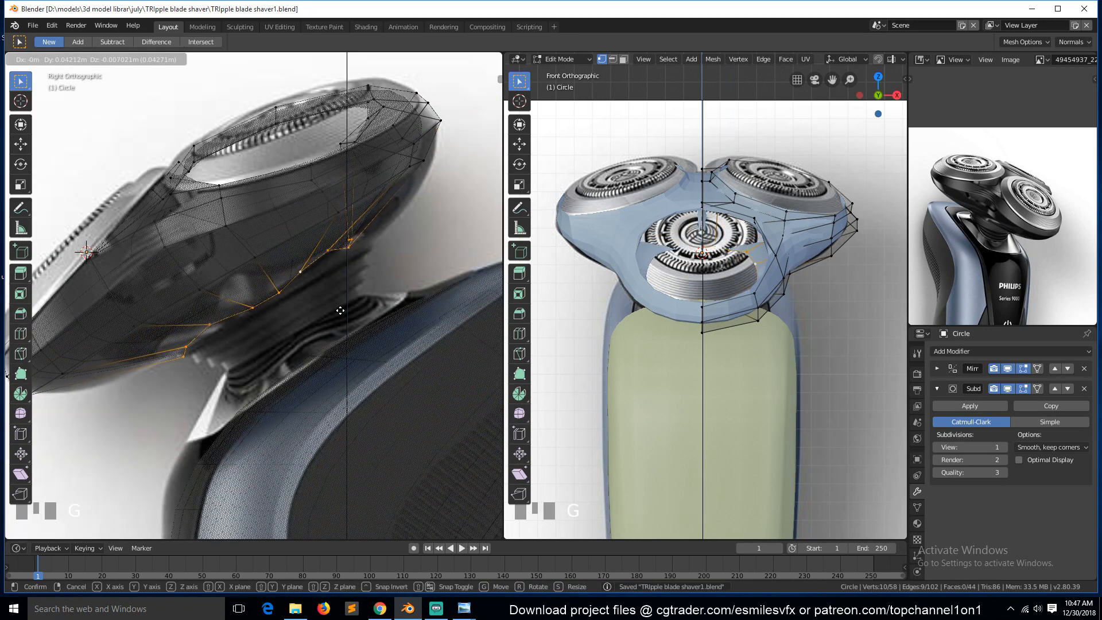
left_click(340, 310)
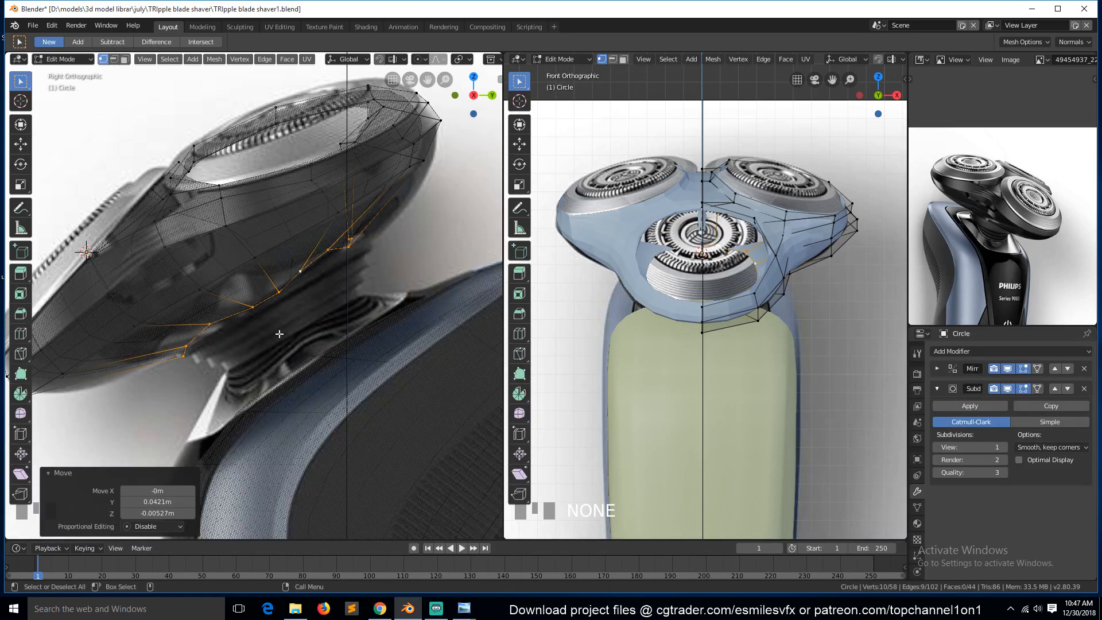
Adjust two vertices of the bottom loop in right view to follow the reference outline.
scroll(279, 333, "down", 2)
scroll(201, 362, "up", 4)
left_click(156, 383)
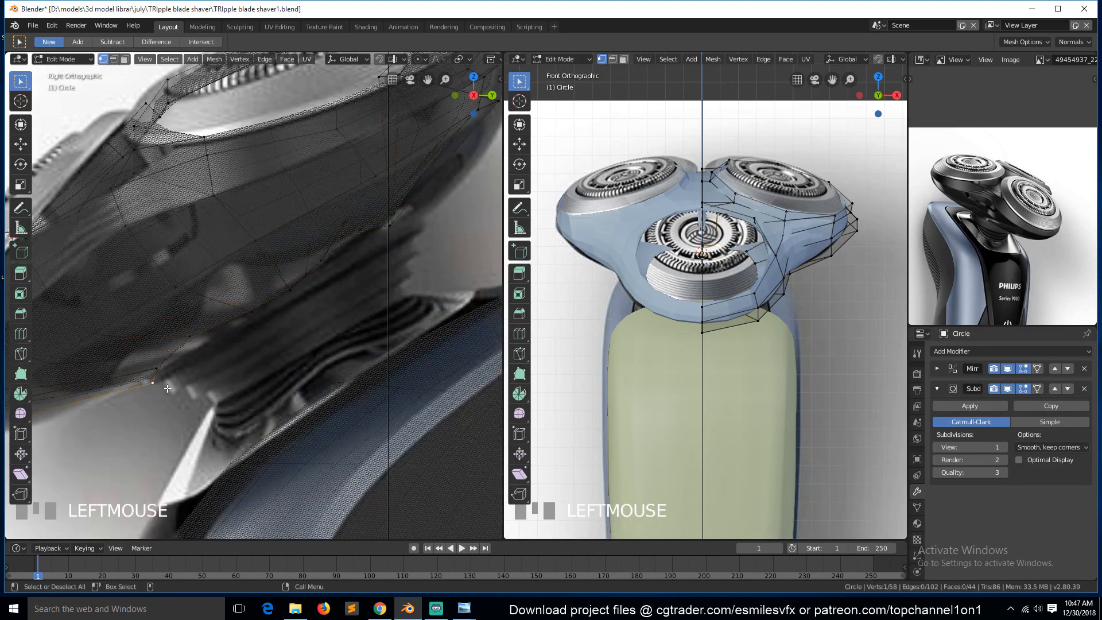
key("g")
left_click(162, 385)
key("g")
left_click(160, 384)
left_click(193, 342)
key("g")
left_click(219, 342)
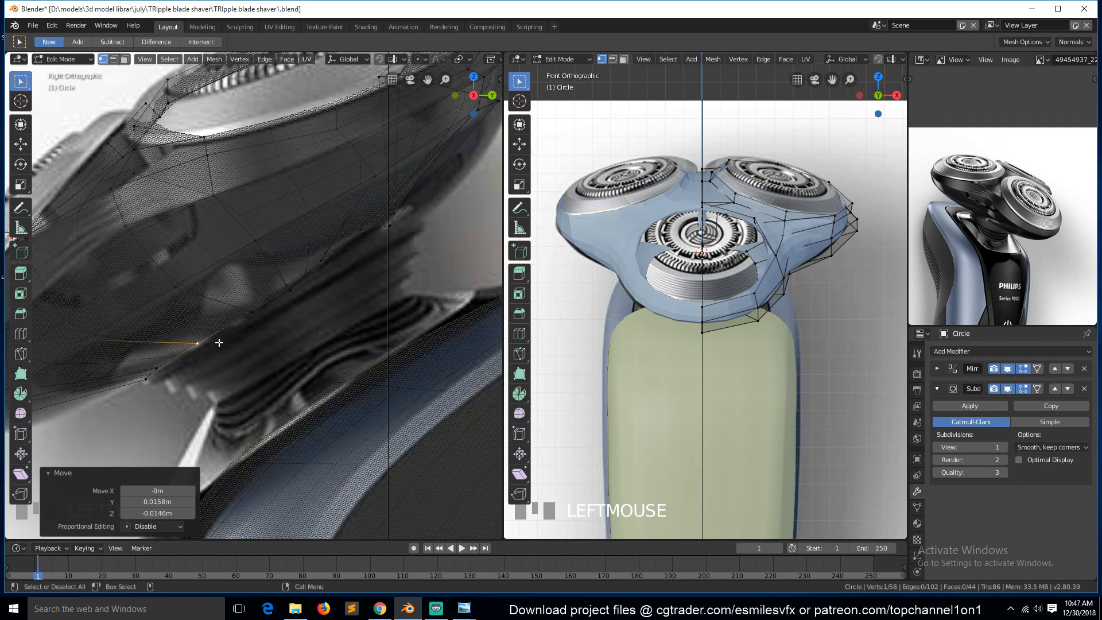
Select an edge of the bottom loop and create a custom transform orientation from it.
left_click(253, 320, "shift")
key("2")
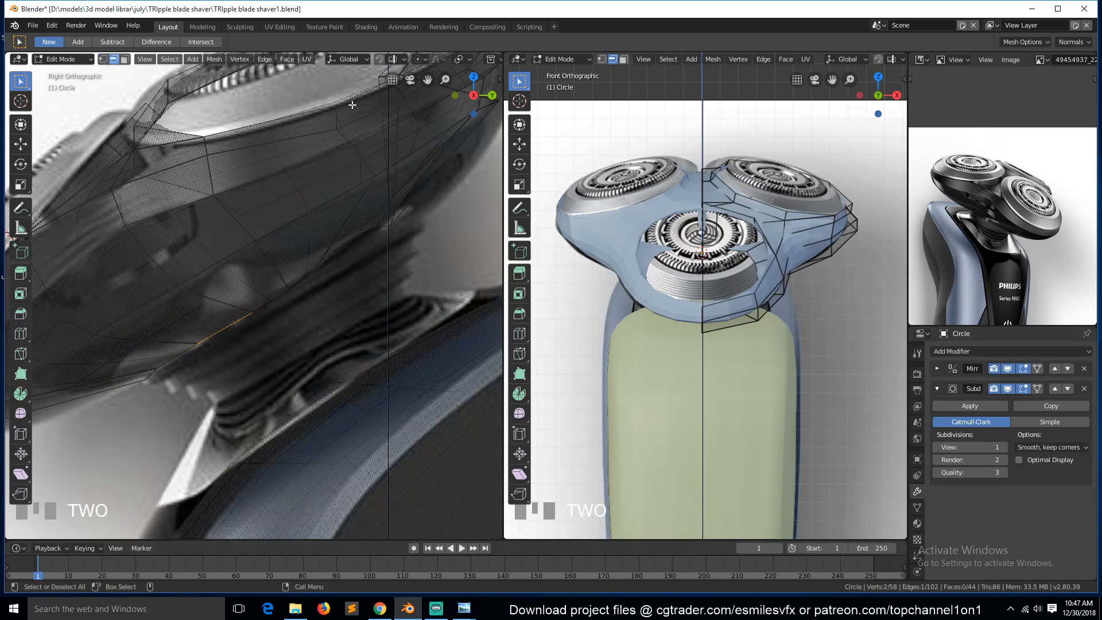
left_click(359, 60)
left_click(386, 95)
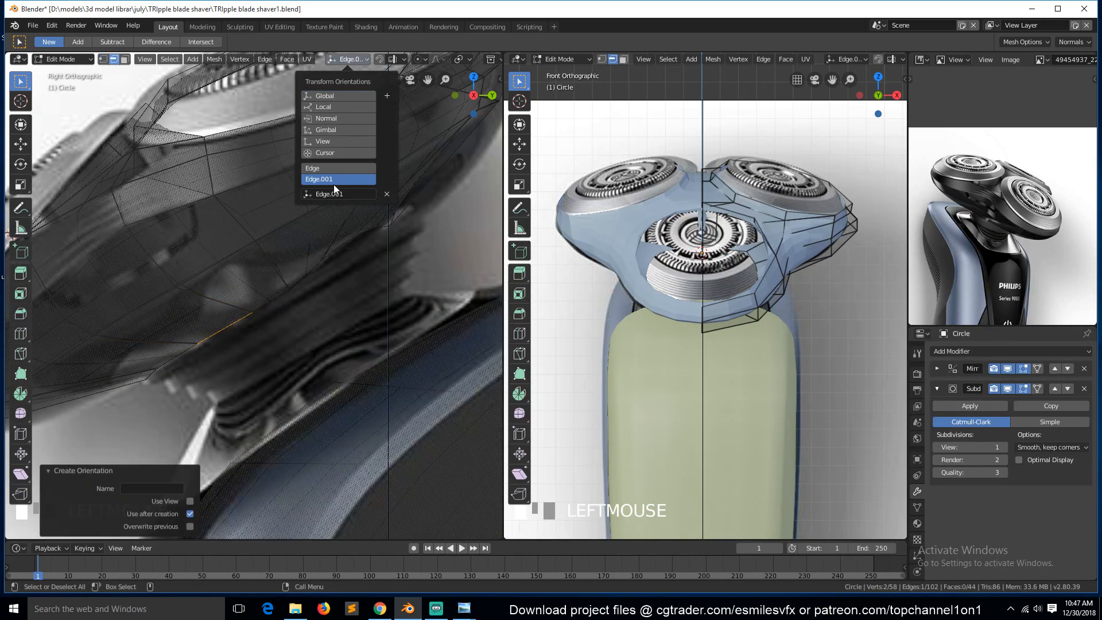
Select the bottom edge loop in right view and scale it to 0.854 along the custom Edge.001 orientation's Z axis.
left_click(21, 144)
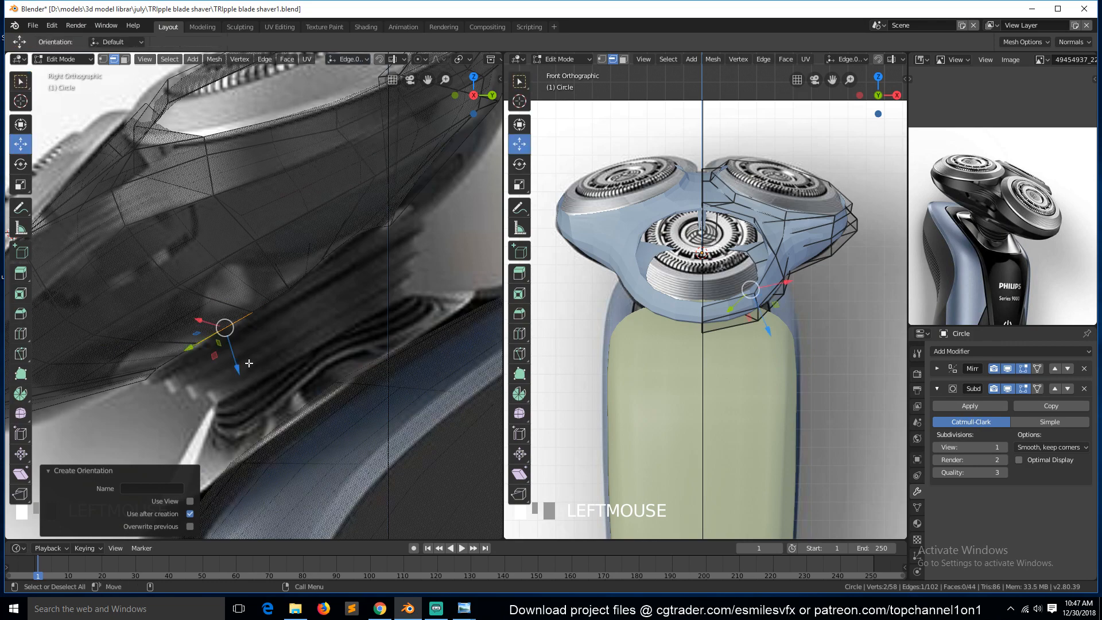
left_click(161, 380, "alt")
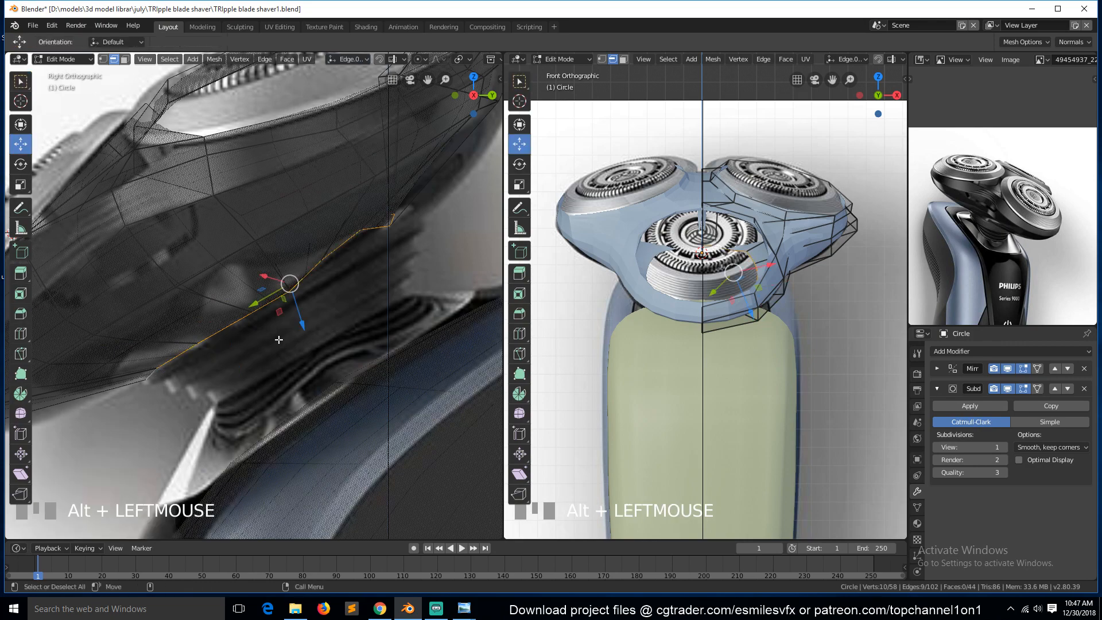
key("grave")
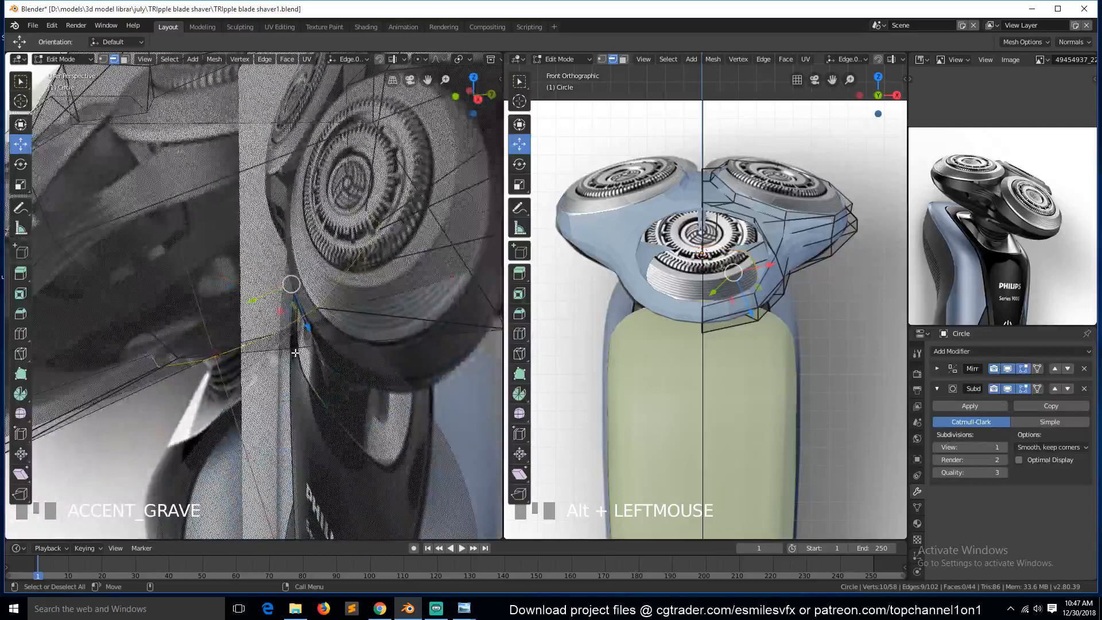
key("KP_3")
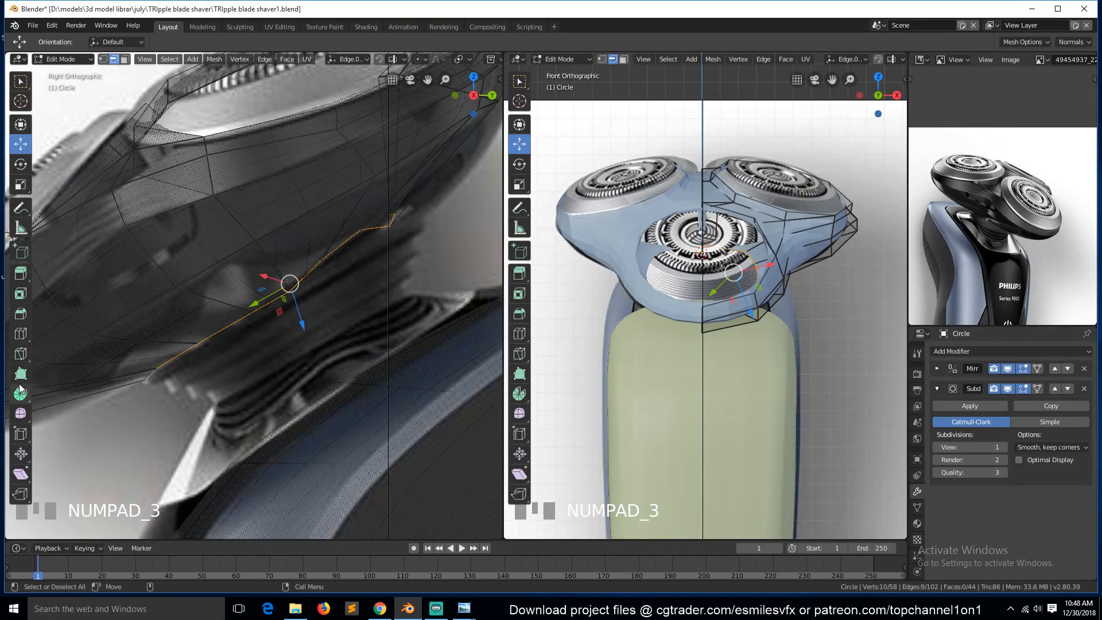
left_click(21, 184)
mouse_move(300, 321)
left_mouse_down()
mouse_move(304, 329)
mouse_move(306, 313)
left_mouse_up()
key("ctrl+z")
key("1")
key("KP_1")
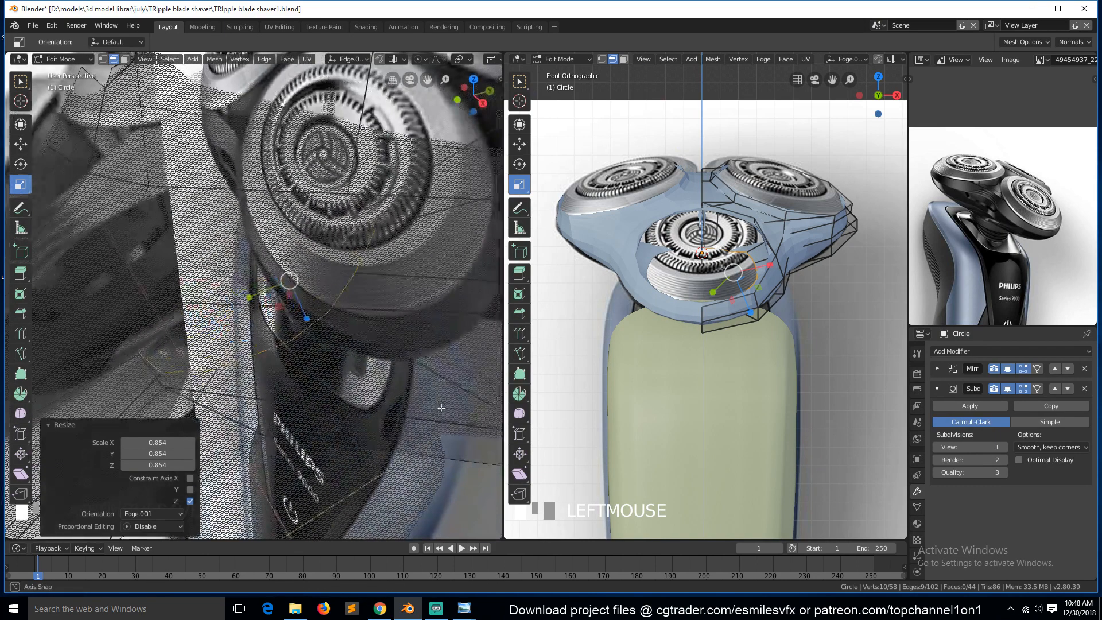
key("KP_3")
key("1")
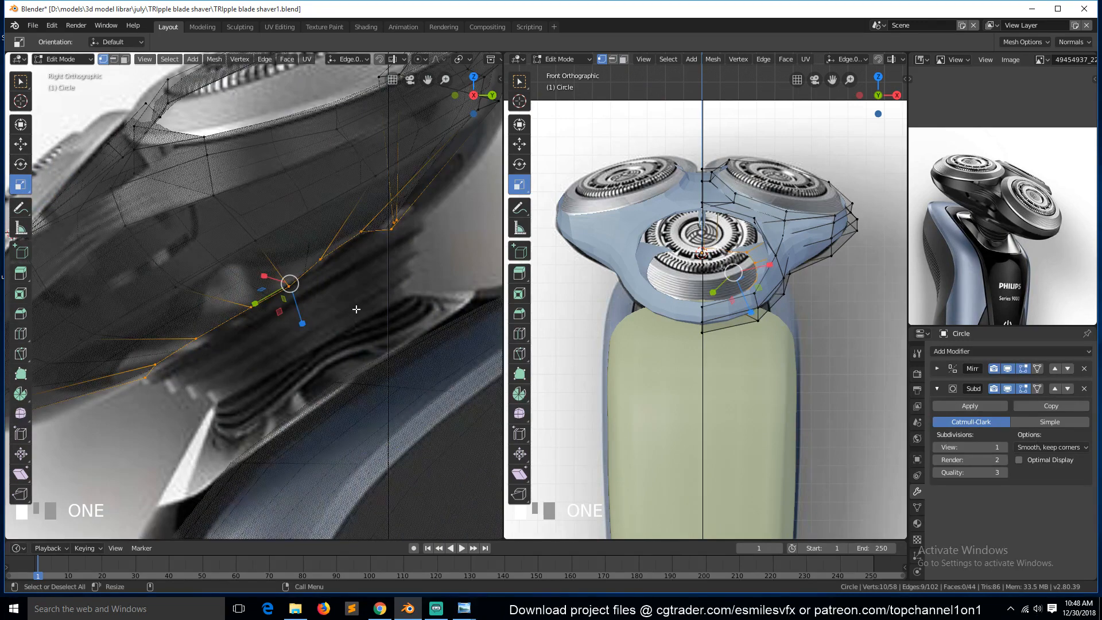
Switch the transform orientation back to Global and move individual bottom-loop vertices to follow the reference outline.
left_click(20, 143)
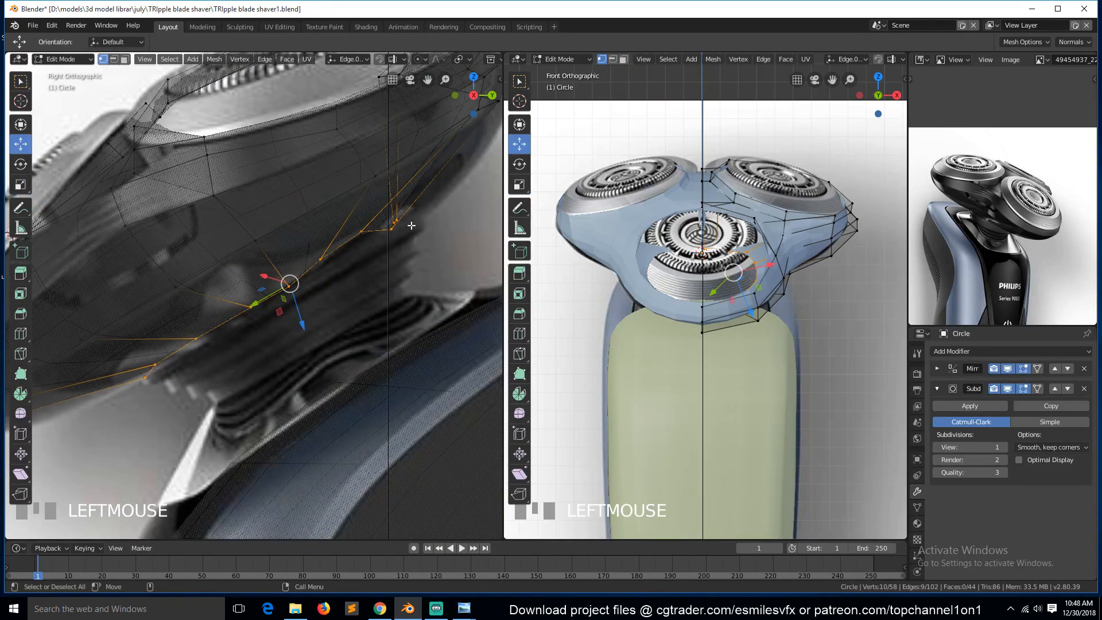
left_click(348, 60)
left_click(330, 94)
left_click(323, 268)
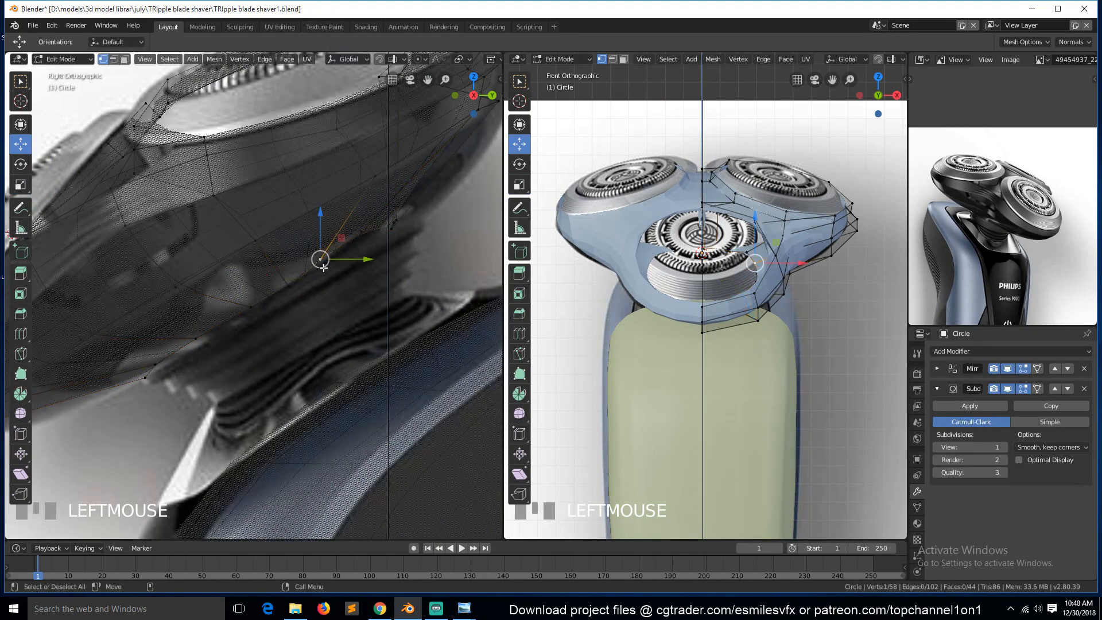
key("g")
left_click(335, 279)
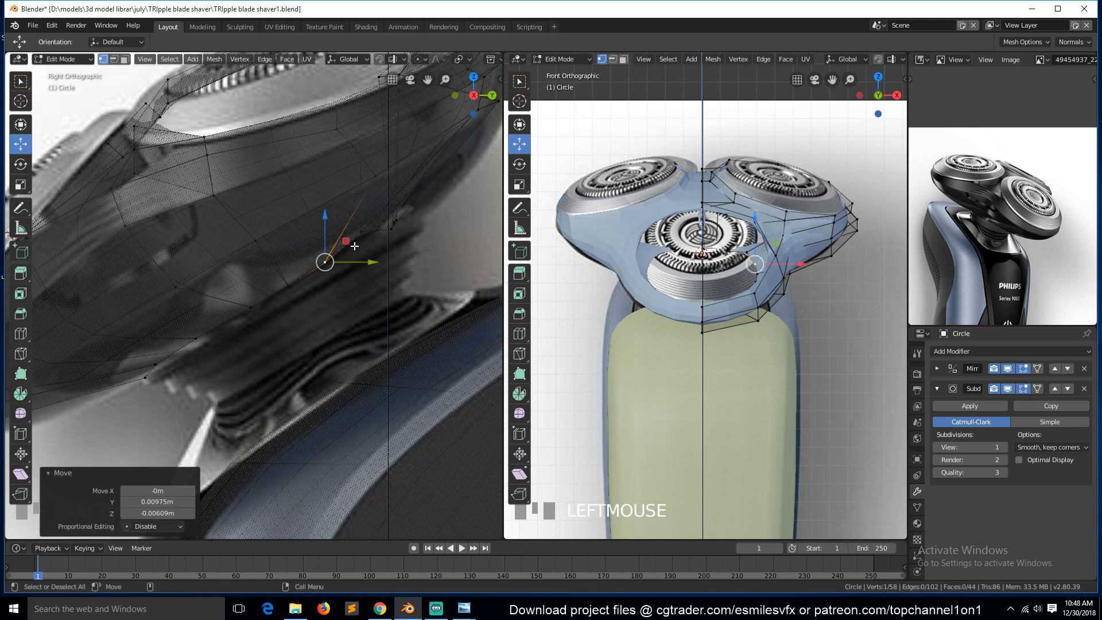
left_click(355, 245)
left_click(362, 232)
left_click_drag(362, 232, 369, 237)
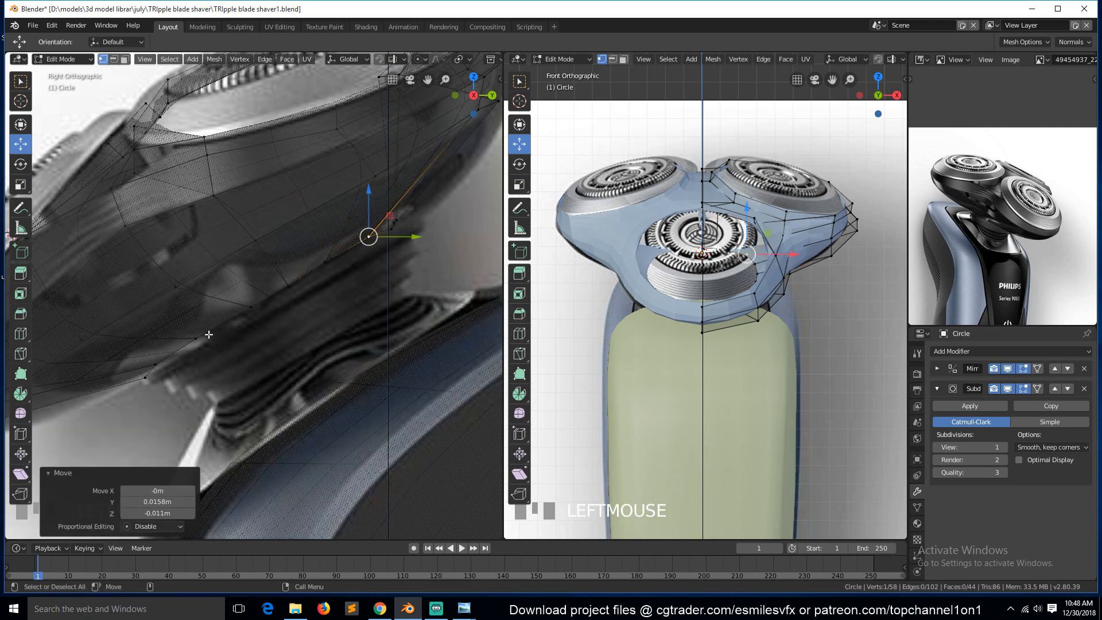
left_click(154, 362)
left_click(155, 364)
left_click_drag(180, 342, 183, 339)
left_click(392, 229)
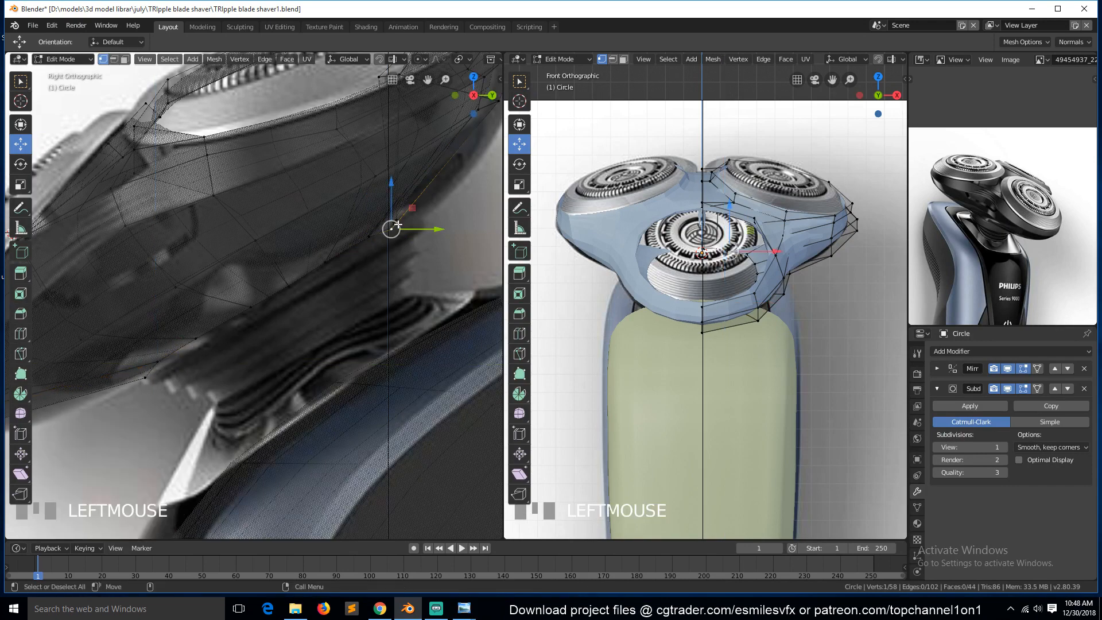
left_click(405, 227)
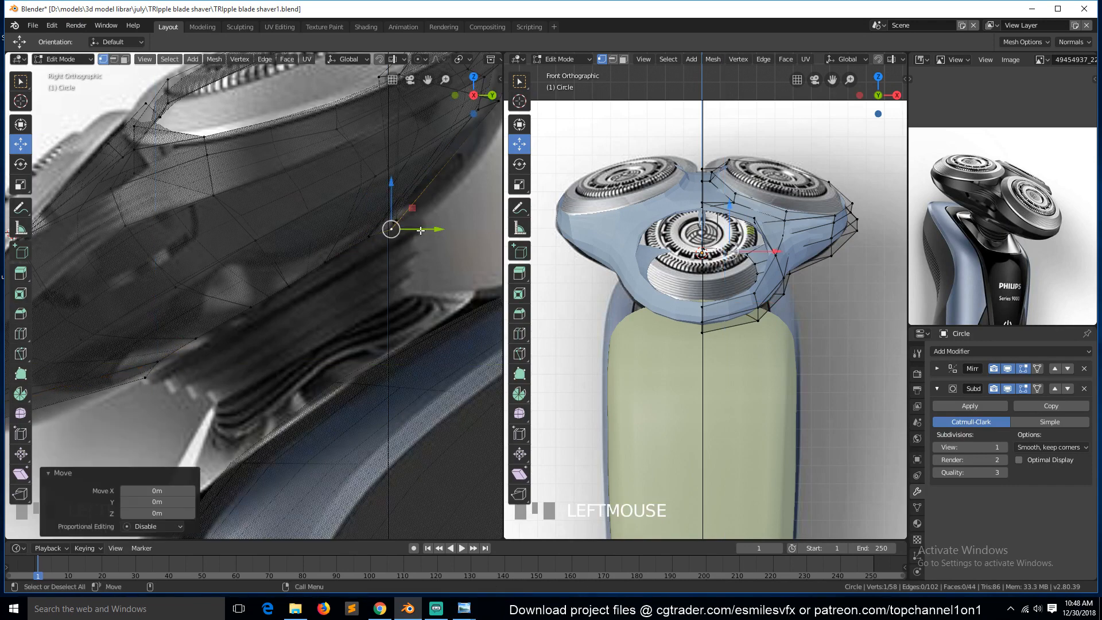
Orbit around the head mesh in edit mode to inspect the bottom loop from several angles.
key("alt+z")
key("alt+a")
key("grave")
middle_click_drag(381, 327, 310, 232)
left_click(373, 135)
scroll(373, 135, "down", 4)
middle_click_drag(344, 197, 382, 225)
left_click_drag(339, 220, 344, 230)
key("ctrl+z")
key("alt+a")
key("alt+a")
left_click(353, 229)
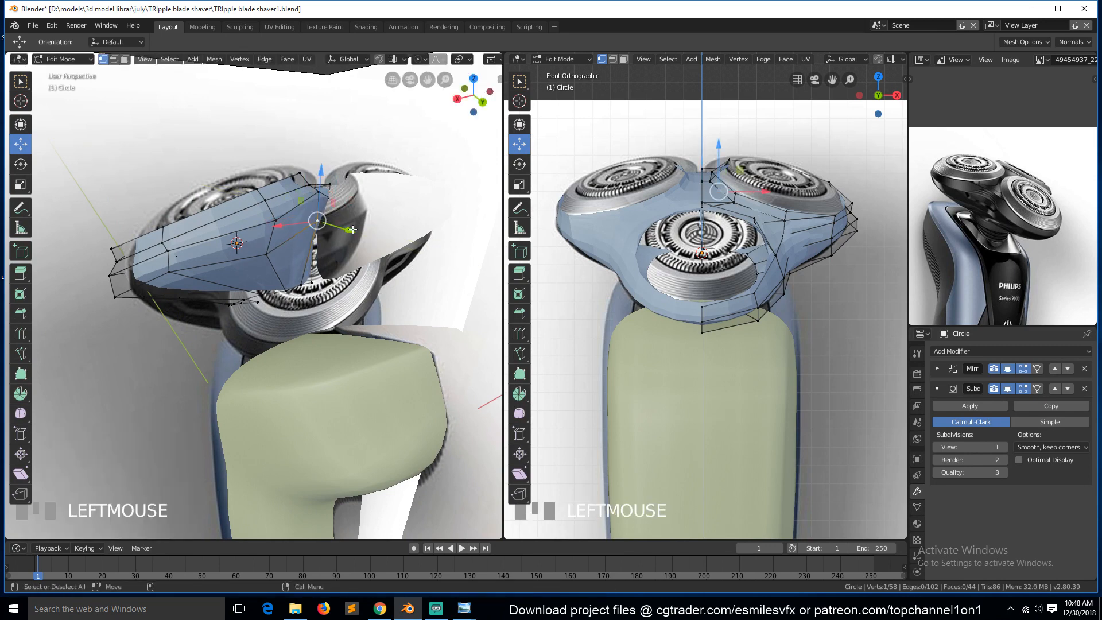
Leave Edit Mode, check the front and right views, and save the file.
key("Tab")
key("KP_1")
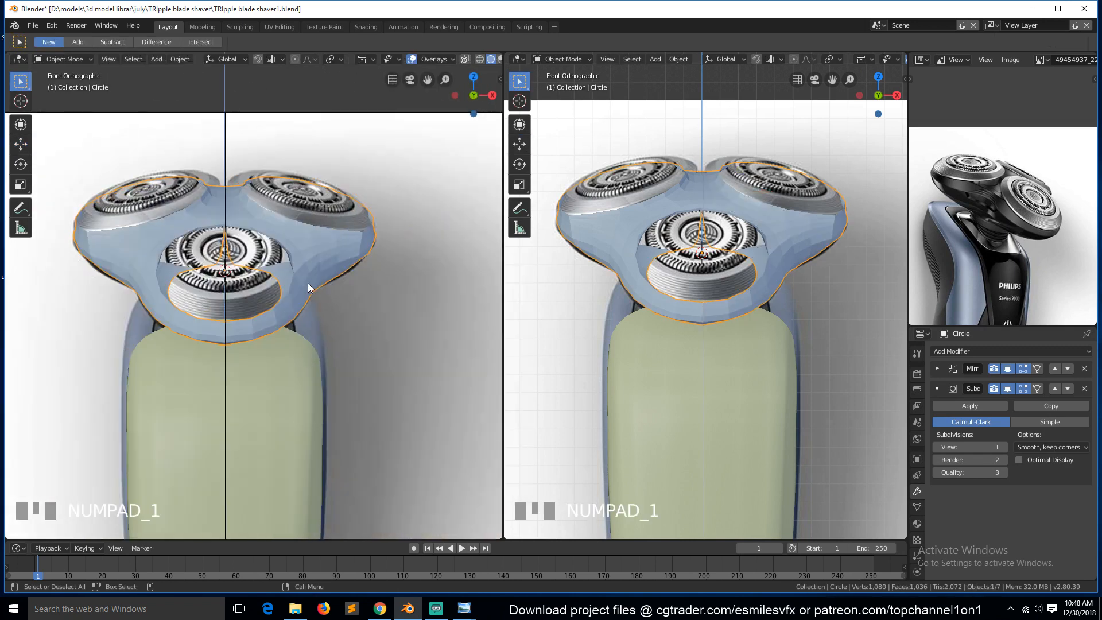
key("KP_3")
key("ctrl+s")
scroll(309, 274, "up", 3)
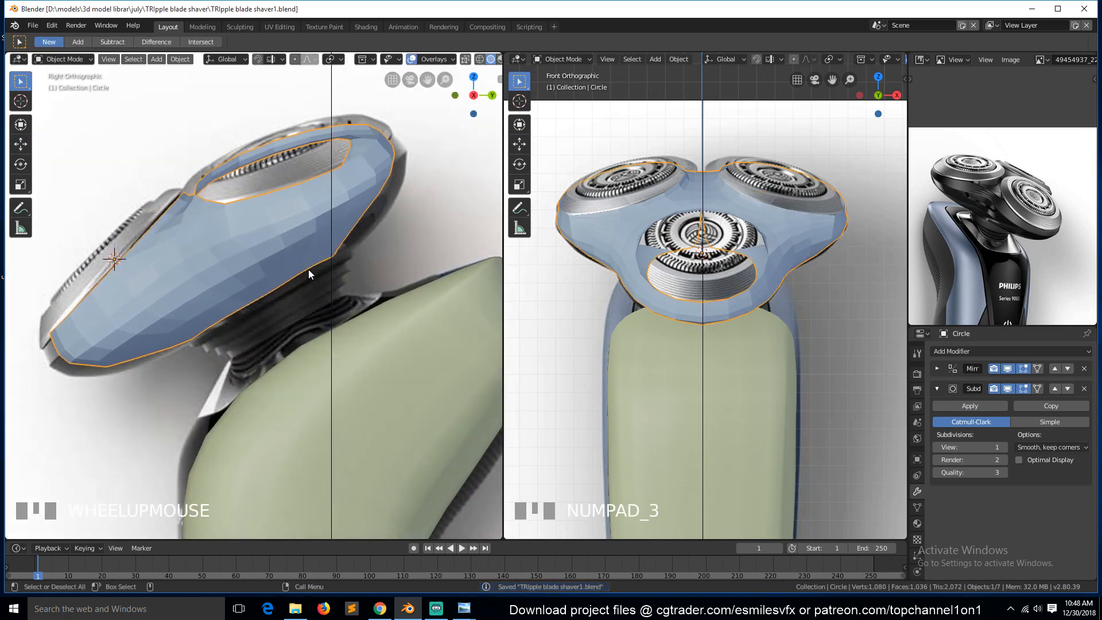
right_click_drag(256, 253, 243, 253)
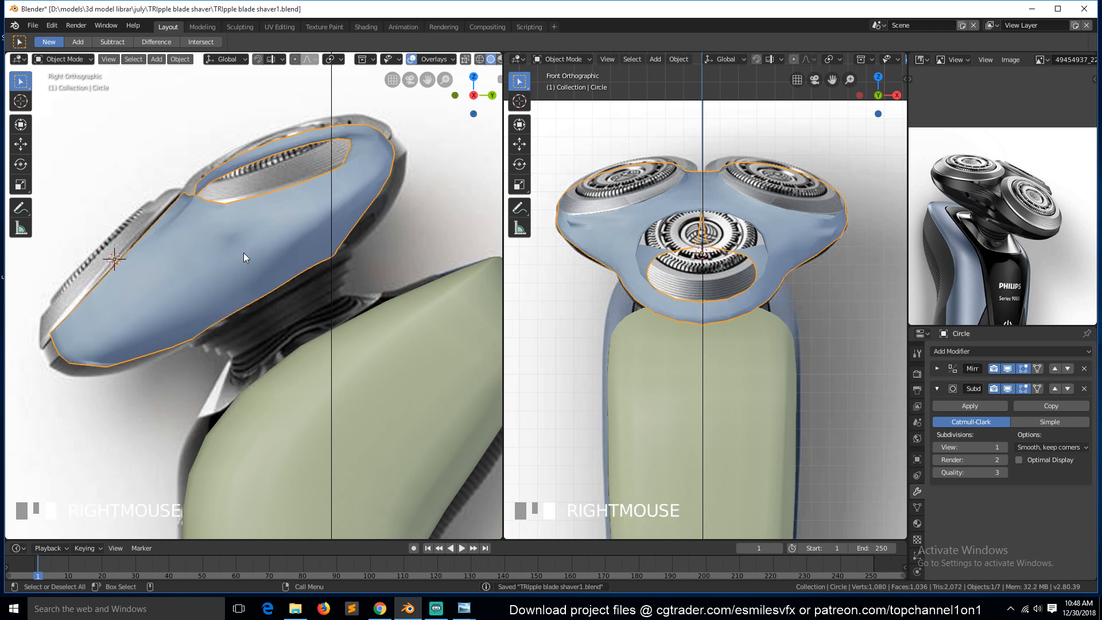
right_click(249, 245)
Select the bottom edge loop, extrude it in place, and scale the new loop to 0.577.
key("Tab")
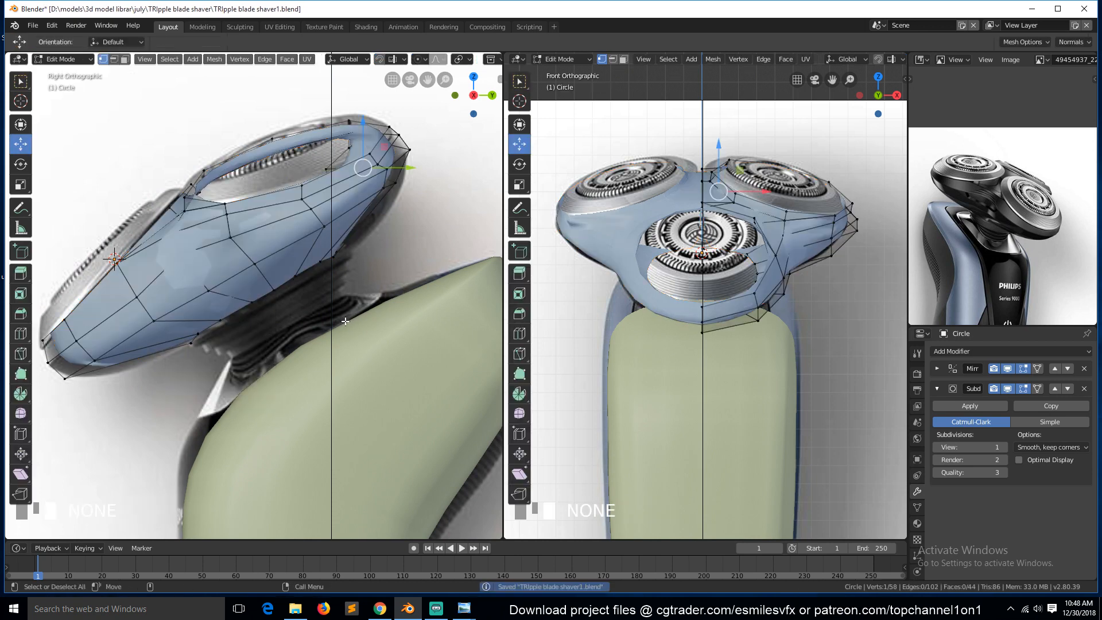
scroll(319, 322, "up", 2)
left_click(293, 284, "alt")
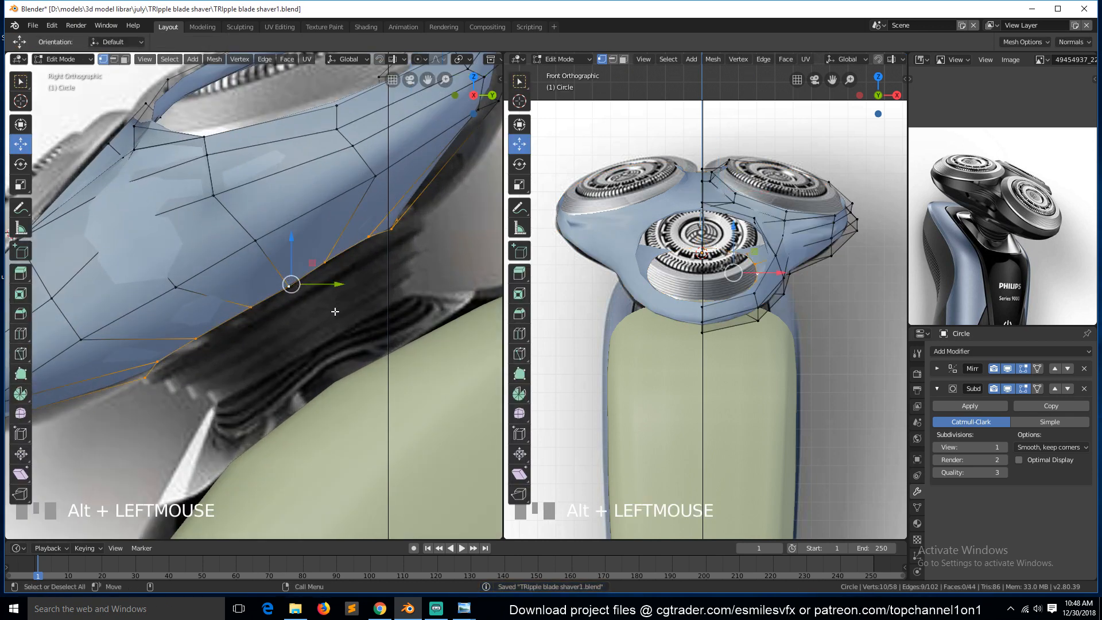
key("ctrl+s")
left_click(392, 272)
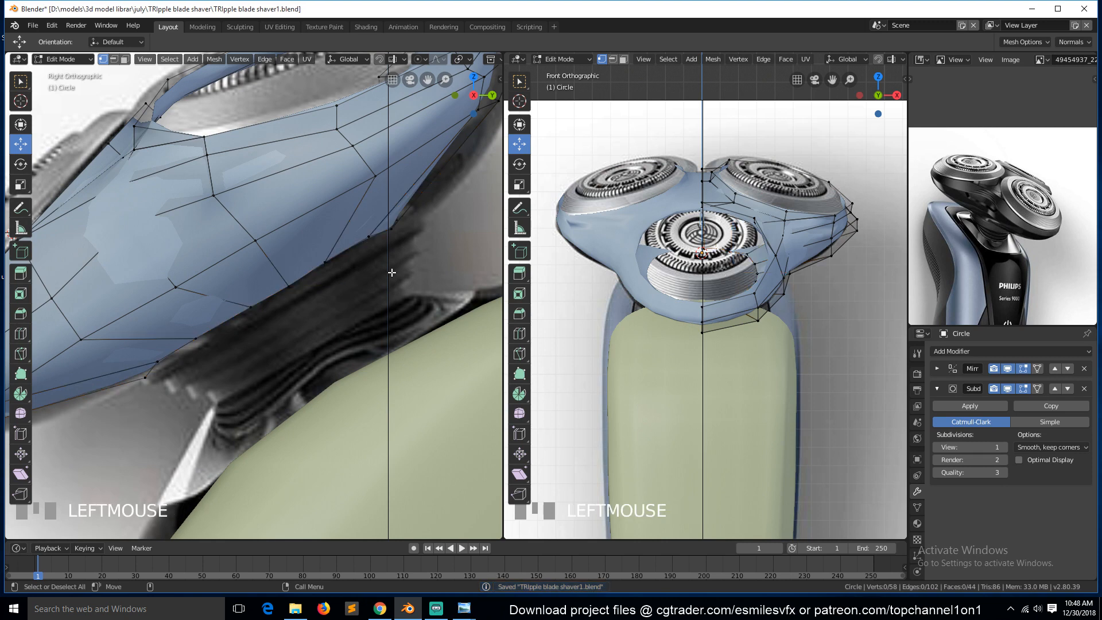
left_click(291, 283, "alt")
key("e")
right_click(290, 283)
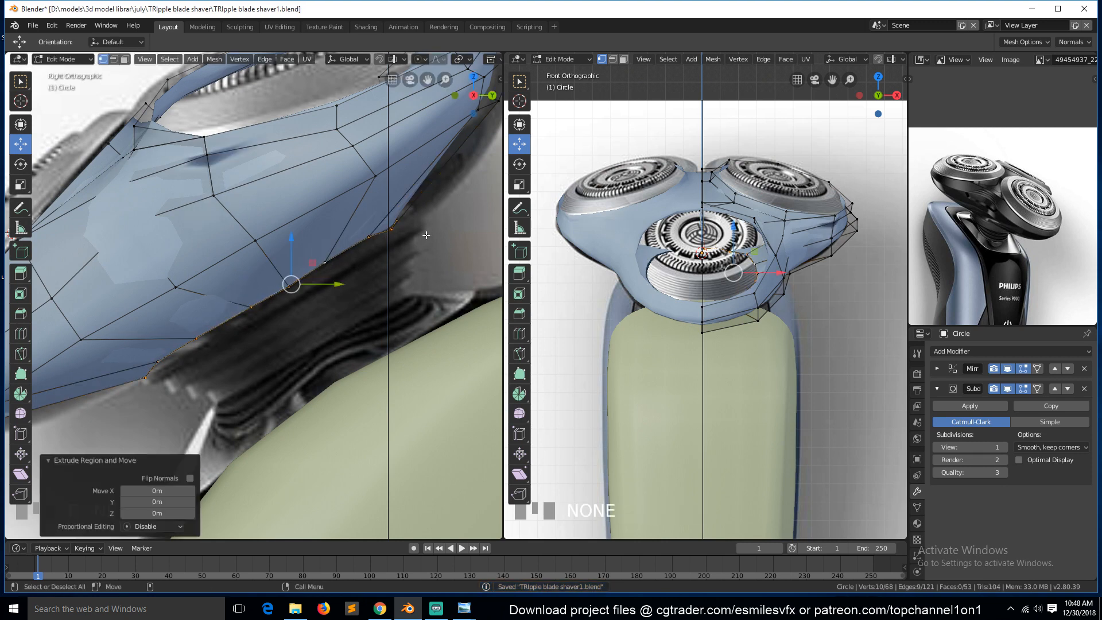
key("s")
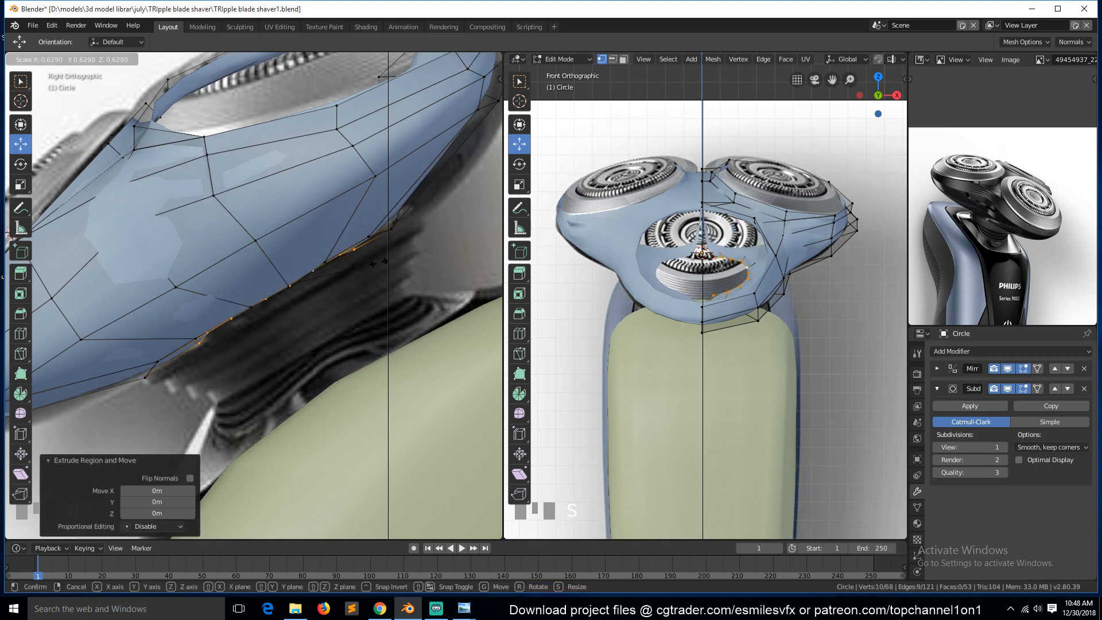
left_click(371, 261)
Switch to top wireframe view and enable Clipping on the Mirror modifier.
key("KP_7")
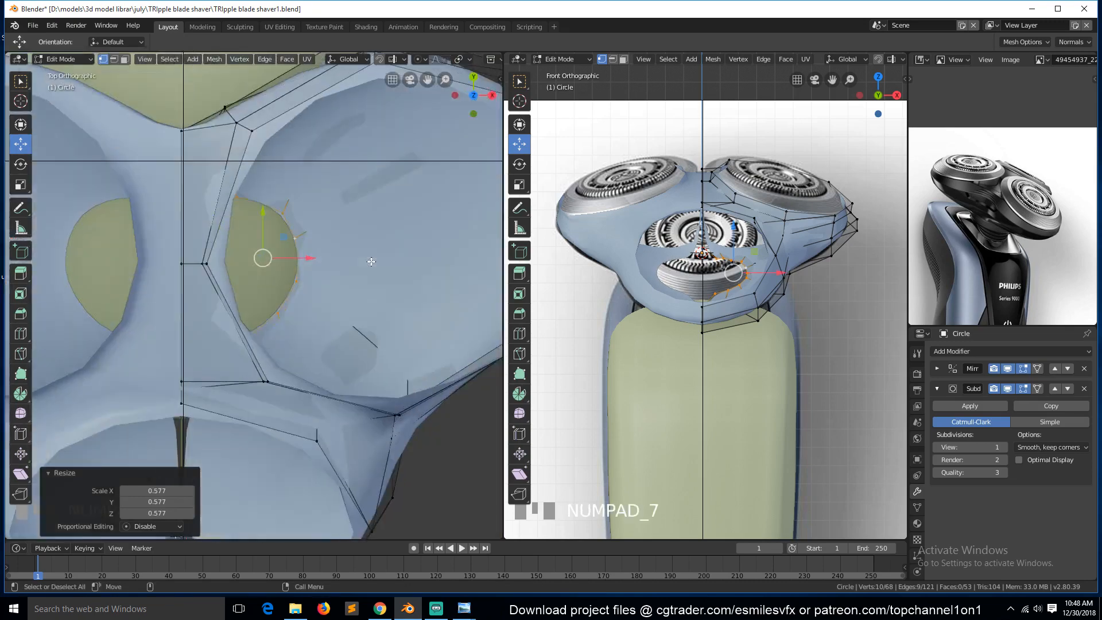
key("z")
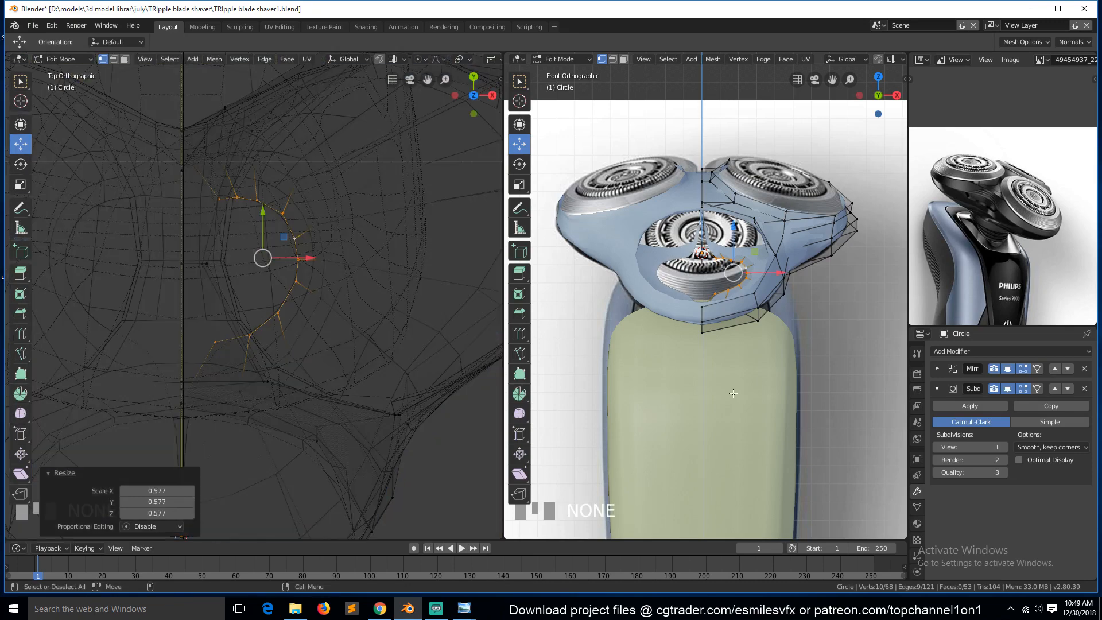
left_click(937, 368)
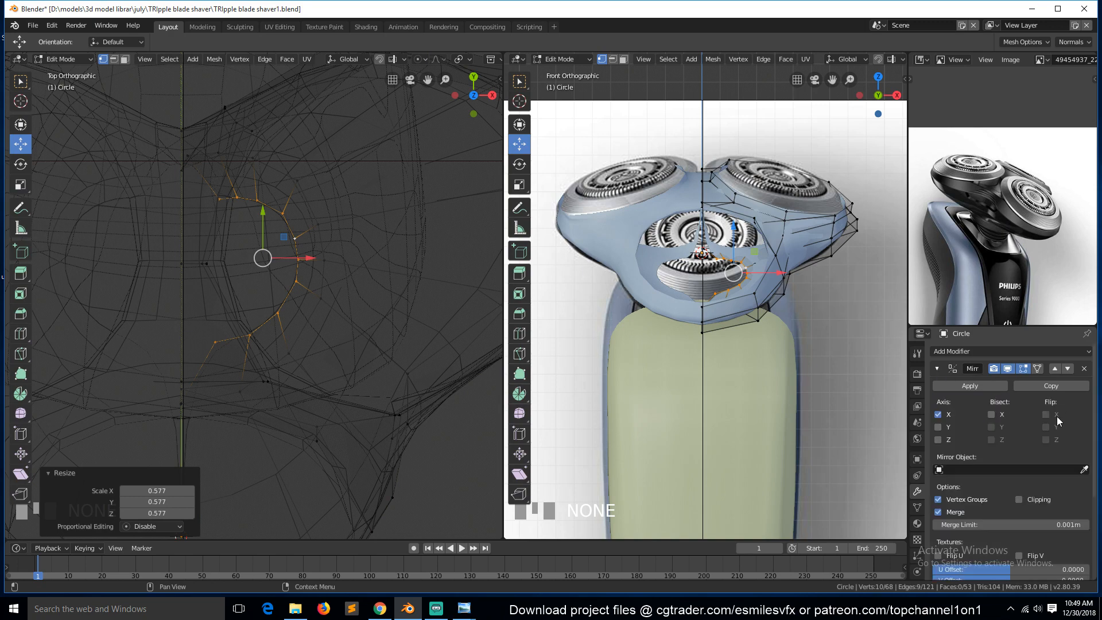
left_click(1018, 499)
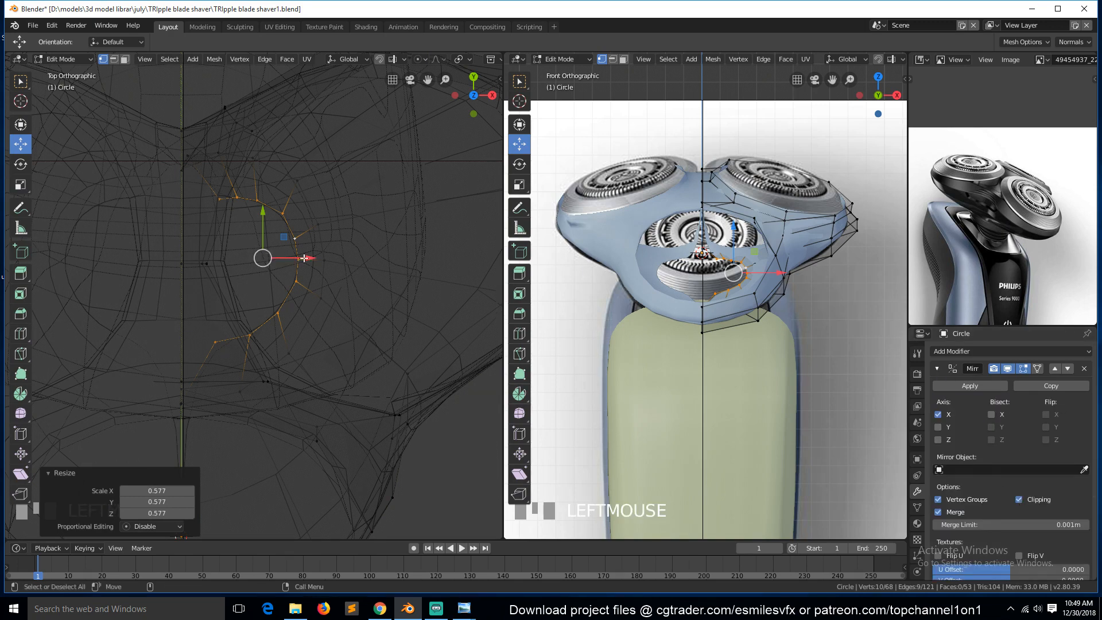
Move the extruded loop along X onto the mirror plane to close the bottom opening.
left_click_drag(305, 258, 264, 258)
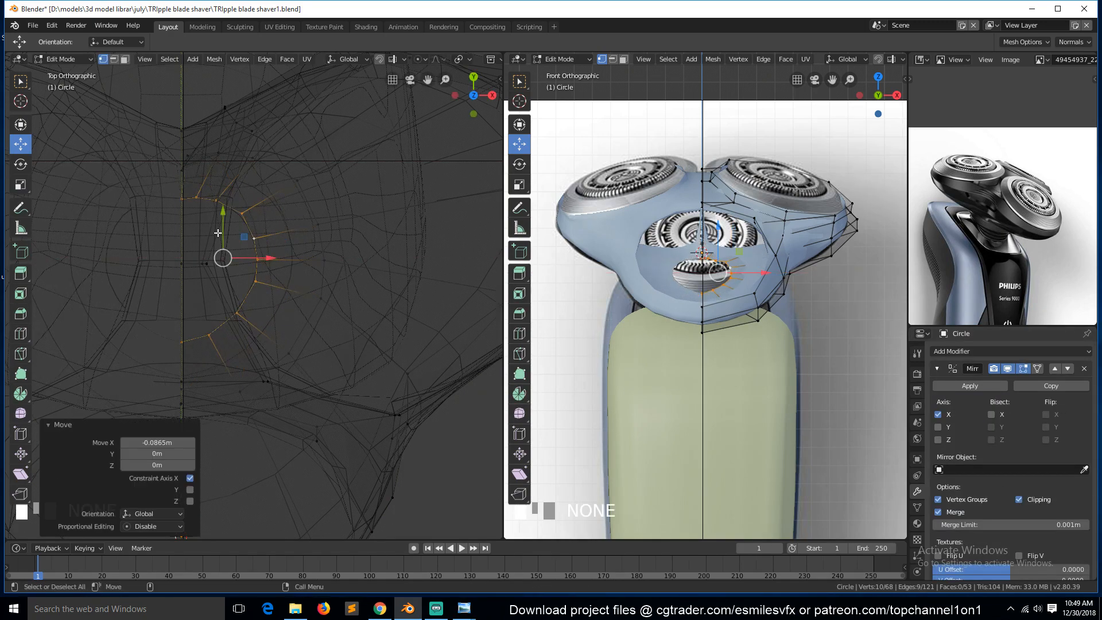
left_click(187, 186, "alt")
scroll(188, 446, "down", 3)
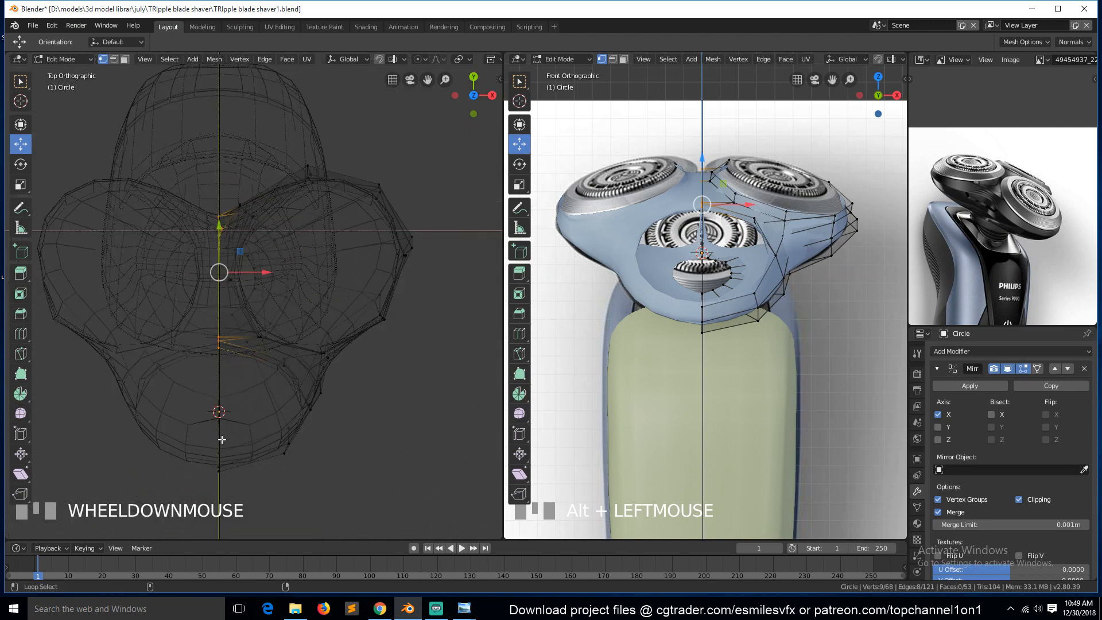
left_click(244, 382, "alt+shift")
mouse_move(267, 324)
left_mouse_down()
mouse_move(258, 325)
mouse_move(317, 323)
mouse_move(261, 316)
left_mouse_up()
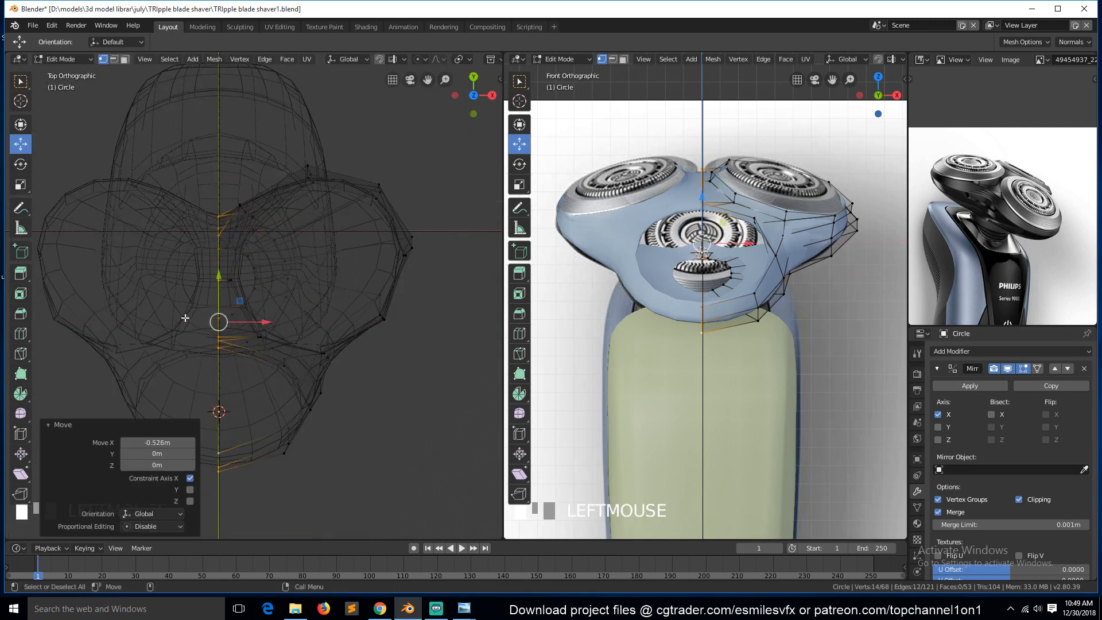
Leave Edit Mode, orbit to review the closed bottom, and save the file.
key("Tab")
middle_click_drag(396, 337, 276, 274)
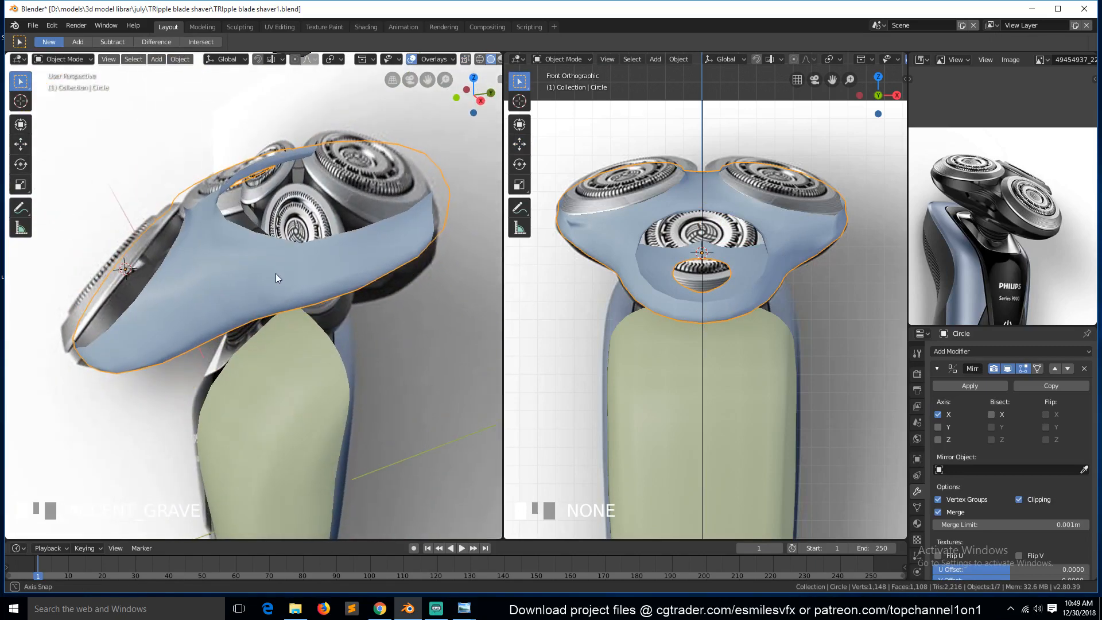
key("ctrl+s")
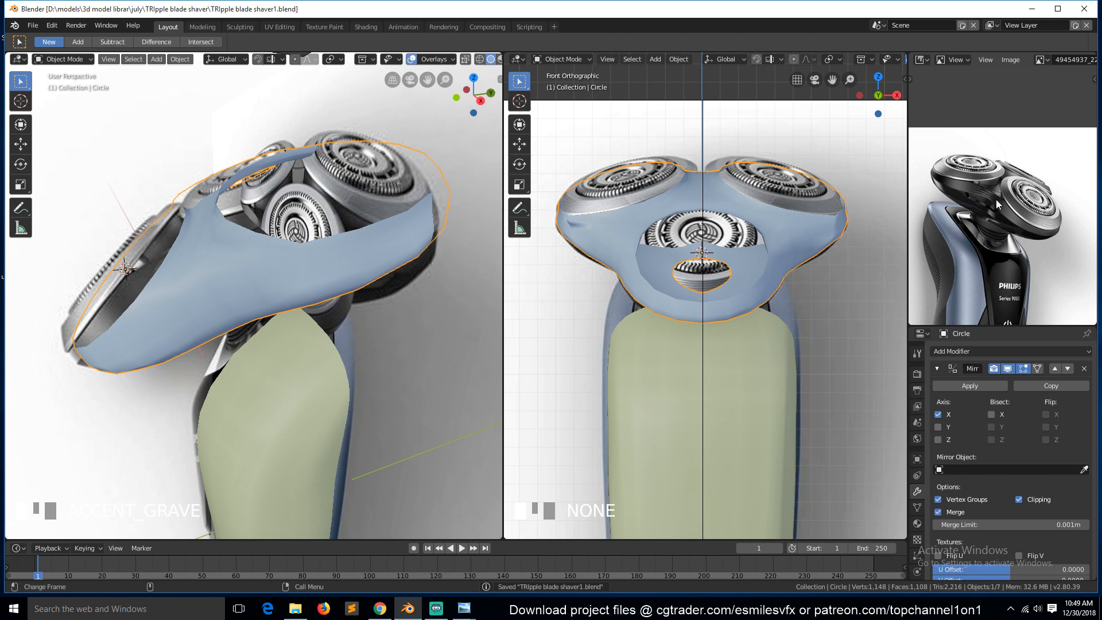
scroll(996, 204, "up", 4)
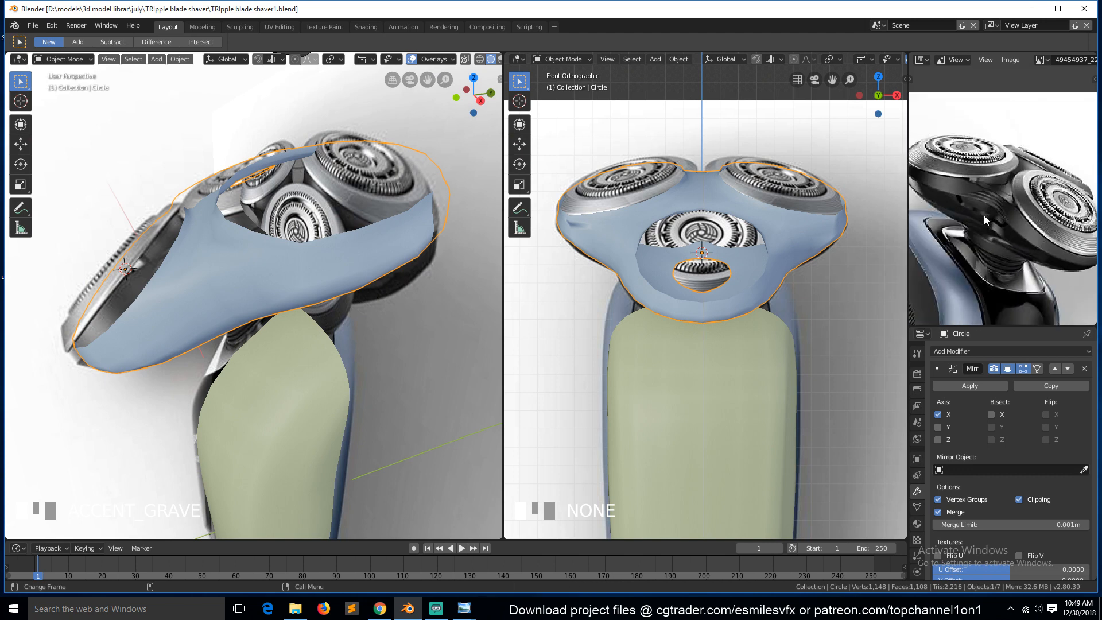
Collapse the Mirror panel, set the Subdivision to level 1 with on-cage display, and save the file.
key("Tab")
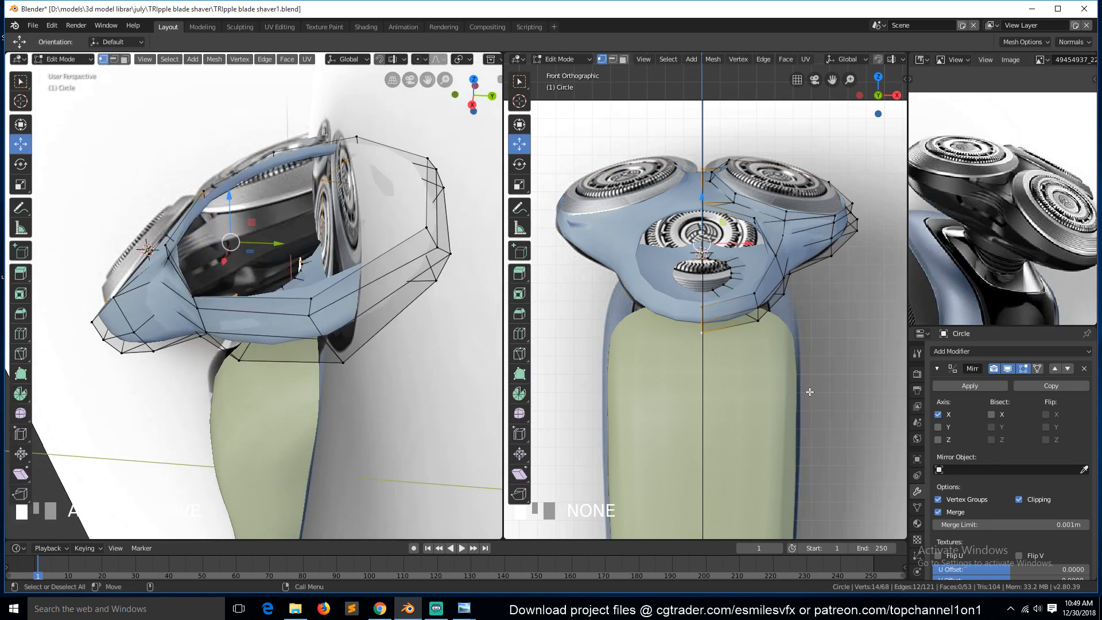
left_click(937, 368)
key("ctrl+1")
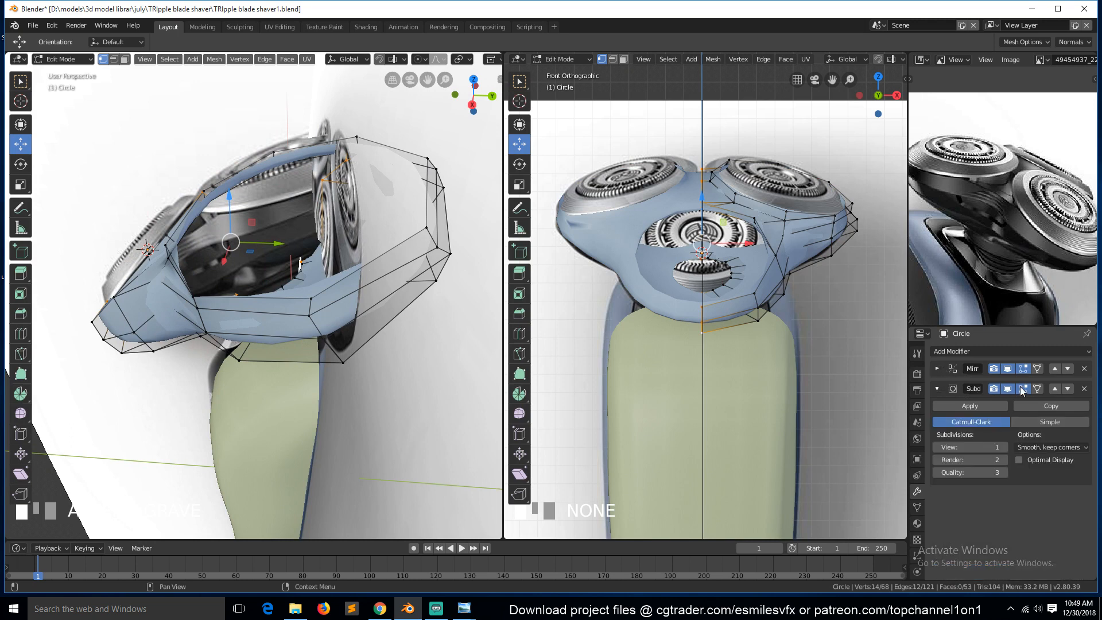
left_click(1007, 389)
key("ctrl+s")
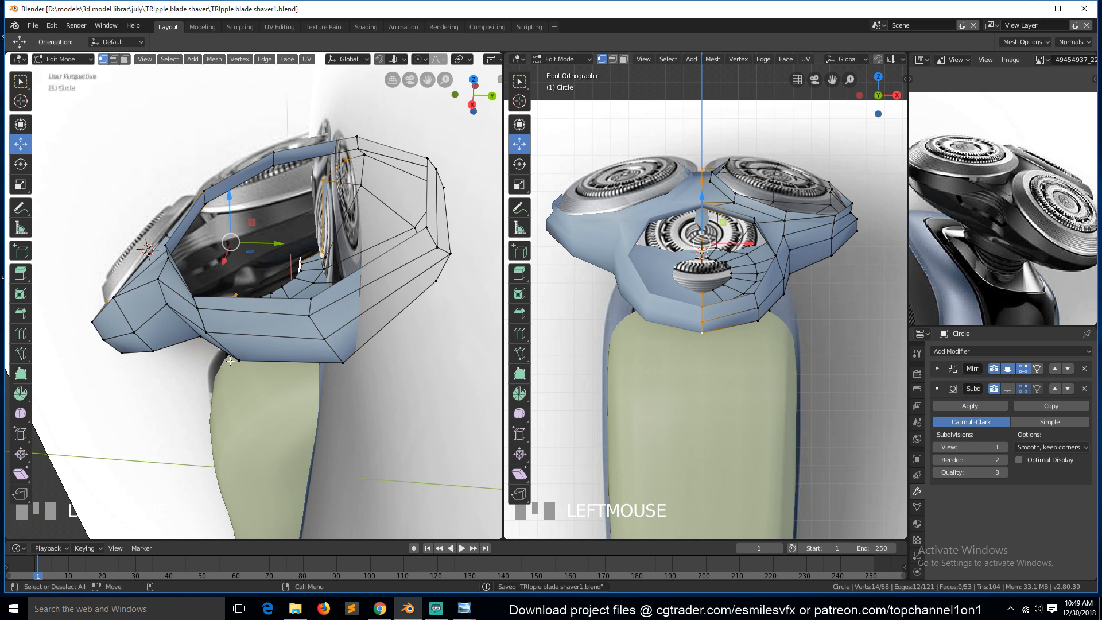
key("KP_7")
key("KP_1")
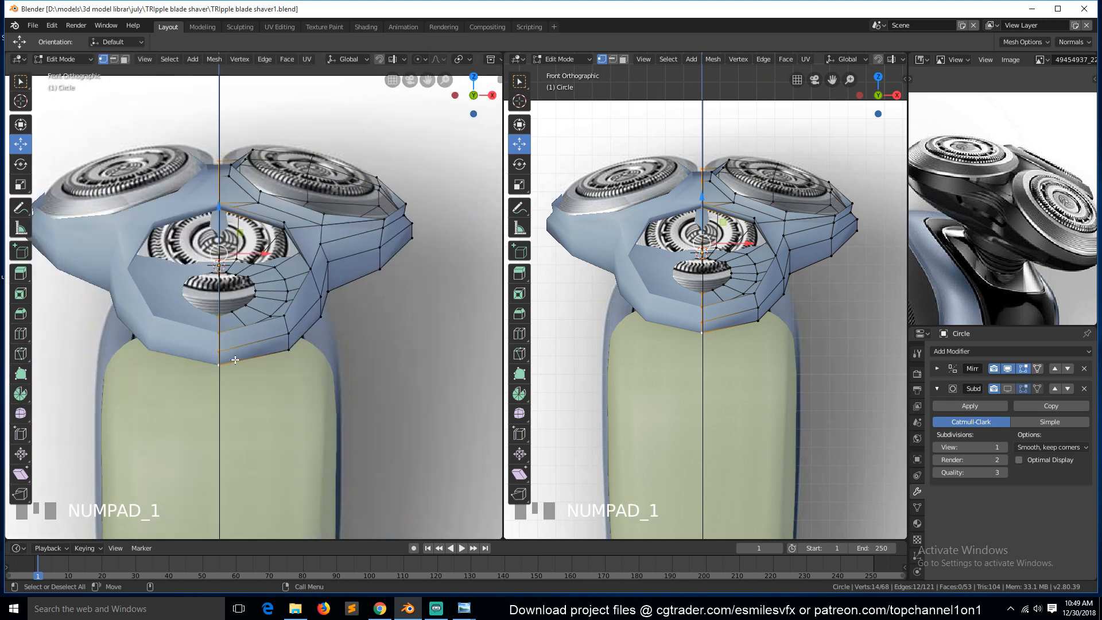
Leave Edit Mode and save the file.
key("Tab")
key("ctrl+s")
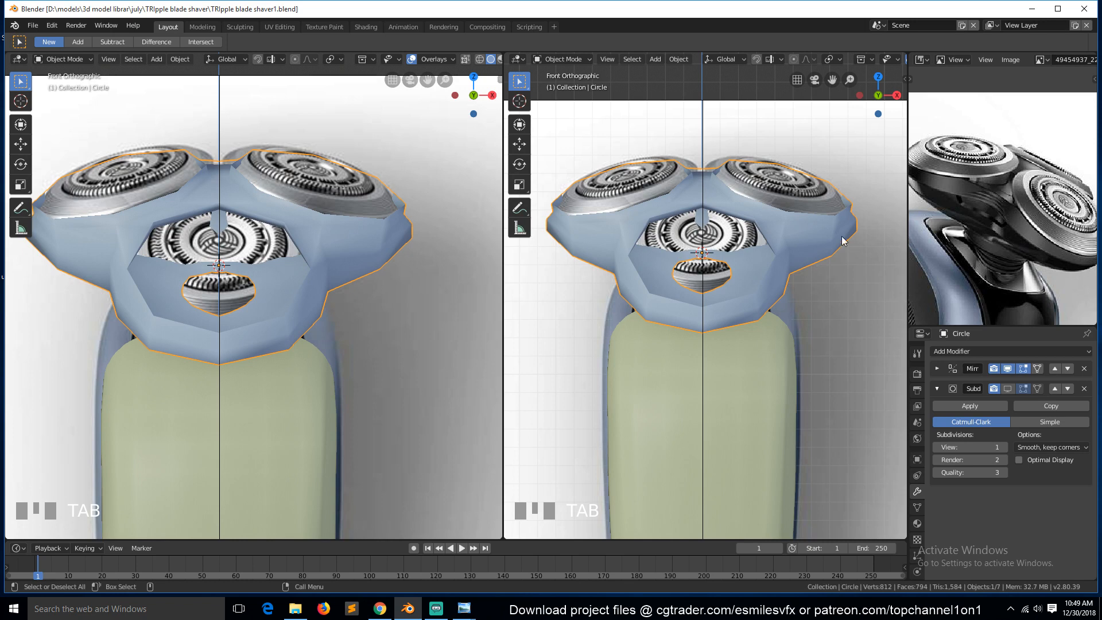
key("ctrl+s")
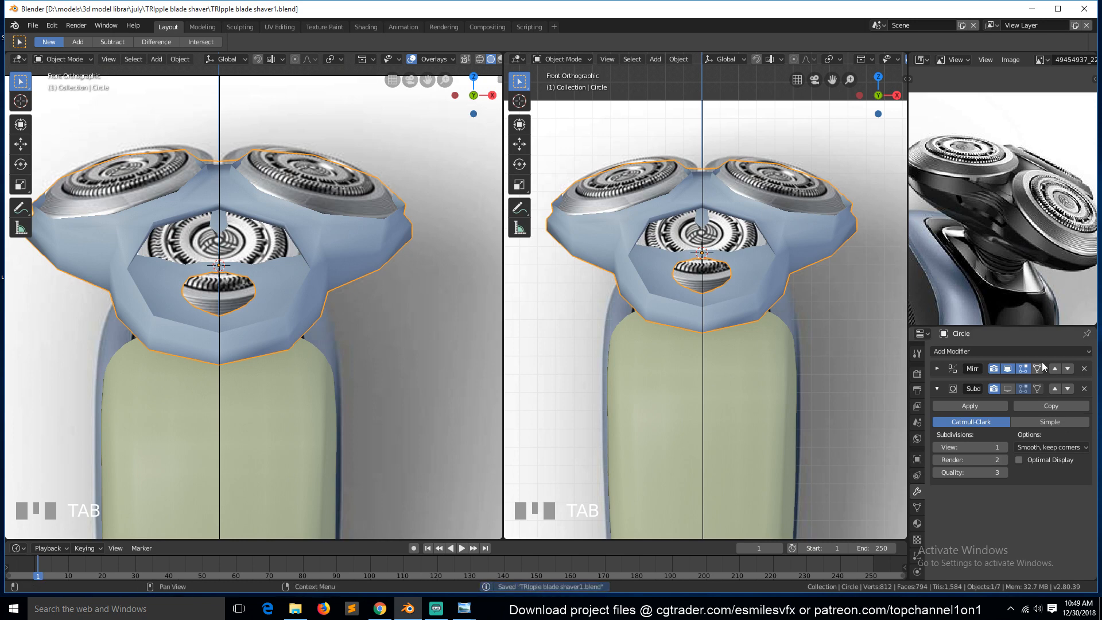
Add a Bevel modifier and move it to the top of the modifier stack.
left_click(1008, 351)
left_click(889, 393)
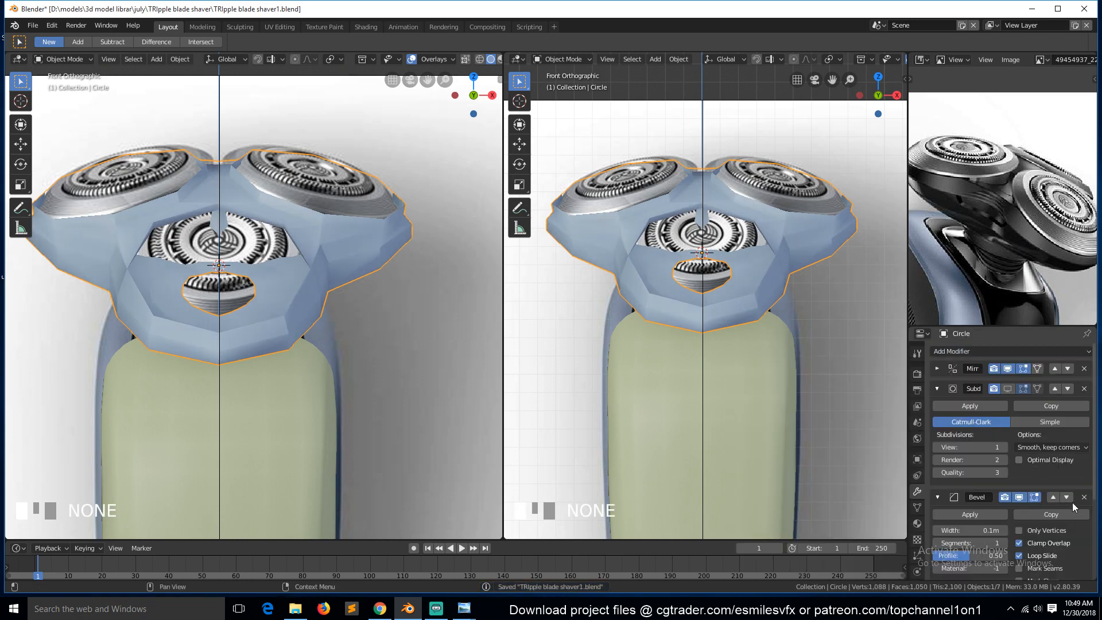
left_click(1053, 497)
left_click(1052, 387)
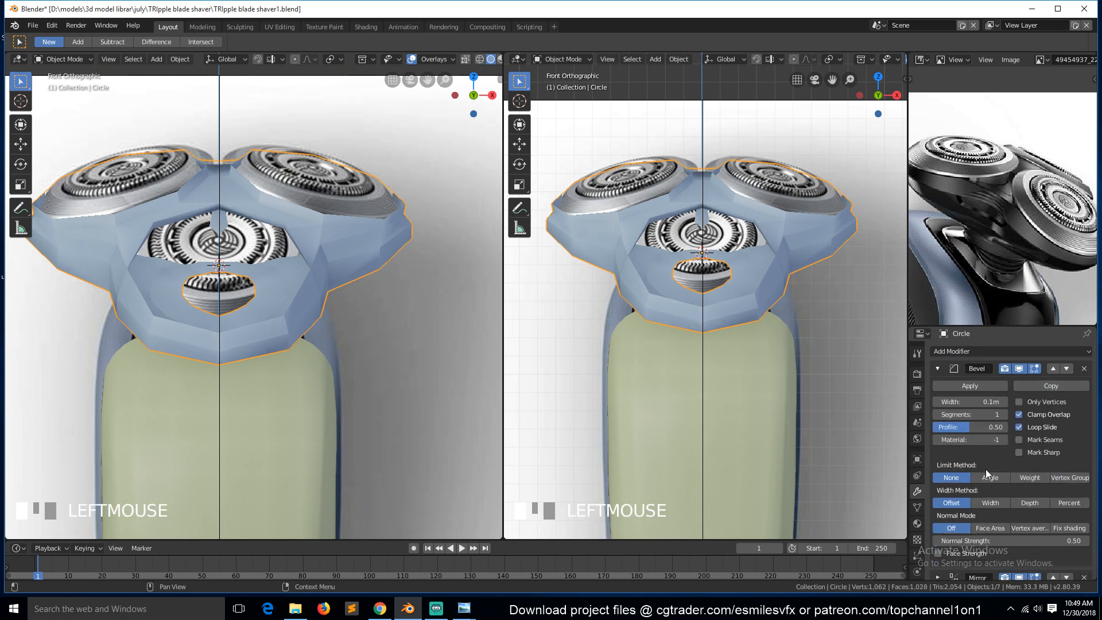
Set the Bevel modifier's limit method to Weight and its width to 0.001 m, then save the file.
left_click(1028, 477)
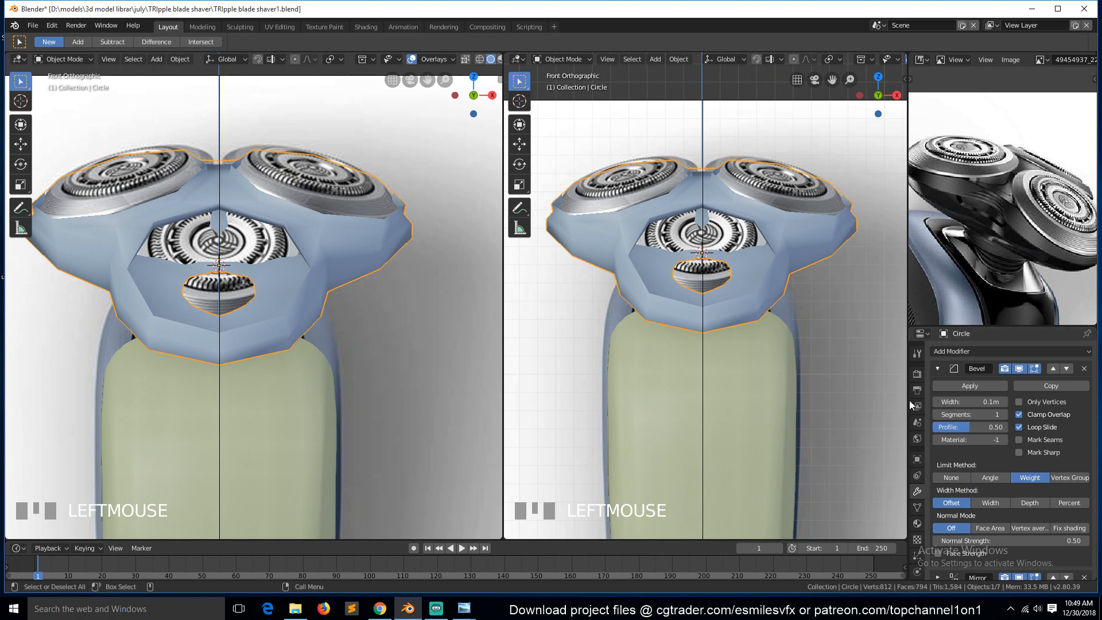
left_click(964, 402)
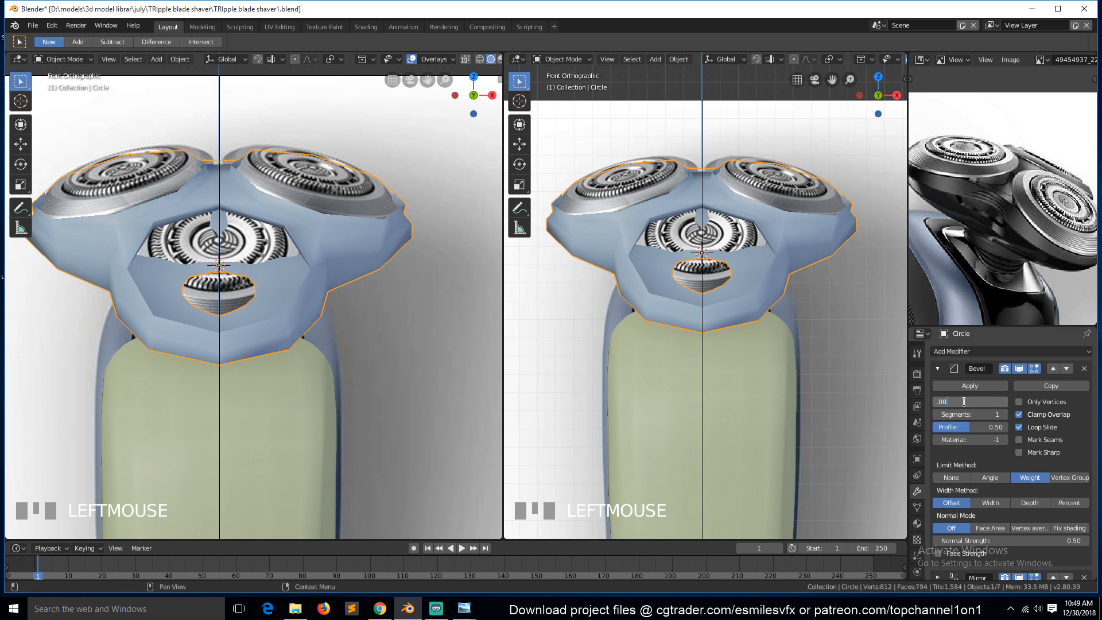
key("Return")
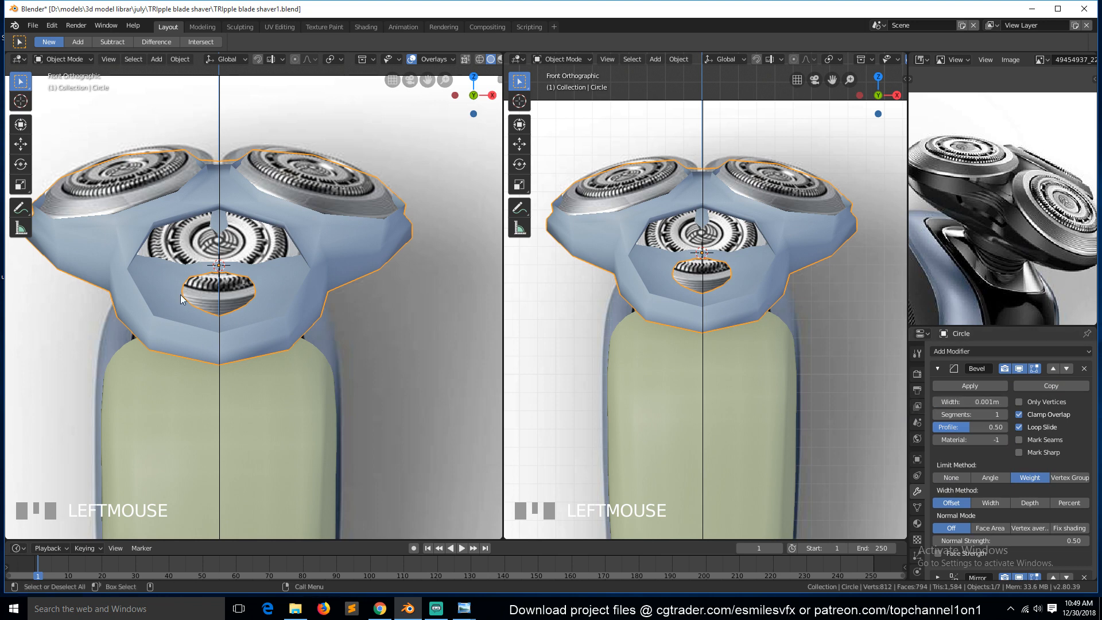
key("ctrl+s")
Collapse the Bevel panel, toggle the Subdivision modifier's viewport display, and enter Edit Mode with edge selection.
middle_click_drag(239, 292, 189, 241)
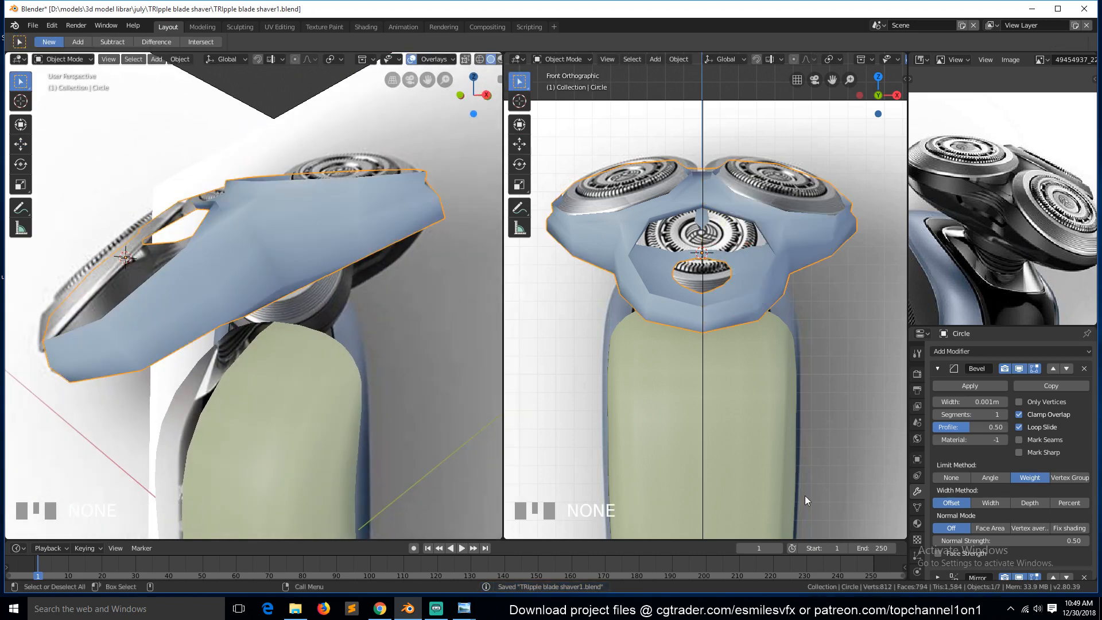
left_click(936, 368)
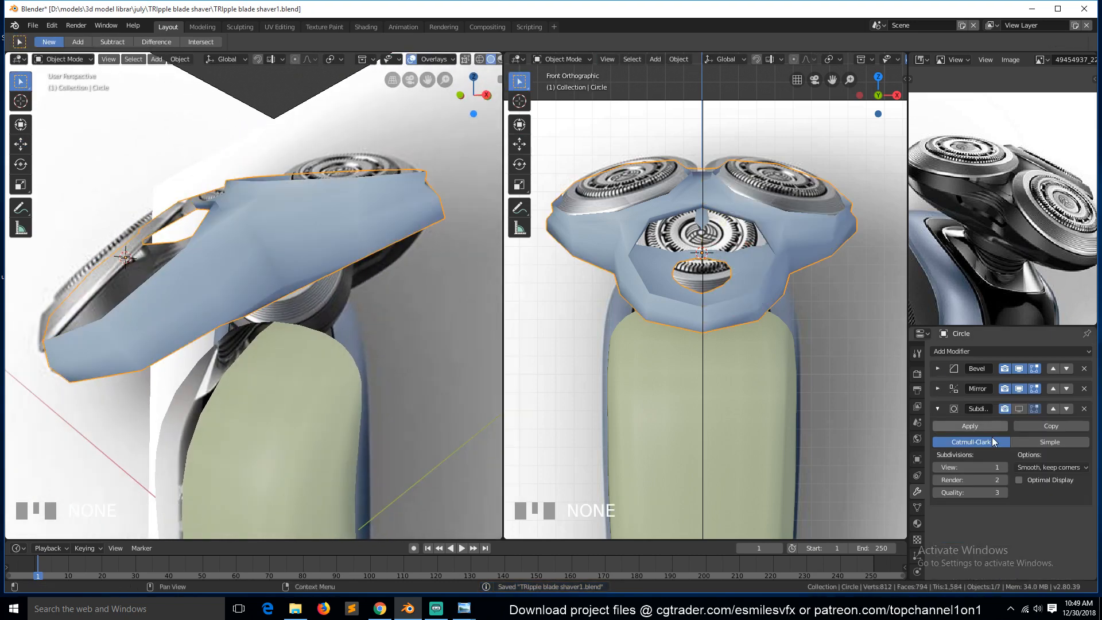
left_click(1018, 409)
key("Tab")
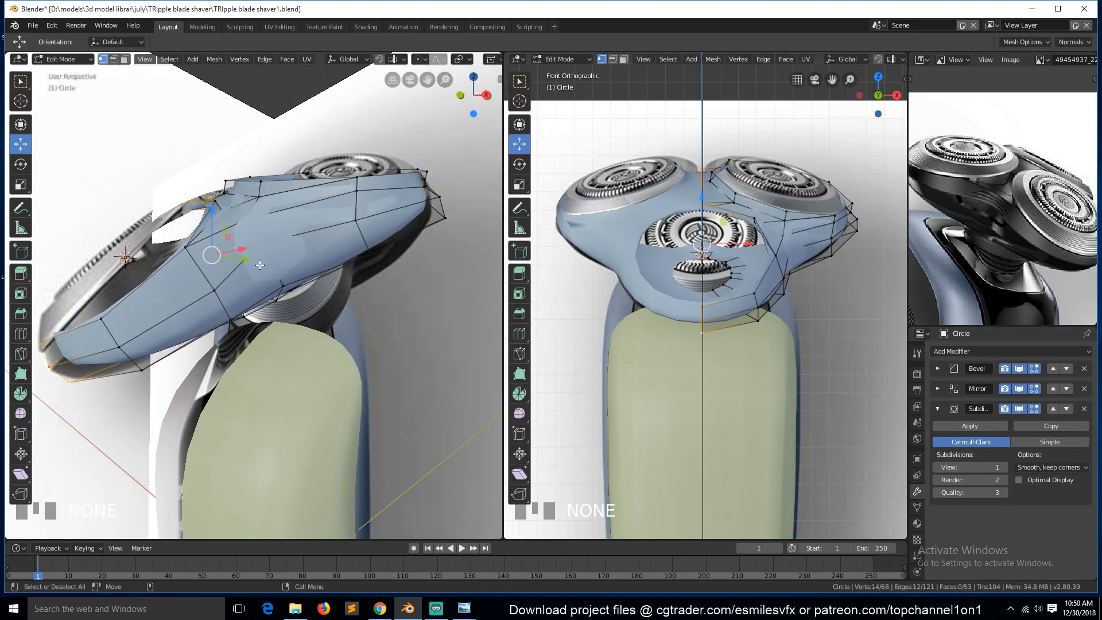
key("2")
In right view with wireframe shading, select two edge loops along the shell and set their bevel weight to 1.
key("KP_3")
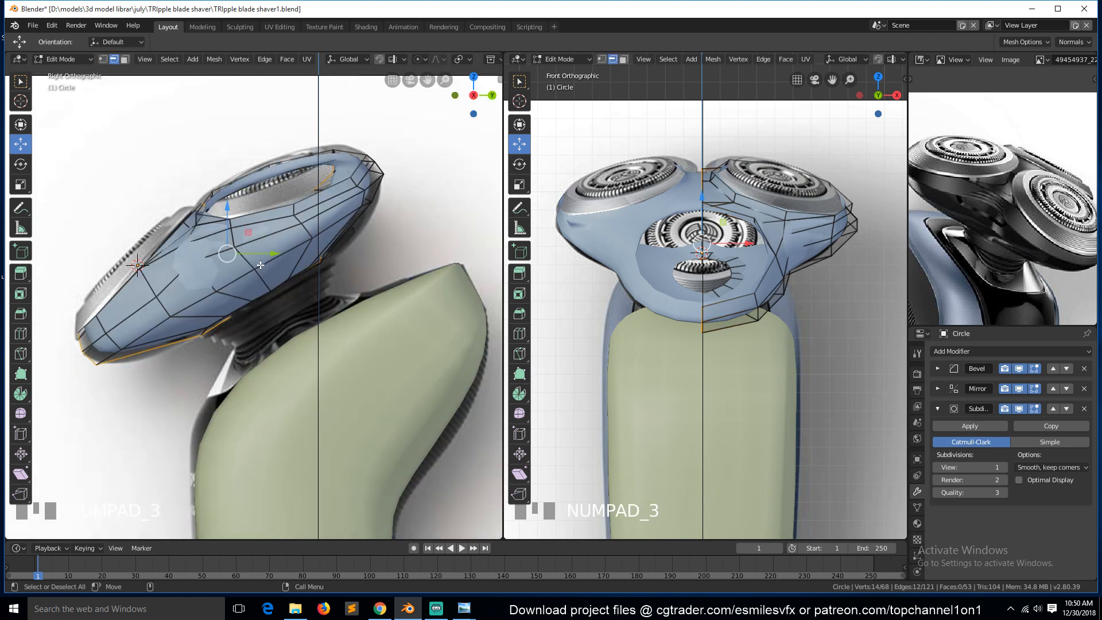
scroll(232, 198, "up", 2)
key("z")
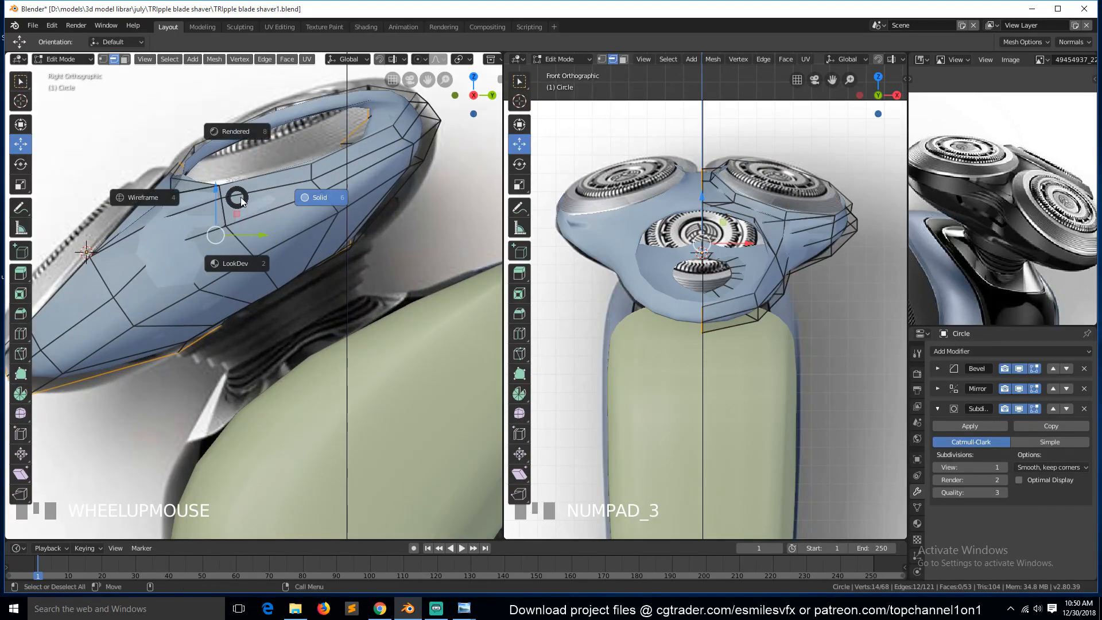
left_click(318, 201)
key("z")
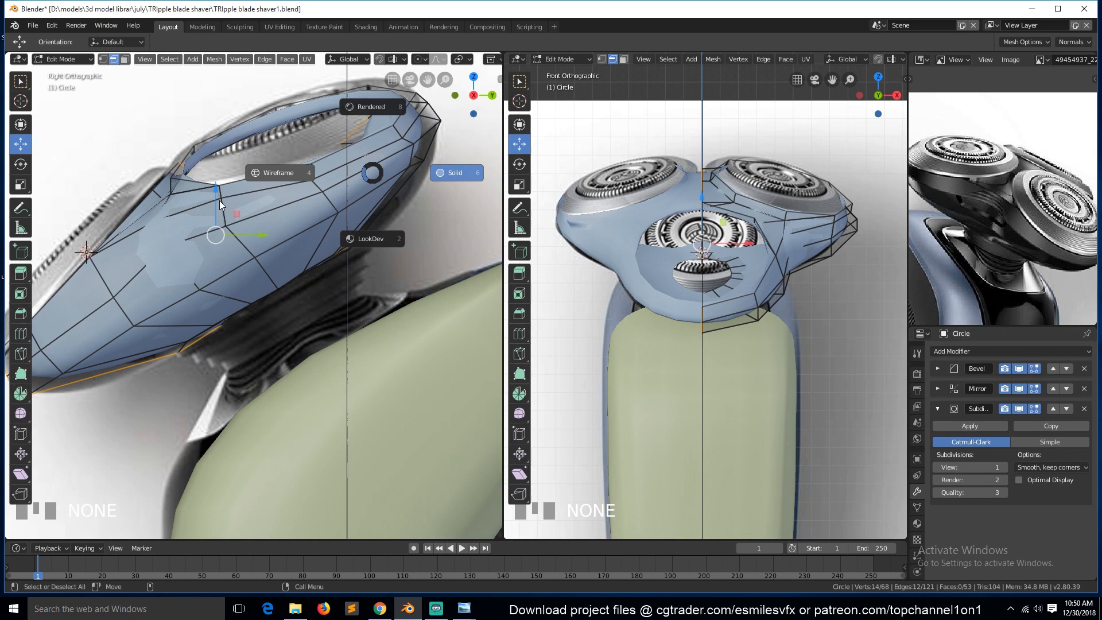
left_click(271, 175)
left_click(253, 210, "alt")
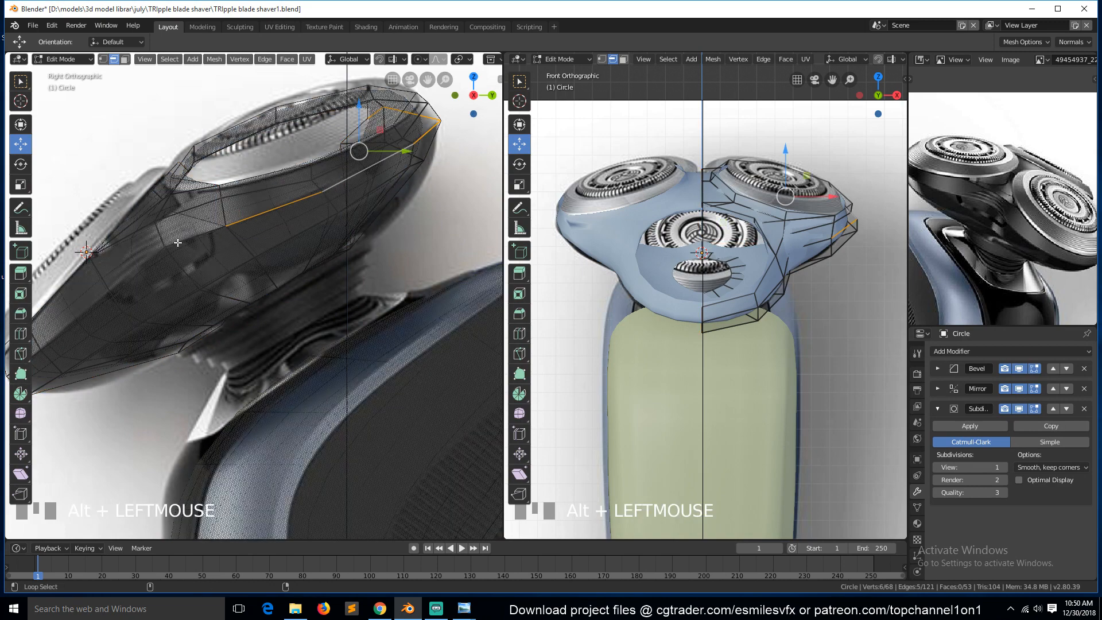
left_click(129, 293, "alt+shift")
key("grave")
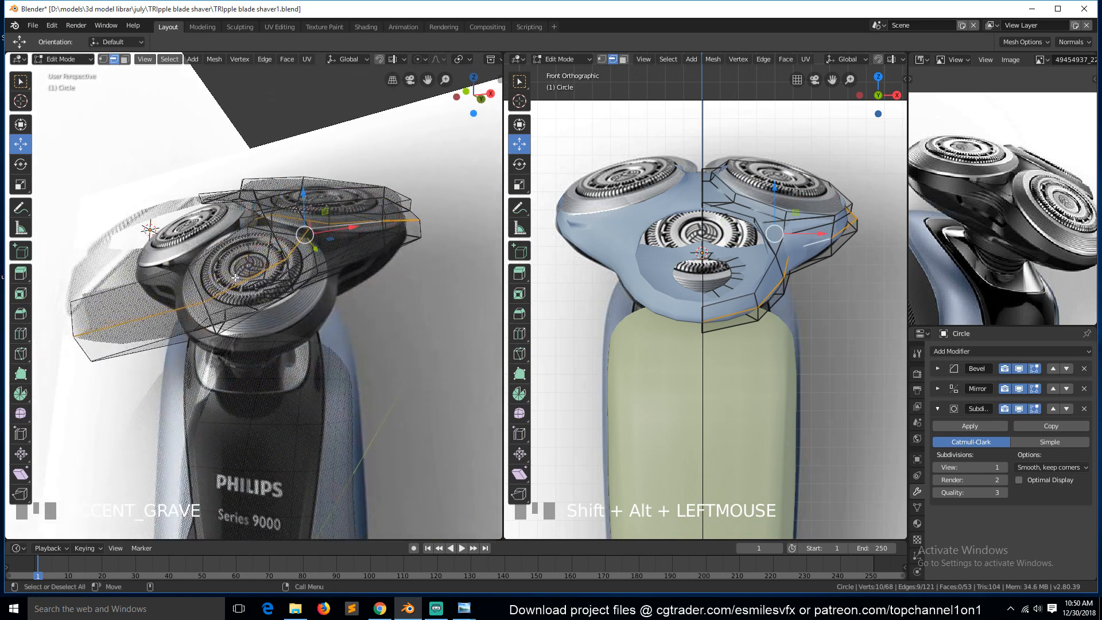
key("KP_3")
key("ctrl+e")
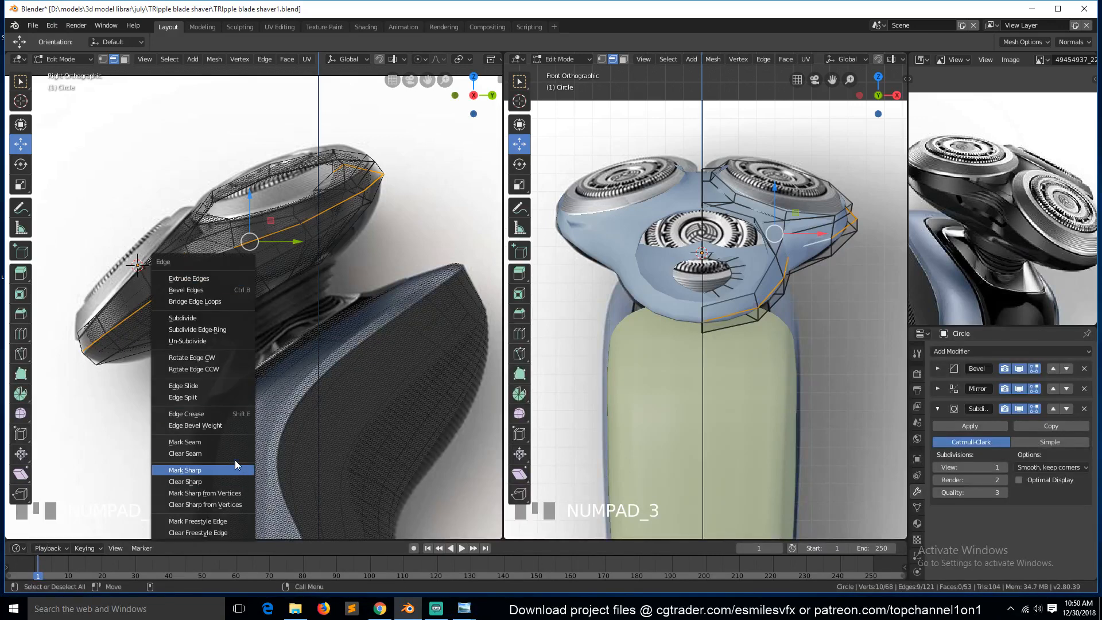
left_click(231, 425)
left_click(232, 427)
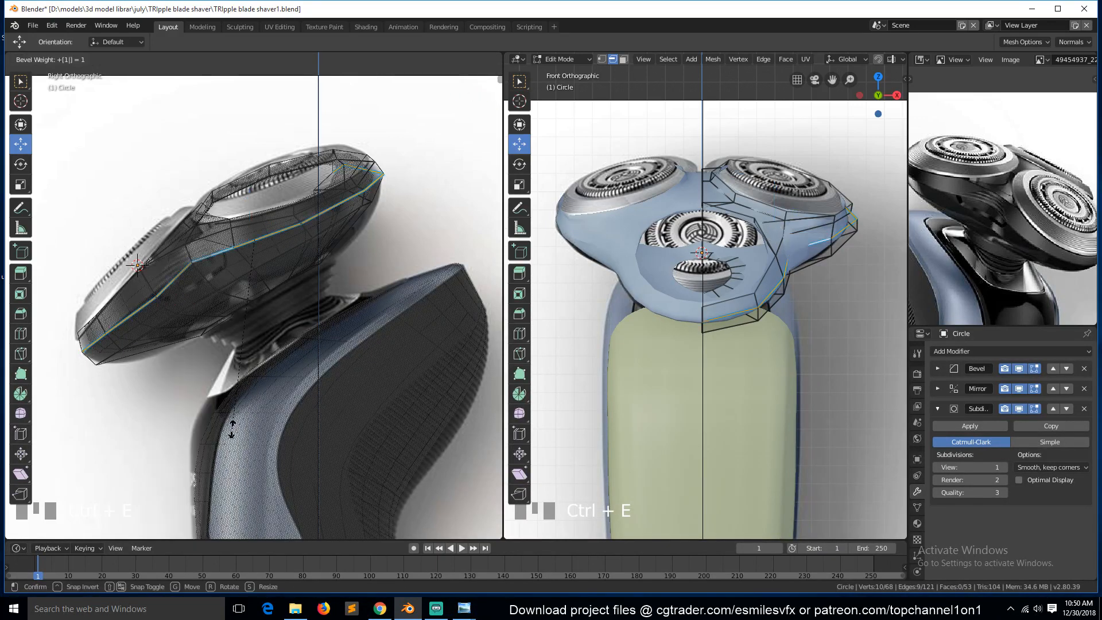
Select the whole mesh and recalculate its normals outside.
key("Tab")
key("Tab")
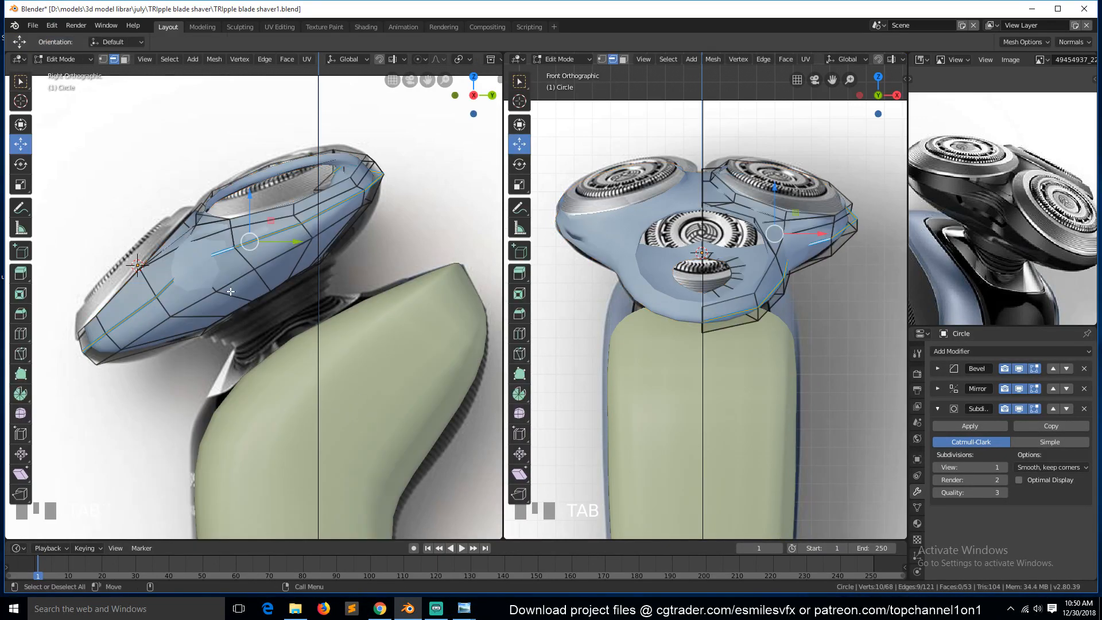
middle_click_drag(229, 291, 260, 349)
key("shift+n")
key("Tab")
key("Tab")
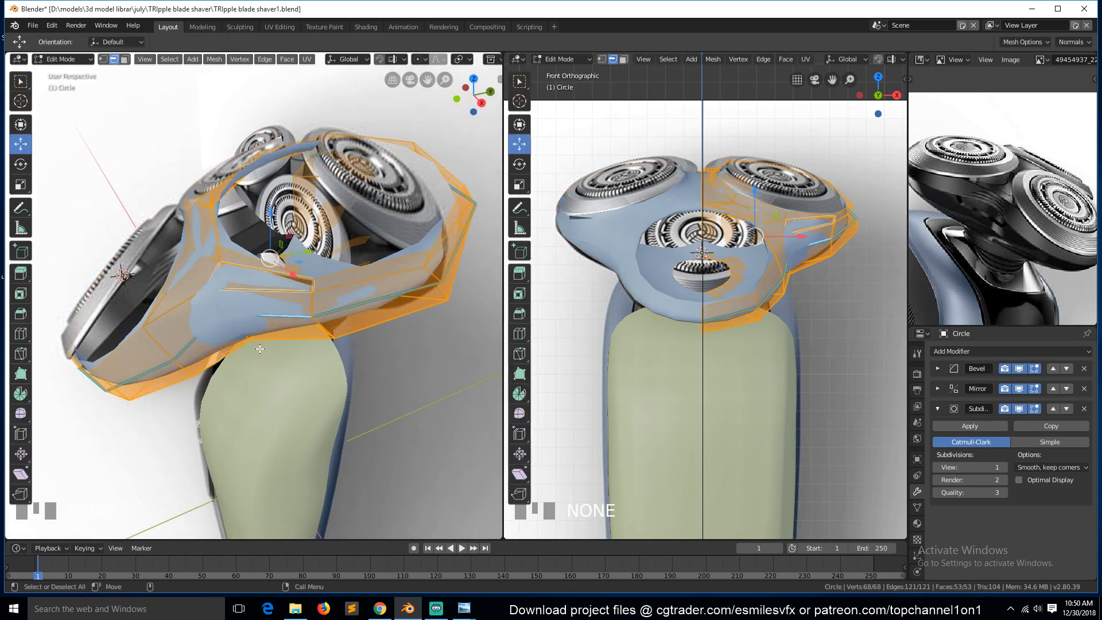
Remove double vertices across the mesh in vertex mode, then deselect everything.
key("1")
scroll(313, 333, "up", 3)
right_click(318, 333)
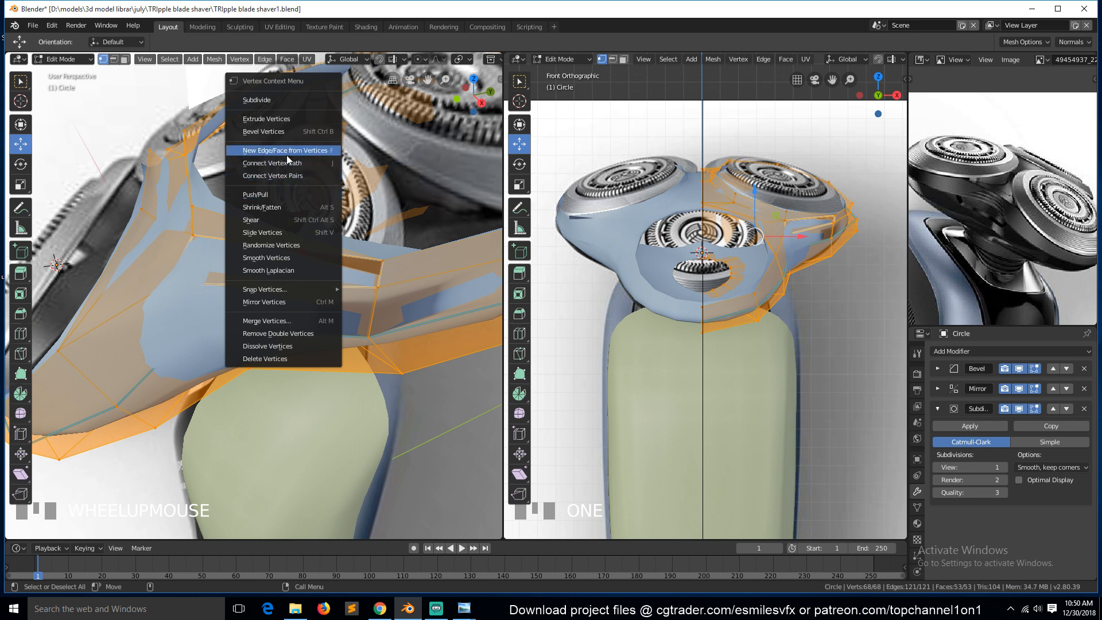
left_click(290, 333)
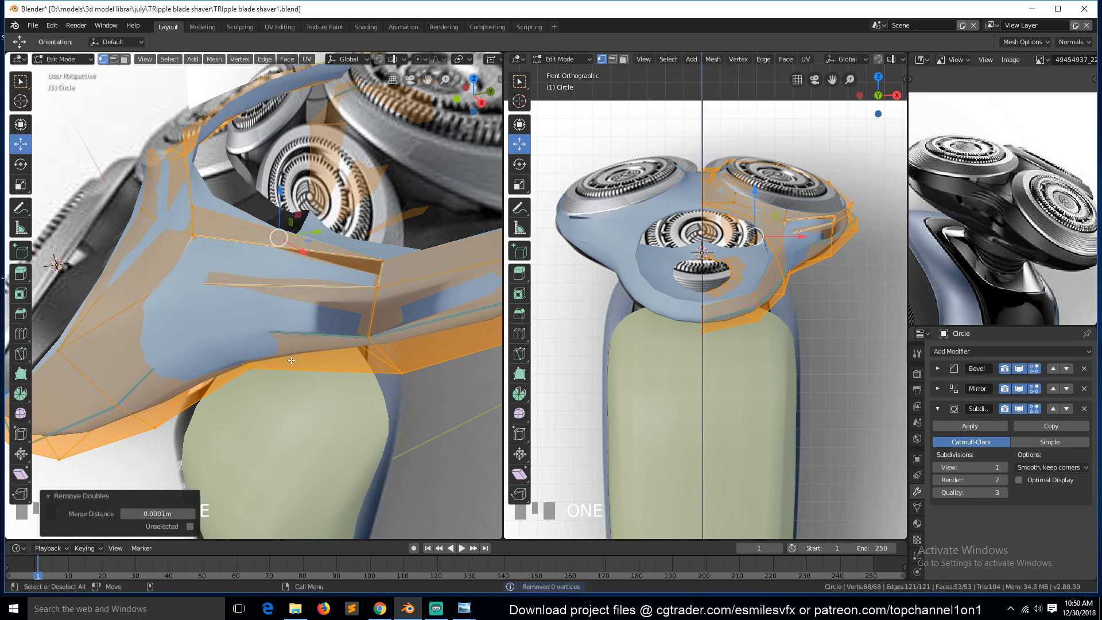
key("alt+a")
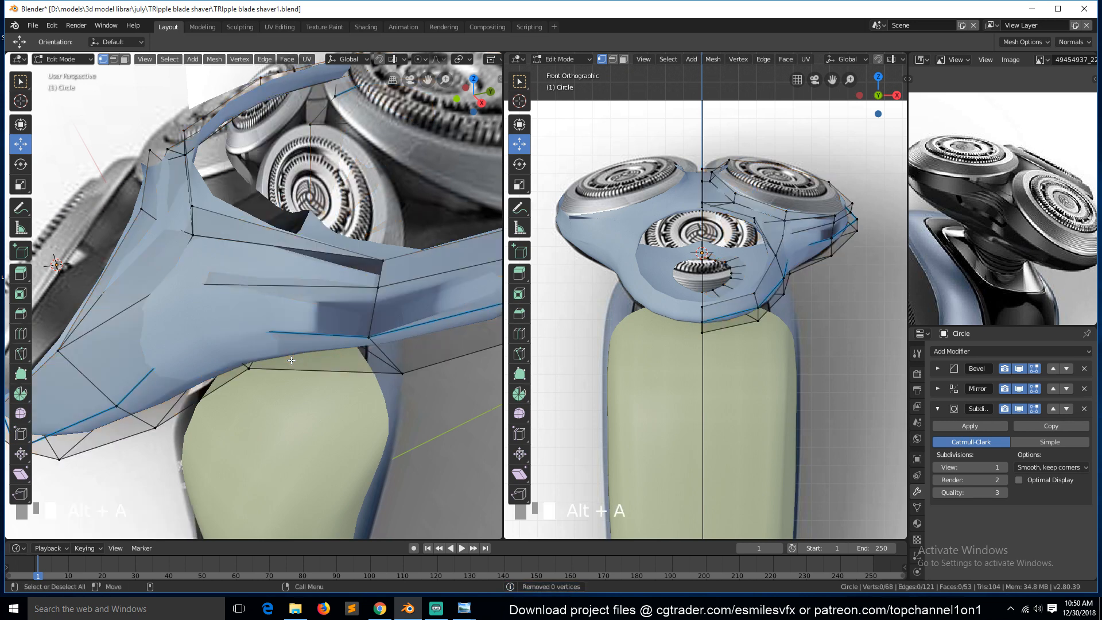
Recalculate the mesh normals again and save the file.
key("KP_3")
left_click(205, 199)
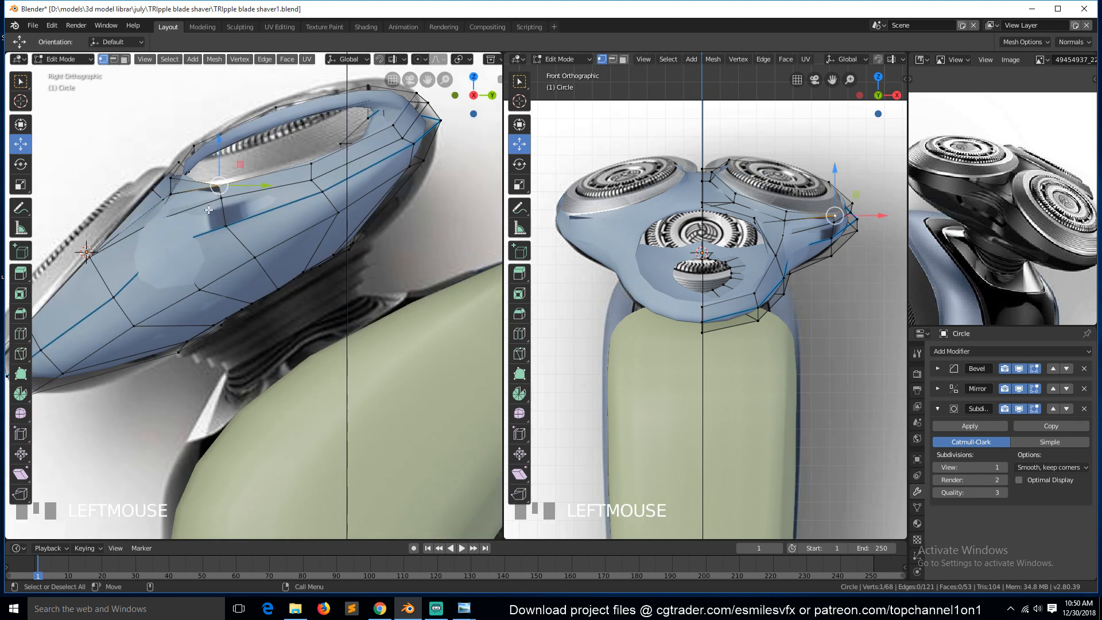
left_click(230, 227)
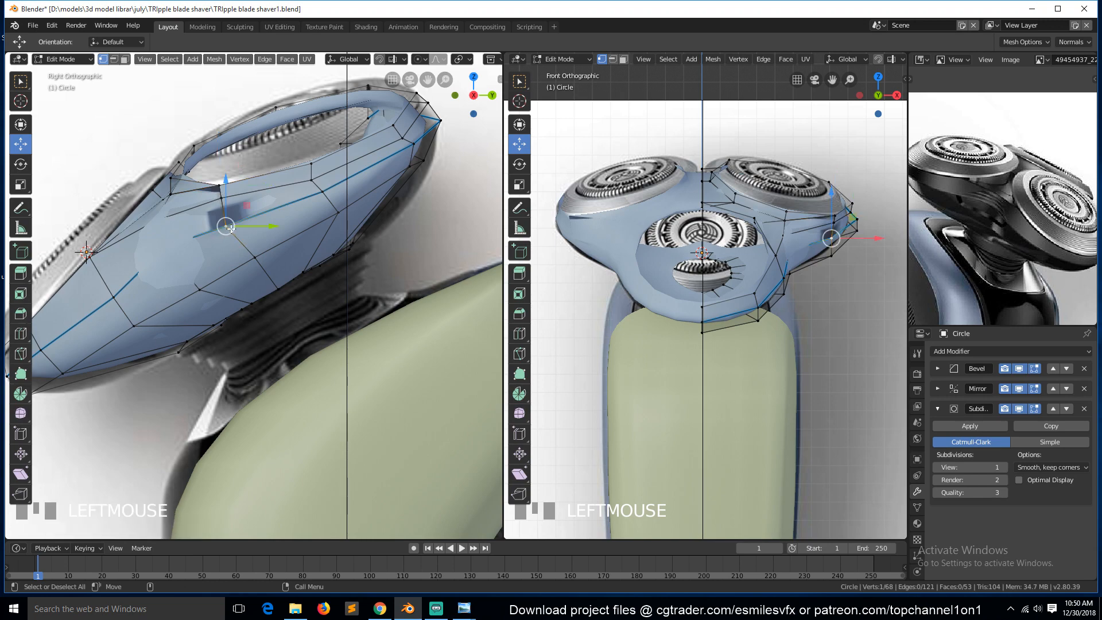
key("Tab")
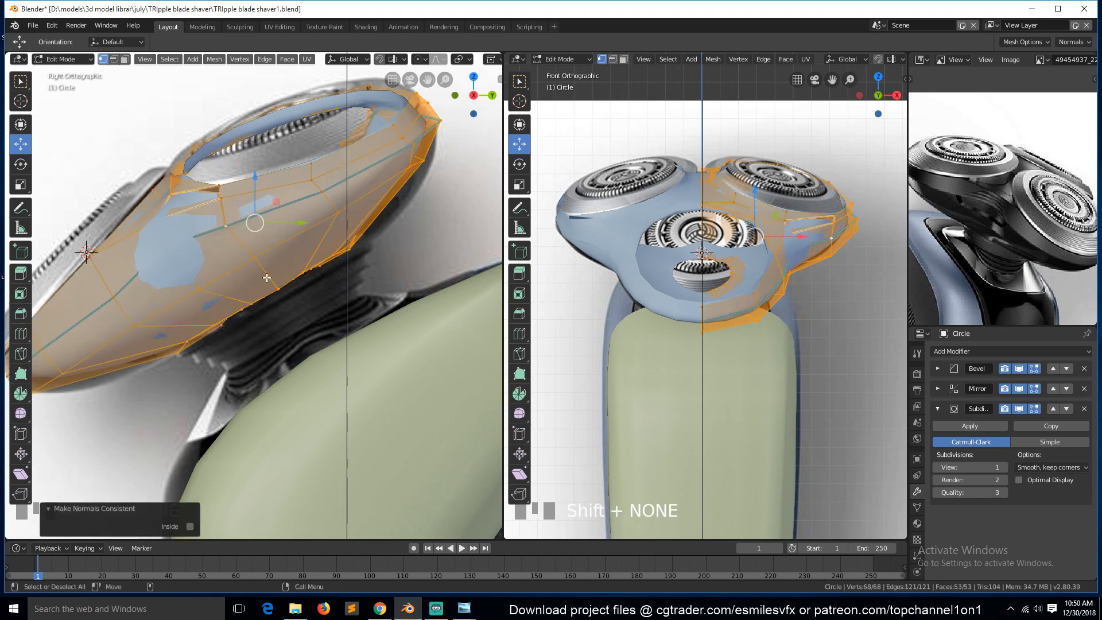
key("ctrl+s")
Switch to edge selection and hide the Subdivision, Mirror and Bevel modifiers in the viewport.
key("grave")
middle_click_drag(222, 288, 268, 325)
key("Tab")
key("a")
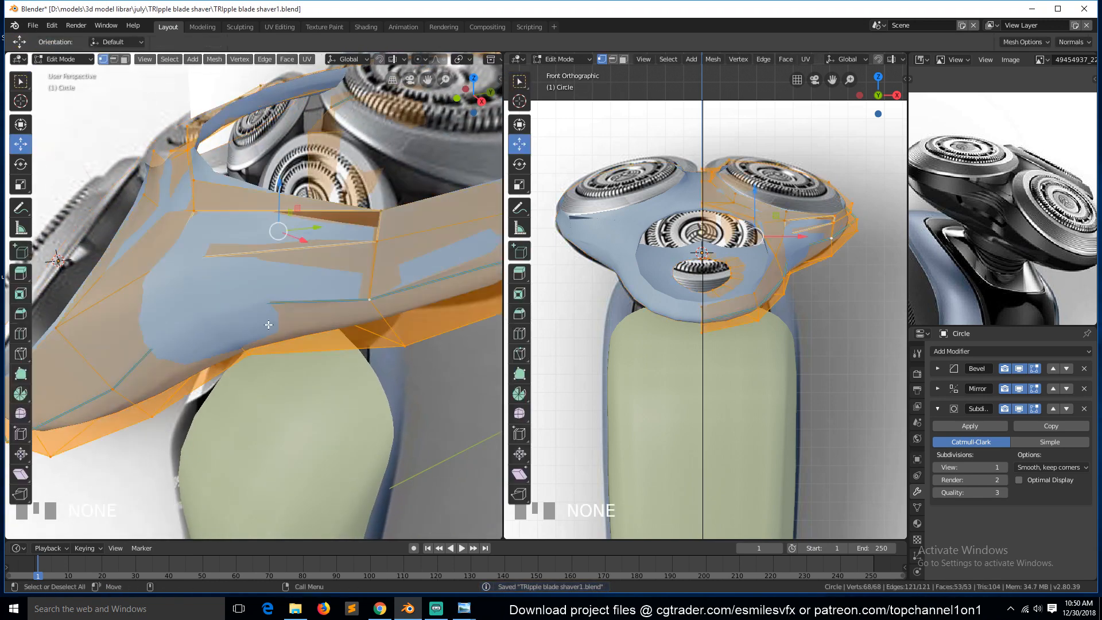
key("alt+a")
key("2")
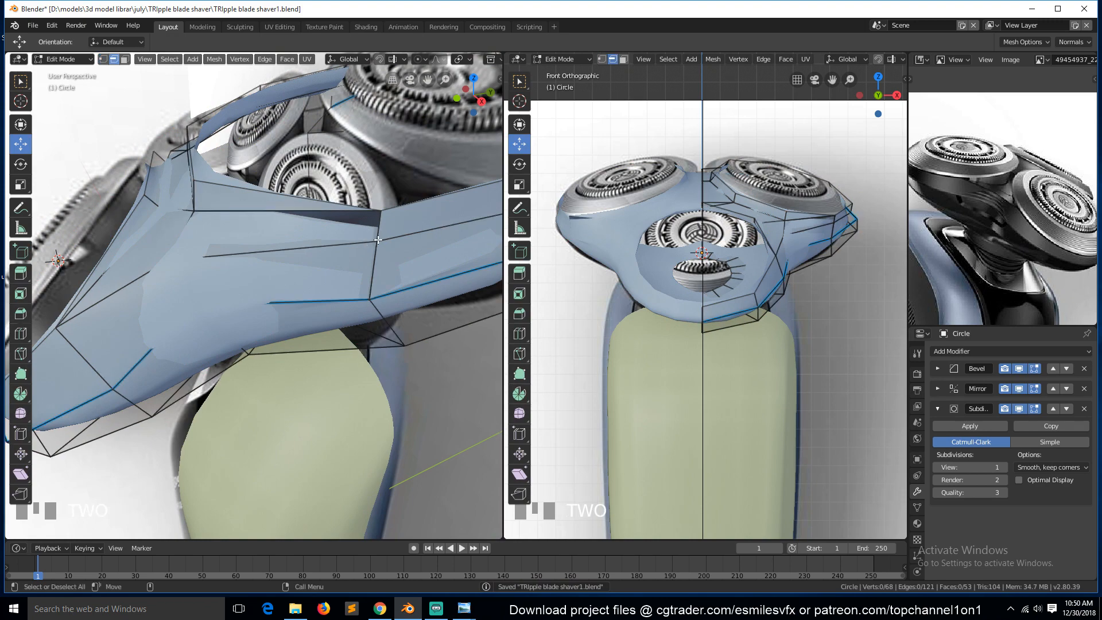
left_click(378, 239)
middle_click_drag(379, 243, 307, 268)
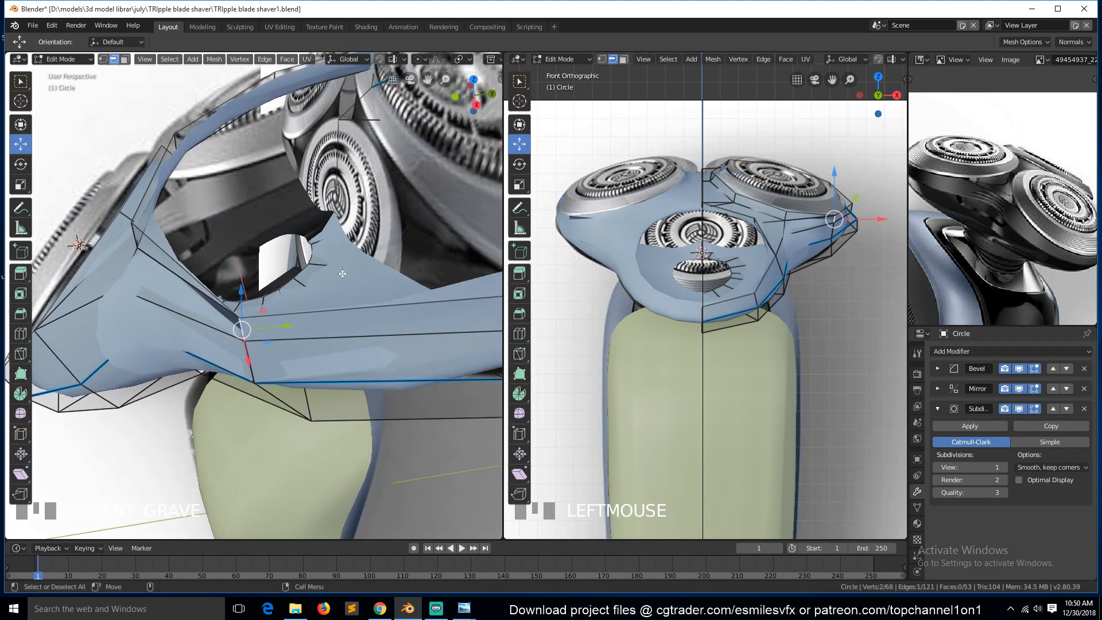
left_click(1023, 411)
left_click(1018, 391)
left_click(1020, 369)
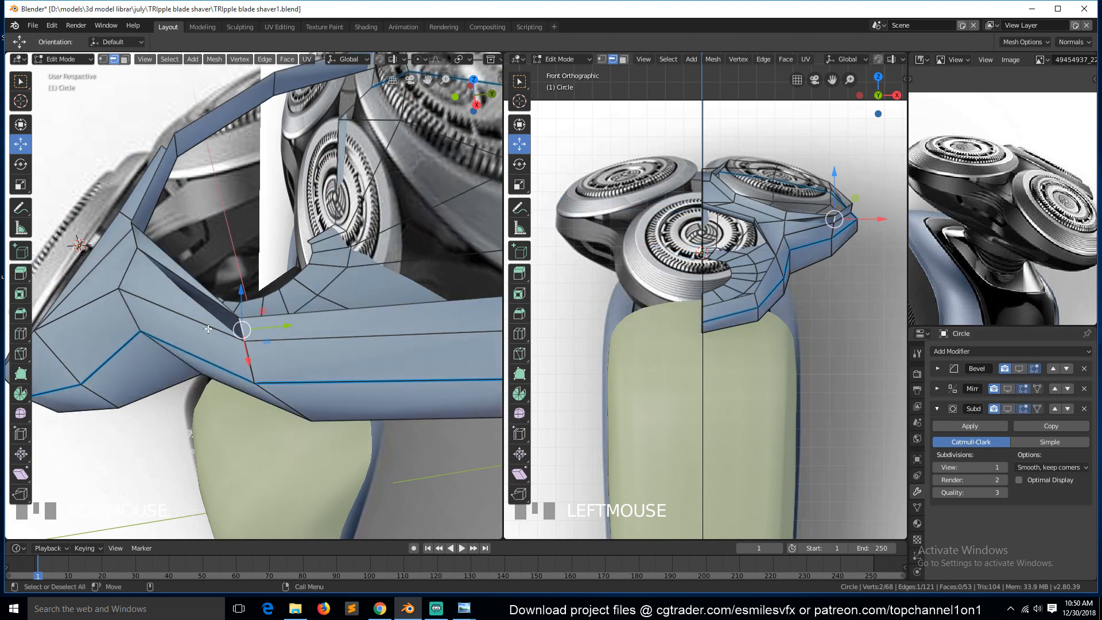
Delete the stray edge on the inner side of the shell.
middle_click_drag(209, 329, 332, 325)
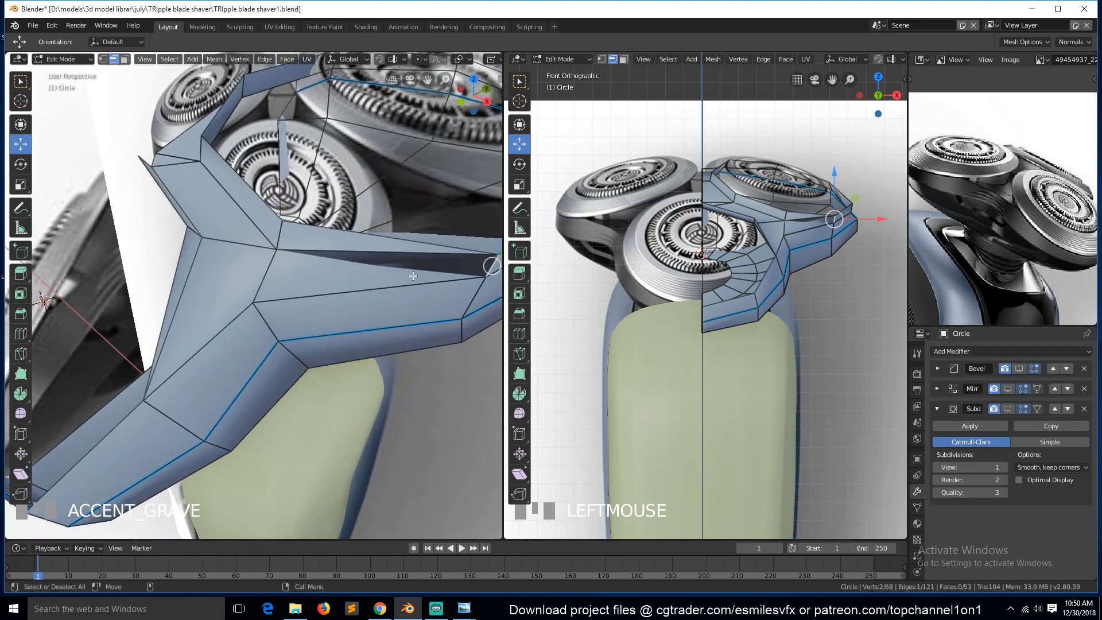
left_click(412, 246)
key("g")
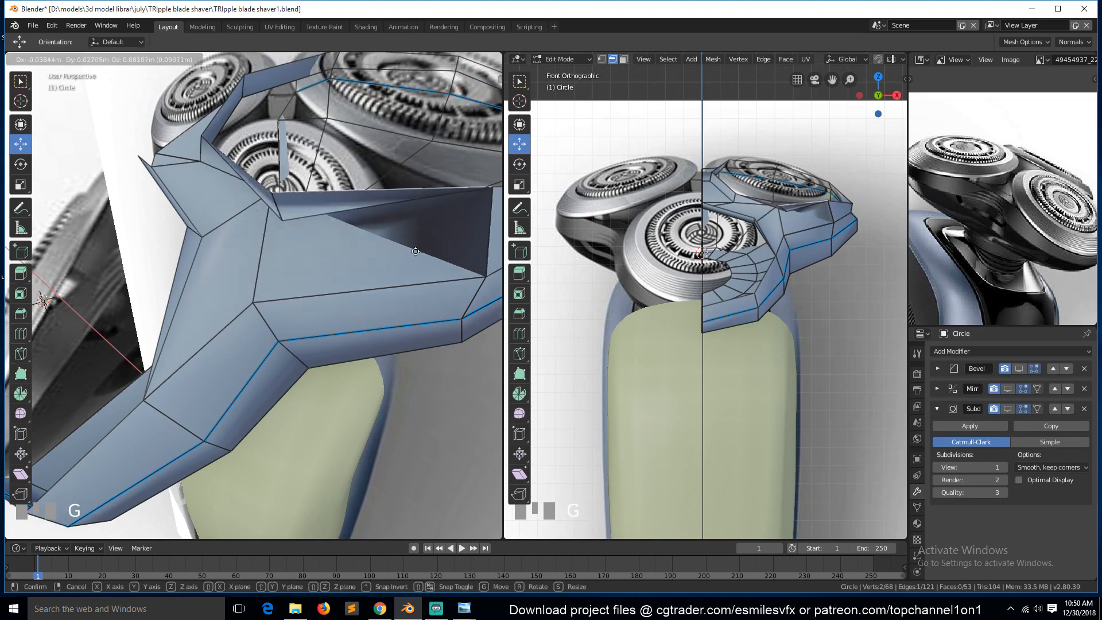
right_click(416, 289)
middle_click_drag(417, 320, 366, 277)
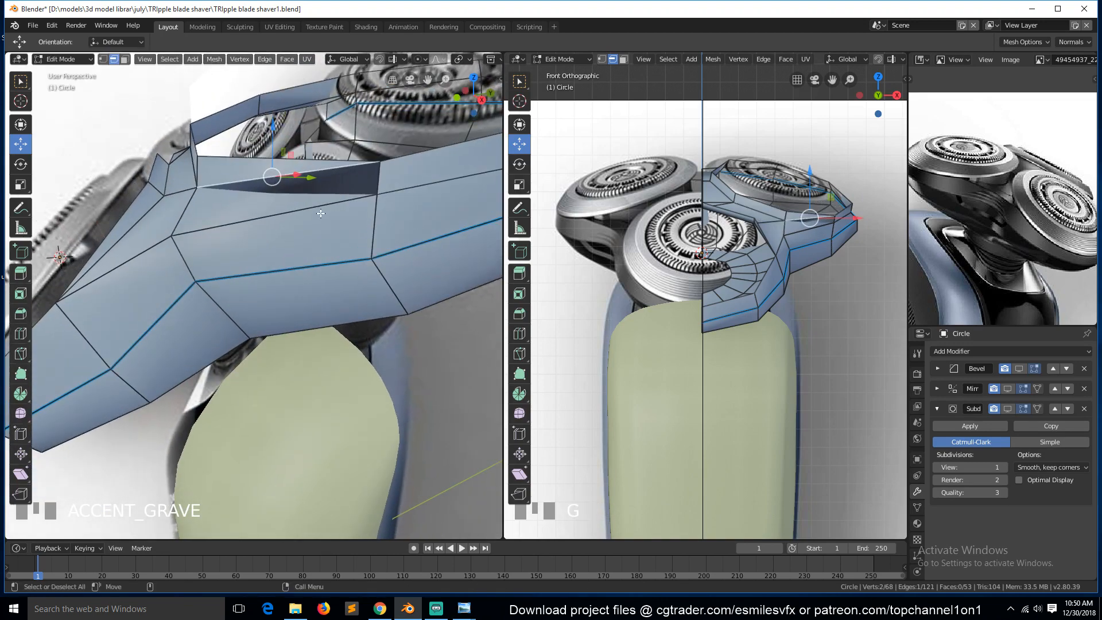
key("x")
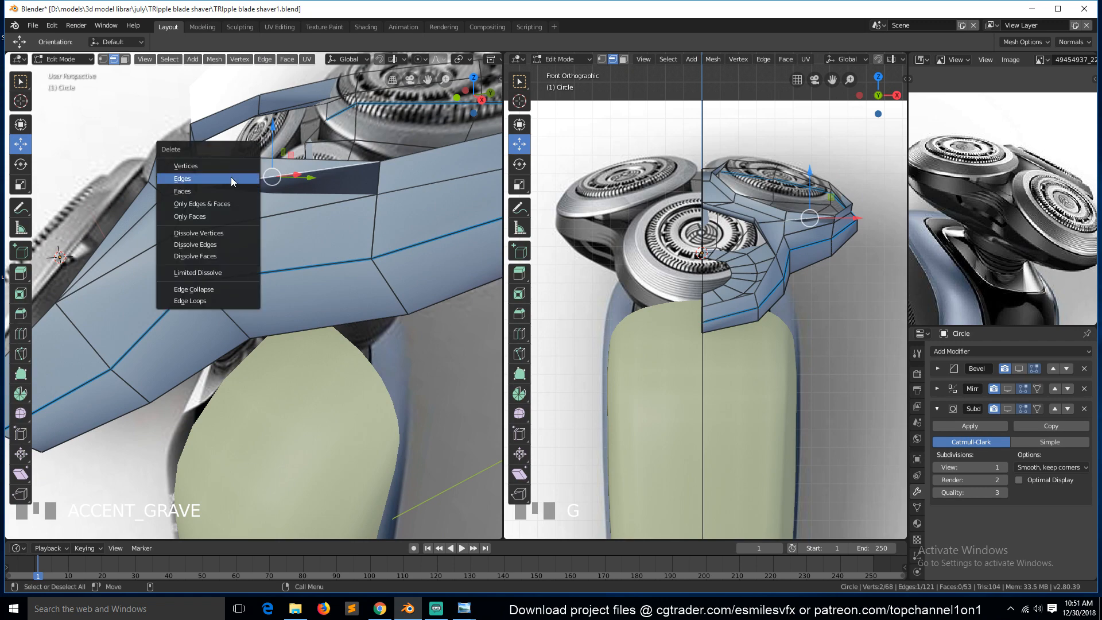
left_click(235, 178)
Fill the opening on the shell's side with new faces between the selected edges.
middle_click_drag(260, 207, 307, 189)
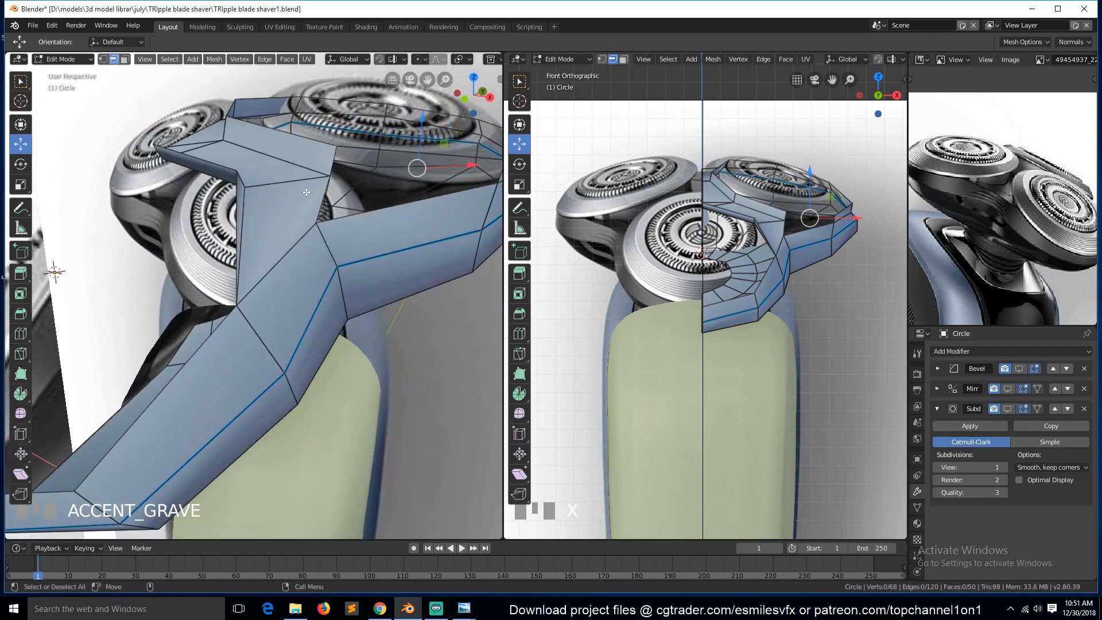
left_click(345, 165)
middle_click_drag(376, 228, 405, 256)
left_click(348, 230, "shift")
key("f")
left_click(262, 218)
key("f")
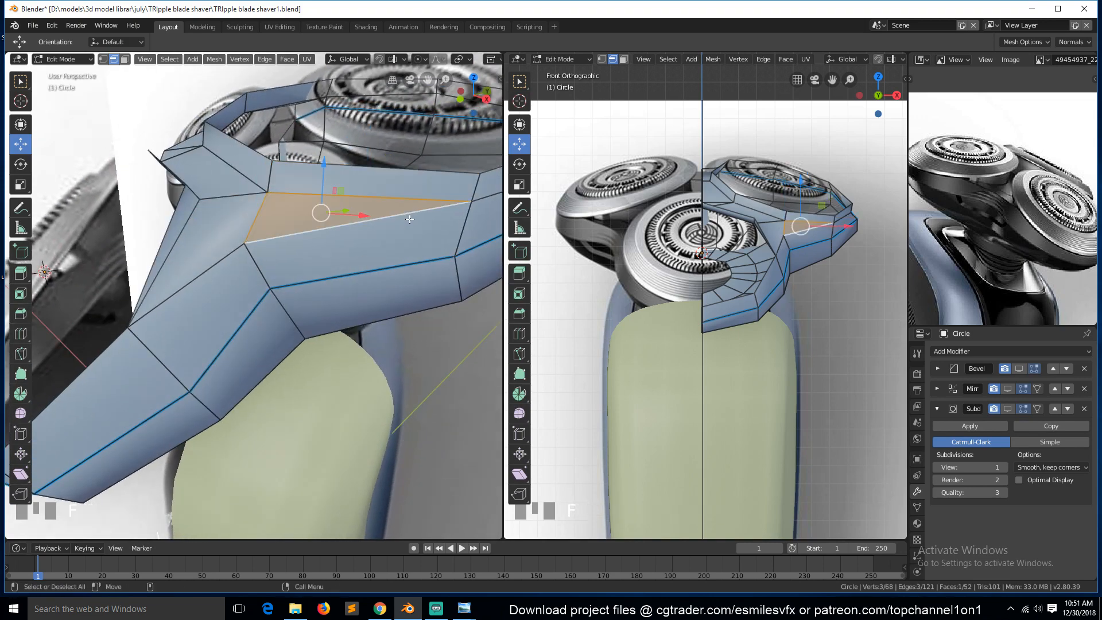
Turn the Bevel, Mirror and Subdivision modifiers back on in the viewport to preview the smoothed shell.
key("Tab")
left_click(1020, 368)
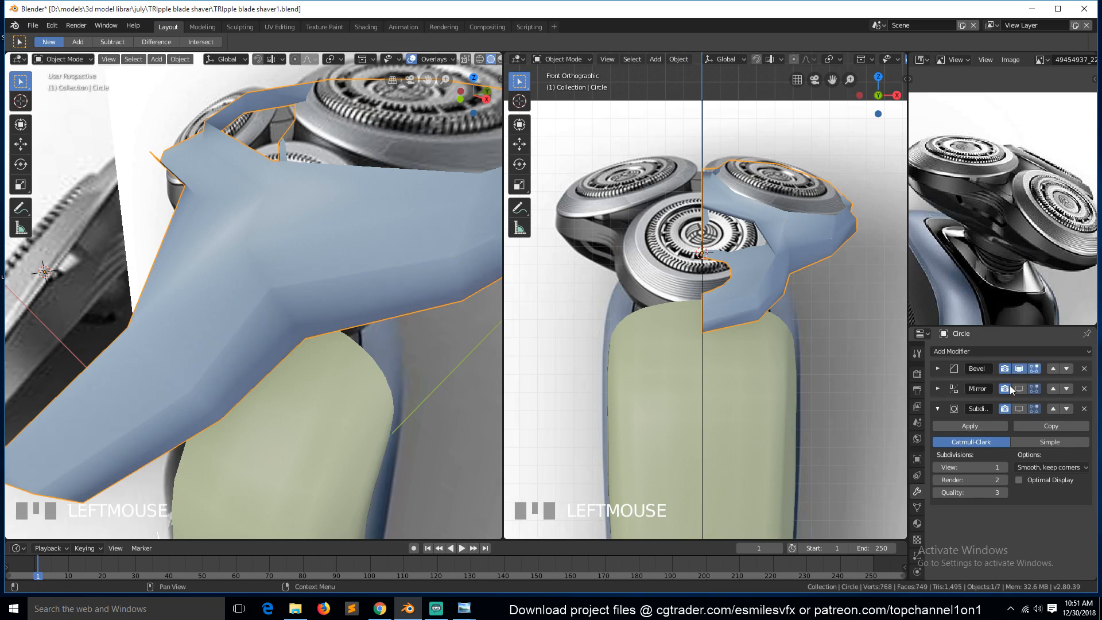
left_click(1019, 388)
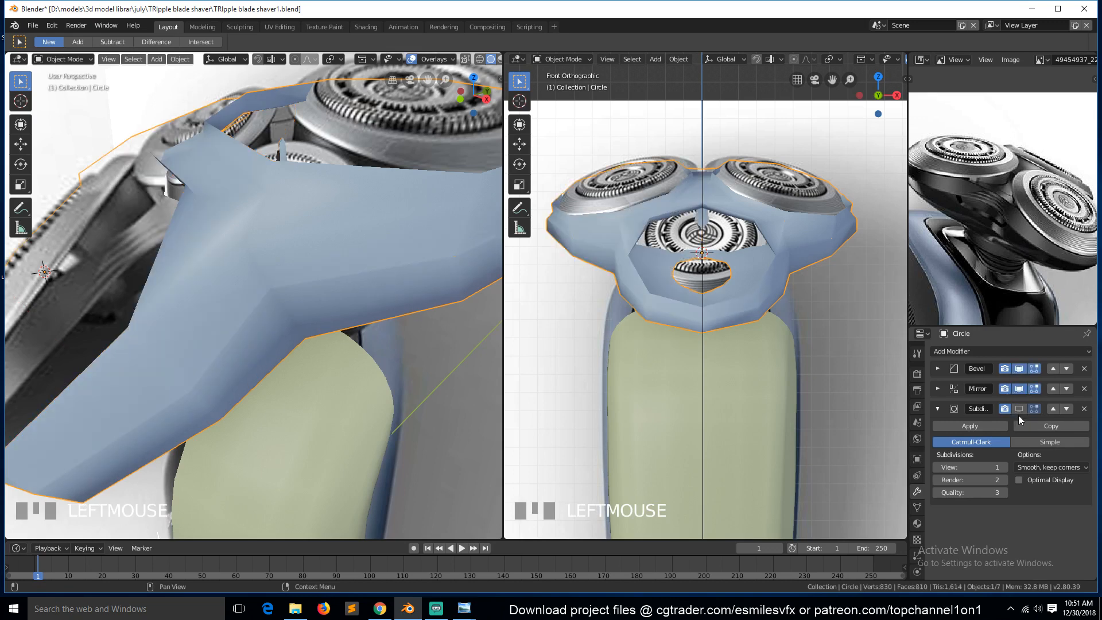
left_click(1018, 409)
key("Tab")
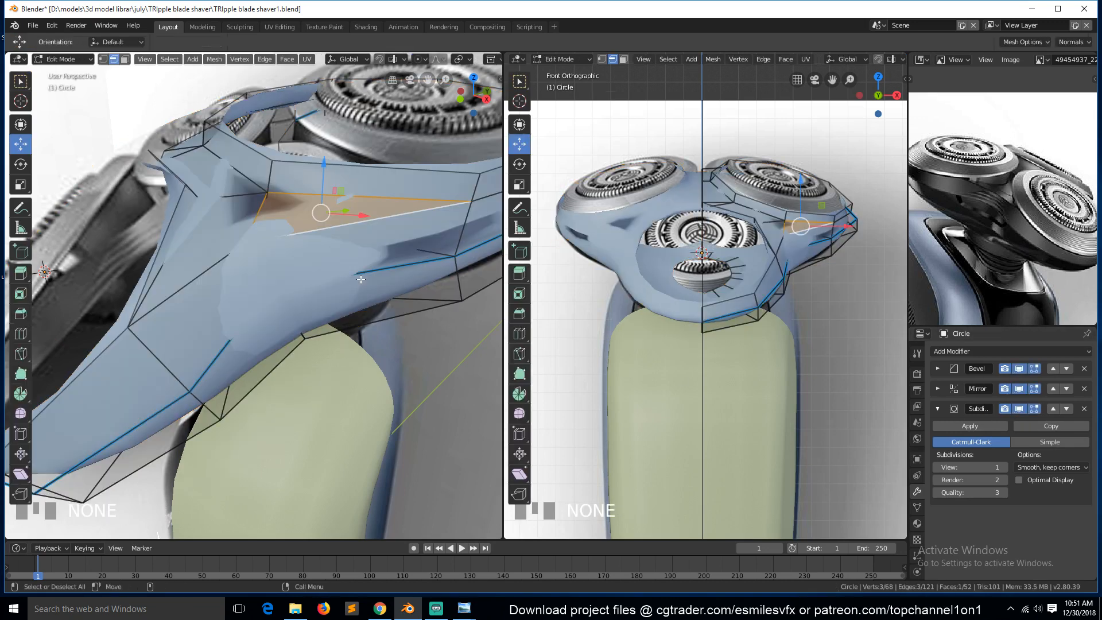
key("a")
key("alt+a")
key("Tab")
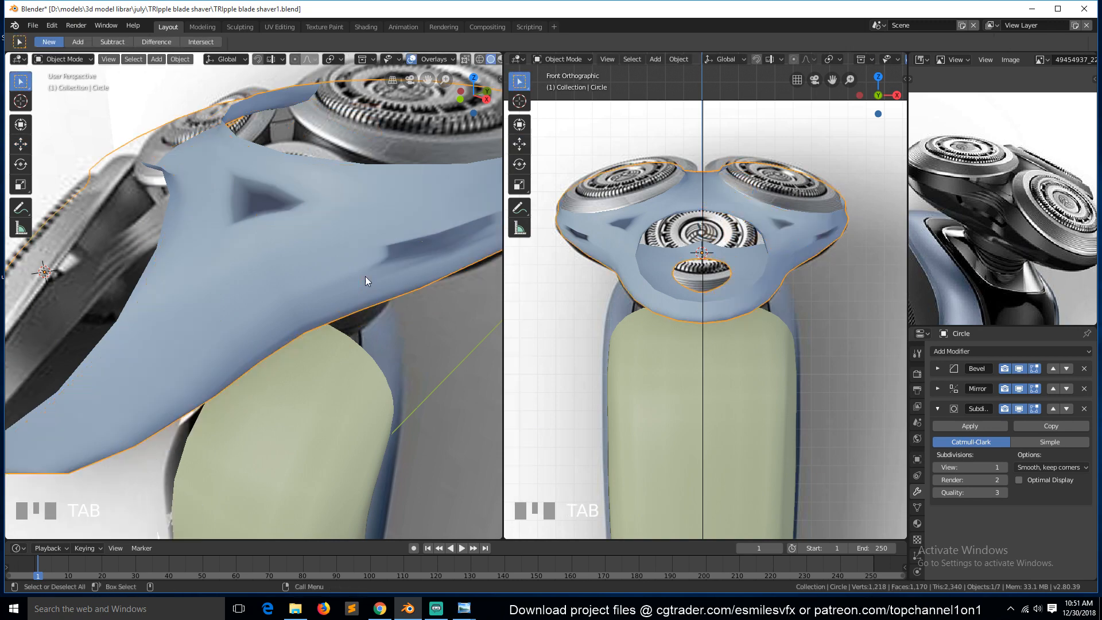
Hide the Bevel, Mirror and Subdivision modifiers in the viewport again and enter edit mode on the shell.
left_click(1018, 368)
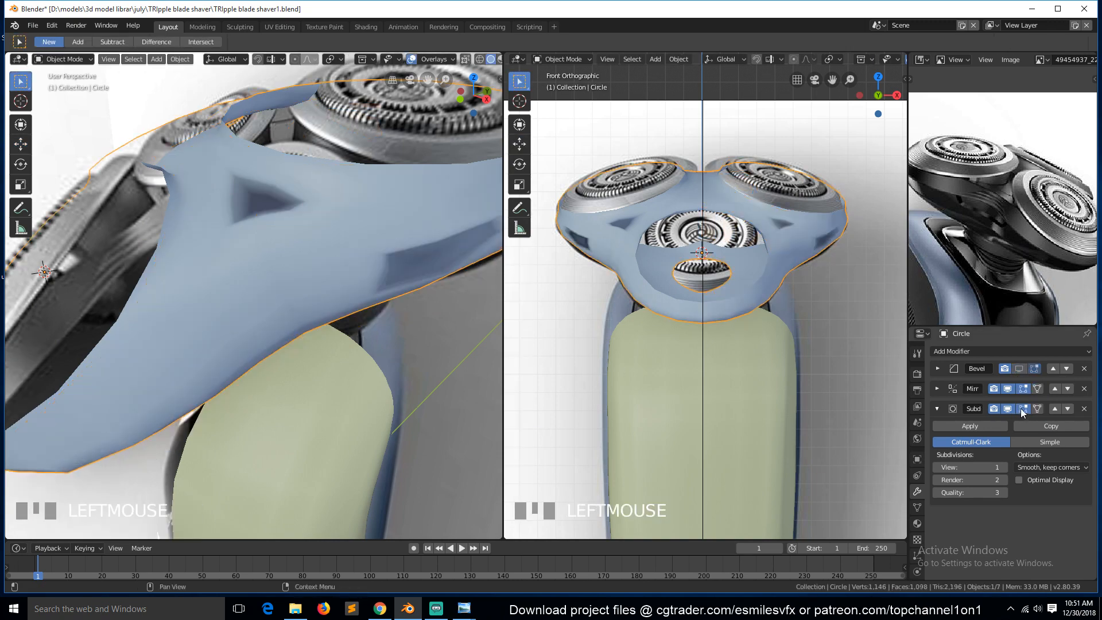
left_click(1008, 389)
left_click(1008, 409)
key("Tab")
key("grave")
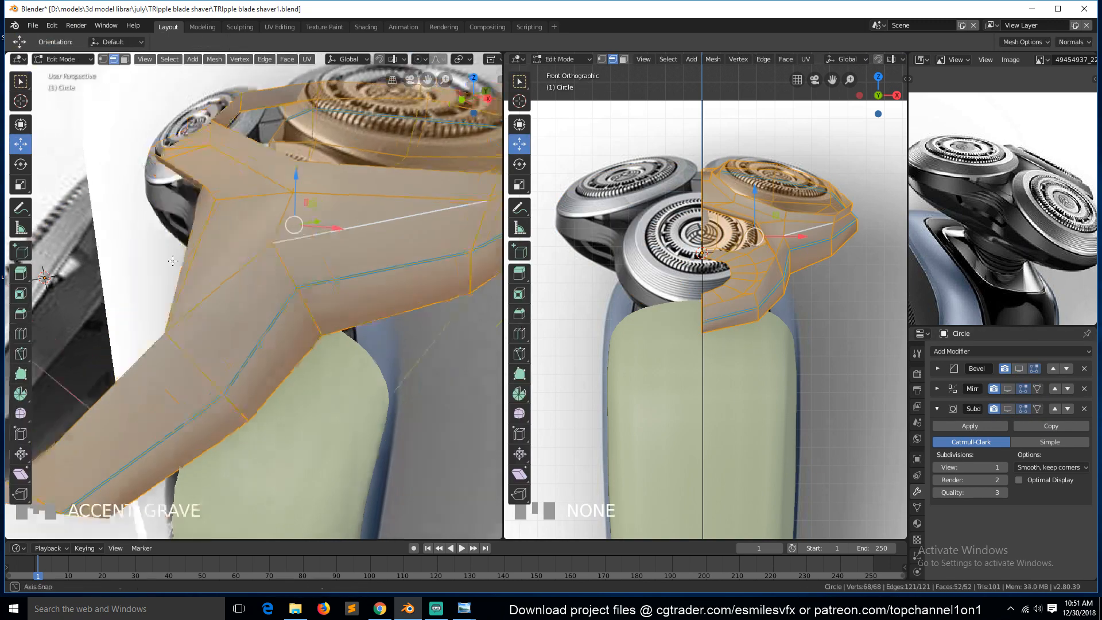
middle_click_drag(115, 281, 334, 305)
key("Tab")
Isolate the shell in local view, switch to vertex selection and delete a stray vertex near its inner edge.
key("KP_Divide")
key("Tab")
key("grave")
key("1")
scroll(346, 278, "up", 2)
key("alt+a")
key("grave")
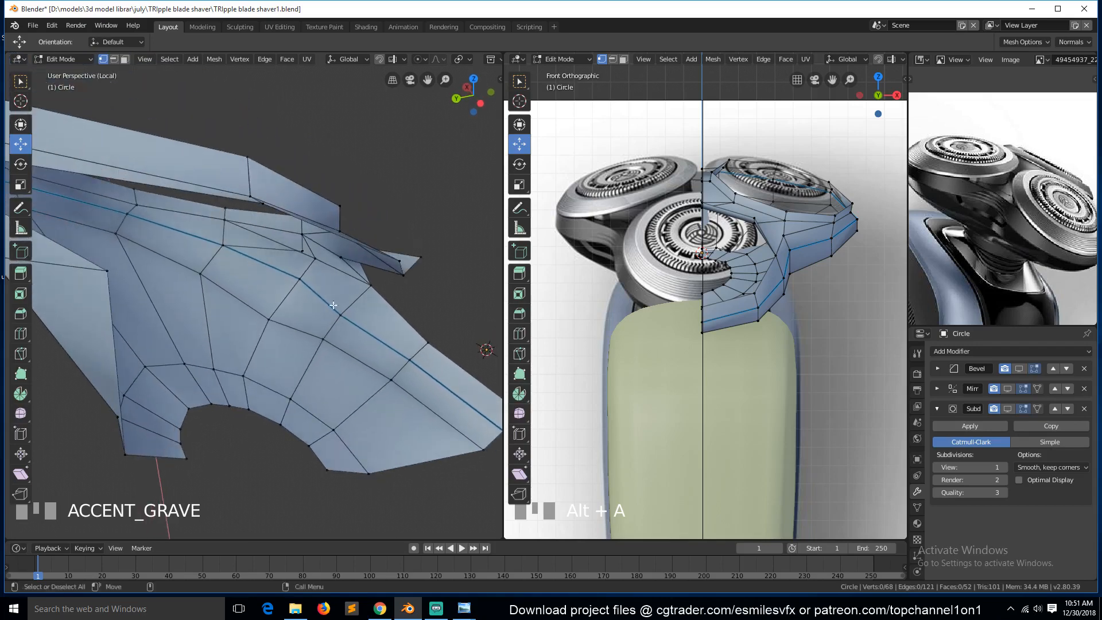
left_click(303, 253)
key("x")
left_click(287, 235)
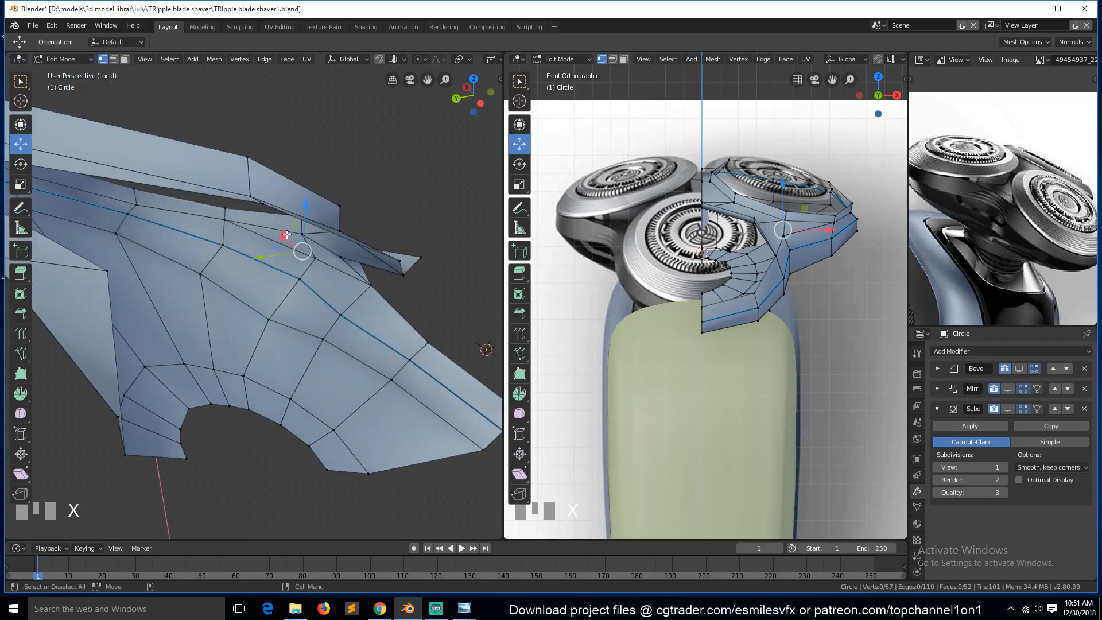
Re-enable the Bevel, Mirror and Subdivision modifiers in the viewport and return to object mode.
key("grave")
middle_click_drag(340, 288, 174, 259)
key("alt+a")
key("grave")
left_click(1018, 369)
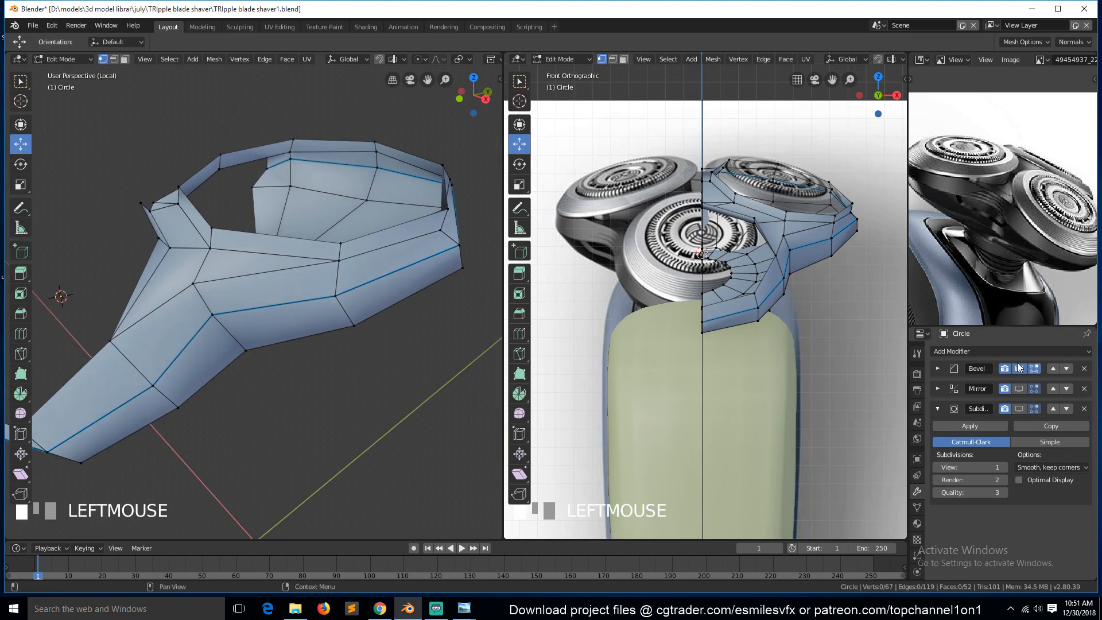
left_click(1017, 390)
left_click(1018, 408)
key("Tab")
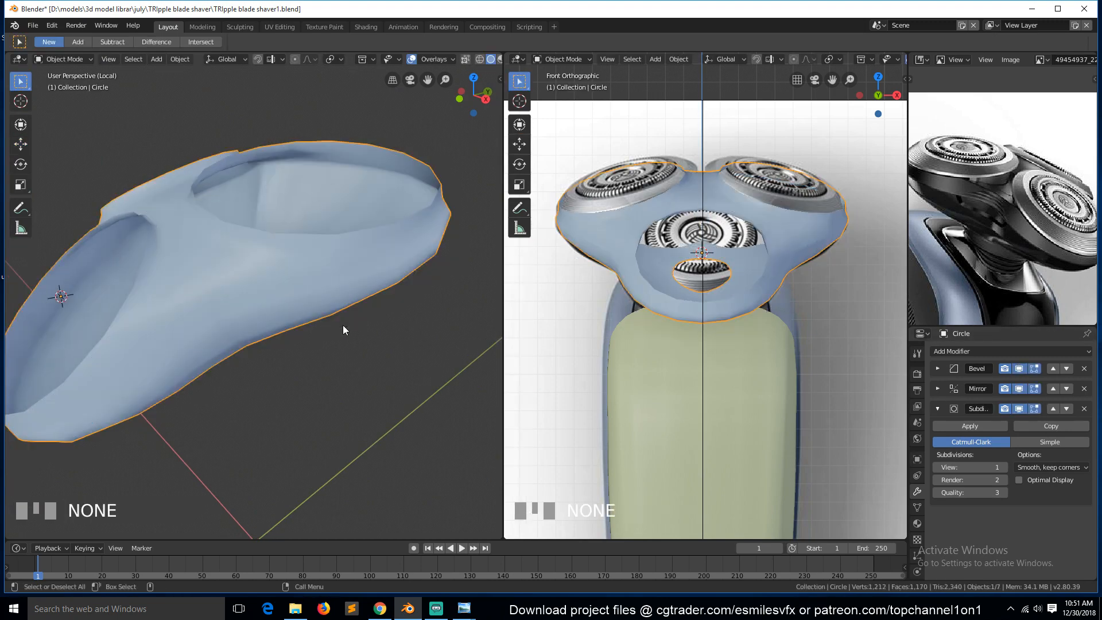
Leave local view, switch to the right orthographic view and save the file.
key("KP_Divide")
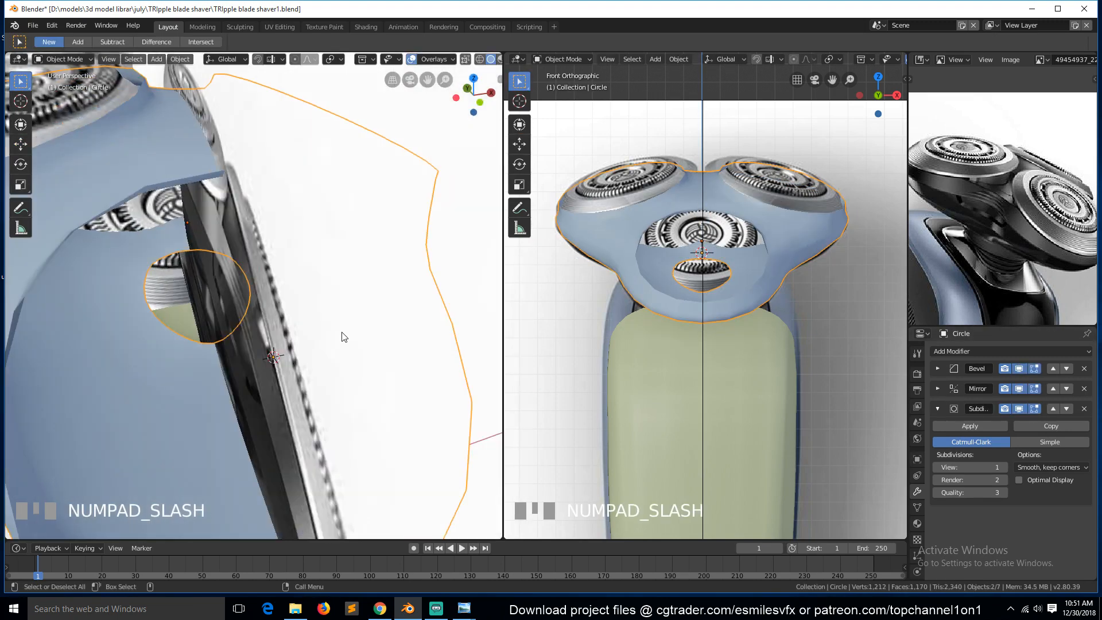
key("KP_3")
key("ctrl+s")
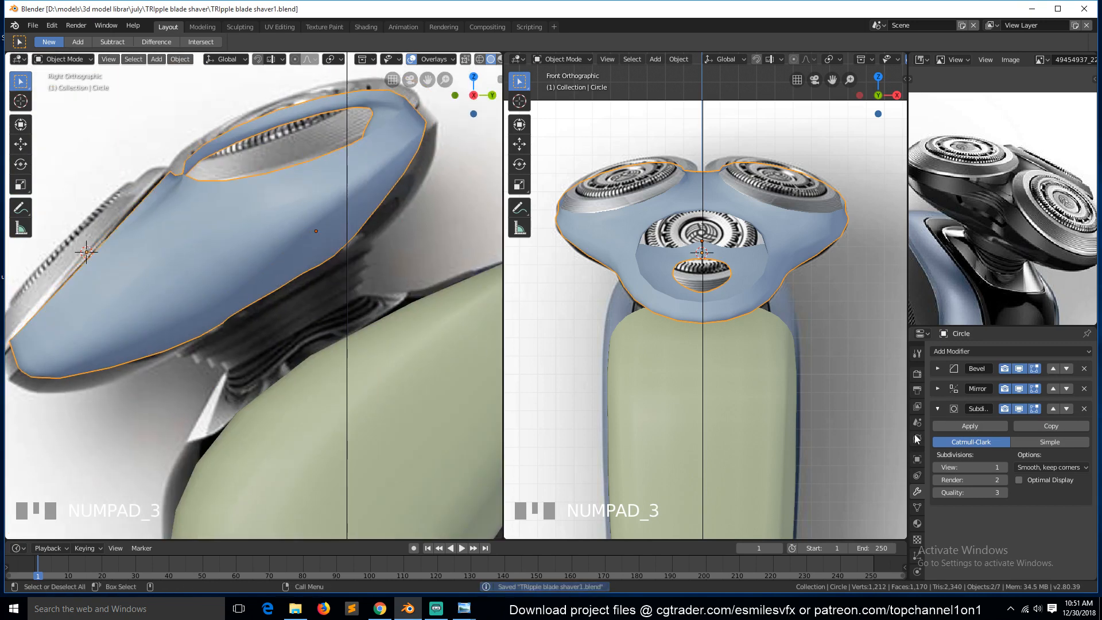
Expand the Bevel modifier and set its width to 0.011 m.
left_click(937, 369)
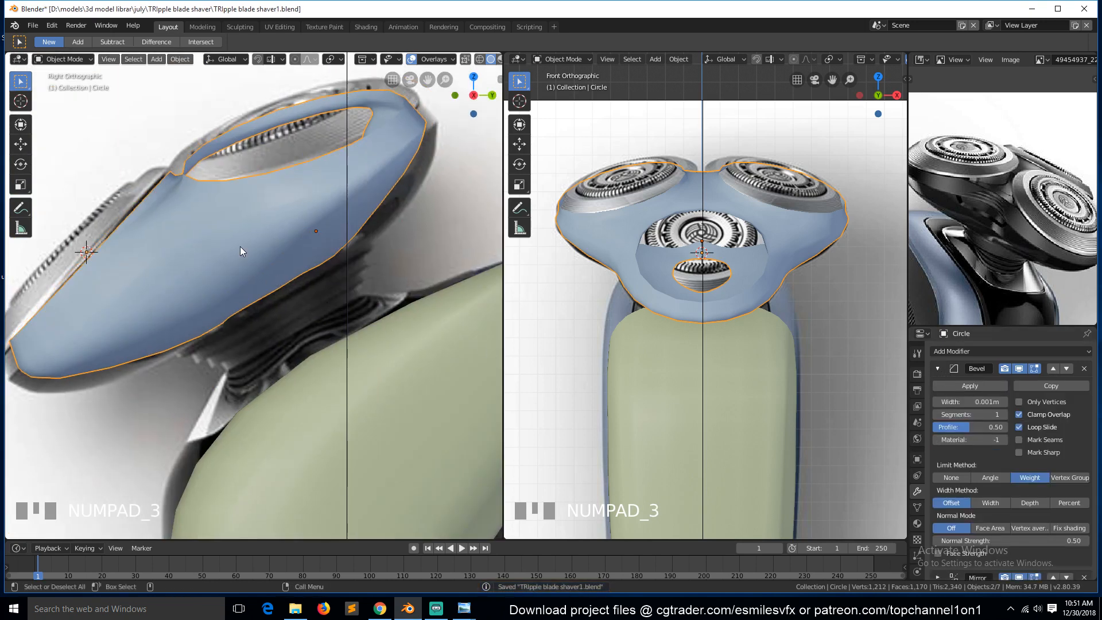
key("Tab")
key("Tab")
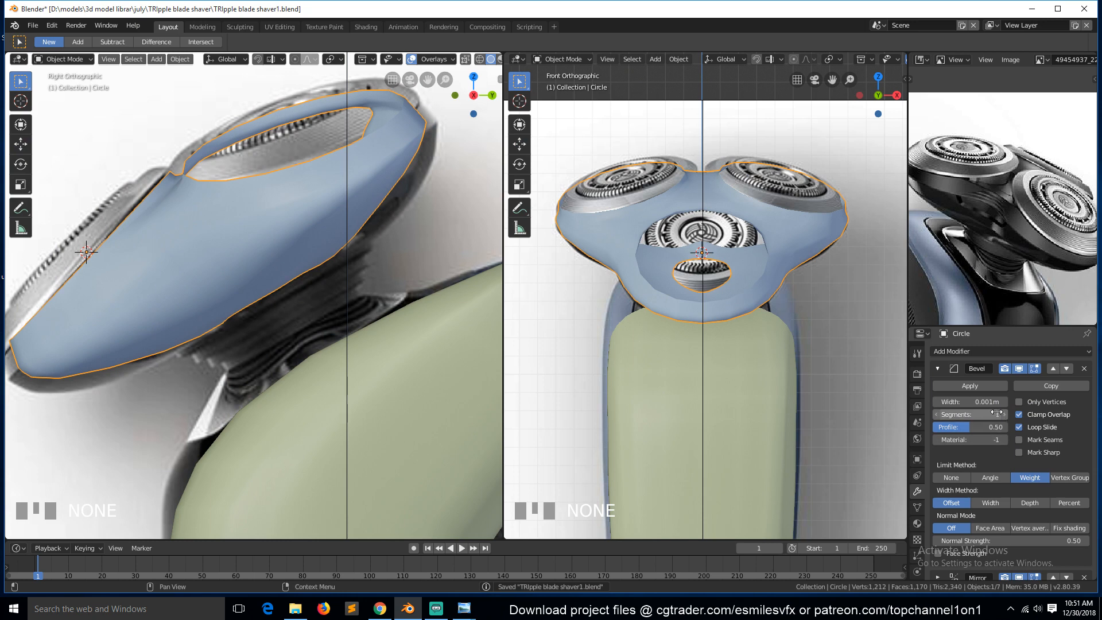
left_click_drag(1001, 401, 1001, 401)
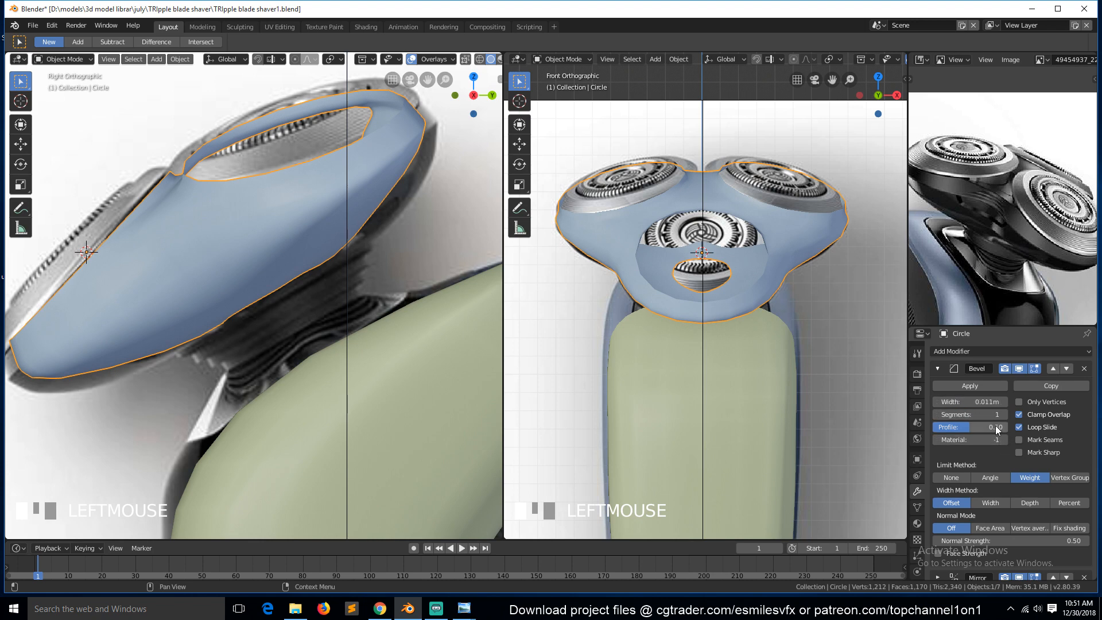
key("Tab")
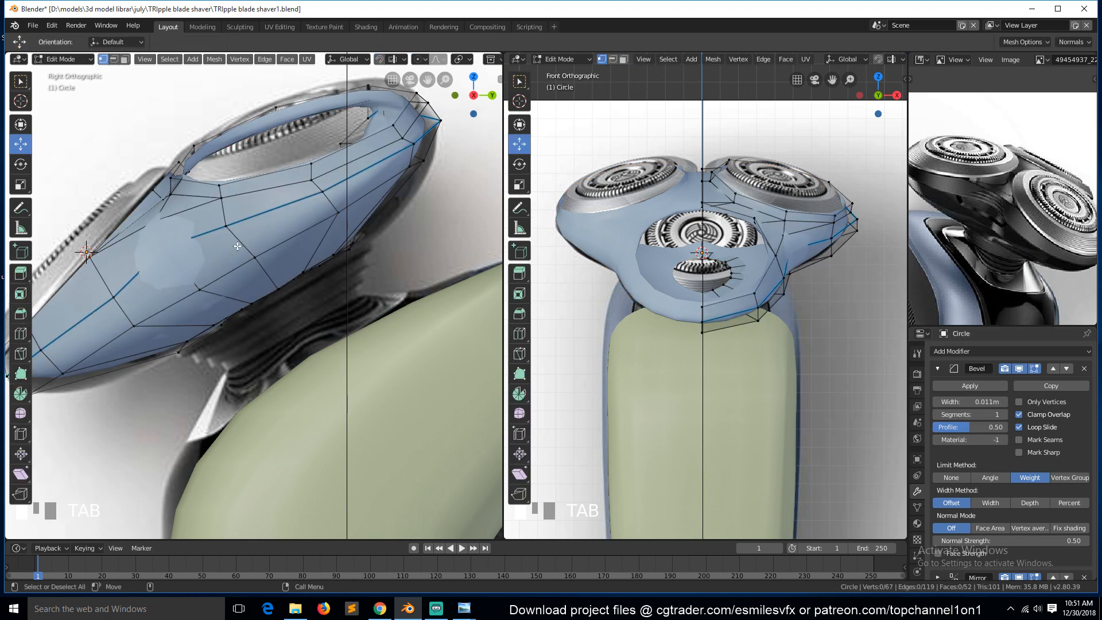
key("Tab")
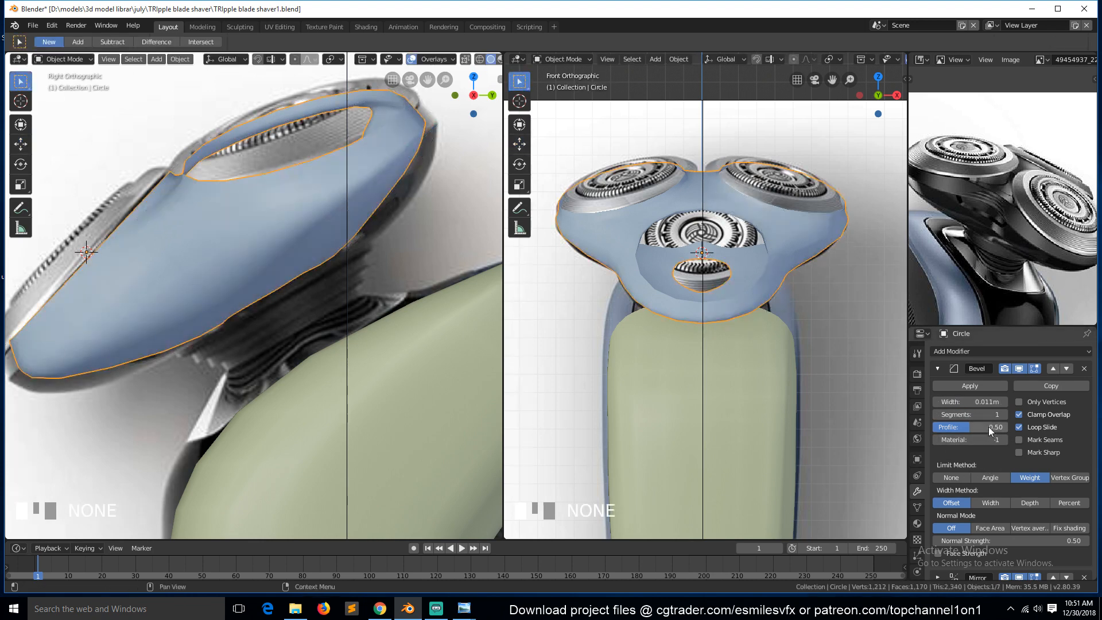
Apply rotation and scale to the shell object and save the file.
key("ctrl+a")
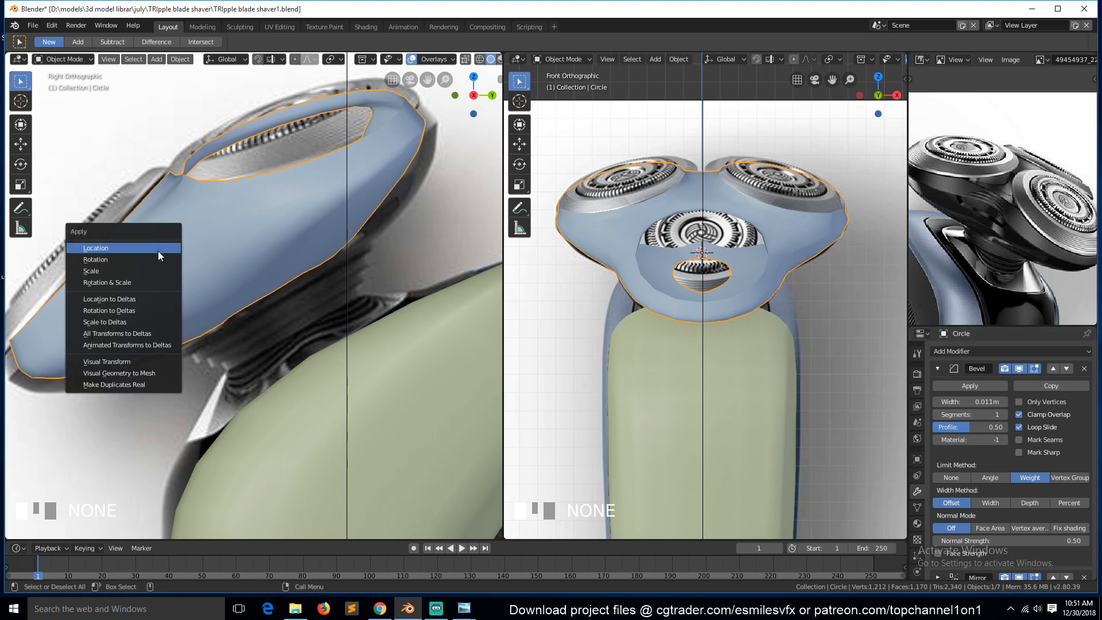
left_click(148, 286)
key("ctrl+s")
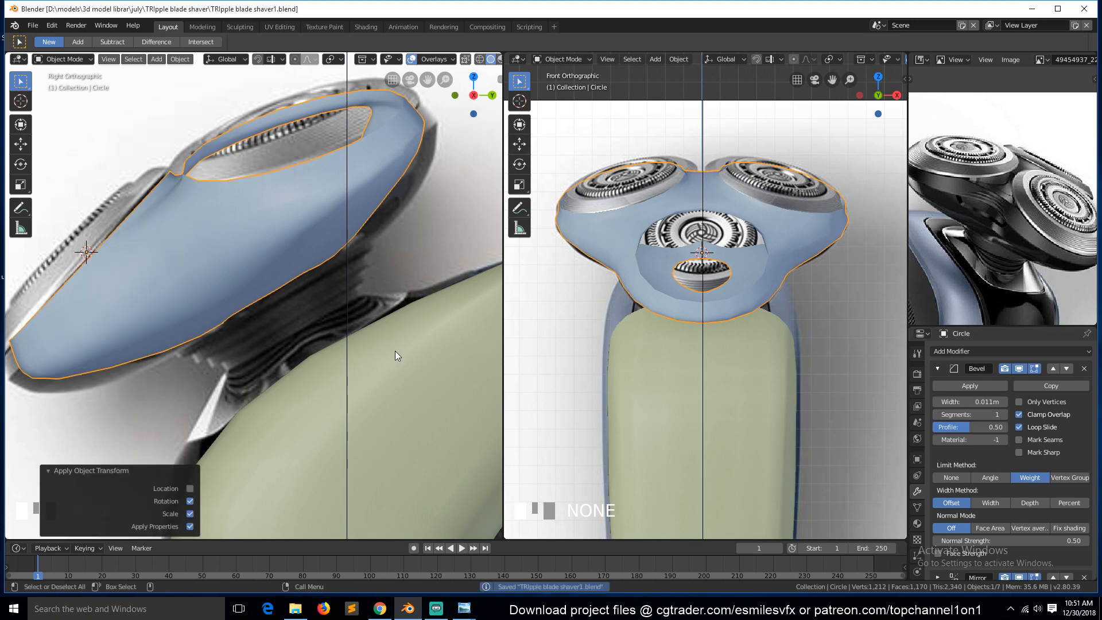
Set the Bevel modifier width to 0.006 m and its segments to 2.
left_click_drag(969, 402, 986, 402, "shift")
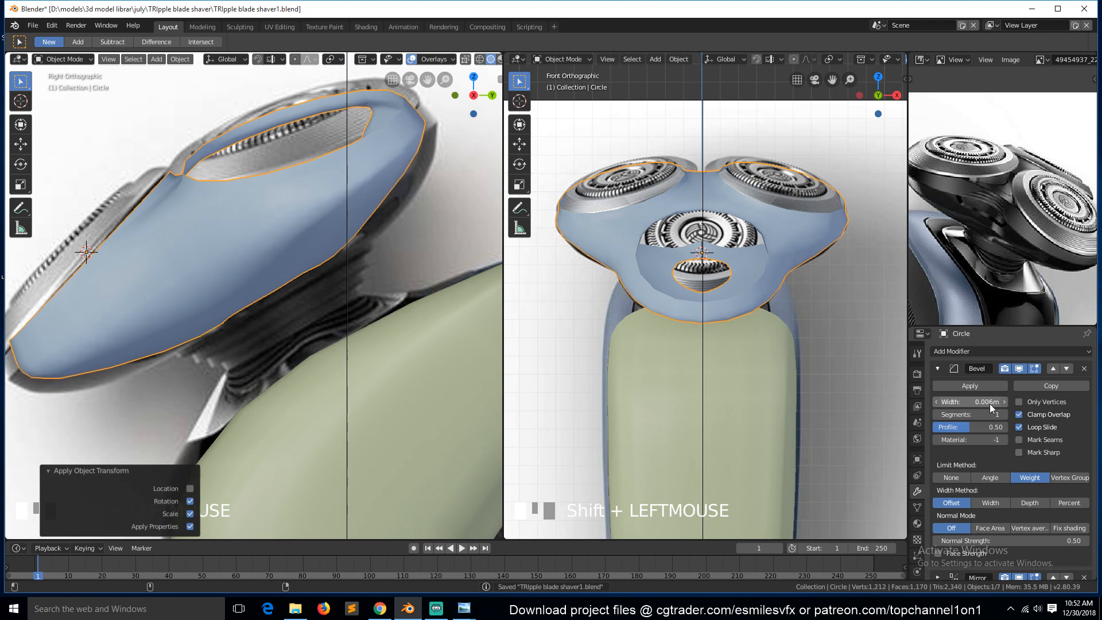
middle_click_drag(369, 278, 368, 278)
key("KP_3")
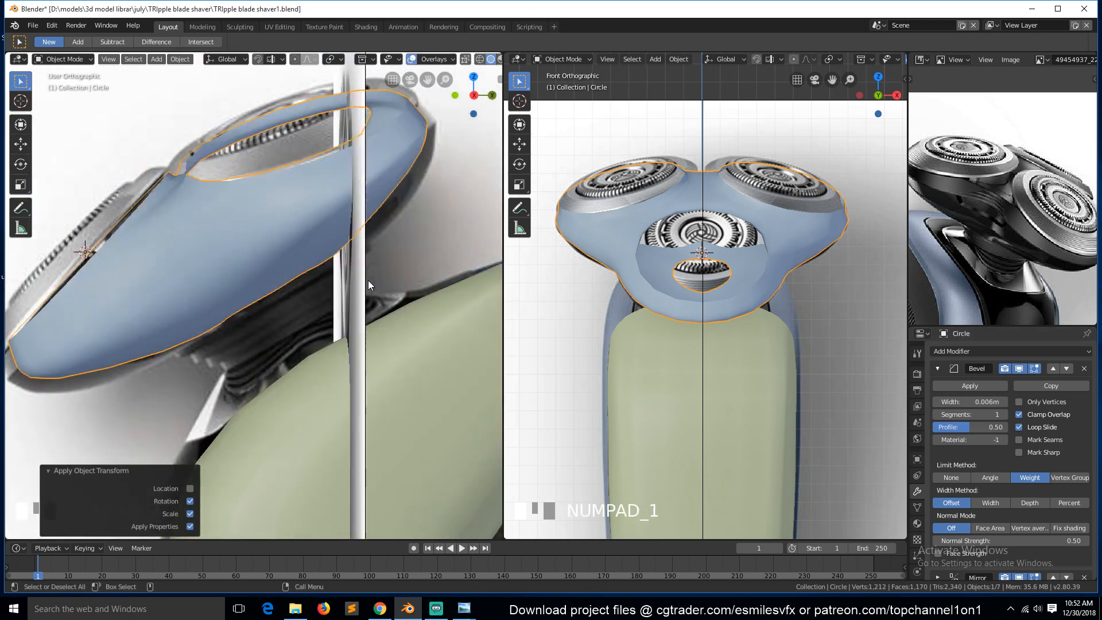
key("Tab")
key("a")
key("Tab")
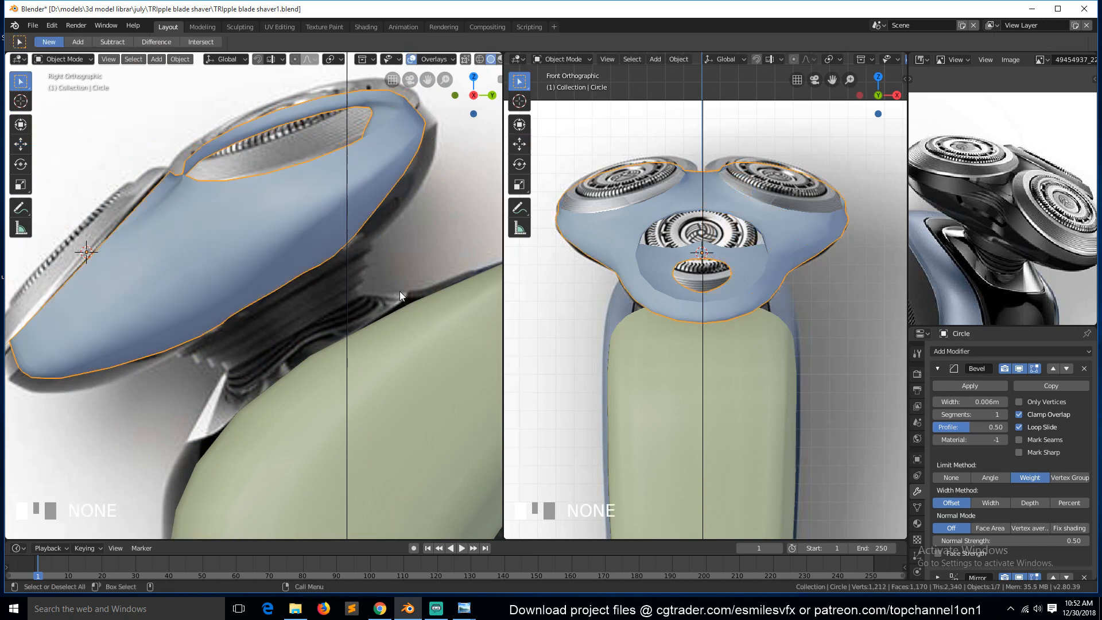
left_click(1004, 414)
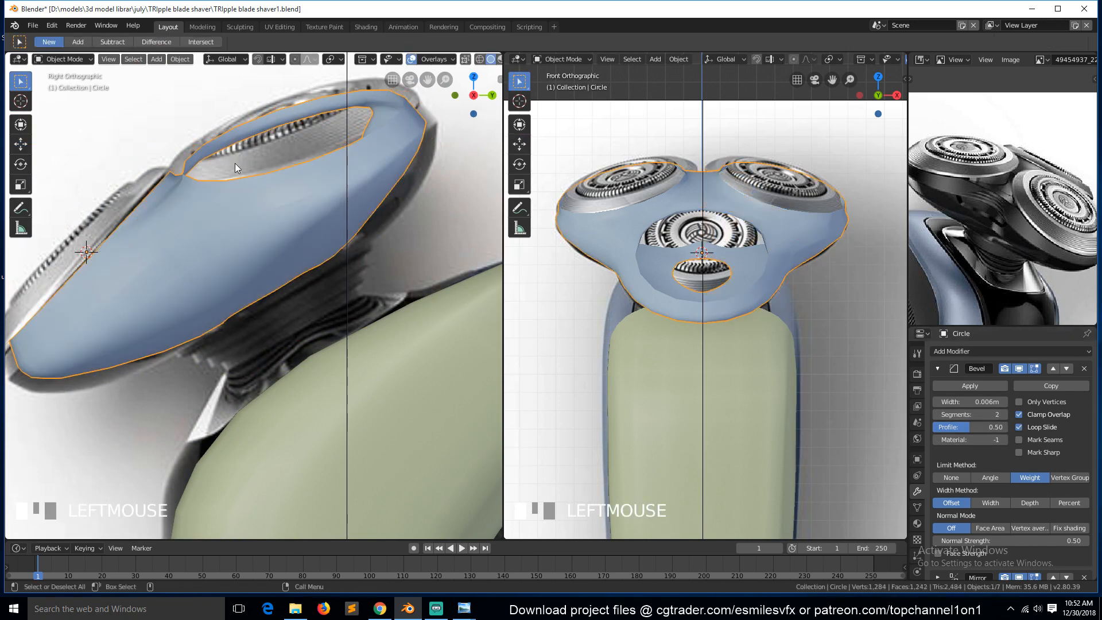
Add a loop cut running along the shell's side near its upper edge.
scroll(236, 167, "up", 3)
scroll(236, 166, "down", 3)
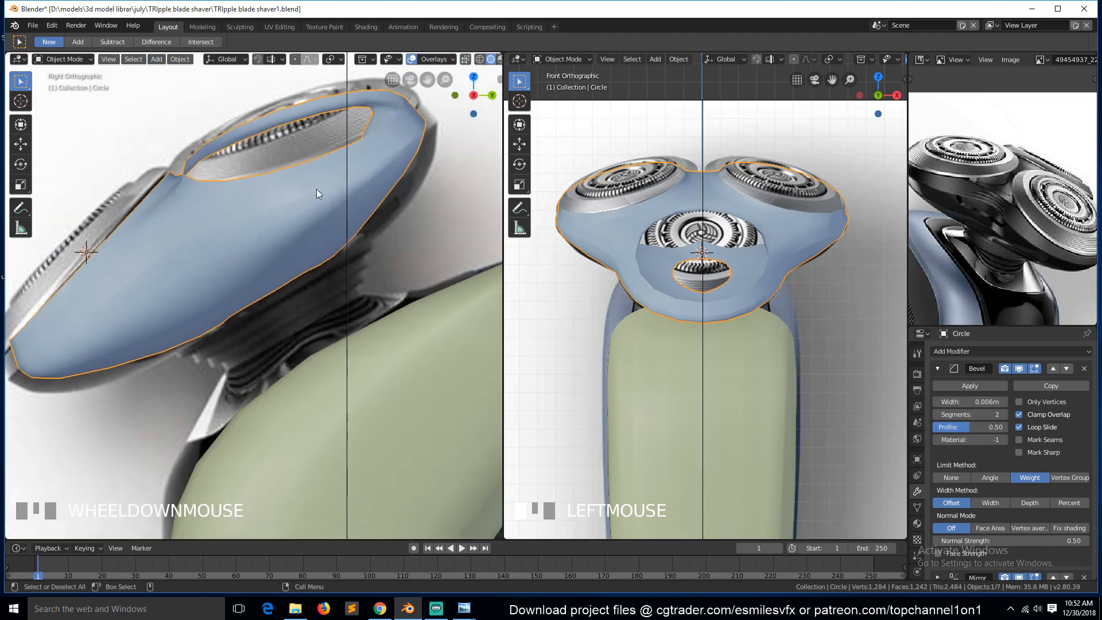
key("grave")
key("KP_3")
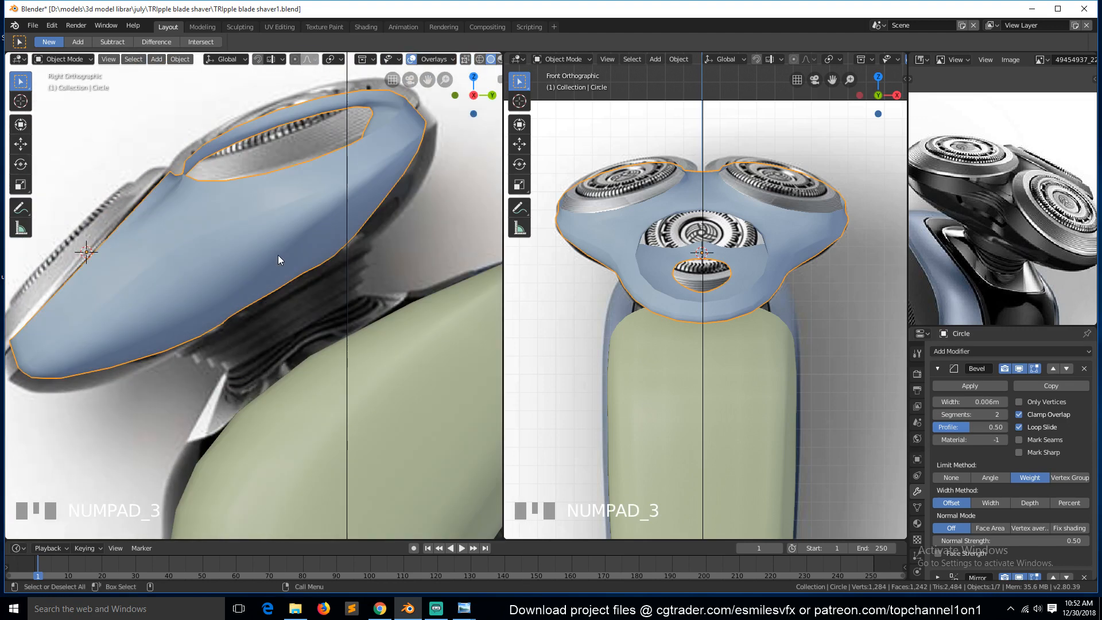
key("Tab")
key("ctrl+r")
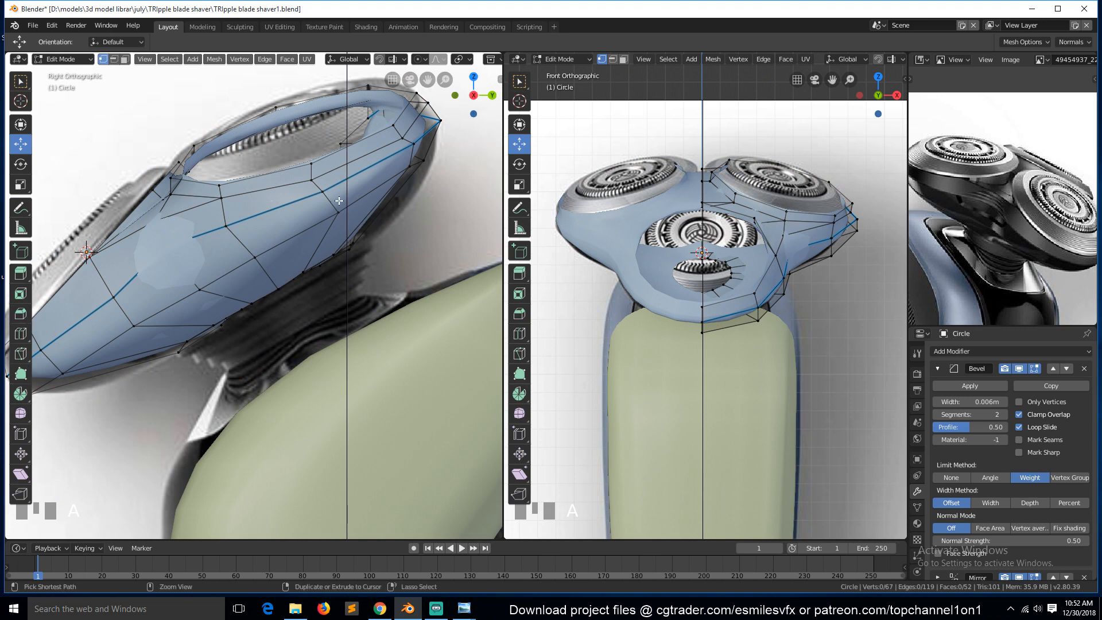
left_click(336, 198)
left_click(336, 189)
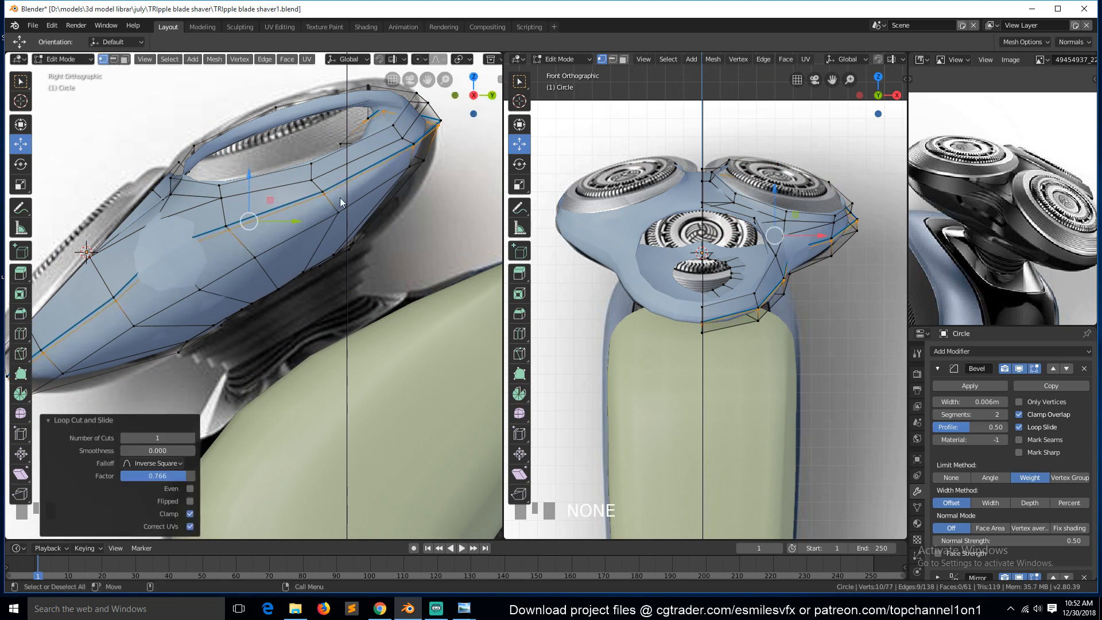
Add a second loop cut along the shell's side near its lower edge.
key("Tab")
scroll(310, 274, "down", 2)
scroll(184, 224, "up", 2)
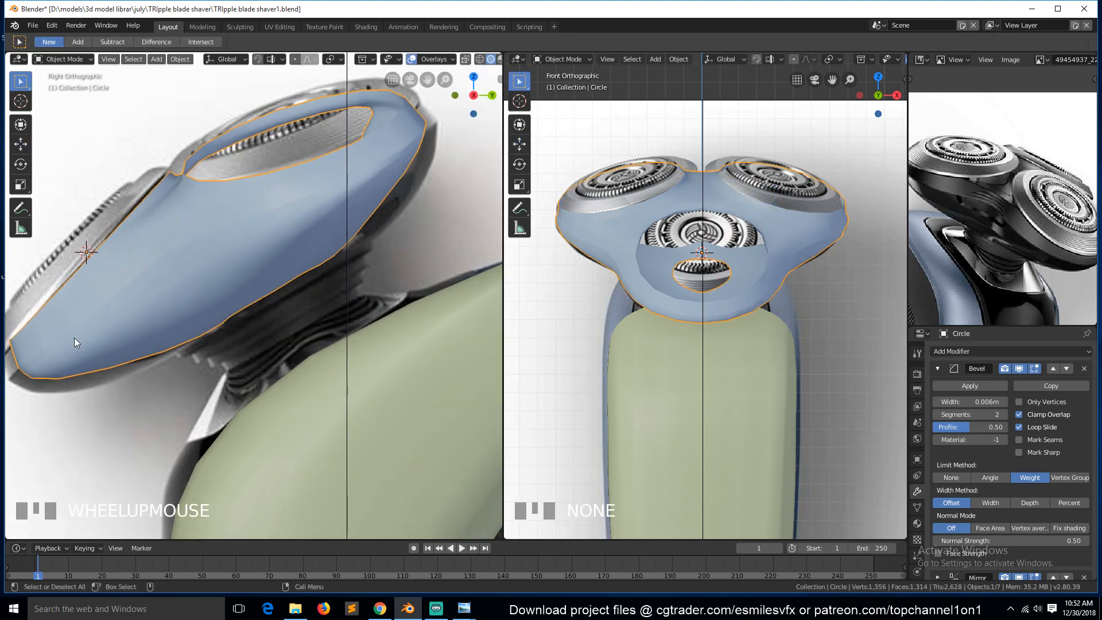
key("Tab")
key("ctrl+r")
left_click(99, 278)
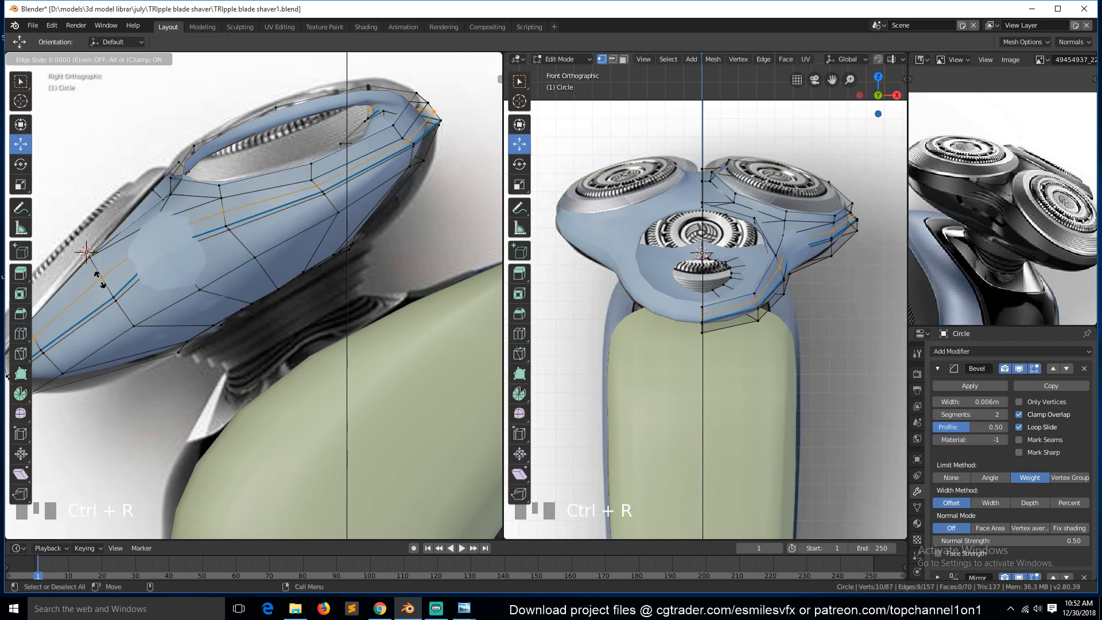
left_click(99, 279)
Edge-slide the new lower loop closer to the shell's bottom edge.
key("Tab")
scroll(209, 325, "down", 3)
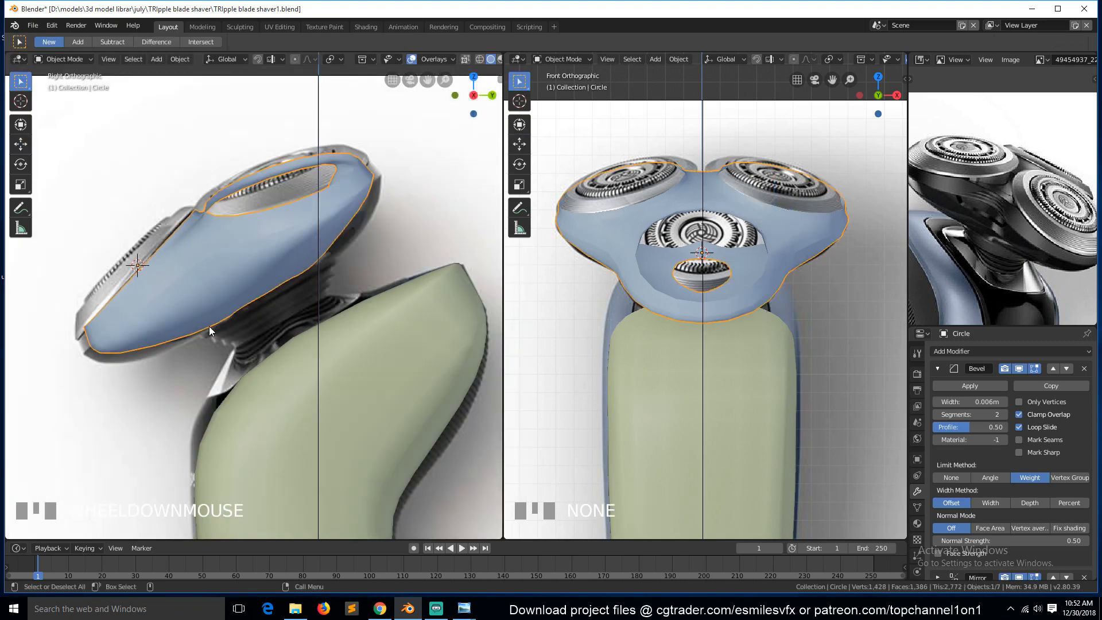
scroll(209, 326, "down", 1)
scroll(188, 303, "up", 3)
key("Tab")
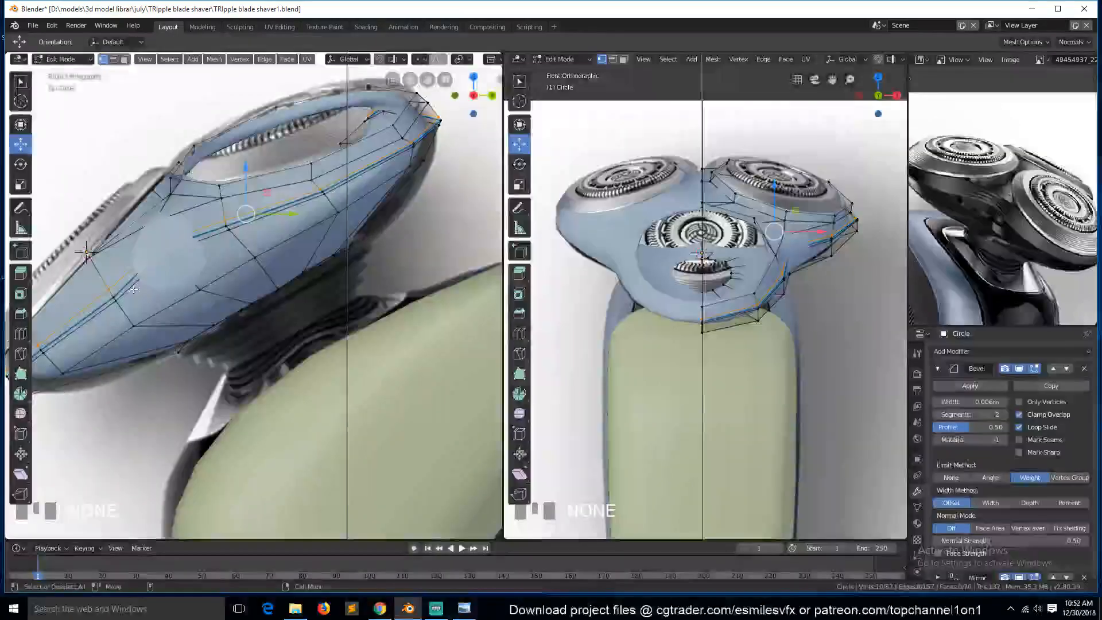
key("g")
key("g")
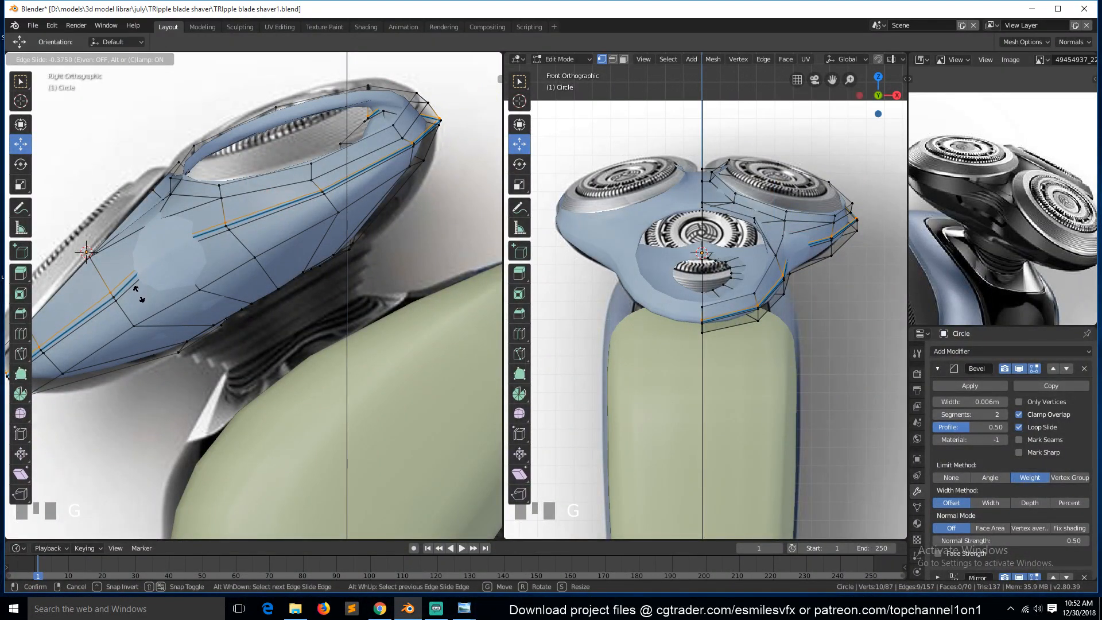
left_click(136, 291)
left_click(195, 263, "alt")
key("g")
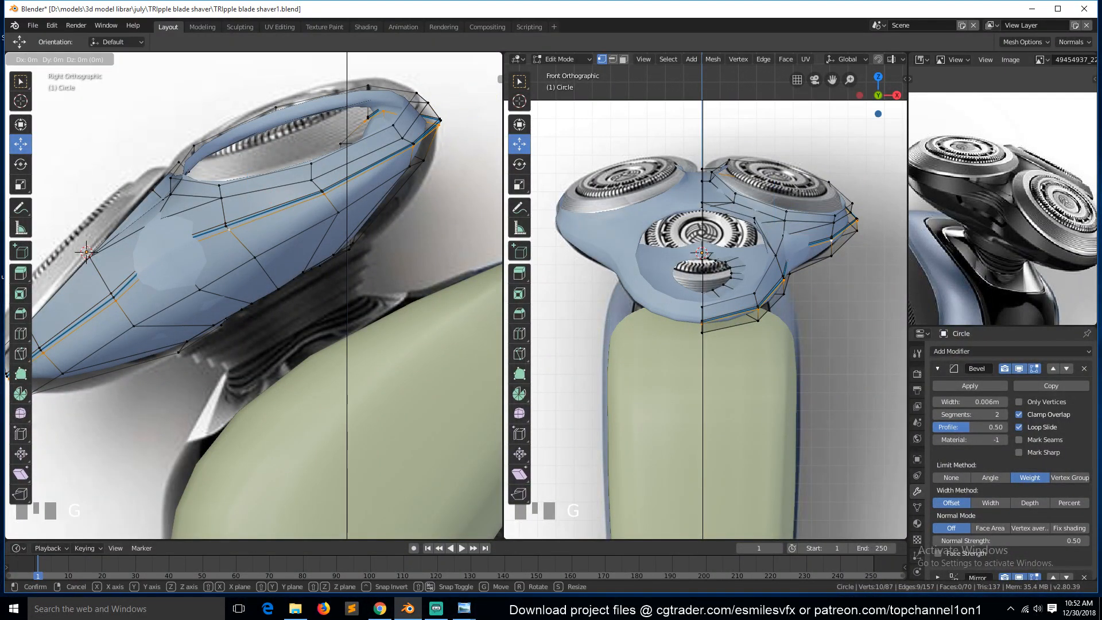
key("Escape")
Save the file and re-enter edit mode on the shell.
key("Tab")
scroll(238, 310, "down", 1)
key("ctrl+s")
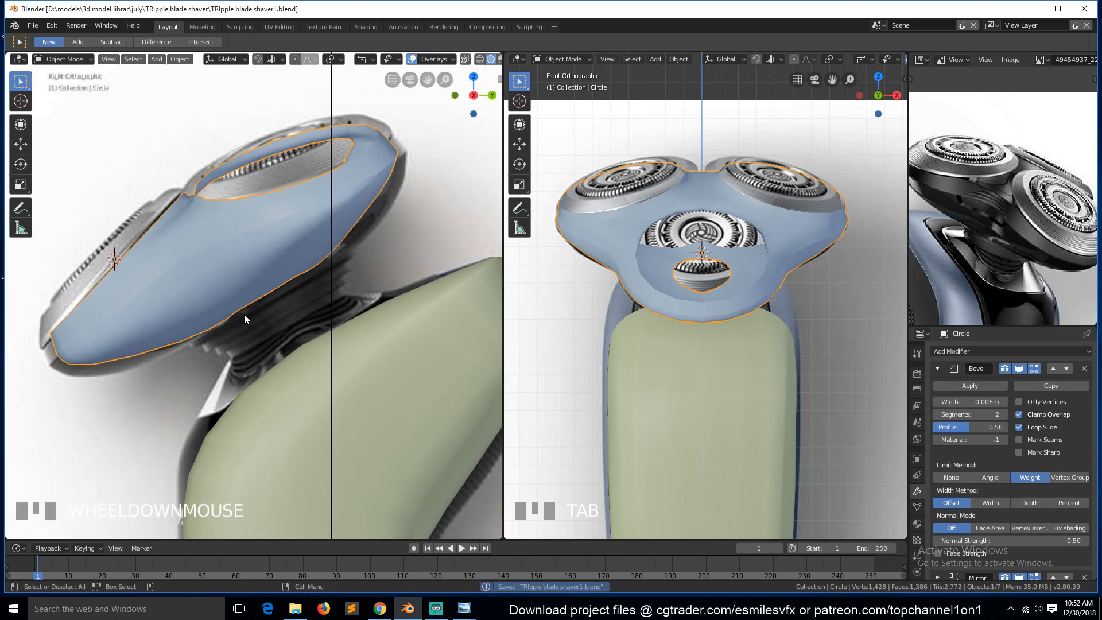
key("Tab")
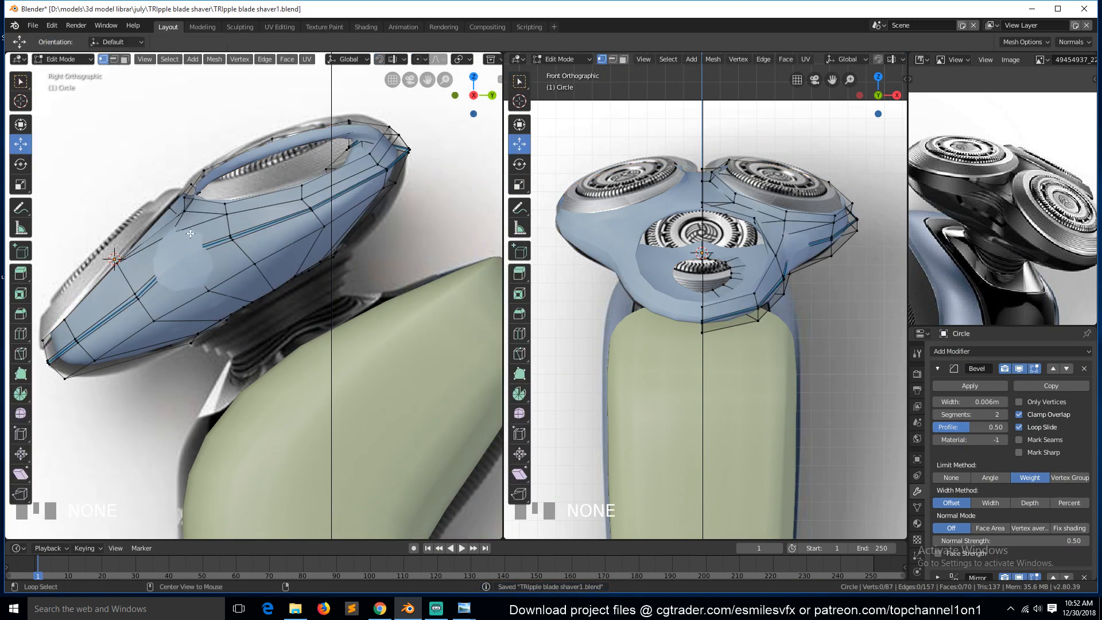
Add another loop cut running along the shell's side above its middle.
key("ctrl+r")
left_click(225, 226)
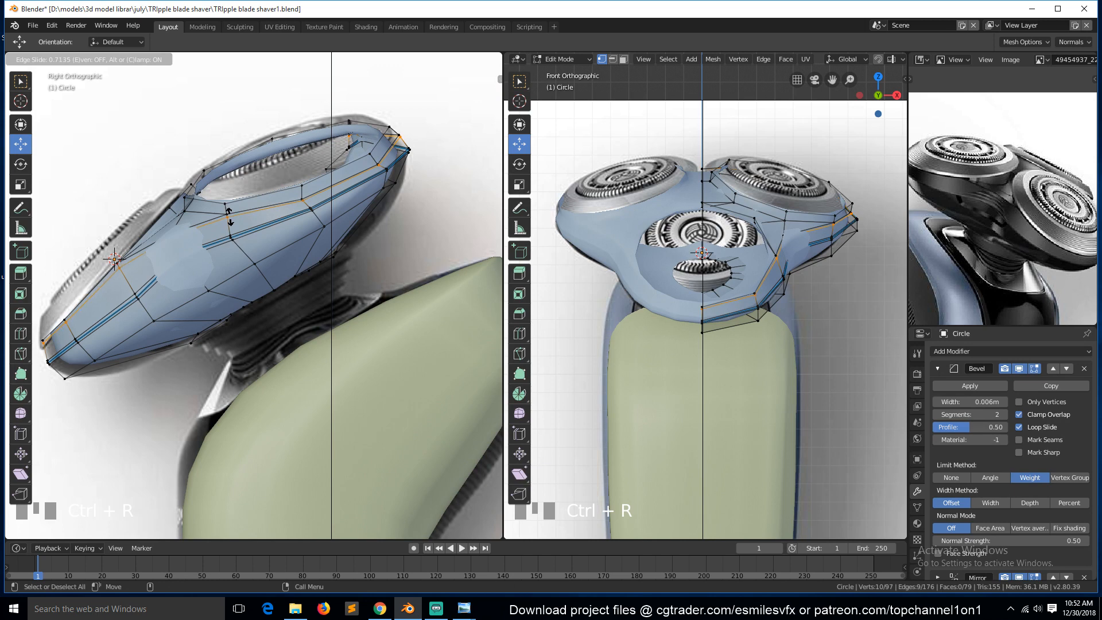
left_click(230, 218)
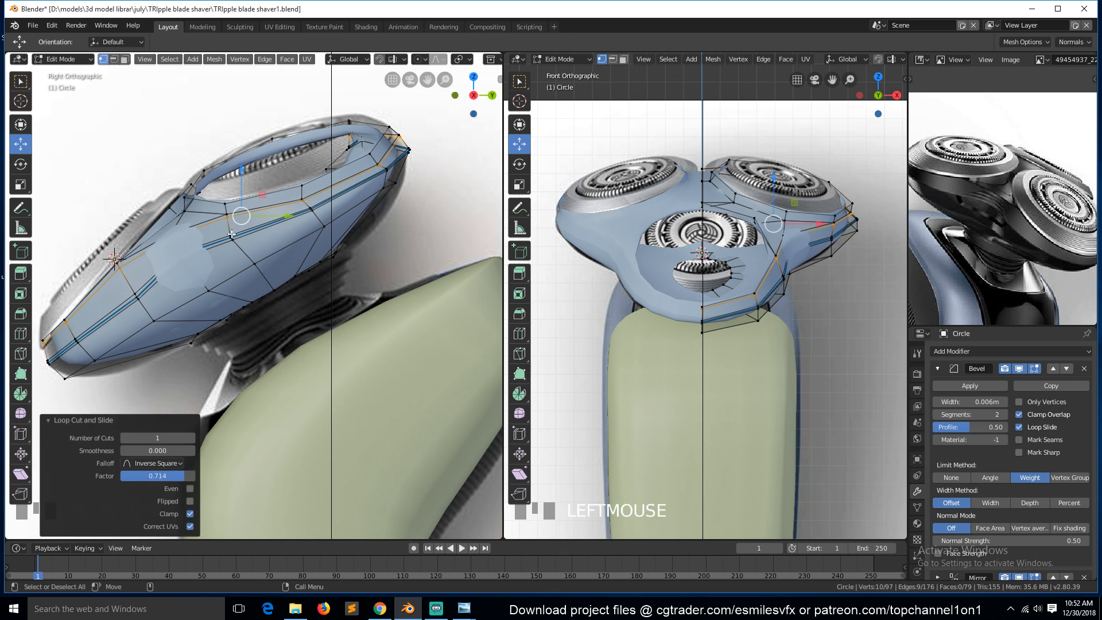
Edge-slide the new loop slightly upward along the shell's side.
key("g")
key("g")
left_click(231, 230)
key("Tab")
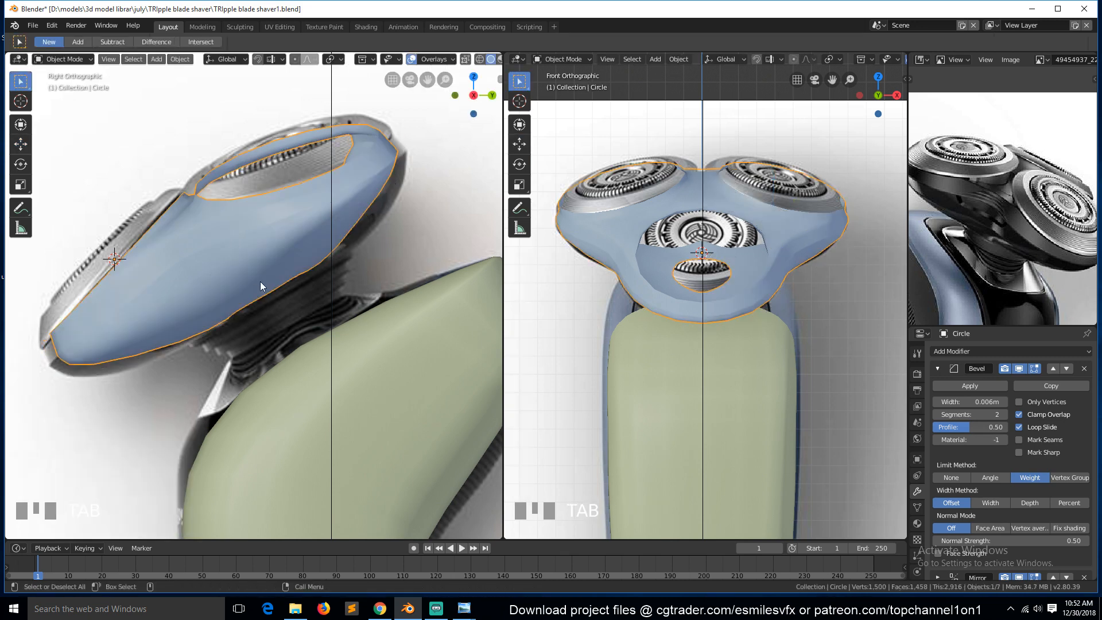
scroll(247, 268, "up", 3)
key("Tab")
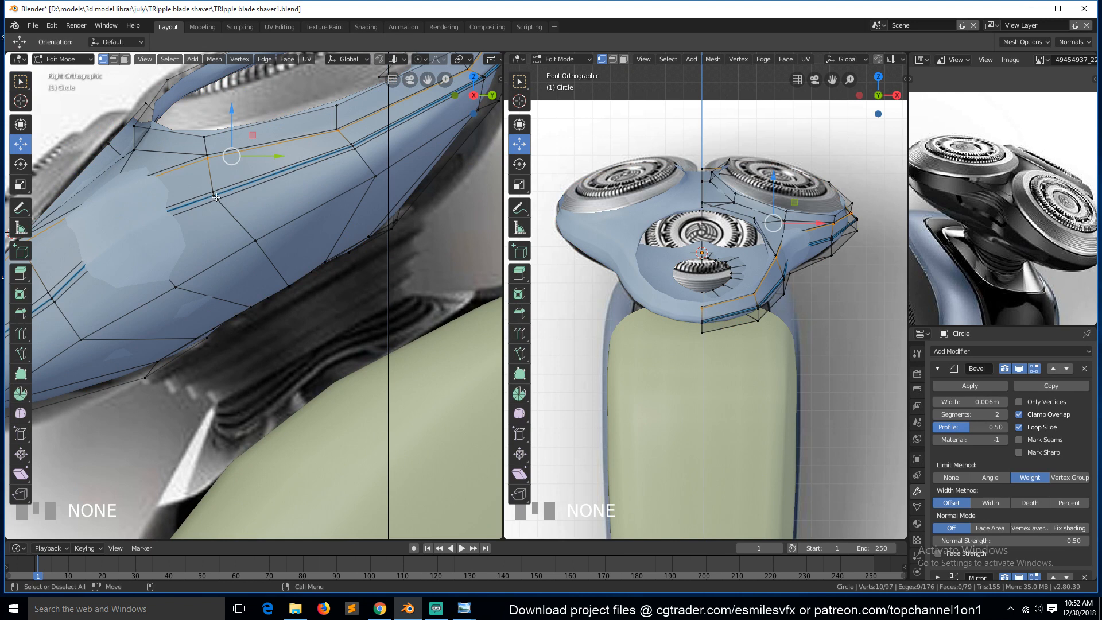
key("ctrl+r")
left_click(210, 174)
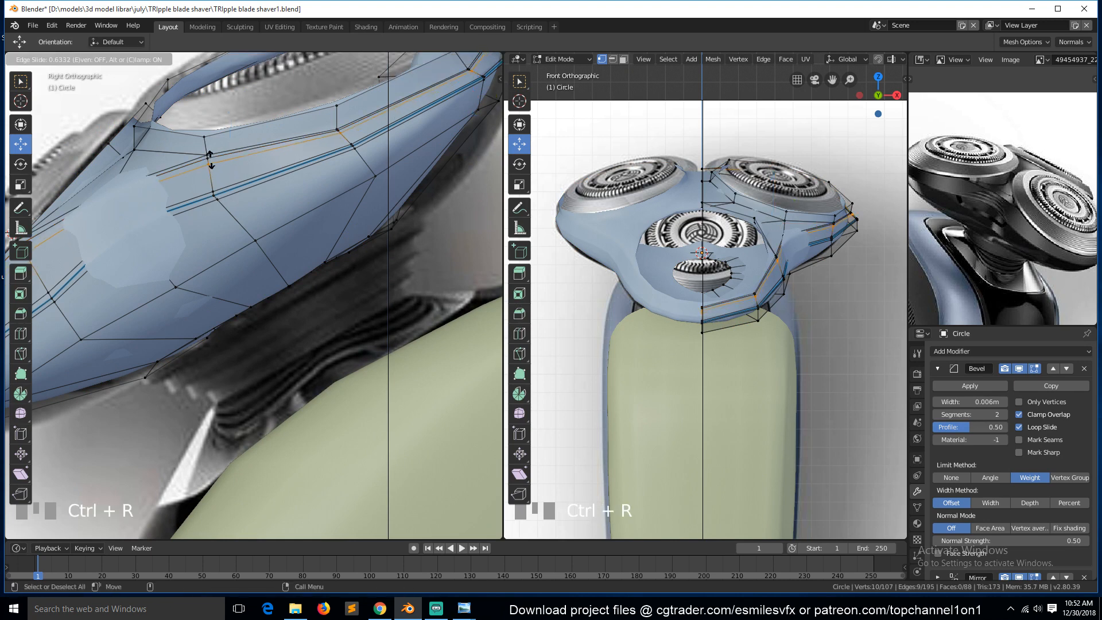
right_click(210, 158)
Add a loop cut just below the shell's top rim and slide it up near the rim.
key("ctrl+r")
left_click(210, 153)
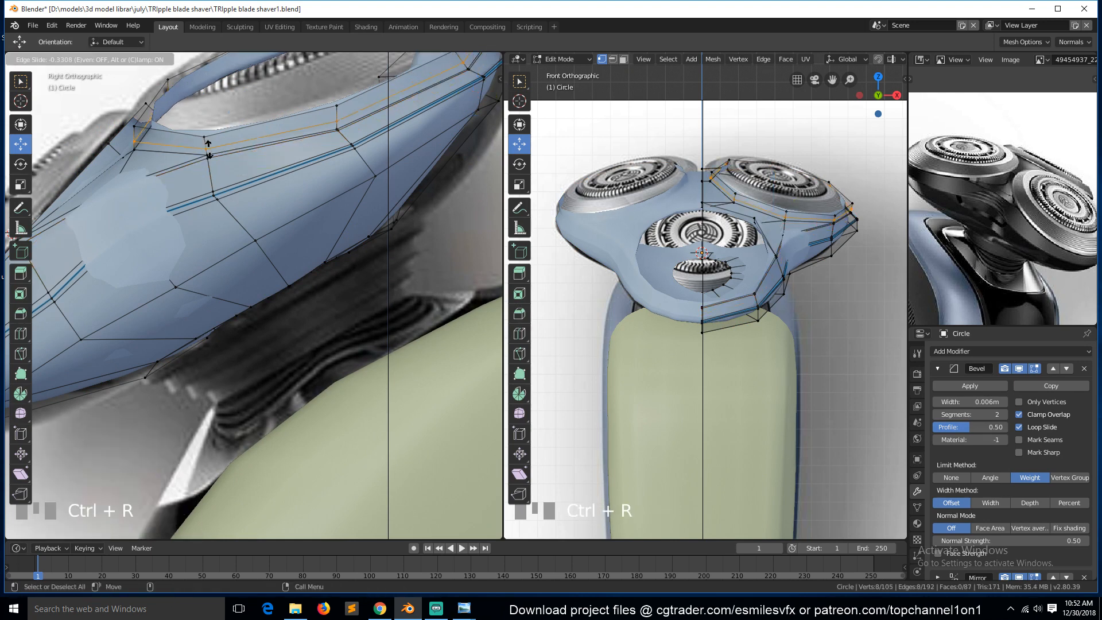
left_click(213, 150)
scroll(212, 152, "down", 1)
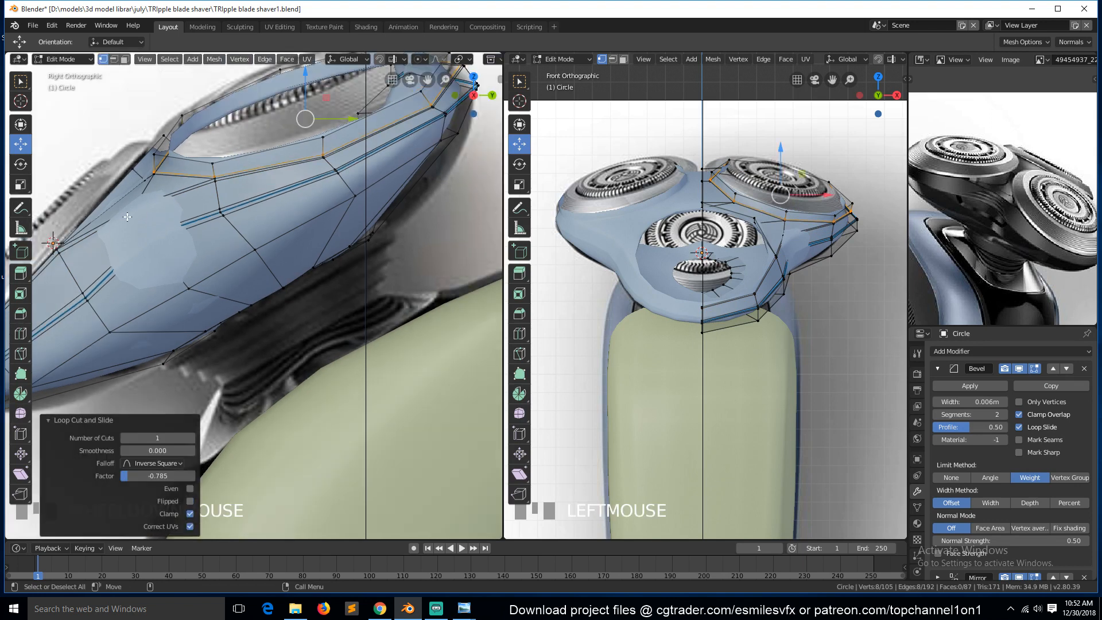
key("ctrl+r")
left_click(137, 176)
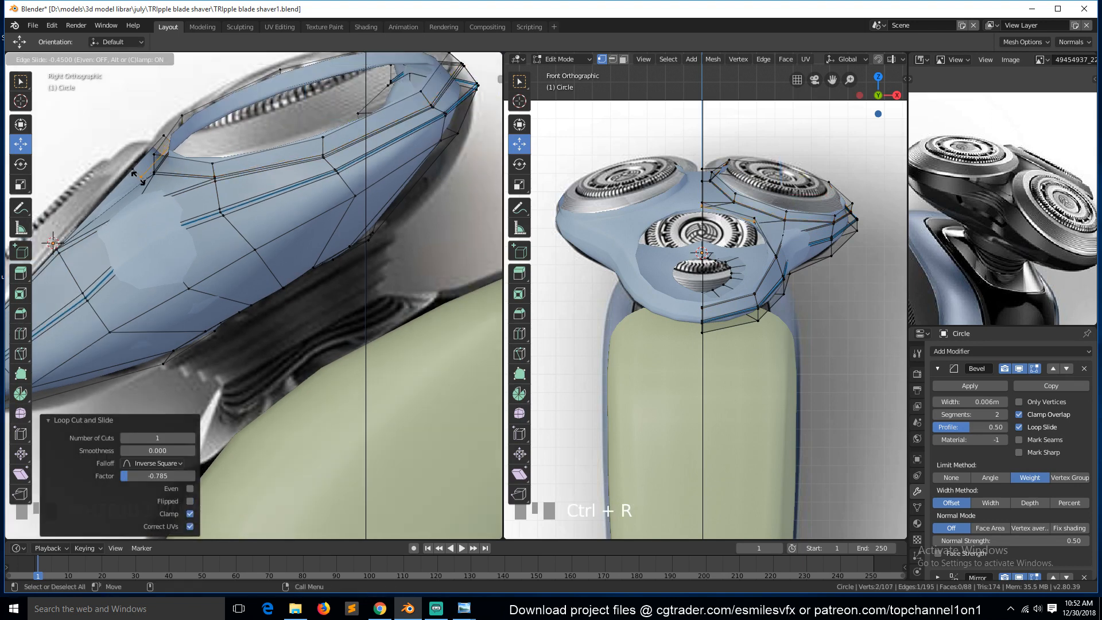
left_click(136, 177)
Switch to edge selection and hide the Bevel and Subdivision modifiers in the viewport.
key("2")
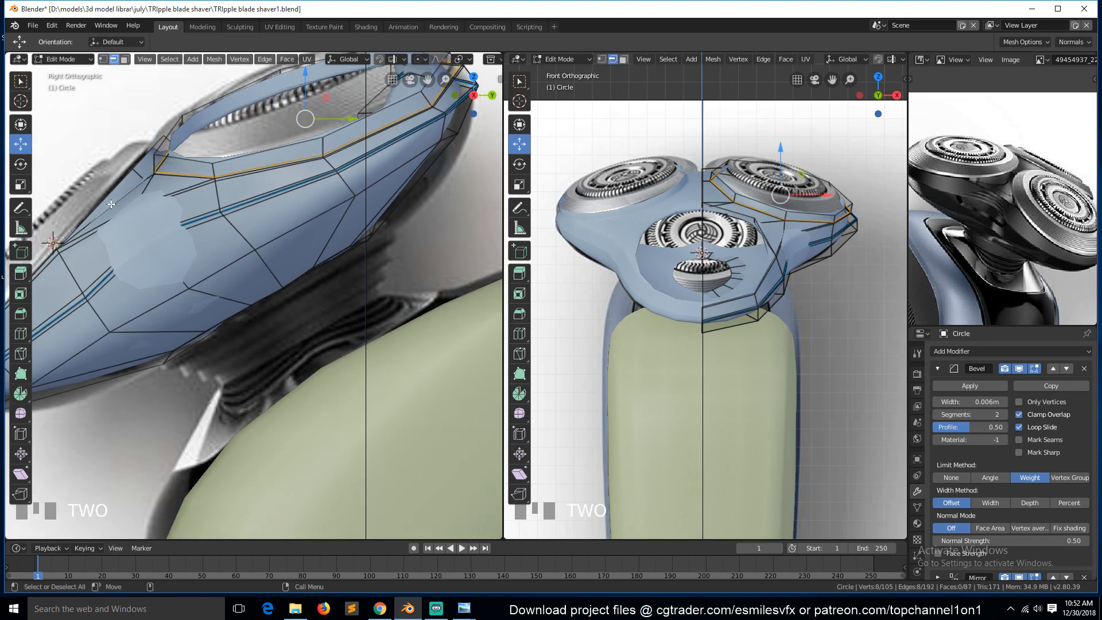
left_click(110, 205)
key("grave")
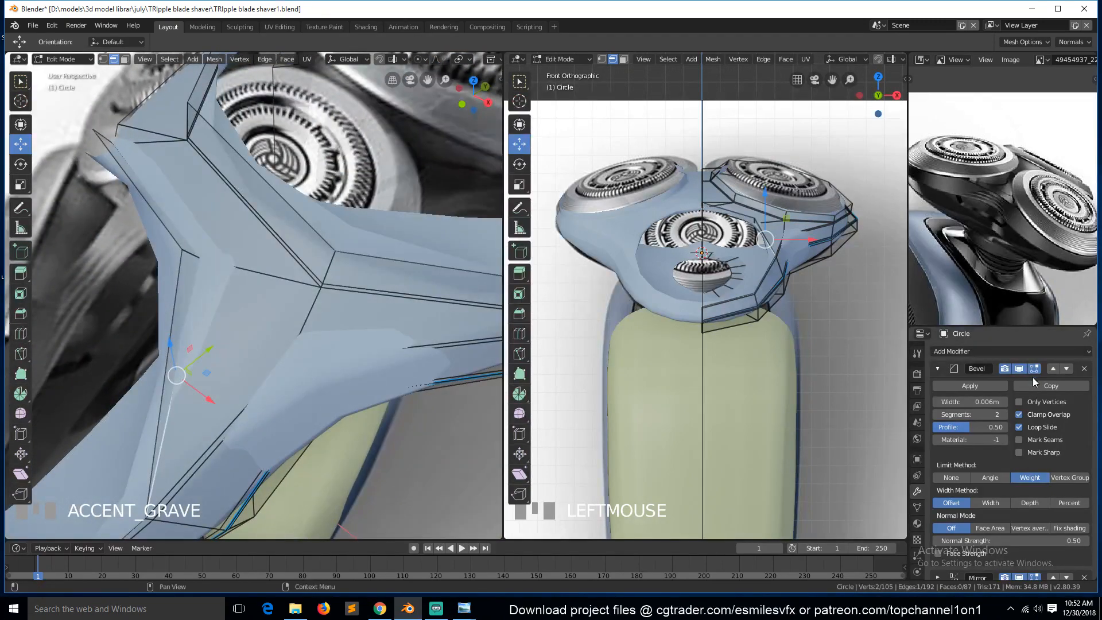
left_click(1019, 369)
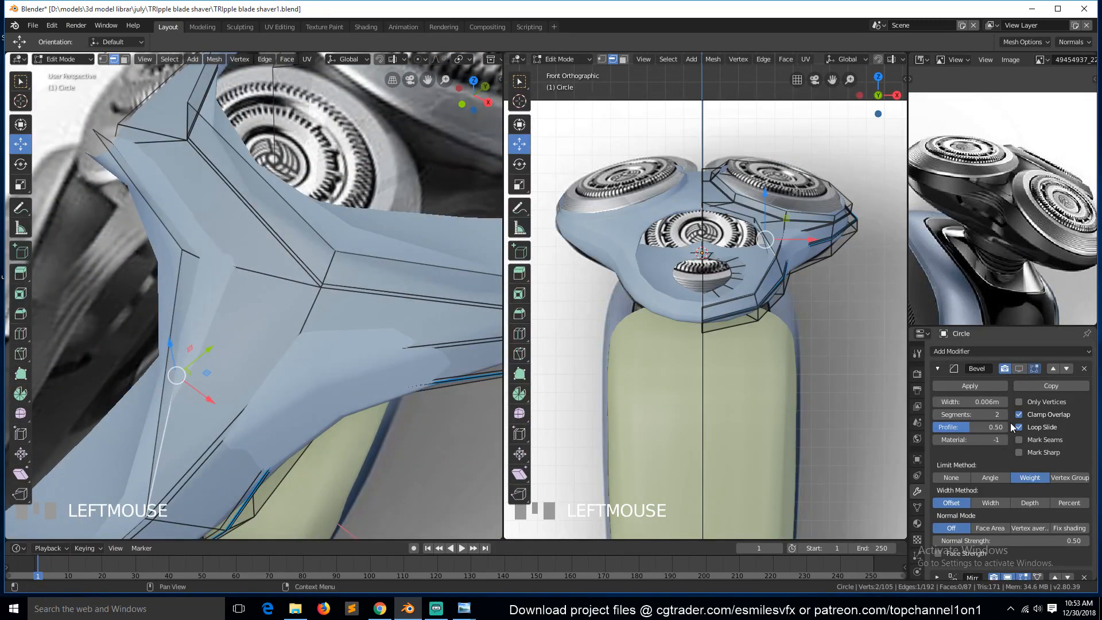
scroll(1022, 491, "down", 5)
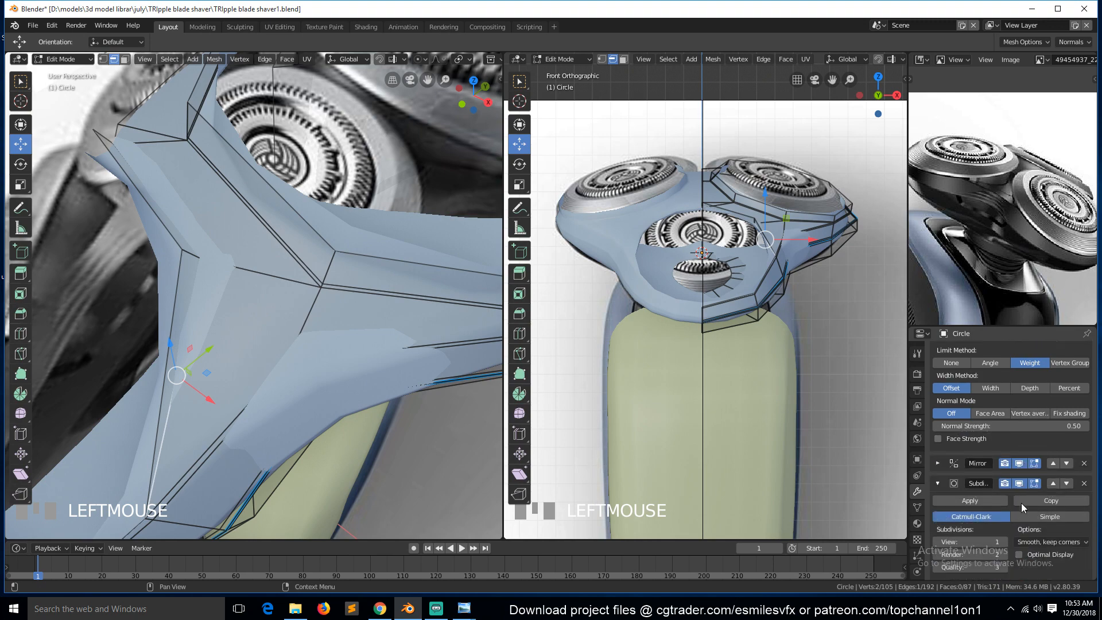
left_click(1020, 484)
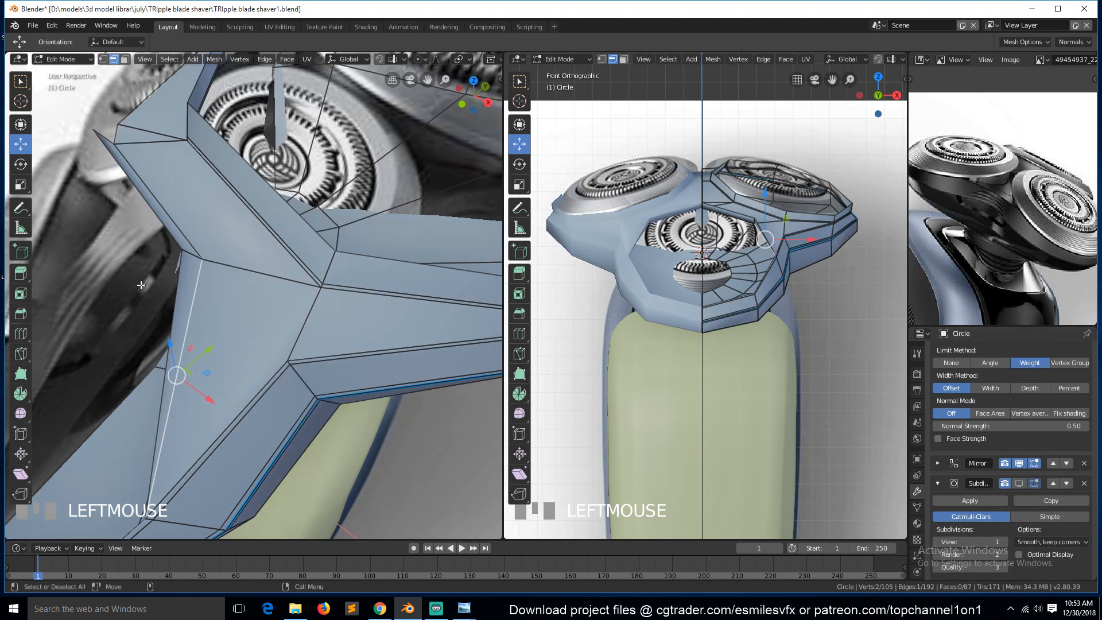
Bevel the selected edge at the notch between the shell's lobes, adding segments.
left_click(167, 207, "alt+shift")
key("shift+grave")
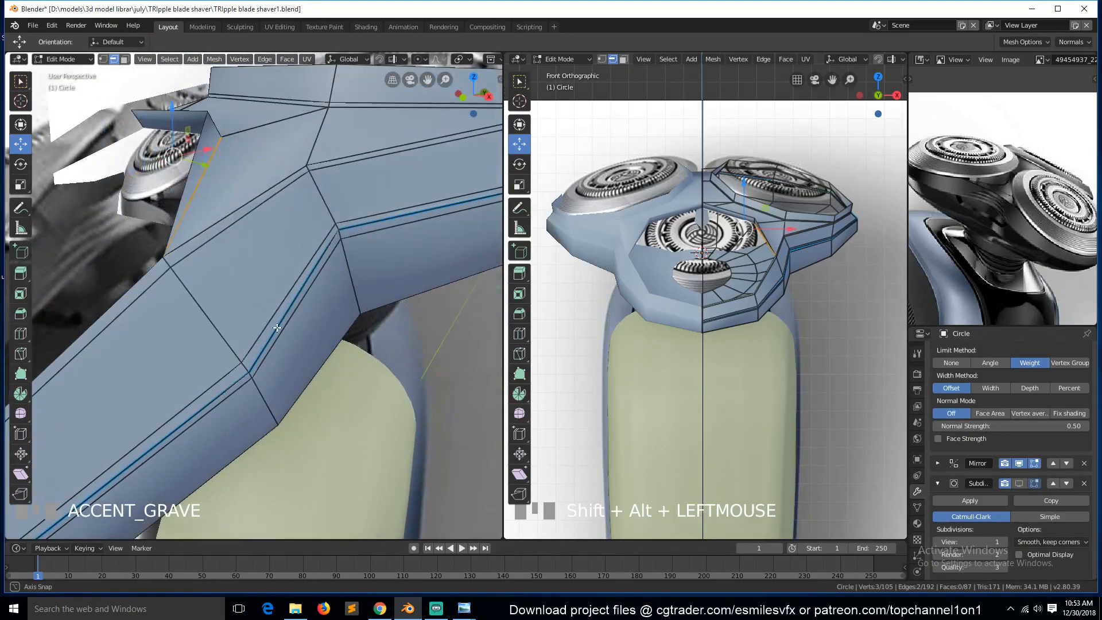
left_click(278, 328)
key("ctrl+b")
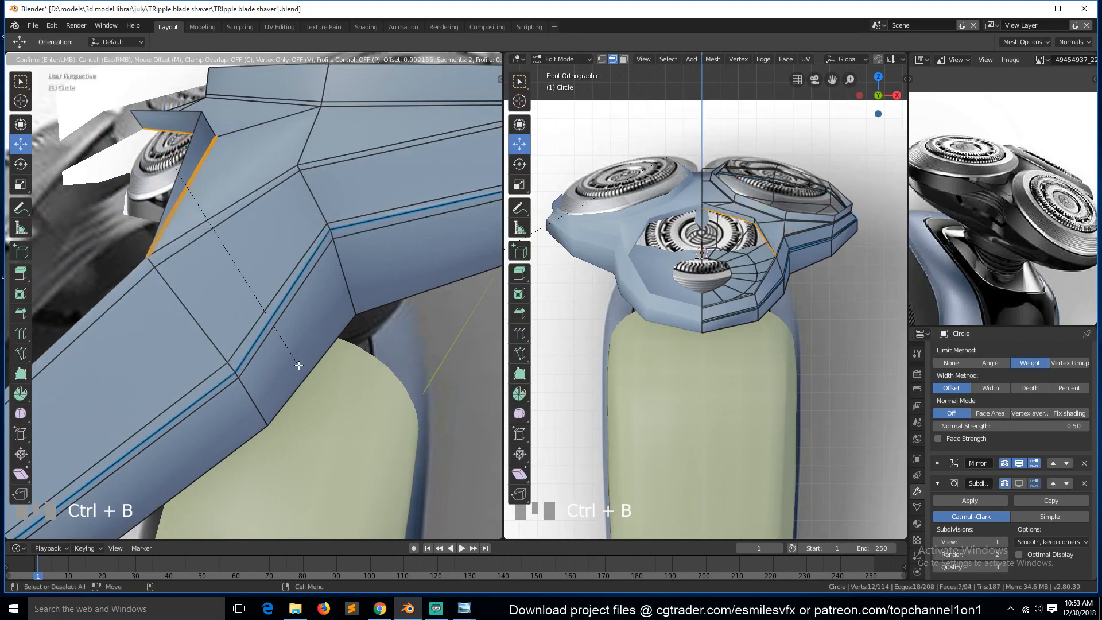
scroll(299, 365, "up", 2)
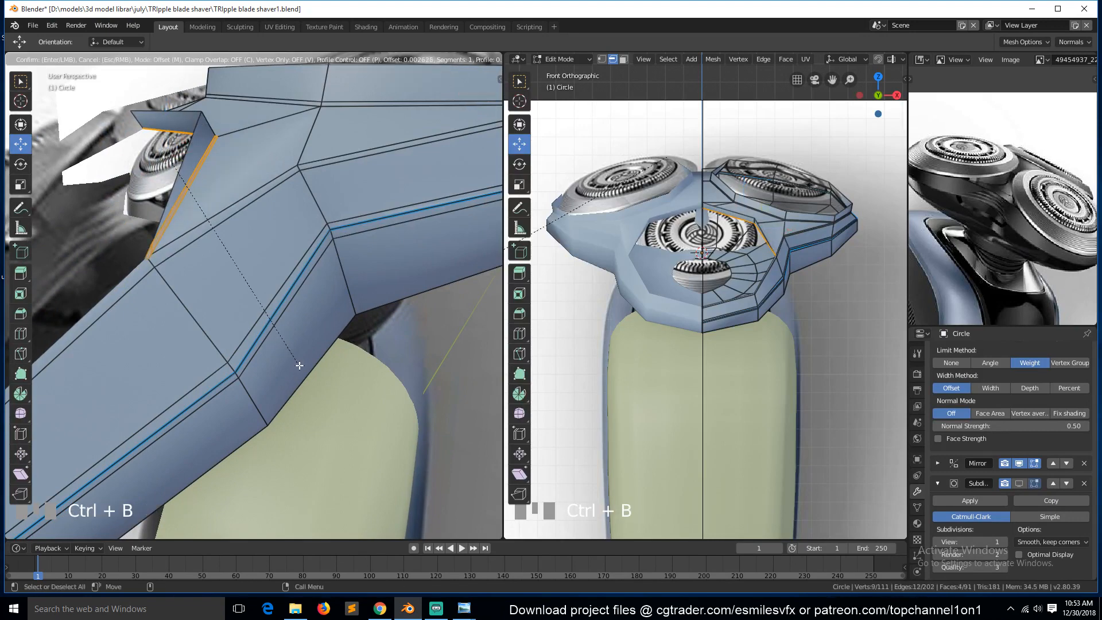
left_click(298, 366)
Return to object mode and show the Subdivision modifier in the viewport again.
key("Tab")
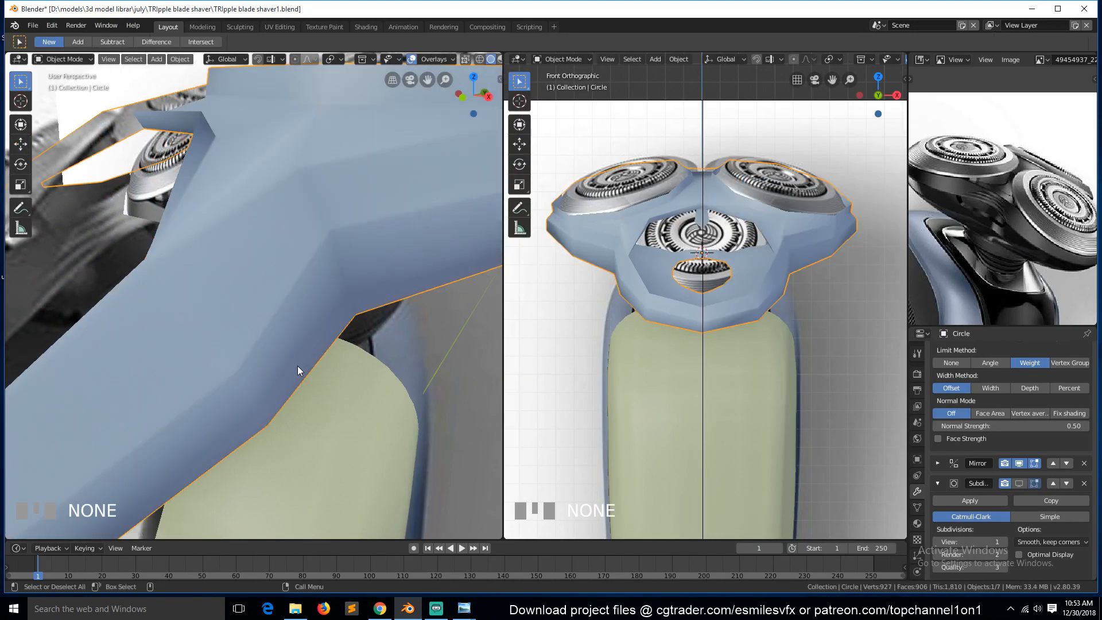
key("KP_3")
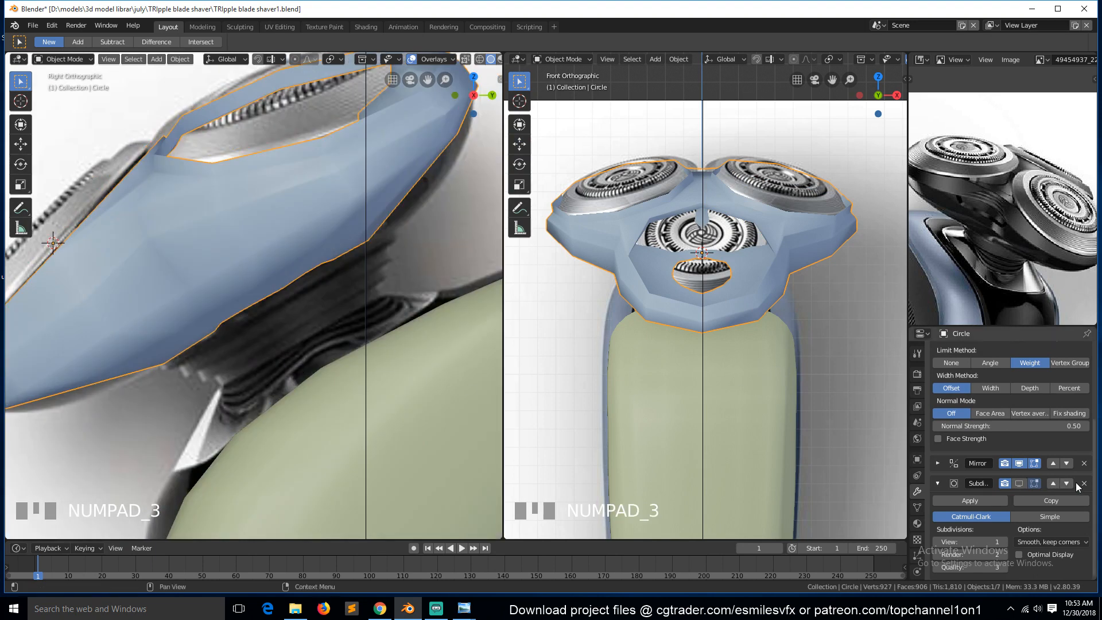
left_click(1019, 483)
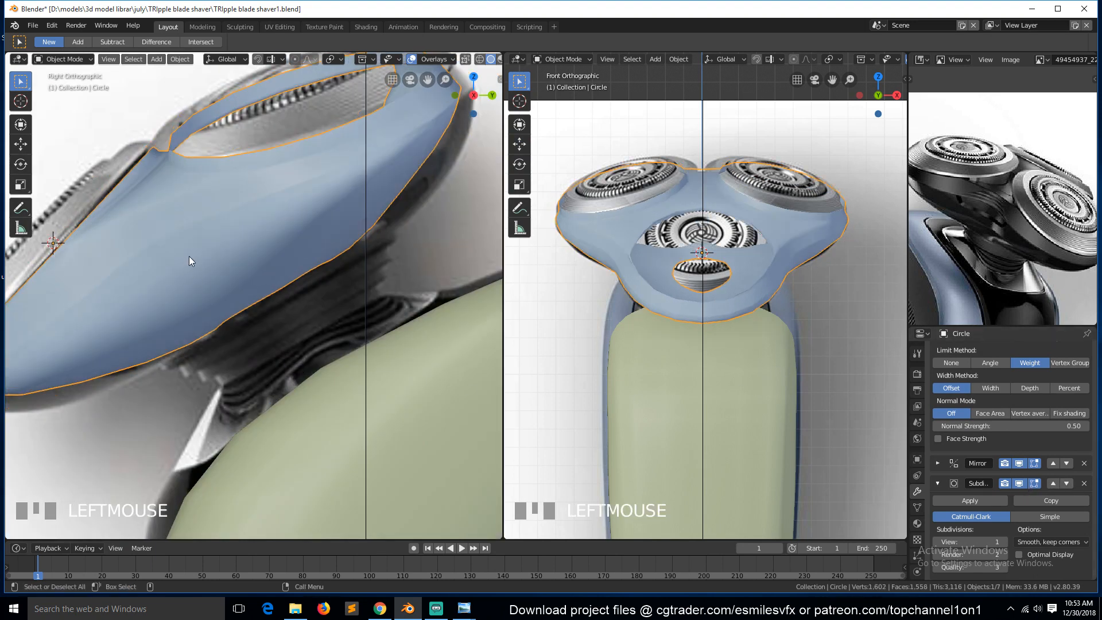
Set the Subdivision modifier's viewport levels to 2.
key("Tab")
key("Tab")
middle_click_drag(147, 246, 225, 280)
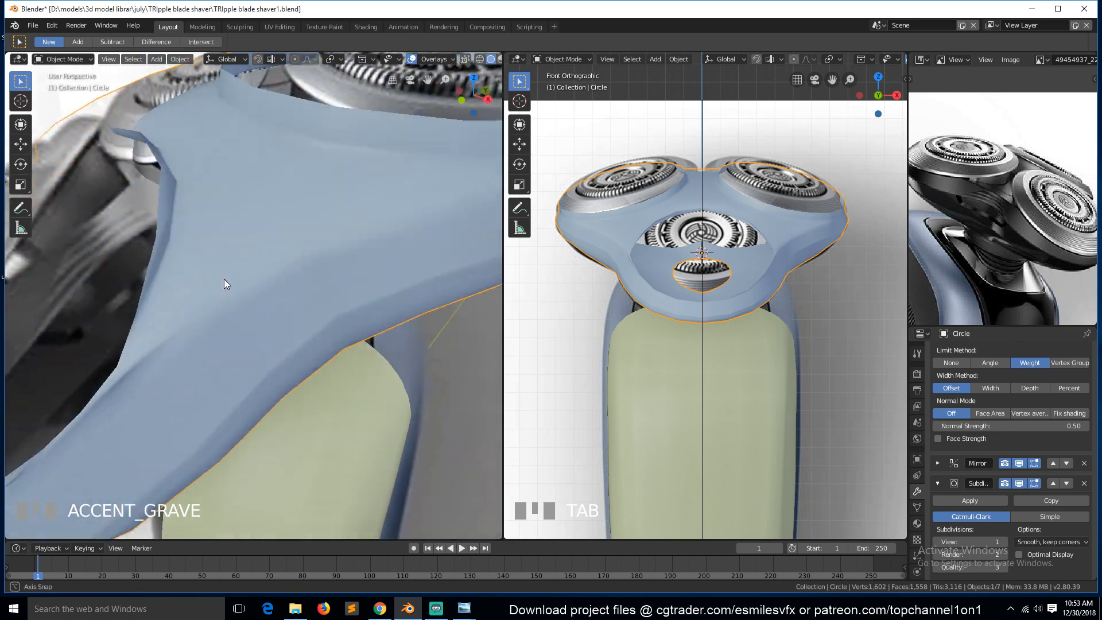
scroll(222, 274, "down", 5)
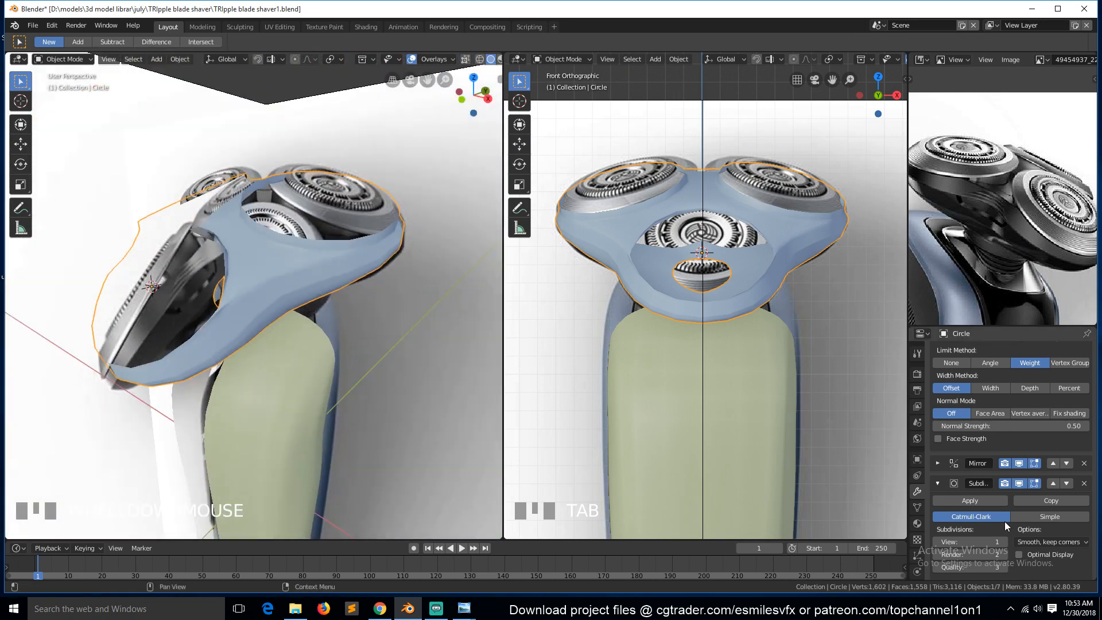
left_click(1004, 541)
Save the file.
scroll(233, 315, "up", 4)
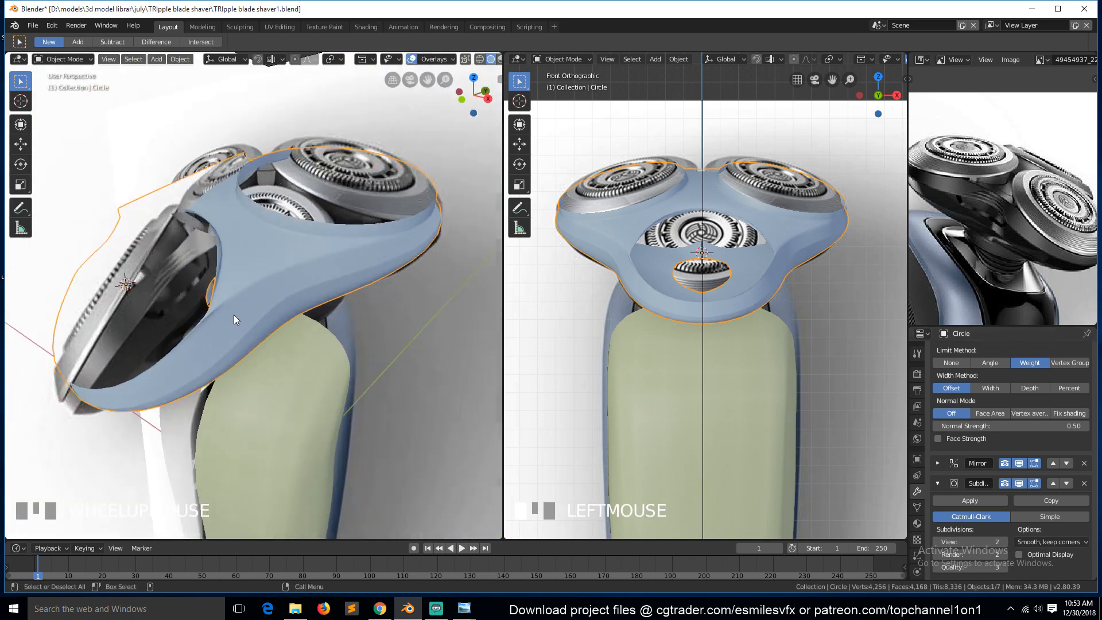
key("KP_1")
key("KP_3")
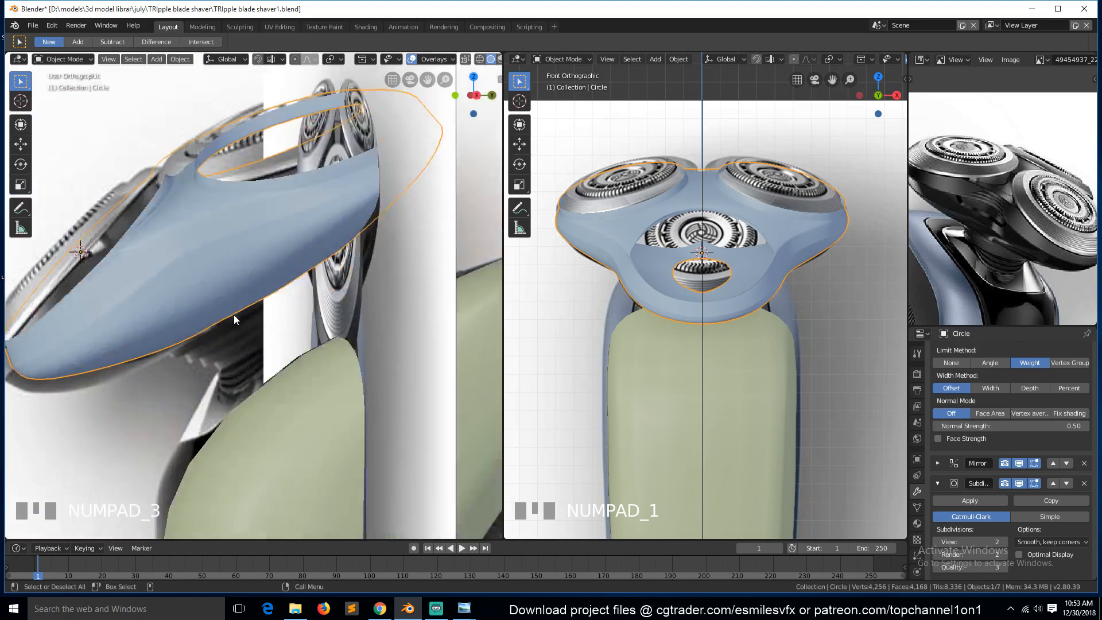
key("ctrl+s")
scroll(277, 240, "up", 2)
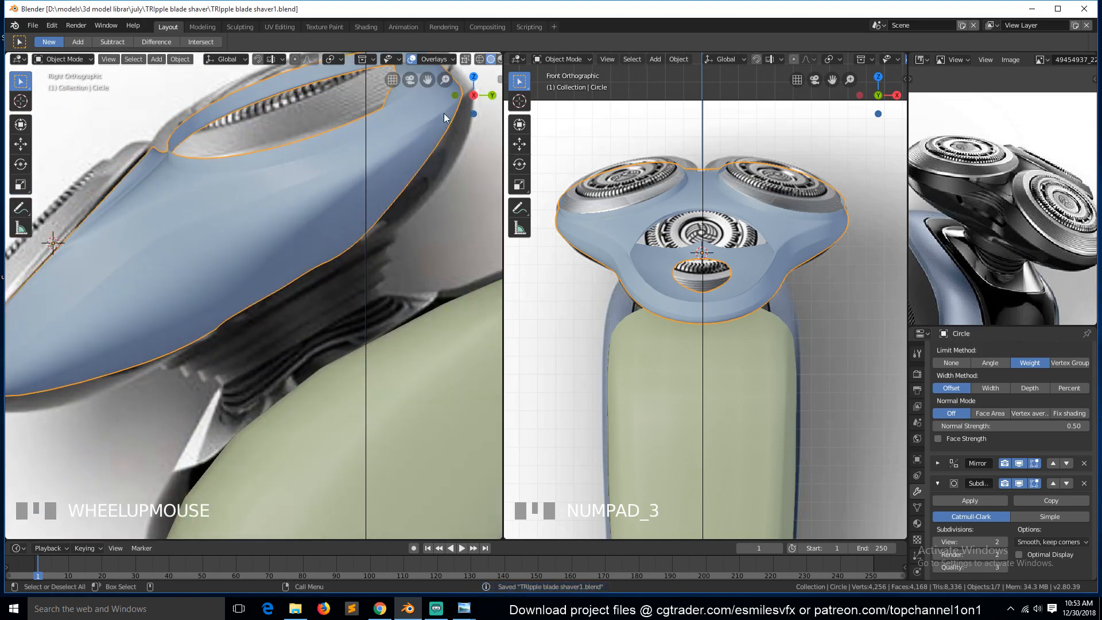
scroll(364, 179, "down", 1)
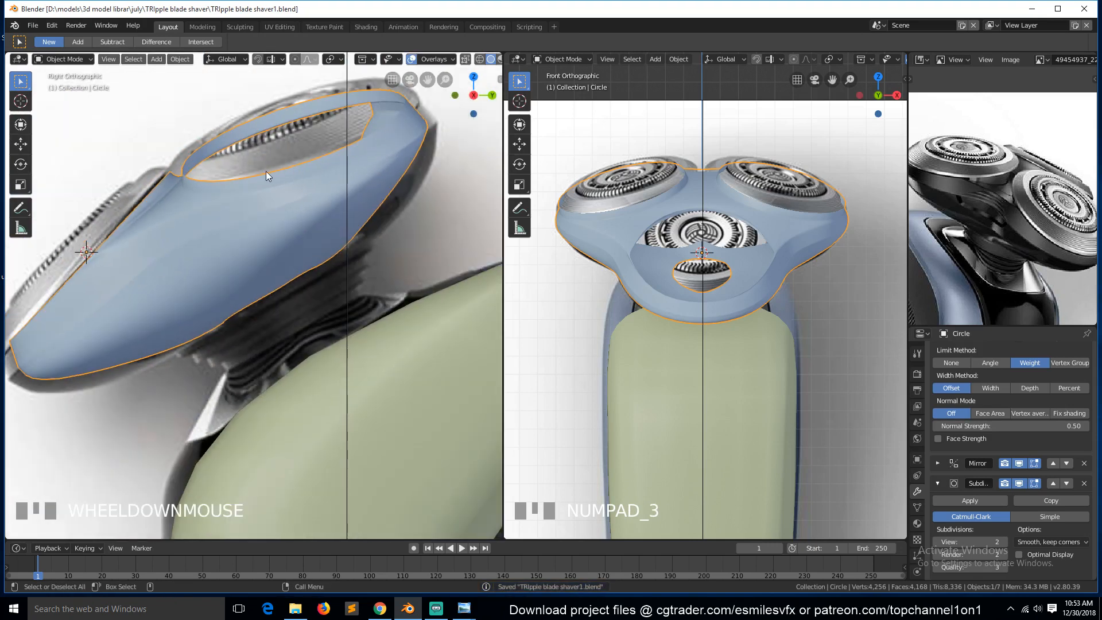
Select the edge loop along the shell's lower side and give it an edge bevel weight.
key("Tab")
key("alt+a")
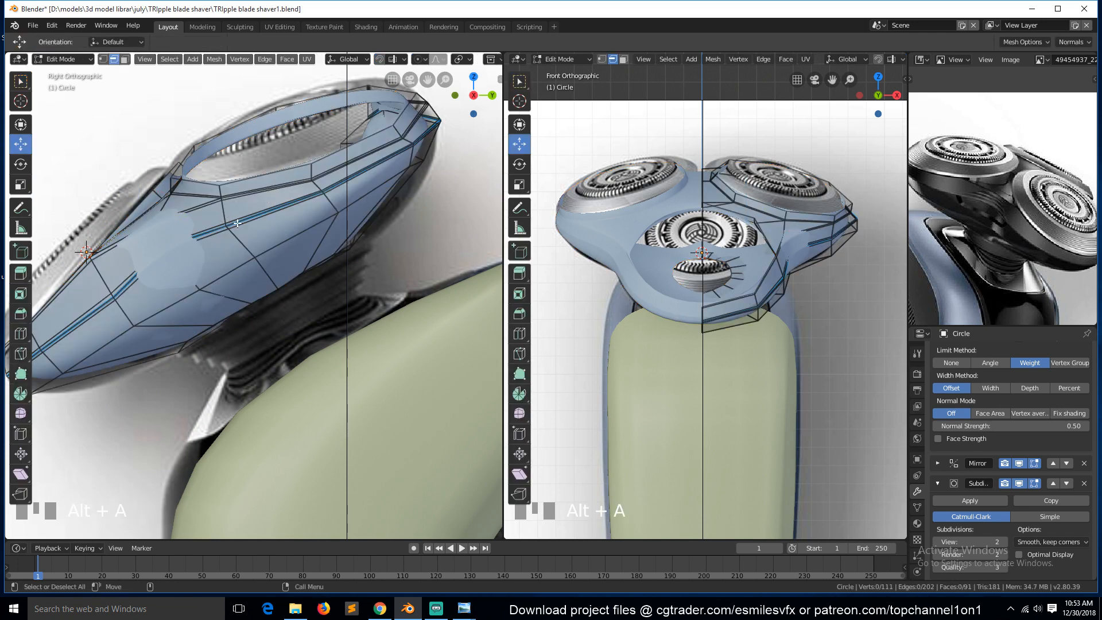
scroll(239, 226, "down", 2)
key("Tab")
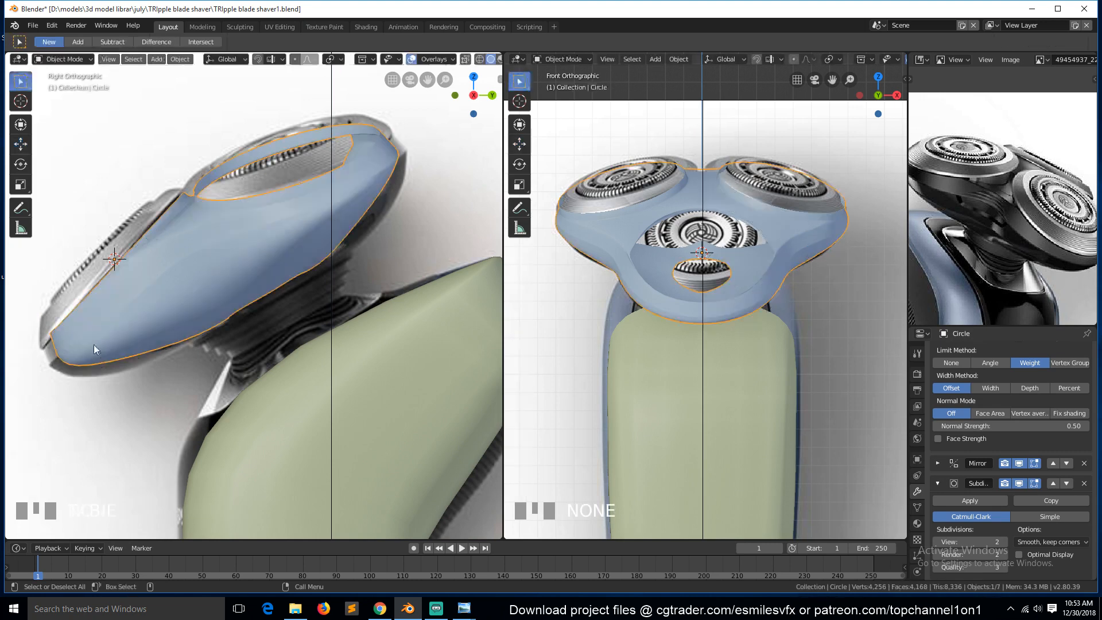
key("Tab")
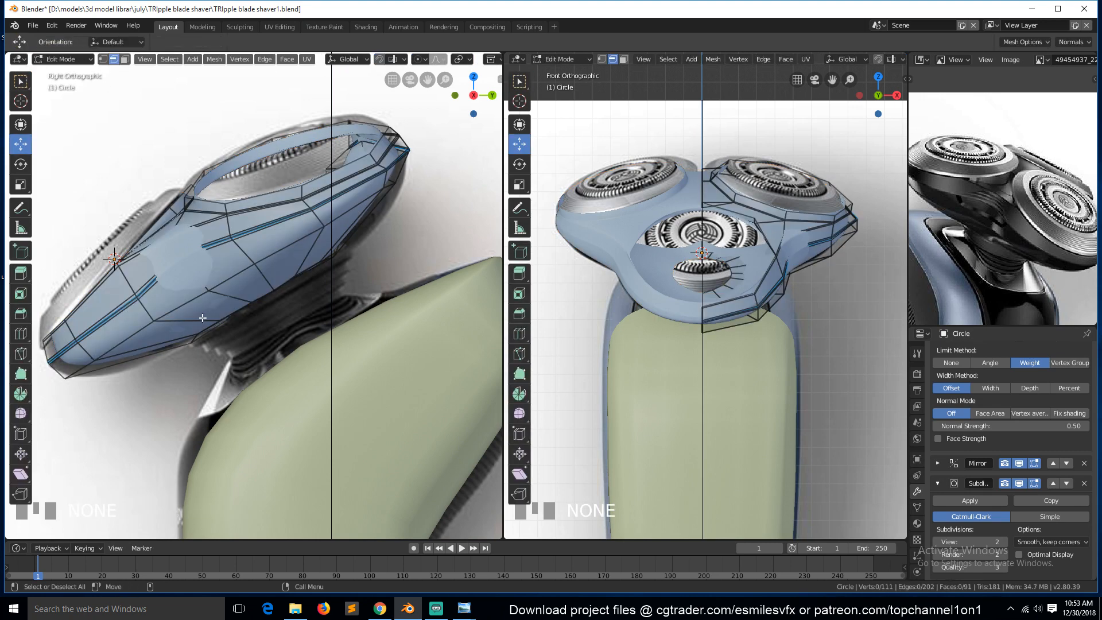
left_click(147, 326, "alt")
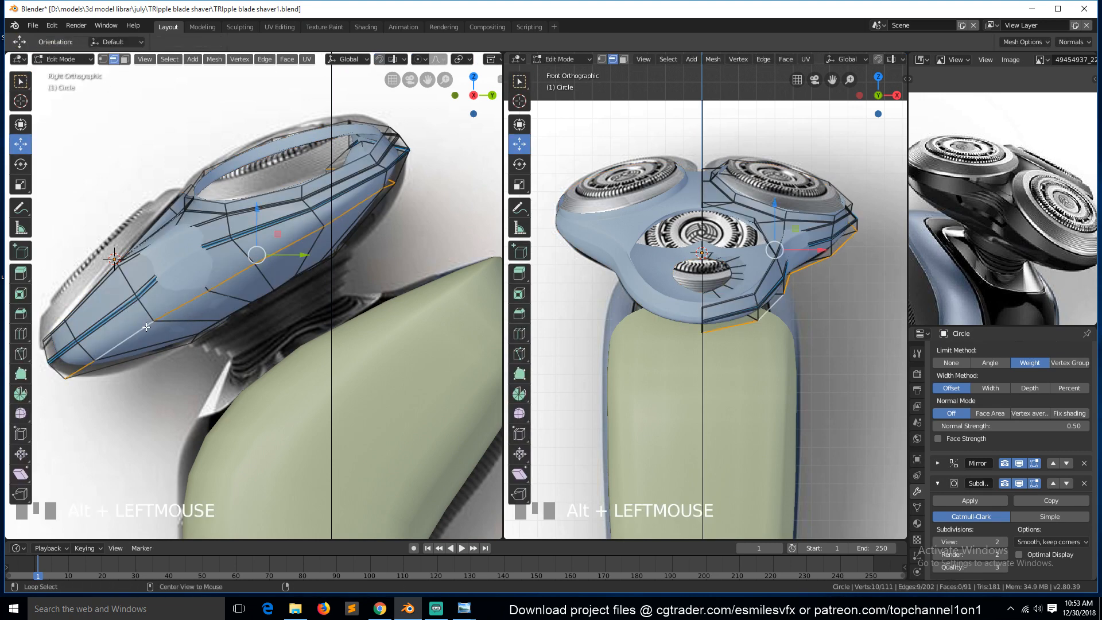
key("ctrl+e")
left_click(284, 360)
left_click(288, 363)
key("Tab")
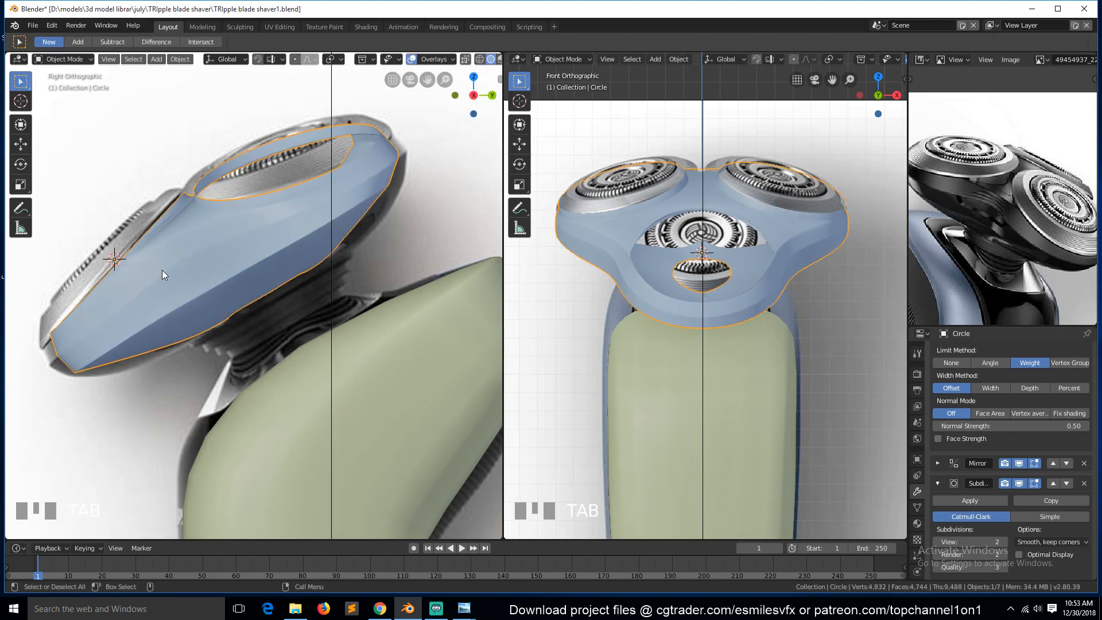
Delete two edge loops running along the shell's upper side.
key("Tab")
left_click(204, 244, "alt")
key("x")
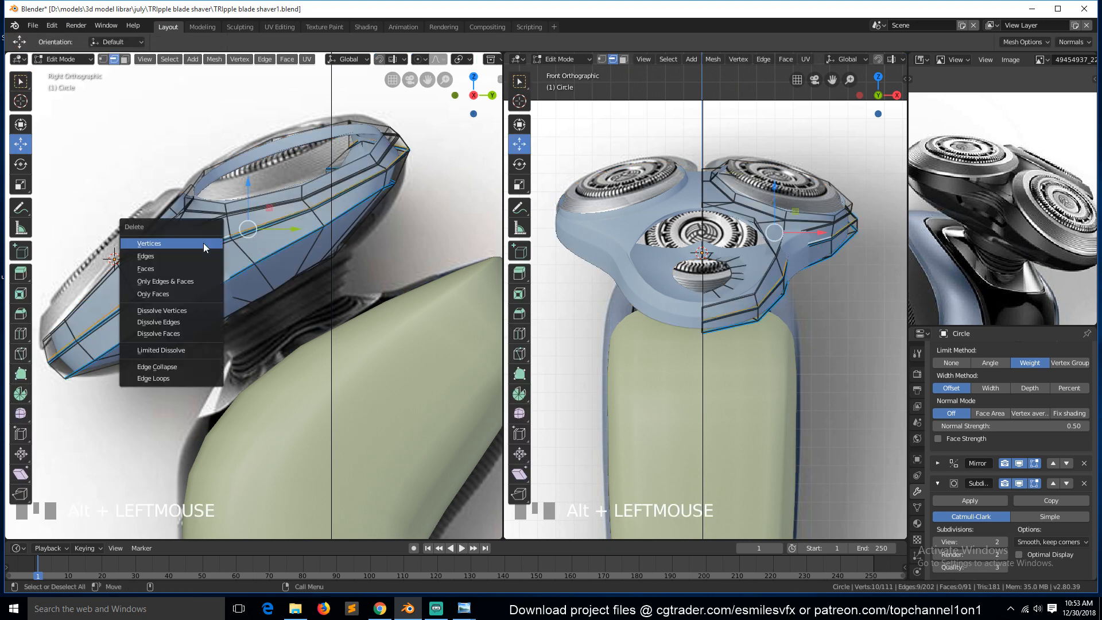
left_click(198, 375)
left_click(231, 243, "alt")
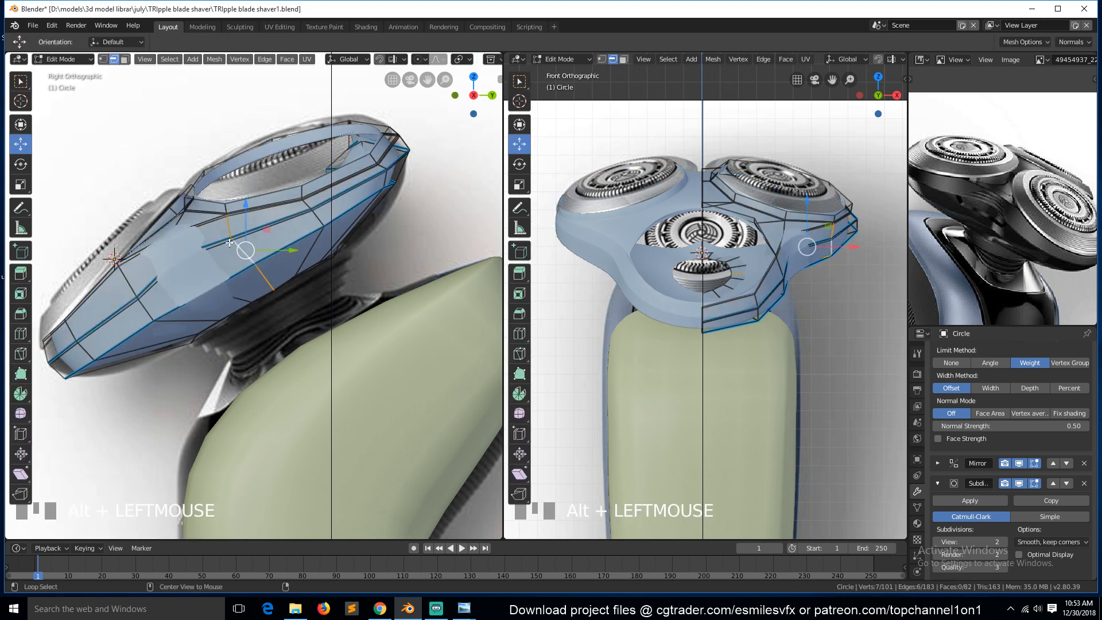
key("x")
left_click(211, 245)
key("Tab")
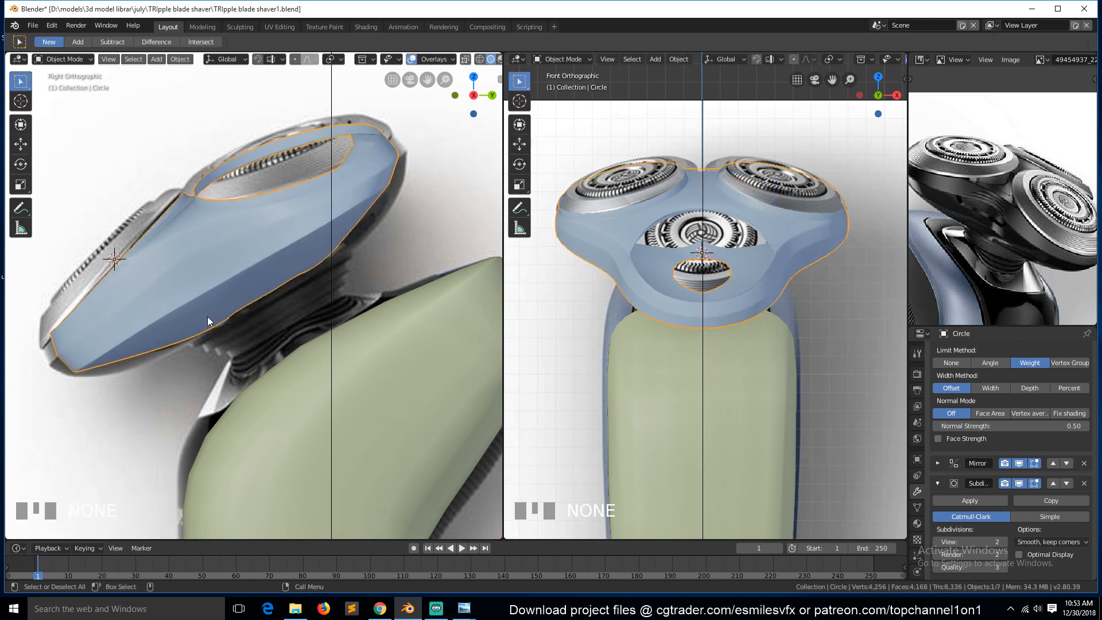
Save the file and return to edit mode on the shell.
scroll(272, 275, "up", 2)
key("ctrl+s")
middle_click_drag(272, 270, 323, 227)
key("Tab")
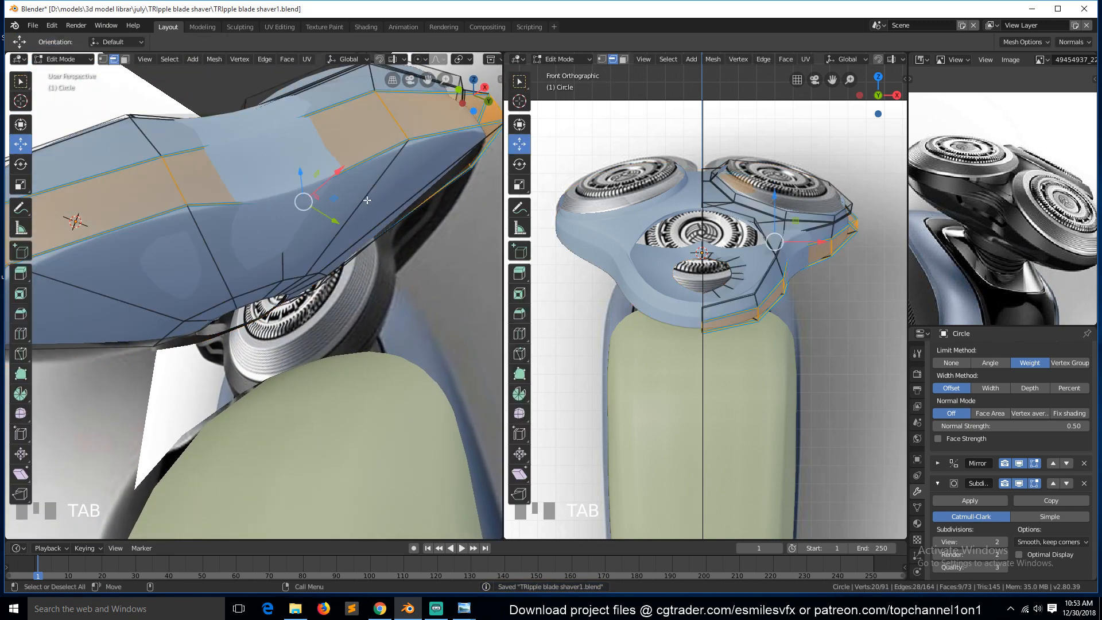
Select an edge loop on the shell's side and lower its edge bevel weight with factors of -0.532 and -0.748.
left_click(377, 150, "alt")
key("ctrl+e")
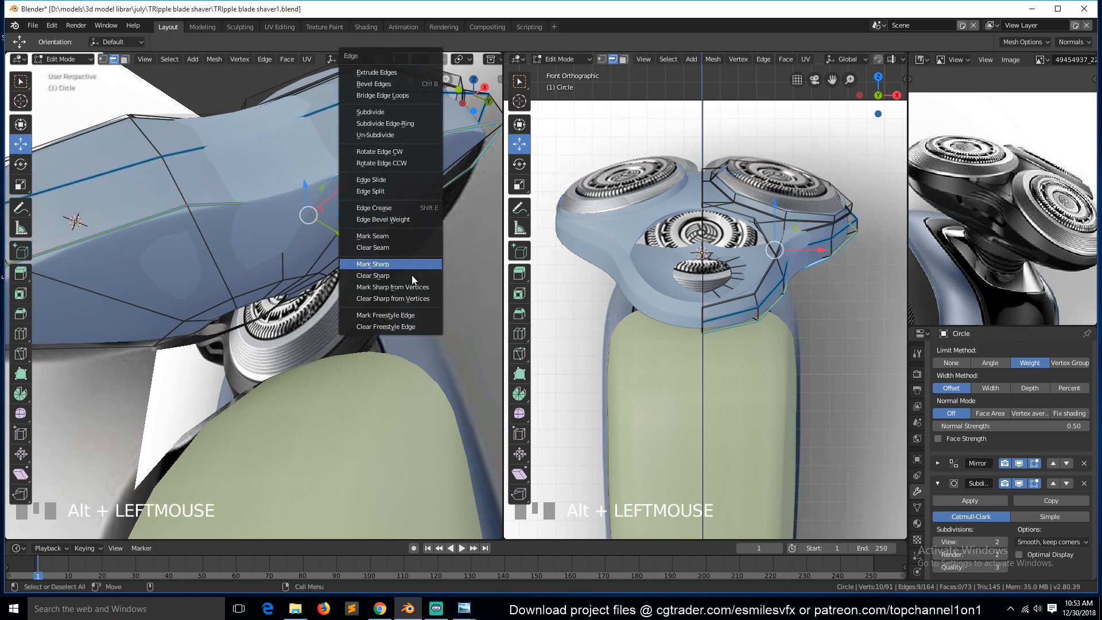
left_click(425, 220)
left_click(290, 184)
key("ctrl+e")
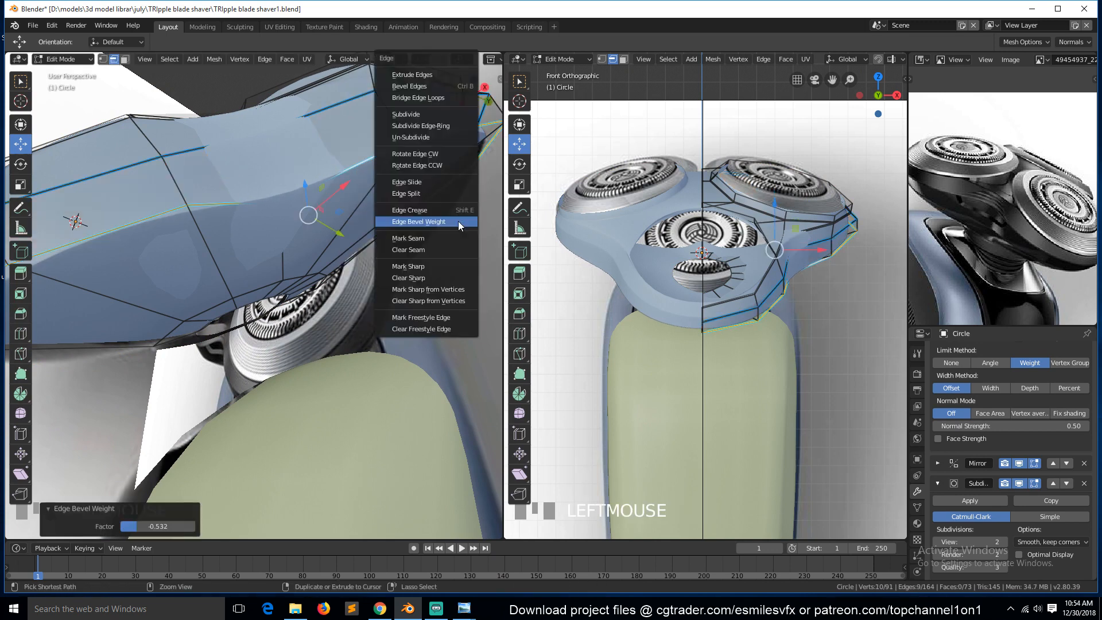
left_click(459, 222)
left_click(421, 270)
Bevel the selected edge loop with 2 segments.
key("ctrl+b")
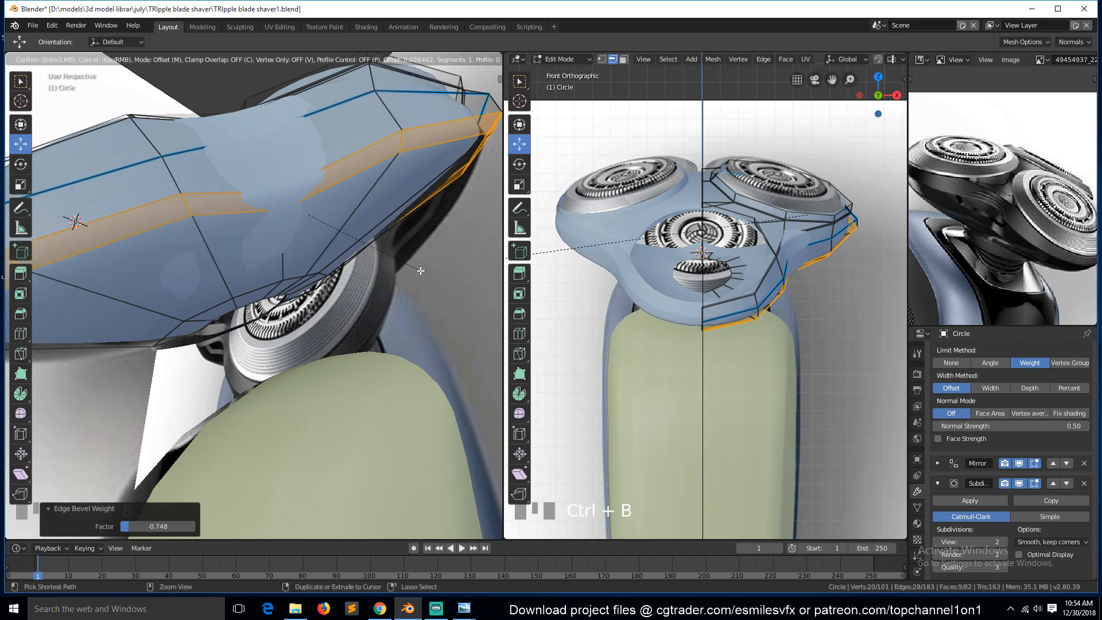
scroll(420, 269, "up", 1)
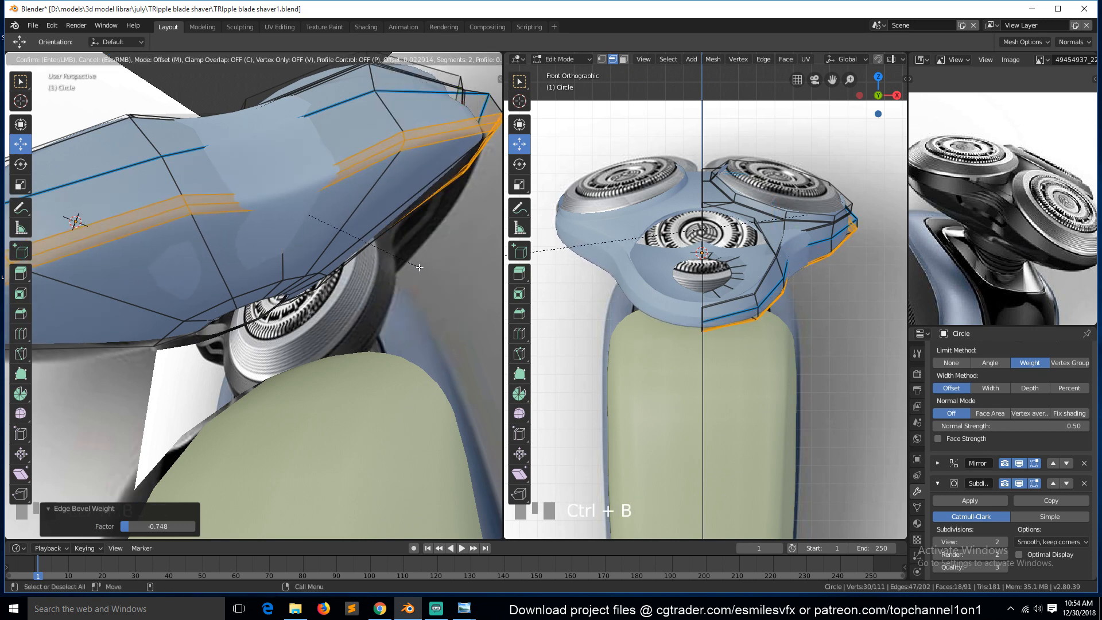
left_click(416, 264)
Leave edit mode, view the shell from the right side and save the file.
key("Tab")
key("grave")
middle_click_drag(410, 262, 439, 297)
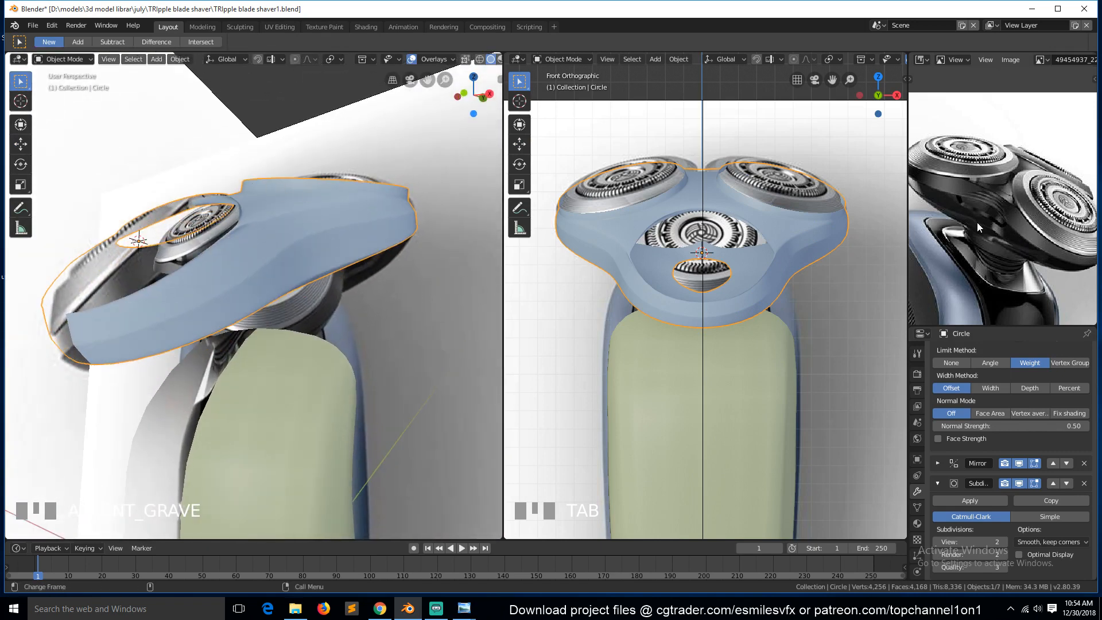
key("Home")
scroll(959, 267, "up", 3)
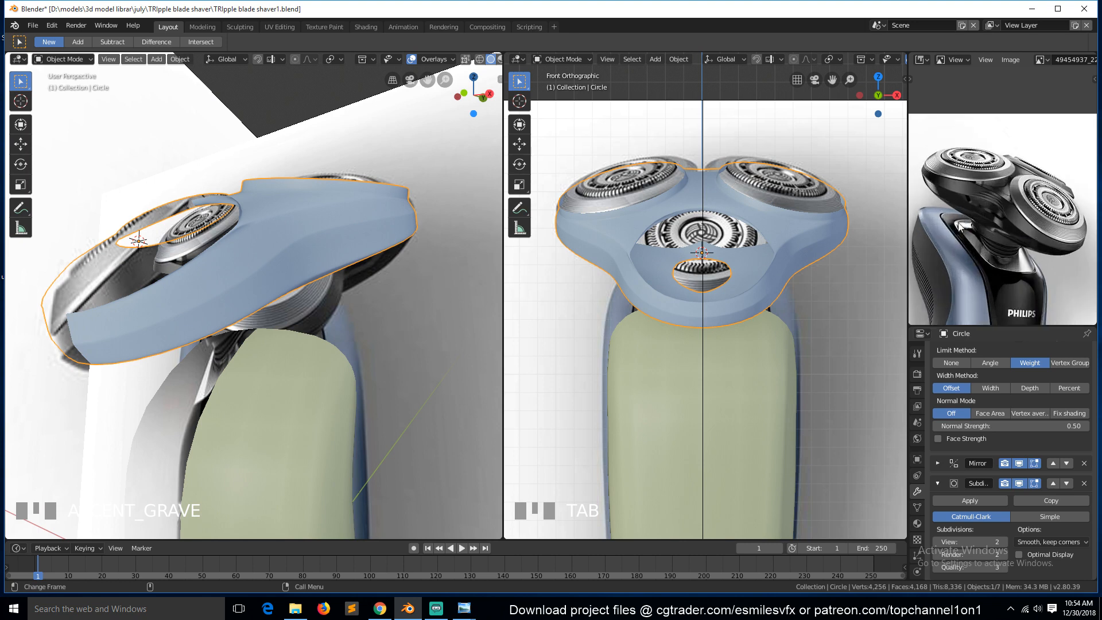
key("KP_3")
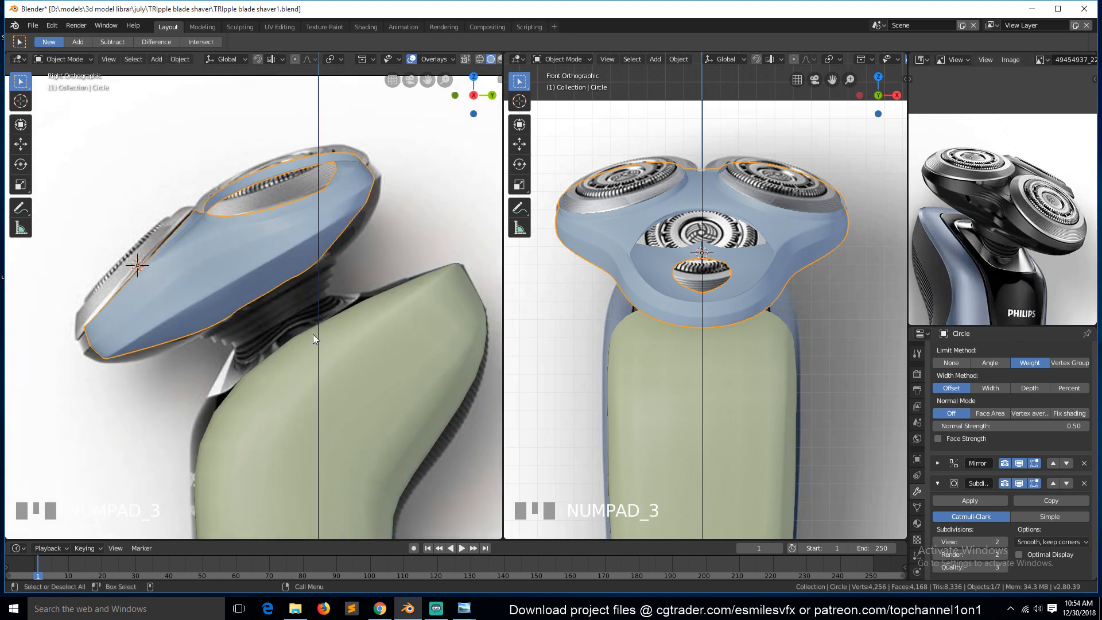
key("ctrl+s")
key("Tab")
key("Tab")
middle_click_drag(254, 215, 308, 285)
key("KP_3")
scroll(310, 278, "up", 4)
key("ctrl+s")
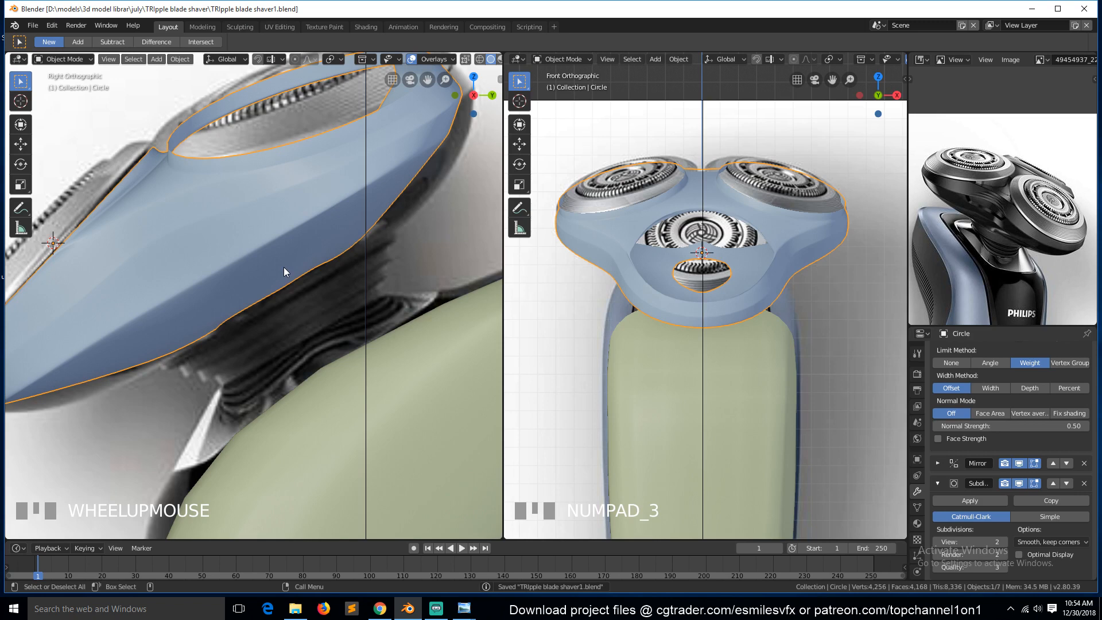
scroll(287, 265, "down", 3)
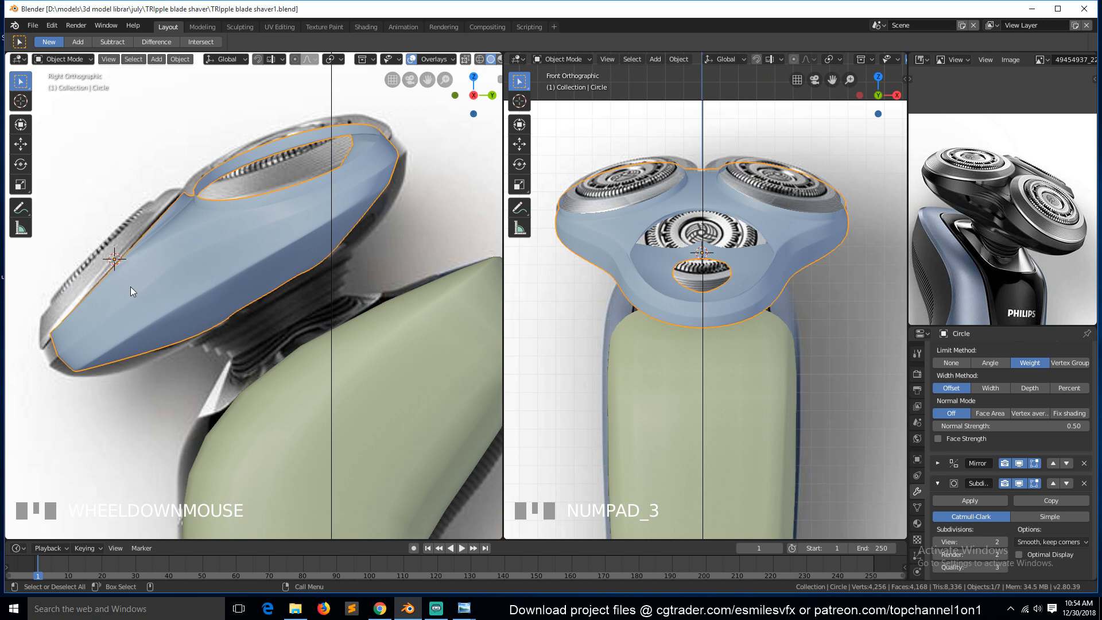
Select two edge loops along the shell's lower side in vertex mode.
key("Tab")
scroll(156, 284, "up", 2)
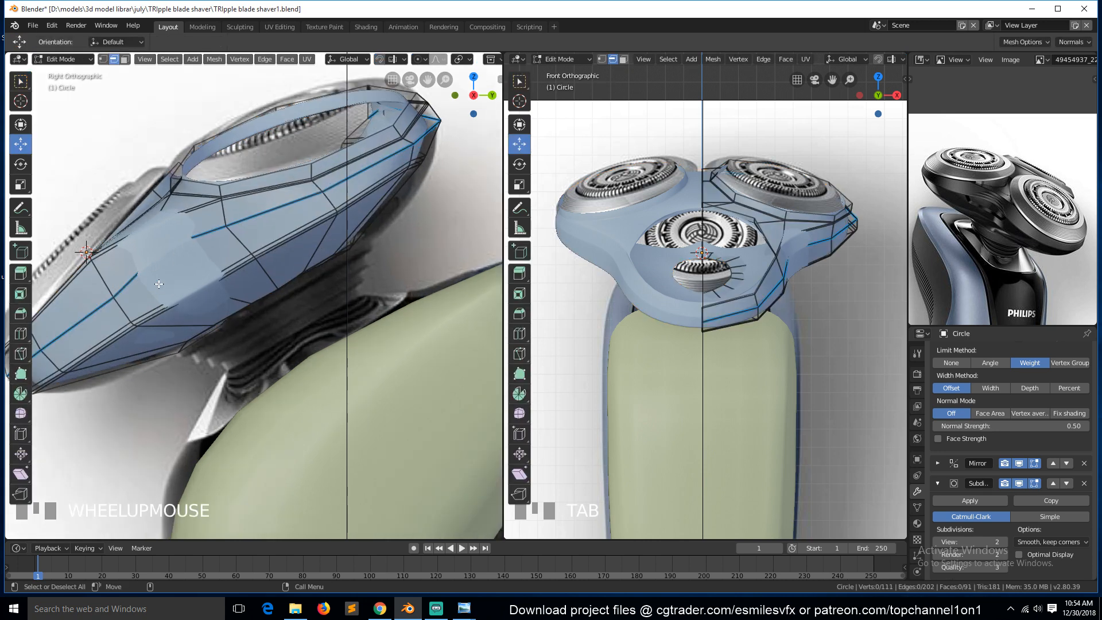
key("alt+a")
key("1")
scroll(148, 279, "down", 2)
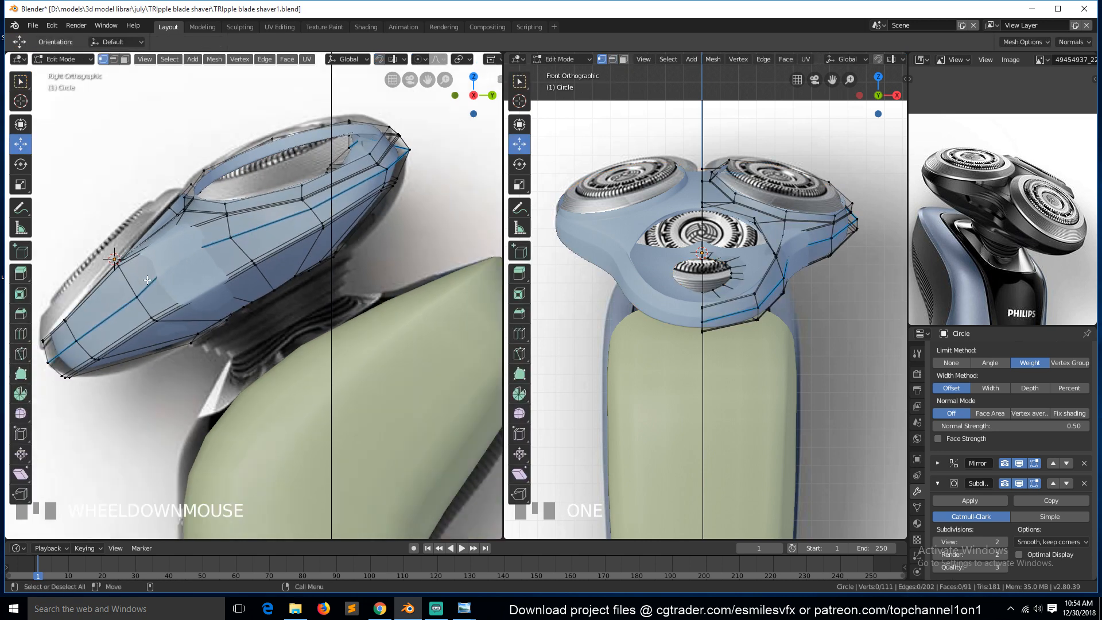
scroll(142, 335, "up", 1)
key("alt+a")
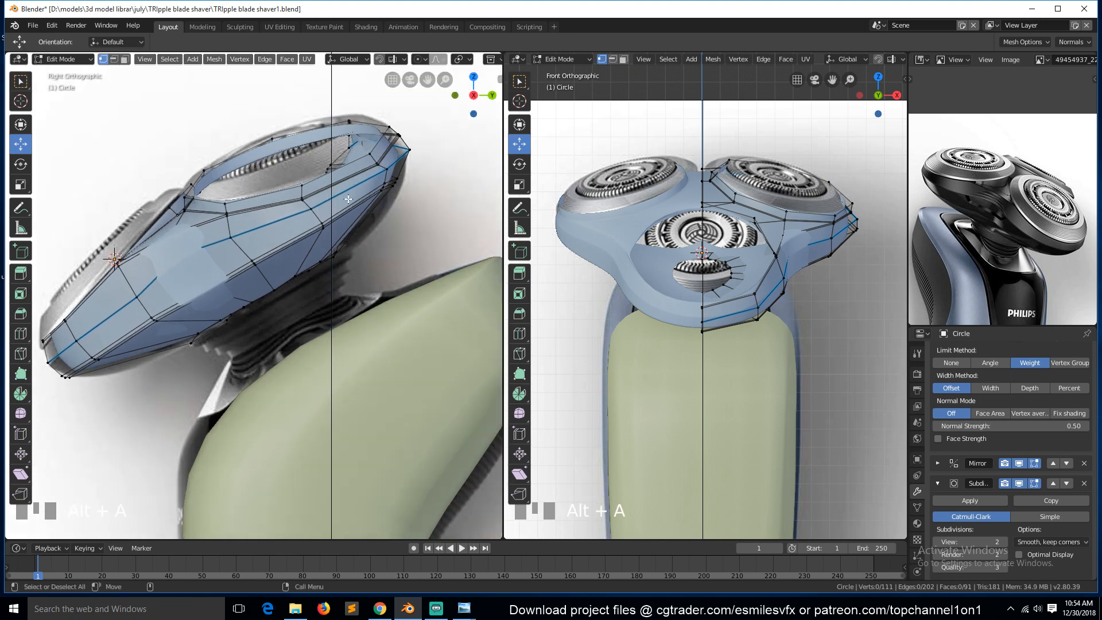
scroll(313, 232, "up", 2)
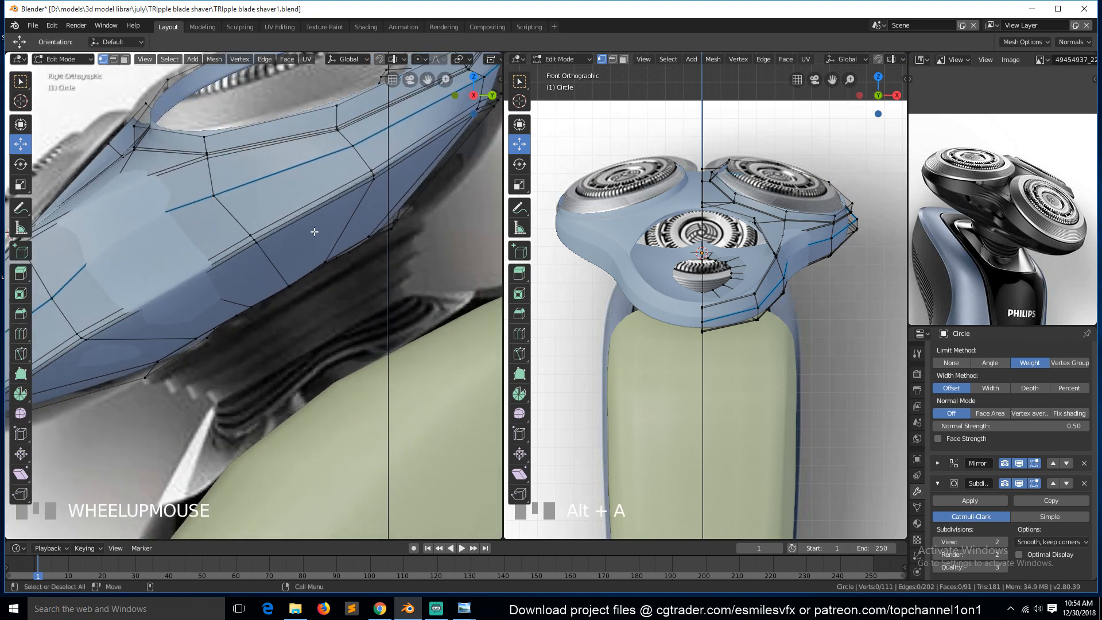
left_click(276, 222, "alt")
left_click(284, 228, "alt+shift")
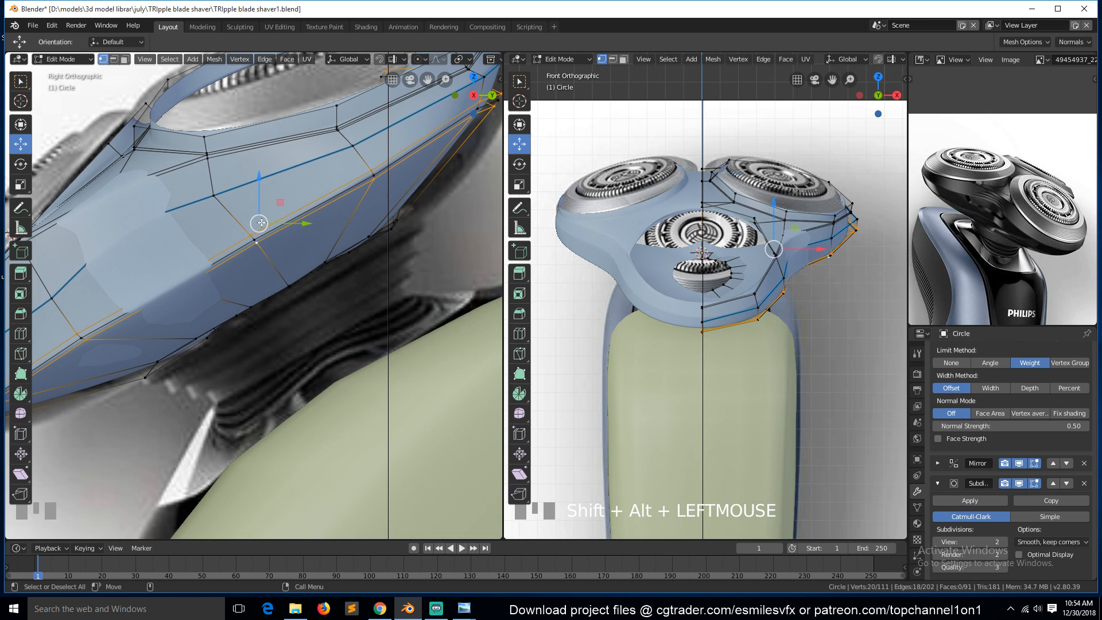
Try applying the Bevel modifier on the shell and undo the change.
key("Tab")
scroll(1014, 380, "up", 5)
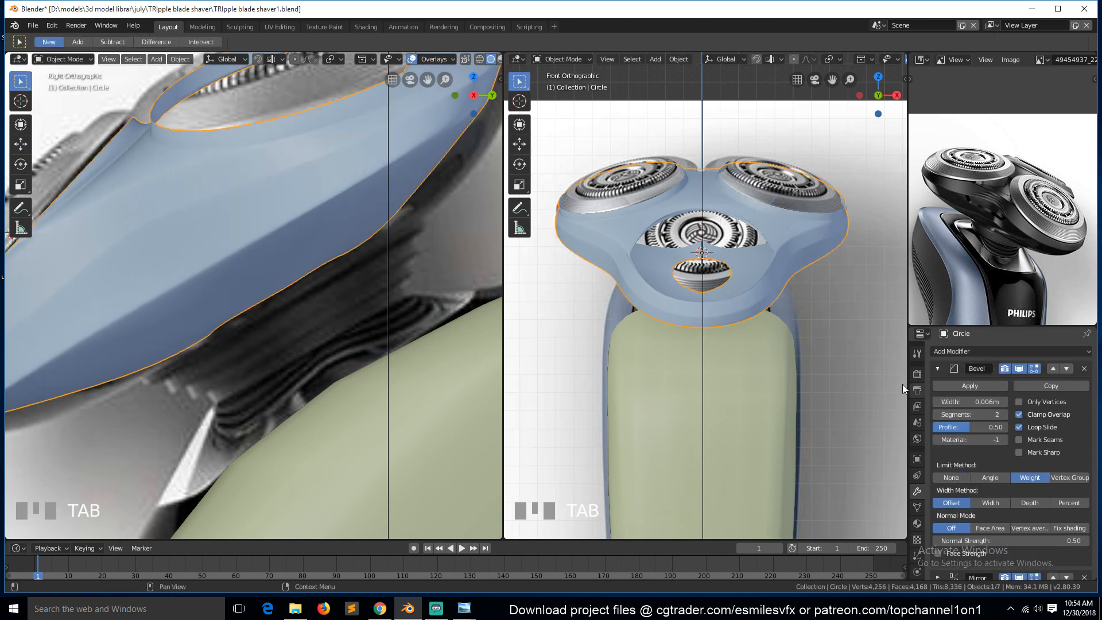
left_click(979, 386)
key("Tab")
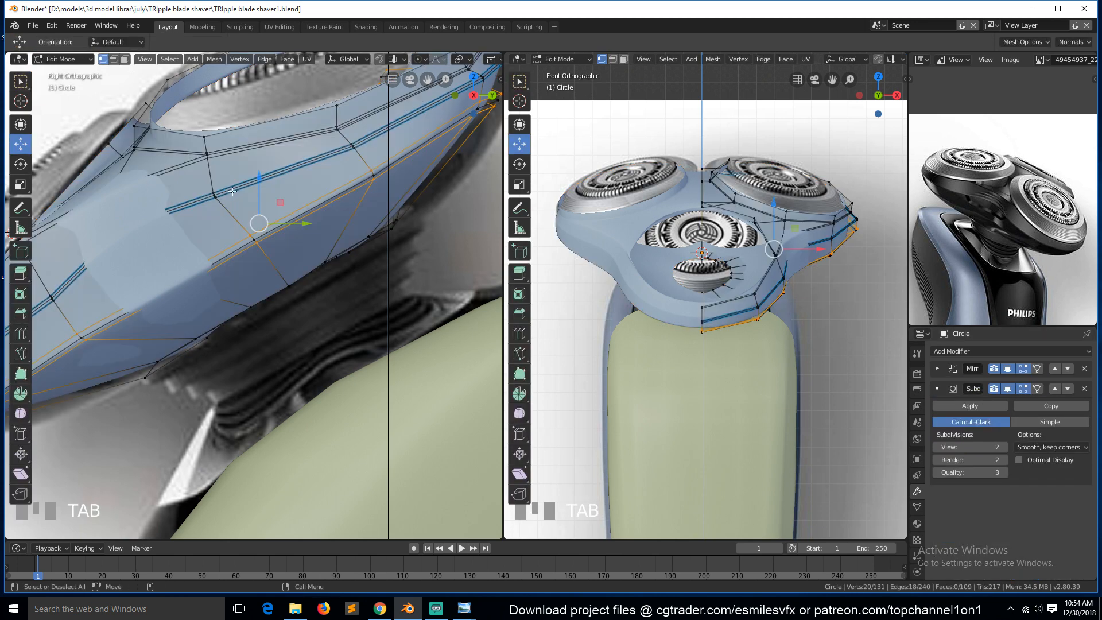
left_click(327, 157, "alt")
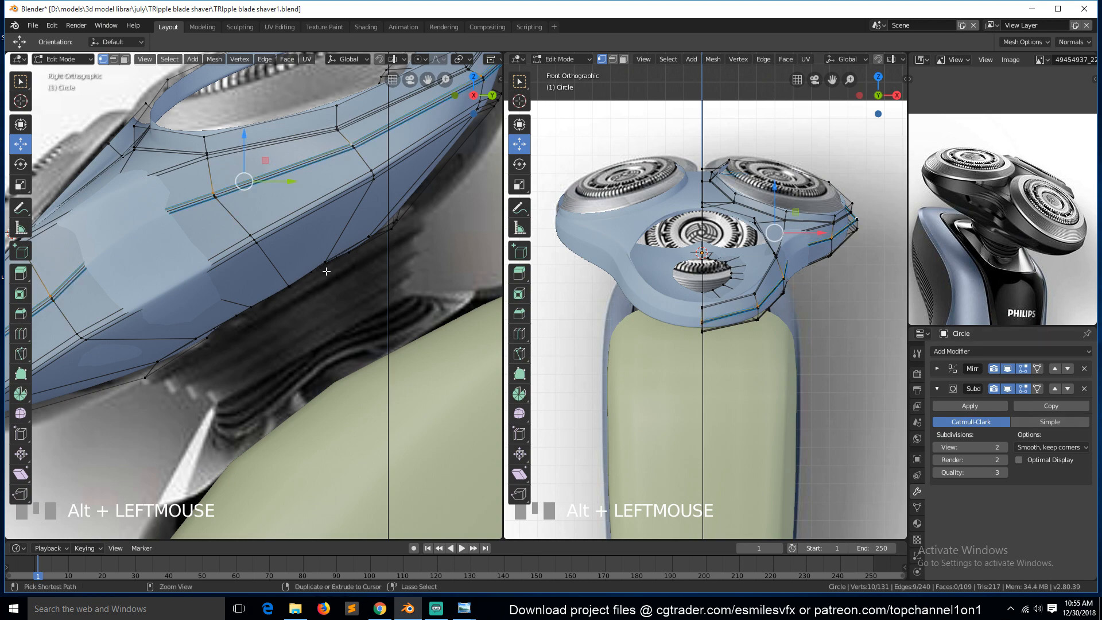
key("ctrl+z")
key("ctrl+z")
key("ctrl+z")
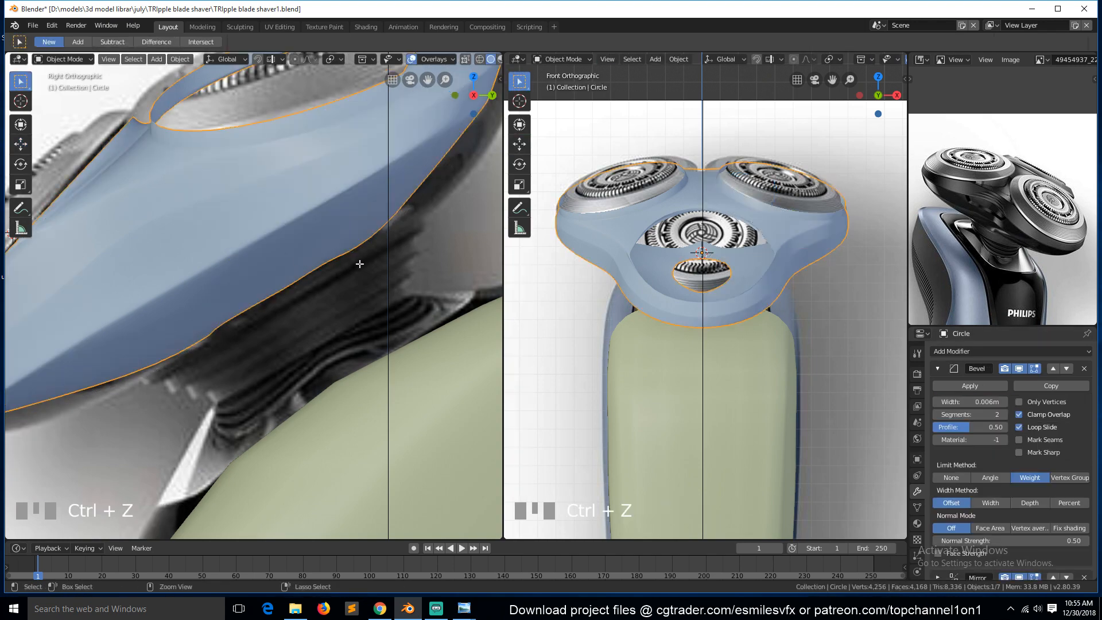
Check an edge loop on the shell's side, leave edit mode and save the file.
key("alt+a")
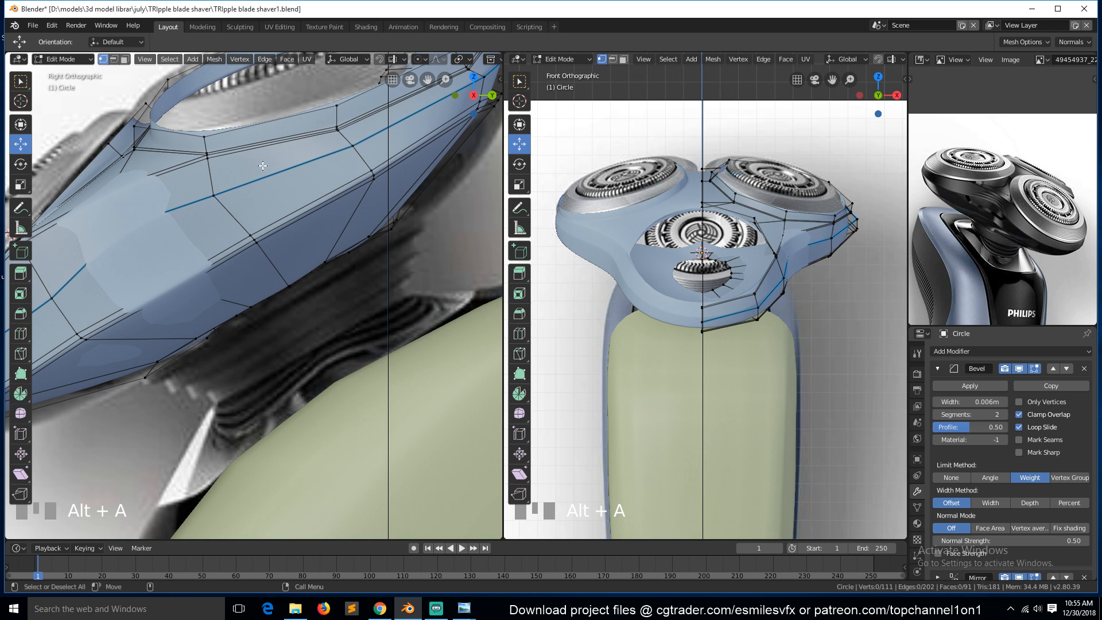
left_click(269, 182)
left_click(270, 182, "alt")
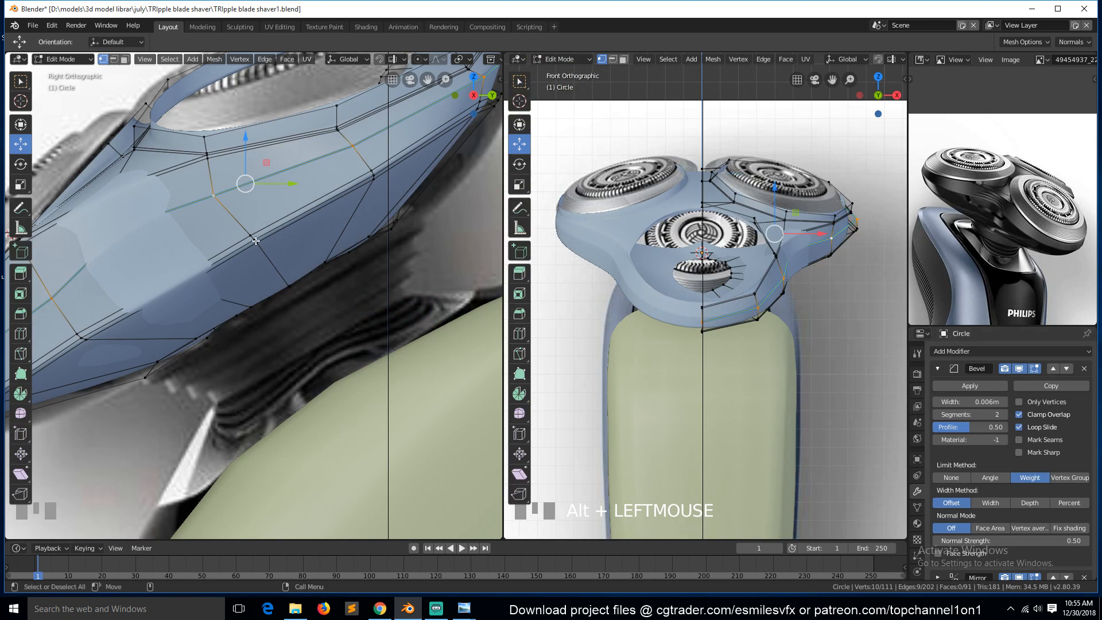
key("alt+a")
key("Tab")
key("Tab")
key("ctrl+s")
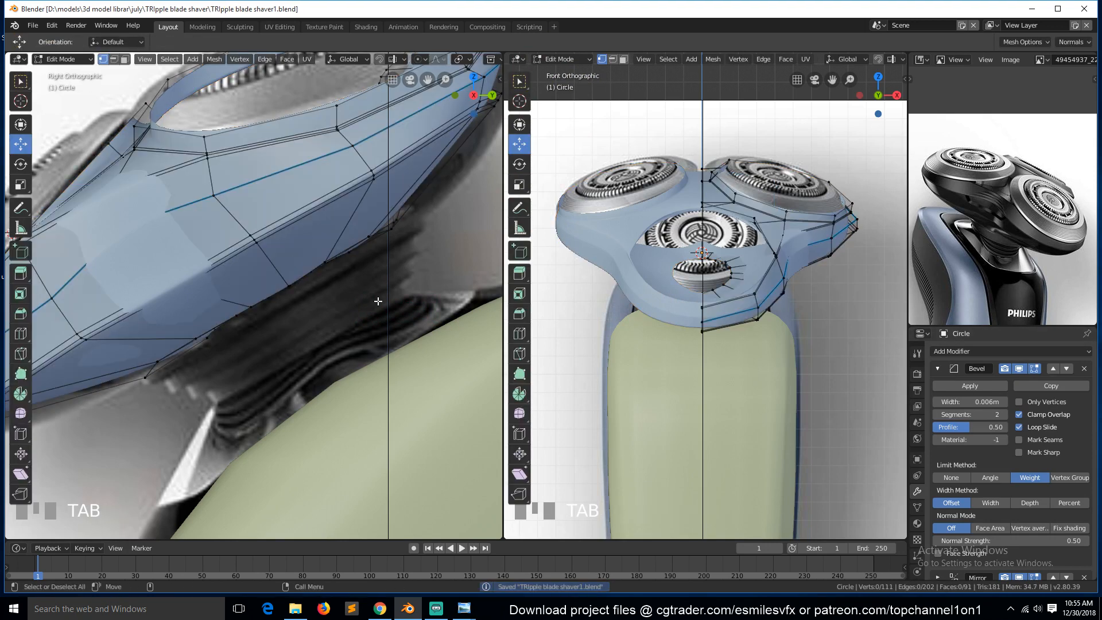
key("Tab")
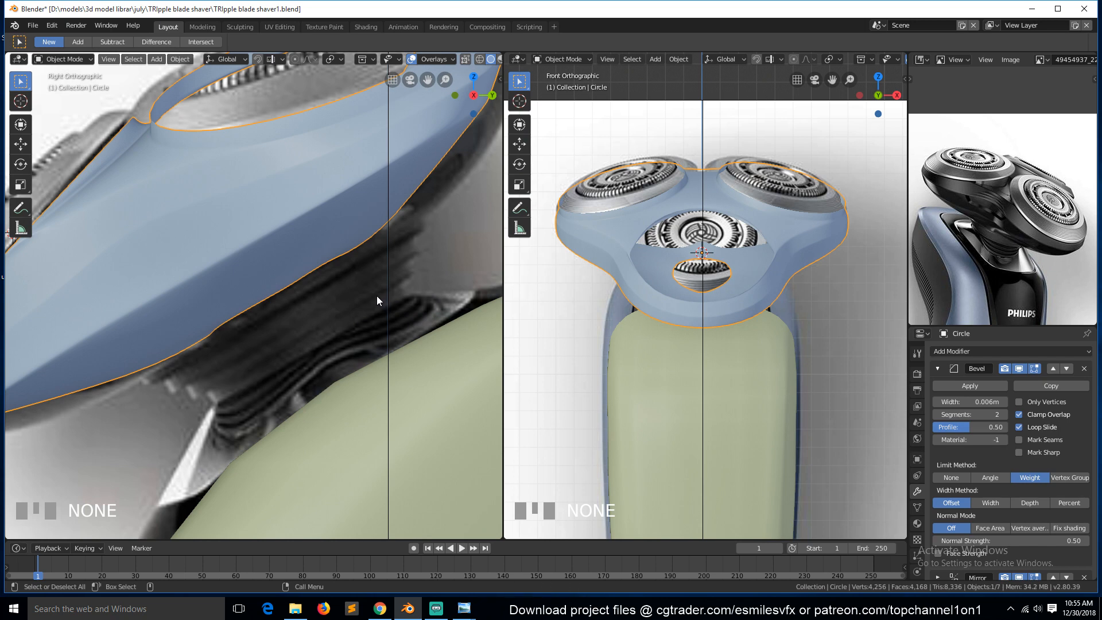
scroll(376, 295, "up", 5)
key("ctrl+s")
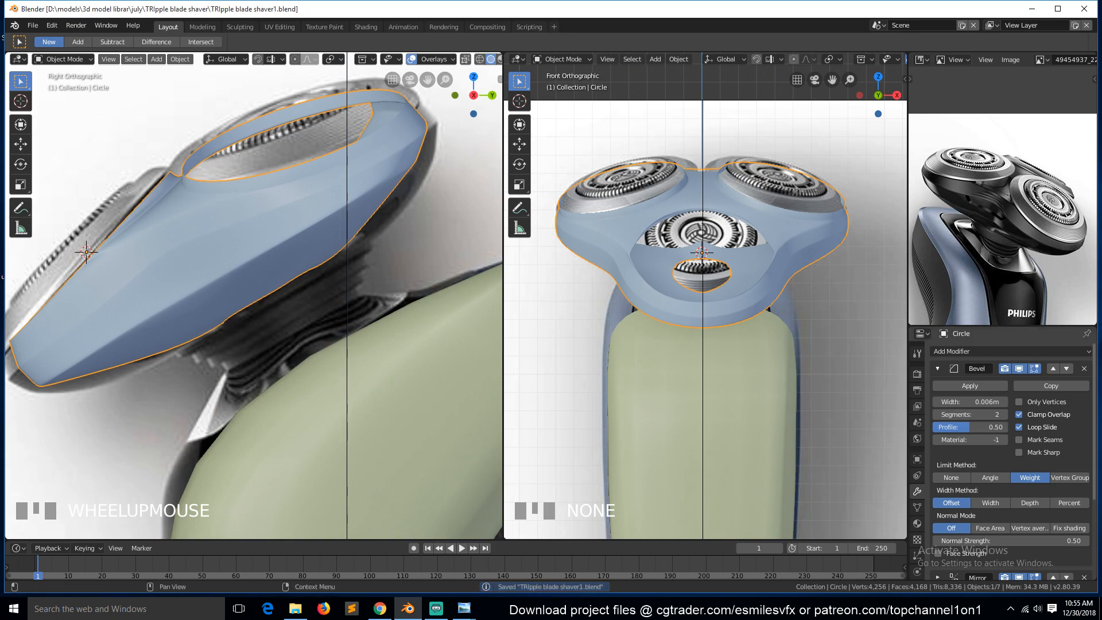